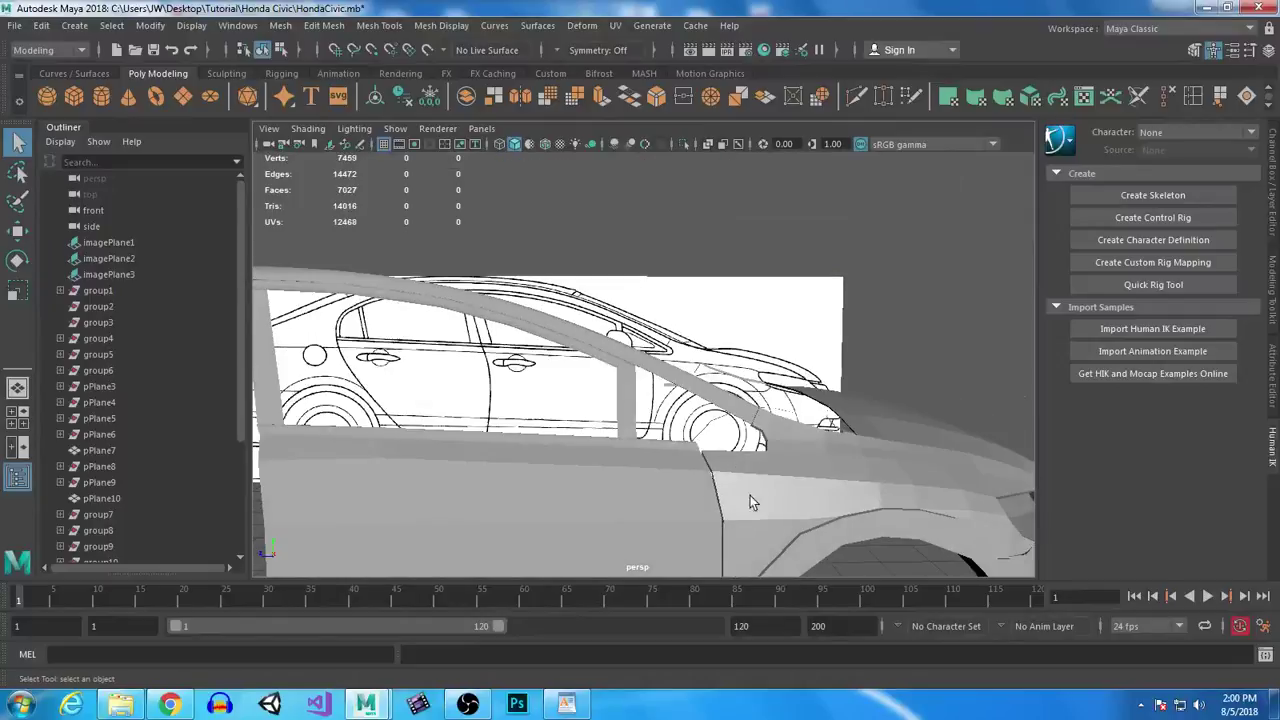
Step: Duplicate the front door panel and move the copy back over the rear door opening
{"action": "left_click", "coordinate": [760, 398]}
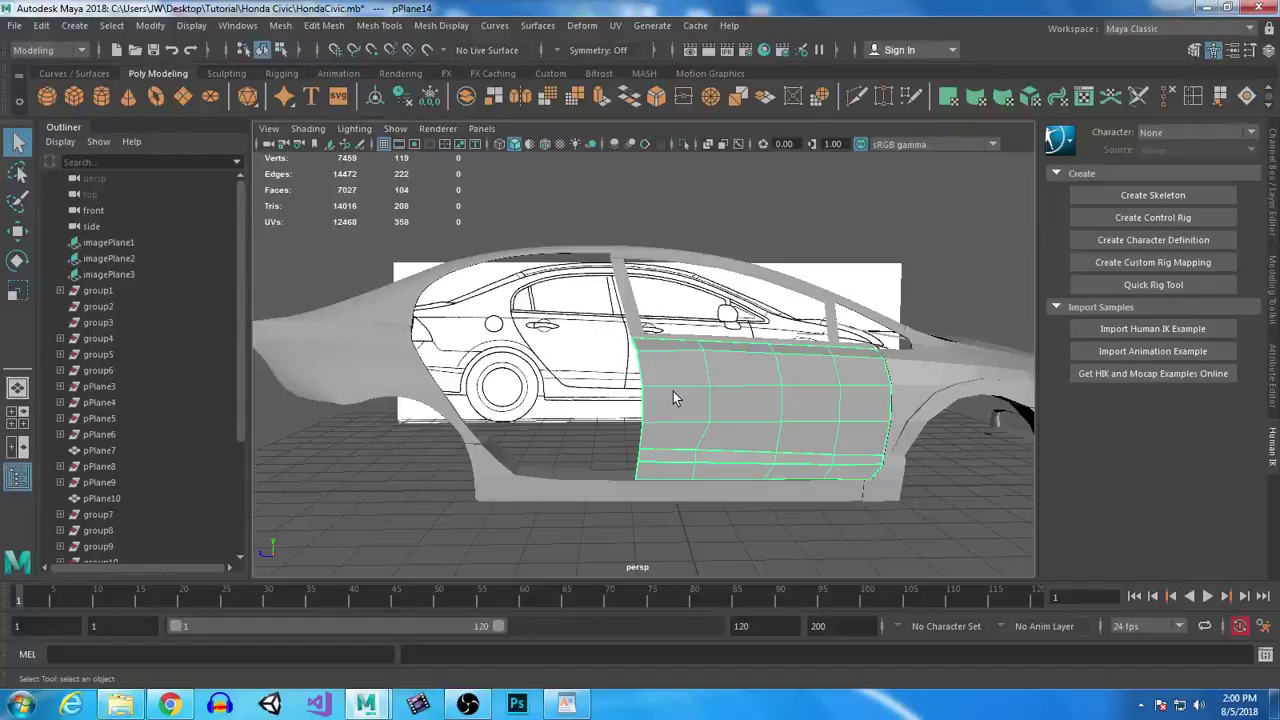
{"action": "key", "text": "ctrl+d"}
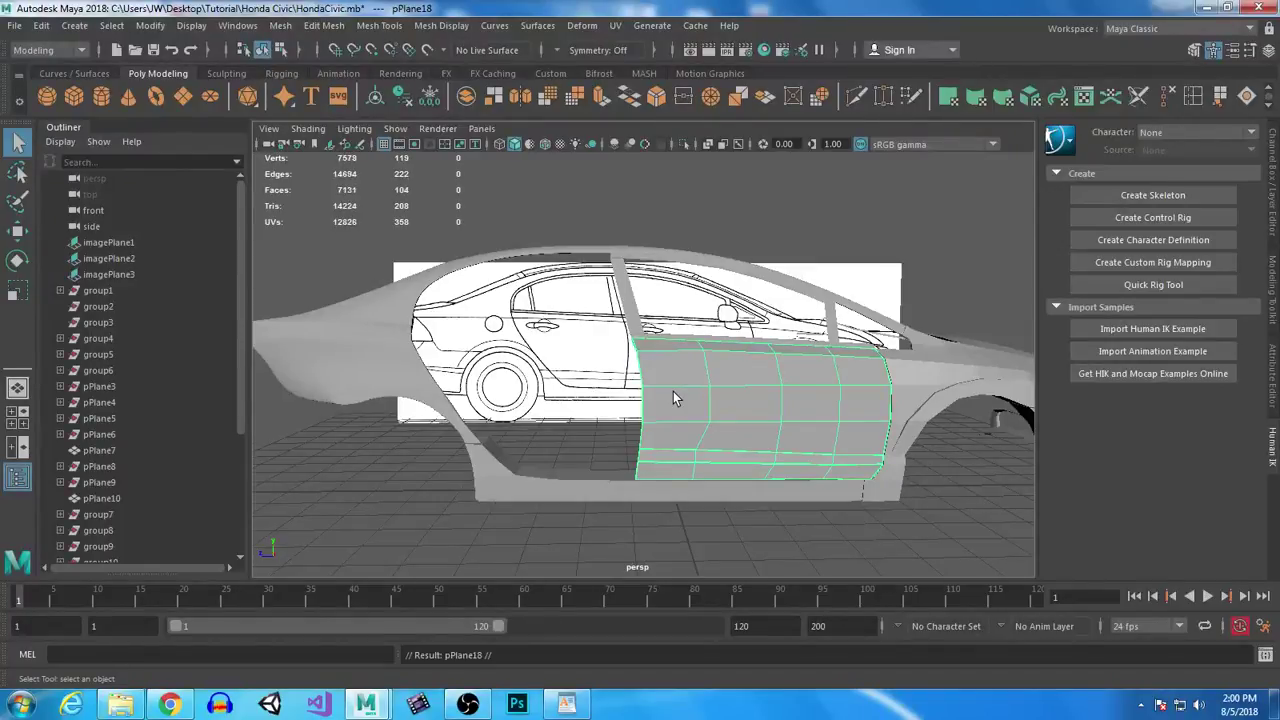
{"action": "key", "text": "w"}
{"action": "left_click_drag", "start_coordinate": [731, 366], "coordinate": [530, 362]}
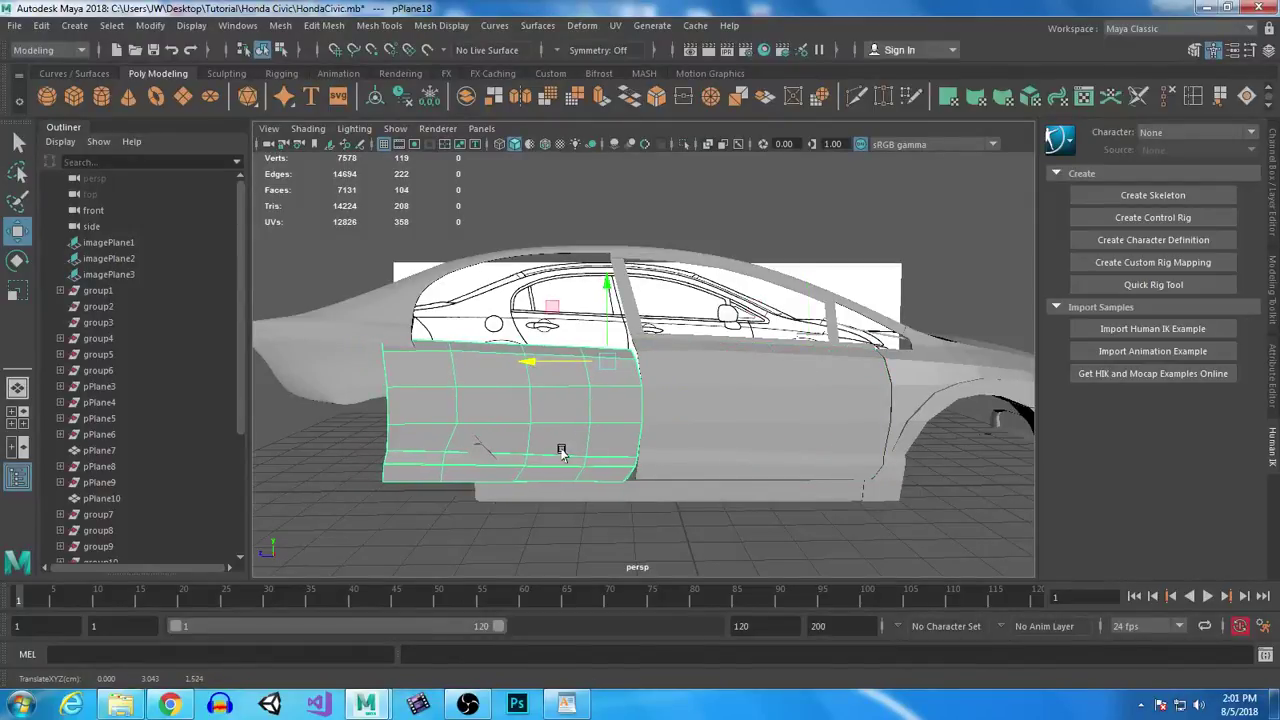
Step: In the side view, move the copied panel's upper front-corner vertices up to the seam beside the front door
{"action": "key", "text": "space"}
{"action": "key", "text": "space"}
{"action": "middle_click_drag", "start_coordinate": [612, 493], "coordinate": [884, 397], "text": "alt"}
{"action": "right_click_drag", "start_coordinate": [825, 436], "coordinate": [673, 430], "text": "alt"}
{"action": "right_click_drag", "start_coordinate": [628, 327], "coordinate": [608, 254]}
{"action": "left_click", "coordinate": [697, 412]}
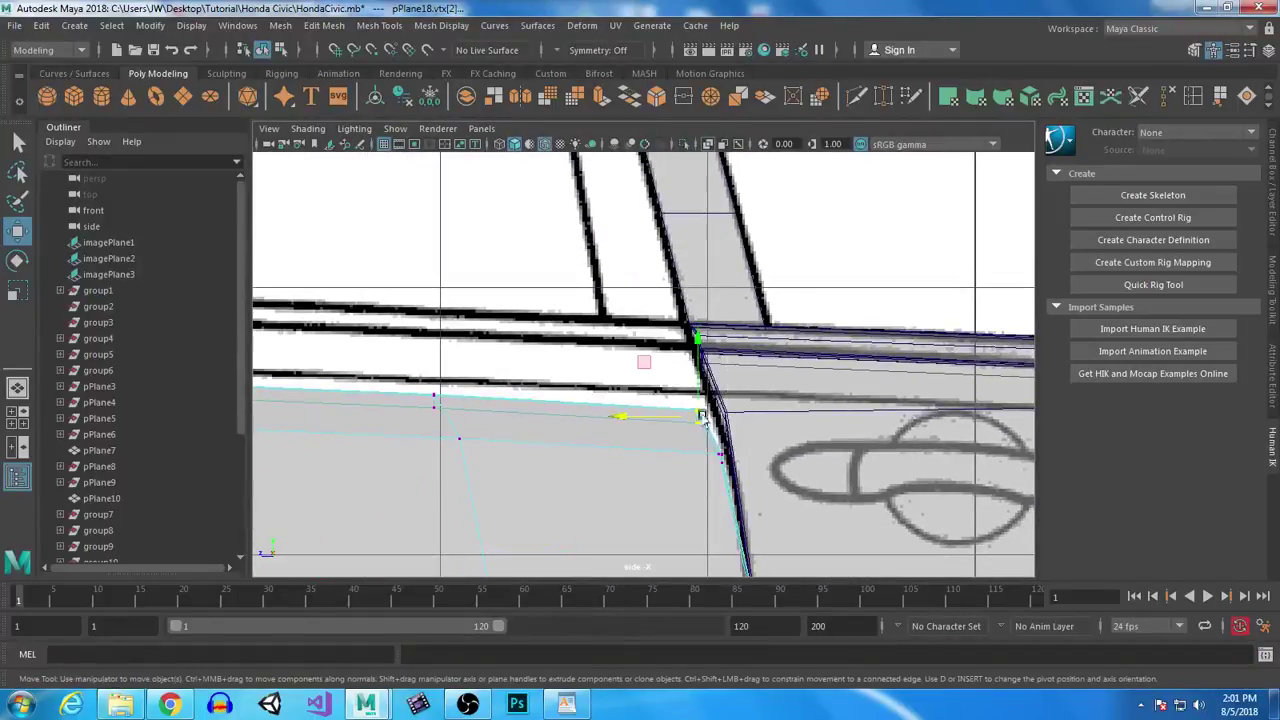
{"action": "left_click_drag", "start_coordinate": [697, 412], "coordinate": [690, 356]}
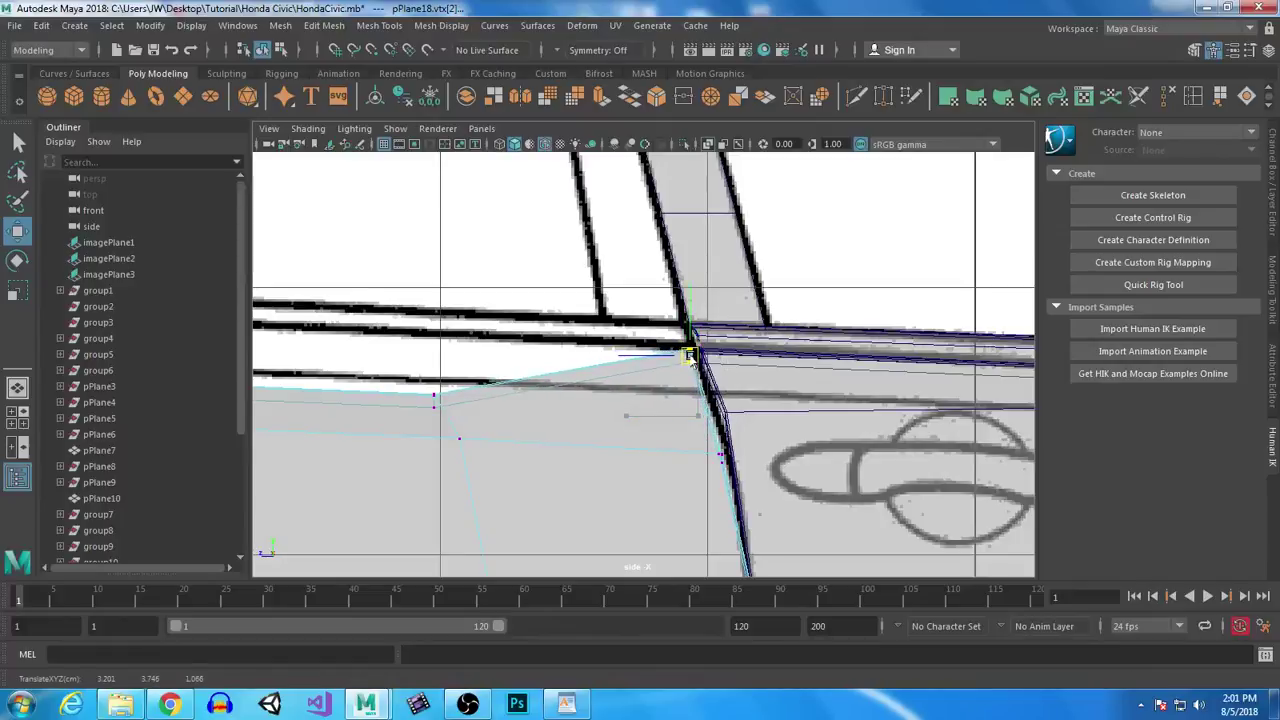
{"action": "left_click", "coordinate": [721, 459]}
{"action": "left_click_drag", "start_coordinate": [721, 459], "coordinate": [720, 424]}
Step: Align the middle, lower and bottom-corner vertices of the copied panel's front edge with the front door seam
{"action": "middle_click_drag", "start_coordinate": [840, 520], "coordinate": [797, 205], "text": "alt"}
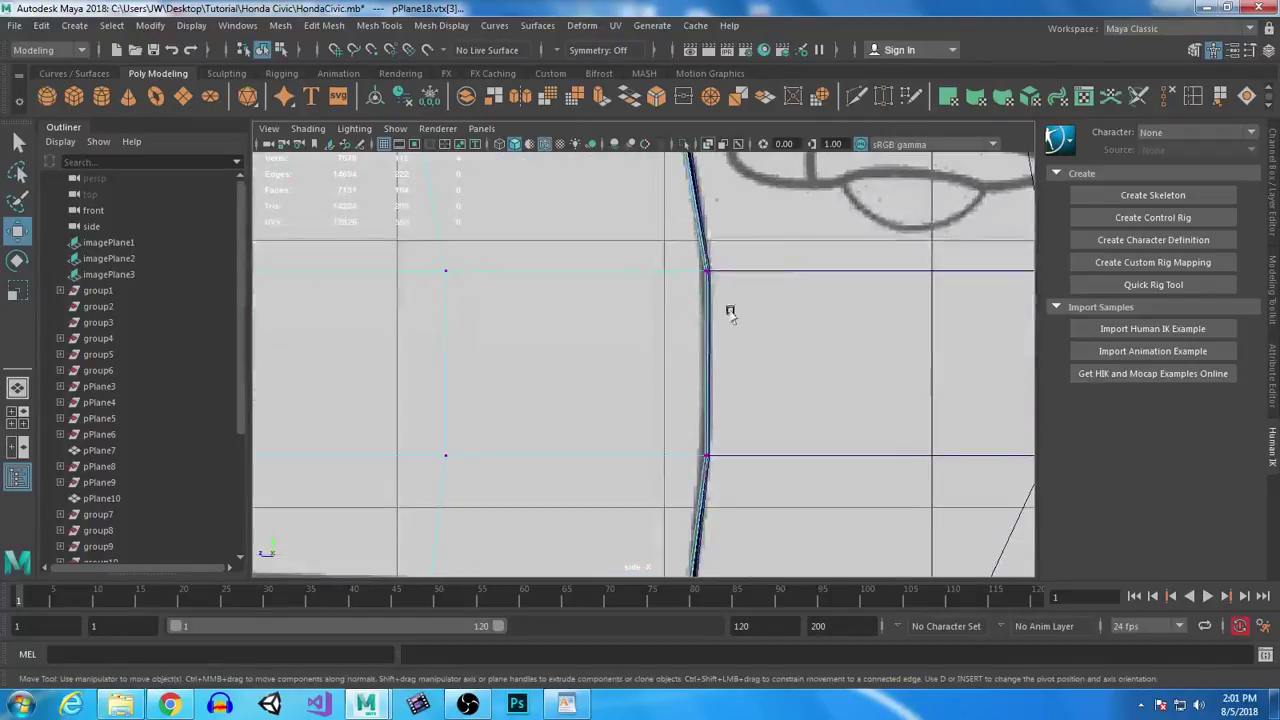
{"action": "left_click_drag", "start_coordinate": [639, 238], "coordinate": [819, 518]}
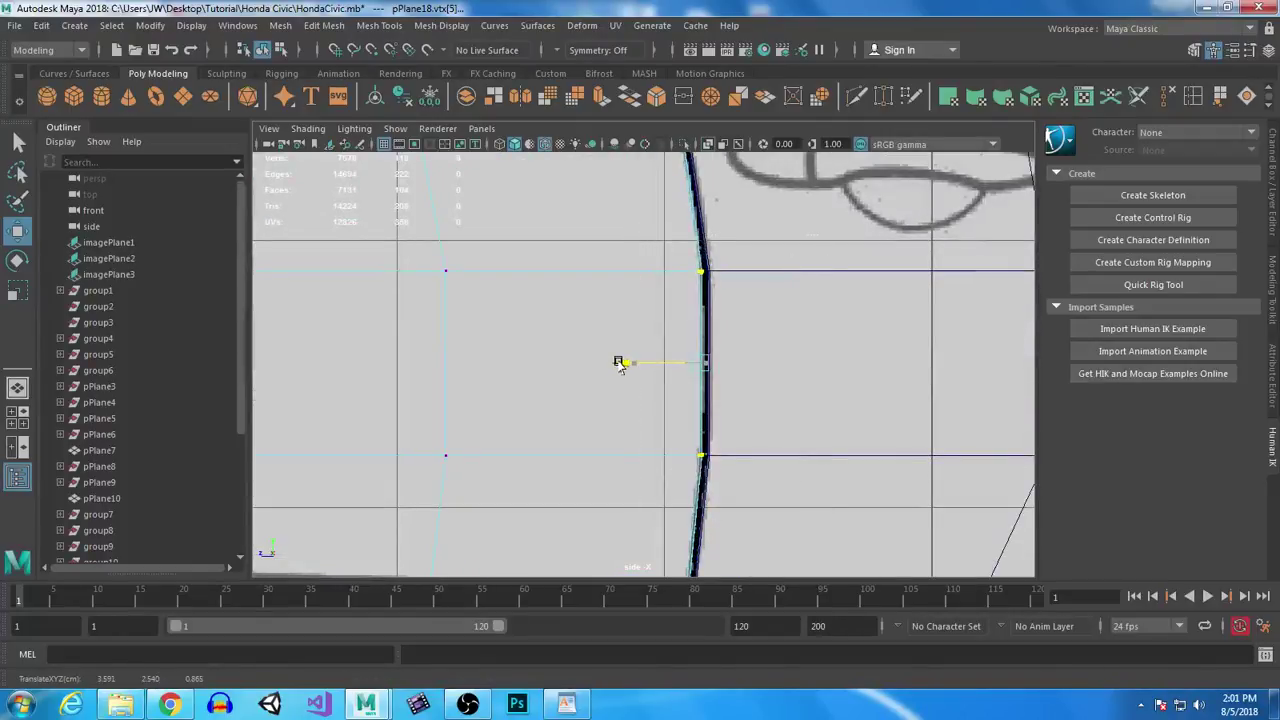
{"action": "middle_click_drag", "start_coordinate": [833, 501], "coordinate": [843, 237], "text": "alt"}
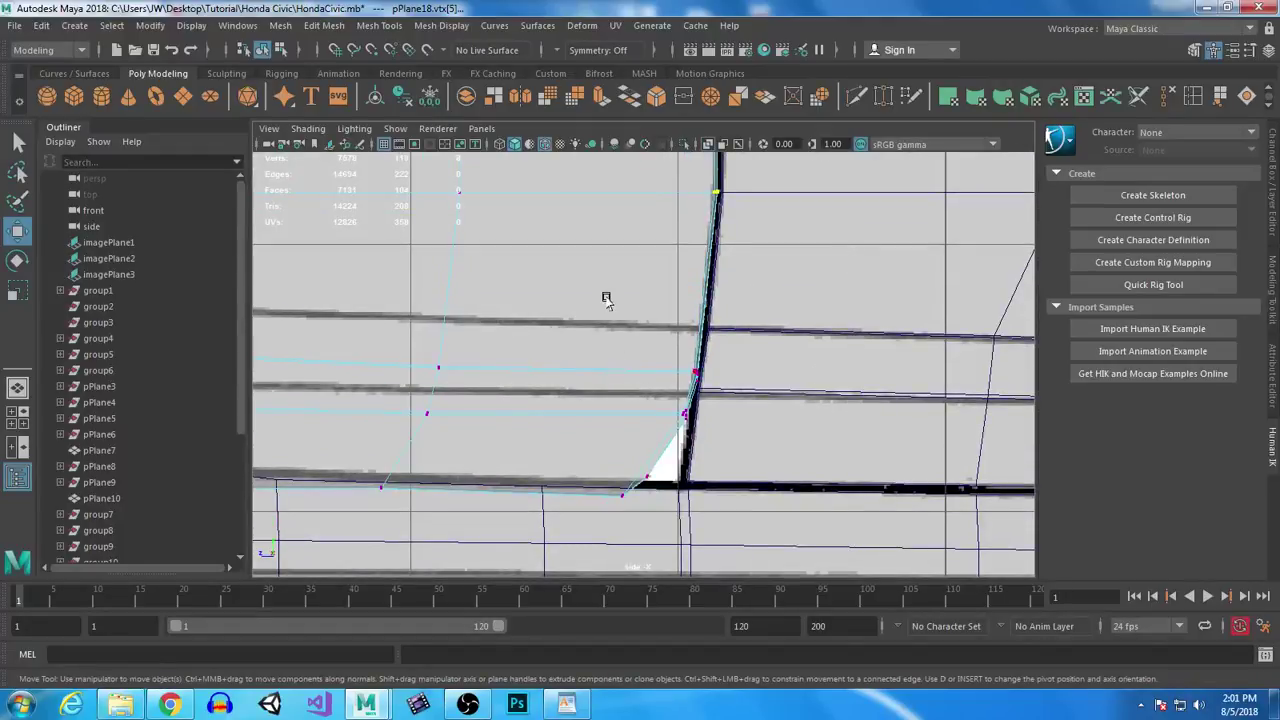
{"action": "left_click_drag", "start_coordinate": [741, 460], "coordinate": [743, 458]}
{"action": "left_click_drag", "start_coordinate": [688, 385], "coordinate": [699, 368]}
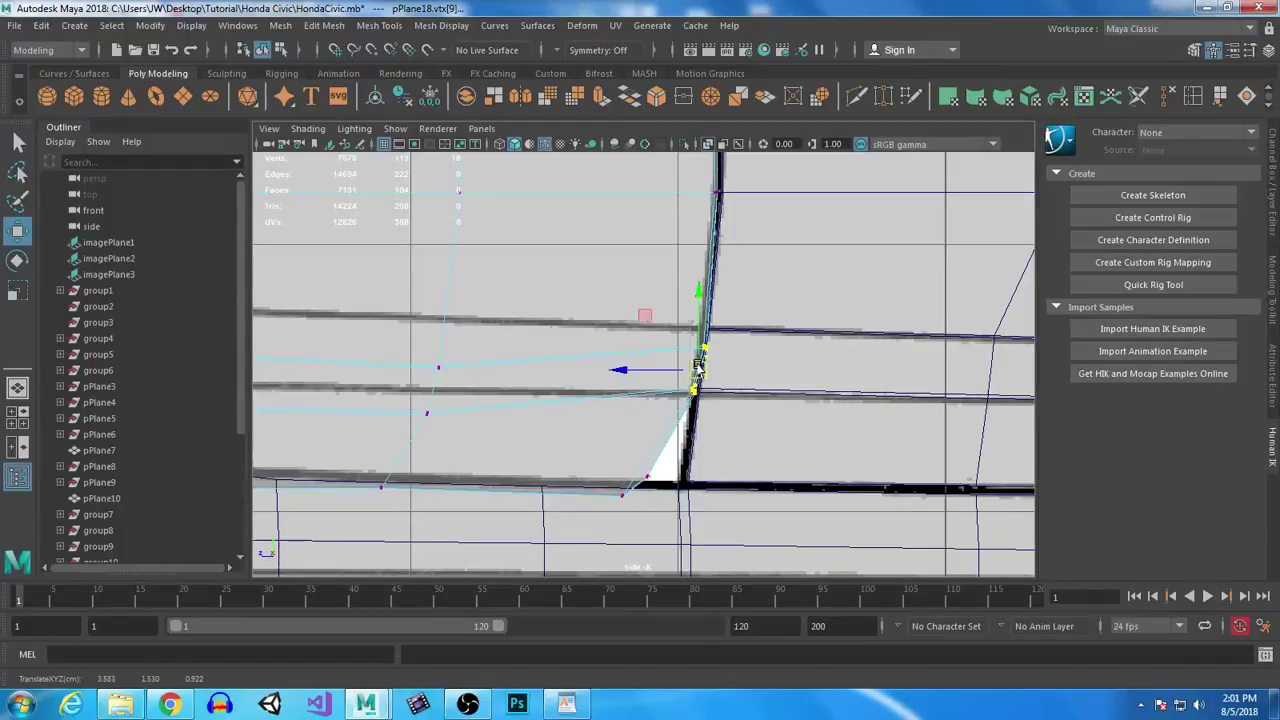
{"action": "left_click_drag", "start_coordinate": [672, 415], "coordinate": [704, 340], "text": "ctrl"}
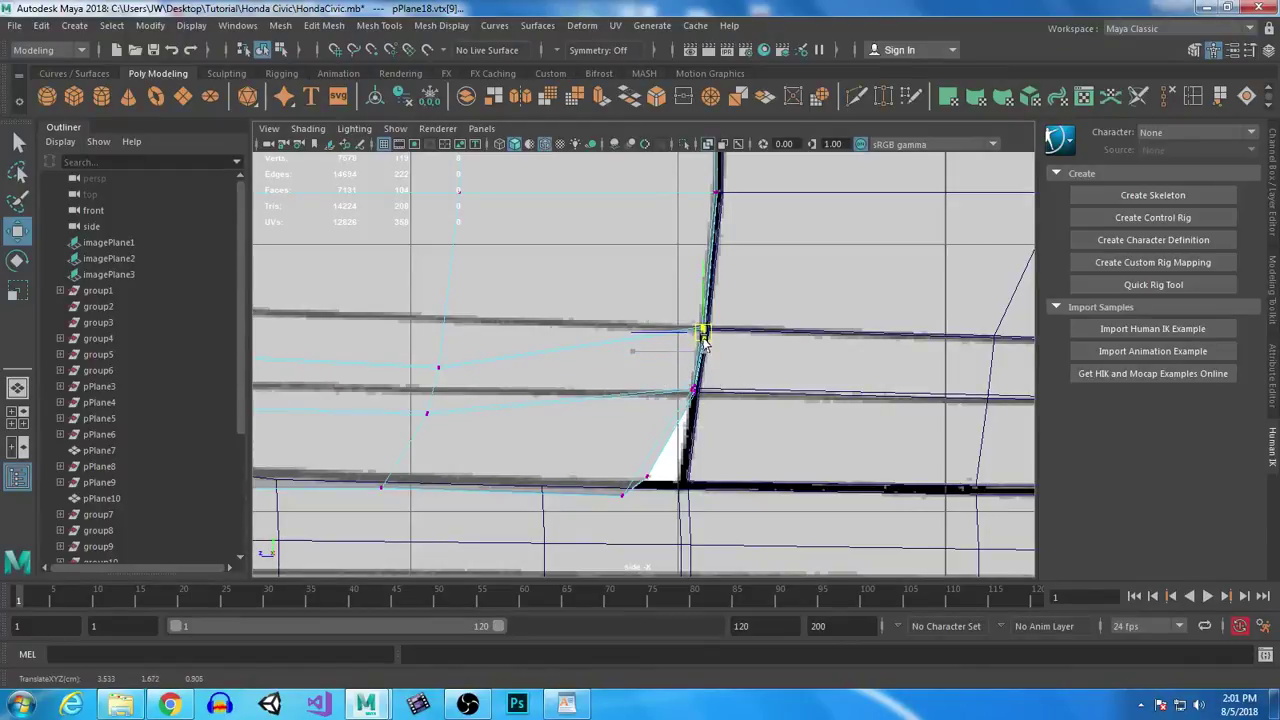
{"action": "left_click", "coordinate": [626, 491]}
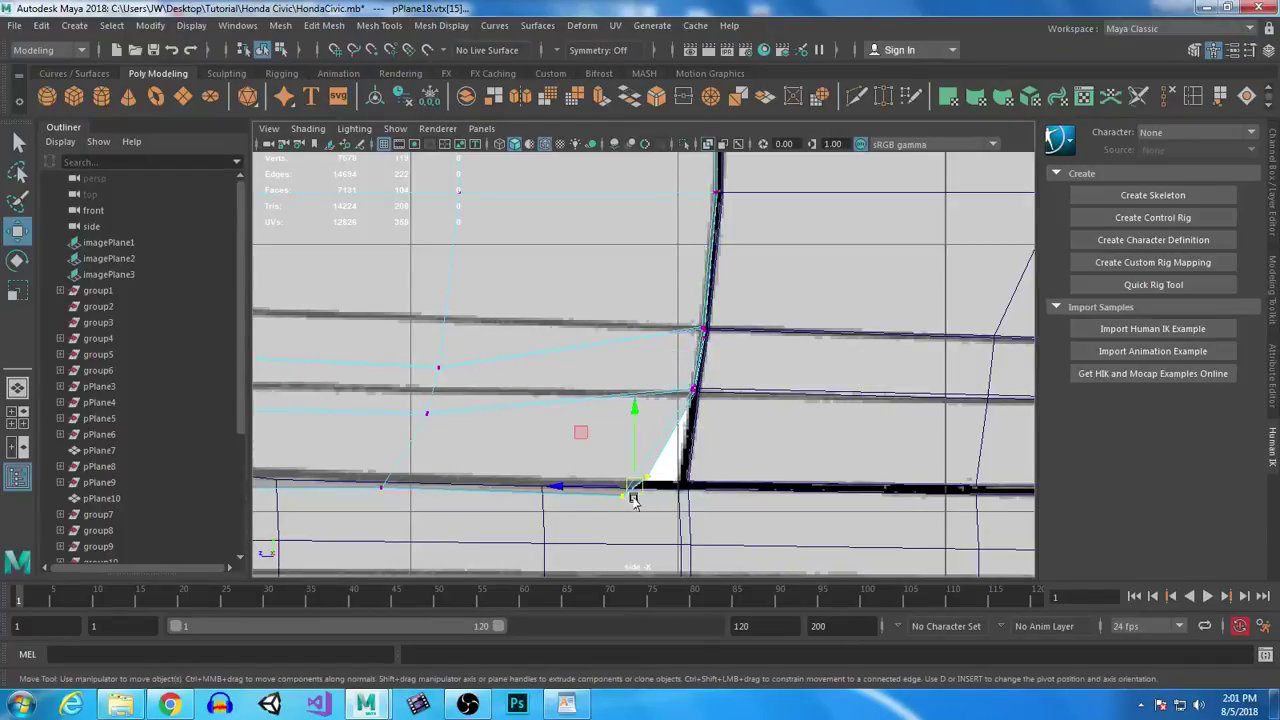
{"action": "left_click_drag", "start_coordinate": [632, 494], "coordinate": [704, 455]}
{"action": "left_click_drag", "start_coordinate": [678, 391], "coordinate": [678, 398]}
Step: Raise the lower vertices of the inner columns near the front onto the blueprint's two lower crease lines
{"action": "middle_click_drag", "start_coordinate": [421, 481], "coordinate": [683, 434], "text": "alt"}
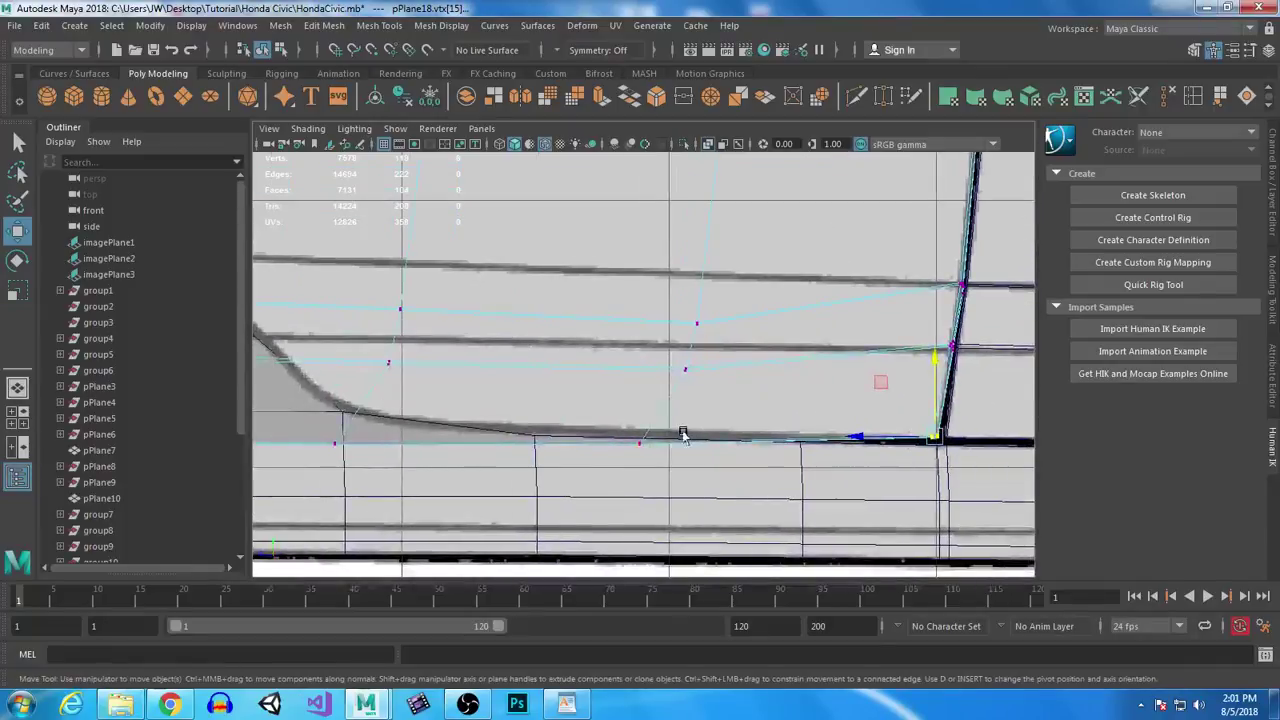
{"action": "left_click_drag", "start_coordinate": [663, 294], "coordinate": [770, 420]}
{"action": "left_click_drag", "start_coordinate": [686, 275], "coordinate": [689, 251]}
{"action": "left_click_drag", "start_coordinate": [648, 332], "coordinate": [648, 331], "text": "ctrl"}
{"action": "left_click_drag", "start_coordinate": [697, 229], "coordinate": [695, 201]}
{"action": "middle_click_drag", "start_coordinate": [389, 370], "coordinate": [579, 400], "text": "alt"}
{"action": "left_click_drag", "start_coordinate": [543, 374], "coordinate": [662, 411]}
{"action": "left_click_drag", "start_coordinate": [578, 318], "coordinate": [591, 228]}
{"action": "key", "text": "Up"}
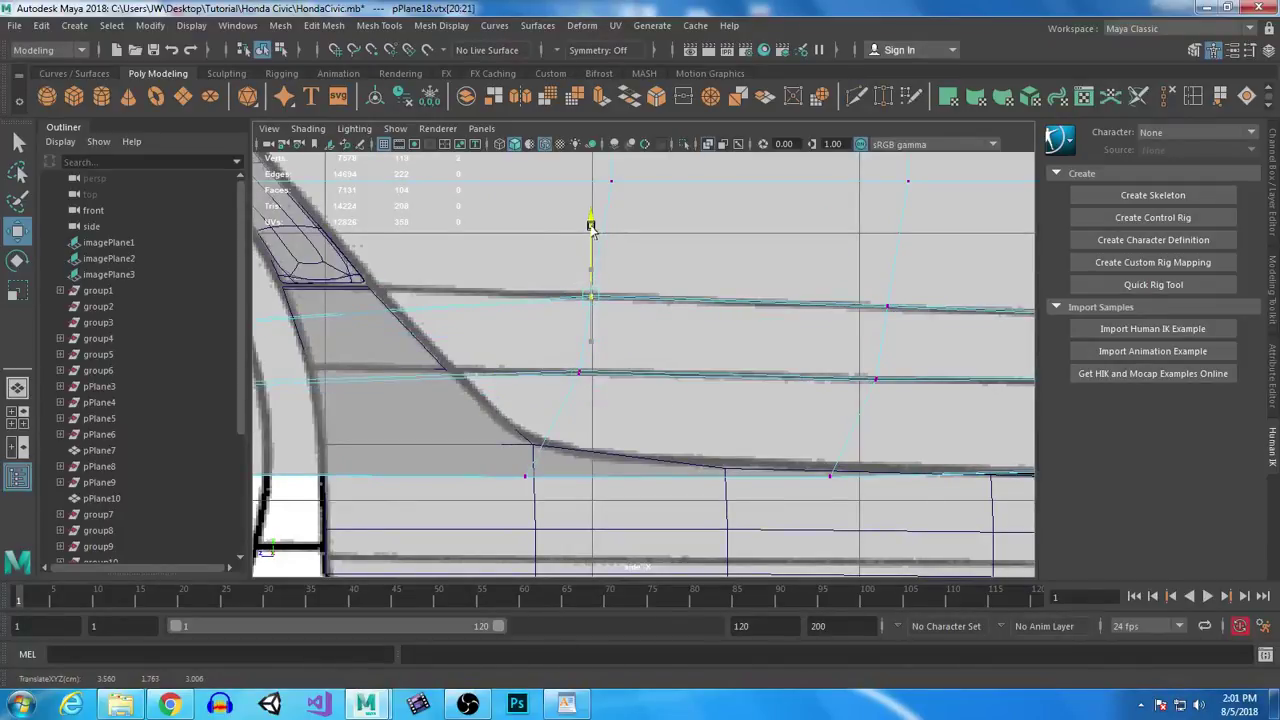
Step: Shift the three inner vertex columns of the rear door panel forward toward the front door seam
{"action": "middle_click_drag", "start_coordinate": [423, 294], "coordinate": [709, 348], "text": "alt"}
{"action": "scroll", "coordinate": [680, 441], "scroll_direction": "down", "scroll_amount": 5}
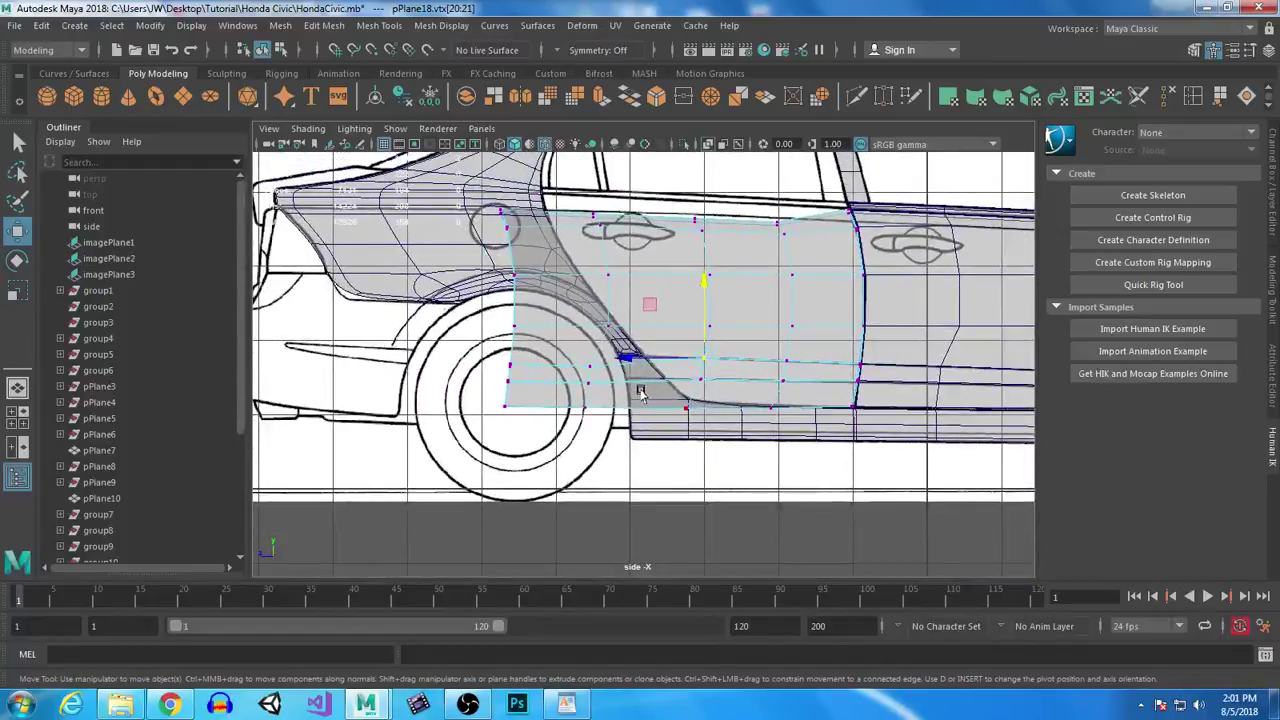
{"action": "left_click_drag", "start_coordinate": [740, 202], "coordinate": [803, 438]}
{"action": "left_click_drag", "start_coordinate": [714, 320], "coordinate": [746, 311]}
{"action": "left_click_drag", "start_coordinate": [661, 168], "coordinate": [738, 436]}
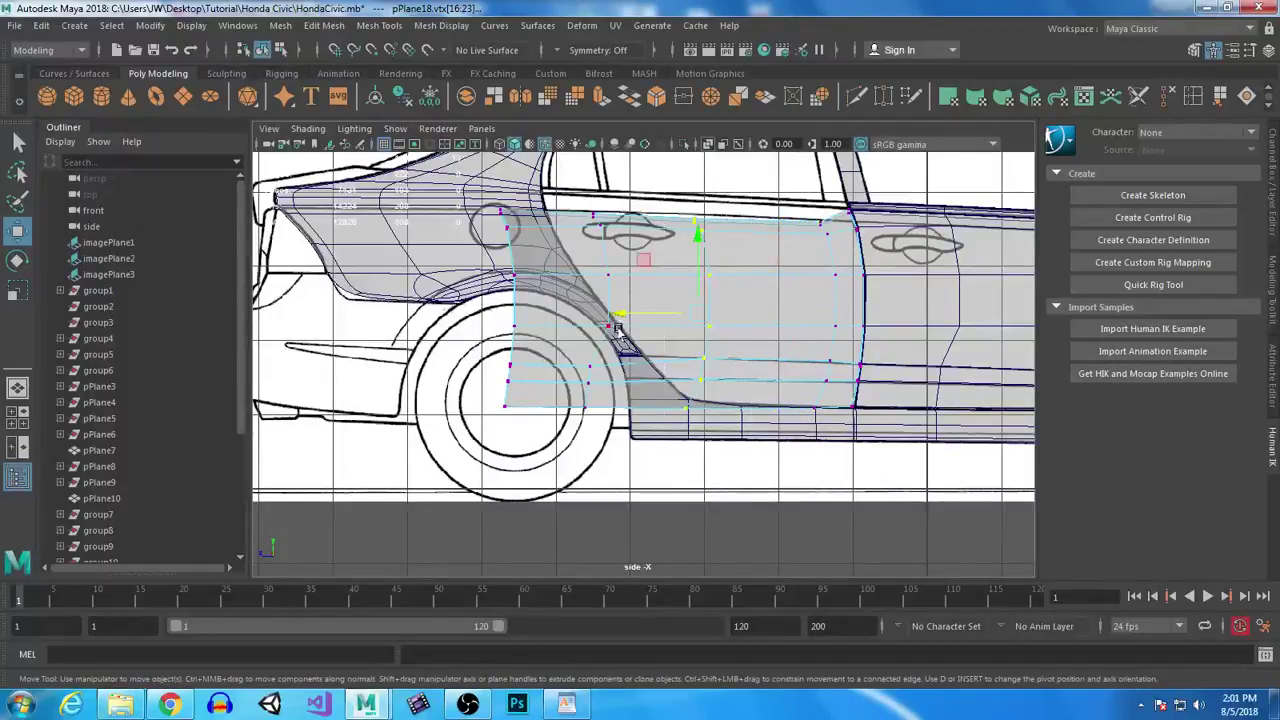
{"action": "left_click_drag", "start_coordinate": [618, 309], "coordinate": [675, 311]}
{"action": "left_click_drag", "start_coordinate": [566, 202], "coordinate": [650, 466]}
{"action": "left_click_drag", "start_coordinate": [535, 310], "coordinate": [640, 310]}
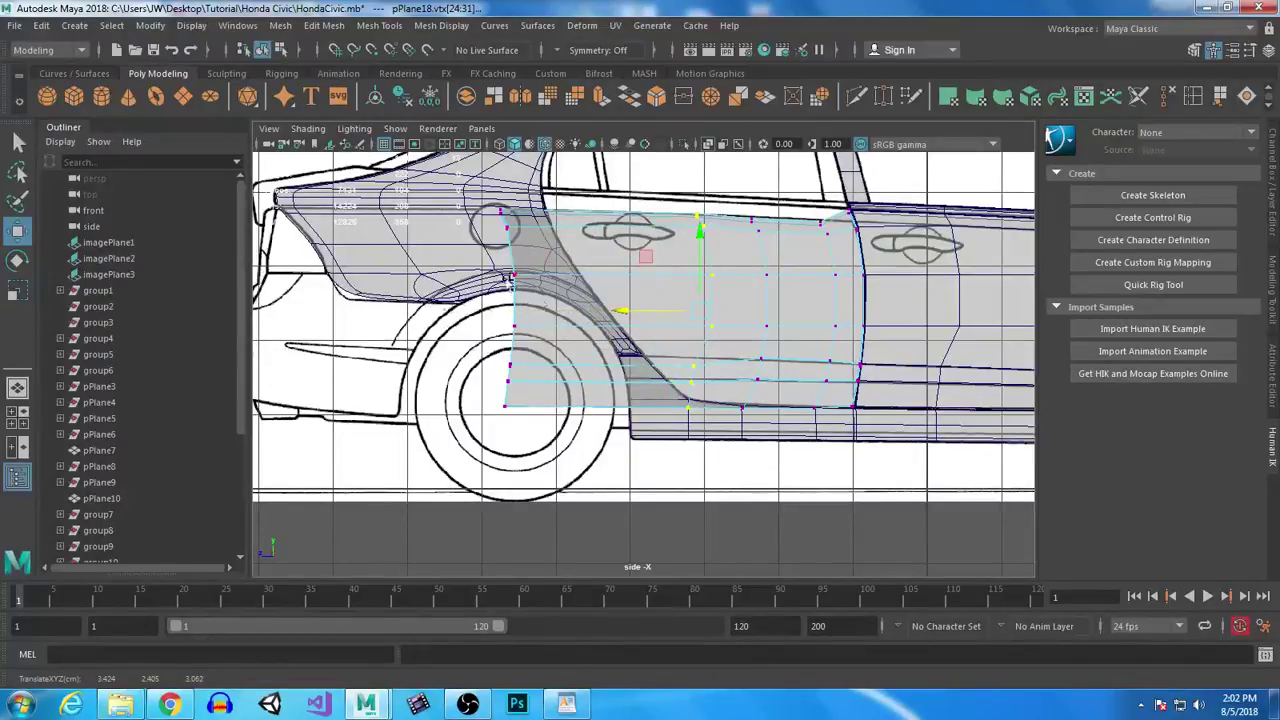
Step: Space the two rearmost inner columns further forward and bring the rear edge column up close behind them
{"action": "left_click_drag", "start_coordinate": [460, 190], "coordinate": [576, 428]}
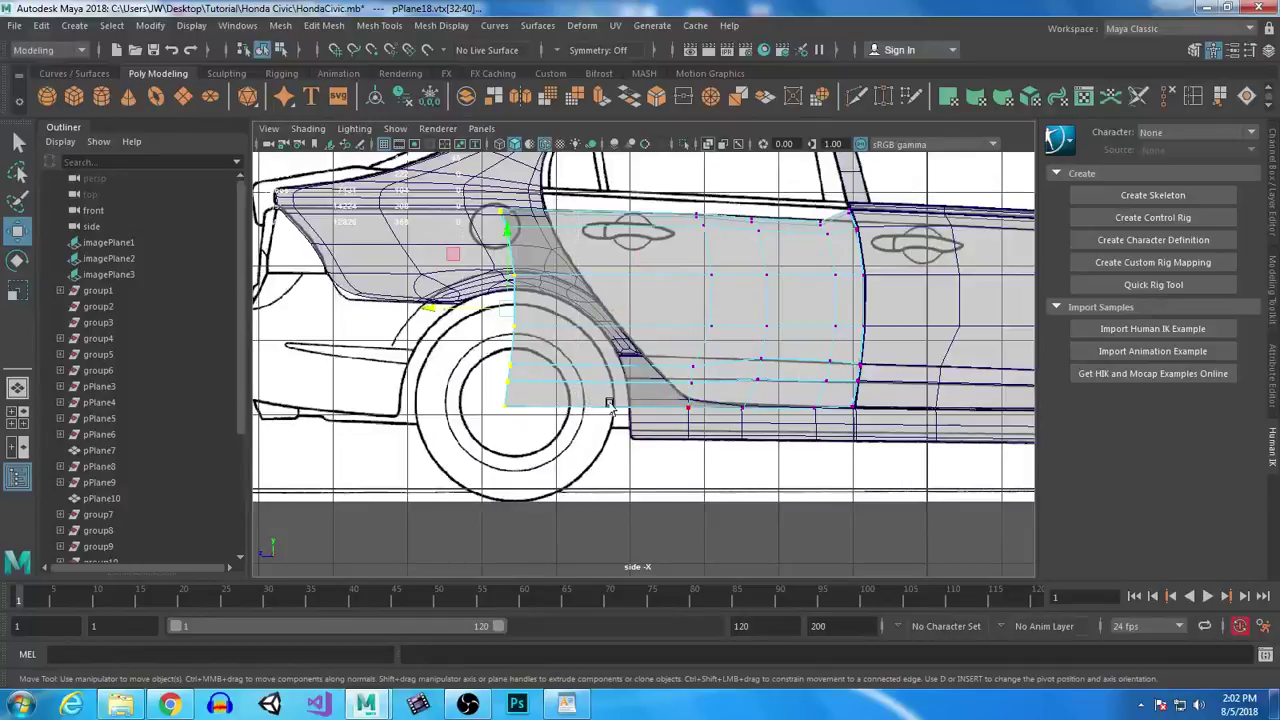
{"action": "left_click_drag", "start_coordinate": [655, 195], "coordinate": [731, 442]}
{"action": "left_click_drag", "start_coordinate": [624, 306], "coordinate": [637, 310]}
{"action": "left_click_drag", "start_coordinate": [792, 203], "coordinate": [730, 425]}
{"action": "left_click_drag", "start_coordinate": [678, 314], "coordinate": [694, 316]}
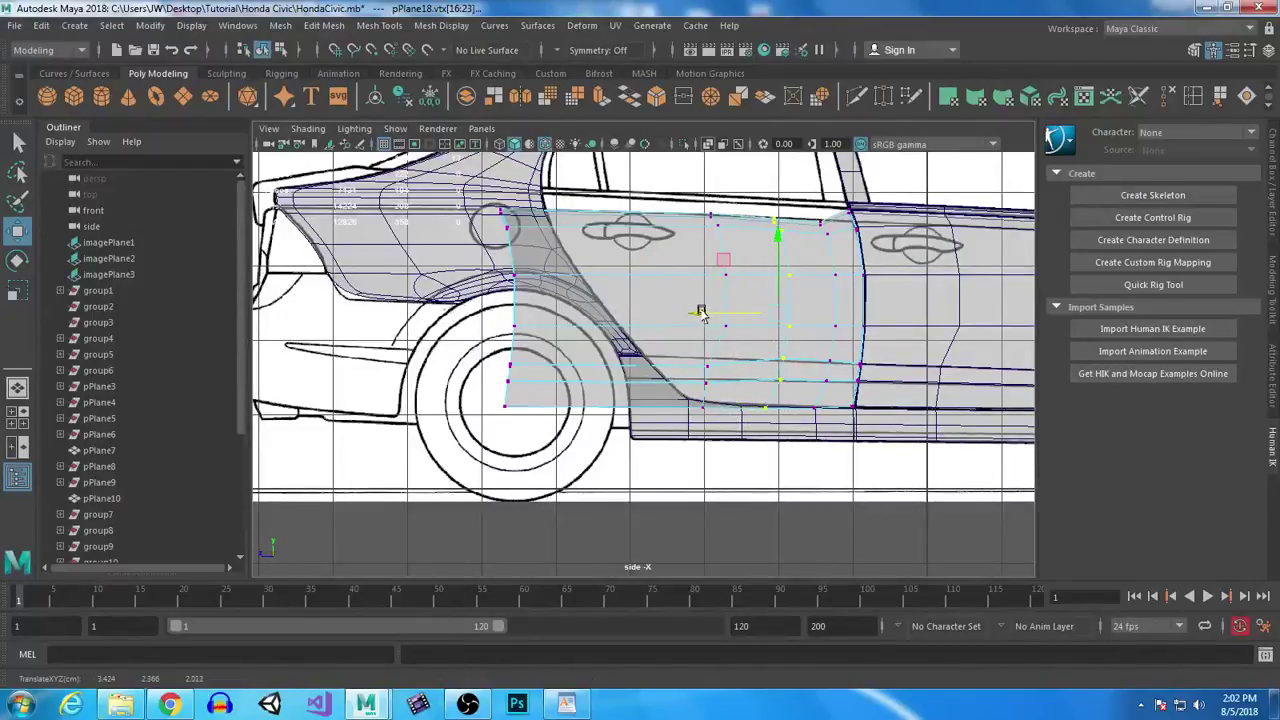
{"action": "left_click_drag", "start_coordinate": [429, 200], "coordinate": [542, 444]}
{"action": "left_click_drag", "start_coordinate": [437, 307], "coordinate": [619, 305]}
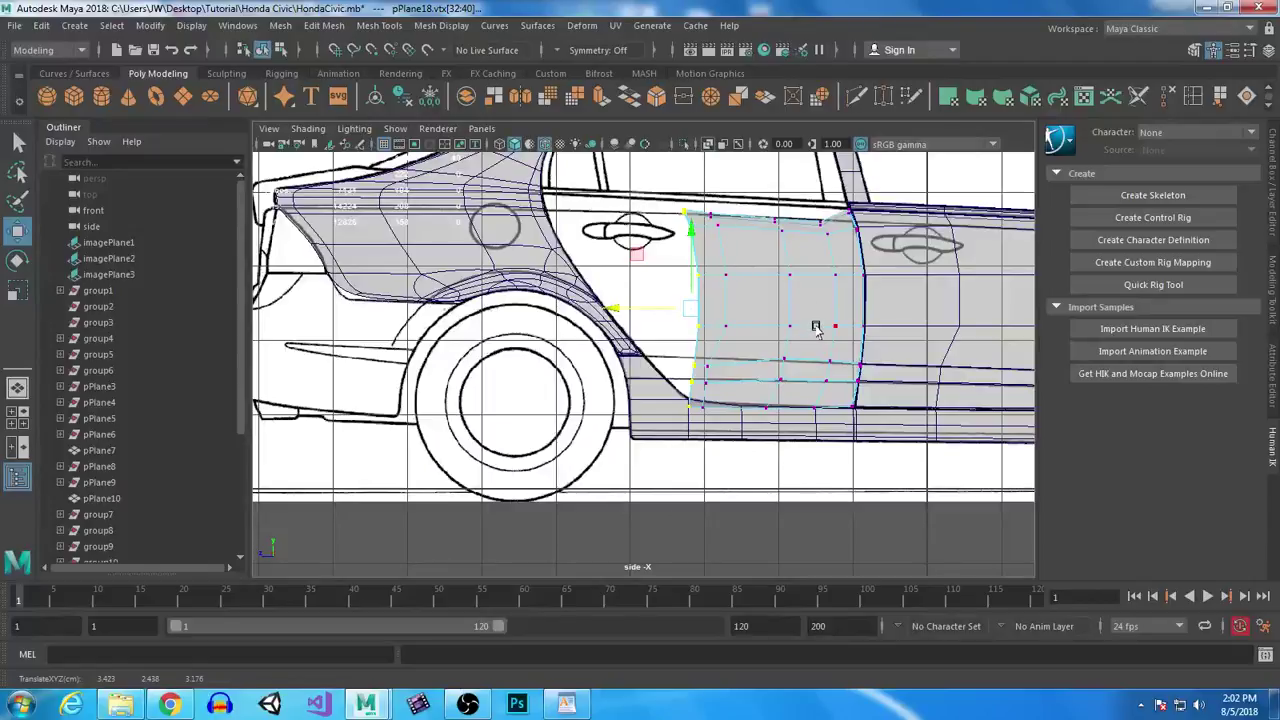
Step: Adjust the upper vertices near the panel's front edge to fit the blueprint's window sill and shoulder line
{"action": "middle_click_drag", "start_coordinate": [740, 331], "coordinate": [688, 323], "text": "alt"}
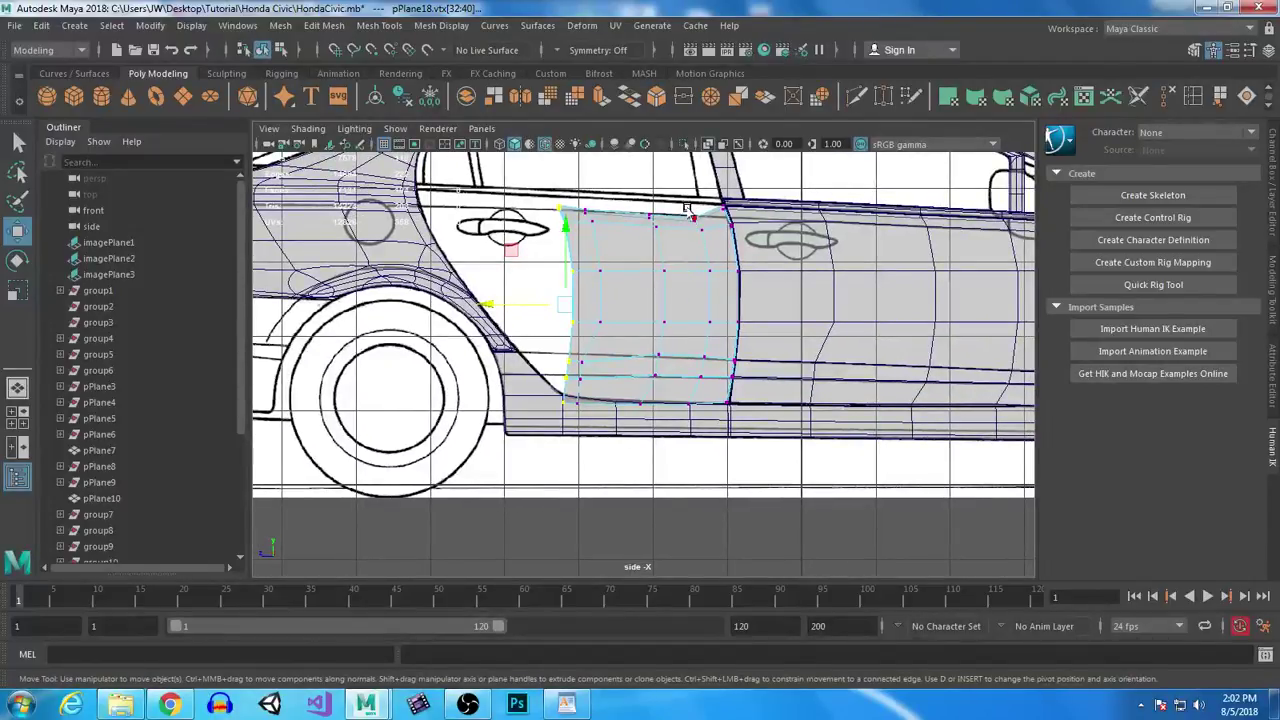
{"action": "left_click_drag", "start_coordinate": [708, 234], "coordinate": [707, 247]}
{"action": "middle_click_drag", "start_coordinate": [704, 258], "coordinate": [667, 360], "text": "alt"}
{"action": "right_click_drag", "start_coordinate": [663, 337], "coordinate": [825, 500], "text": "alt"}
{"action": "left_click_drag", "start_coordinate": [682, 284], "coordinate": [675, 251]}
{"action": "left_click", "coordinate": [678, 262]}
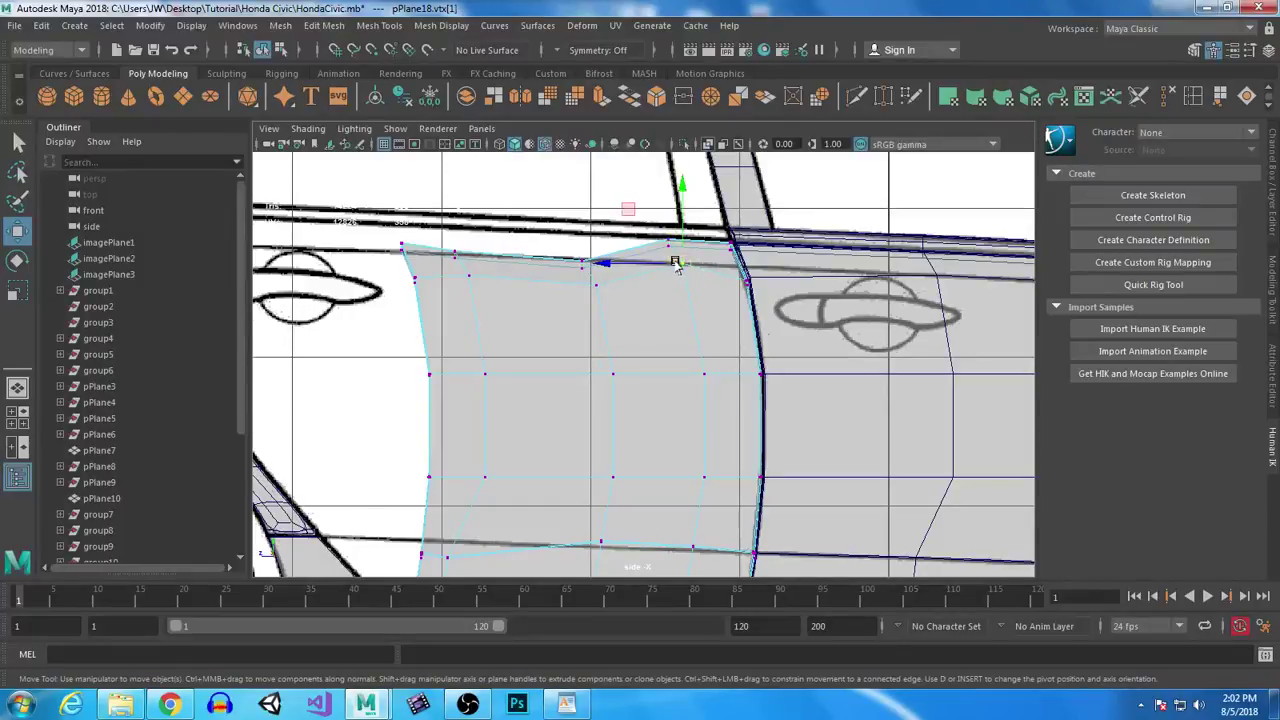
{"action": "left_click_drag", "start_coordinate": [681, 190], "coordinate": [682, 205]}
{"action": "left_click_drag", "start_coordinate": [722, 264], "coordinate": [762, 295]}
{"action": "left_click_drag", "start_coordinate": [745, 210], "coordinate": [744, 208]}
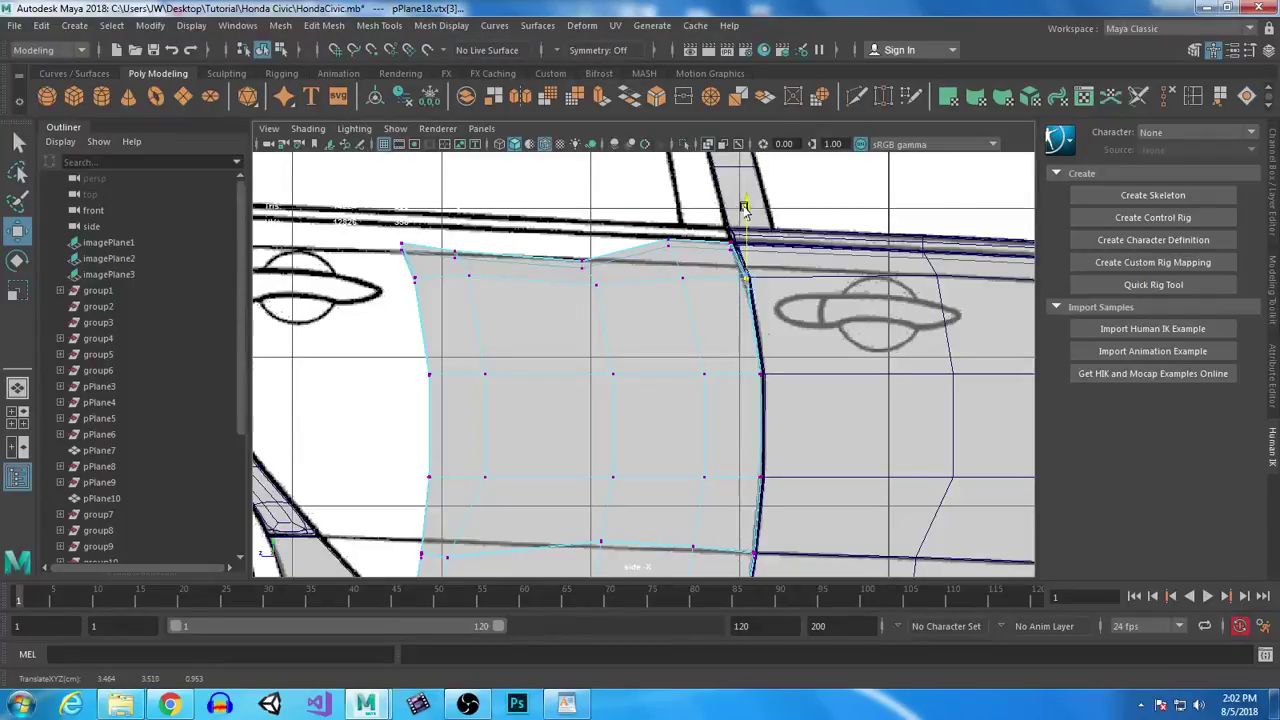
{"action": "left_click", "coordinate": [576, 244]}
{"action": "left_click_drag", "start_coordinate": [586, 193], "coordinate": [588, 178]}
Step: Move the upper vertices of the two rearmost columns back to the rear door's top corner at the quarter panel
{"action": "left_click_drag", "start_coordinate": [383, 208], "coordinate": [480, 303]}
{"action": "middle_click_drag", "start_coordinate": [489, 293], "coordinate": [717, 306], "text": "alt"}
{"action": "left_click_drag", "start_coordinate": [655, 278], "coordinate": [369, 247]}
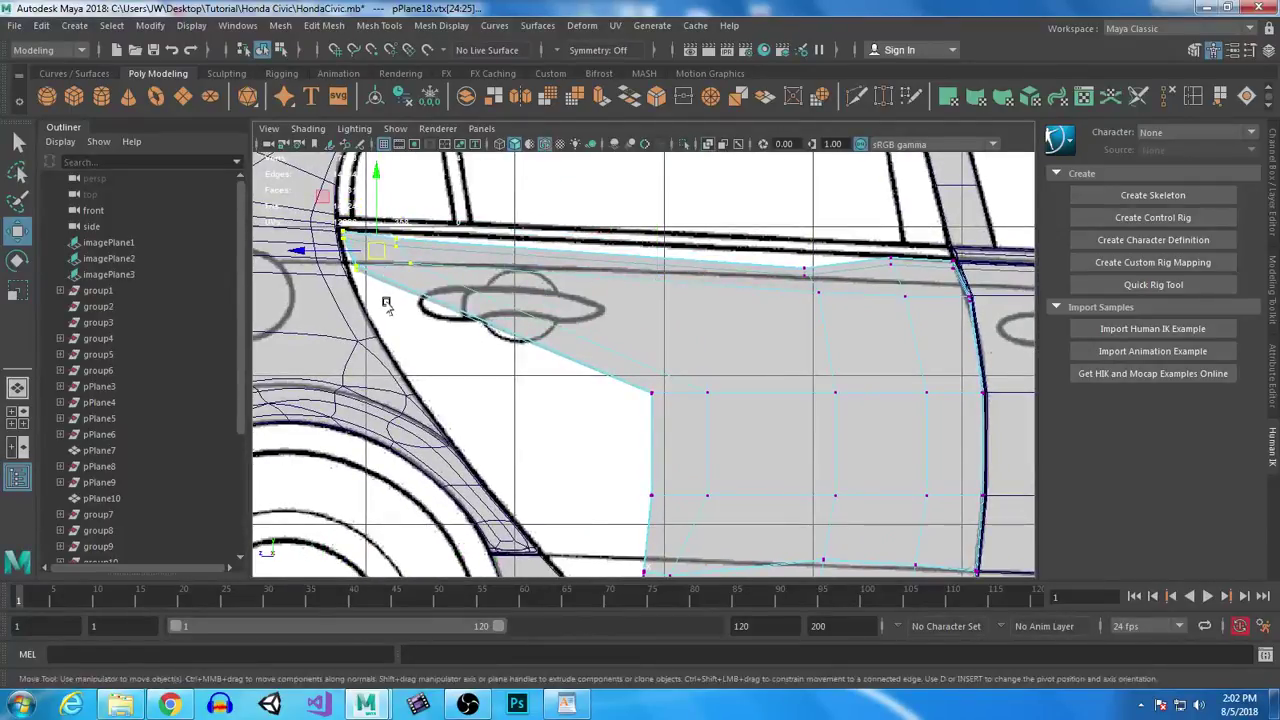
{"action": "left_click", "coordinate": [349, 258]}
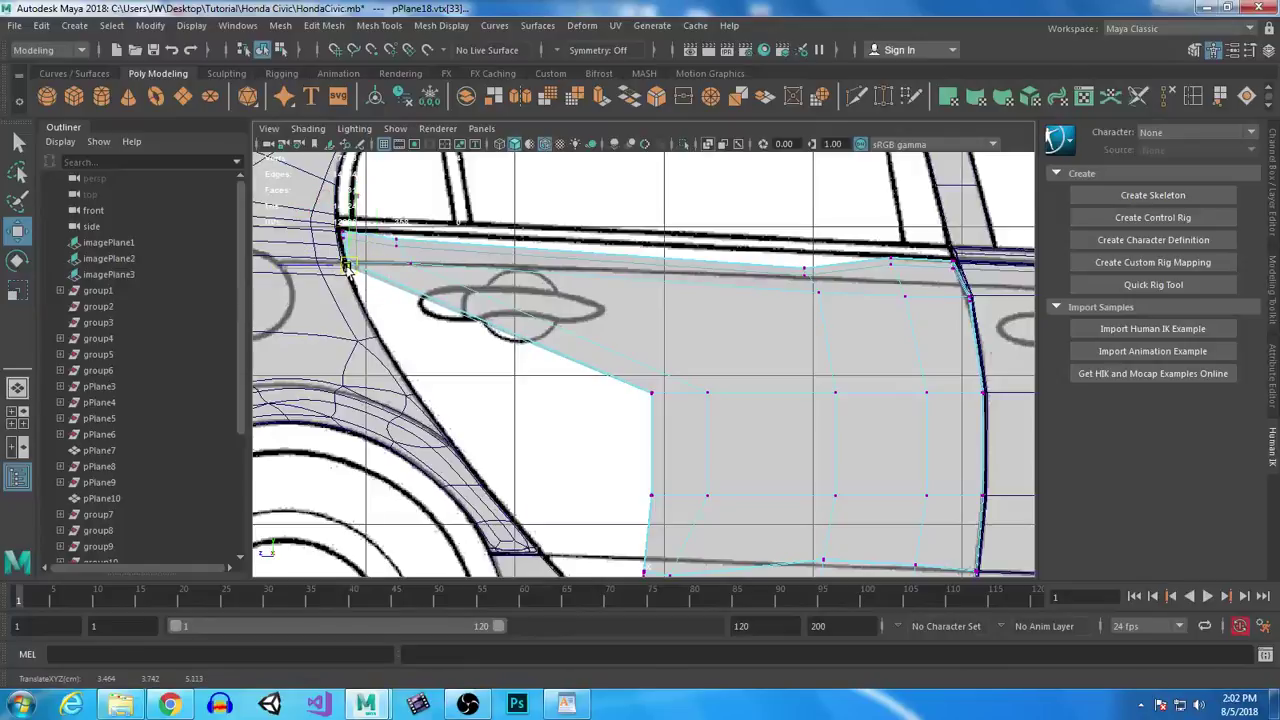
{"action": "left_click", "coordinate": [415, 264]}
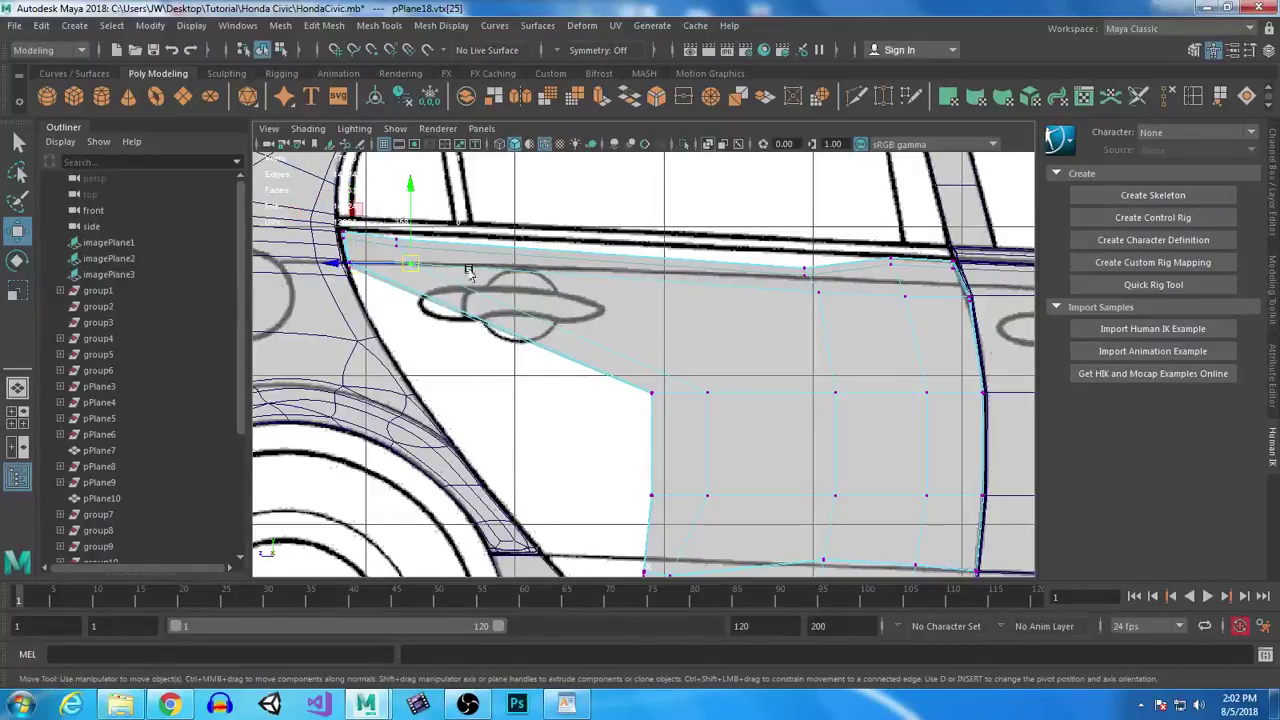
Step: Move the middle columns' upper vertices back and spread them along the blueprint's window sill and shoulder line
{"action": "left_click_drag", "start_coordinate": [822, 309], "coordinate": [691, 277]}
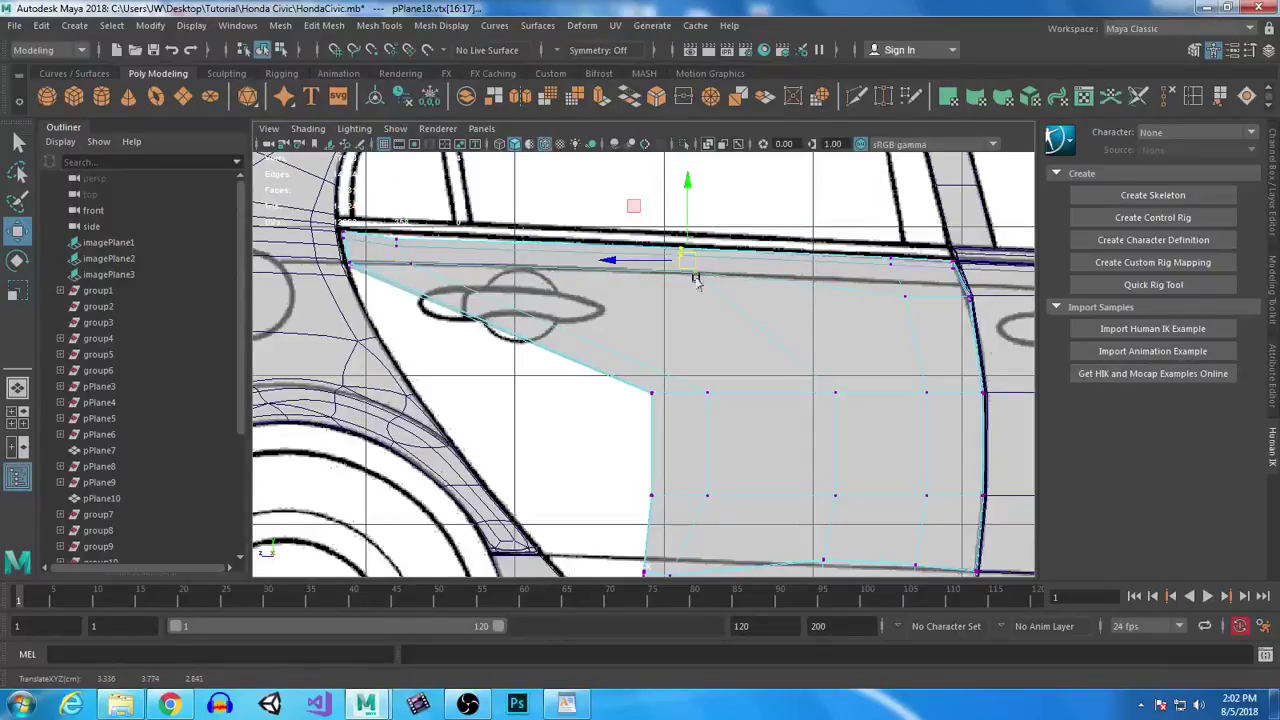
{"action": "mouse_move", "coordinate": [912, 316]}
{"action": "left_mouse_down"}
{"action": "mouse_move", "coordinate": [863, 297]}
{"action": "mouse_move", "coordinate": [895, 297]}
{"action": "left_mouse_up"}
{"action": "left_click", "coordinate": [690, 273]}
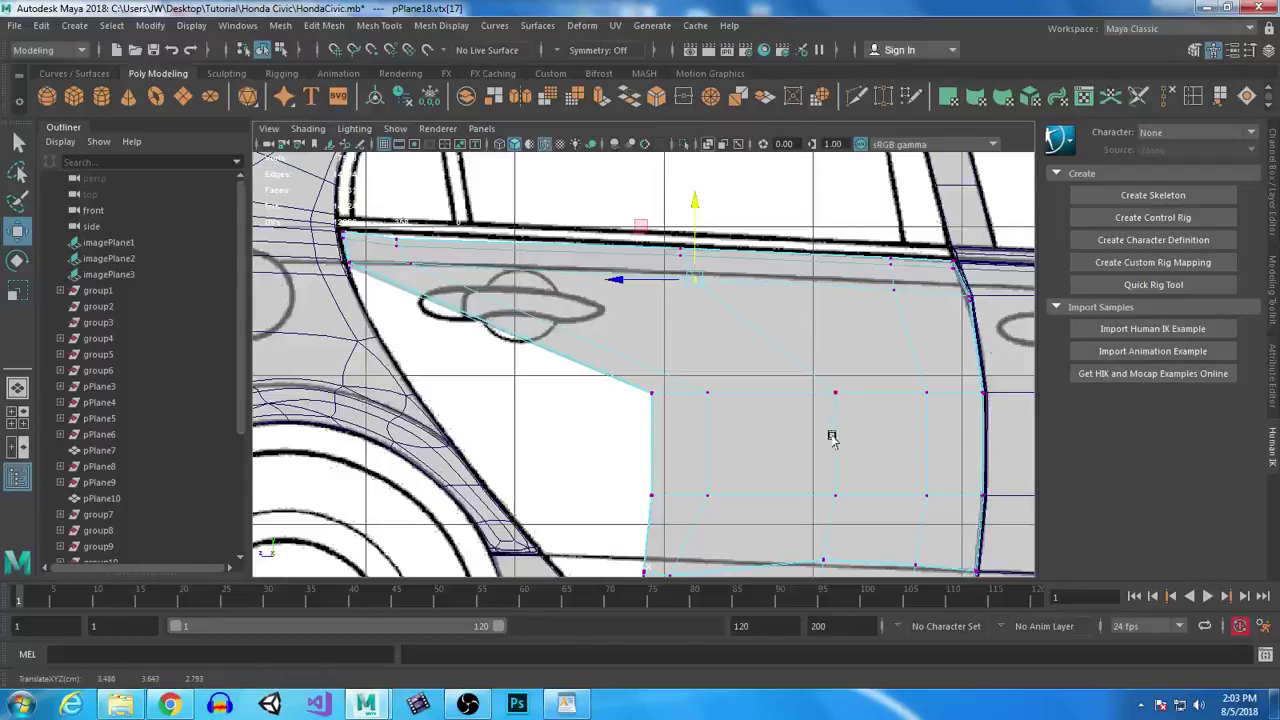
Step: Move the rear vertex pair just below the door handle back to the curved door edge above the wheel arch
{"action": "middle_click_drag", "start_coordinate": [812, 469], "coordinate": [797, 379], "text": "alt"}
{"action": "right_click_drag", "start_coordinate": [797, 379], "coordinate": [682, 341], "text": "alt"}
{"action": "left_click_drag", "start_coordinate": [625, 302], "coordinate": [736, 326]}
{"action": "left_click_drag", "start_coordinate": [659, 316], "coordinate": [512, 318]}
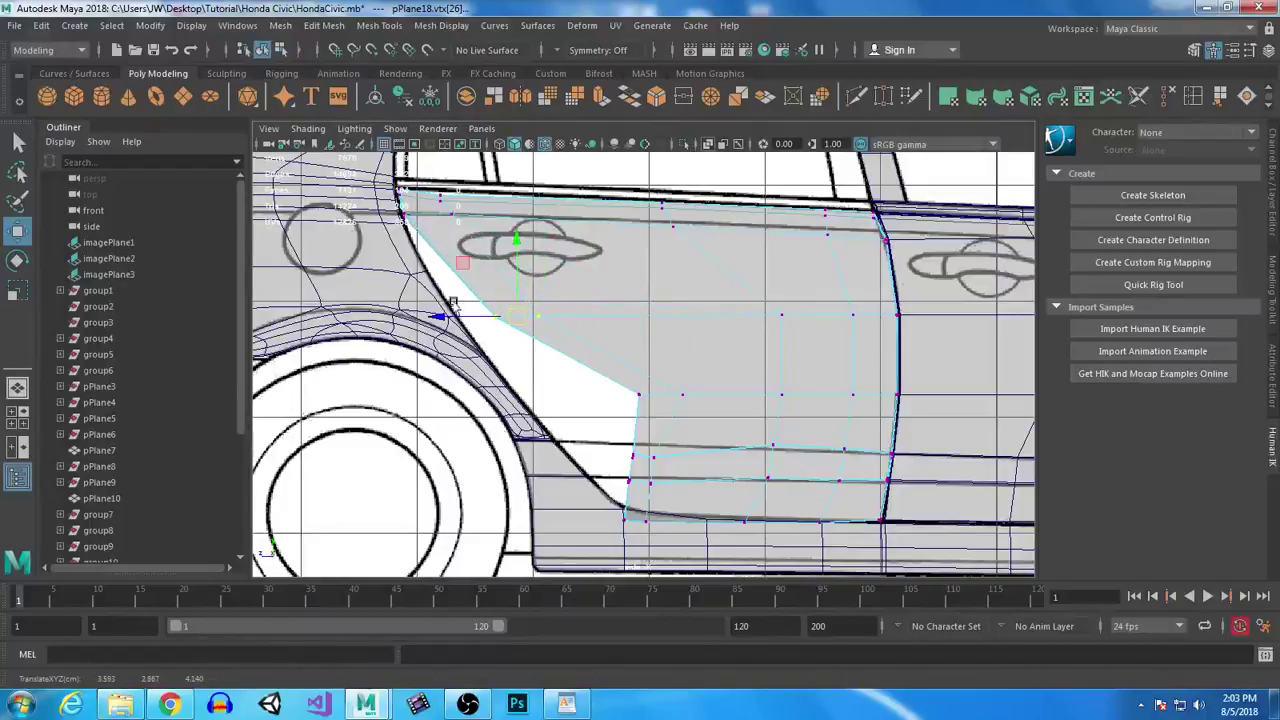
{"action": "left_click", "coordinate": [365, 268]}
{"action": "key", "text": "1"}
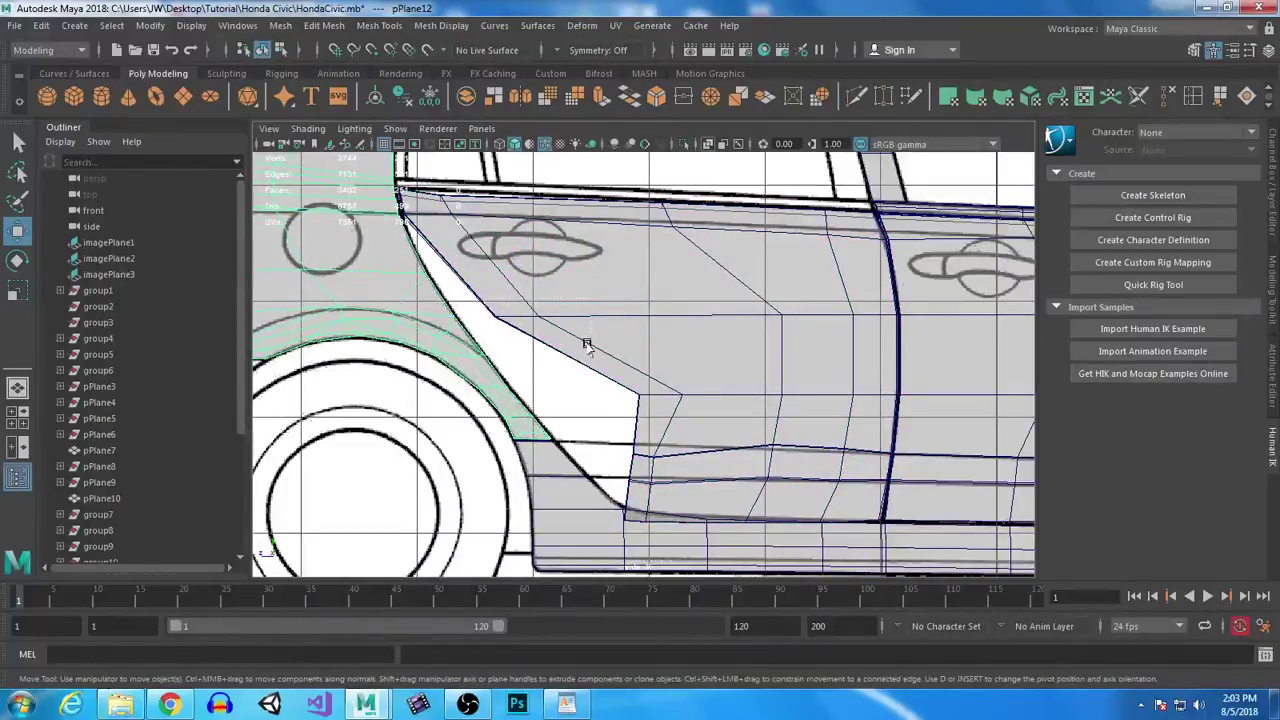
{"action": "left_click", "coordinate": [608, 286]}
{"action": "right_click_drag", "start_coordinate": [608, 286], "coordinate": [464, 245]}
{"action": "left_click_drag", "start_coordinate": [516, 317], "coordinate": [479, 318]}
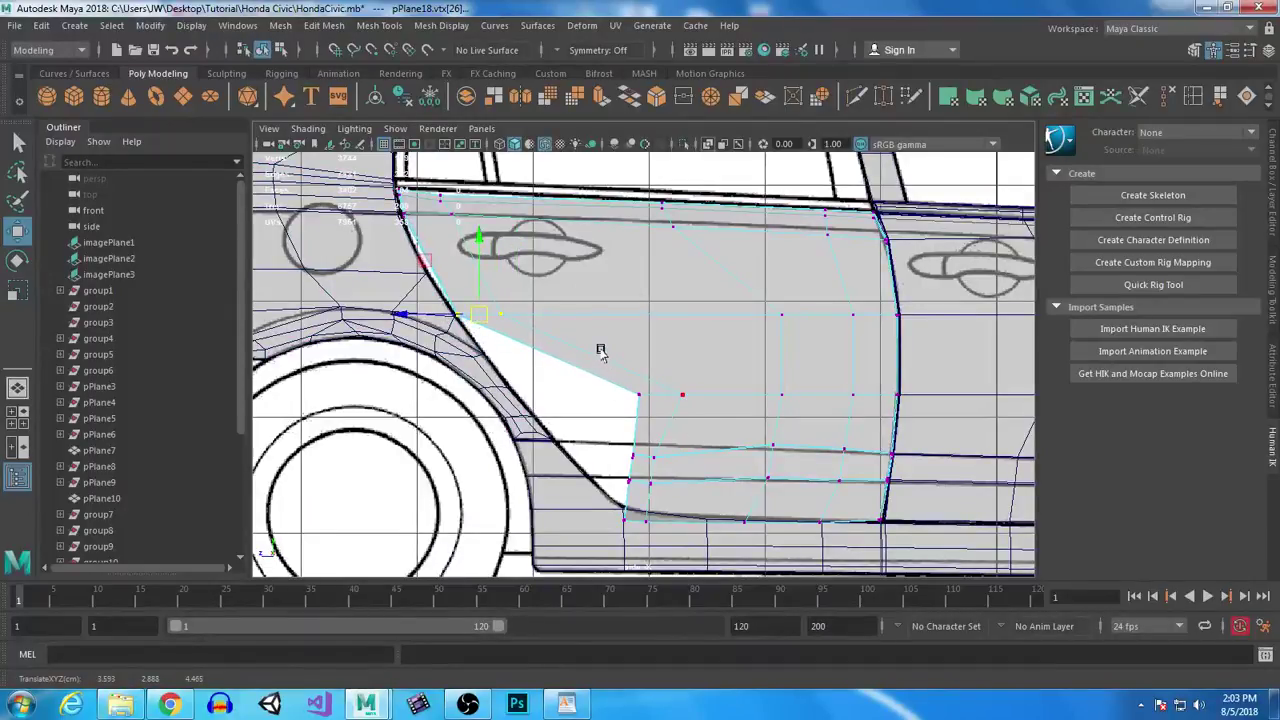
Step: Pull the rear vertex pairs of the three lower rows back onto the slanted door edge behind the wheel
{"action": "left_click", "coordinate": [658, 396]}
{"action": "left_click_drag", "start_coordinate": [658, 396], "coordinate": [535, 391]}
{"action": "left_click_drag", "start_coordinate": [618, 436], "coordinate": [564, 446]}
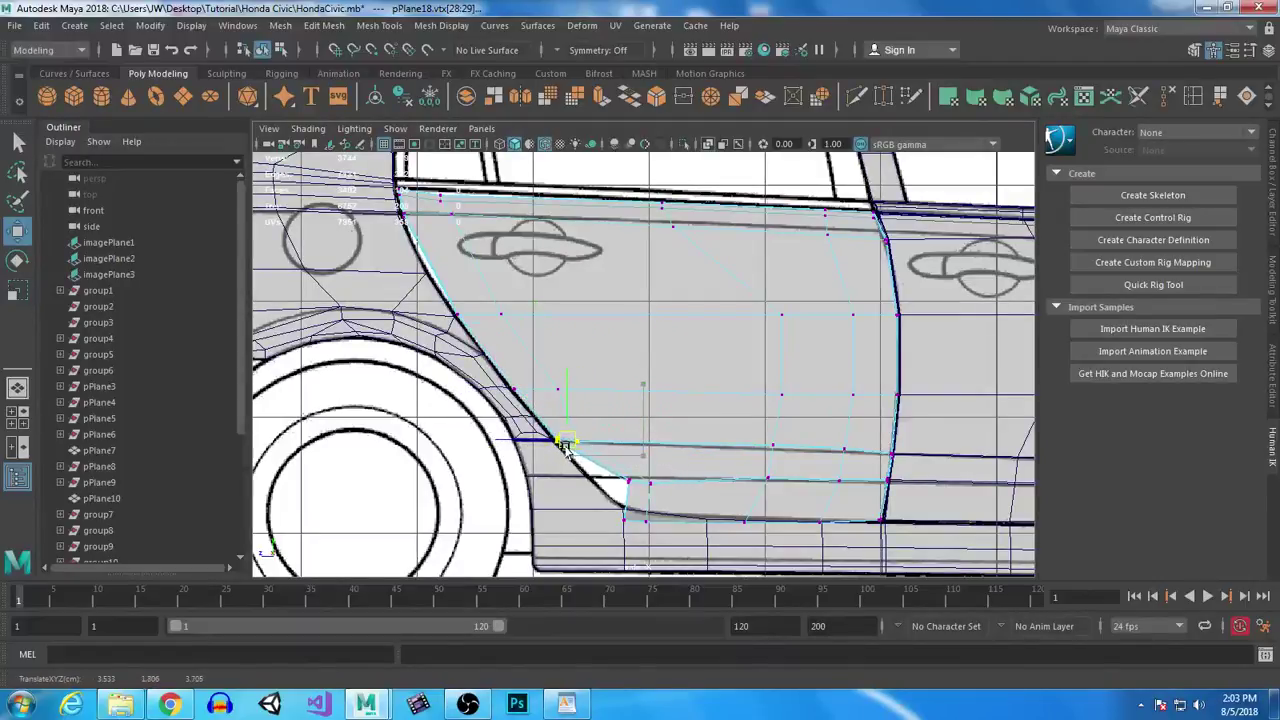
{"action": "left_click_drag", "start_coordinate": [670, 494], "coordinate": [606, 484]}
Step: Fit the bottom rear-corner vertices to the curve above the rocker panel and refine the lower crease's rear vertex
{"action": "middle_click_drag", "start_coordinate": [740, 470], "coordinate": [741, 322], "text": "alt"}
{"action": "right_click_drag", "start_coordinate": [741, 322], "coordinate": [950, 620], "text": "alt"}
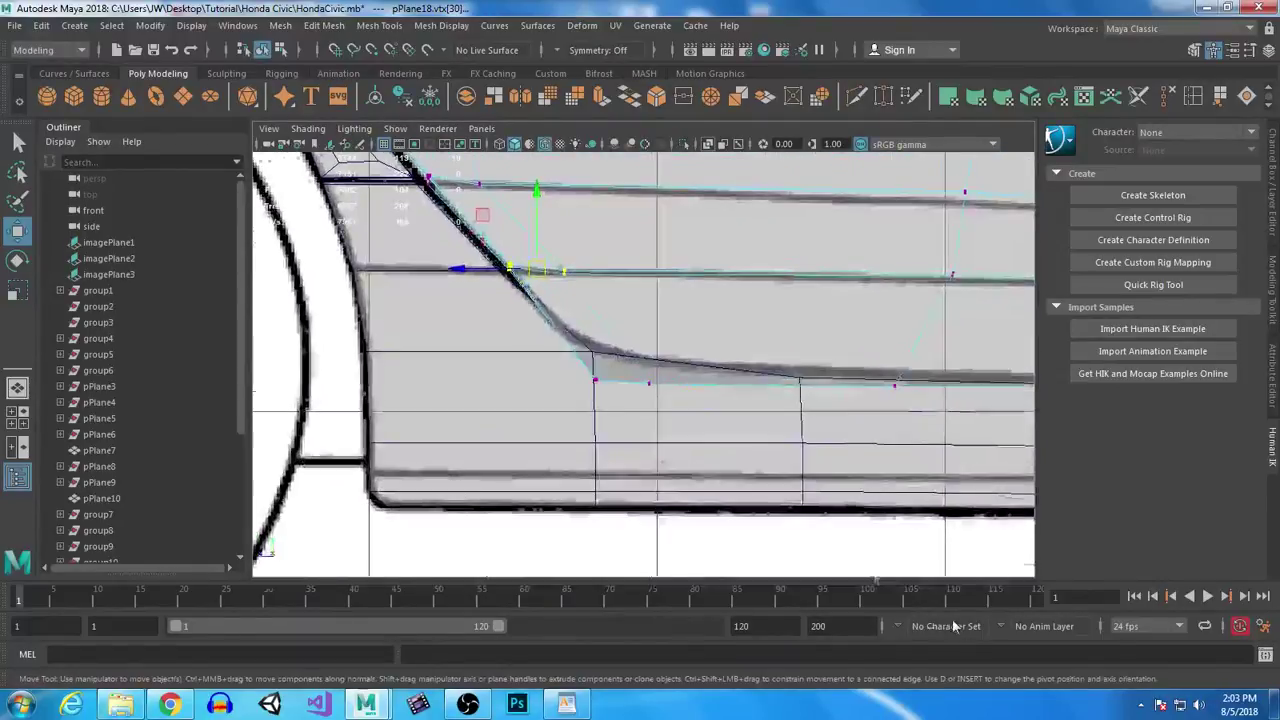
{"action": "left_click_drag", "start_coordinate": [566, 354], "coordinate": [596, 350]}
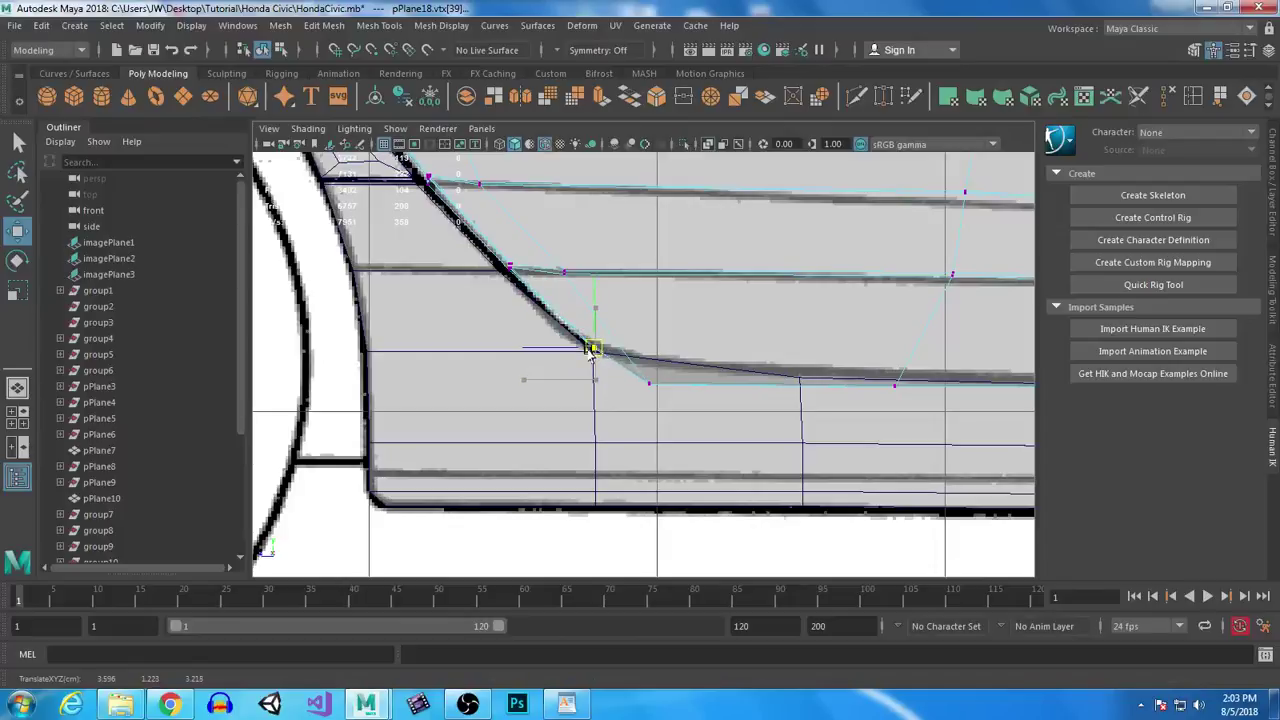
{"action": "left_click", "coordinate": [649, 383]}
{"action": "left_click_drag", "start_coordinate": [649, 383], "coordinate": [697, 370]}
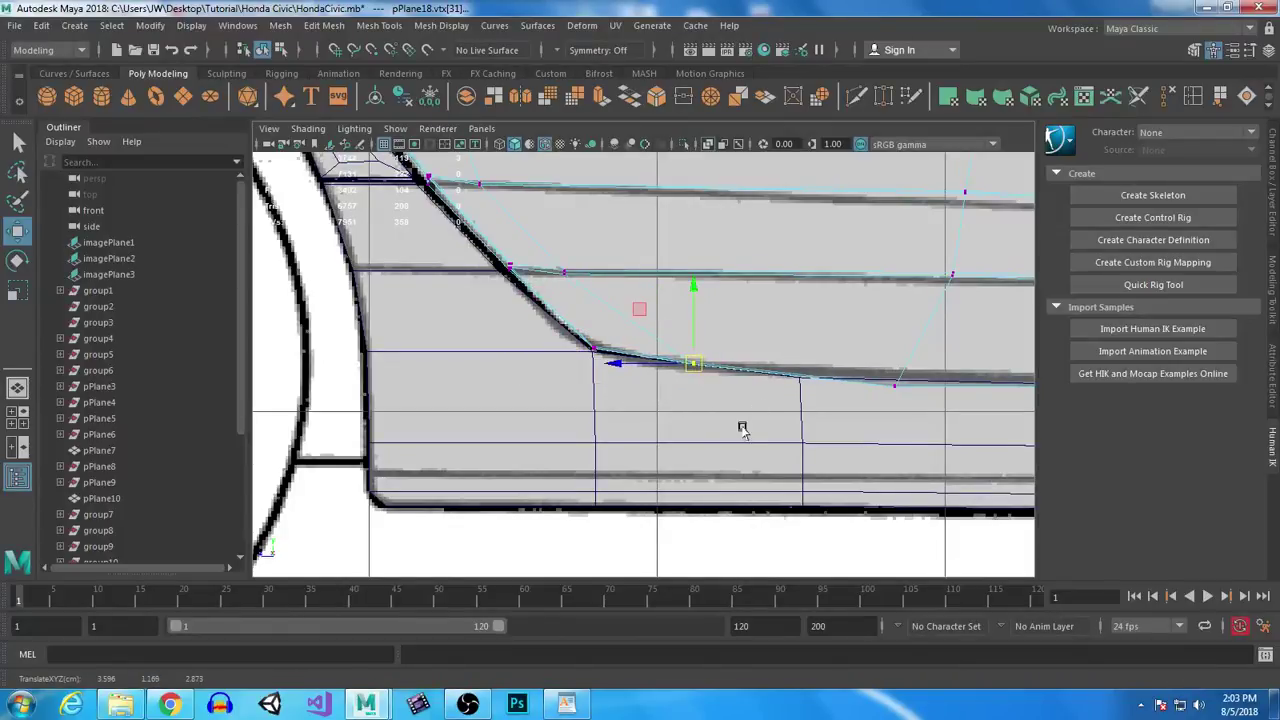
{"action": "left_click", "coordinate": [506, 272]}
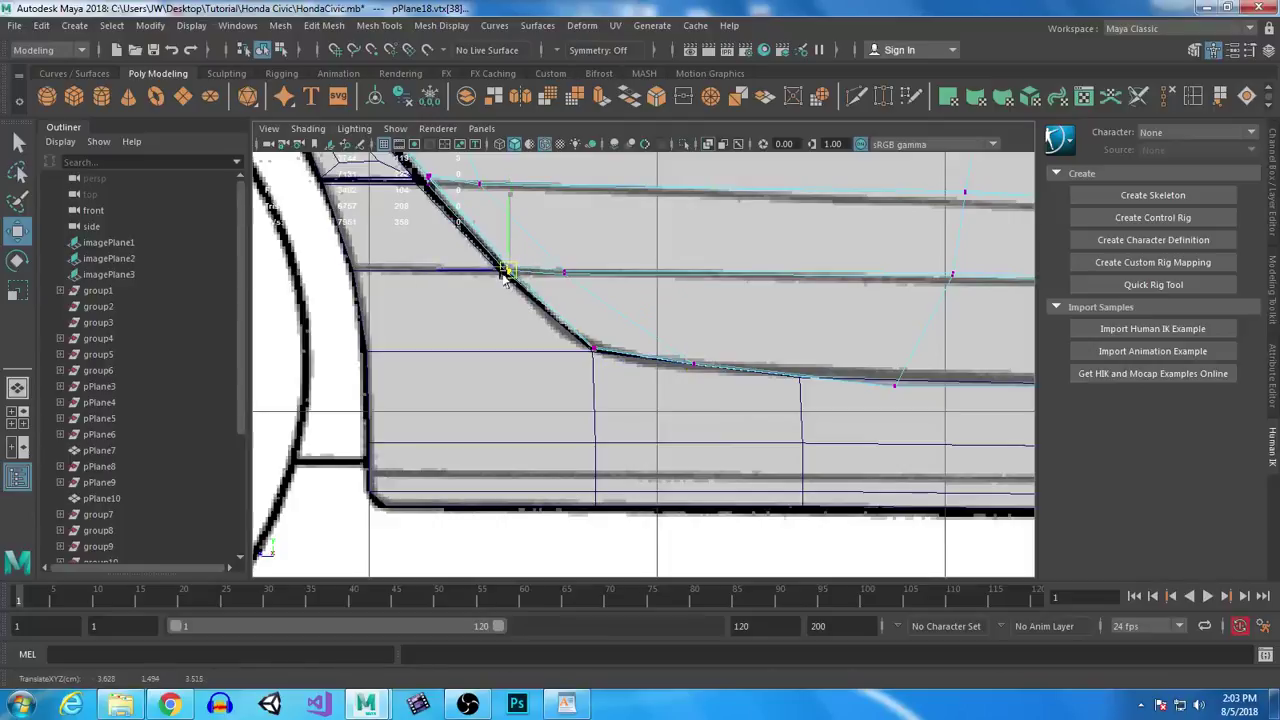
Step: Align the rear door's vertices at the upper of the two lower creases and one row above with the slanted door edge
{"action": "middle_click_drag", "start_coordinate": [376, 318], "coordinate": [550, 481], "text": "alt"}
{"action": "left_click_drag", "start_coordinate": [606, 361], "coordinate": [590, 331]}
{"action": "left_click_drag", "start_coordinate": [600, 342], "coordinate": [593, 351]}
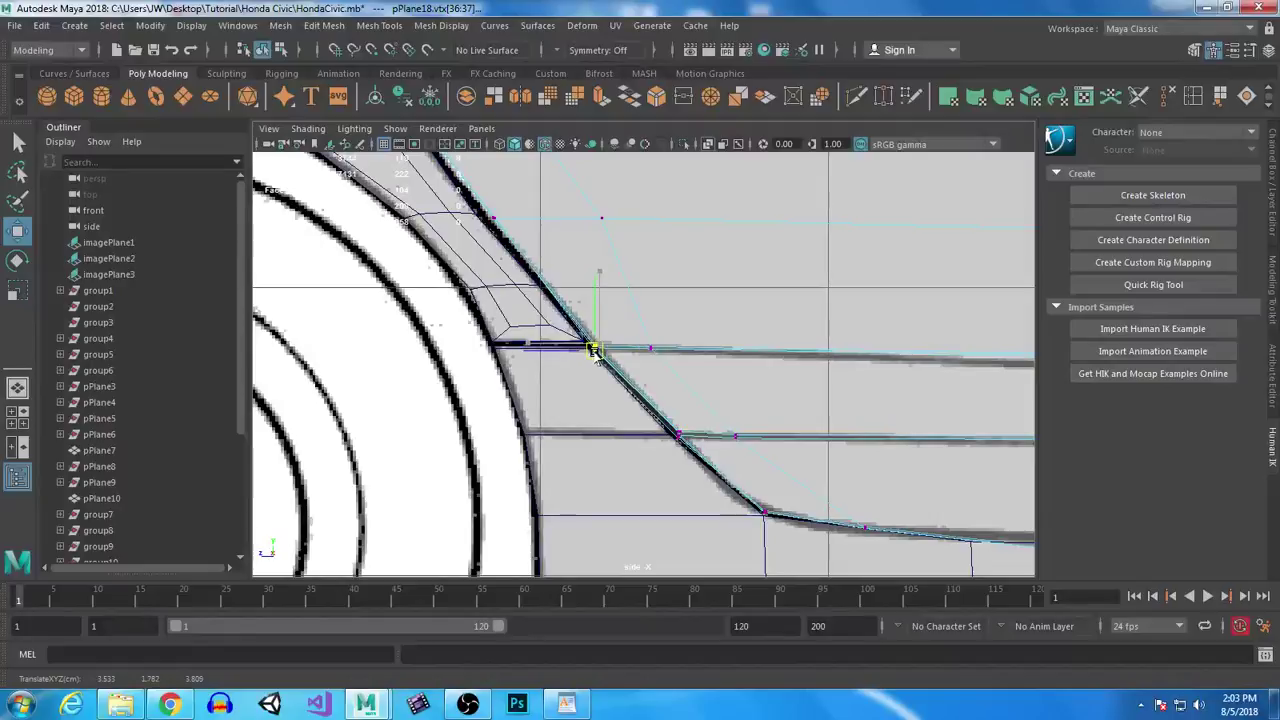
{"action": "middle_click_drag", "start_coordinate": [600, 357], "coordinate": [721, 464], "text": "alt"}
{"action": "left_click_drag", "start_coordinate": [565, 305], "coordinate": [622, 362]}
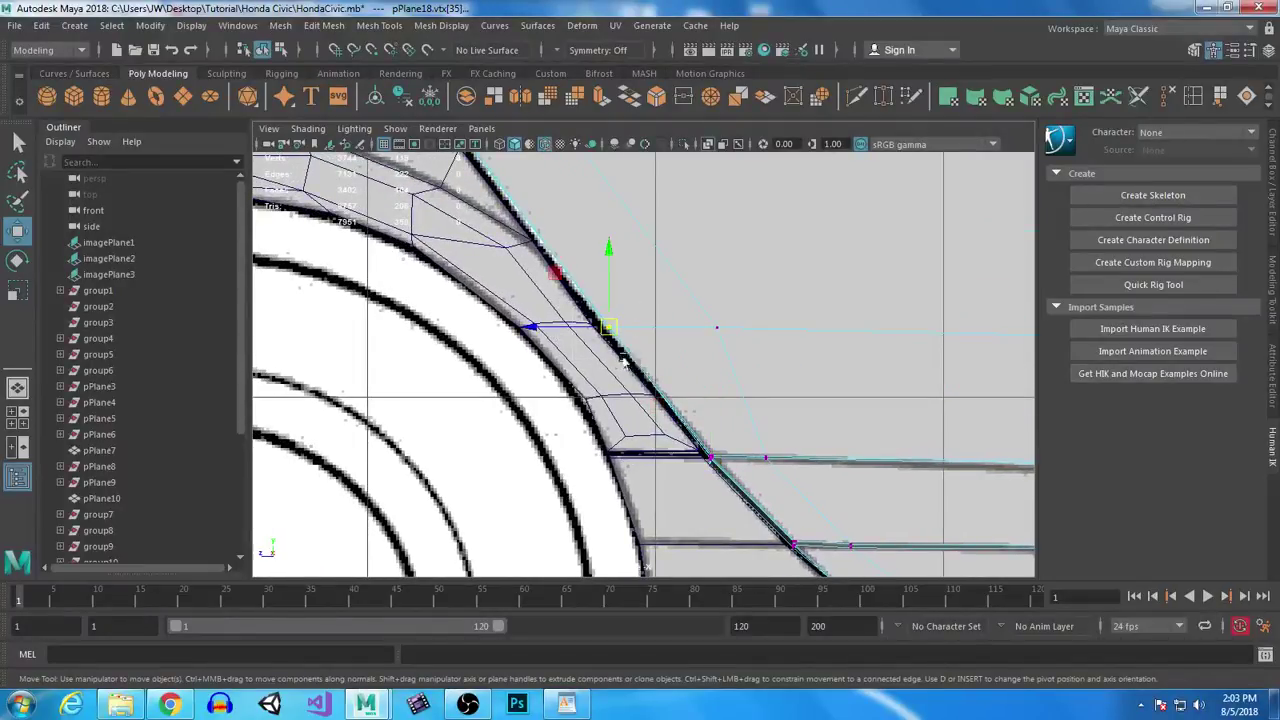
{"action": "left_click_drag", "start_coordinate": [531, 326], "coordinate": [600, 330]}
Step: Fine-tune the remaining rear-edge vertices up to the shoulder line so they follow the blueprint's door edge
{"action": "middle_click_drag", "start_coordinate": [467, 244], "coordinate": [637, 468], "text": "alt"}
{"action": "left_click_drag", "start_coordinate": [615, 343], "coordinate": [641, 383]}
{"action": "middle_click_drag", "start_coordinate": [605, 358], "coordinate": [565, 333], "text": "alt"}
{"action": "left_click", "coordinate": [612, 325]}
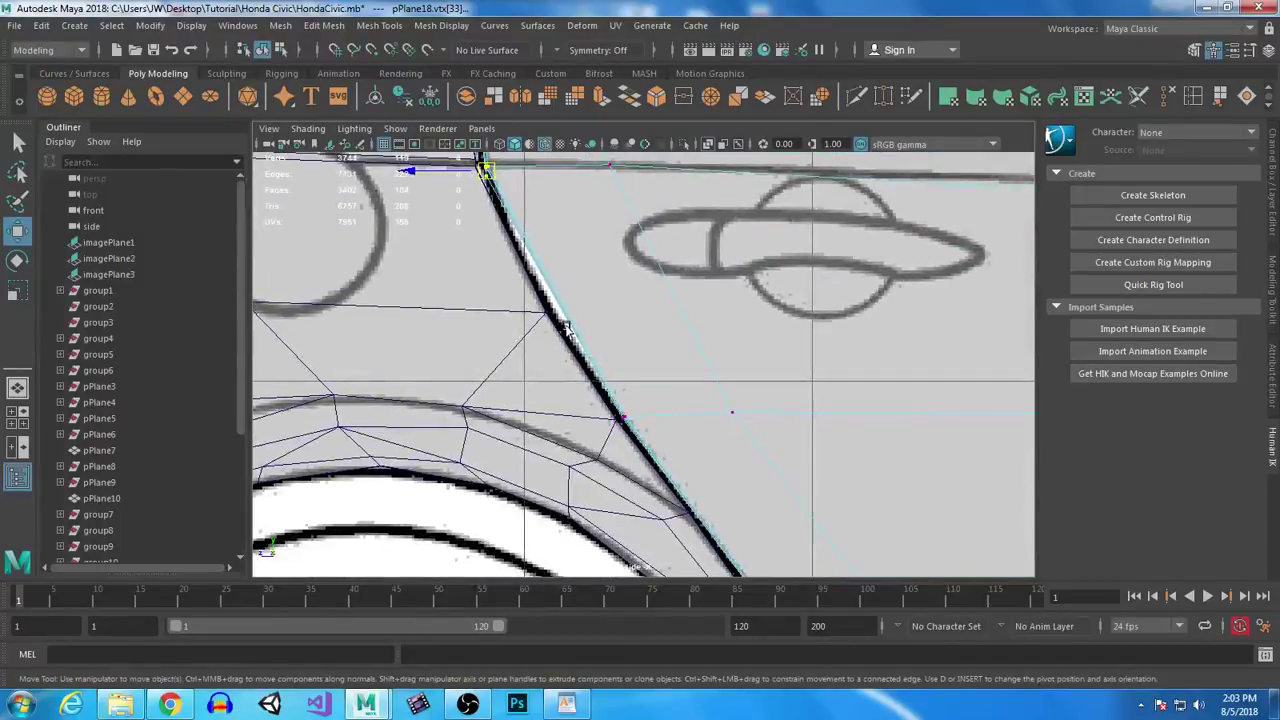
Step: Nudge the rear quarter panel's front-edge vertex above the wheel arch forward onto the curved door line
{"action": "left_click", "coordinate": [485, 286]}
{"action": "right_click_drag", "start_coordinate": [486, 286], "coordinate": [434, 237]}
{"action": "left_click_drag", "start_coordinate": [489, 284], "coordinate": [545, 330]}
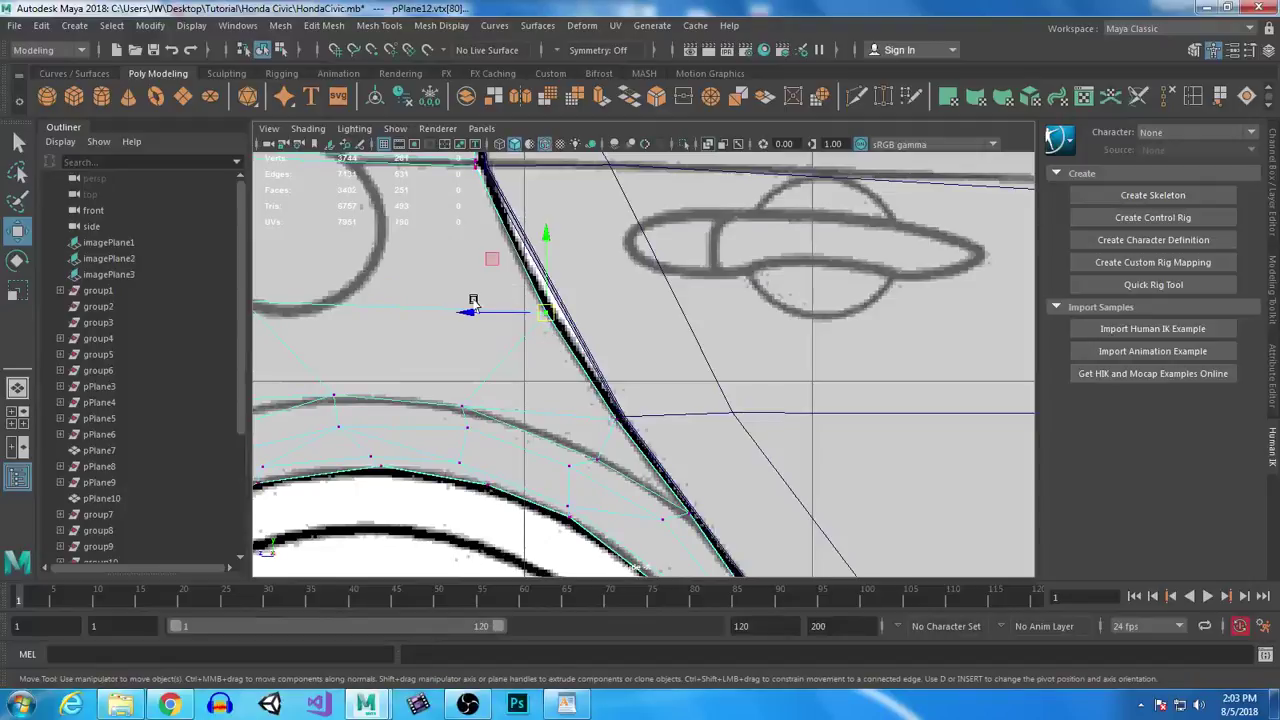
{"action": "left_click_drag", "start_coordinate": [471, 311], "coordinate": [481, 313]}
{"action": "mouse_move", "coordinate": [765, 436]}
{"action": "right_mouse_down", "text": "alt"}
{"action": "mouse_move", "coordinate": [737, 409]}
{"action": "mouse_move", "coordinate": [766, 416]}
{"action": "right_mouse_up", "text": "alt"}
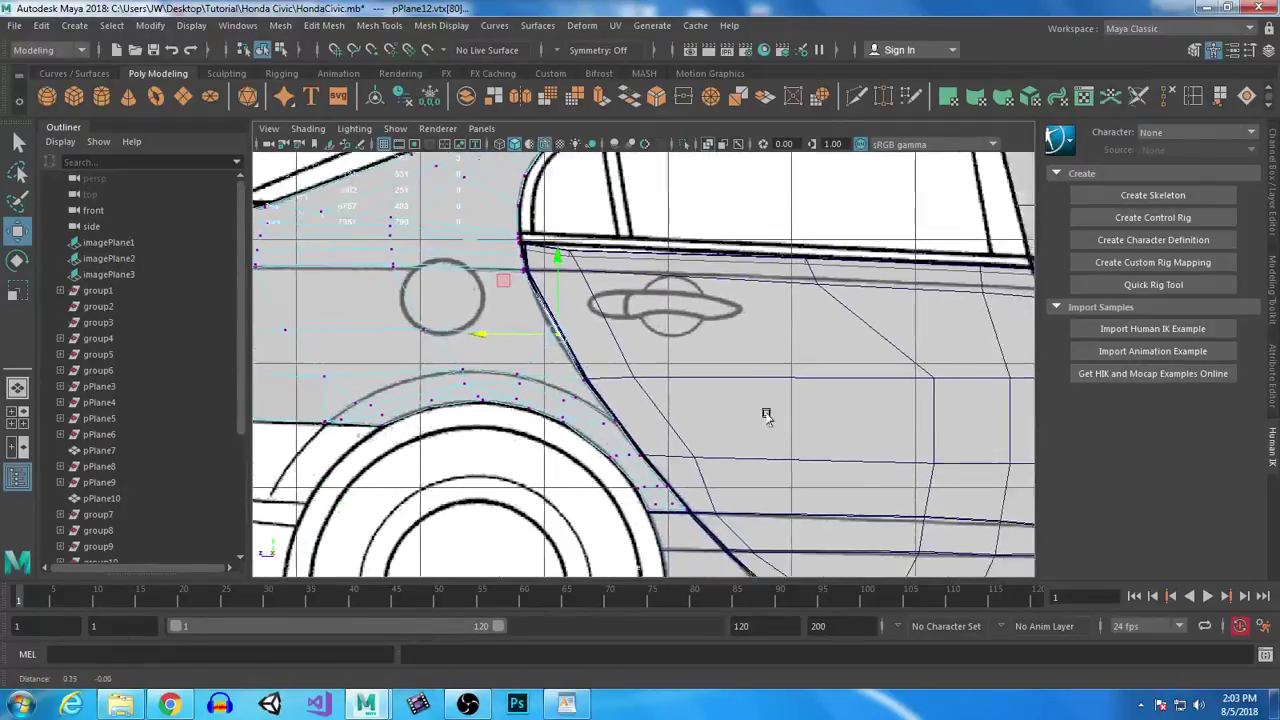
Step: Shift the rear door's middle vertex column slightly rearward, moving its vertices just below the shoulder line further back
{"action": "middle_click_drag", "start_coordinate": [768, 416], "coordinate": [446, 298], "text": "alt"}
{"action": "right_click_drag", "start_coordinate": [566, 243], "coordinate": [488, 244]}
{"action": "left_click_drag", "start_coordinate": [540, 242], "coordinate": [624, 443]}
{"action": "left_click_drag", "start_coordinate": [516, 344], "coordinate": [512, 344]}
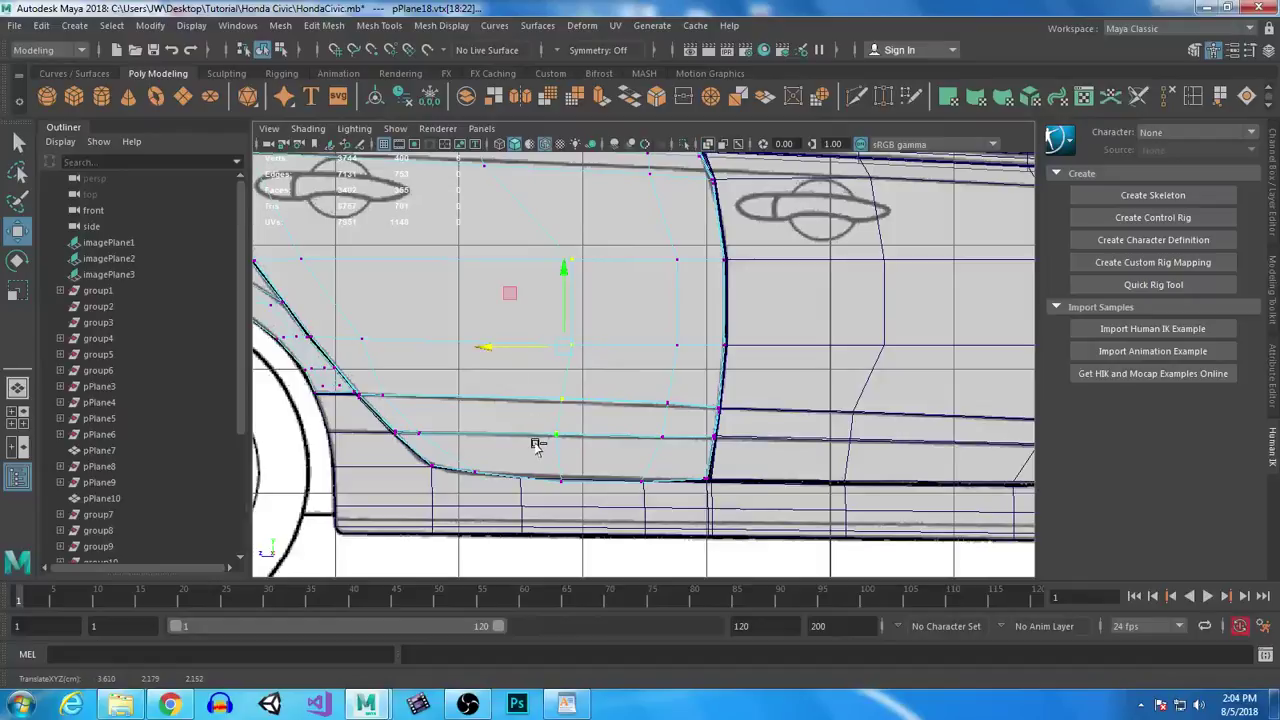
{"action": "left_click_drag", "start_coordinate": [586, 391], "coordinate": [518, 248]}
{"action": "left_click_drag", "start_coordinate": [478, 304], "coordinate": [467, 302]}
{"action": "left_click_drag", "start_coordinate": [598, 322], "coordinate": [602, 322], "text": "ctrl"}
{"action": "left_click_drag", "start_coordinate": [468, 259], "coordinate": [455, 259]}
{"action": "middle_click_drag", "start_coordinate": [450, 312], "coordinate": [646, 349], "text": "alt"}
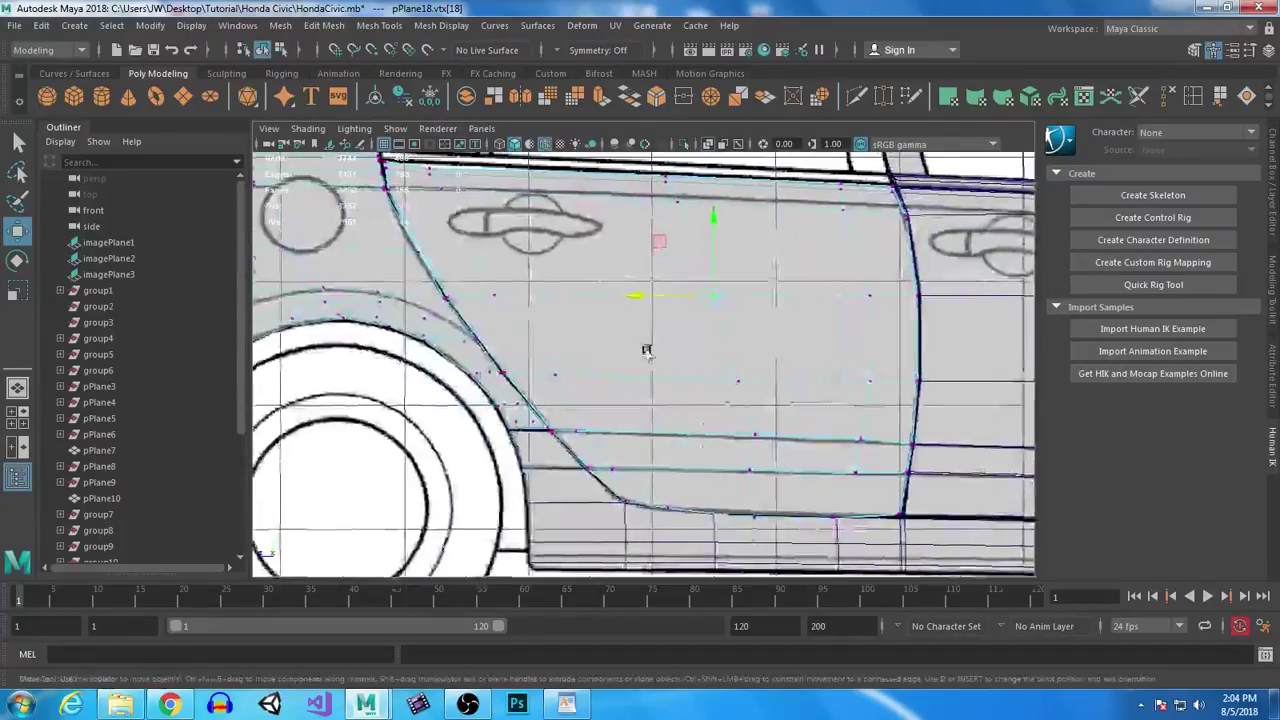
Step: Move the top two vertices of the column nearest the rear edge forward and fit them to the sill and shoulder line
{"action": "middle_click_drag", "start_coordinate": [552, 289], "coordinate": [610, 333], "text": "alt"}
{"action": "left_click_drag", "start_coordinate": [497, 222], "coordinate": [547, 226]}
{"action": "middle_click_drag", "start_coordinate": [597, 266], "coordinate": [655, 367], "text": "alt"}
{"action": "right_click_drag", "start_coordinate": [655, 367], "coordinate": [770, 505], "text": "alt"}
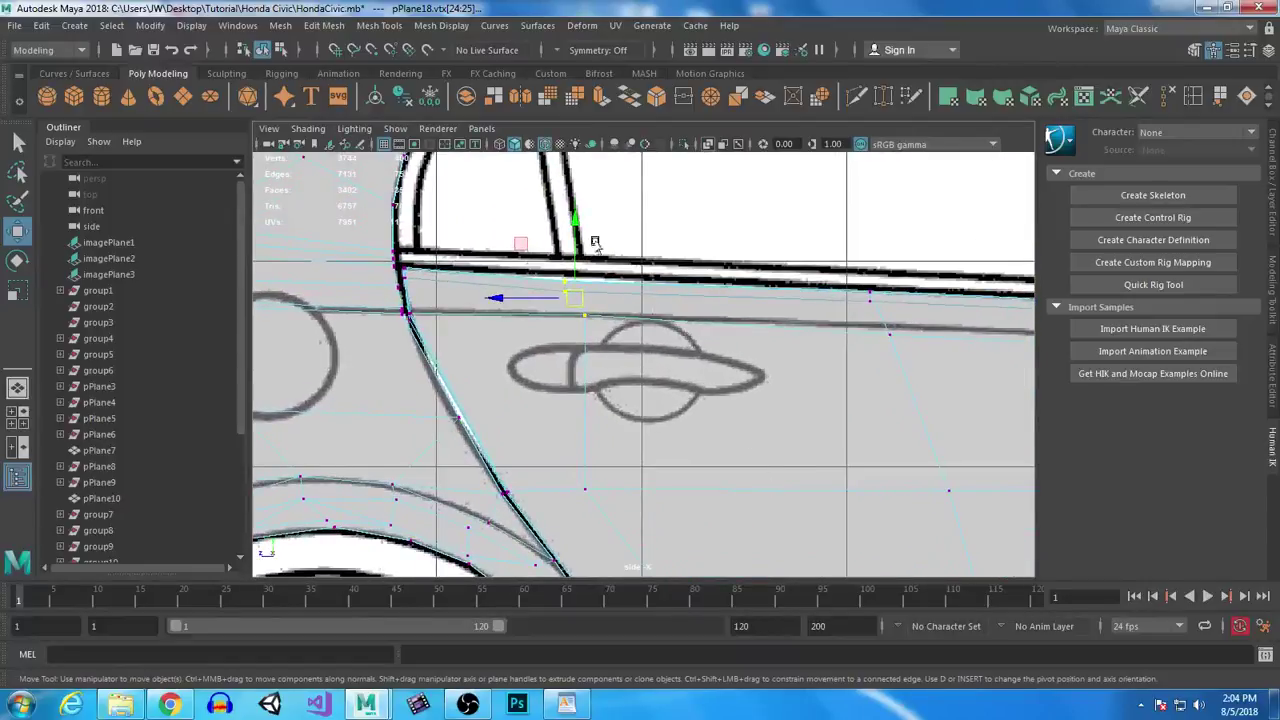
{"action": "left_click_drag", "start_coordinate": [574, 215], "coordinate": [572, 220]}
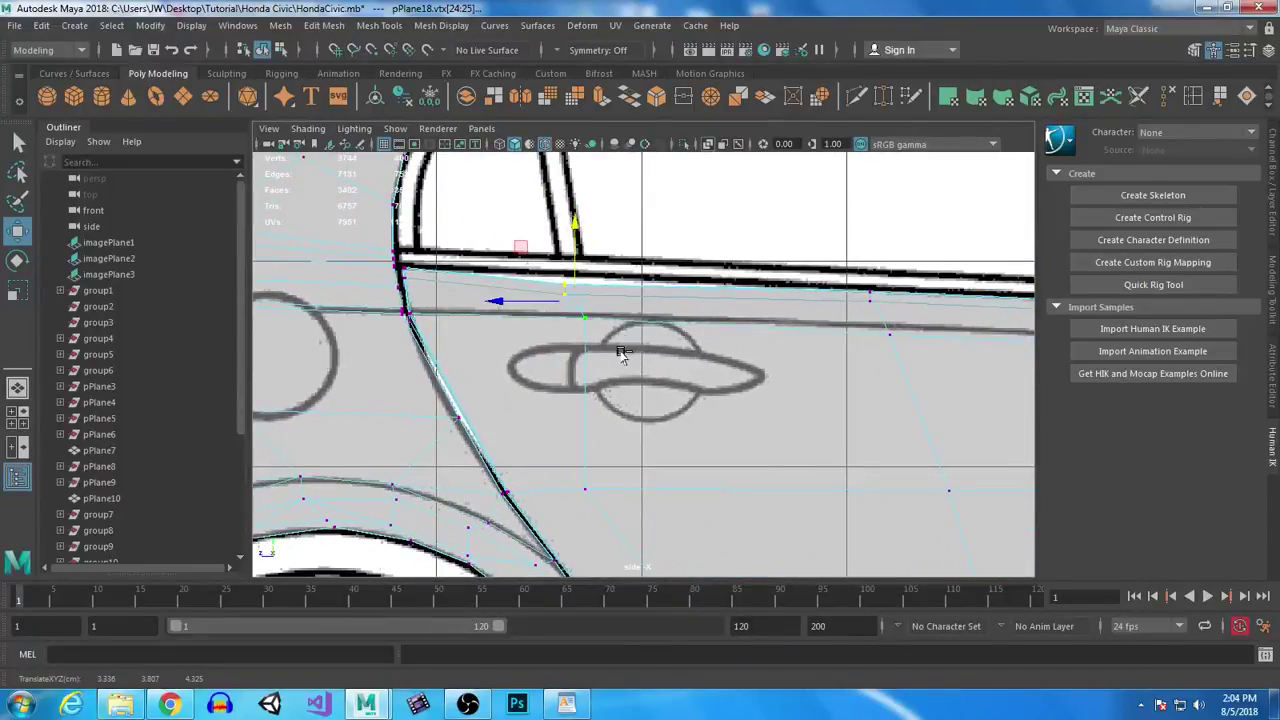
{"action": "left_click", "coordinate": [566, 279]}
{"action": "left_click_drag", "start_coordinate": [570, 283], "coordinate": [570, 281]}
Step: Move that rear column's two vertices between the shoulder line and the lower creases forward, away from the slanted edge
{"action": "left_click", "coordinate": [584, 488]}
{"action": "middle_click_drag", "start_coordinate": [643, 514], "coordinate": [677, 383], "text": "alt"}
{"action": "left_click_drag", "start_coordinate": [471, 349], "coordinate": [520, 347]}
{"action": "middle_click_drag", "start_coordinate": [682, 459], "coordinate": [608, 318], "text": "alt"}
{"action": "left_click", "coordinate": [574, 340]}
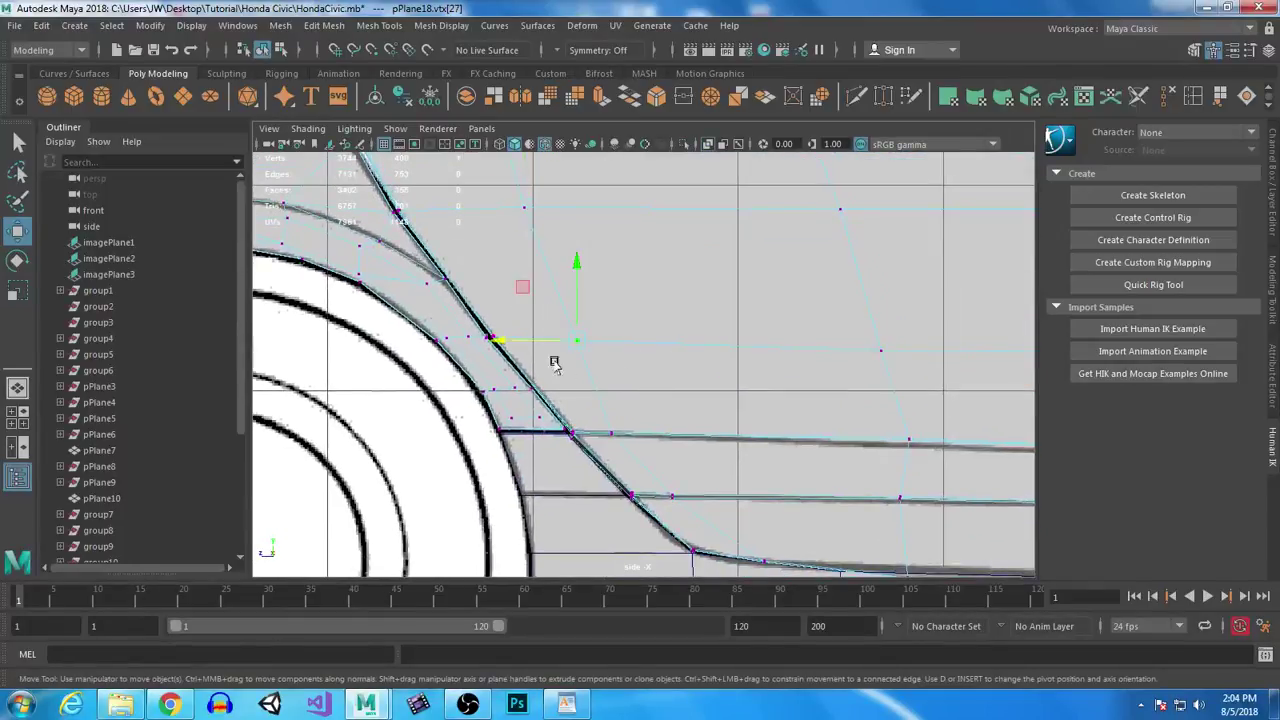
{"action": "left_click_drag", "start_coordinate": [501, 343], "coordinate": [526, 340]}
Step: Move the rear column's vertices on the two lower creases forward and shift the vertex above them slightly back
{"action": "left_click_drag", "start_coordinate": [603, 423], "coordinate": [652, 443]}
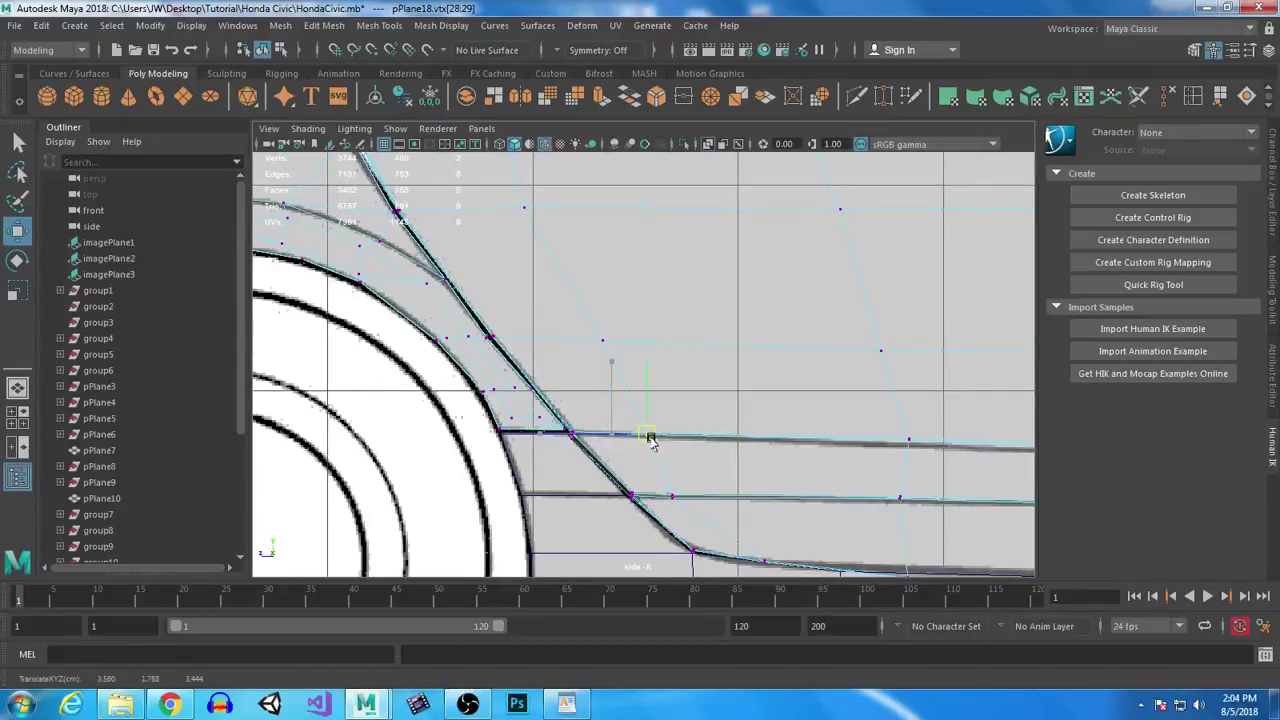
{"action": "middle_click_drag", "start_coordinate": [774, 437], "coordinate": [650, 354], "text": "alt"}
{"action": "left_click_drag", "start_coordinate": [555, 375], "coordinate": [586, 393]}
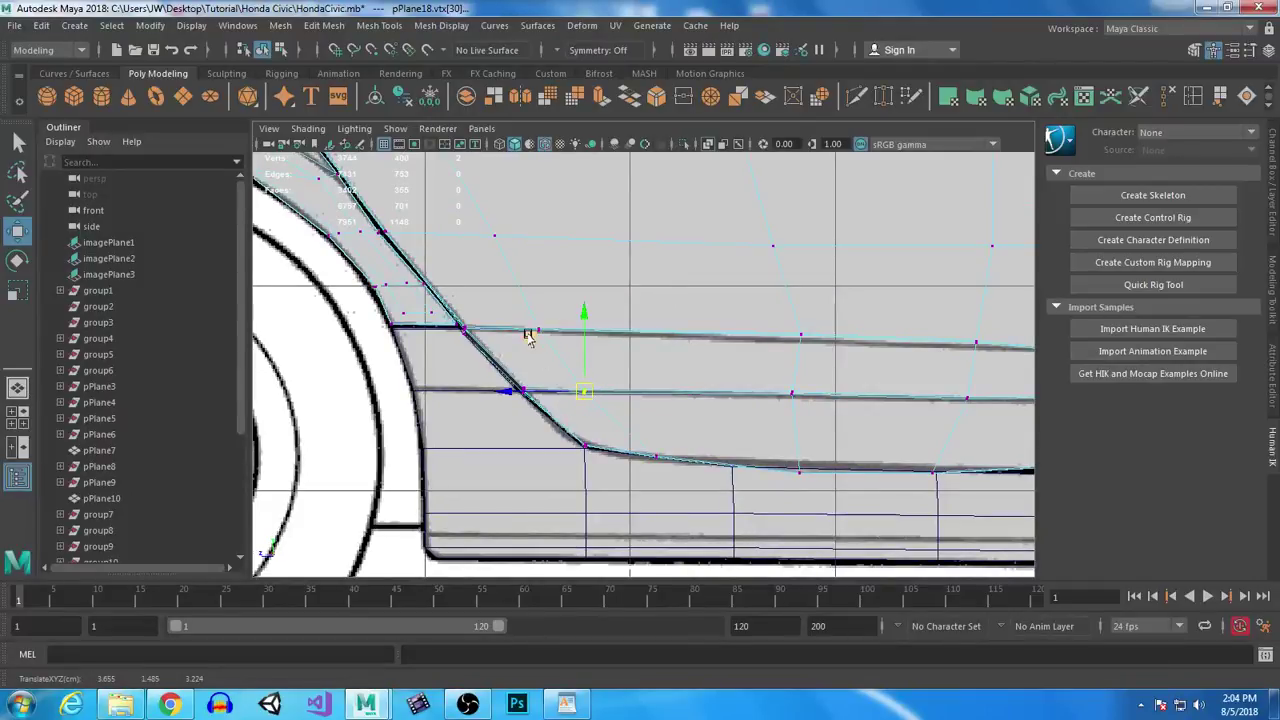
{"action": "left_click", "coordinate": [494, 235]}
{"action": "left_click_drag", "start_coordinate": [494, 236], "coordinate": [411, 238]}
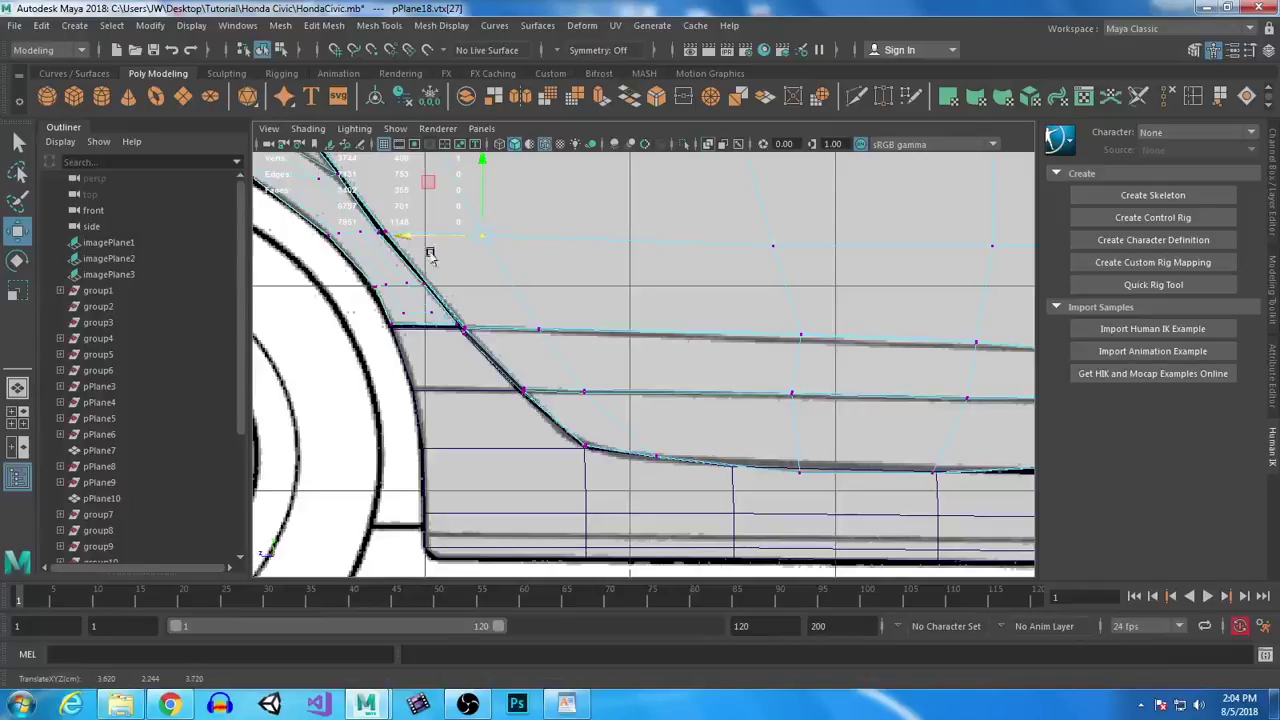
Step: Raise the two middle vertices of the door's bottom edge onto the blueprint line above the rocker panel
{"action": "middle_click_drag", "start_coordinate": [813, 463], "coordinate": [609, 310], "text": "alt"}
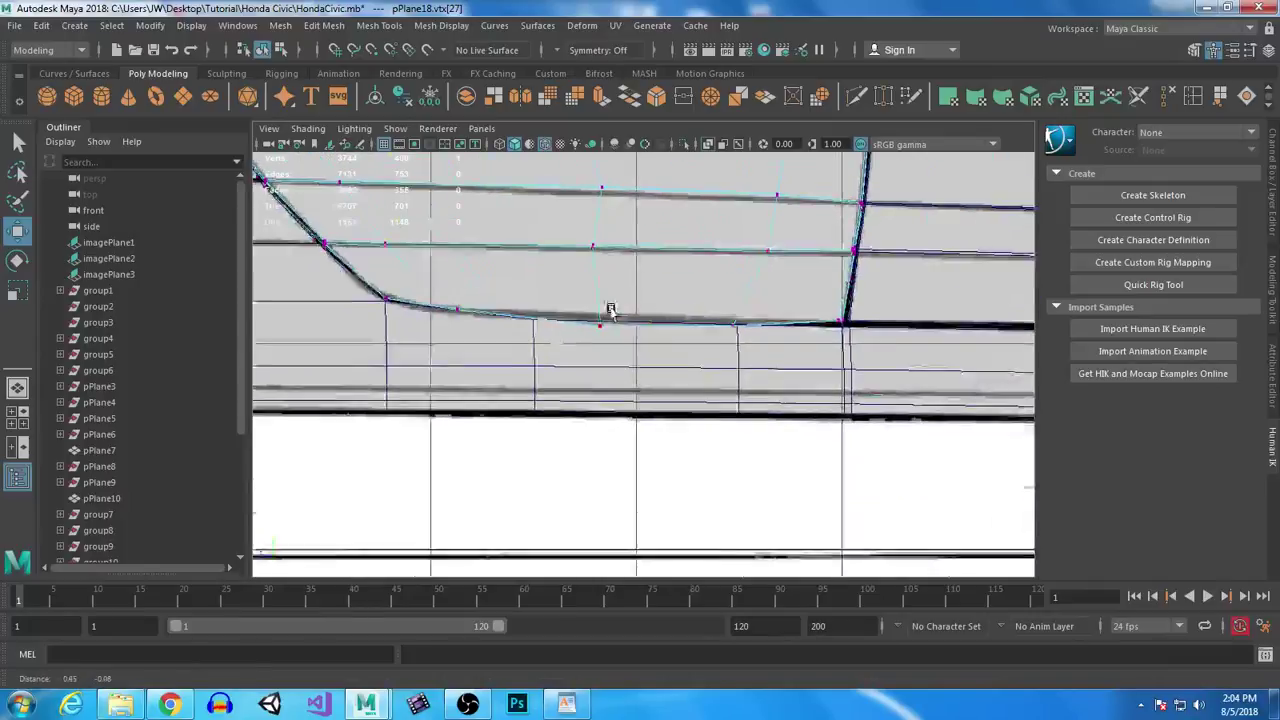
{"action": "scroll", "coordinate": [612, 340], "scroll_direction": "up", "scroll_amount": 4}
{"action": "left_click_drag", "start_coordinate": [473, 265], "coordinate": [811, 351]}
{"action": "left_click_drag", "start_coordinate": [668, 218], "coordinate": [671, 207]}
{"action": "middle_click_drag", "start_coordinate": [366, 363], "coordinate": [460, 387], "text": "alt"}
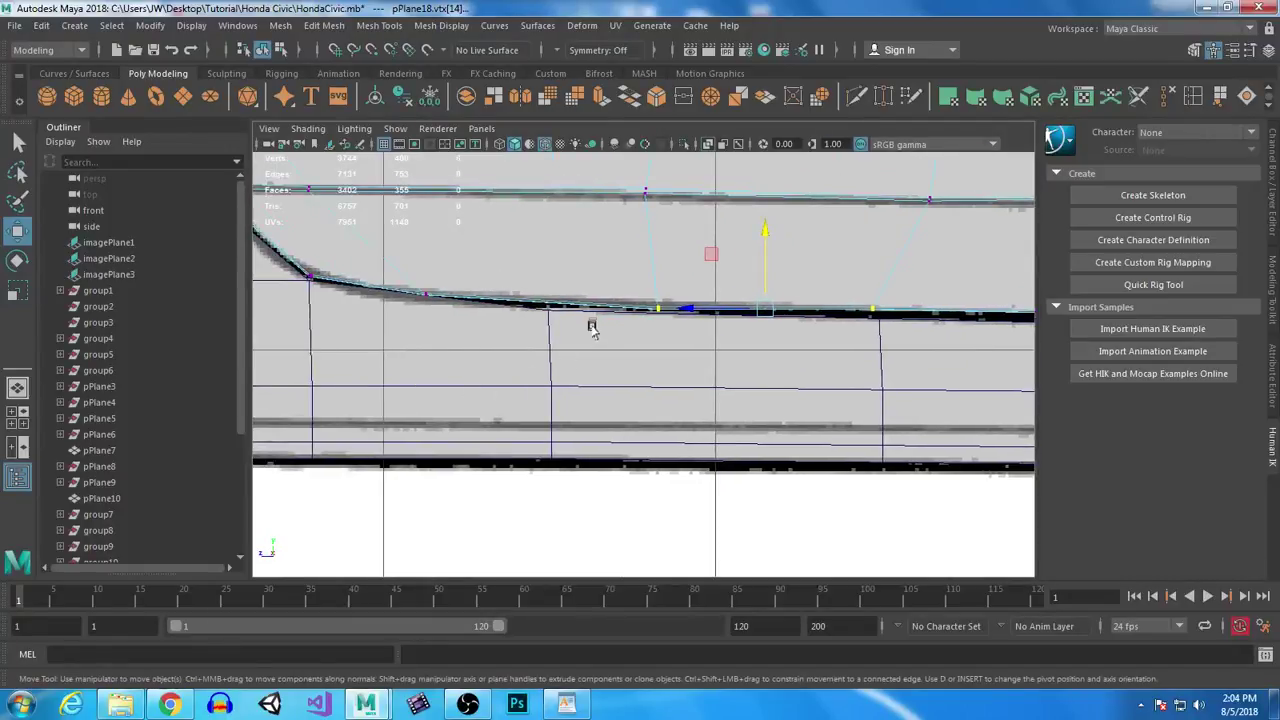
Step: Fit the bottom edge's rearmost inner vertex to the curve and move the neighbouring vertex back to the rocker panel's edge
{"action": "left_click", "coordinate": [428, 282]}
{"action": "left_click_drag", "start_coordinate": [425, 222], "coordinate": [425, 215]}
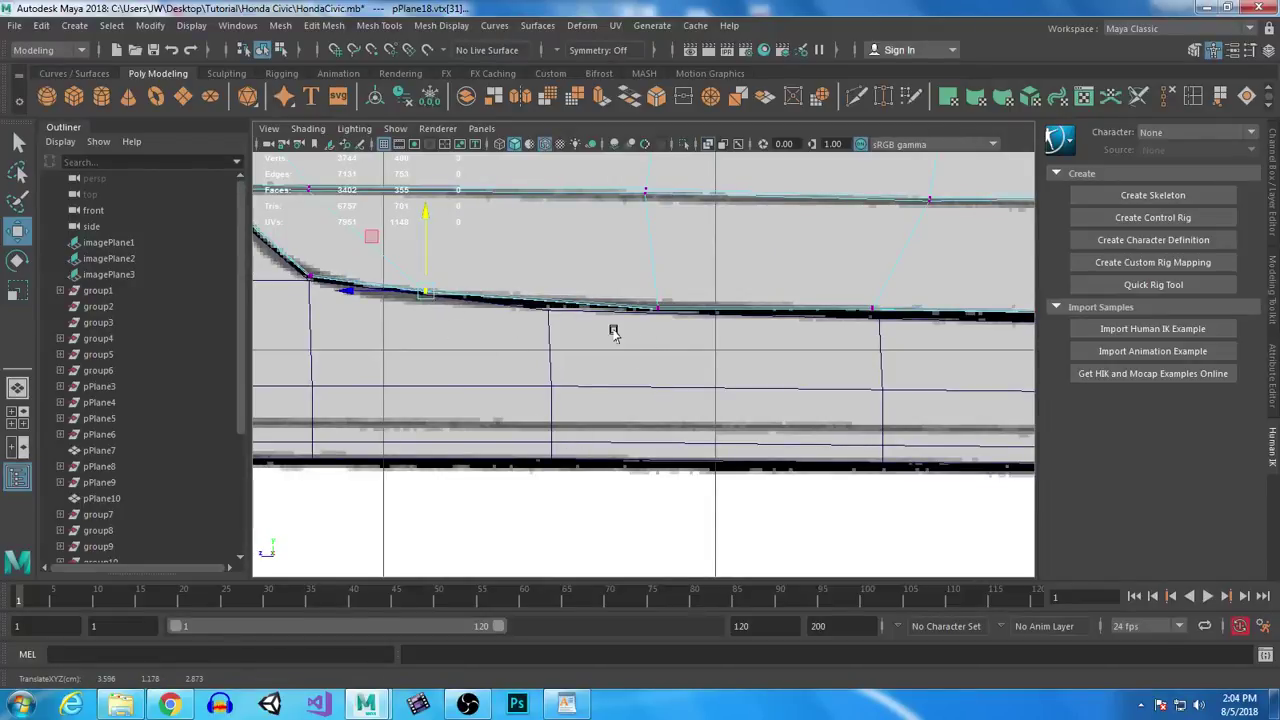
{"action": "left_click", "coordinate": [657, 309]}
{"action": "left_click", "coordinate": [549, 306]}
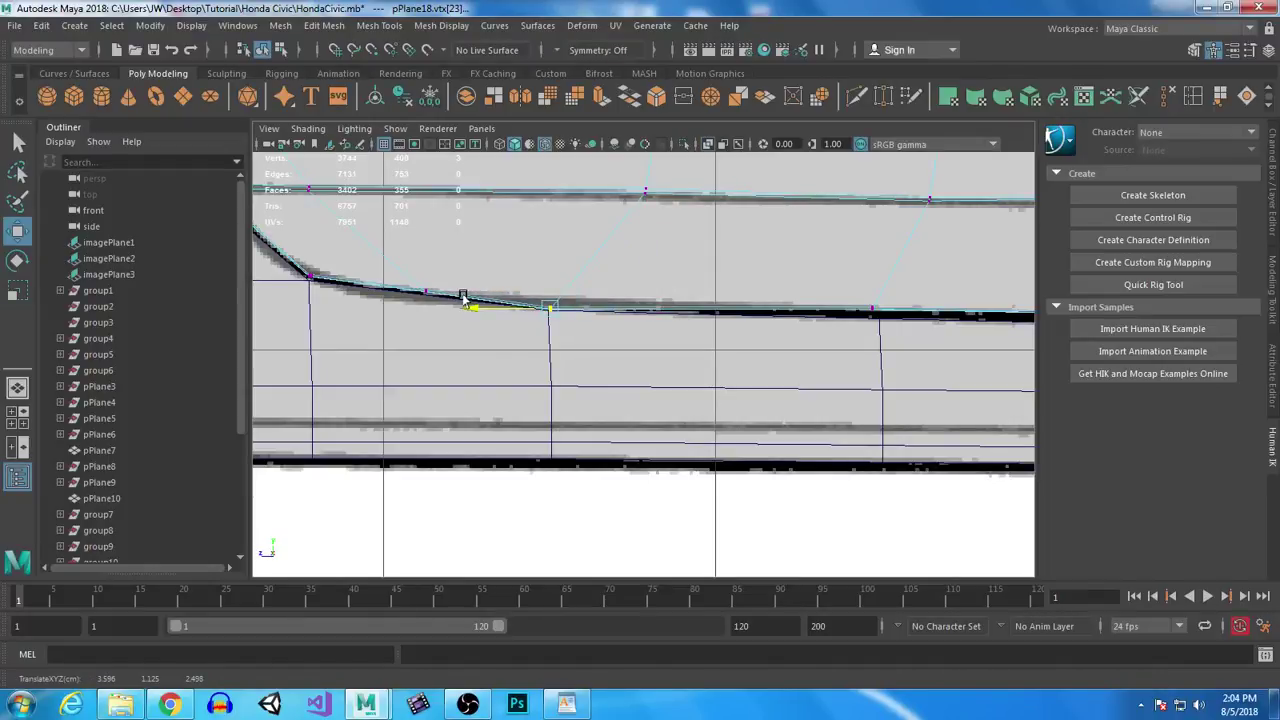
{"action": "left_click_drag", "start_coordinate": [553, 234], "coordinate": [550, 228]}
{"action": "scroll", "coordinate": [640, 349], "scroll_direction": "down", "scroll_amount": 1}
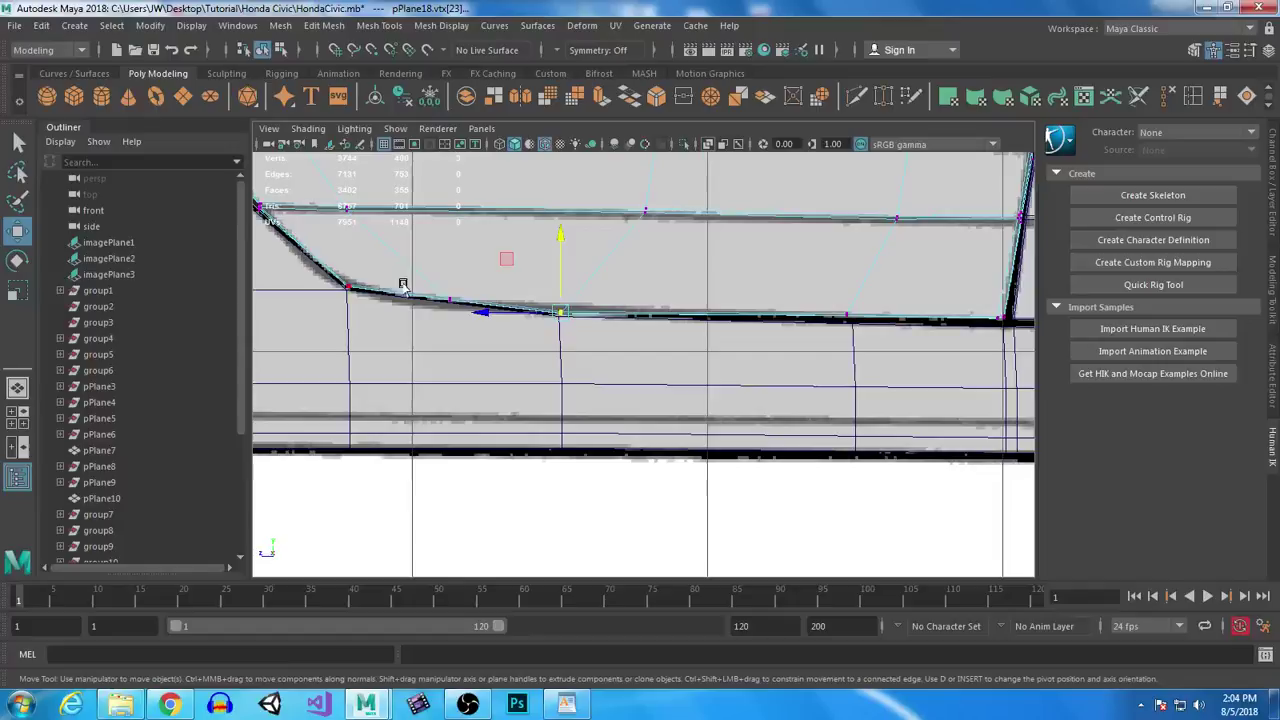
Step: Return the rear door and quarter panel to object mode with smooth preview and switch to the perspective view
{"action": "scroll", "coordinate": [547, 315], "scroll_direction": "down", "scroll_amount": 5}
{"action": "scroll", "coordinate": [518, 305], "scroll_direction": "up", "scroll_amount": 4}
{"action": "right_click_drag", "start_coordinate": [570, 252], "coordinate": [650, 226]}
{"action": "right_click_drag", "start_coordinate": [386, 245], "coordinate": [440, 212]}
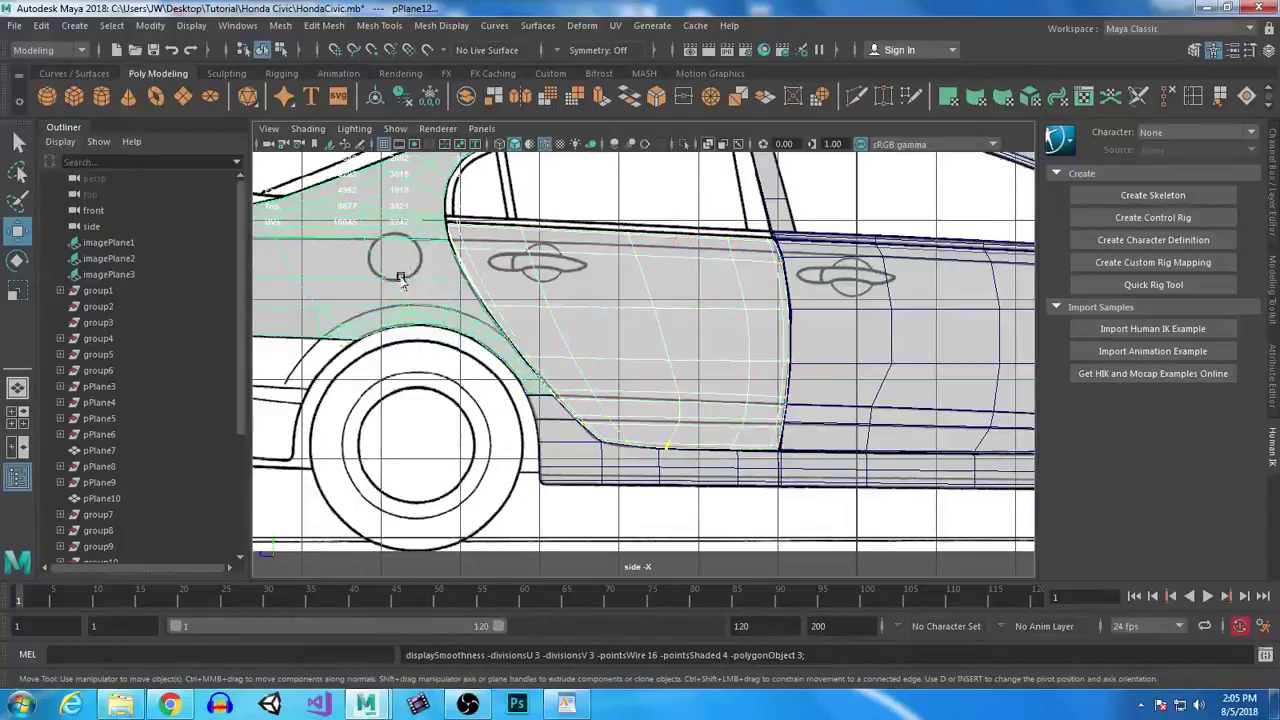
{"action": "key", "text": "space"}
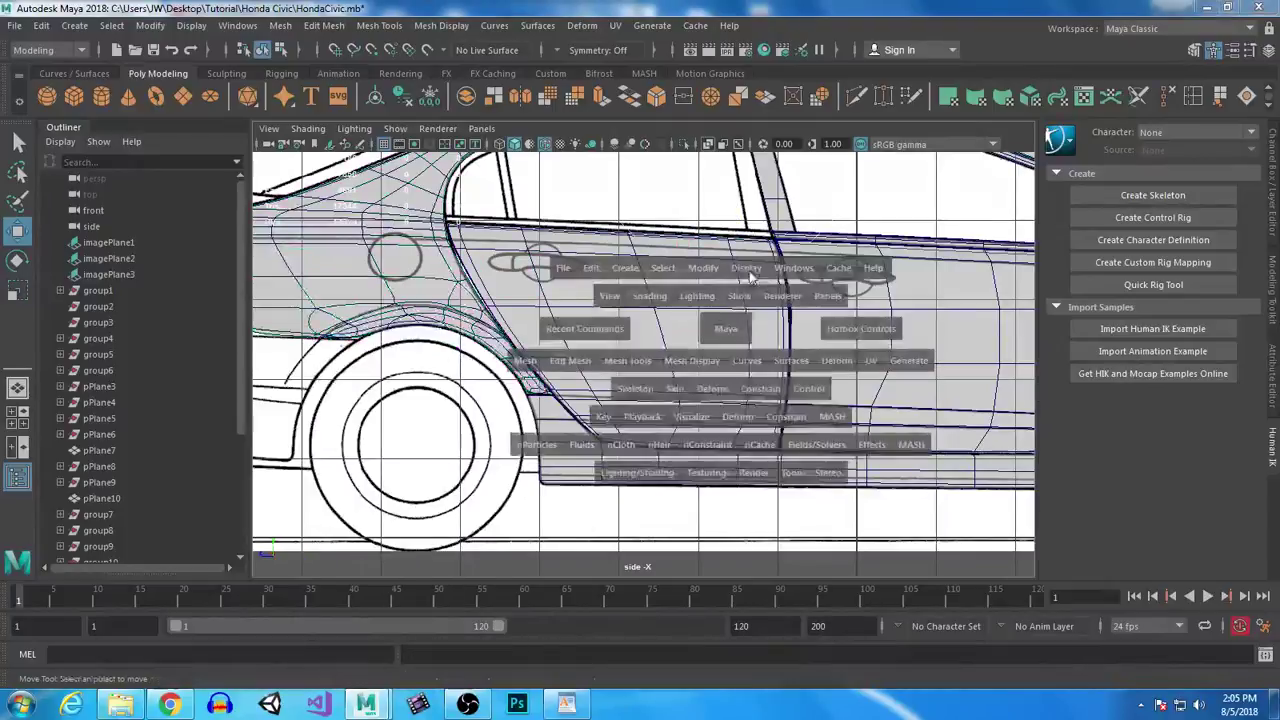
{"action": "key", "text": "space"}
Step: Turn on smooth preview for the rocker panel below the doors
{"action": "left_click_drag", "start_coordinate": [805, 340], "coordinate": [937, 319], "text": "alt"}
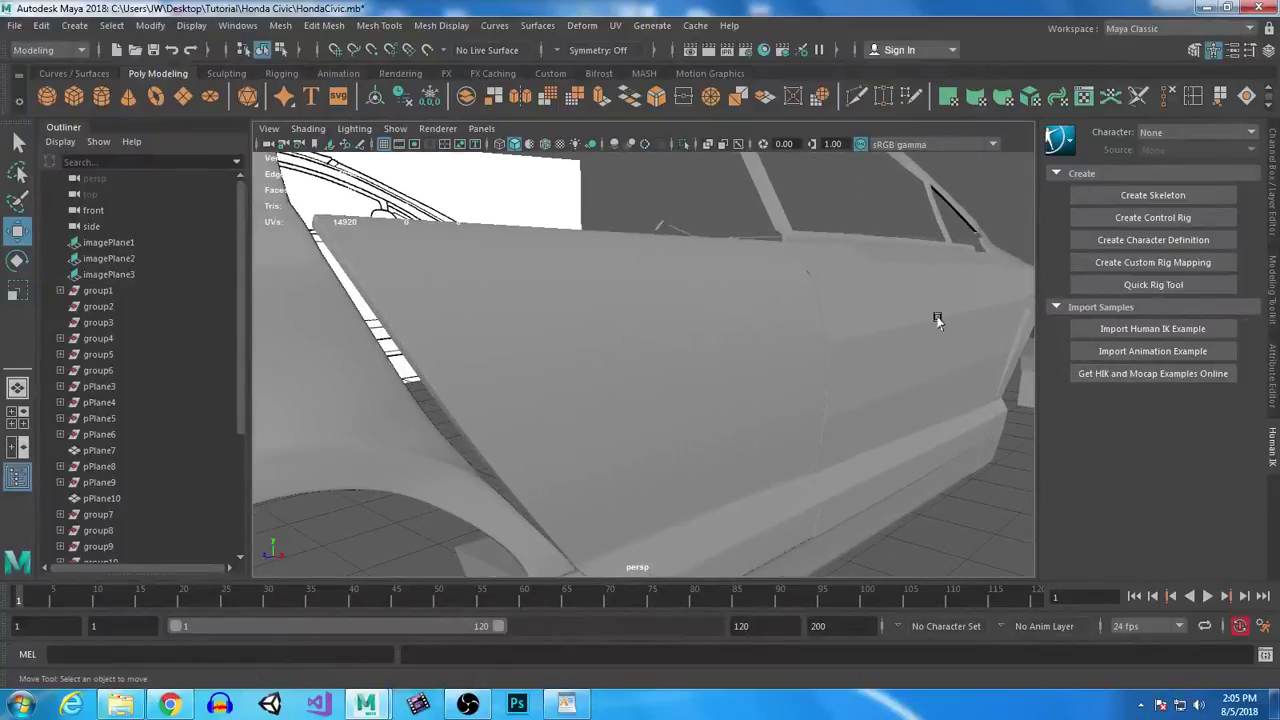
{"action": "left_click_drag", "start_coordinate": [920, 517], "coordinate": [613, 377], "text": "alt"}
{"action": "middle_click_drag", "start_coordinate": [731, 480], "coordinate": [641, 282], "text": "alt"}
{"action": "left_click", "coordinate": [657, 400]}
{"action": "key", "text": "3"}
Step: Examine how the rear door fits against the rocker panel and the rear quarter panel from several angles
{"action": "left_click", "coordinate": [603, 486]}
{"action": "left_click_drag", "start_coordinate": [603, 486], "coordinate": [849, 487], "text": "alt"}
{"action": "left_click", "coordinate": [530, 432]}
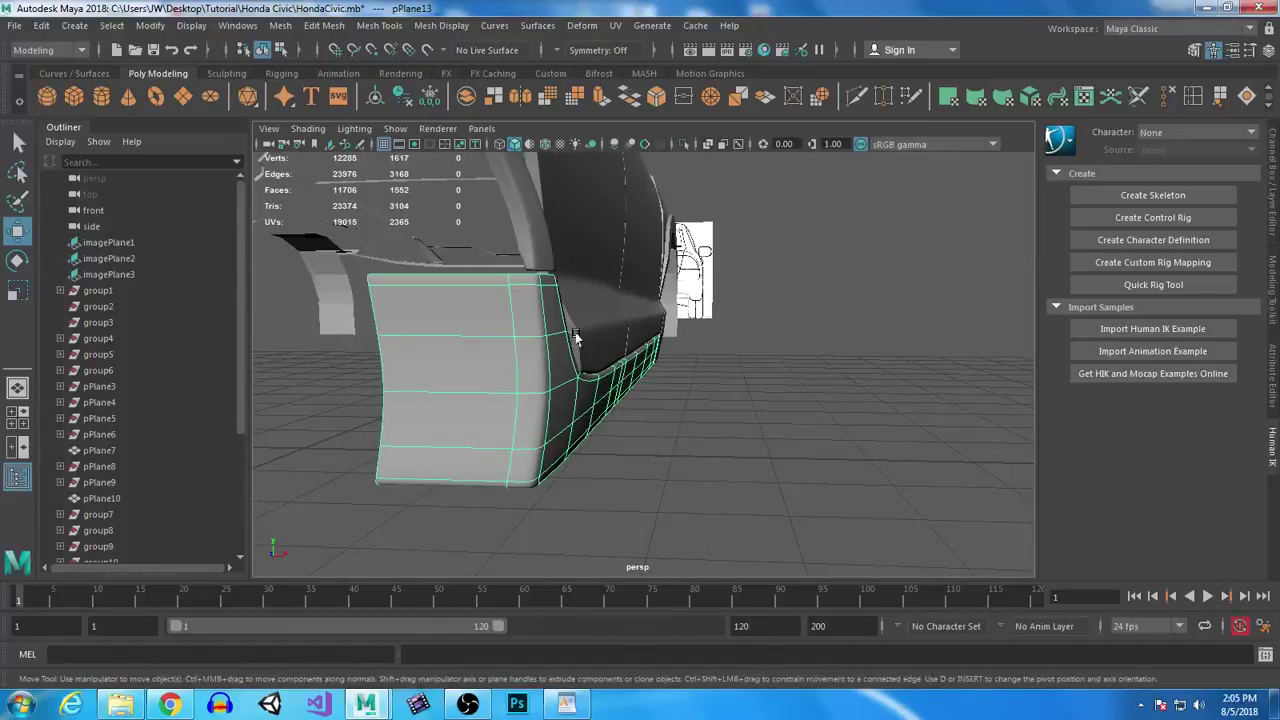
{"action": "mouse_move", "coordinate": [585, 345]}
{"action": "left_mouse_down", "text": "alt"}
{"action": "mouse_move", "coordinate": [709, 391]}
{"action": "mouse_move", "coordinate": [600, 327]}
{"action": "left_mouse_up", "text": "alt"}
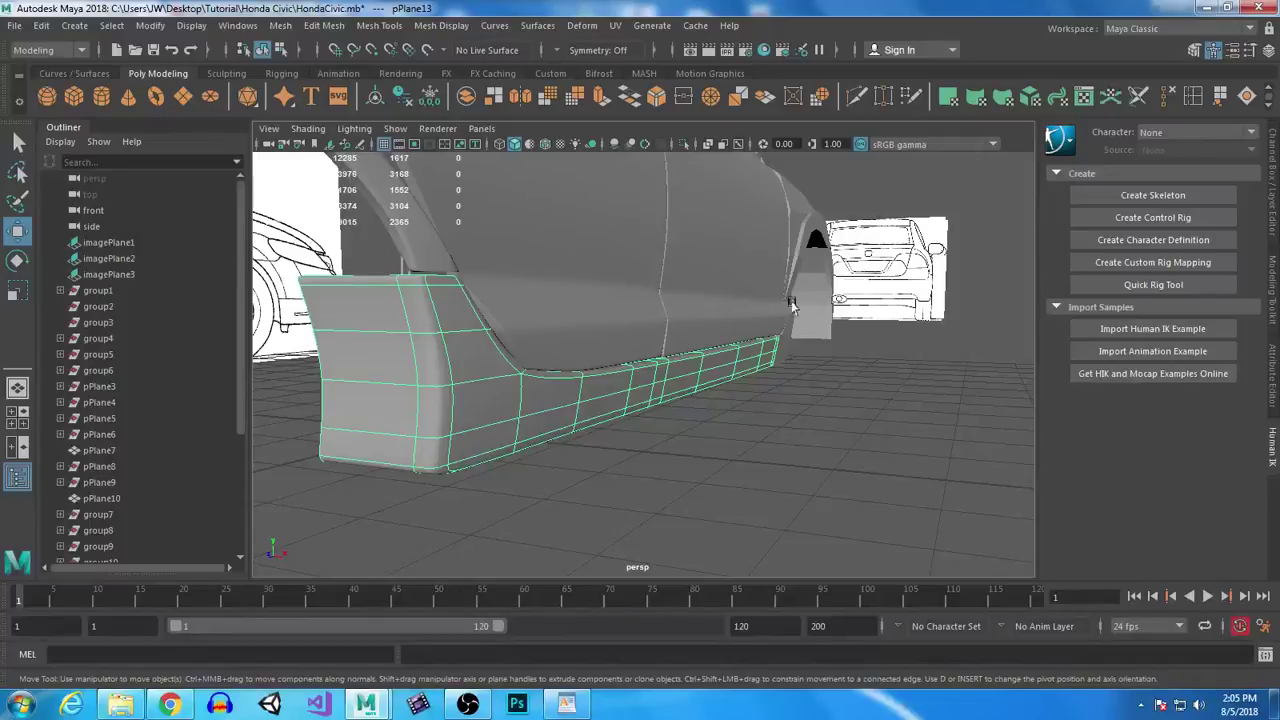
{"action": "left_click_drag", "start_coordinate": [640, 447], "coordinate": [543, 280], "text": "alt"}
{"action": "left_click", "coordinate": [540, 345]}
{"action": "left_click_drag", "start_coordinate": [540, 345], "coordinate": [497, 270], "text": "alt"}
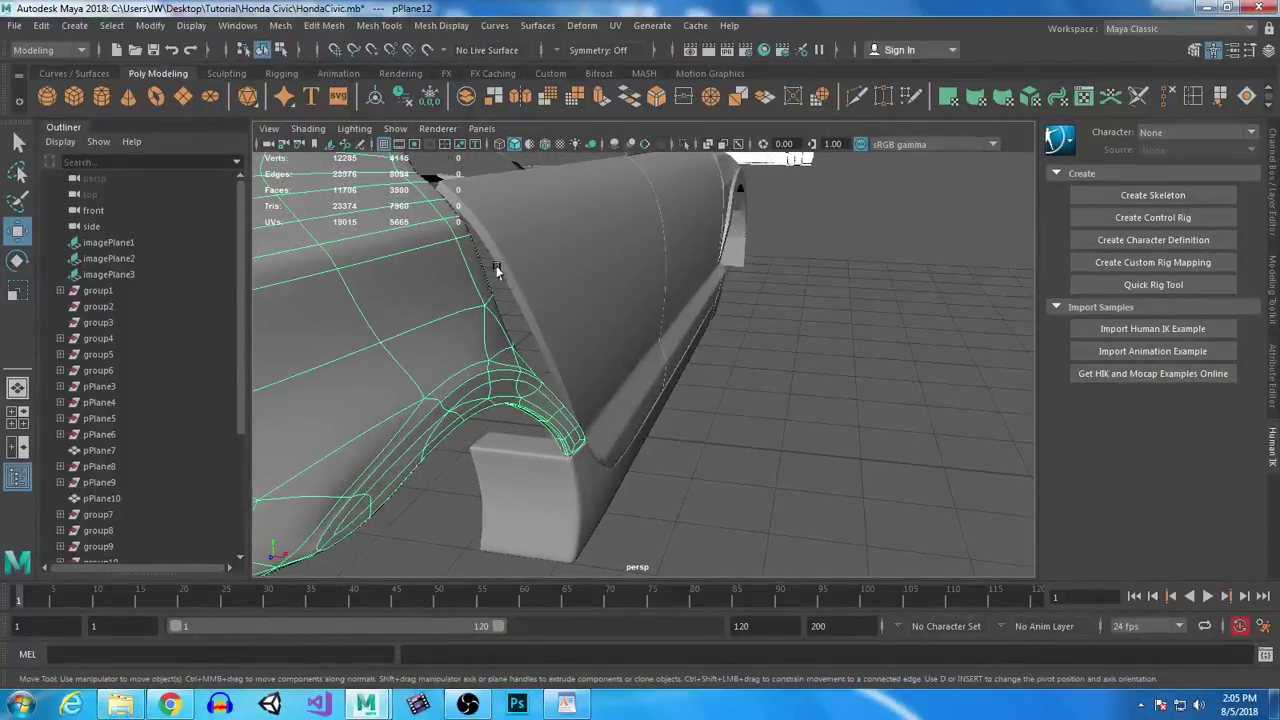
{"action": "left_click_drag", "start_coordinate": [695, 402], "coordinate": [370, 310], "text": "alt"}
Step: Try to move the rear quarter panel's side edges outward toward the rear door's surface
{"action": "right_click_drag", "start_coordinate": [370, 315], "coordinate": [354, 191]}
{"action": "double_click", "coordinate": [360, 286]}
{"action": "left_click_drag", "start_coordinate": [385, 372], "coordinate": [550, 403], "text": "alt"}
{"action": "left_click_drag", "start_coordinate": [313, 362], "coordinate": [625, 570], "text": "ctrl"}
{"action": "left_click_drag", "start_coordinate": [710, 323], "coordinate": [727, 326]}
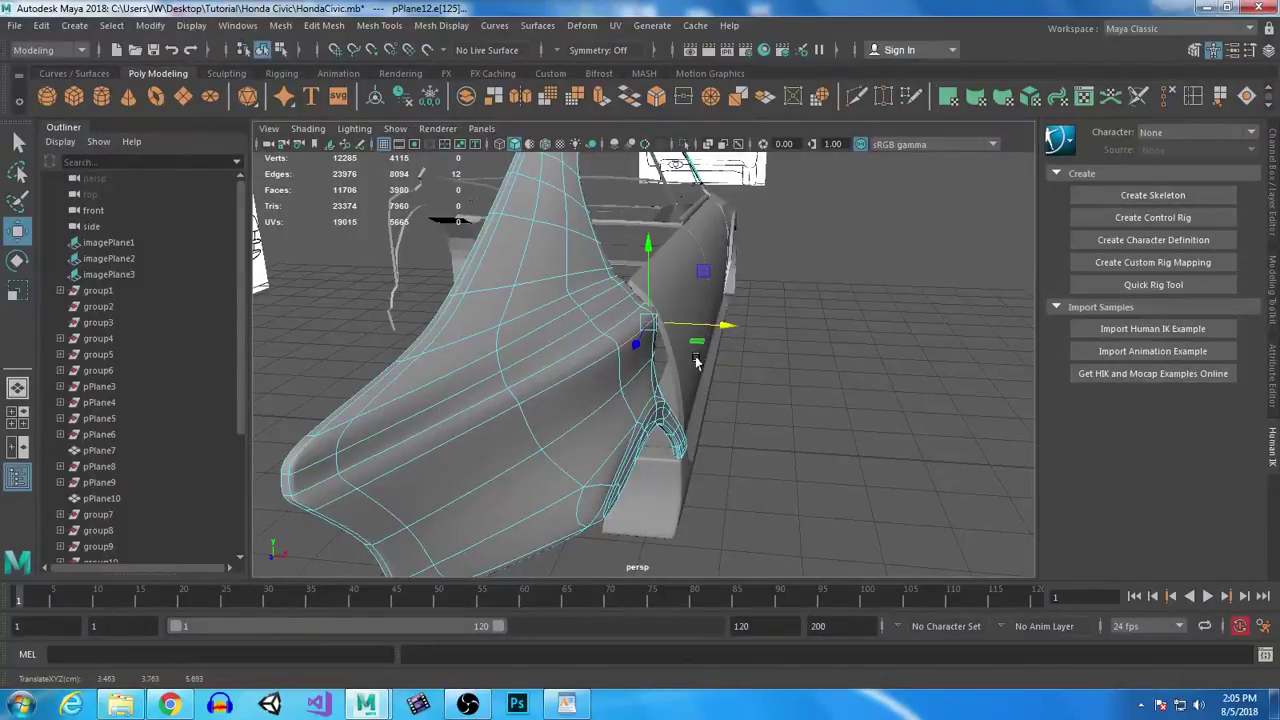
Step: Turn off the rear quarter panel's smooth preview and undo the outward edge move
{"action": "key", "text": "1"}
{"action": "left_click_drag", "start_coordinate": [766, 426], "coordinate": [812, 394], "text": "alt"}
{"action": "key", "text": "ctrl+z"}
{"action": "left_click", "coordinate": [800, 402]}
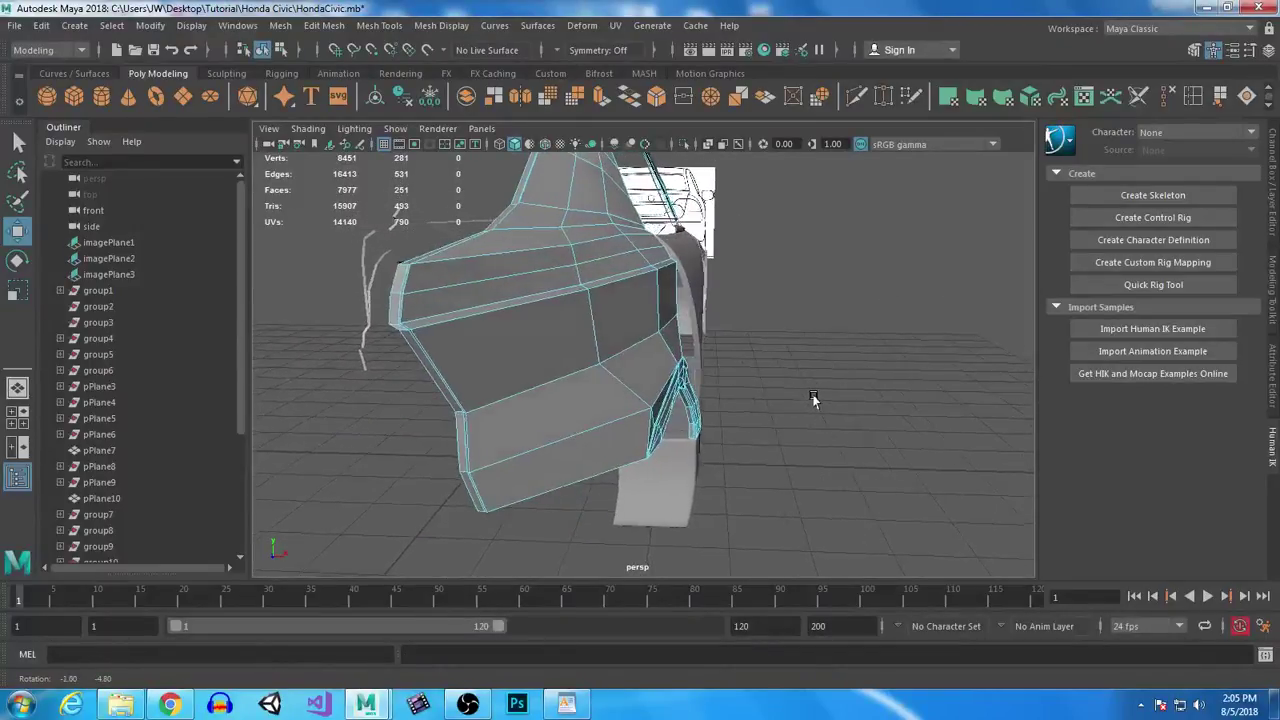
Step: Move the quarter panel's vertex row between the side crease and the wheel arch outward toward the rear door's surface
{"action": "double_click", "coordinate": [650, 246]}
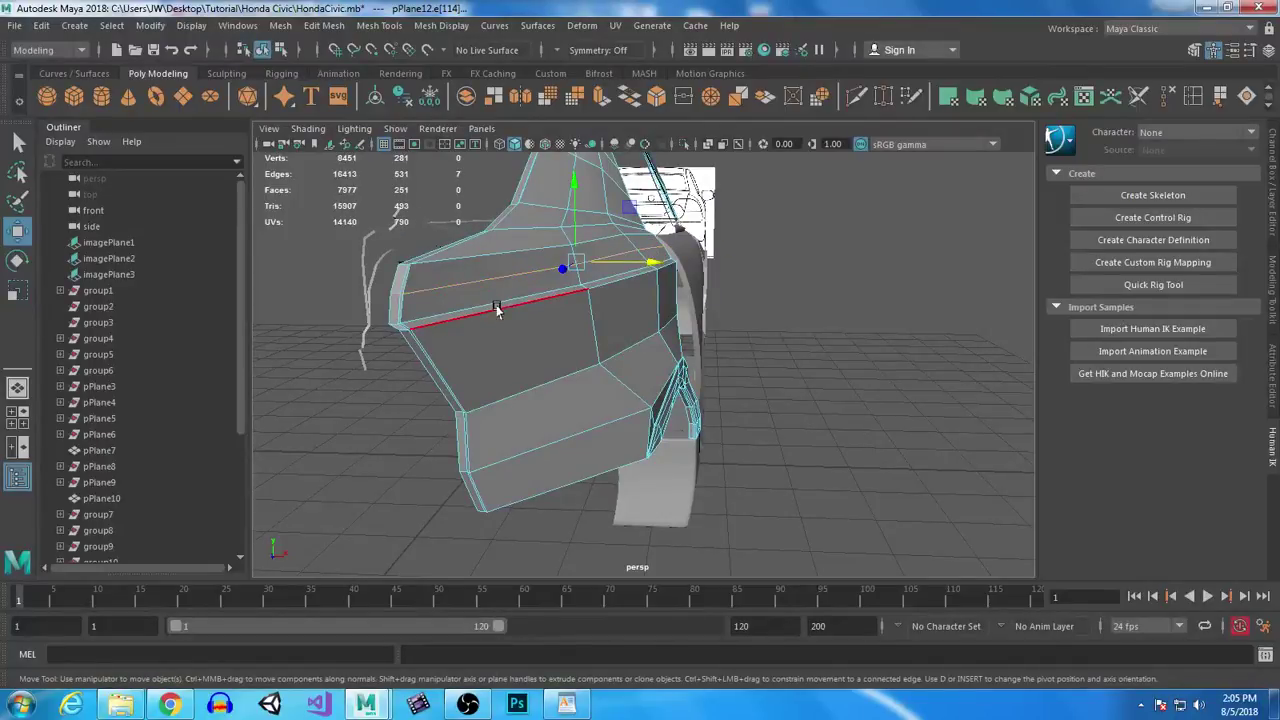
{"action": "left_click_drag", "start_coordinate": [813, 408], "coordinate": [769, 418], "text": "alt"}
{"action": "right_click_drag", "start_coordinate": [531, 243], "coordinate": [451, 243]}
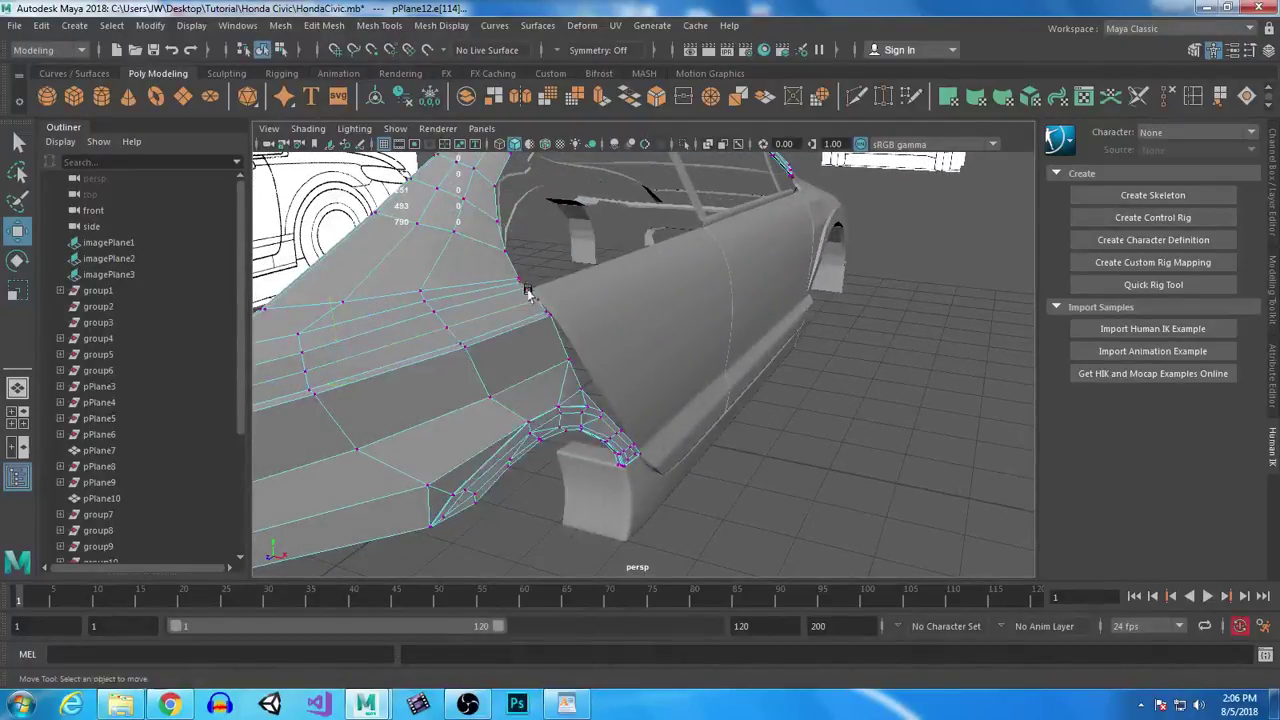
{"action": "right_click_drag", "start_coordinate": [563, 300], "coordinate": [600, 369], "text": "alt"}
{"action": "left_click_drag", "start_coordinate": [600, 369], "coordinate": [628, 431], "text": "alt"}
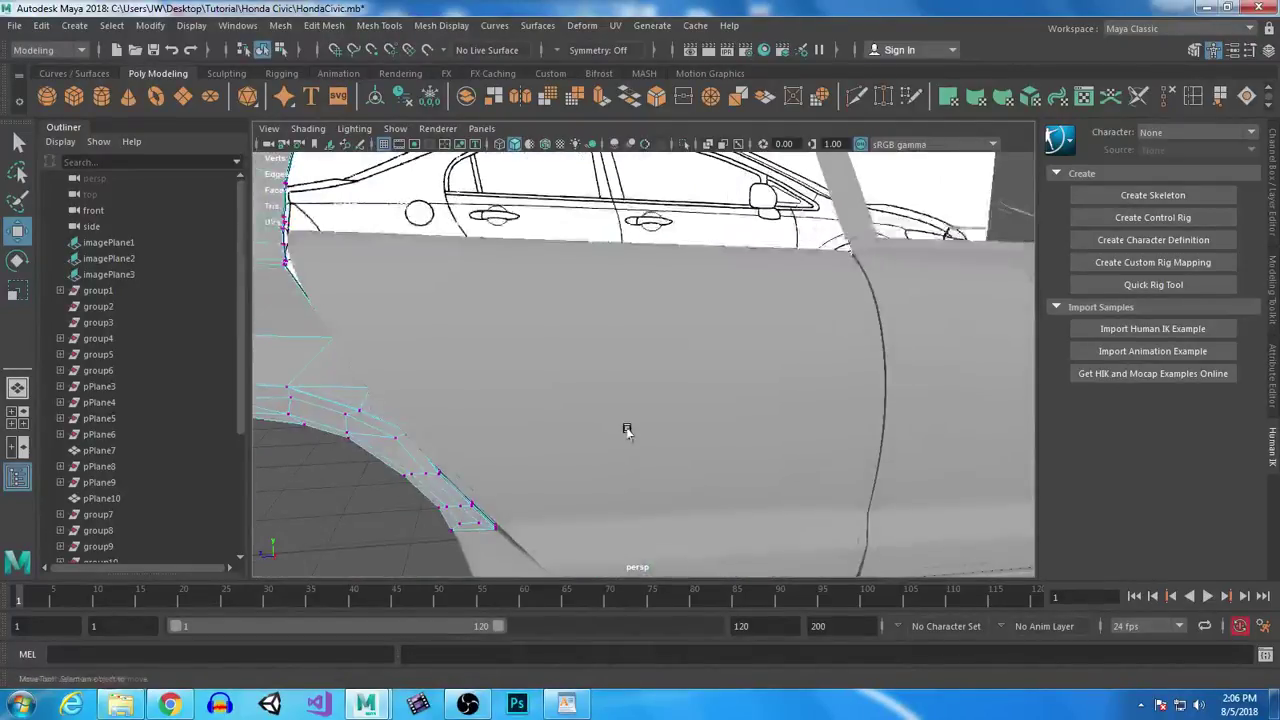
{"action": "right_click_drag", "start_coordinate": [628, 431], "coordinate": [572, 400], "text": "alt"}
{"action": "middle_click_drag", "start_coordinate": [572, 400], "coordinate": [818, 394], "text": "alt"}
{"action": "left_click_drag", "start_coordinate": [818, 397], "coordinate": [503, 310], "text": "alt"}
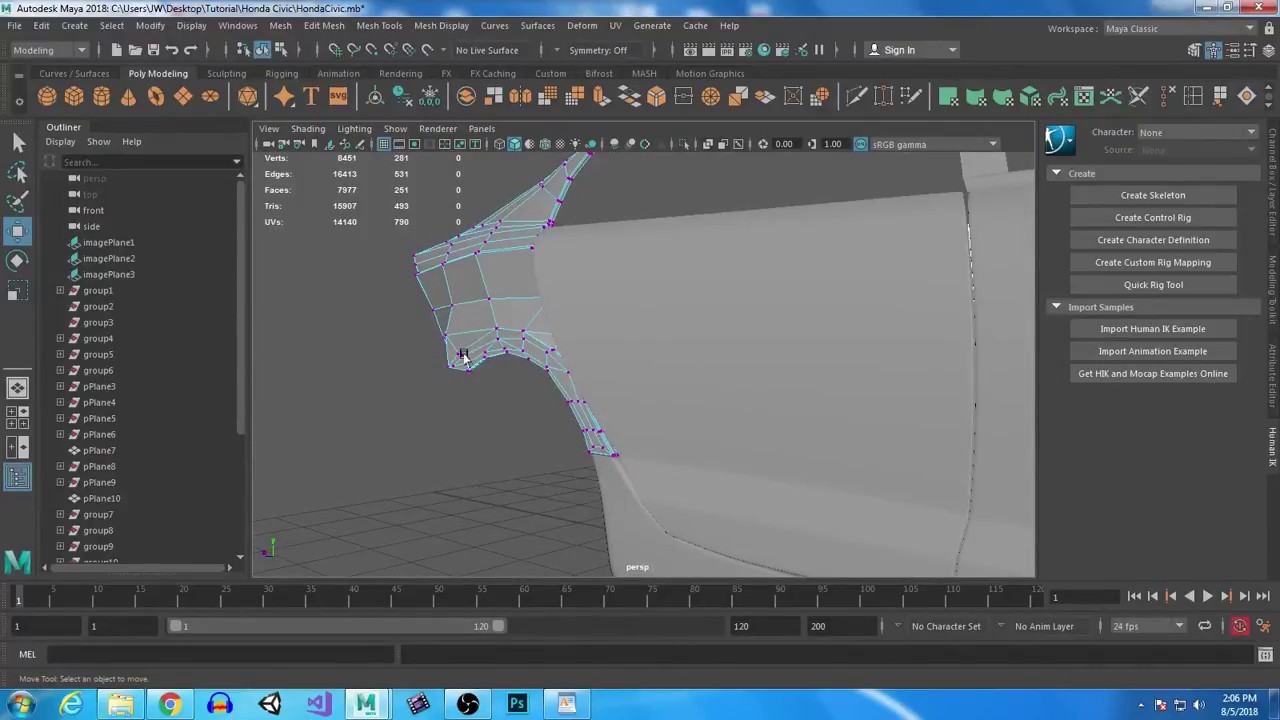
{"action": "left_click_drag", "start_coordinate": [463, 355], "coordinate": [611, 369], "text": "alt"}
{"action": "right_click_drag", "start_coordinate": [611, 369], "coordinate": [560, 352], "text": "alt"}
{"action": "left_click_drag", "start_coordinate": [560, 352], "coordinate": [496, 333], "text": "alt"}
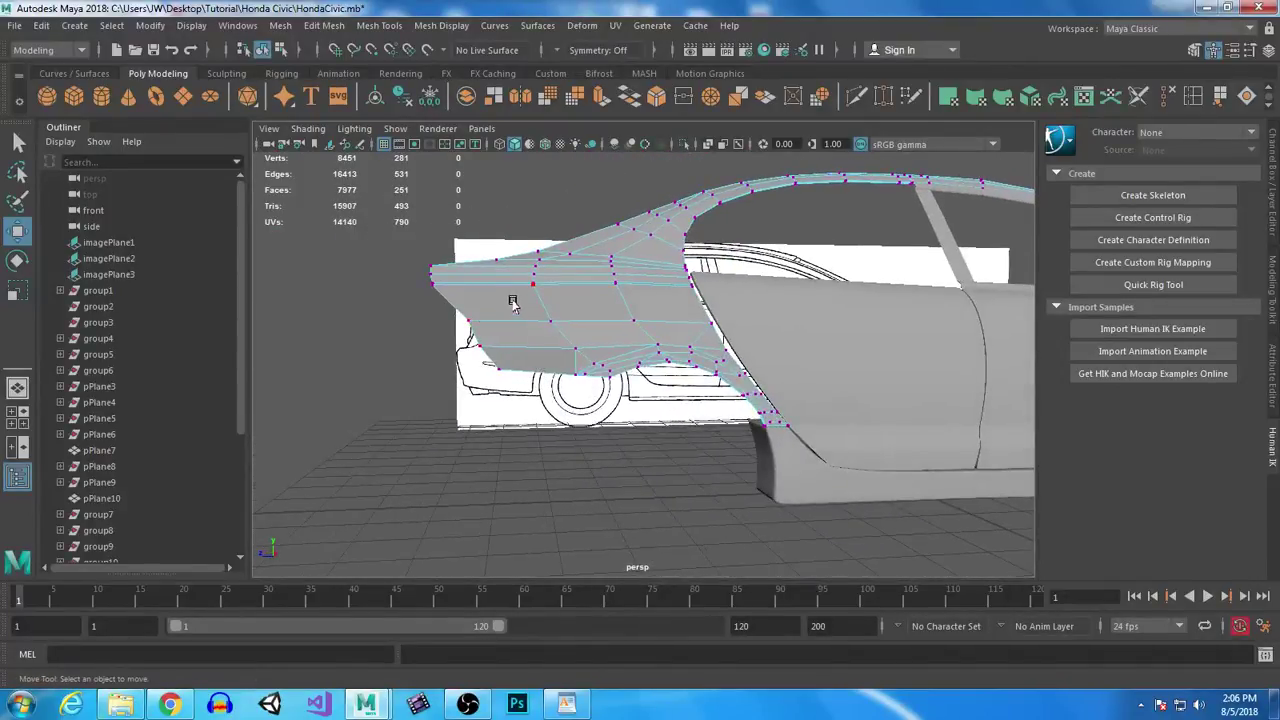
{"action": "left_click_drag", "start_coordinate": [736, 328], "coordinate": [740, 329]}
{"action": "left_click_drag", "start_coordinate": [654, 350], "coordinate": [811, 383], "text": "alt"}
{"action": "middle_click_drag", "start_coordinate": [811, 383], "coordinate": [637, 417], "text": "alt"}
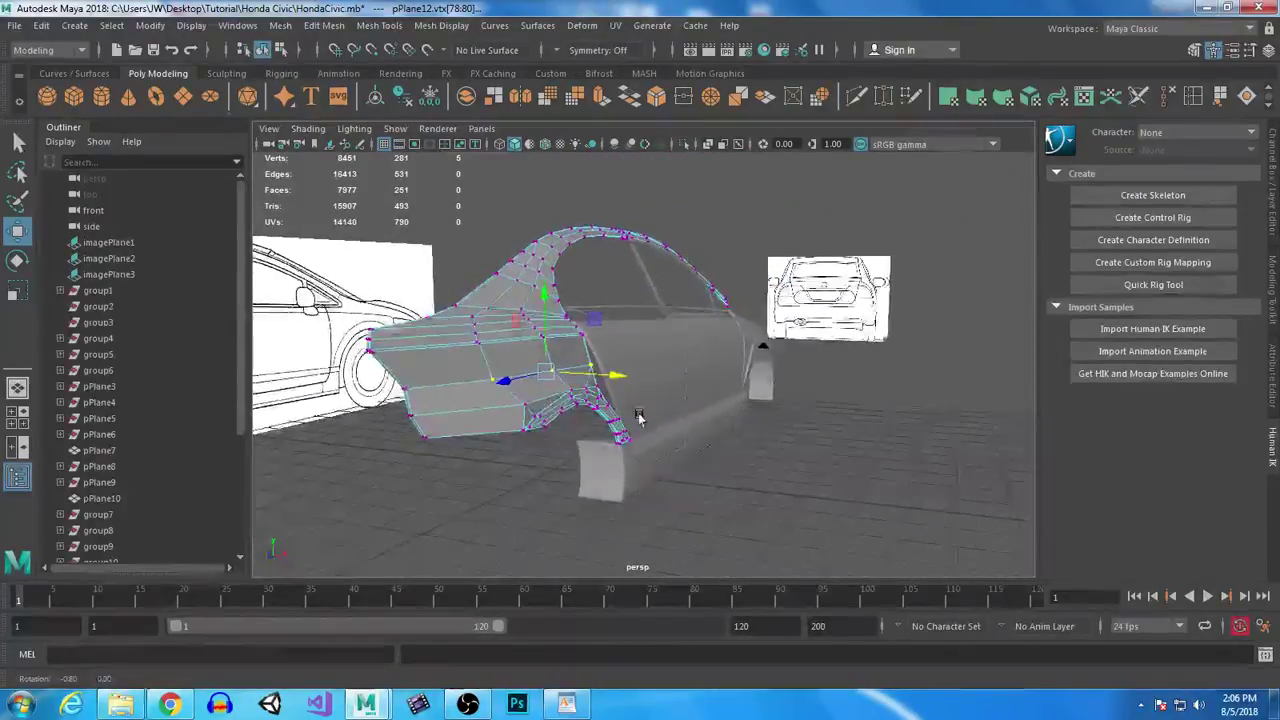
{"action": "left_click_drag", "start_coordinate": [637, 417], "coordinate": [706, 410], "text": "alt"}
{"action": "right_click_drag", "start_coordinate": [657, 360], "coordinate": [854, 589], "text": "alt"}
{"action": "left_click_drag", "start_coordinate": [660, 450], "coordinate": [703, 454], "text": "alt"}
{"action": "left_click_drag", "start_coordinate": [486, 374], "coordinate": [540, 377]}
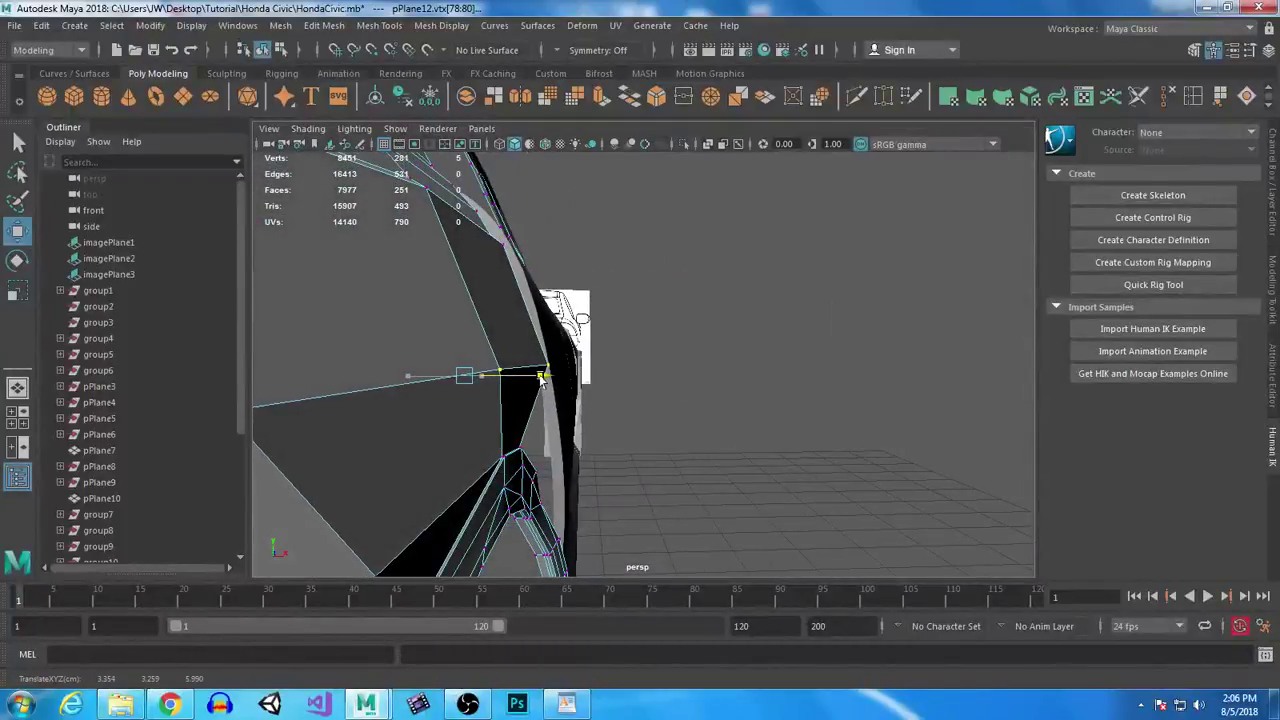
Step: Move the quarter panel's side-crease vertices outward toward the rear door, dropping the upper crease vertices from the selection for a second adjustment
{"action": "left_click_drag", "start_coordinate": [651, 469], "coordinate": [582, 433], "text": "alt"}
{"action": "left_click_drag", "start_coordinate": [424, 381], "coordinate": [480, 400], "text": "alt"}
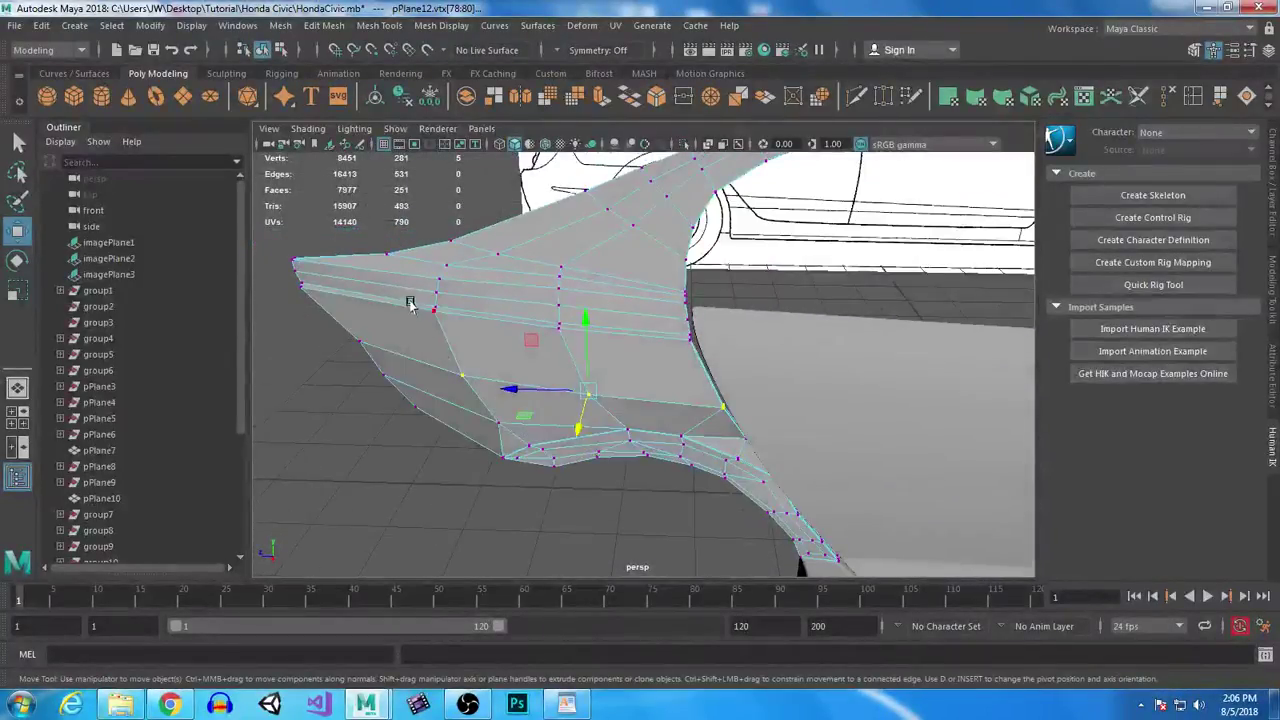
{"action": "left_click_drag", "start_coordinate": [587, 348], "coordinate": [590, 348]}
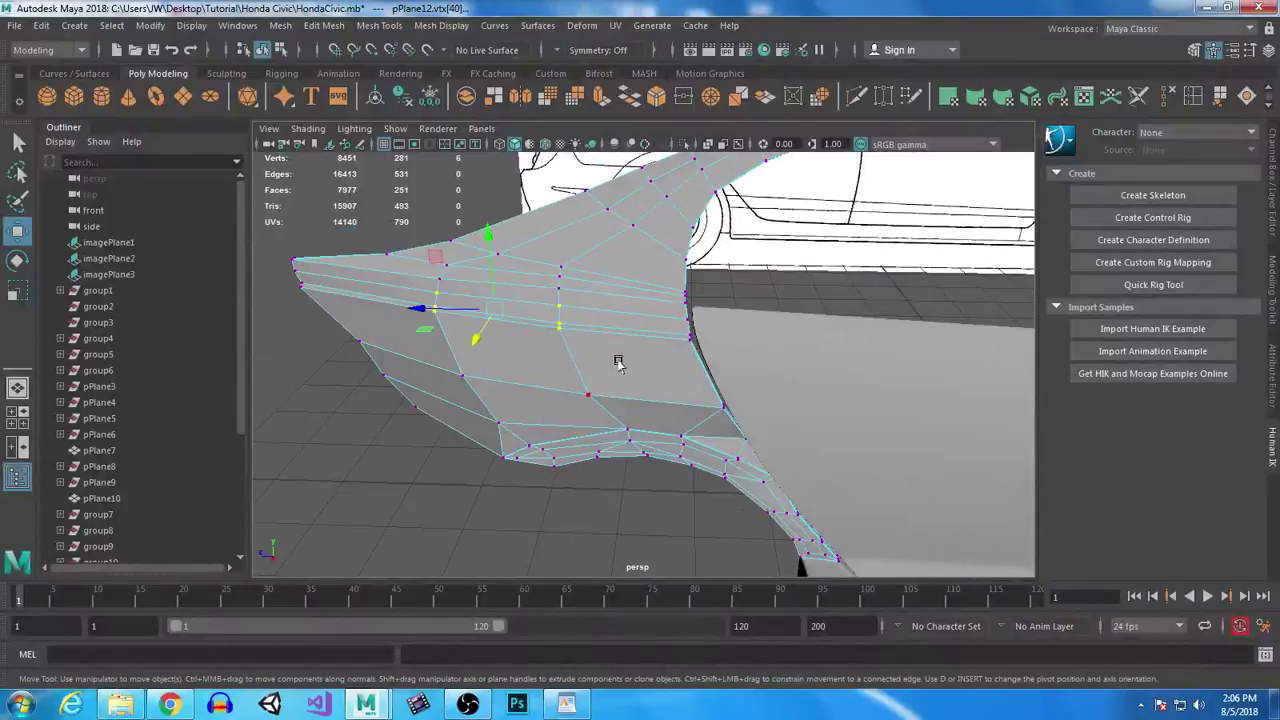
{"action": "left_click_drag", "start_coordinate": [646, 309], "coordinate": [812, 339], "text": "shift"}
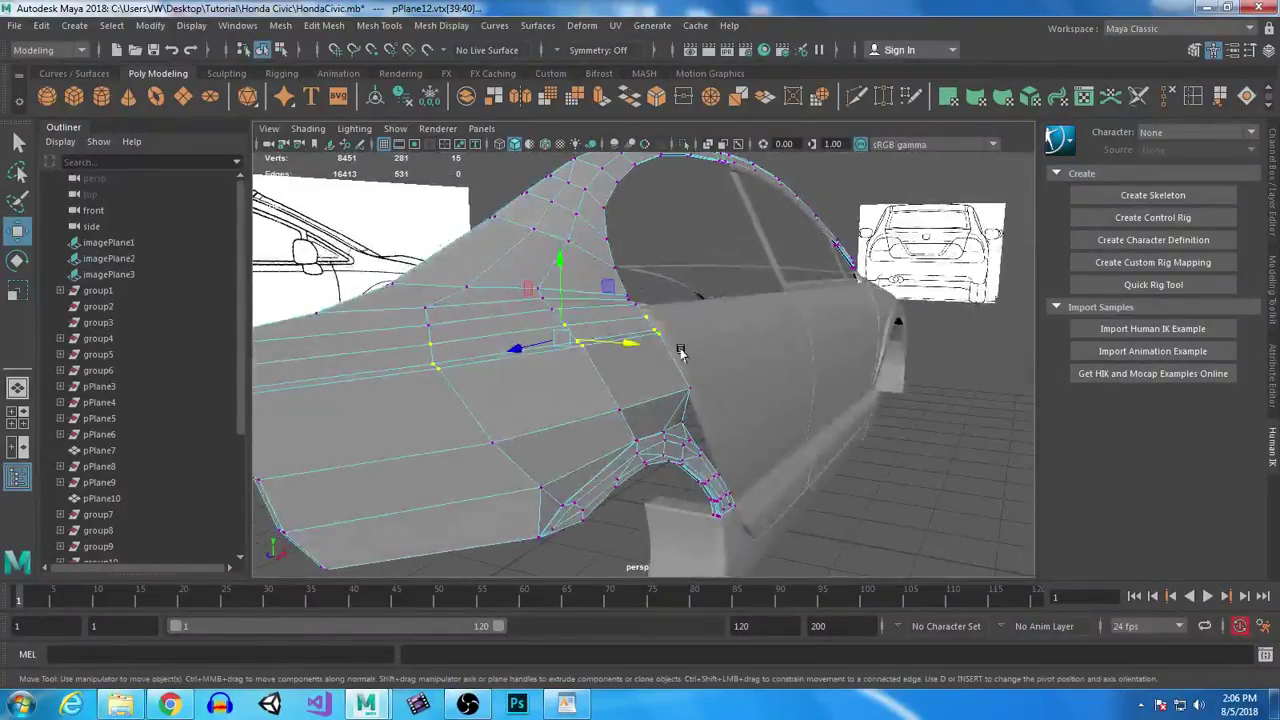
{"action": "left_click_drag", "start_coordinate": [632, 347], "coordinate": [637, 345]}
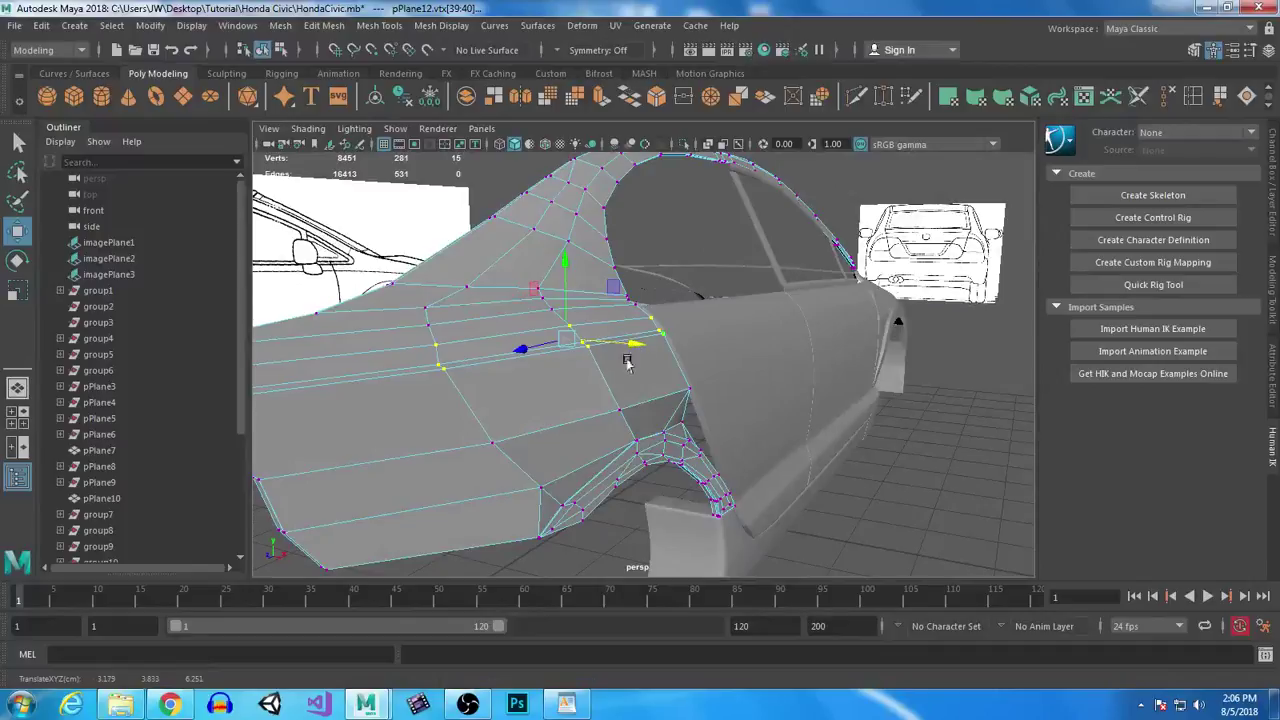
{"action": "left_click_drag", "start_coordinate": [468, 357], "coordinate": [468, 357], "text": "ctrl"}
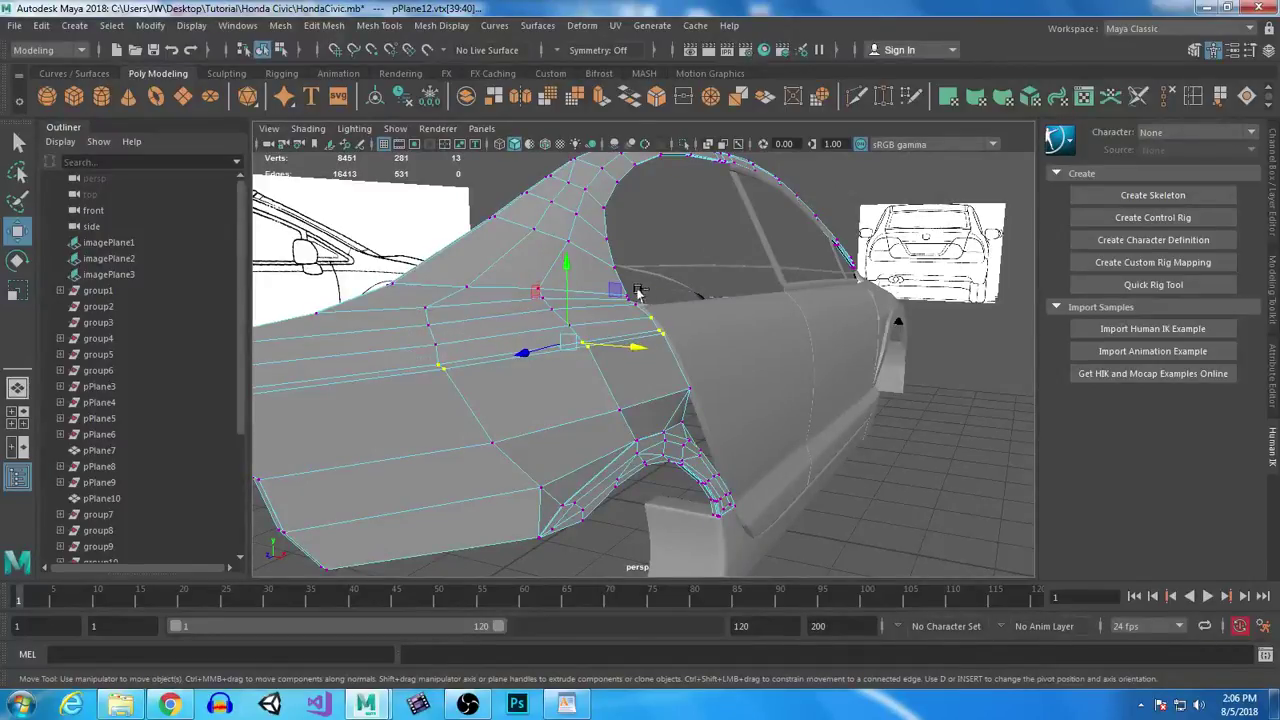
{"action": "left_click_drag", "start_coordinate": [665, 318], "coordinate": [640, 346], "text": "ctrl"}
{"action": "key", "text": "ctrl+z"}
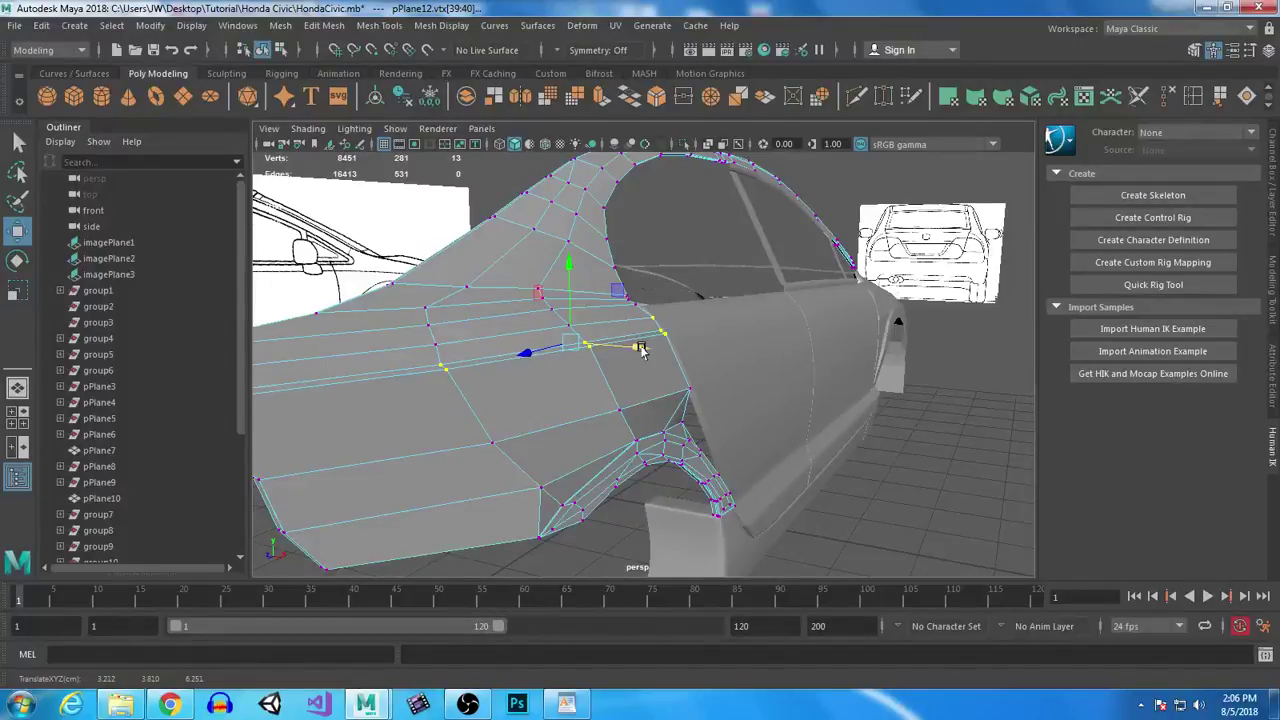
Step: Turn off the rear door's smooth preview and return to vertex editing on the rear quarter panel
{"action": "left_click", "coordinate": [717, 344]}
{"action": "key", "text": "1"}
{"action": "left_click", "coordinate": [651, 390]}
{"action": "right_click_drag", "start_coordinate": [628, 350], "coordinate": [560, 243]}
{"action": "right_click_drag", "start_coordinate": [694, 400], "coordinate": [760, 484], "text": "alt"}
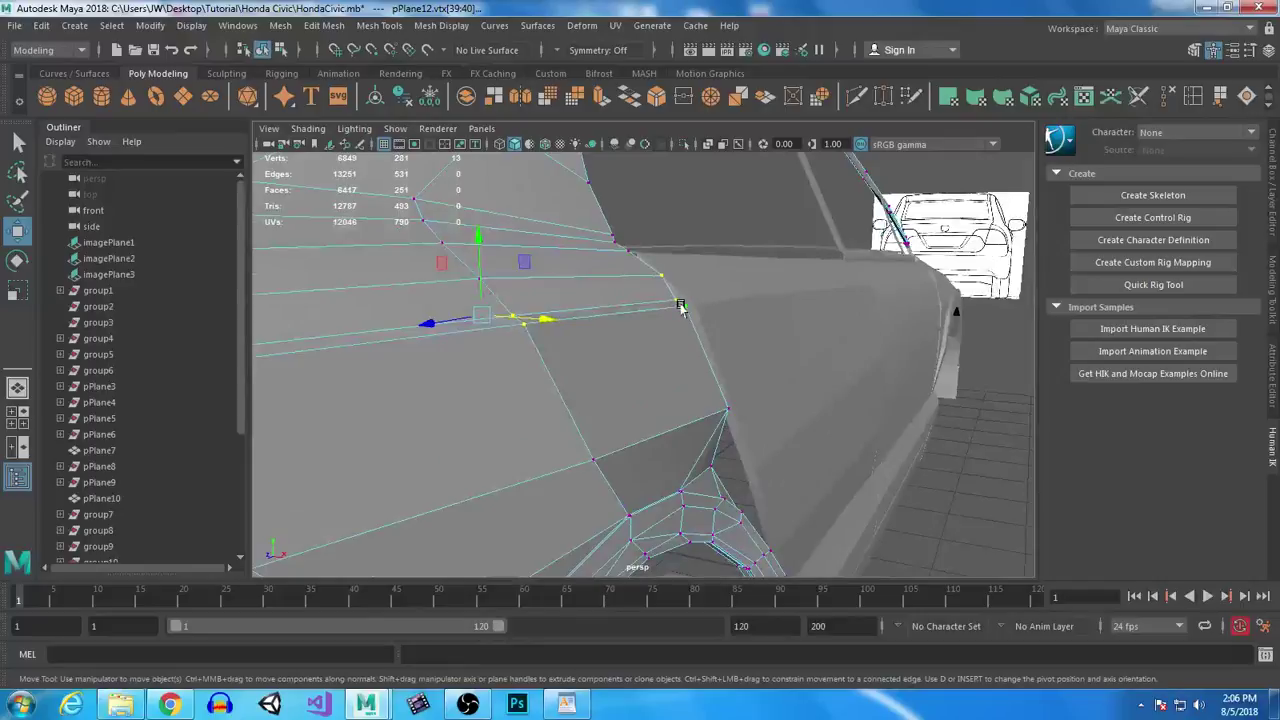
Step: Move the lower crease vertices nearest the rear door outward in progressively smaller groups, ending with the front corner vertex
{"action": "left_click", "coordinate": [681, 307]}
{"action": "left_click", "coordinate": [524, 323], "text": "shift"}
{"action": "left_click_drag", "start_coordinate": [533, 327], "coordinate": [538, 399], "text": "alt"}
{"action": "left_click", "coordinate": [448, 360], "text": "shift"}
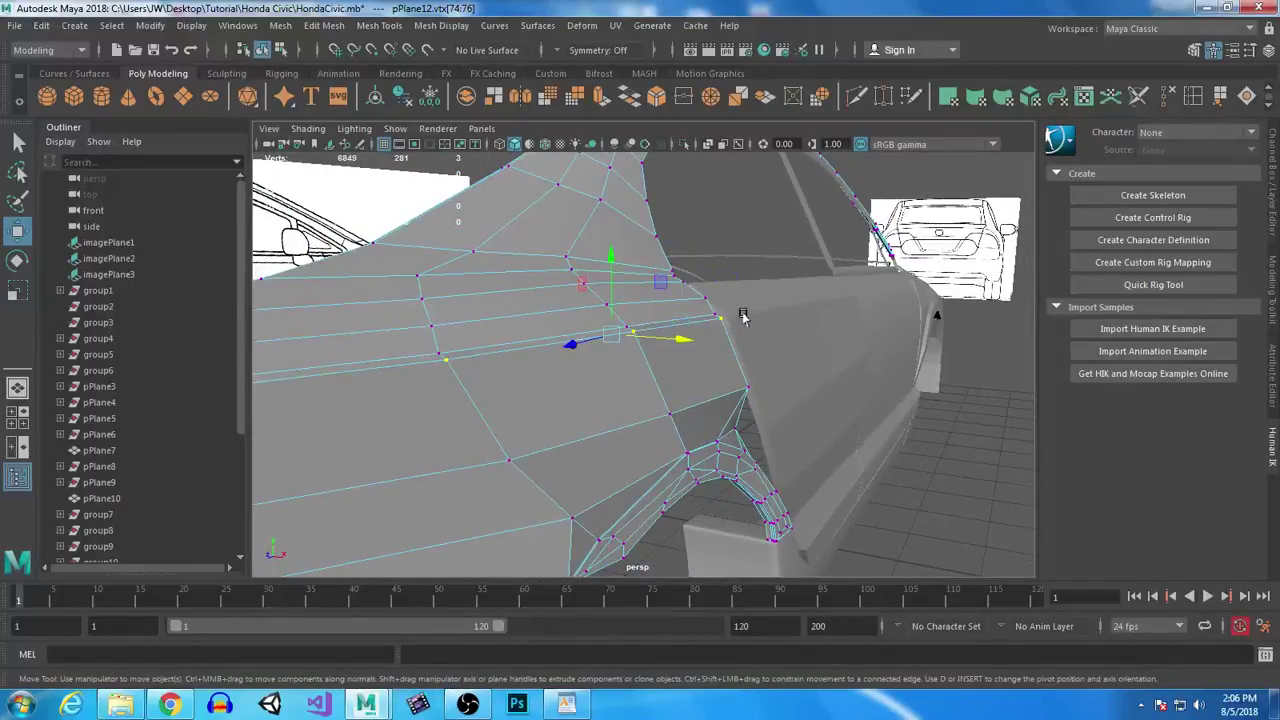
{"action": "left_click", "coordinate": [446, 359], "text": "shift"}
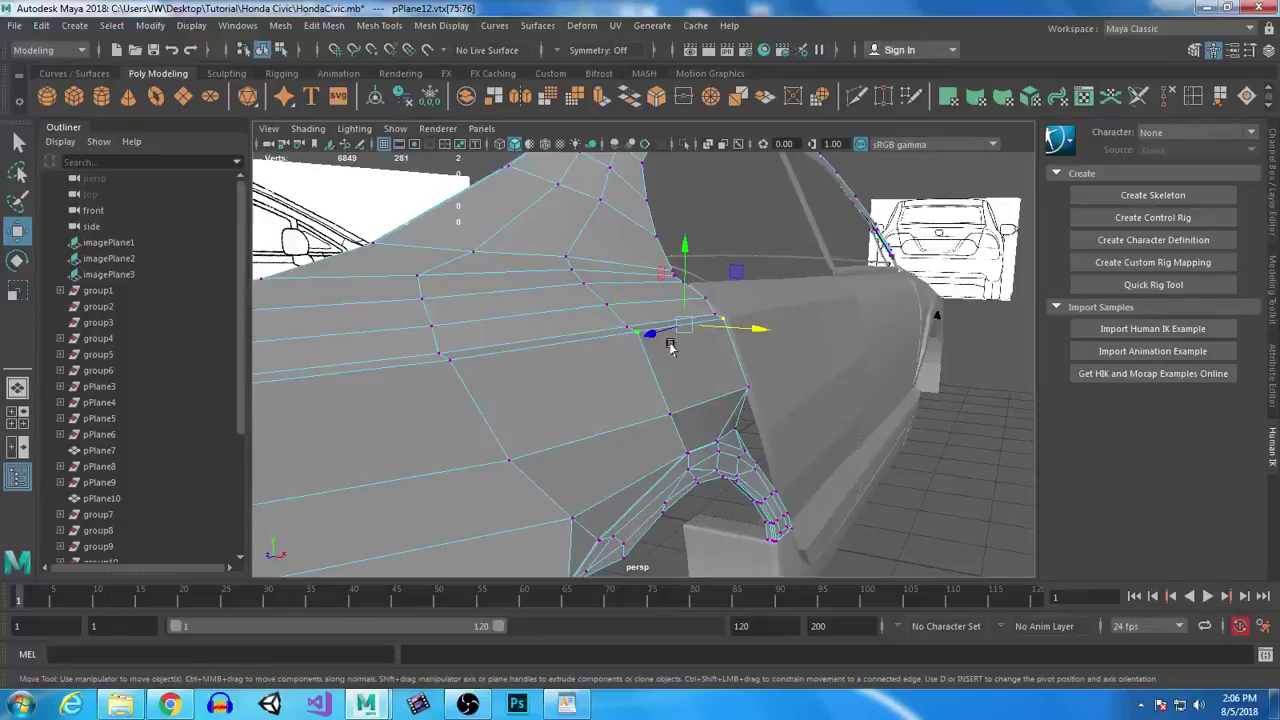
{"action": "left_click_drag", "start_coordinate": [758, 330], "coordinate": [760, 331]}
{"action": "left_click_drag", "start_coordinate": [590, 306], "coordinate": [655, 362], "text": "ctrl"}
{"action": "left_click_drag", "start_coordinate": [797, 326], "coordinate": [798, 328]}
Step: Push the crease's front corner vertex outward onto the rear door's surface and adjust the vertex just above it
{"action": "scroll", "coordinate": [765, 278], "scroll_direction": "up", "scroll_amount": 6}
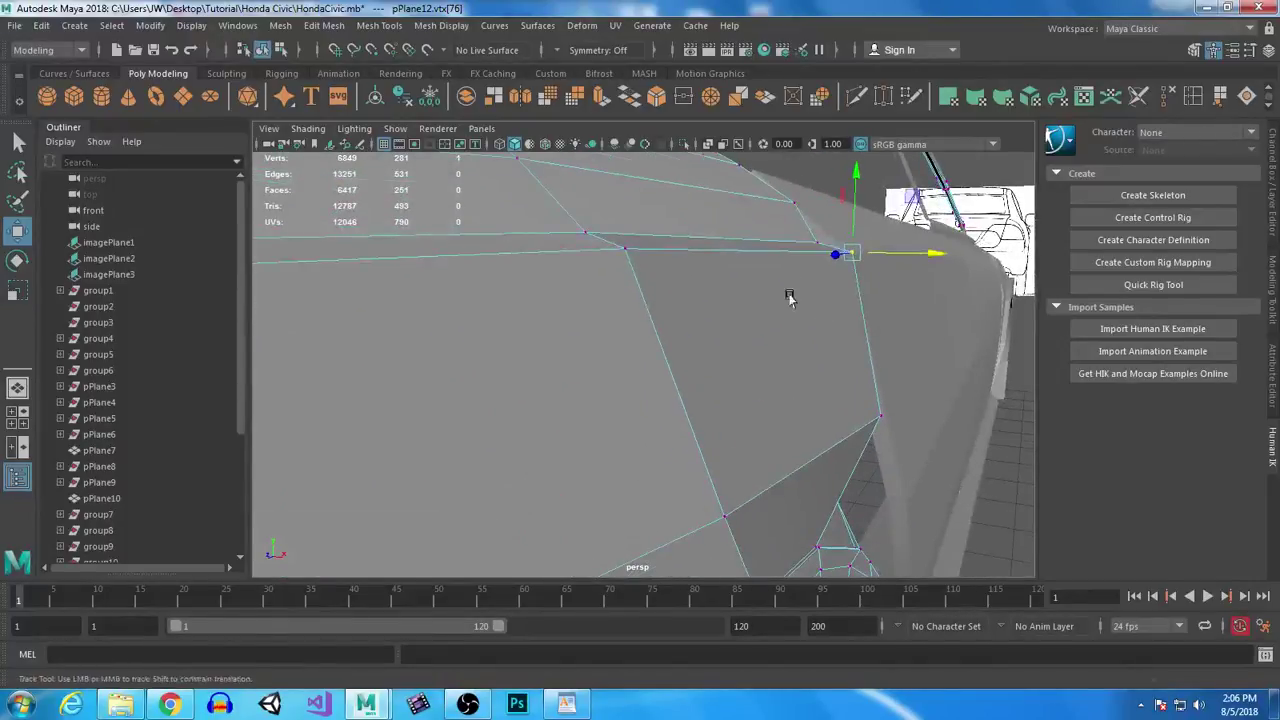
{"action": "middle_click_drag", "start_coordinate": [791, 297], "coordinate": [670, 440], "text": "alt"}
{"action": "scroll", "coordinate": [860, 394], "scroll_direction": "up", "scroll_amount": 3}
{"action": "left_click_drag", "start_coordinate": [868, 392], "coordinate": [890, 385]}
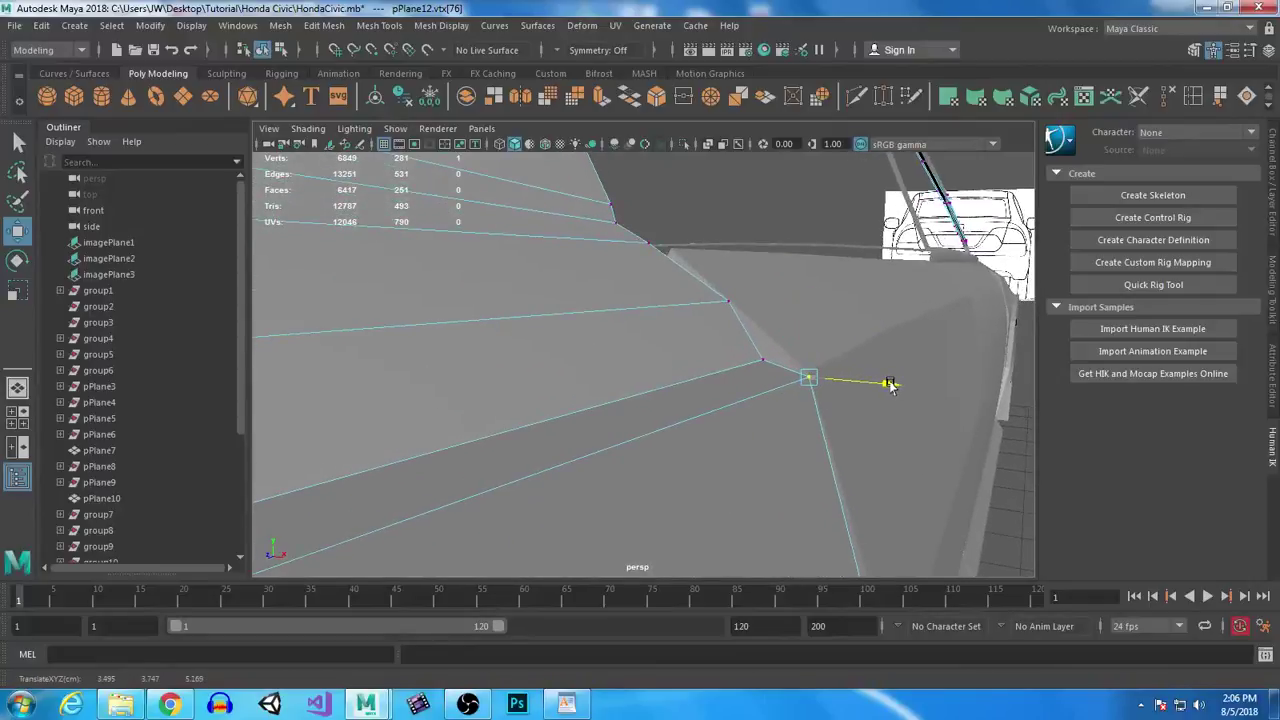
{"action": "left_click", "coordinate": [772, 355]}
{"action": "left_click_drag", "start_coordinate": [760, 282], "coordinate": [761, 261]}
{"action": "left_click_drag", "start_coordinate": [838, 340], "coordinate": [810, 296]}
{"action": "left_click", "coordinate": [808, 376]}
Step: Adjust the quarter panel's upper door-edge vertex and the second vertex of the lower crease line to follow the door's contour
{"action": "left_click", "coordinate": [644, 240]}
{"action": "left_click_drag", "start_coordinate": [645, 245], "coordinate": [616, 282], "text": "alt"}
{"action": "left_click_drag", "start_coordinate": [536, 200], "coordinate": [535, 200]}
{"action": "left_click_drag", "start_coordinate": [532, 260], "coordinate": [674, 369], "text": "alt"}
{"action": "left_click", "coordinate": [589, 386]}
{"action": "right_click_drag", "start_coordinate": [674, 369], "coordinate": [794, 508], "text": "alt"}
{"action": "left_click", "coordinate": [657, 324]}
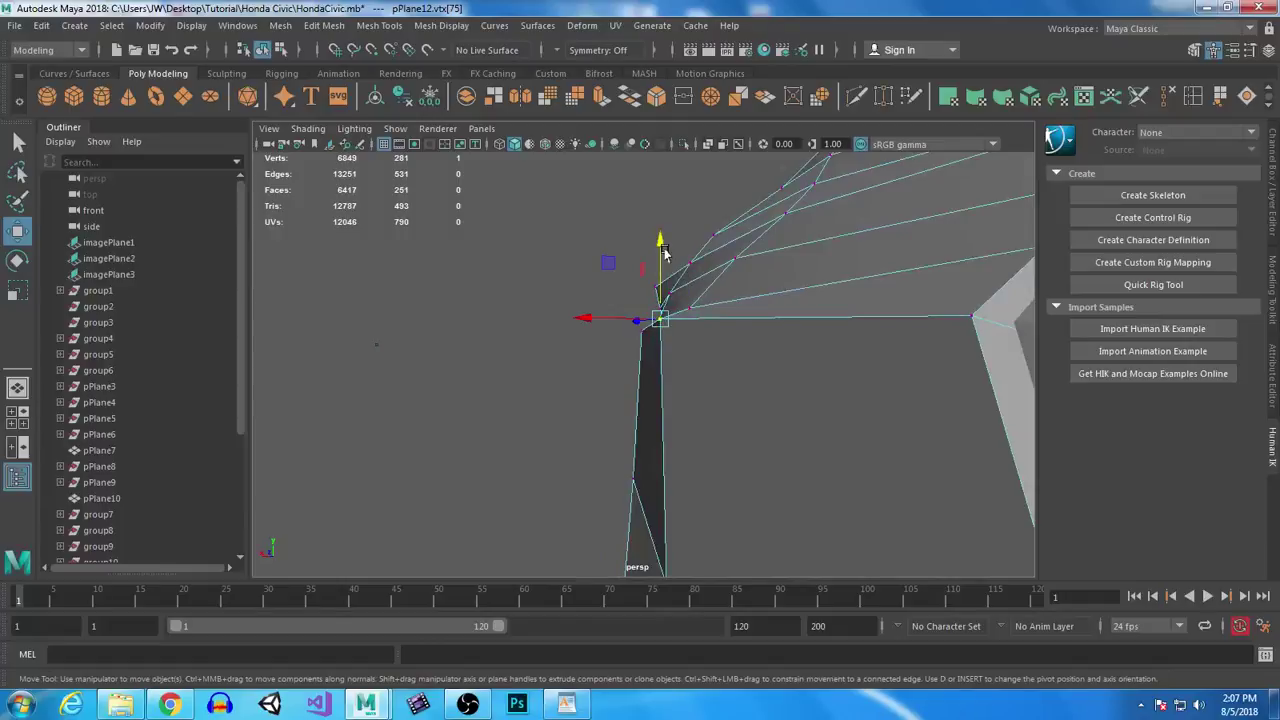
{"action": "left_click_drag", "start_coordinate": [660, 248], "coordinate": [640, 362], "text": "alt"}
Step: Shift the crease's front corner vertex sideways and lower the vertex just above it to line up with the door's edge
{"action": "left_click", "coordinate": [770, 323]}
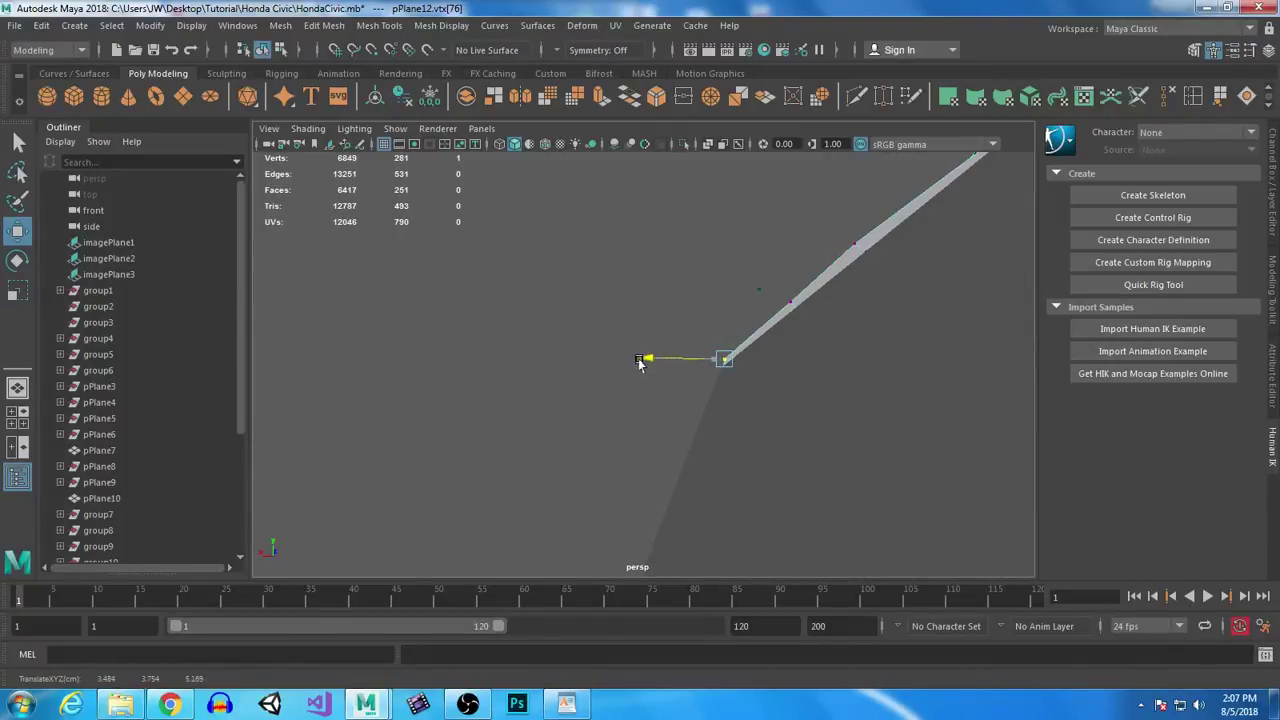
{"action": "left_click_drag", "start_coordinate": [723, 286], "coordinate": [797, 312], "text": "alt"}
{"action": "left_click", "coordinate": [800, 309]}
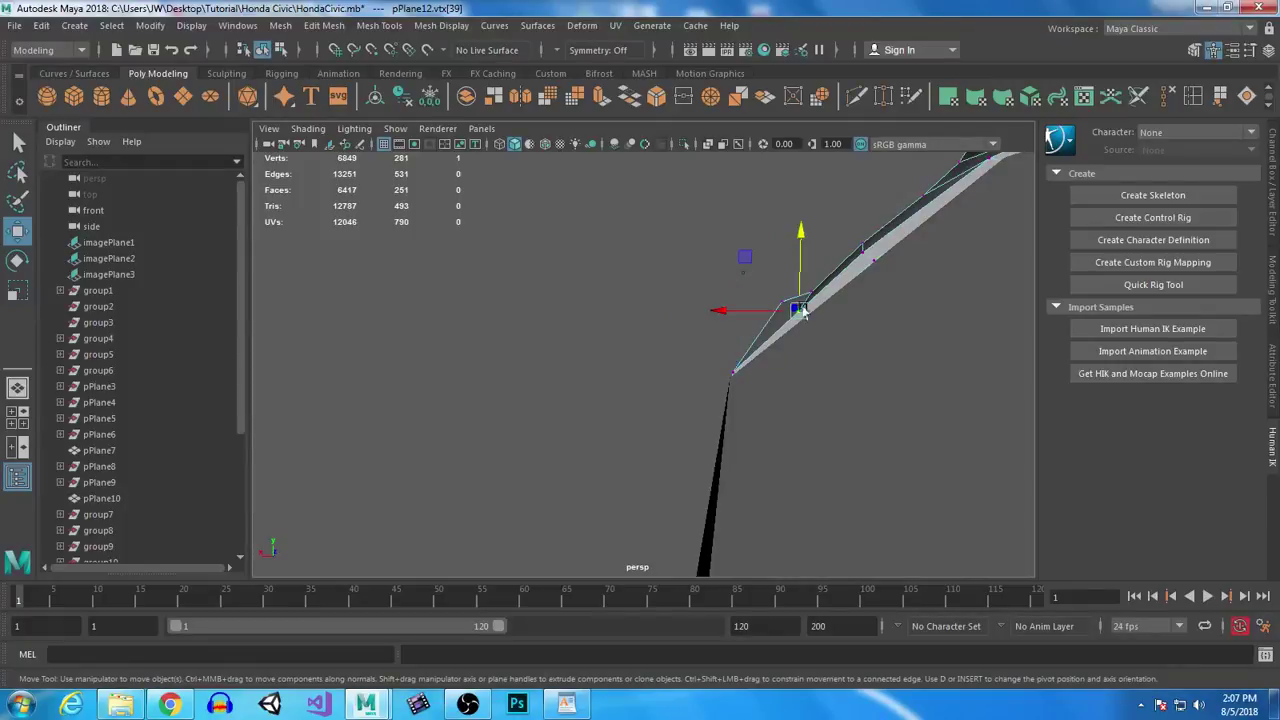
{"action": "left_click_drag", "start_coordinate": [797, 229], "coordinate": [797, 237]}
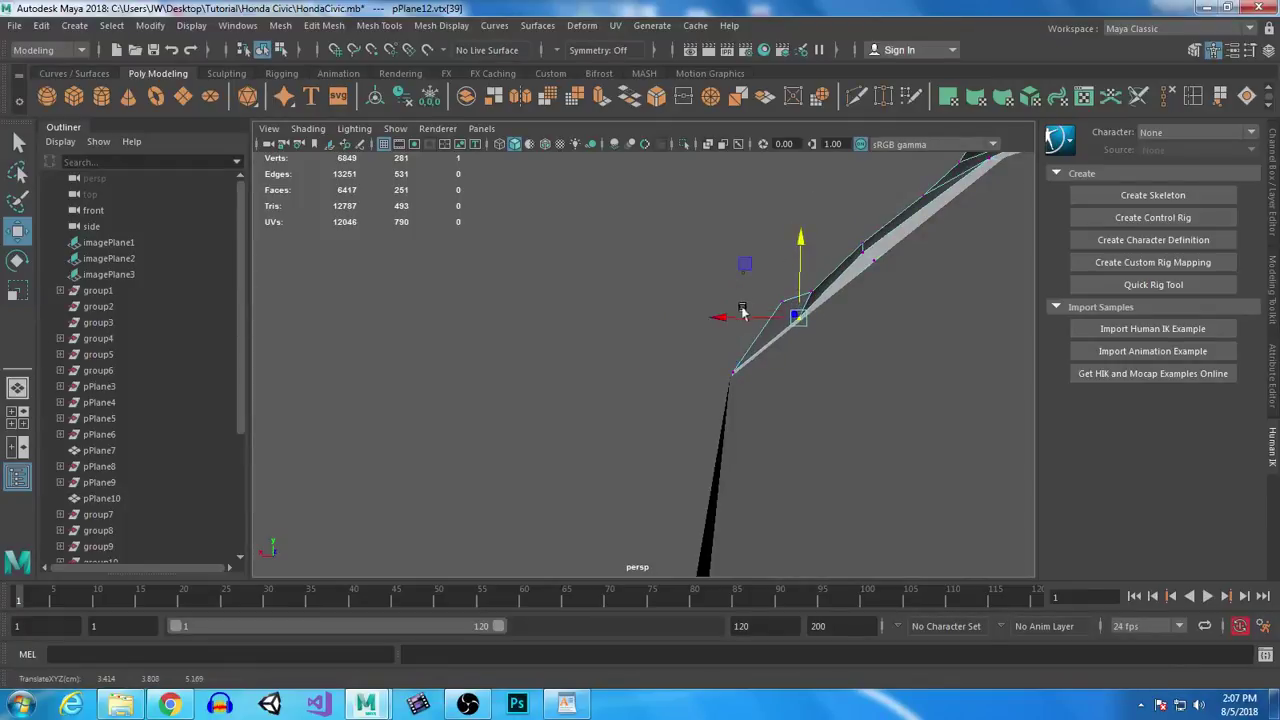
{"action": "left_click_drag", "start_coordinate": [727, 322], "coordinate": [814, 266], "text": "alt"}
Step: Move the quarter panel's short border edges above the crease inward and slightly down to follow the rear door's edge
{"action": "right_click_drag", "start_coordinate": [818, 242], "coordinate": [817, 198]}
{"action": "left_click", "coordinate": [815, 262]}
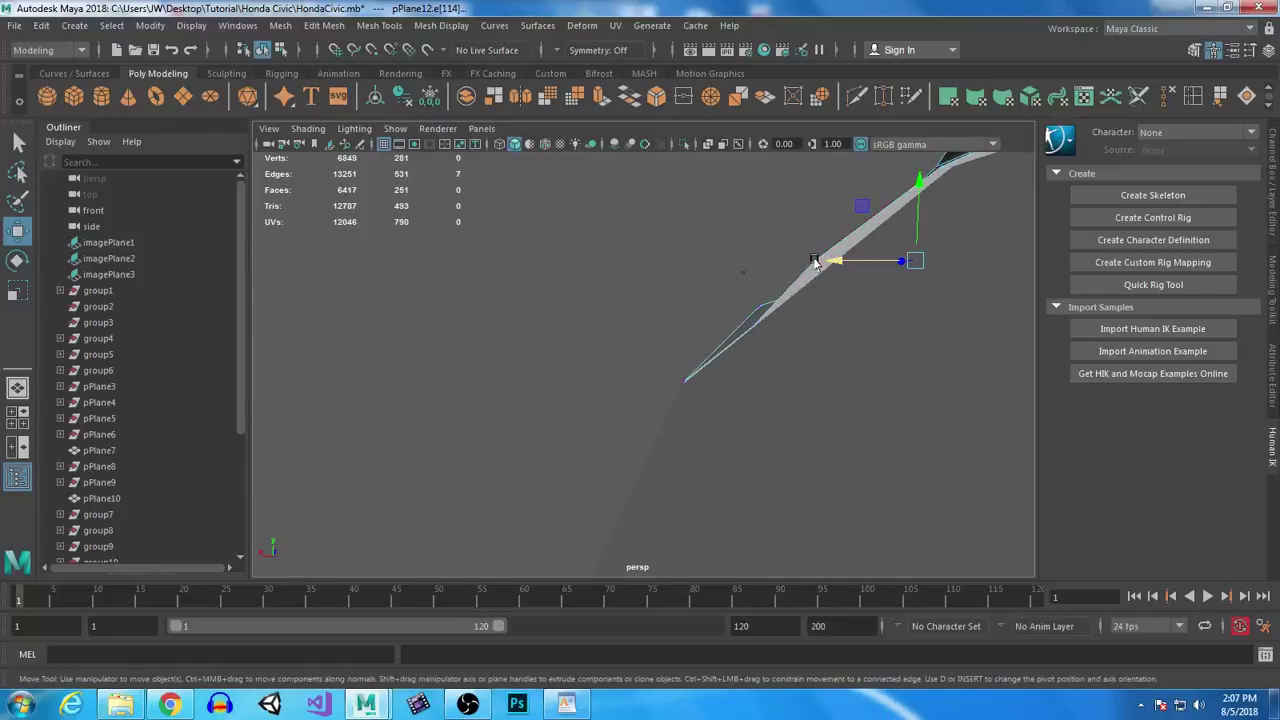
{"action": "left_click", "coordinate": [815, 270]}
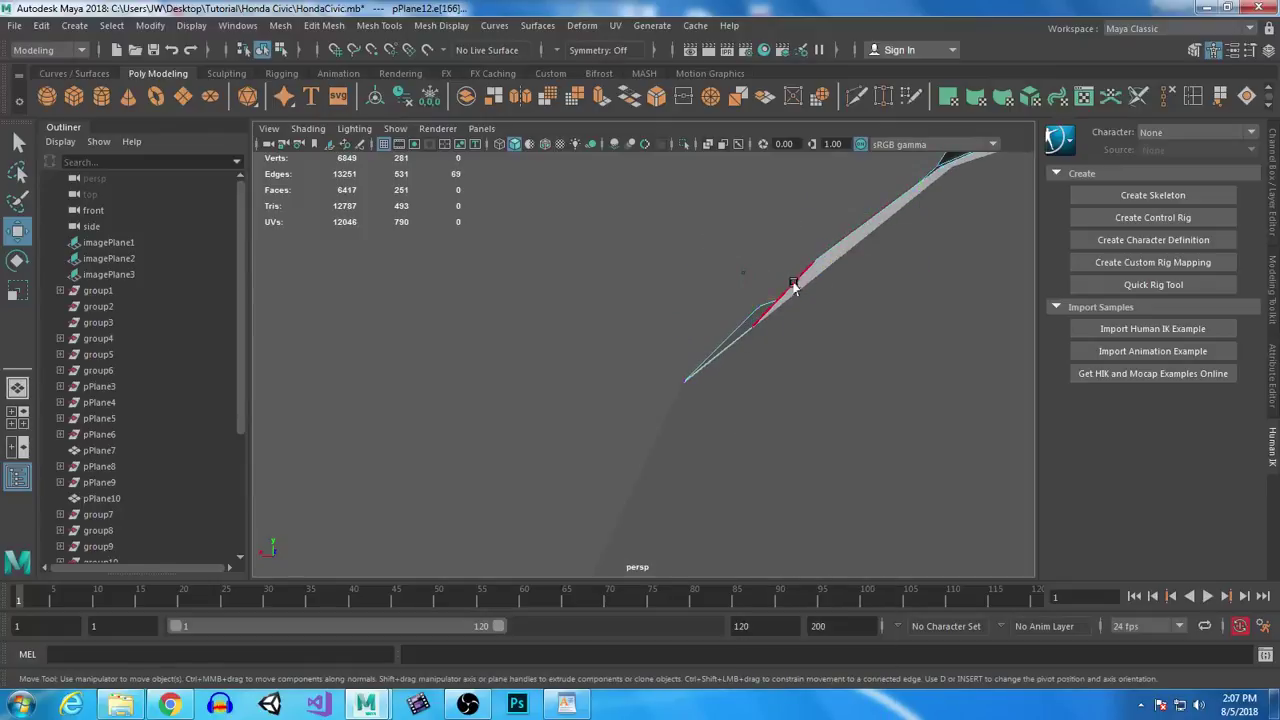
{"action": "left_click_drag", "start_coordinate": [740, 268], "coordinate": [752, 270]}
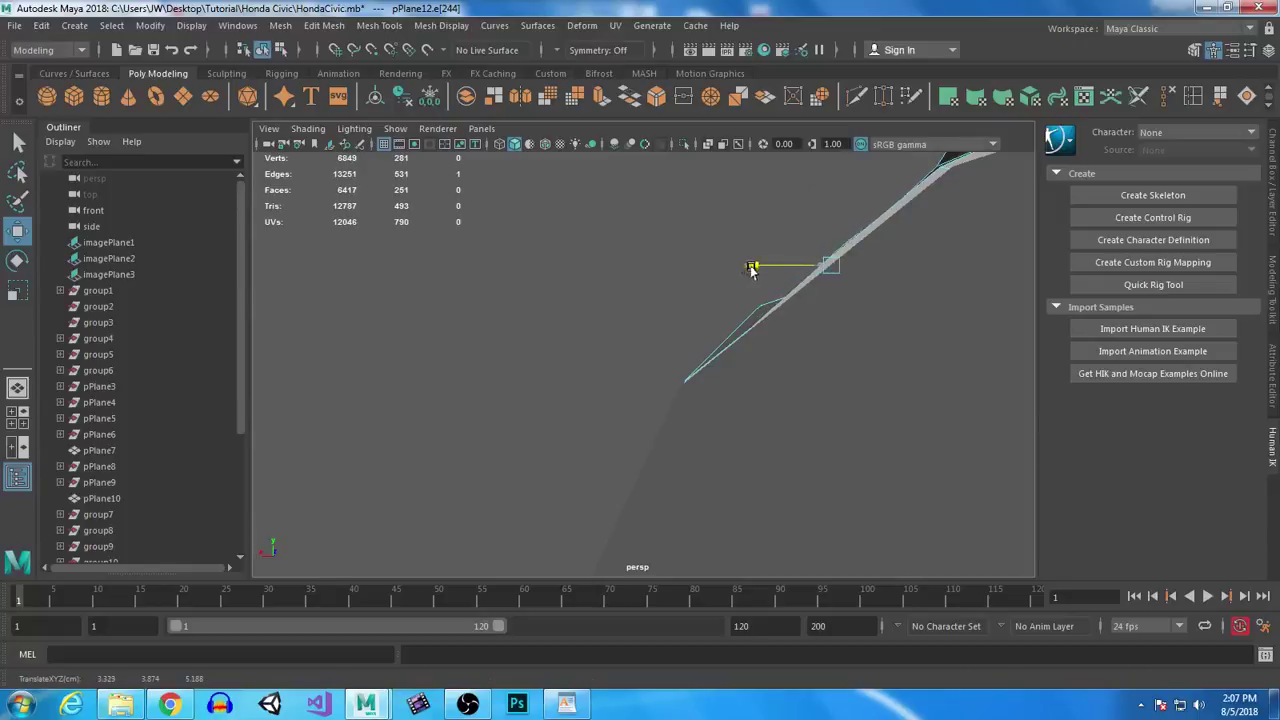
{"action": "middle_click_drag", "start_coordinate": [952, 258], "coordinate": [862, 308], "text": "alt"}
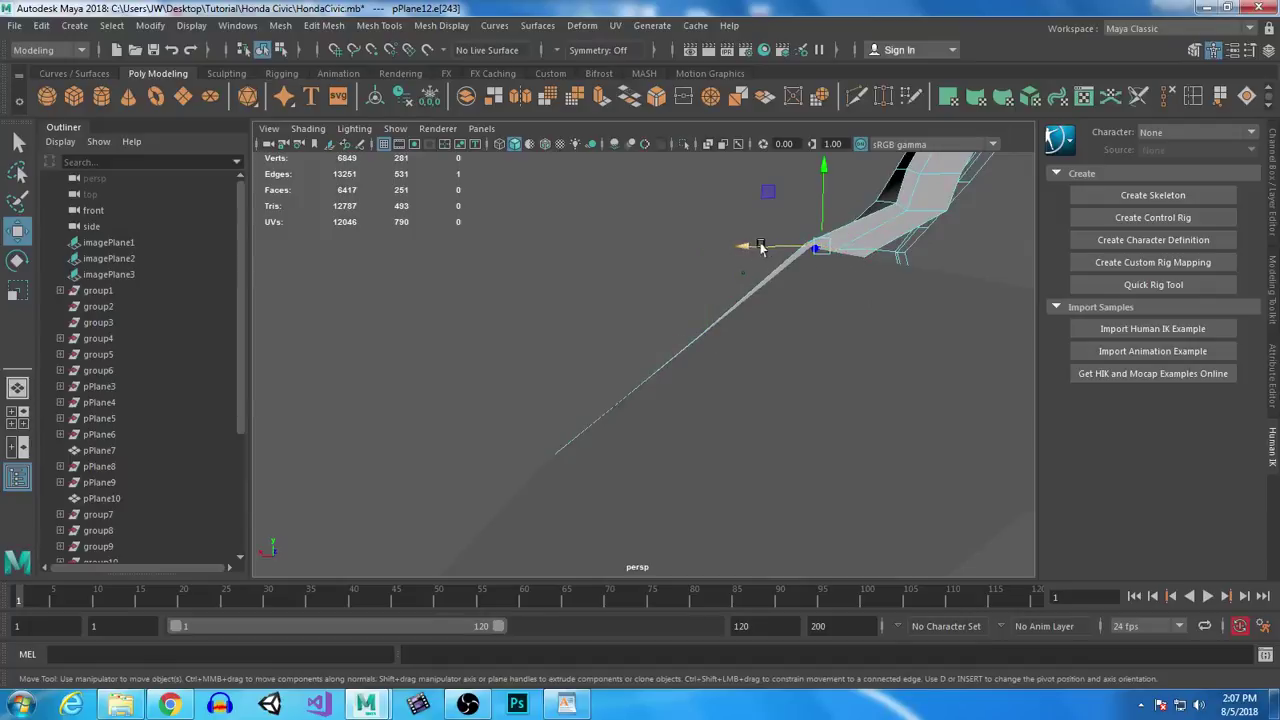
{"action": "left_click_drag", "start_coordinate": [824, 182], "coordinate": [822, 175]}
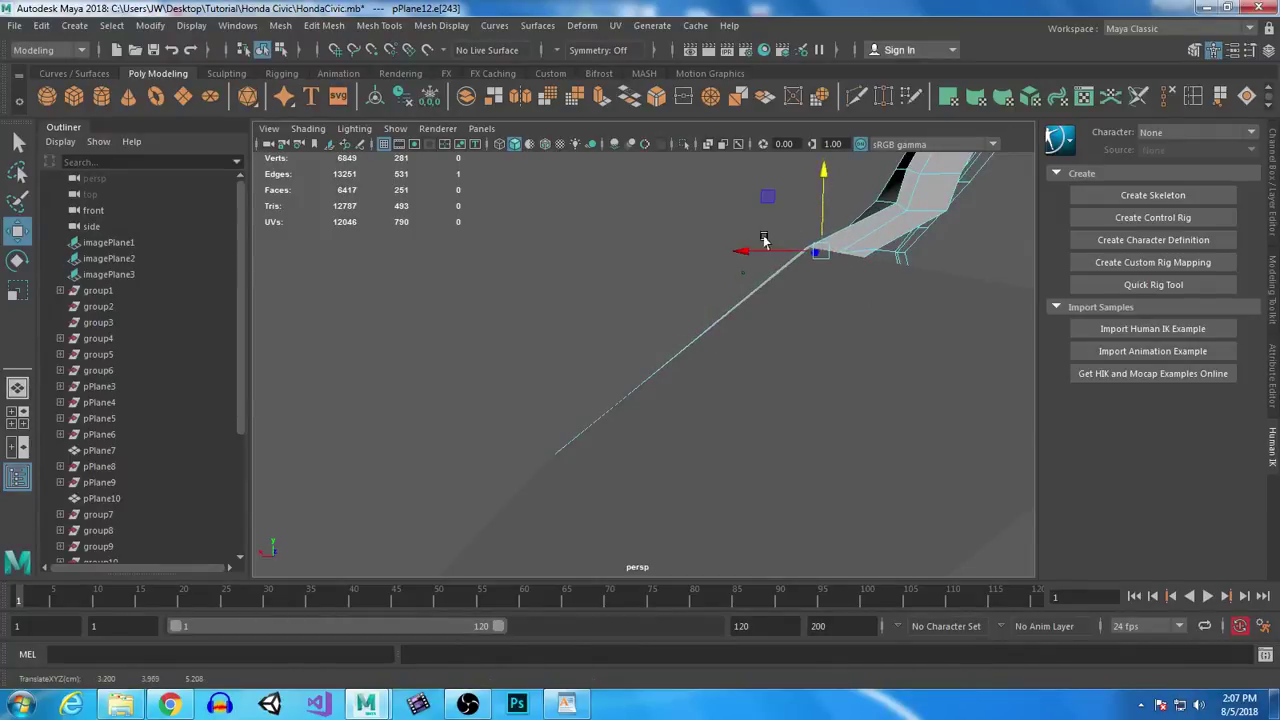
Step: Move the quarter panel's vertices at the top of the wheel arch's door side outward to the rear door's surface
{"action": "left_click_drag", "start_coordinate": [702, 324], "coordinate": [569, 274], "text": "alt"}
{"action": "right_click_drag", "start_coordinate": [600, 245], "coordinate": [551, 263]}
{"action": "left_click_drag", "start_coordinate": [551, 263], "coordinate": [704, 294], "text": "alt"}
{"action": "left_click_drag", "start_coordinate": [704, 294], "coordinate": [747, 291], "text": "alt"}
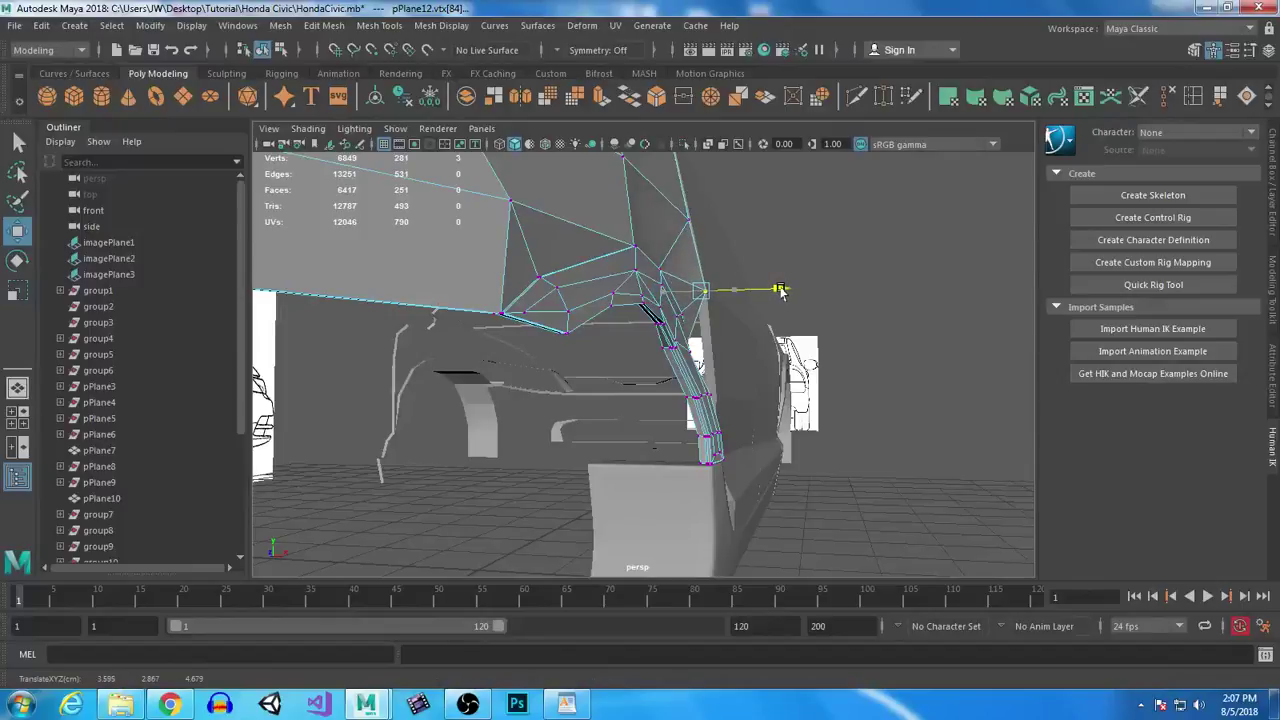
Step: Select the next vertex row across the wheel arch's door side and adjust it sideways to match the rear door
{"action": "left_click_drag", "start_coordinate": [655, 203], "coordinate": [643, 449]}
{"action": "left_click_drag", "start_coordinate": [722, 264], "coordinate": [657, 377], "text": "alt"}
{"action": "scroll", "coordinate": [657, 377], "scroll_direction": "down", "scroll_amount": 1}
{"action": "left_click", "coordinate": [509, 268]}
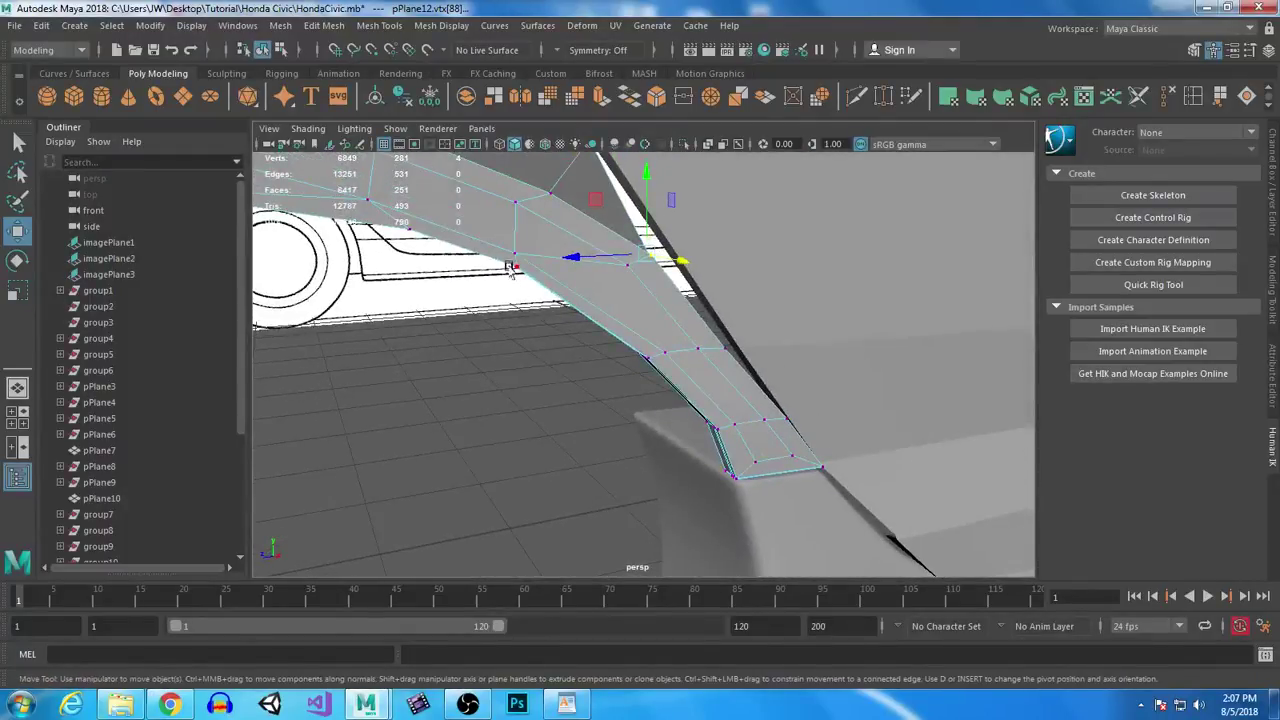
{"action": "left_click_drag", "start_coordinate": [621, 300], "coordinate": [750, 297], "text": "alt"}
{"action": "left_click_drag", "start_coordinate": [662, 265], "coordinate": [740, 330]}
{"action": "left_click_drag", "start_coordinate": [712, 288], "coordinate": [709, 287]}
{"action": "left_click_drag", "start_coordinate": [688, 389], "coordinate": [655, 338], "text": "alt"}
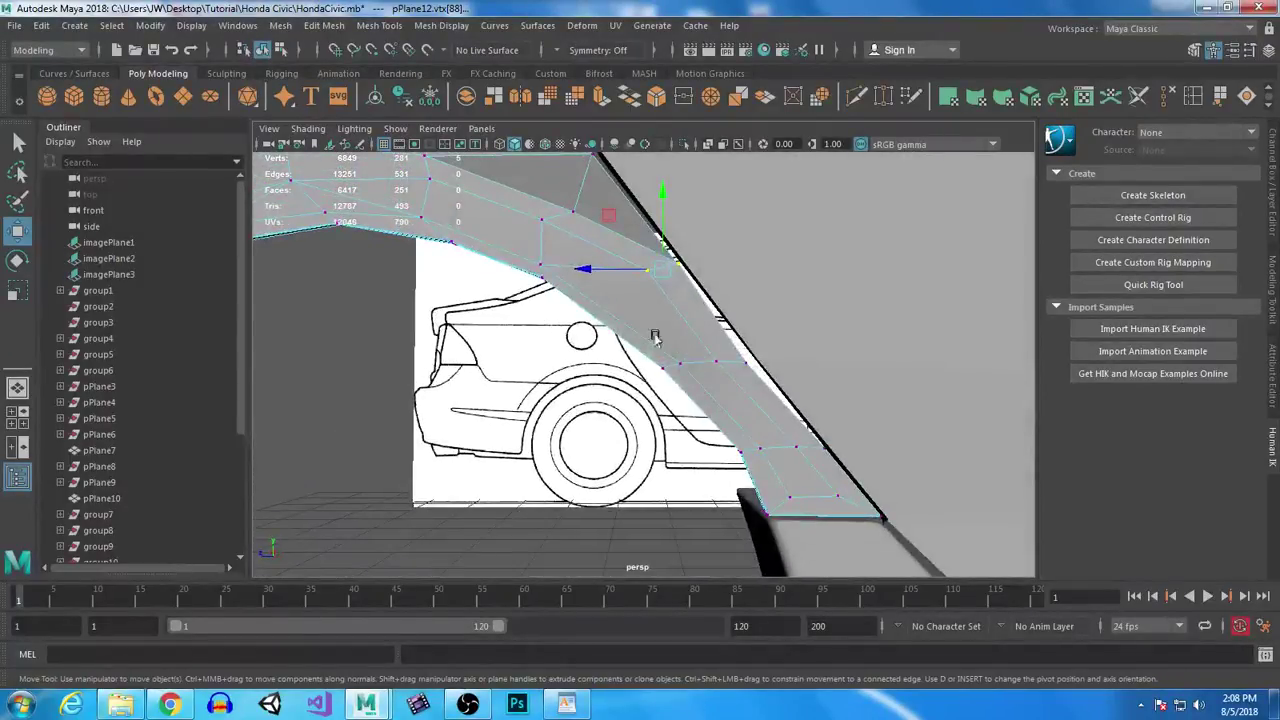
Step: Move the two vertex rows above the wheel arch's lower end outward toward the rear door's surface
{"action": "left_click_drag", "start_coordinate": [881, 466], "coordinate": [607, 257]}
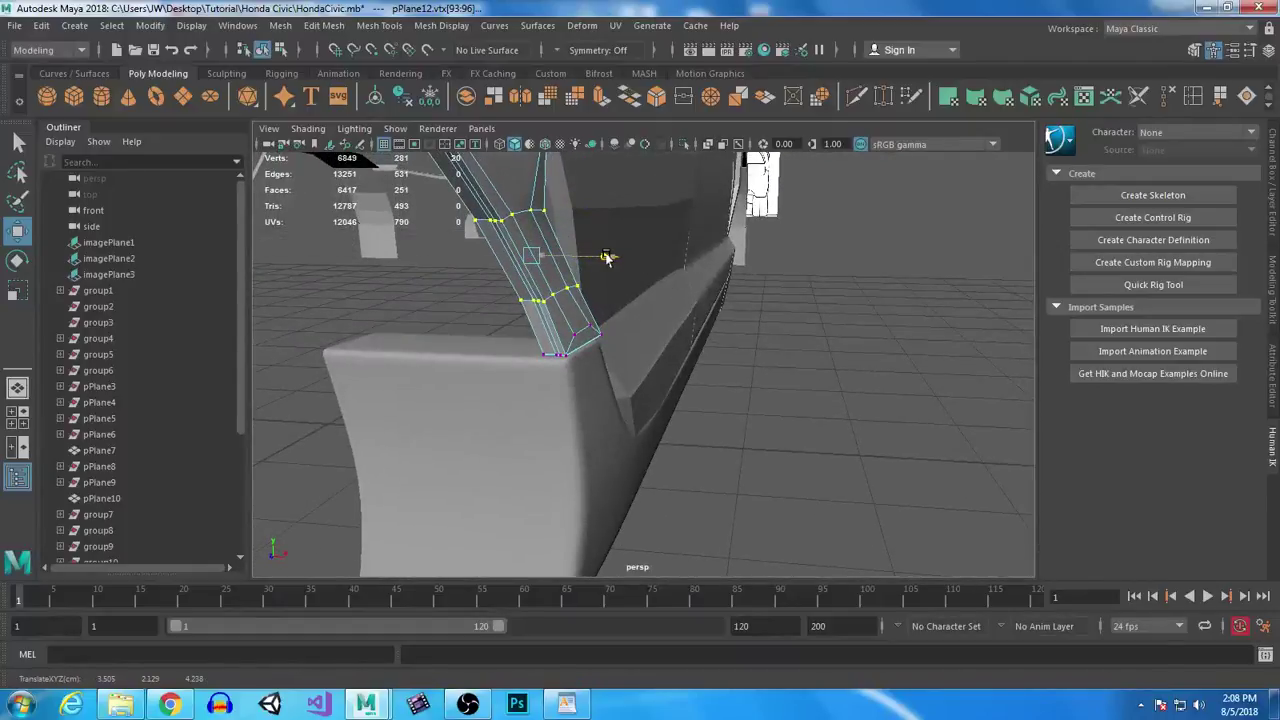
{"action": "left_click_drag", "start_coordinate": [447, 281], "coordinate": [705, 336]}
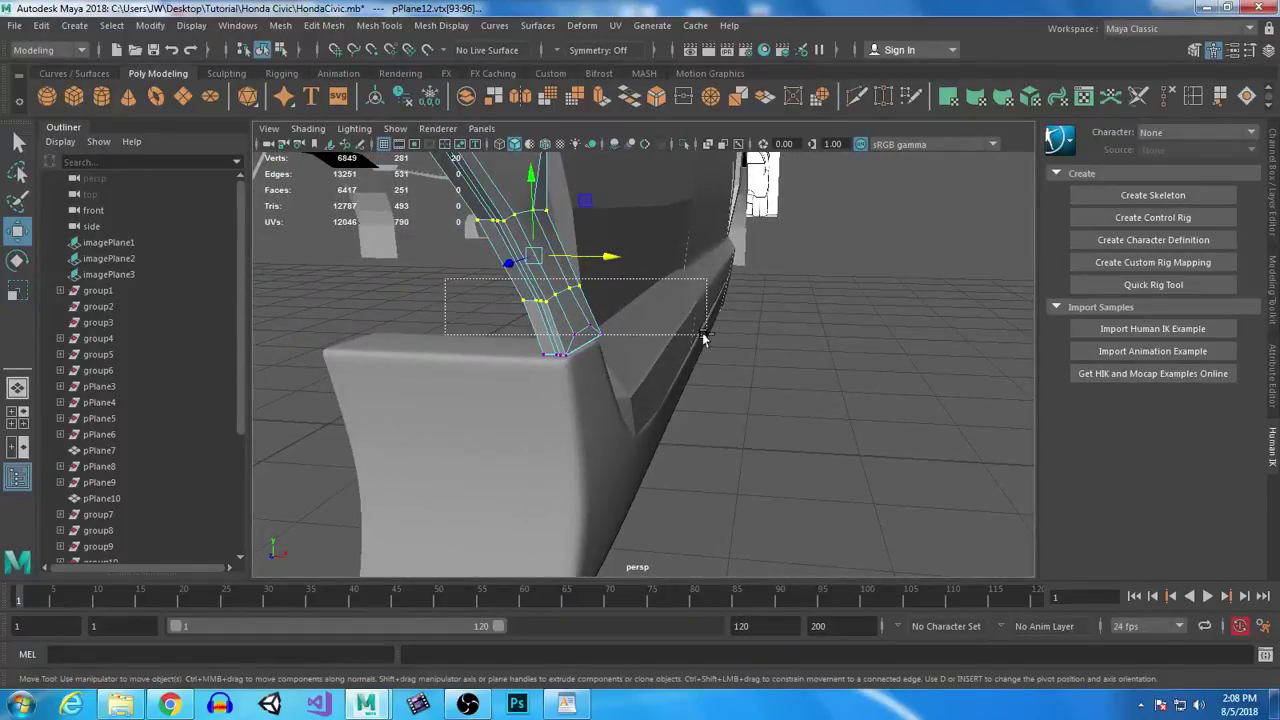
{"action": "left_click_drag", "start_coordinate": [593, 220], "coordinate": [514, 476]}
{"action": "left_click", "coordinate": [703, 469]}
Step: Align the end vertices of the quarter panel's wheel arch sideways with the rear door where they meet the rocker panel
{"action": "left_click", "coordinate": [650, 327]}
{"action": "right_click_drag", "start_coordinate": [660, 243], "coordinate": [594, 247]}
{"action": "left_click_drag", "start_coordinate": [660, 380], "coordinate": [601, 337], "text": "alt"}
{"action": "left_click_drag", "start_coordinate": [807, 430], "coordinate": [592, 326], "text": "alt"}
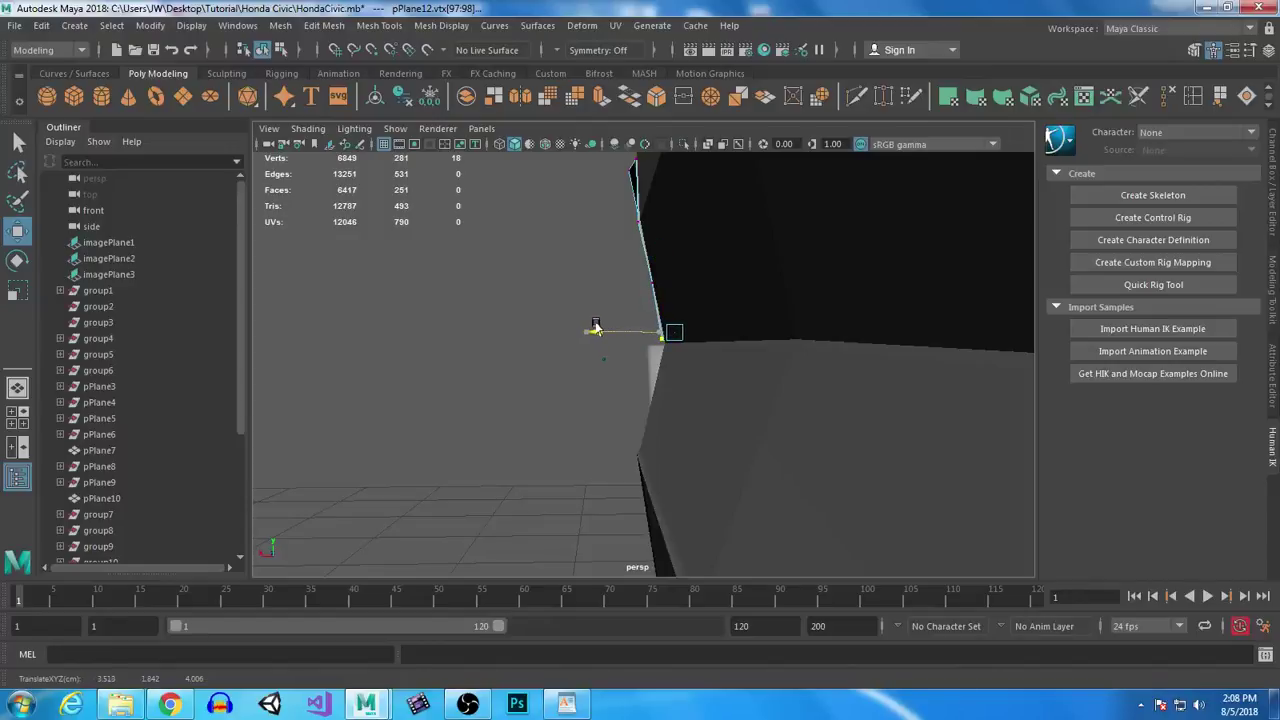
Step: Select the rocker panel's top vertices under the wheel arch and move them sideways to meet the quarter panel's lower end
{"action": "left_click_drag", "start_coordinate": [589, 420], "coordinate": [630, 405], "text": "alt"}
{"action": "left_click", "coordinate": [646, 393]}
{"action": "right_click_drag", "start_coordinate": [630, 310], "coordinate": [591, 318]}
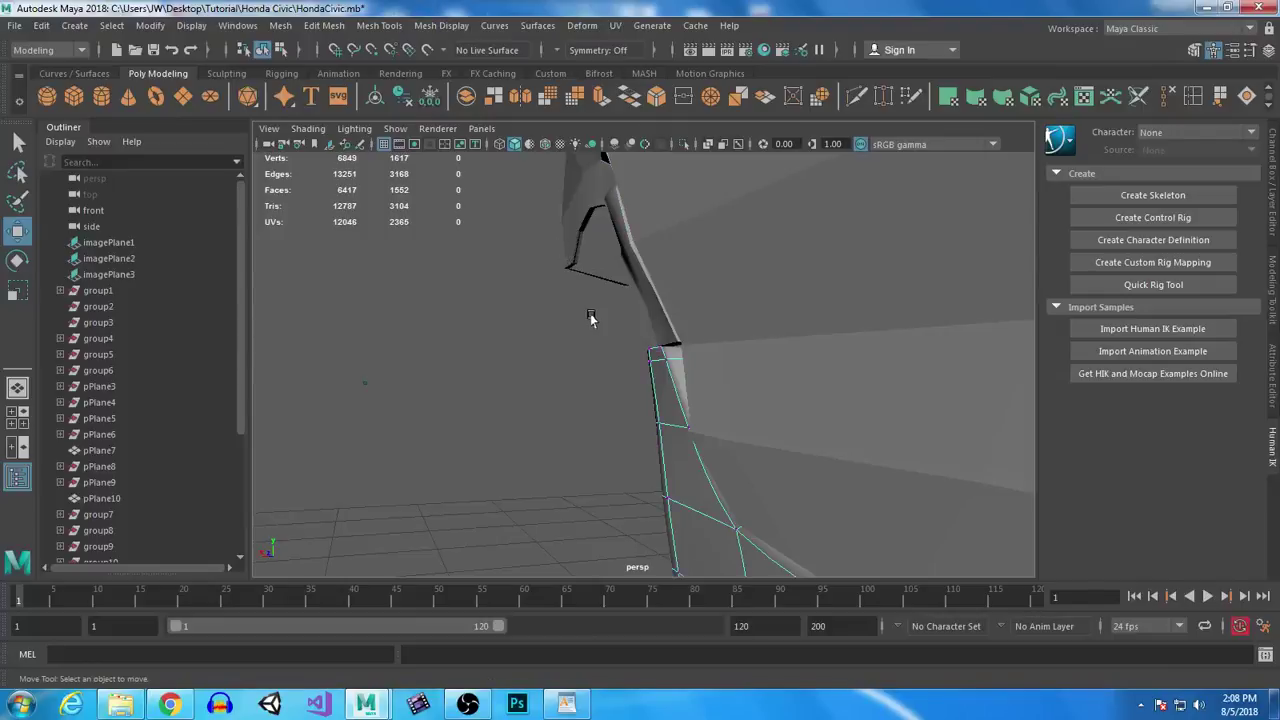
{"action": "left_click_drag", "start_coordinate": [814, 393], "coordinate": [814, 393]}
{"action": "left_click_drag", "start_coordinate": [600, 400], "coordinate": [565, 410], "text": "alt"}
{"action": "left_click_drag", "start_coordinate": [679, 362], "coordinate": [675, 349]}
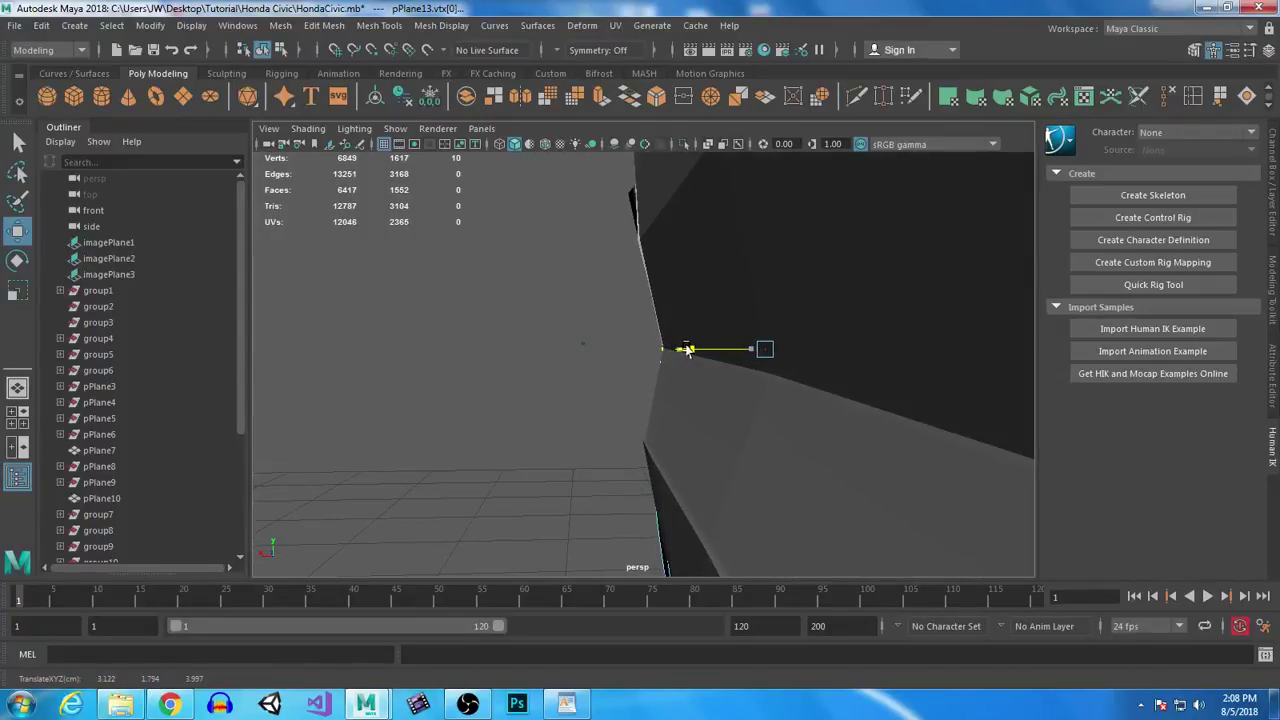
Step: Move the rocker panel's second vertex row outward past the rear door's surface and turn off the panel's smooth preview
{"action": "left_click_drag", "start_coordinate": [427, 492], "coordinate": [582, 414], "text": "alt"}
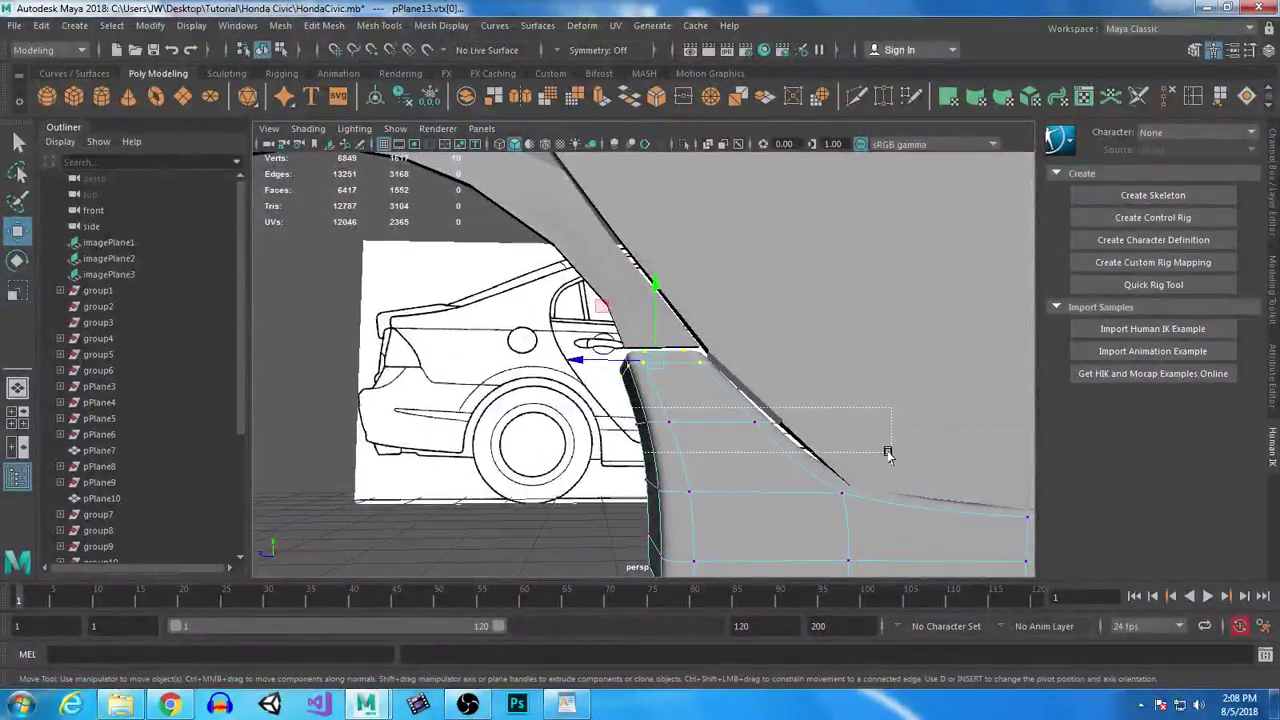
{"action": "left_click_drag", "start_coordinate": [708, 450], "coordinate": [580, 466], "text": "alt"}
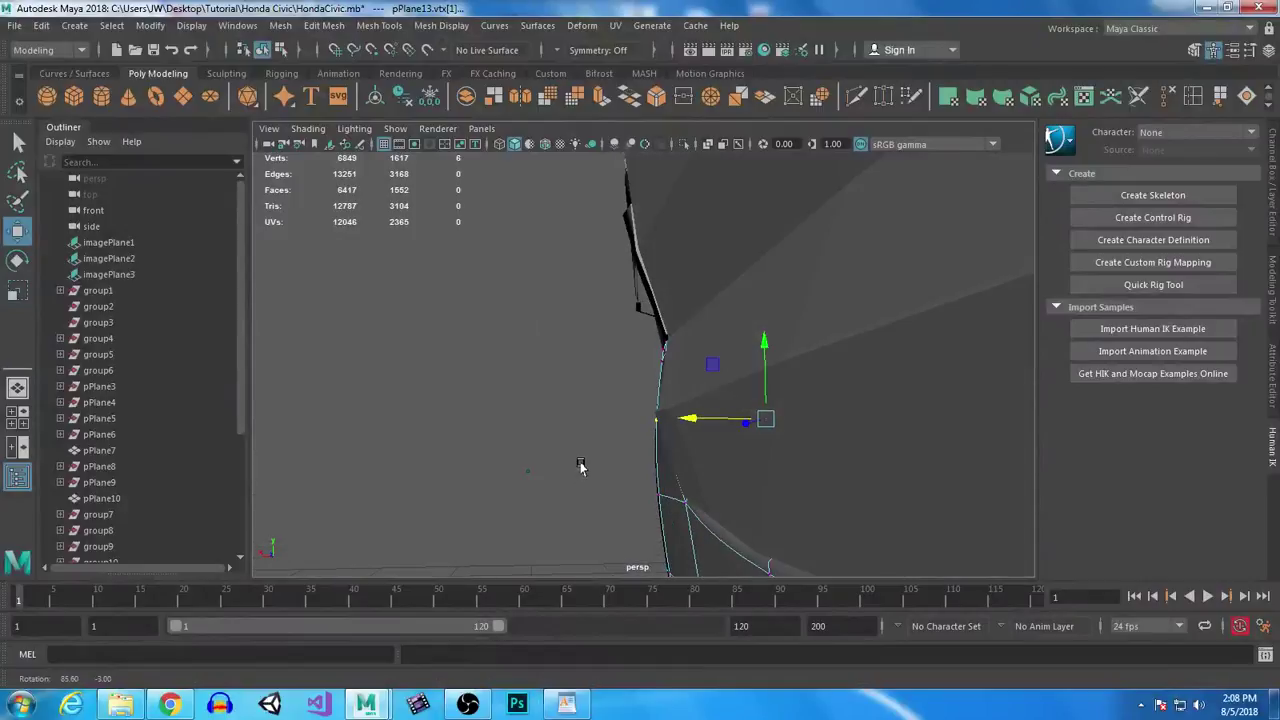
{"action": "left_click_drag", "start_coordinate": [673, 430], "coordinate": [683, 425]}
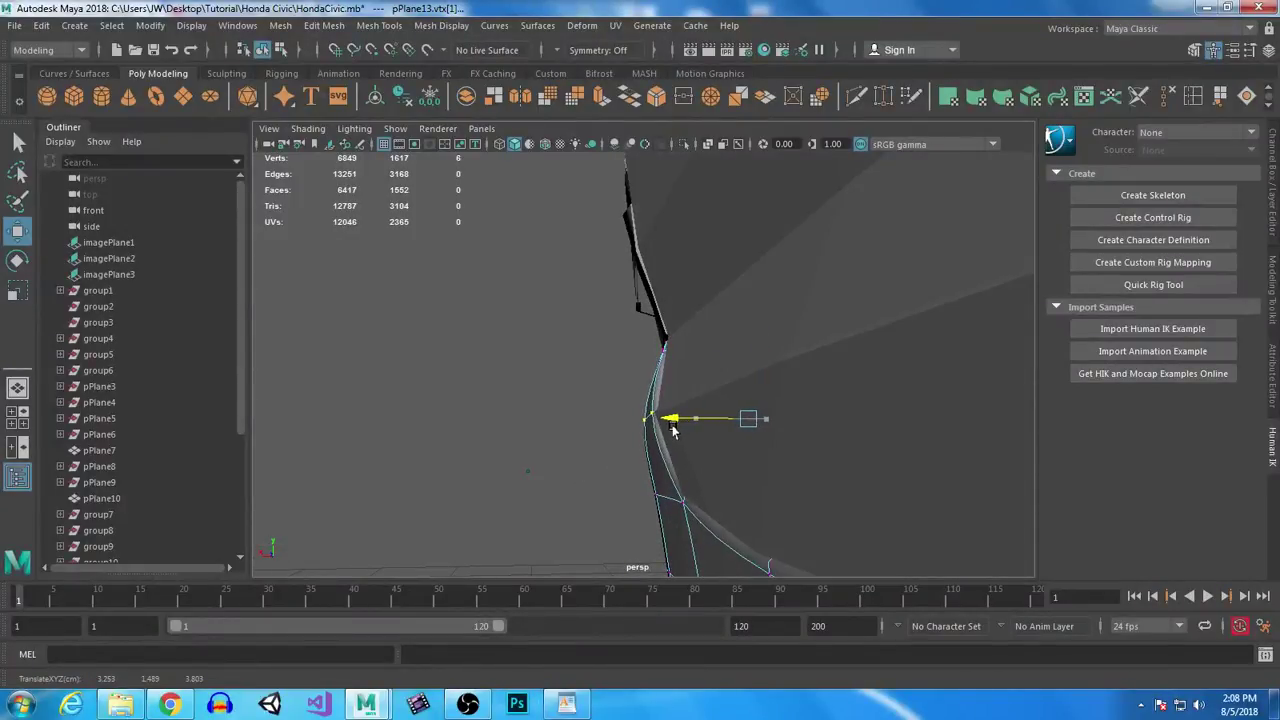
{"action": "key", "text": "1"}
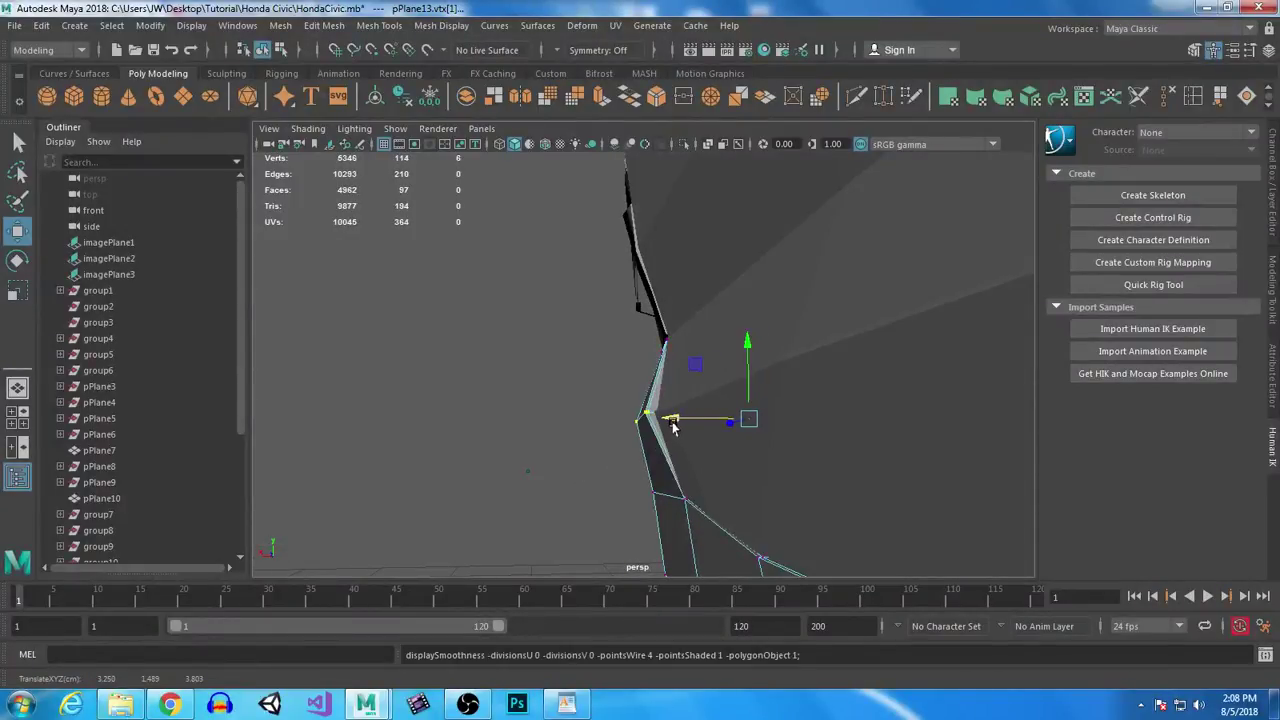
Step: Insert an edge loop across the rocker panel's rear section just above its upper crease and preview the panel smoothed
{"action": "left_click_drag", "start_coordinate": [585, 489], "coordinate": [900, 490], "text": "alt"}
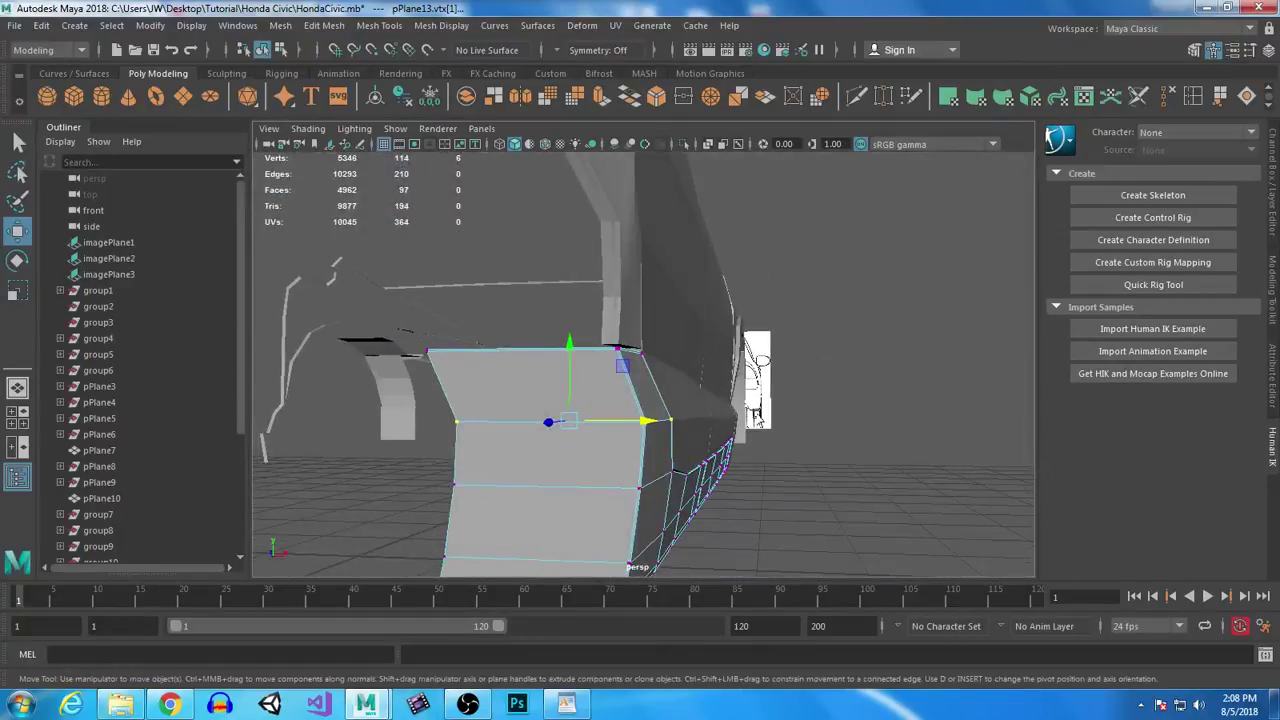
{"action": "right_click_drag", "start_coordinate": [757, 416], "coordinate": [811, 563], "text": "alt"}
{"action": "mouse_move", "coordinate": [732, 492]}
{"action": "left_mouse_down", "text": "alt"}
{"action": "mouse_move", "coordinate": [711, 497]}
{"action": "mouse_move", "coordinate": [726, 514]}
{"action": "left_mouse_up", "text": "alt"}
{"action": "middle_click_drag", "start_coordinate": [726, 514], "coordinate": [682, 456], "text": "alt"}
{"action": "mouse_move", "coordinate": [682, 456]}
{"action": "left_mouse_down", "text": "alt"}
{"action": "mouse_move", "coordinate": [666, 437]}
{"action": "mouse_move", "coordinate": [684, 444]}
{"action": "left_mouse_up", "text": "alt"}
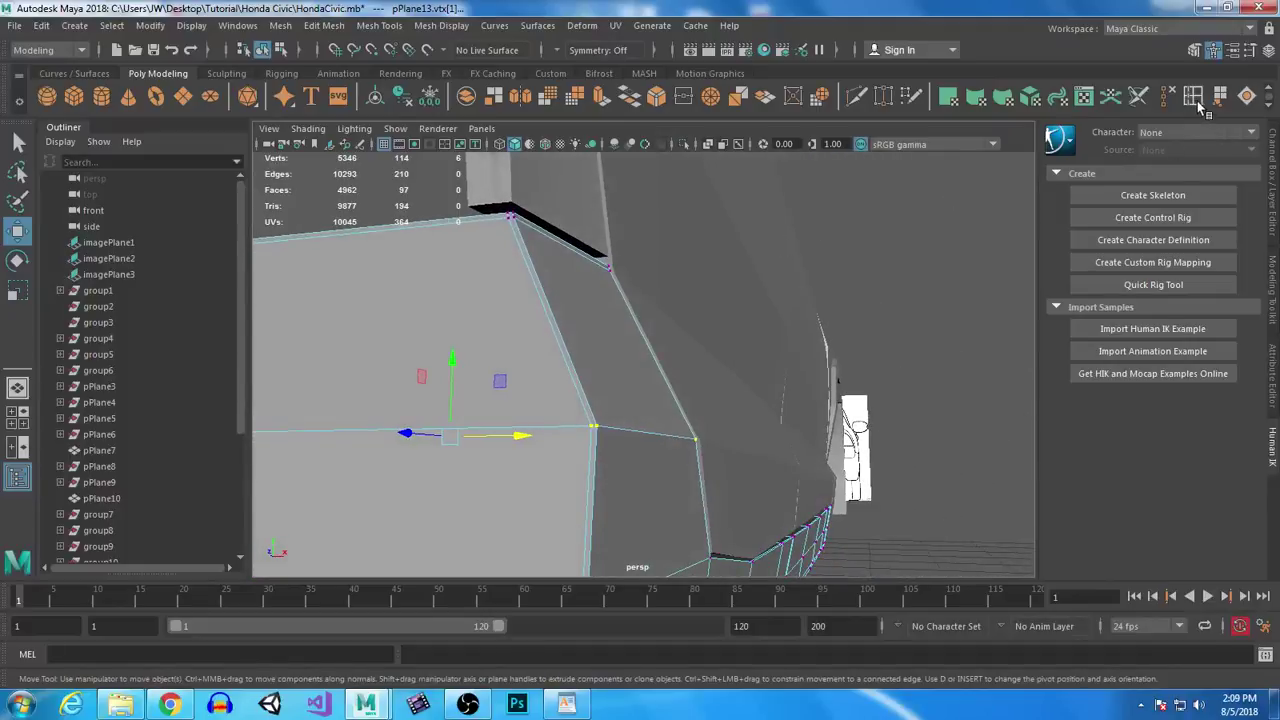
{"action": "right_click_drag", "start_coordinate": [638, 397], "coordinate": [583, 394], "text": "shift"}
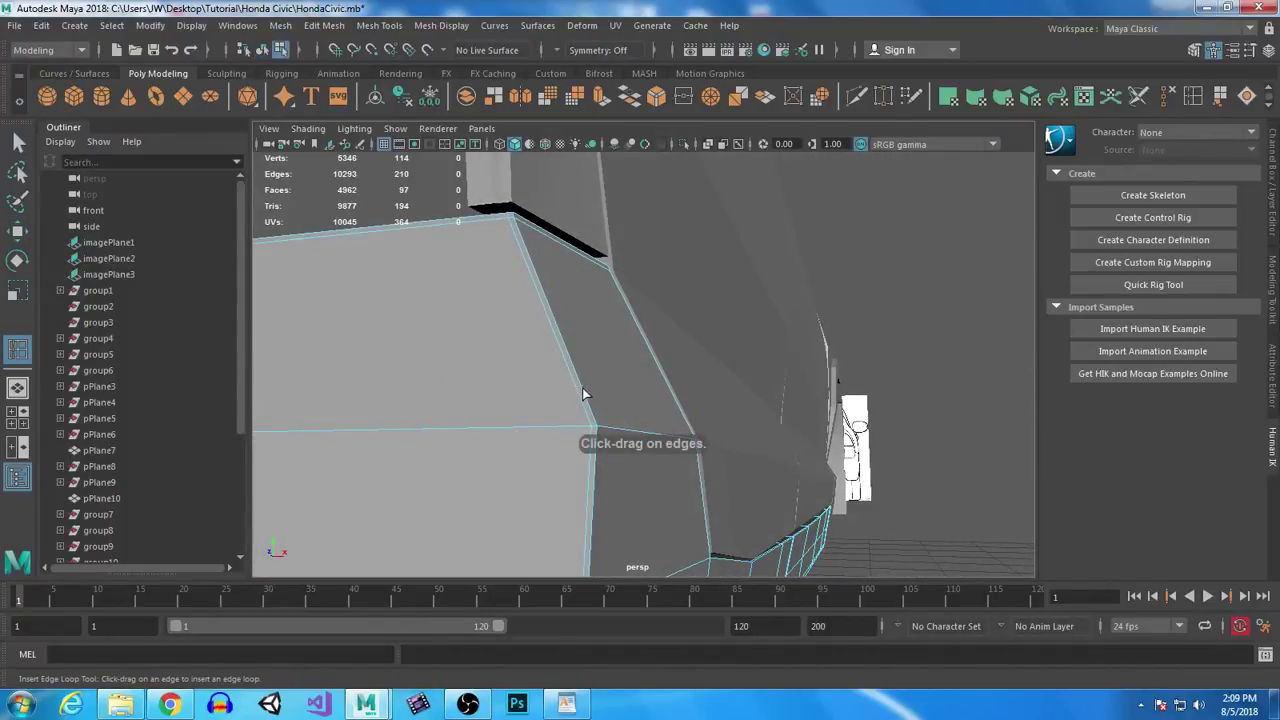
{"action": "left_click", "coordinate": [593, 418]}
{"action": "left_click_drag", "start_coordinate": [596, 418], "coordinate": [686, 412], "text": "alt"}
{"action": "key", "text": "3"}
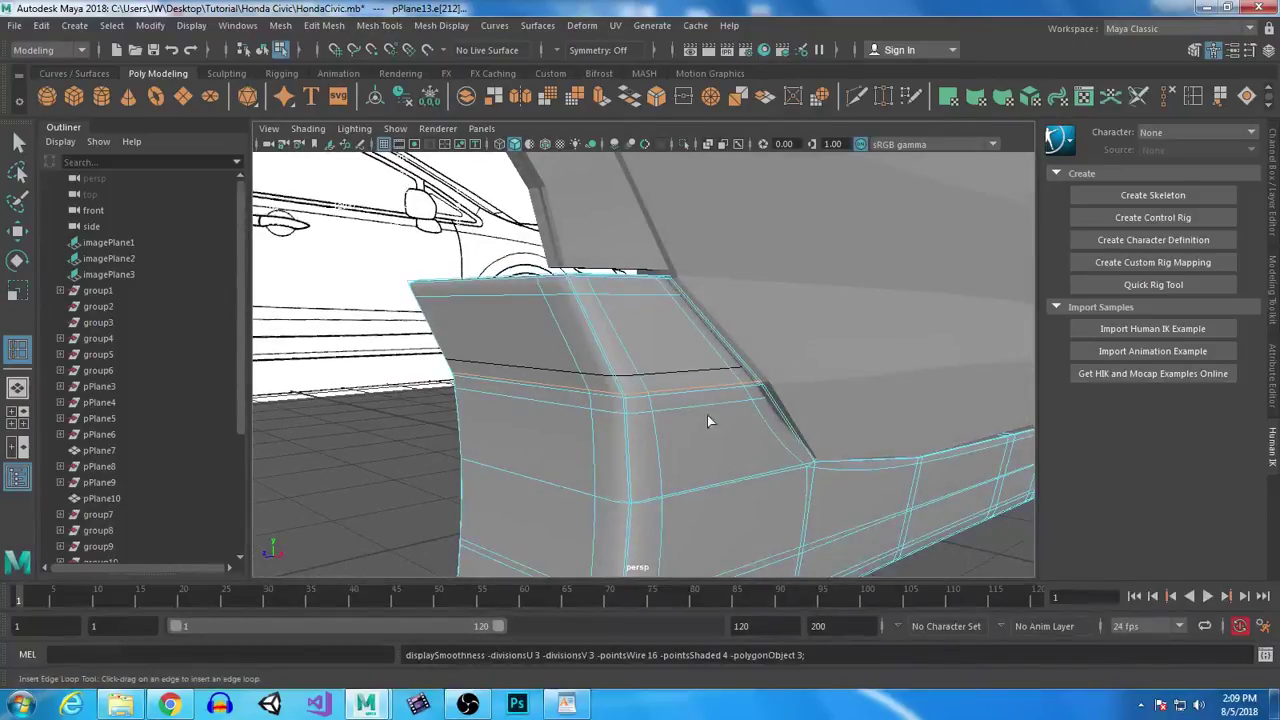
{"action": "left_click_drag", "start_coordinate": [640, 460], "coordinate": [753, 489], "text": "alt"}
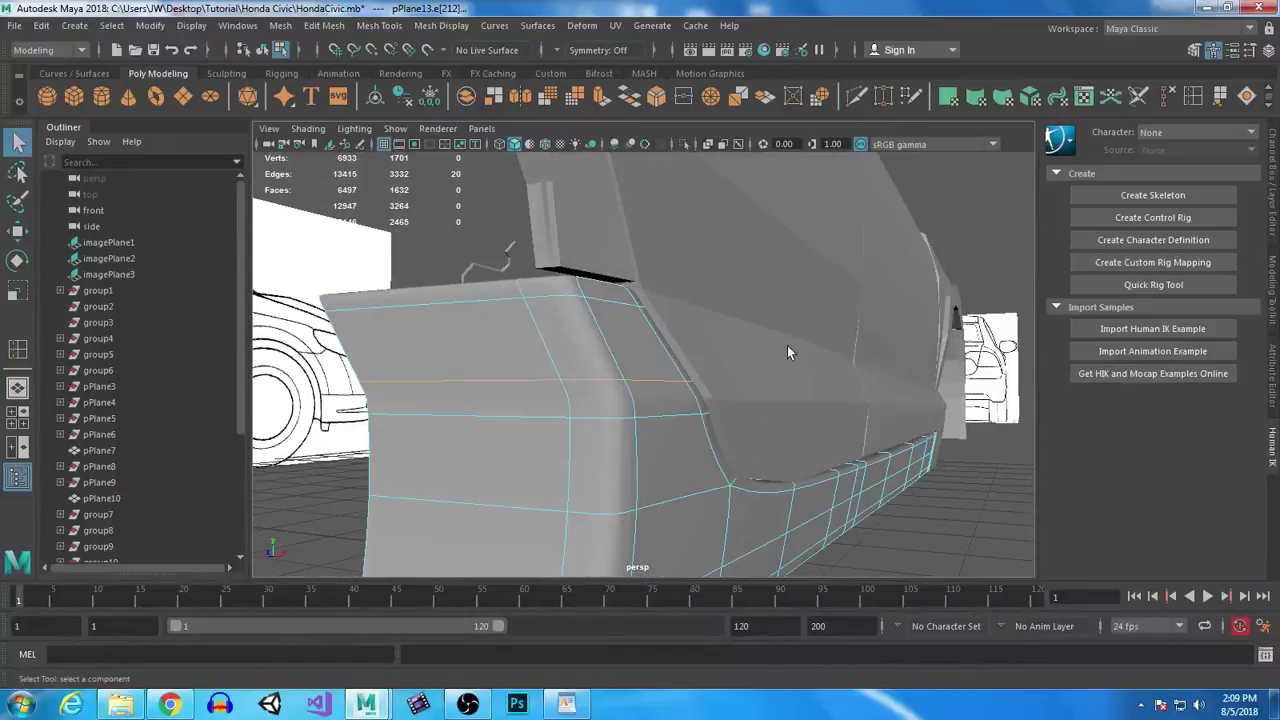
Step: Turn on the smooth preview for the rear door and the rear quarter panel and check how they fit together
{"action": "left_click", "coordinate": [754, 270]}
{"action": "key", "text": "3"}
{"action": "left_click_drag", "start_coordinate": [945, 545], "coordinate": [814, 380], "text": "alt"}
{"action": "right_click_drag", "start_coordinate": [814, 380], "coordinate": [886, 213]}
{"action": "left_click", "coordinate": [556, 382]}
{"action": "middle_click_drag", "start_coordinate": [556, 382], "coordinate": [463, 348], "text": "alt"}
{"action": "left_click_drag", "start_coordinate": [463, 348], "coordinate": [559, 364], "text": "alt"}
{"action": "middle_click_drag", "start_coordinate": [559, 364], "coordinate": [629, 458], "text": "alt"}
{"action": "left_click_drag", "start_coordinate": [629, 458], "coordinate": [710, 426], "text": "alt"}
{"action": "left_click", "coordinate": [618, 304]}
{"action": "left_click", "coordinate": [578, 512]}
{"action": "left_click_drag", "start_coordinate": [583, 517], "coordinate": [817, 444], "text": "alt"}
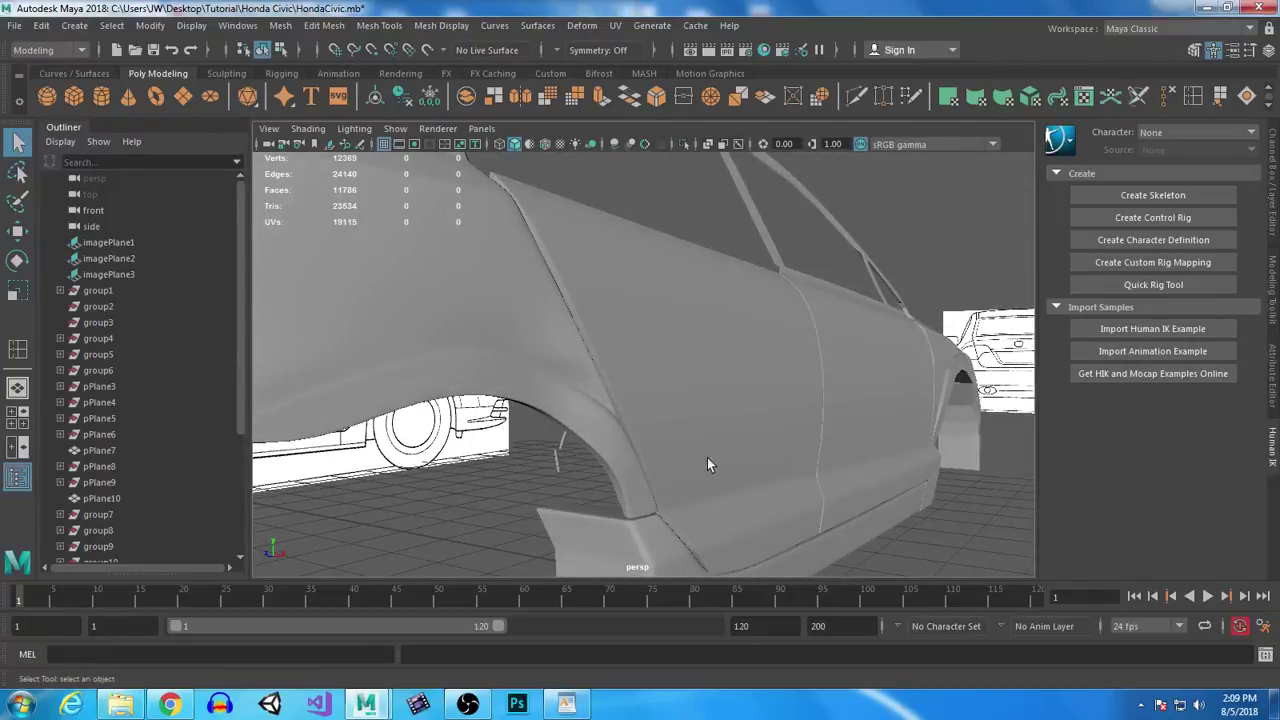
{"action": "left_click_drag", "start_coordinate": [756, 428], "coordinate": [536, 382], "text": "alt"}
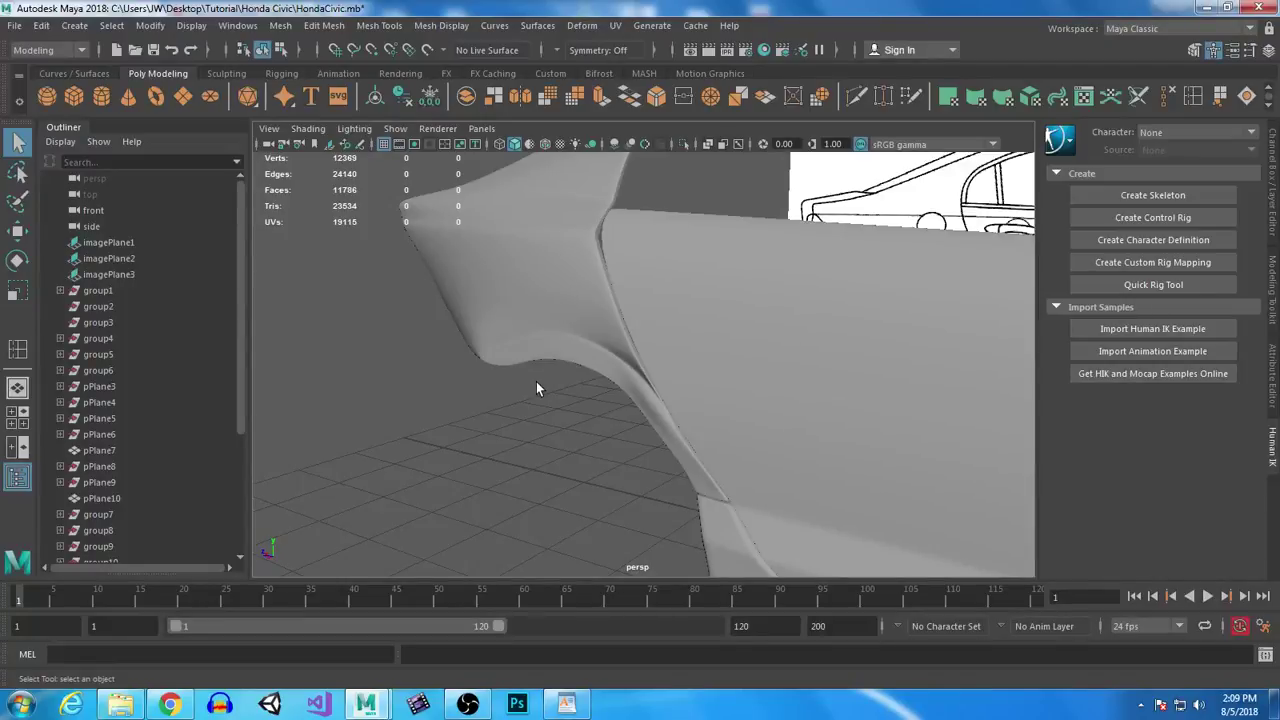
Step: Select the vertices along the quarter panel's wheel arch edge and move them outward
{"action": "left_click_drag", "start_coordinate": [574, 343], "coordinate": [660, 414], "text": "alt"}
{"action": "left_click", "coordinate": [580, 371]}
{"action": "right_click_drag", "start_coordinate": [580, 371], "coordinate": [509, 245]}
{"action": "left_click_drag", "start_coordinate": [530, 408], "coordinate": [557, 384], "text": "alt"}
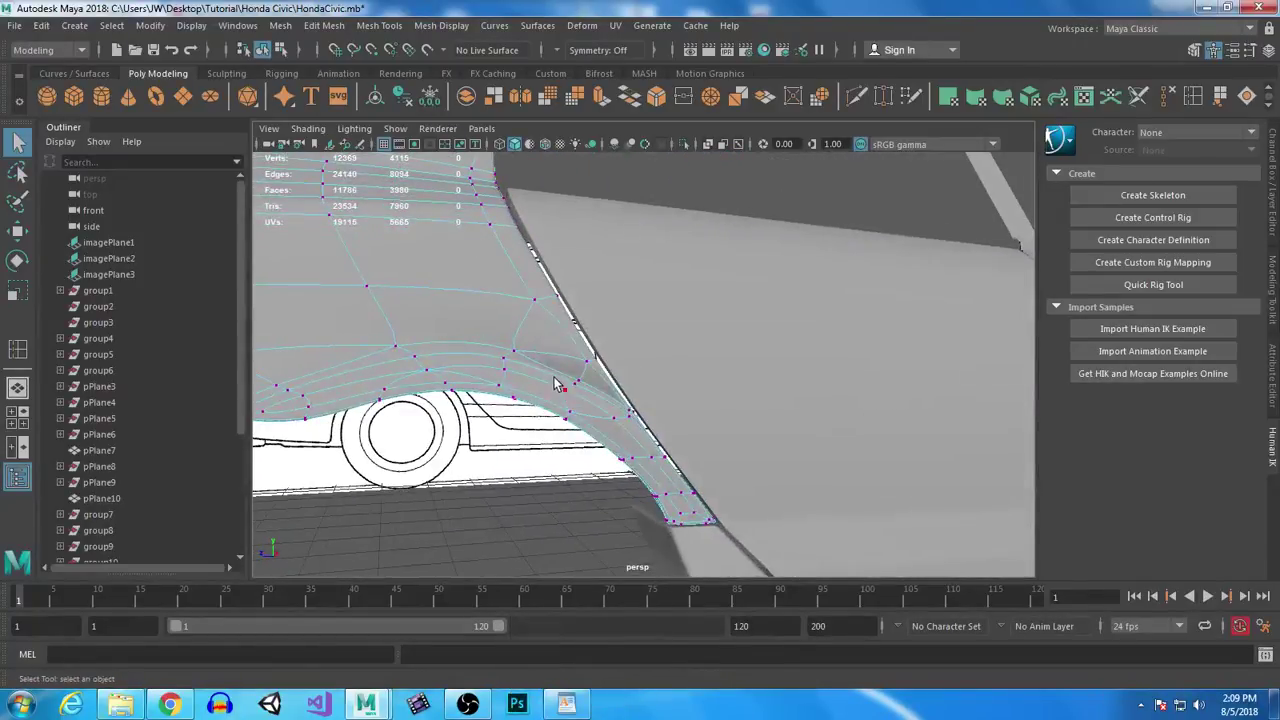
{"action": "left_click_drag", "start_coordinate": [588, 453], "coordinate": [777, 474], "text": "alt"}
{"action": "key", "text": "w"}
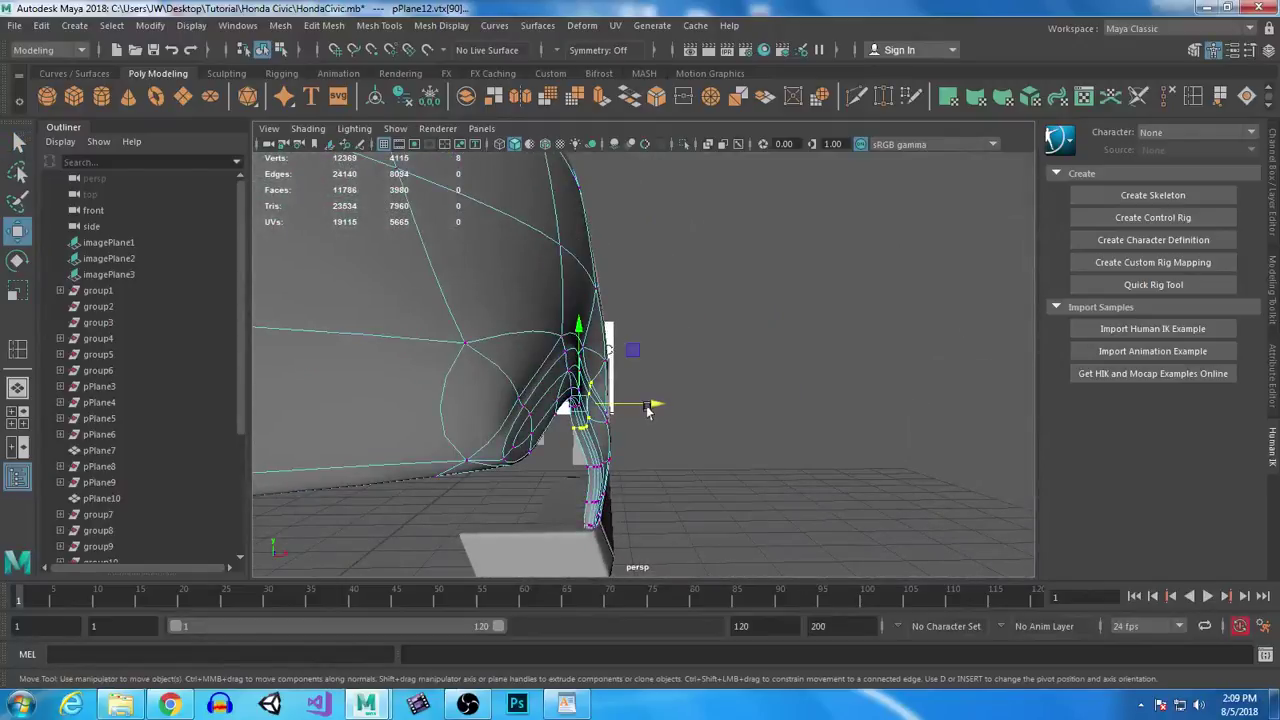
{"action": "left_click_drag", "start_coordinate": [679, 414], "coordinate": [394, 316], "text": "alt"}
{"action": "left_click_drag", "start_coordinate": [473, 390], "coordinate": [642, 350]}
{"action": "left_click_drag", "start_coordinate": [588, 189], "coordinate": [603, 192]}
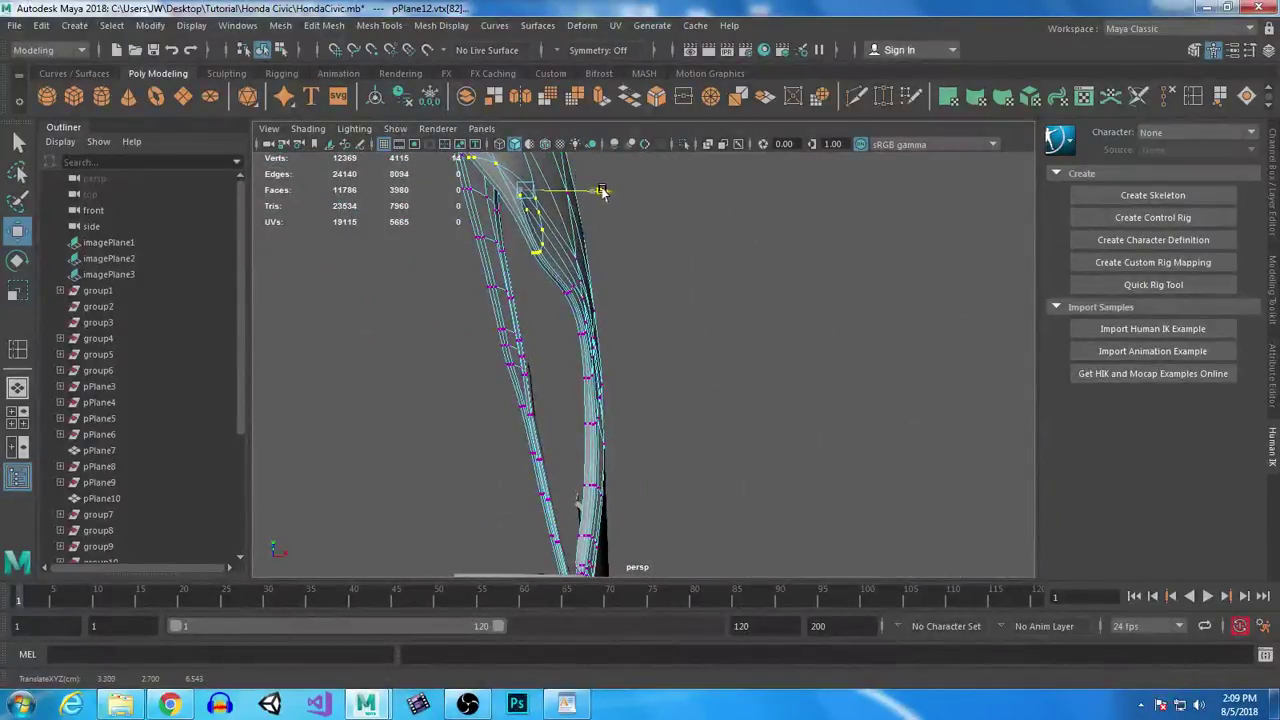
Step: Adjust single quarter panel vertices above the wheel arch sideways and turn off the panel's smooth preview
{"action": "left_click_drag", "start_coordinate": [697, 334], "coordinate": [760, 477], "text": "alt"}
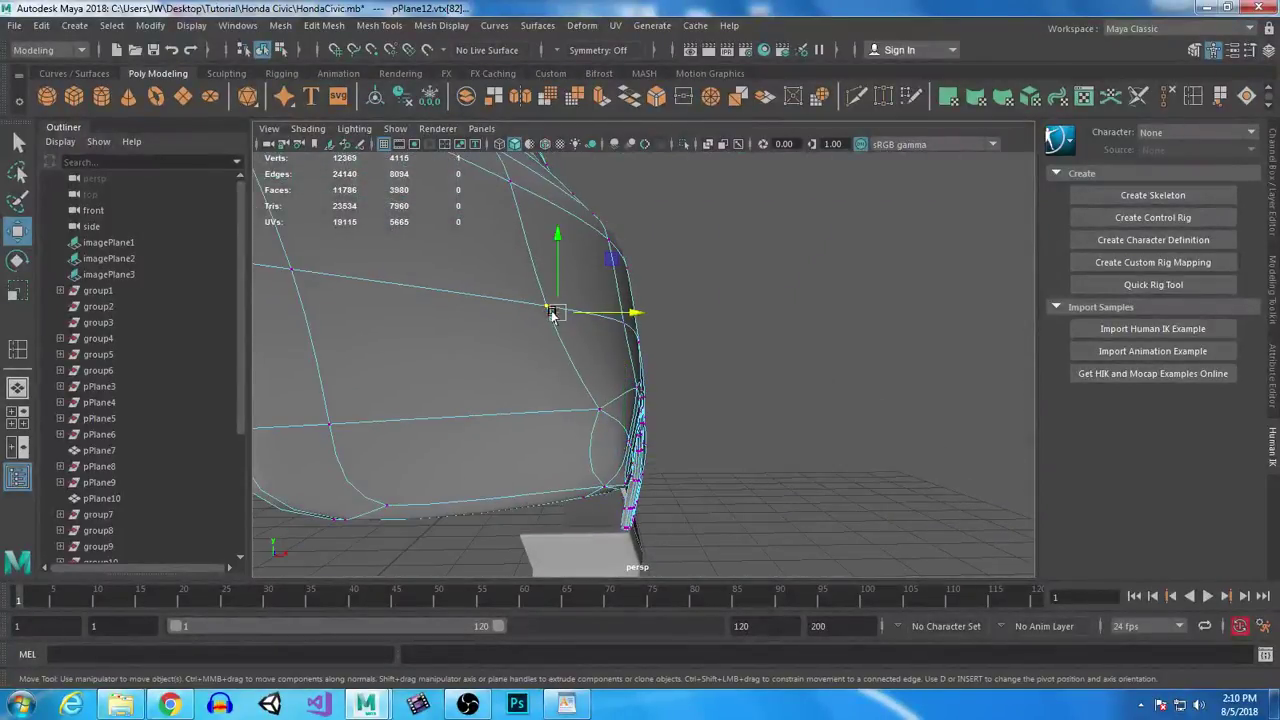
{"action": "left_click_drag", "start_coordinate": [643, 310], "coordinate": [420, 420]}
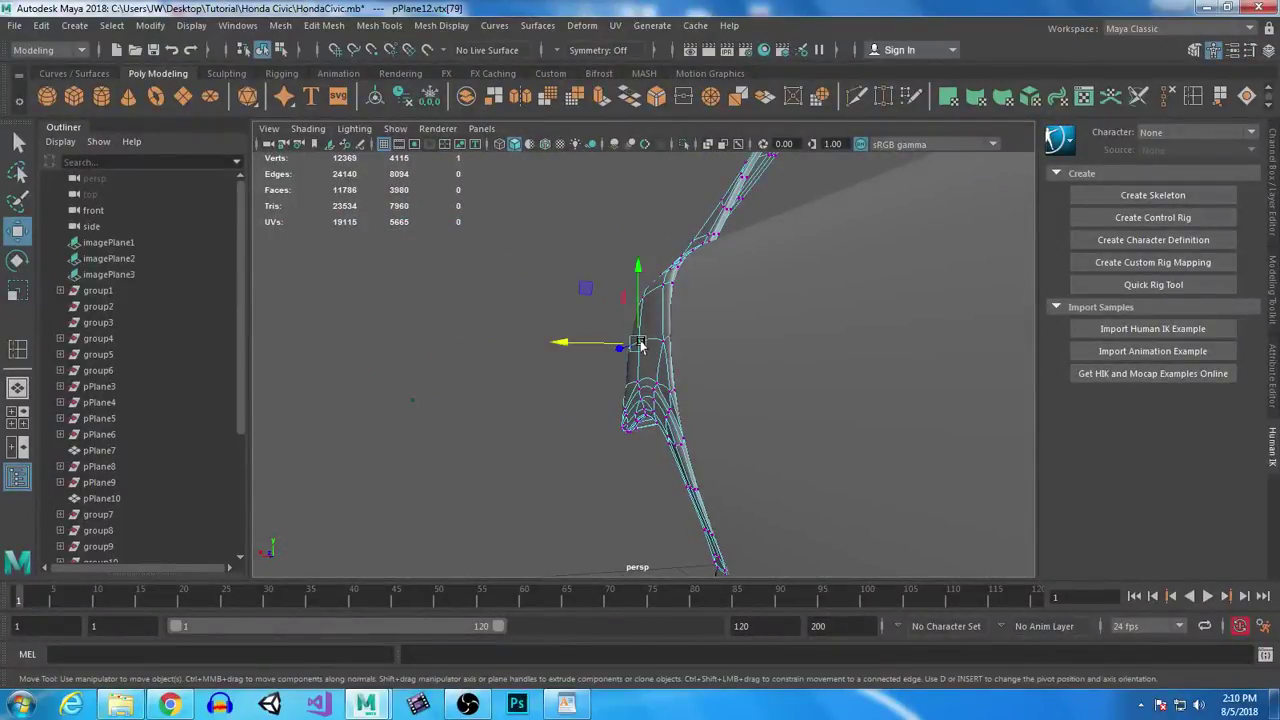
{"action": "left_click_drag", "start_coordinate": [630, 370], "coordinate": [665, 427], "text": "alt"}
{"action": "key", "text": "1"}
{"action": "mouse_move", "coordinate": [814, 479]}
{"action": "left_mouse_down", "text": "alt"}
{"action": "mouse_move", "coordinate": [491, 474]}
{"action": "mouse_move", "coordinate": [538, 486]}
{"action": "mouse_move", "coordinate": [827, 480]}
{"action": "left_mouse_up", "text": "alt"}
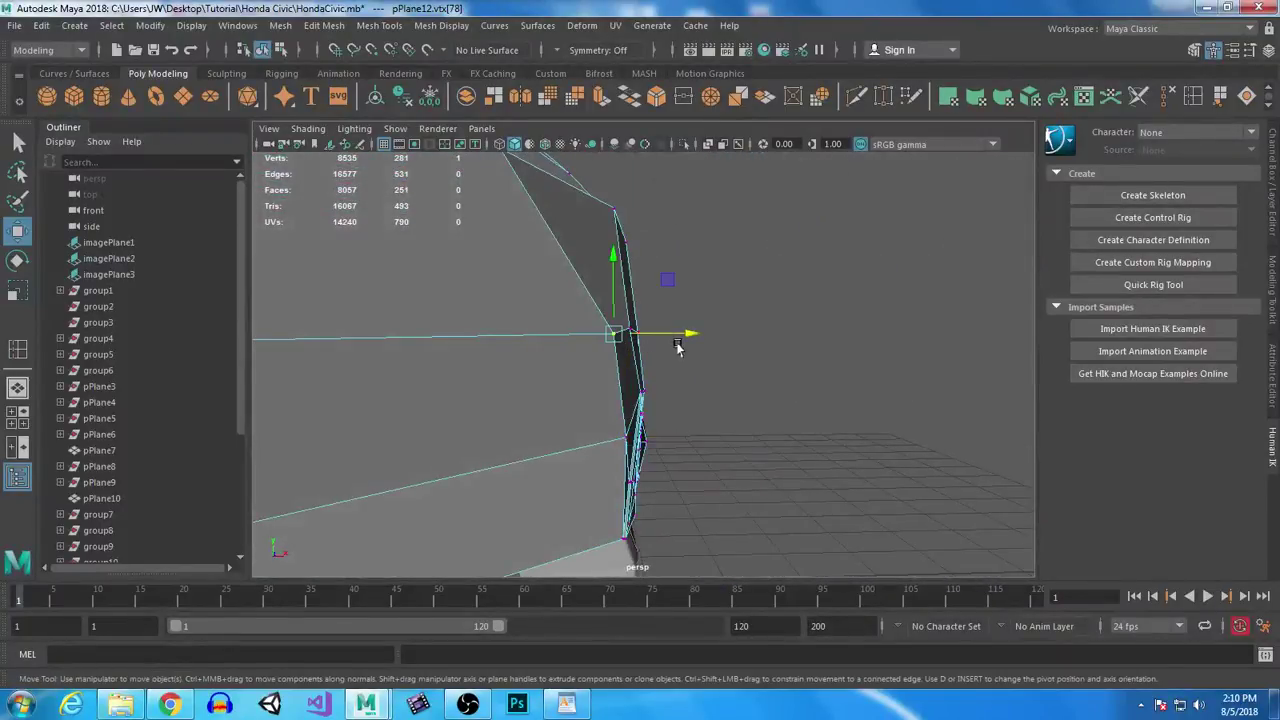
Step: Turn off the rear door's smooth preview and reselect the quarter panel as an object
{"action": "left_click_drag", "start_coordinate": [677, 346], "coordinate": [971, 420], "text": "alt"}
{"action": "right_click_drag", "start_coordinate": [971, 420], "coordinate": [1005, 395]}
{"action": "left_click", "coordinate": [960, 446]}
{"action": "key", "text": "1"}
{"action": "left_click", "coordinate": [543, 463]}
{"action": "left_click_drag", "start_coordinate": [543, 463], "coordinate": [605, 537], "text": "alt"}
{"action": "left_click_drag", "start_coordinate": [591, 545], "coordinate": [619, 430], "text": "alt"}
{"action": "left_click", "coordinate": [619, 430]}
{"action": "left_click_drag", "start_coordinate": [600, 497], "coordinate": [622, 462], "text": "alt"}
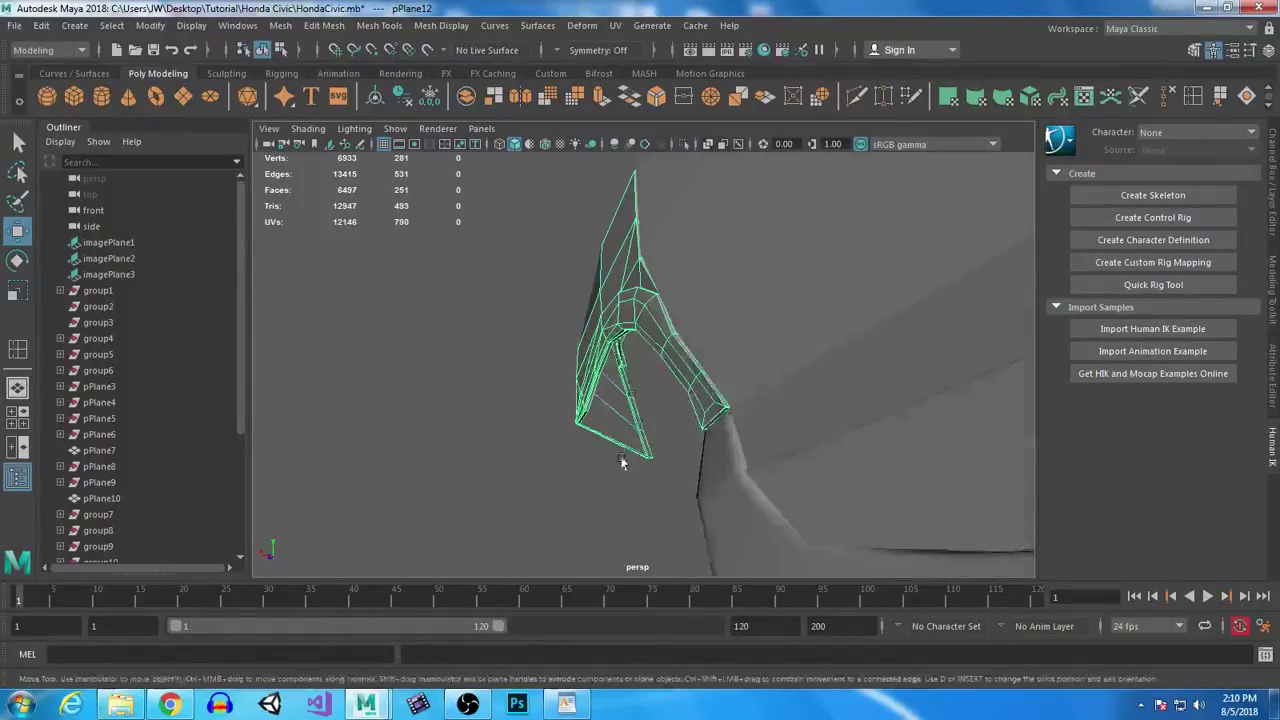
Step: Move individual quarter panel vertices around the wheel arch sideways to even out the panel's curve next to the rear door
{"action": "right_click_drag", "start_coordinate": [655, 326], "coordinate": [578, 252]}
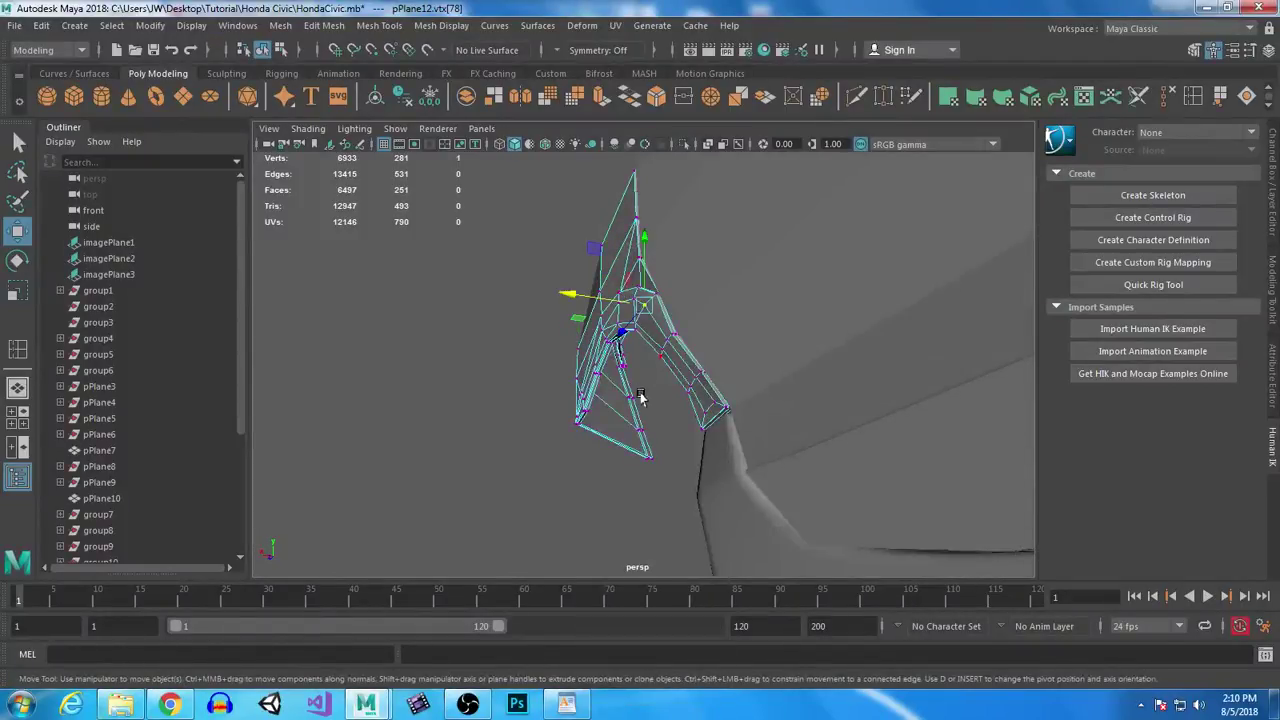
{"action": "left_click_drag", "start_coordinate": [641, 396], "coordinate": [617, 391], "text": "alt"}
{"action": "left_click_drag", "start_coordinate": [503, 275], "coordinate": [501, 275]}
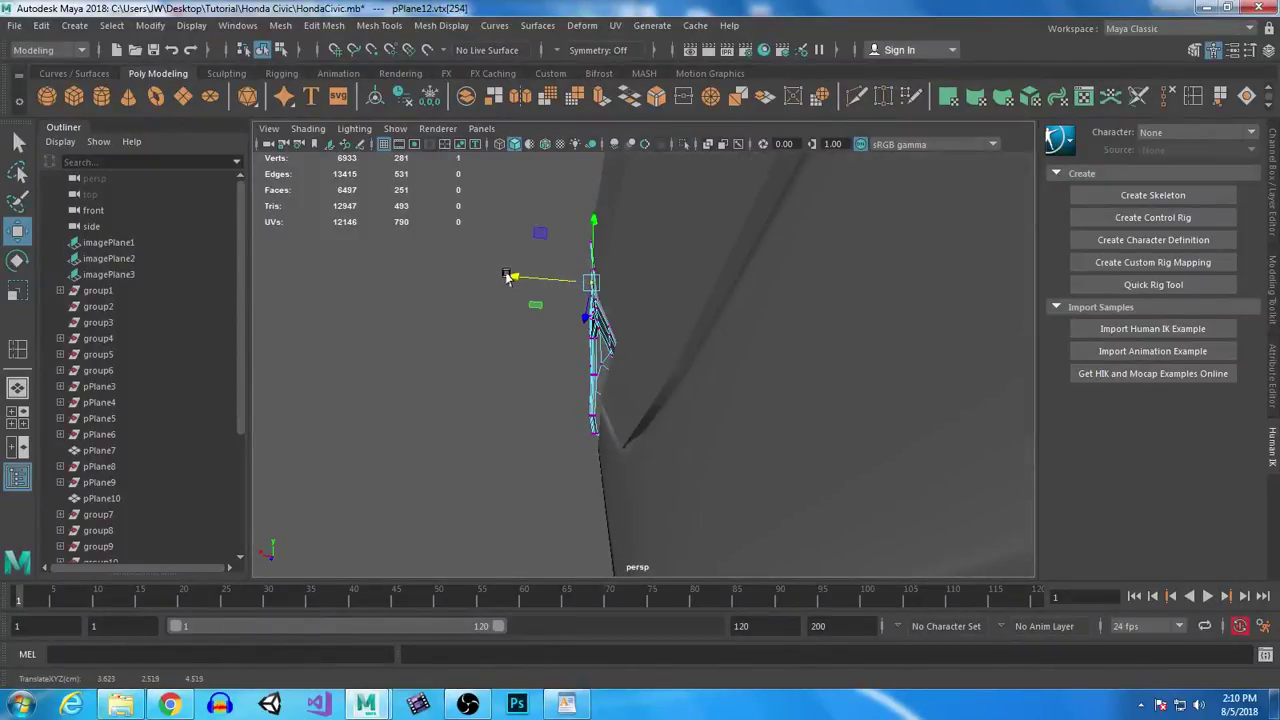
{"action": "left_click_drag", "start_coordinate": [524, 399], "coordinate": [729, 361], "text": "alt"}
{"action": "left_click_drag", "start_coordinate": [838, 420], "coordinate": [497, 437], "text": "alt"}
{"action": "left_click_drag", "start_coordinate": [668, 455], "coordinate": [621, 340], "text": "alt"}
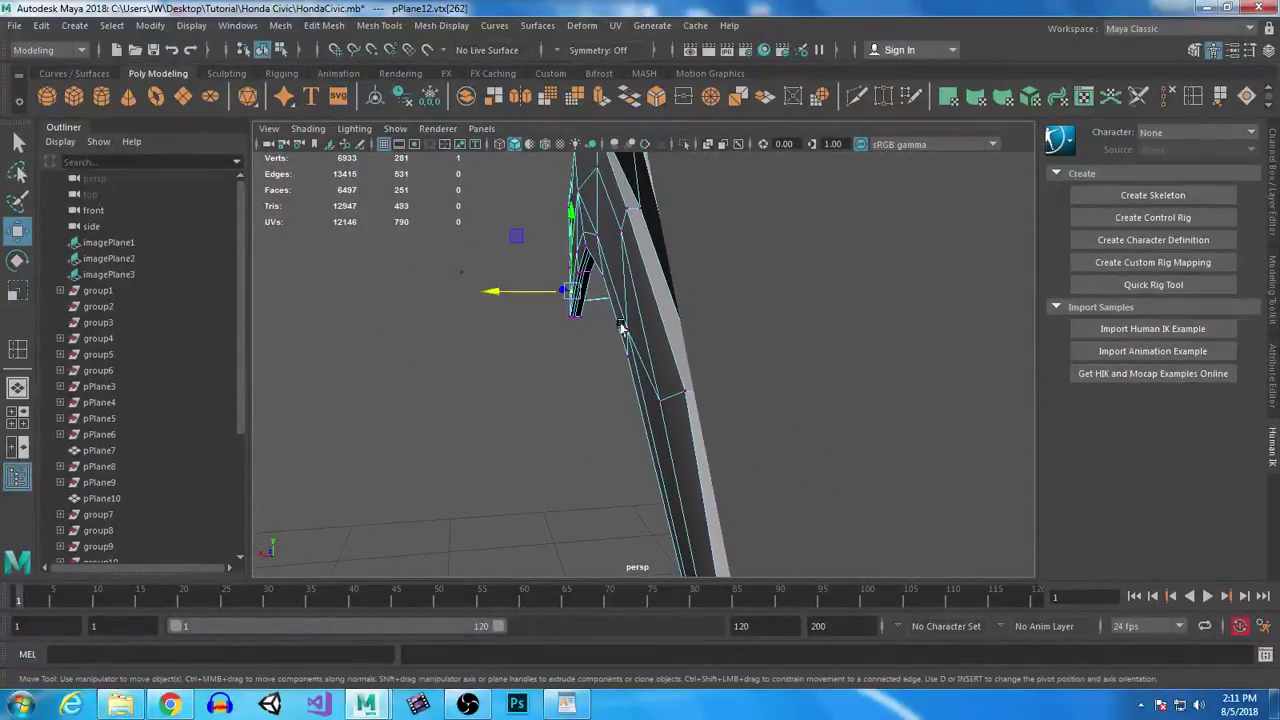
{"action": "left_click_drag", "start_coordinate": [541, 228], "coordinate": [541, 228]}
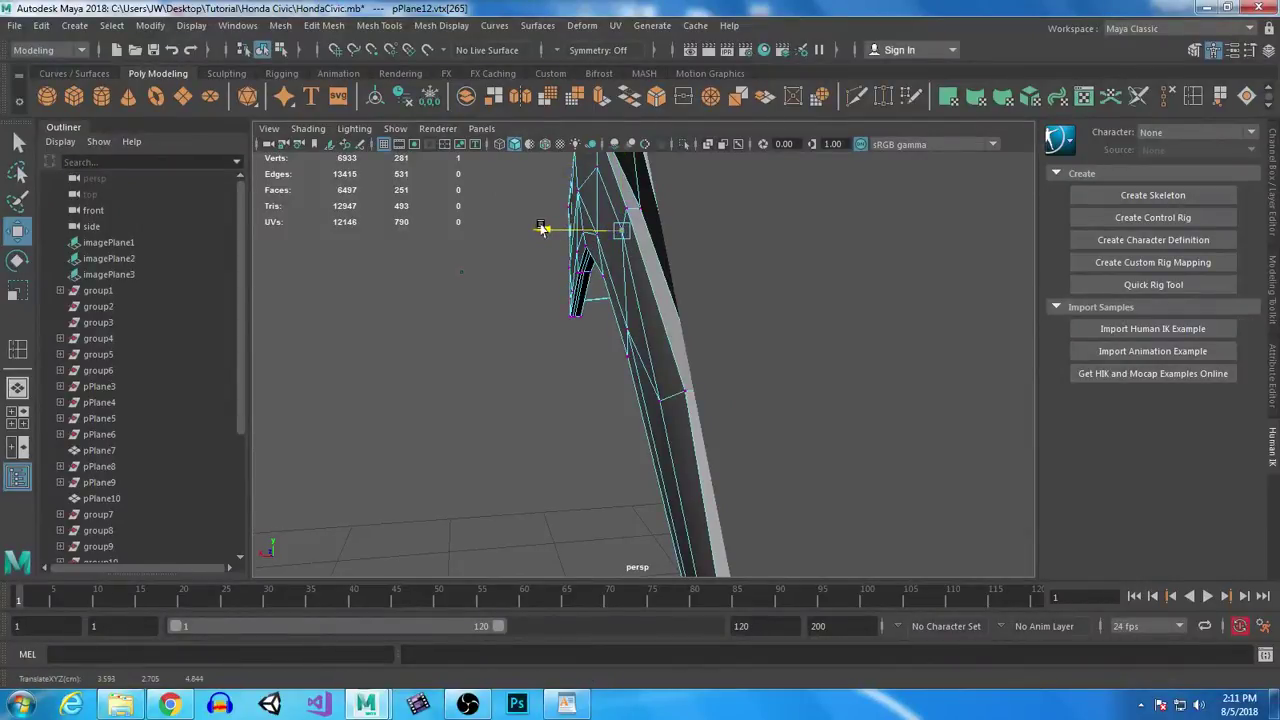
{"action": "left_click_drag", "start_coordinate": [669, 453], "coordinate": [611, 378], "text": "alt"}
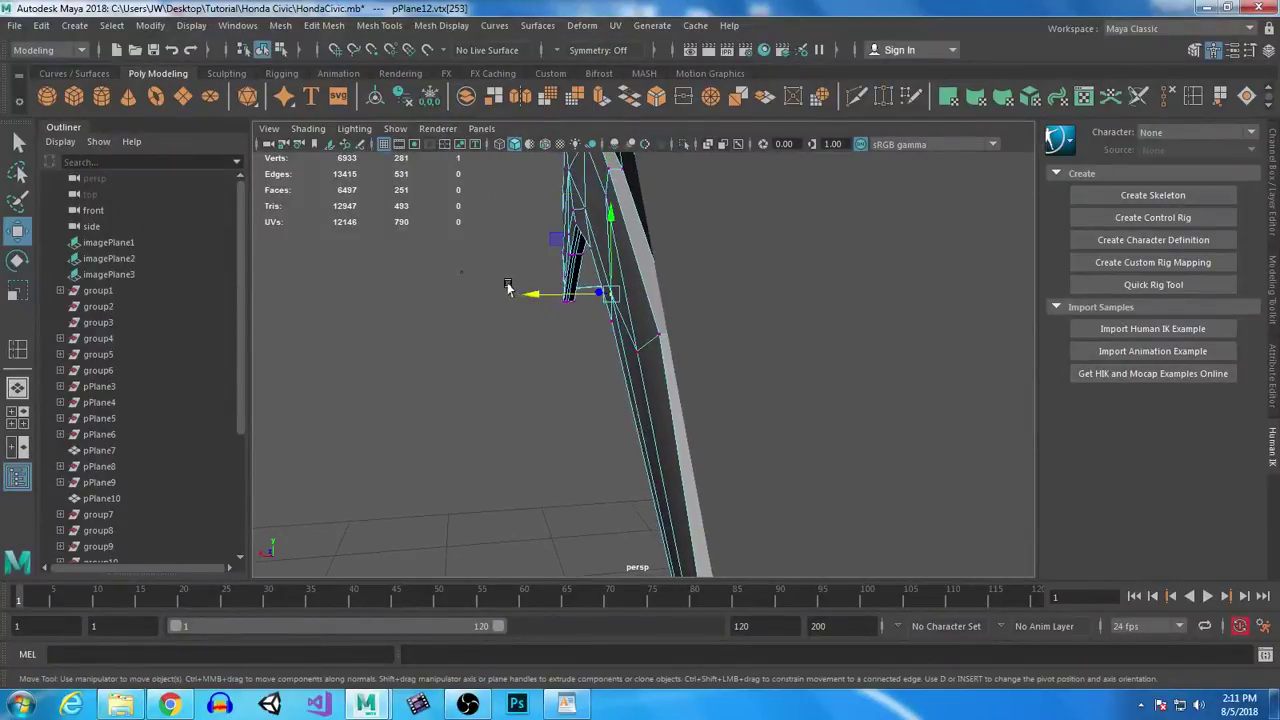
{"action": "left_click_drag", "start_coordinate": [534, 293], "coordinate": [532, 294]}
Step: Turn the quarter panel's smooth preview back on and return to object selection
{"action": "left_click_drag", "start_coordinate": [685, 443], "coordinate": [938, 547], "text": "alt"}
{"action": "right_click_drag", "start_coordinate": [938, 547], "coordinate": [741, 324], "text": "alt"}
{"action": "left_click_drag", "start_coordinate": [591, 251], "coordinate": [700, 272], "text": "alt"}
{"action": "left_click_drag", "start_coordinate": [679, 215], "coordinate": [675, 319], "text": "alt"}
{"action": "left_click", "coordinate": [701, 190]}
{"action": "left_click_drag", "start_coordinate": [678, 205], "coordinate": [875, 371], "text": "alt"}
{"action": "key", "text": "3"}
{"action": "right_click_drag", "start_coordinate": [663, 225], "coordinate": [740, 200]}
Step: Turn the rear door's smooth preview back on and check it against the quarter panel
{"action": "left_click", "coordinate": [687, 433]}
{"action": "left_click_drag", "start_coordinate": [687, 433], "coordinate": [774, 311], "text": "alt"}
{"action": "left_click", "coordinate": [777, 371]}
{"action": "left_click", "coordinate": [543, 351]}
{"action": "left_click_drag", "start_coordinate": [623, 463], "coordinate": [562, 437], "text": "alt"}
{"action": "left_click", "coordinate": [755, 258]}
{"action": "left_click_drag", "start_coordinate": [638, 321], "coordinate": [556, 272], "text": "alt"}
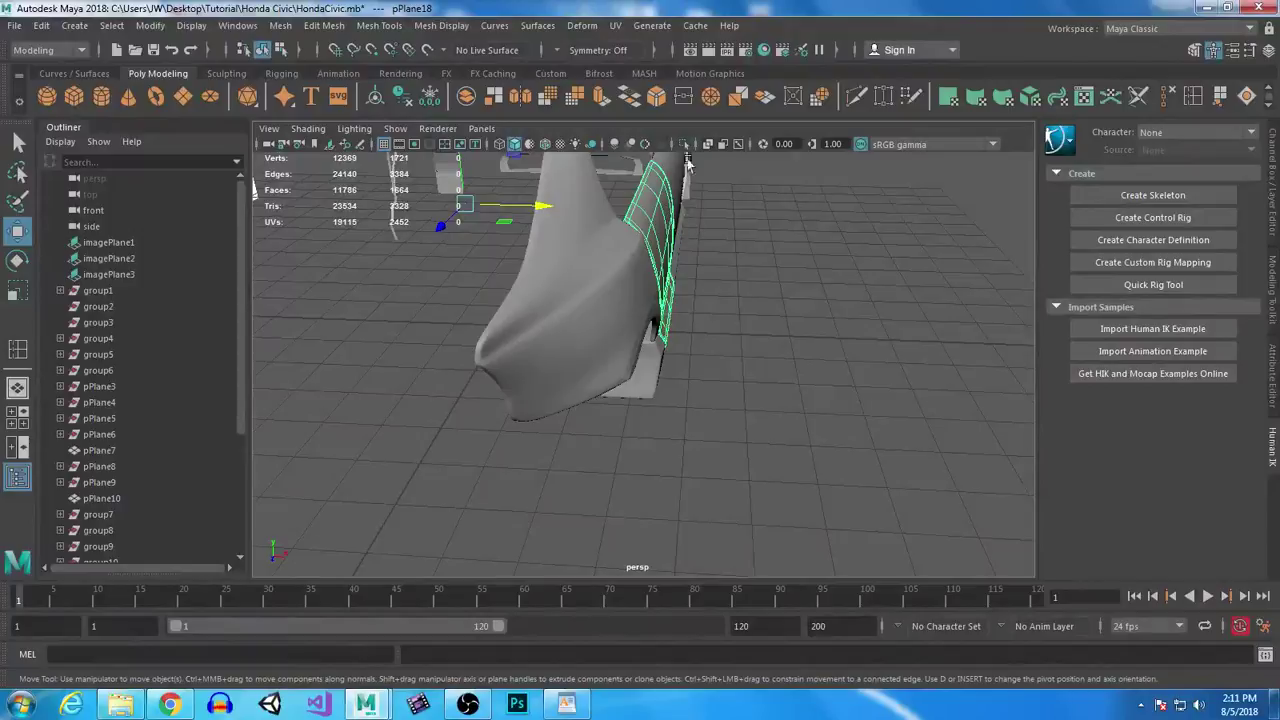
Step: Turn on the smooth preview for the front fender and deselect it
{"action": "left_click_drag", "start_coordinate": [746, 258], "coordinate": [656, 236], "text": "alt"}
{"action": "middle_click_drag", "start_coordinate": [738, 268], "coordinate": [610, 320], "text": "alt"}
{"action": "scroll", "coordinate": [791, 299], "scroll_direction": "up", "scroll_amount": 3}
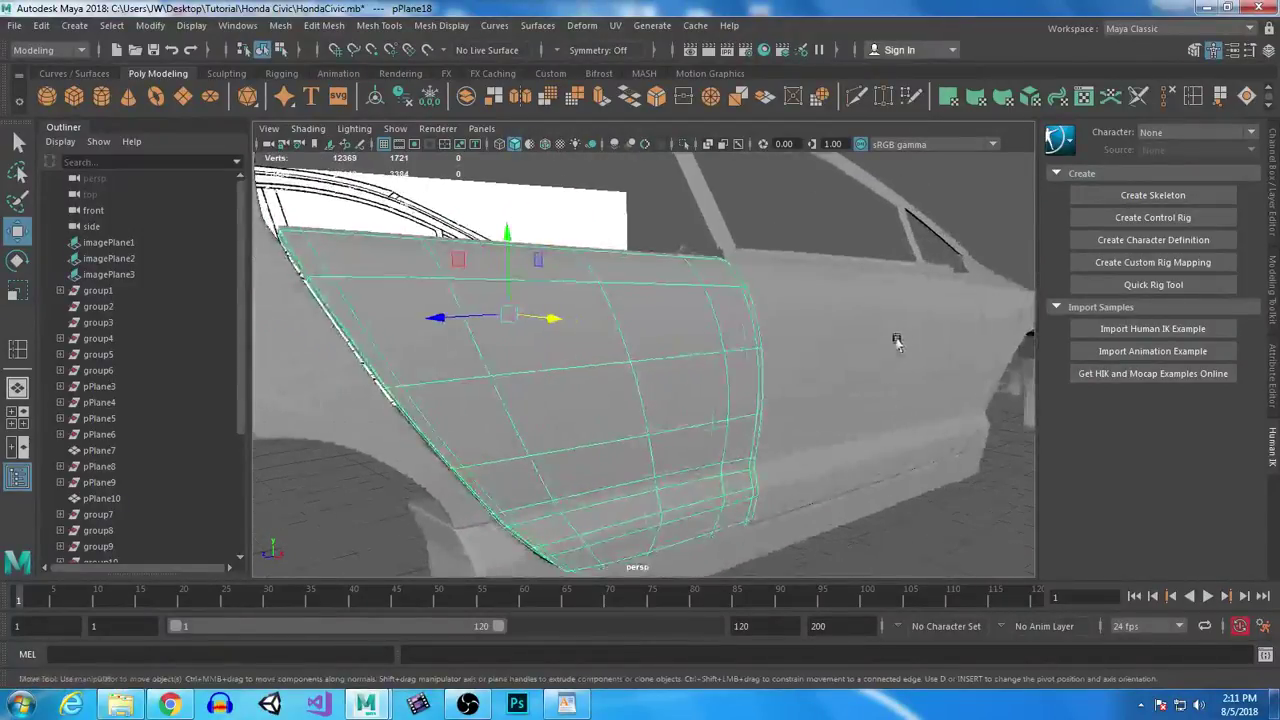
{"action": "middle_click_drag", "start_coordinate": [897, 340], "coordinate": [543, 478], "text": "alt"}
{"action": "left_click_drag", "start_coordinate": [945, 368], "coordinate": [846, 437], "text": "alt"}
{"action": "left_click", "coordinate": [911, 502]}
{"action": "left_click_drag", "start_coordinate": [911, 502], "coordinate": [690, 361], "text": "alt"}
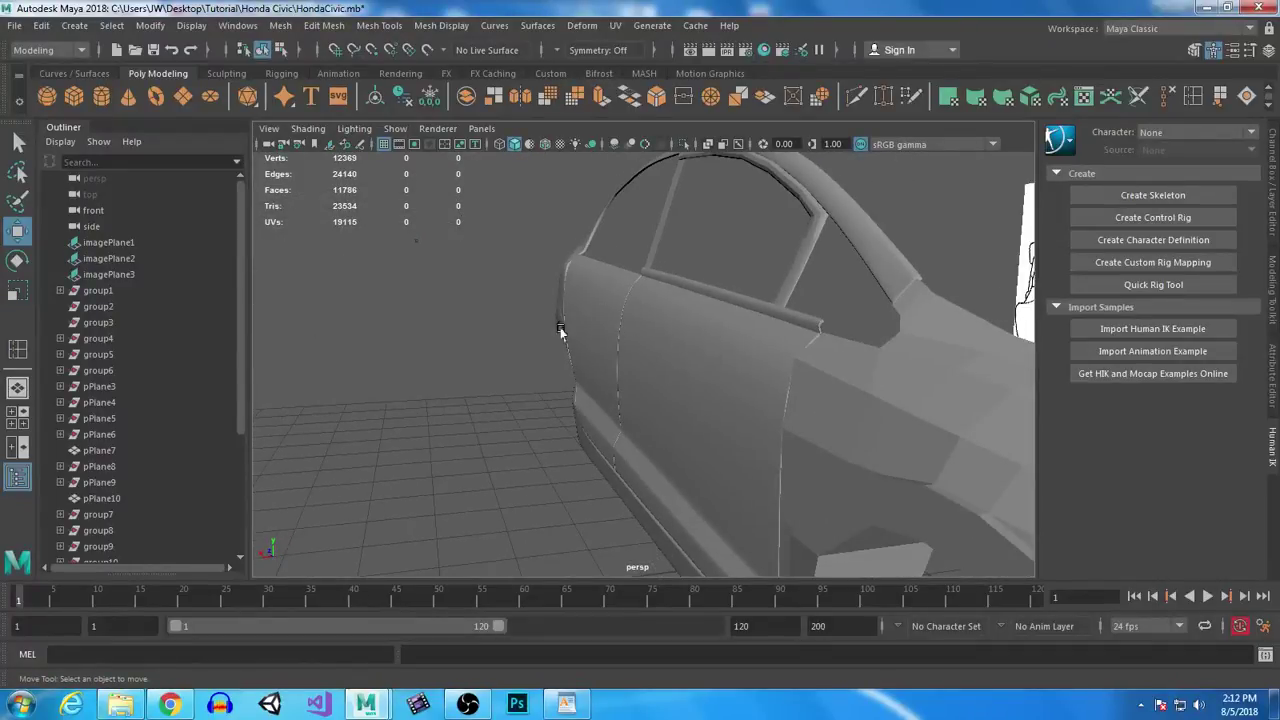
{"action": "left_click", "coordinate": [913, 380]}
{"action": "key", "text": "3"}
{"action": "left_click", "coordinate": [480, 545]}
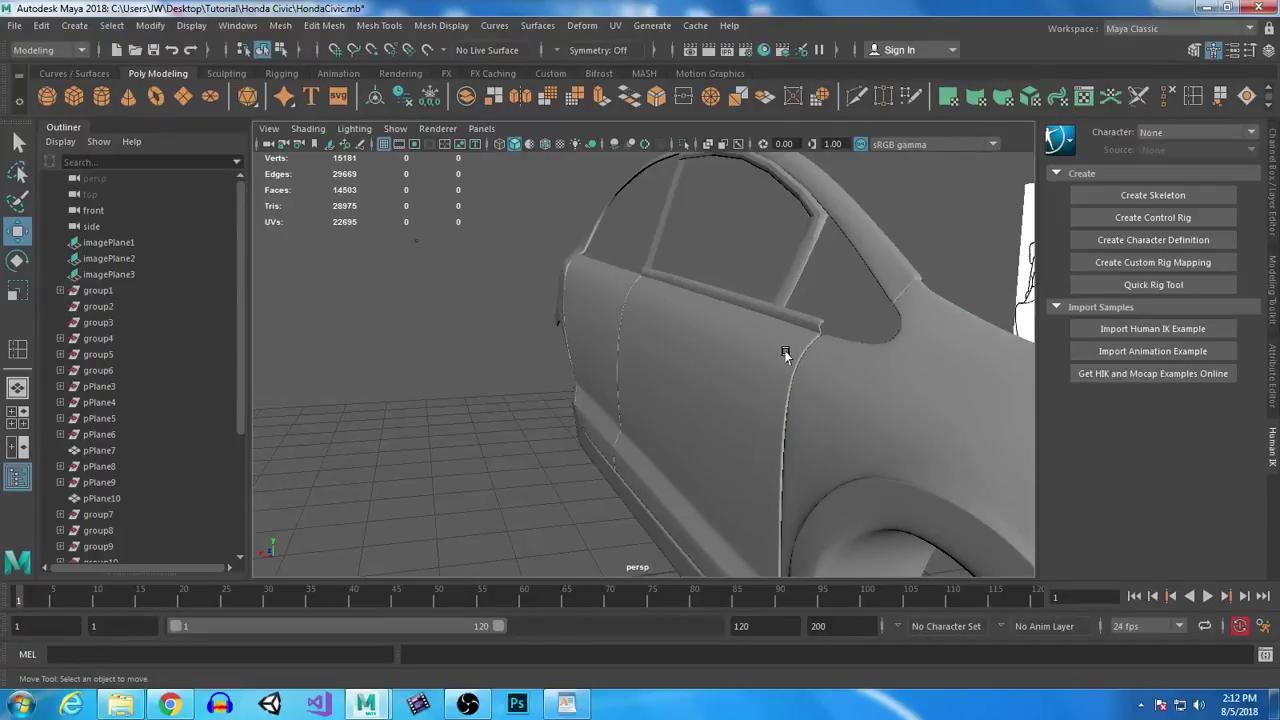
Step: Turn off the smooth preview of the rear door and the quarter panel
{"action": "left_click_drag", "start_coordinate": [683, 428], "coordinate": [834, 351], "text": "alt"}
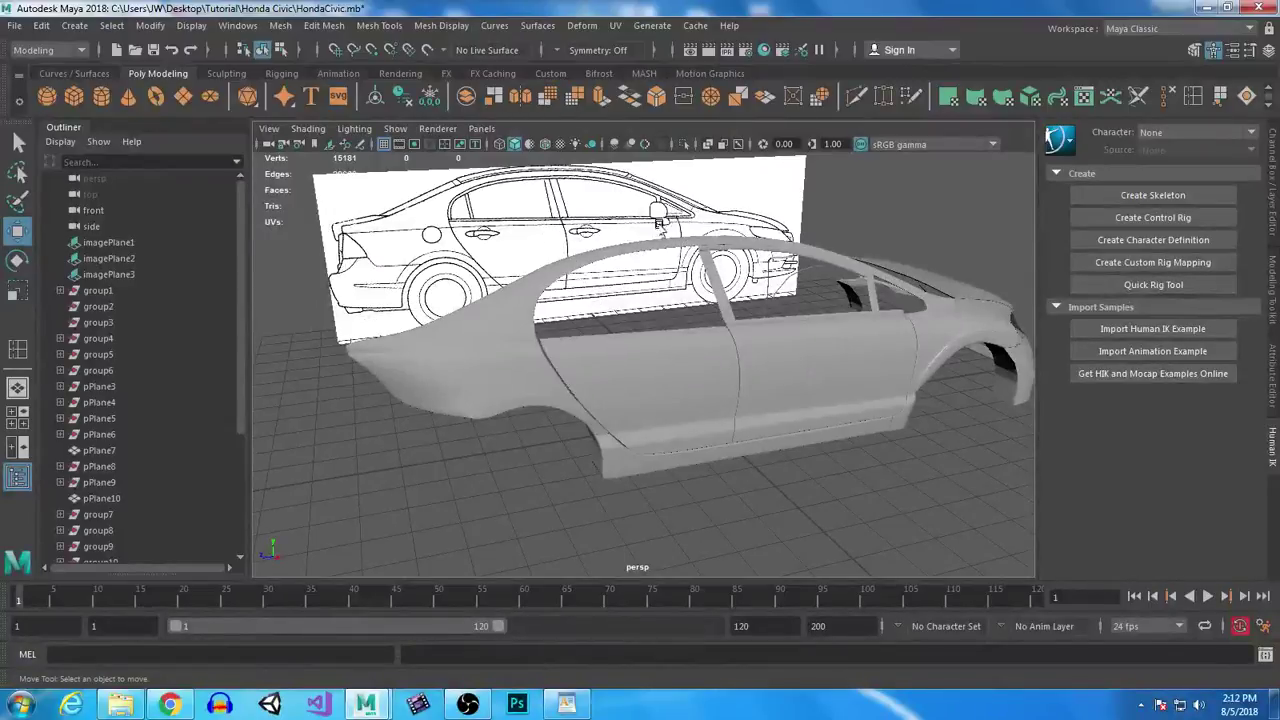
{"action": "left_click_drag", "start_coordinate": [921, 290], "coordinate": [908, 428], "text": "alt"}
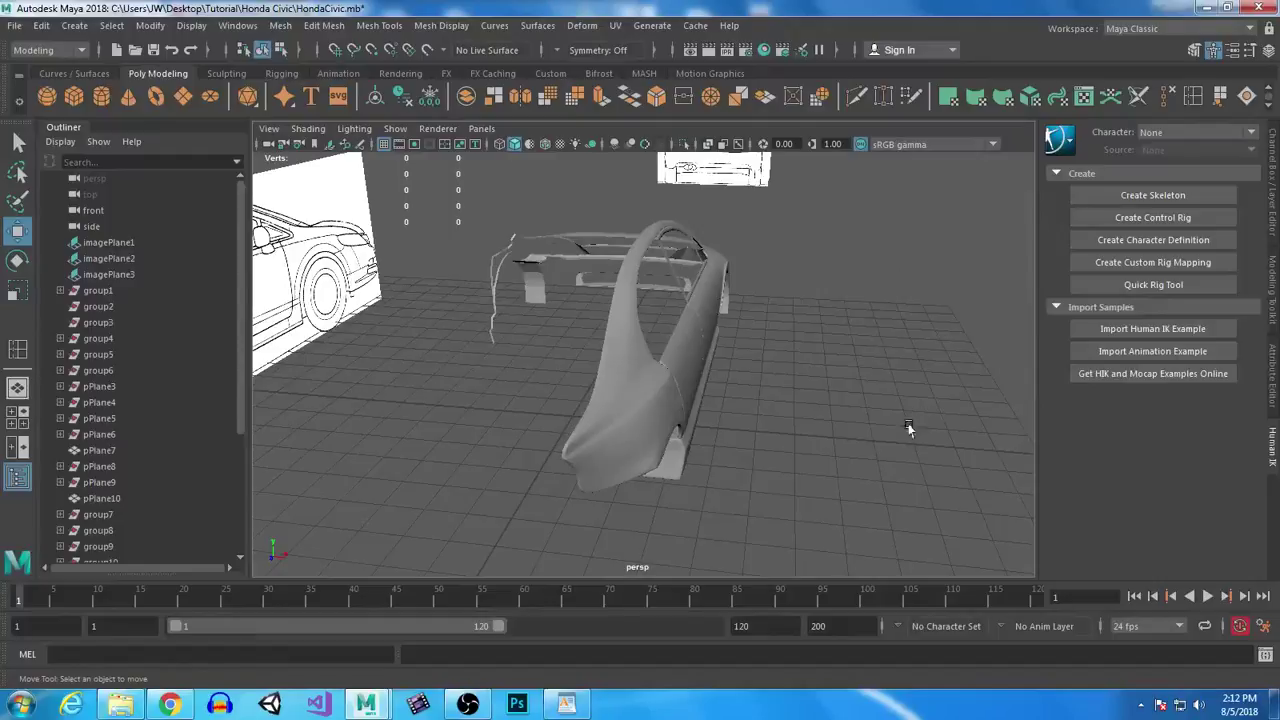
{"action": "left_click_drag", "start_coordinate": [831, 437], "coordinate": [562, 420], "text": "alt"}
{"action": "left_click", "coordinate": [569, 312]}
{"action": "middle_click_drag", "start_coordinate": [540, 331], "coordinate": [660, 335], "text": "alt"}
{"action": "right_click_drag", "start_coordinate": [660, 335], "coordinate": [760, 594], "text": "alt"}
{"action": "key", "text": "1"}
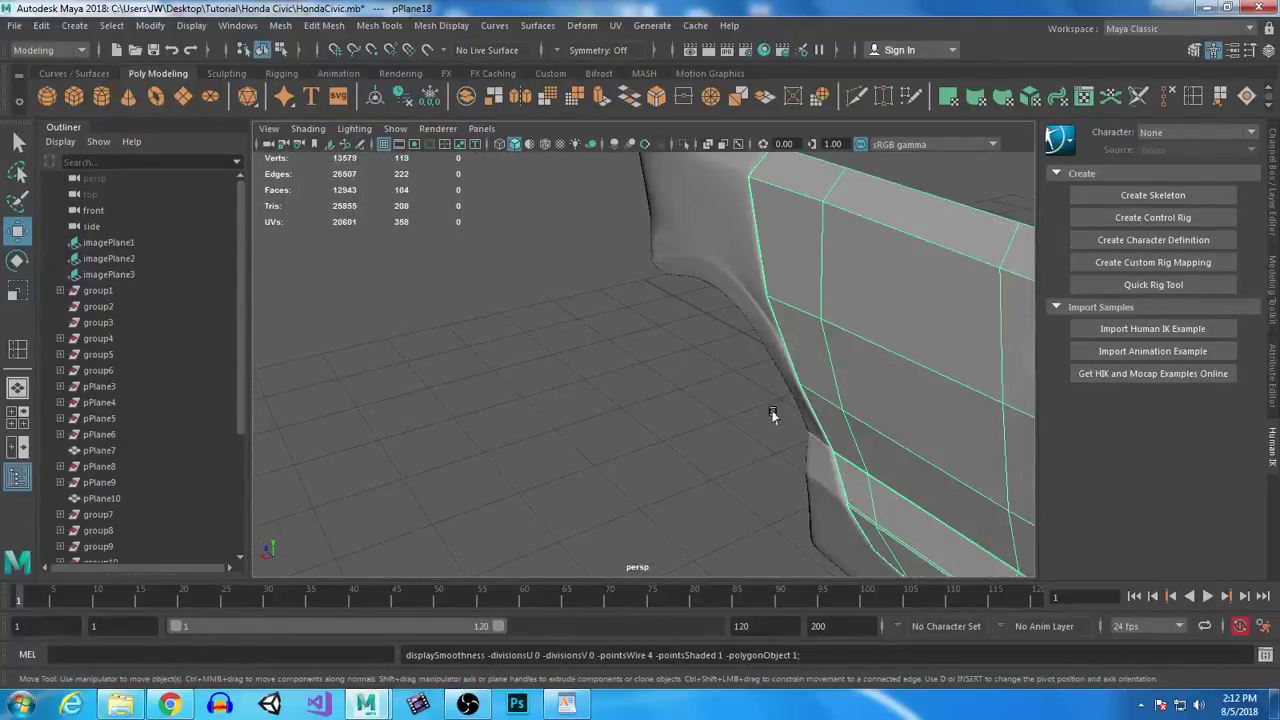
{"action": "middle_click_drag", "start_coordinate": [771, 414], "coordinate": [737, 574], "text": "alt"}
{"action": "left_click", "coordinate": [623, 263]}
{"action": "key", "text": "1"}
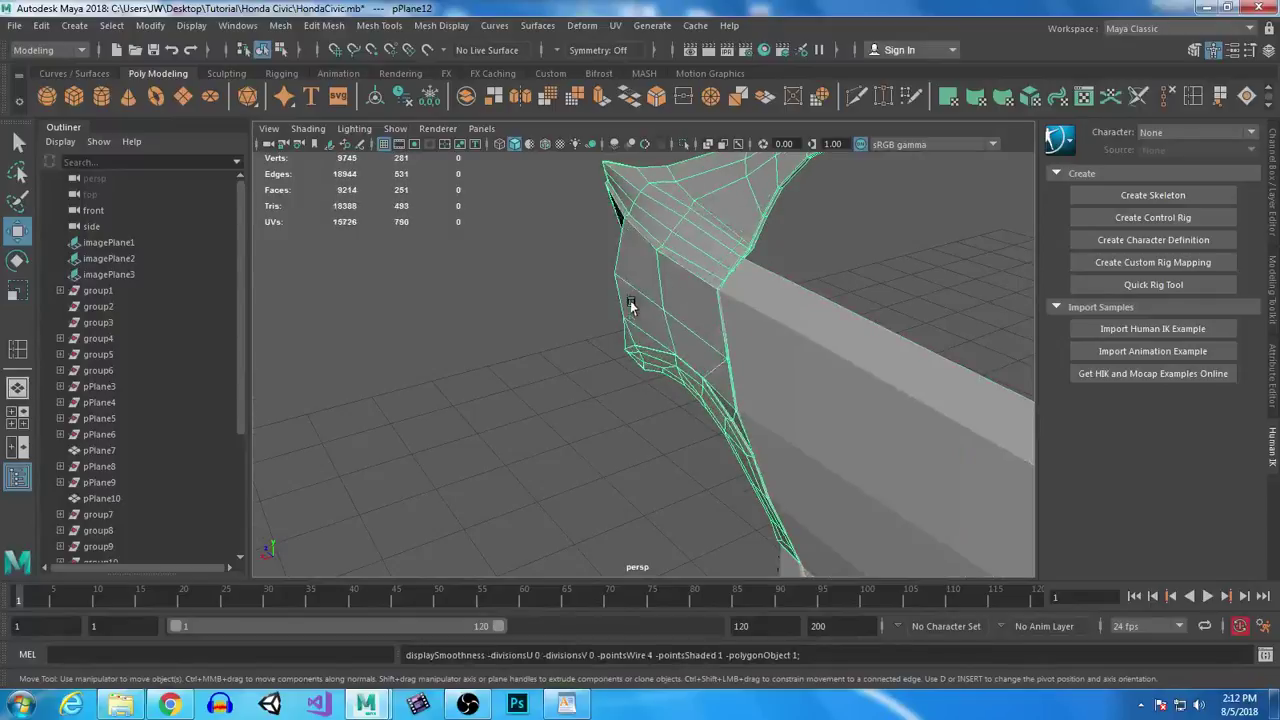
Step: Turn off the front door's smooth preview
{"action": "right_click_drag", "start_coordinate": [937, 435], "coordinate": [892, 460], "text": "alt"}
{"action": "middle_click_drag", "start_coordinate": [892, 460], "coordinate": [807, 374], "text": "alt"}
{"action": "left_click", "coordinate": [851, 510]}
{"action": "key", "text": "1"}
Step: Insert a horizontal edge loop on the rear door just below its upper crease
{"action": "left_click", "coordinate": [531, 507]}
{"action": "left_click_drag", "start_coordinate": [531, 507], "coordinate": [720, 458], "text": "alt"}
{"action": "left_click", "coordinate": [720, 458]}
{"action": "left_click_drag", "start_coordinate": [762, 512], "coordinate": [837, 421], "text": "alt"}
{"action": "key", "text": "f"}
{"action": "left_click", "coordinate": [1206, 100]}
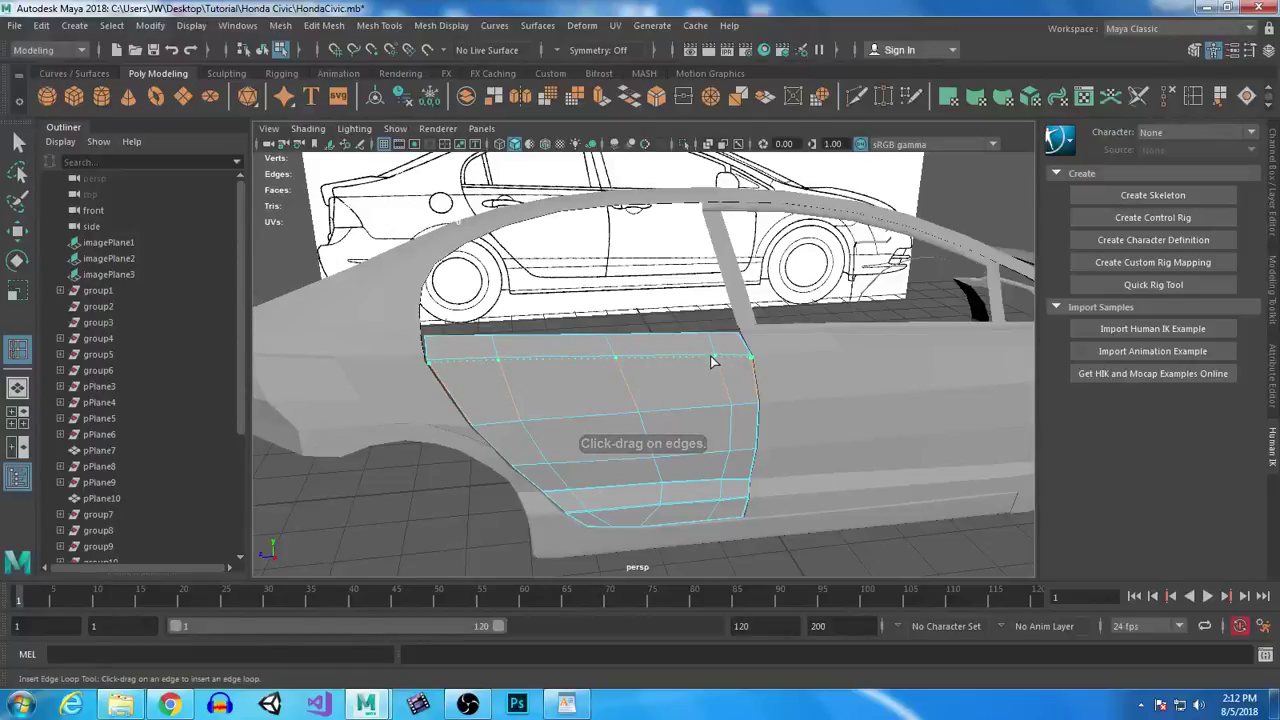
{"action": "left_click", "coordinate": [836, 388]}
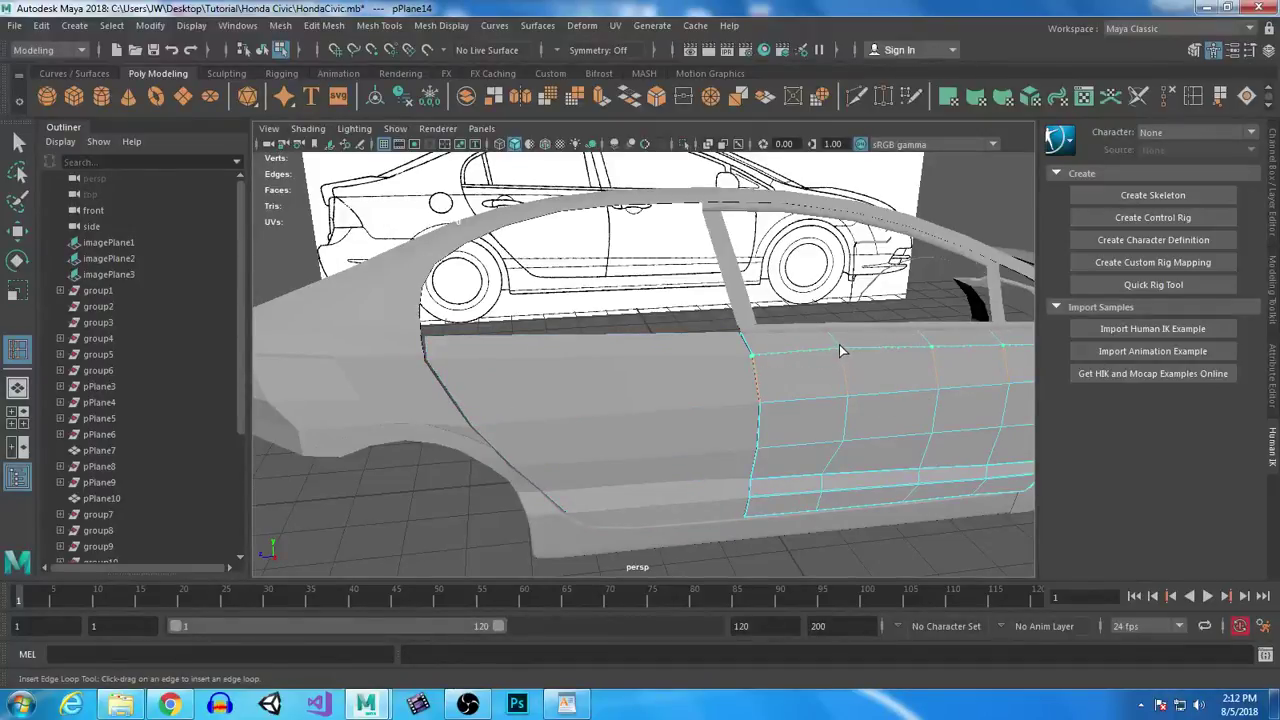
{"action": "left_click", "coordinate": [839, 350]}
{"action": "left_click_drag", "start_coordinate": [963, 425], "coordinate": [643, 354], "text": "alt"}
{"action": "right_click_drag", "start_coordinate": [643, 354], "coordinate": [743, 431], "text": "alt"}
{"action": "key", "text": "ctrl+z"}
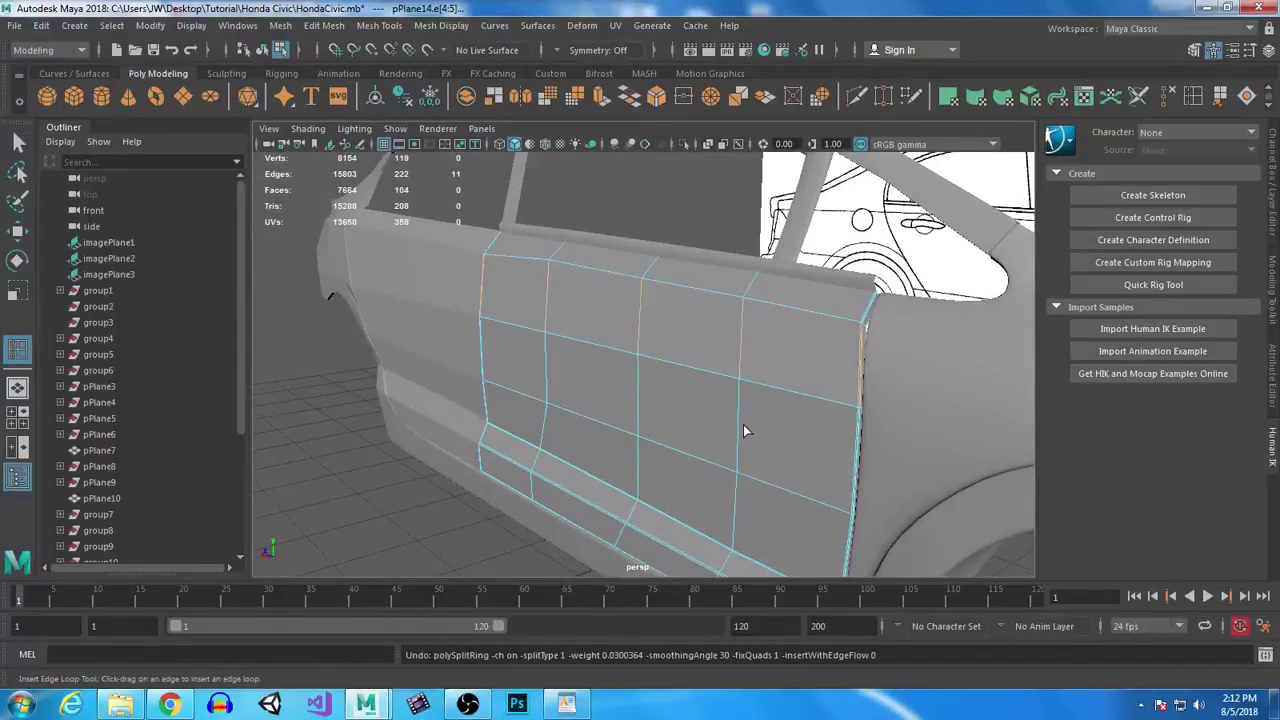
{"action": "key", "text": "ctrl+z"}
Step: Insert a horizontal edge loop on the front door just below its upper crease
{"action": "left_click_drag", "start_coordinate": [743, 431], "coordinate": [400, 418], "text": "alt"}
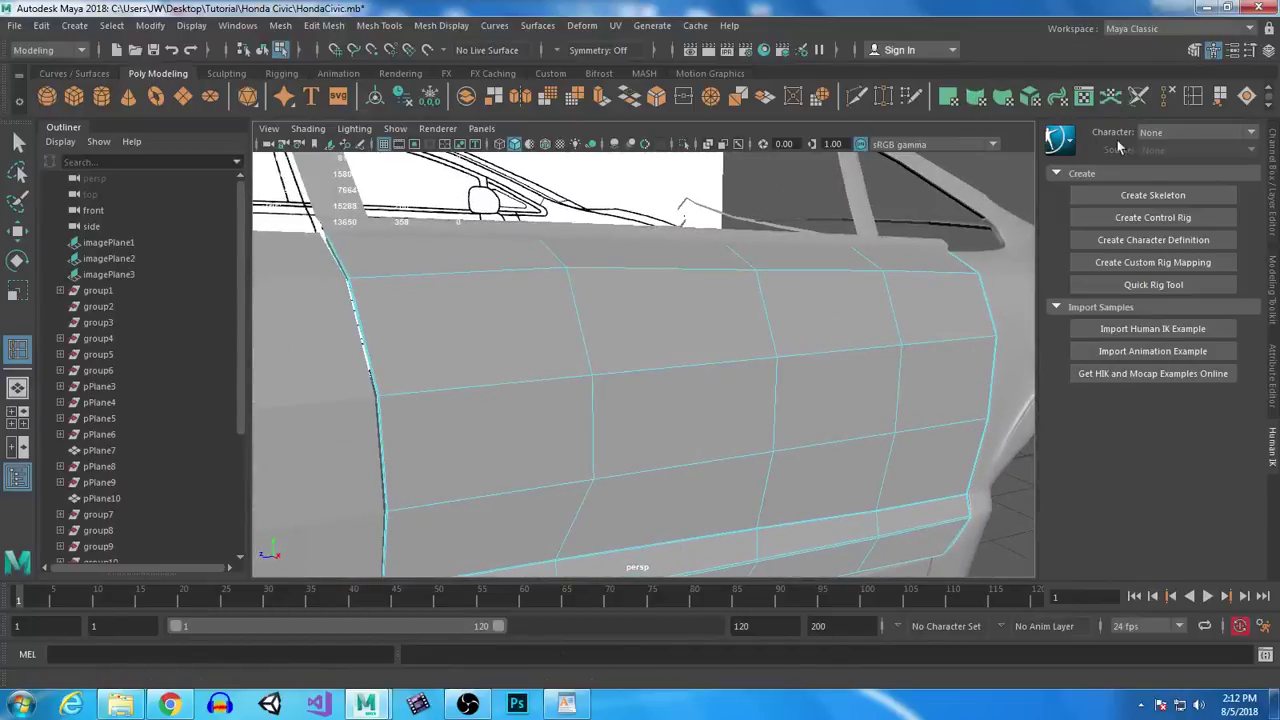
{"action": "left_click", "coordinate": [1193, 95]}
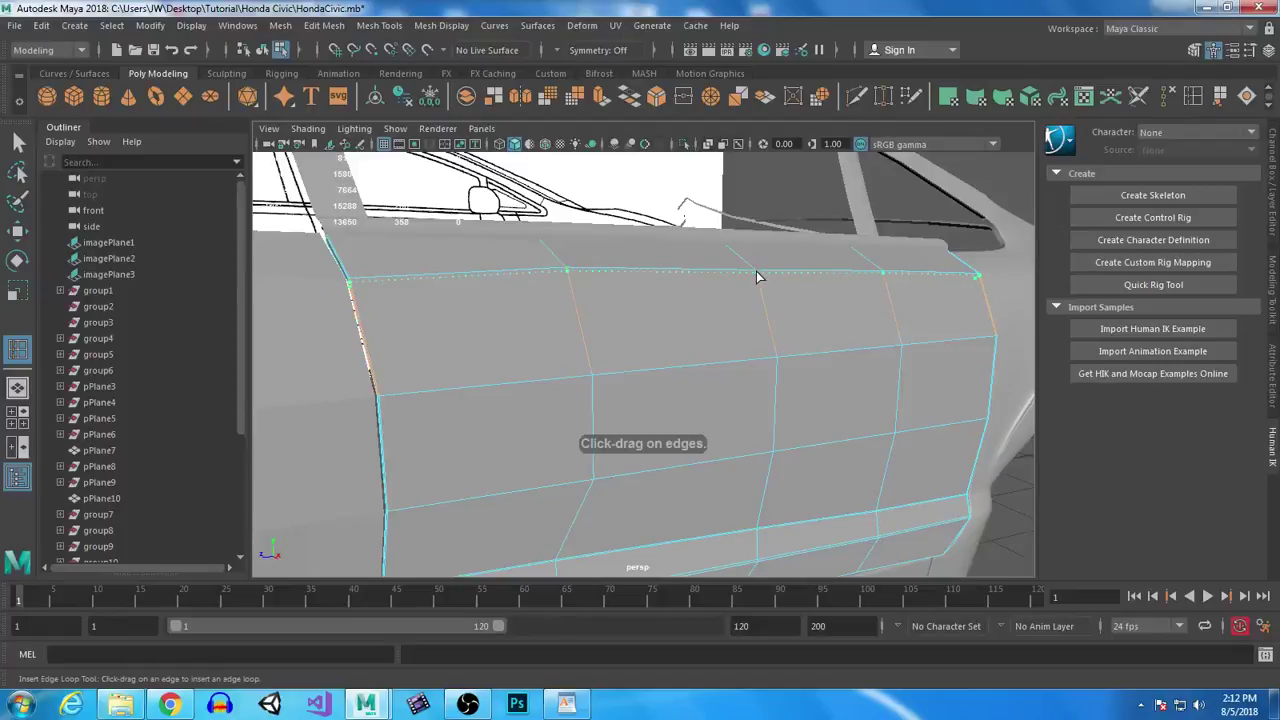
{"action": "left_click_drag", "start_coordinate": [757, 271], "coordinate": [757, 271]}
{"action": "left_click_drag", "start_coordinate": [406, 292], "coordinate": [560, 307], "text": "alt"}
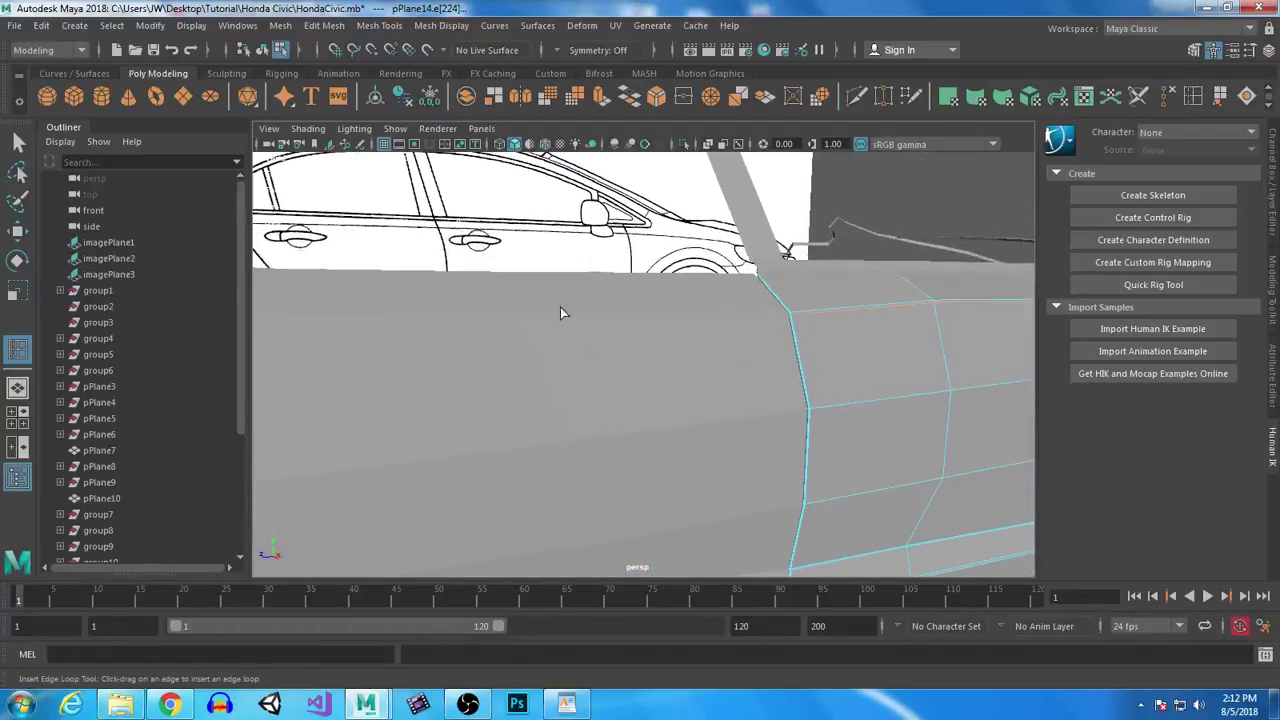
Step: Select the rear door and the front door in object mode and examine how their upper crease loops meet at the seam
{"action": "left_click", "coordinate": [18, 143]}
{"action": "left_click_drag", "start_coordinate": [582, 455], "coordinate": [650, 386], "text": "alt"}
{"action": "left_click", "coordinate": [649, 385]}
{"action": "right_click_drag", "start_coordinate": [689, 360], "coordinate": [768, 219]}
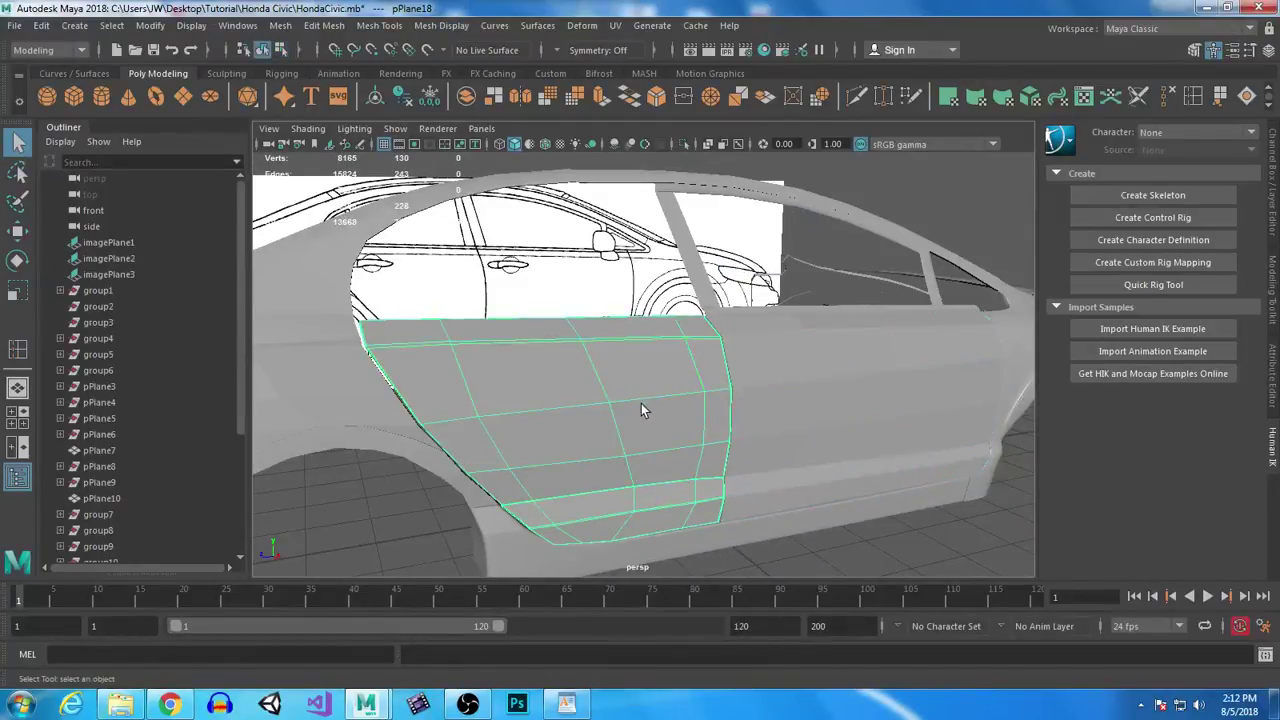
{"action": "left_click", "coordinate": [838, 378]}
{"action": "left_click_drag", "start_coordinate": [838, 378], "coordinate": [794, 428], "text": "alt"}
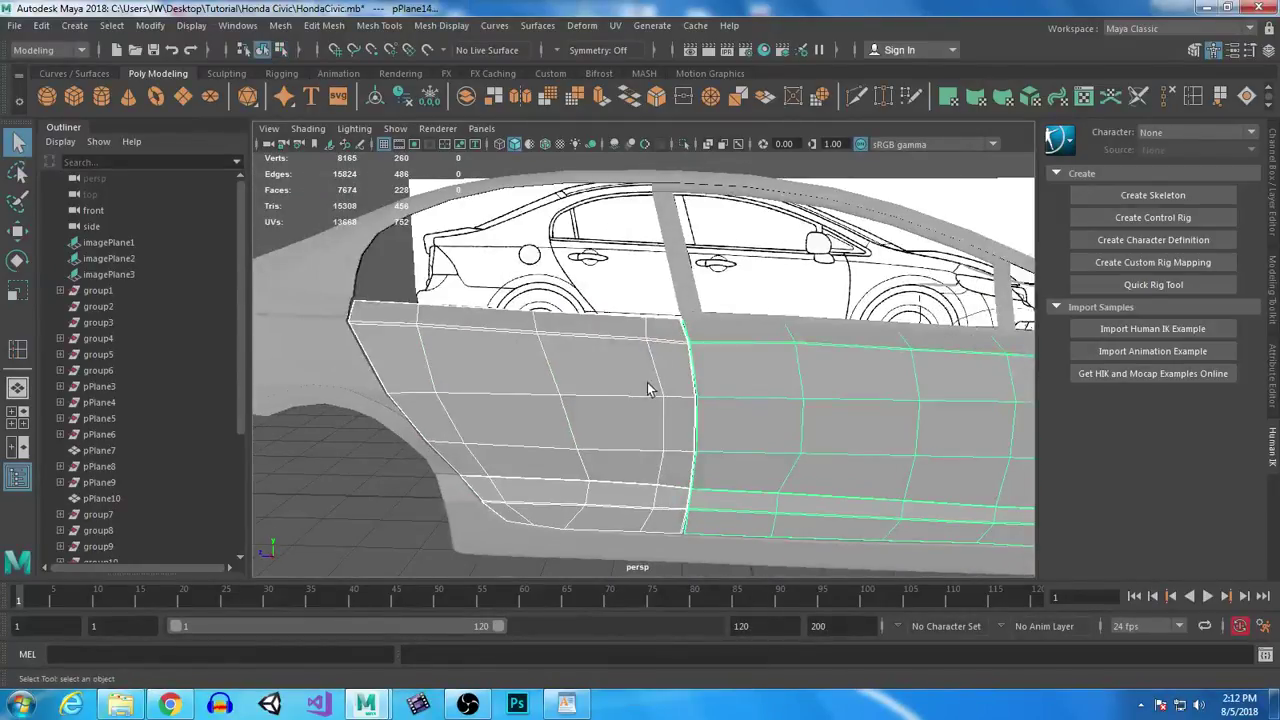
{"action": "right_click_drag", "start_coordinate": [596, 303], "coordinate": [686, 327], "text": "alt"}
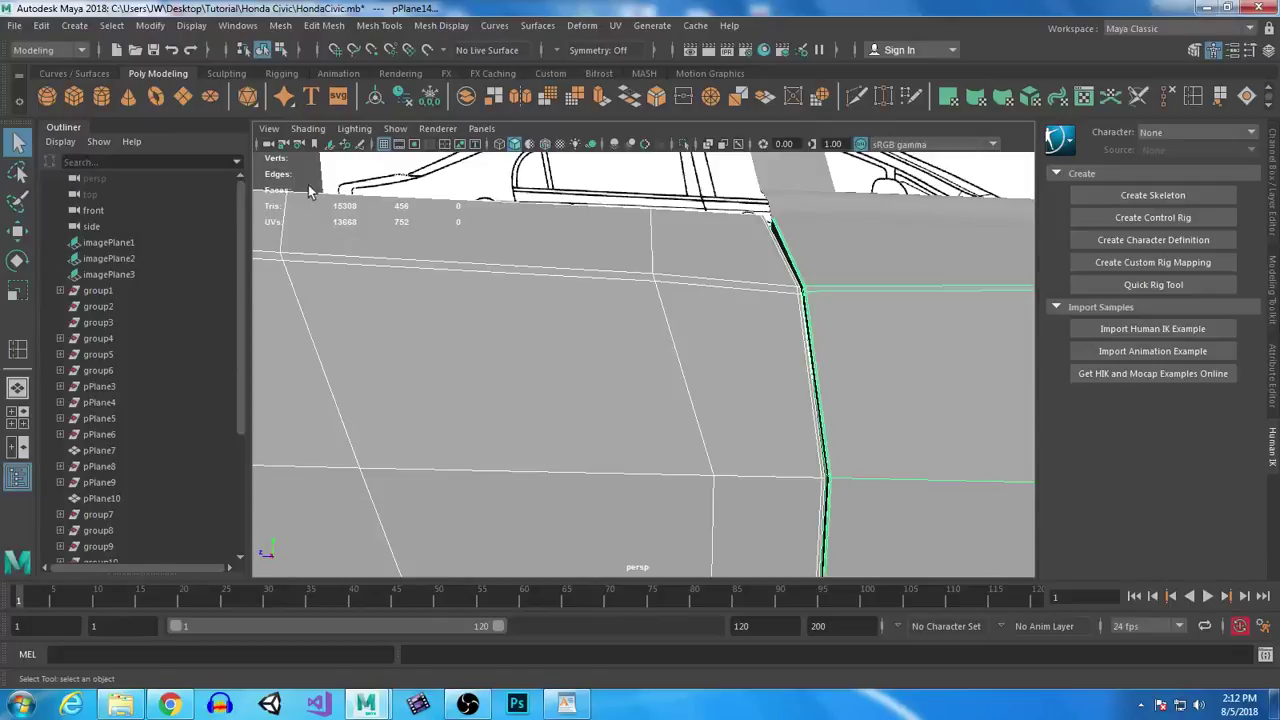
Step: Set the Move tool's axis orientation to Normal
{"action": "double_click", "coordinate": [18, 231]}
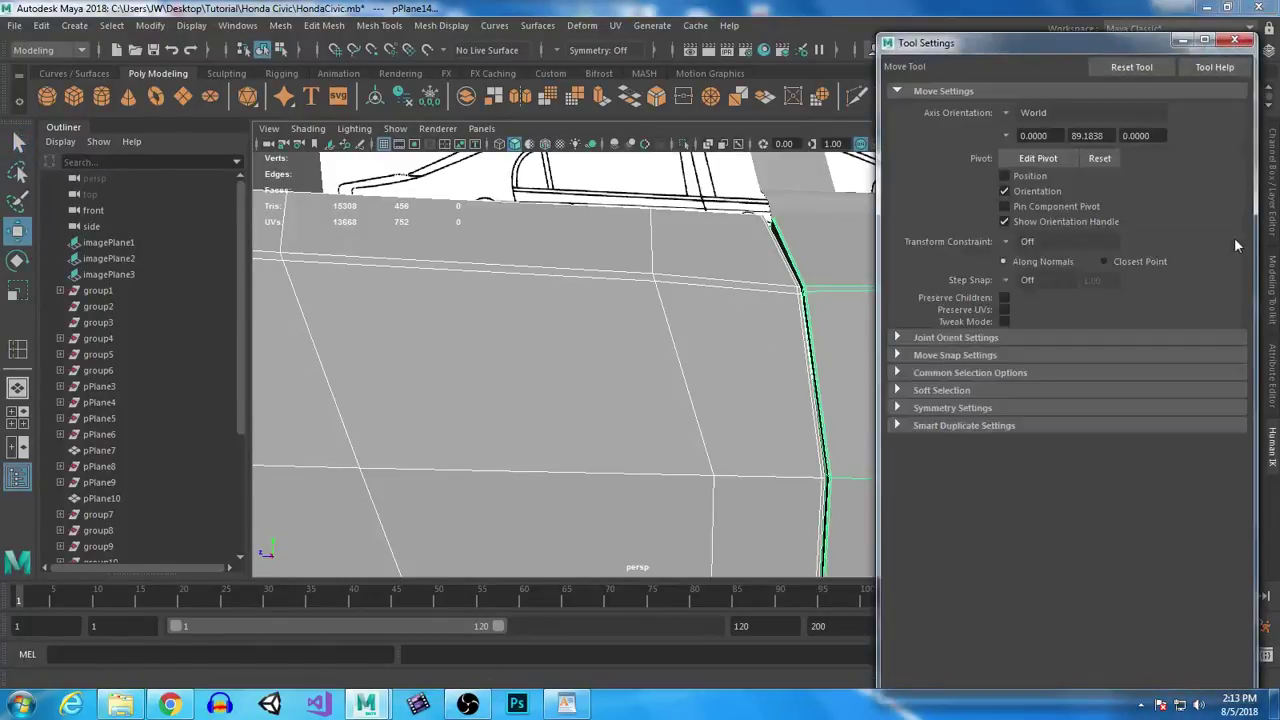
{"action": "left_click", "coordinate": [1007, 112]}
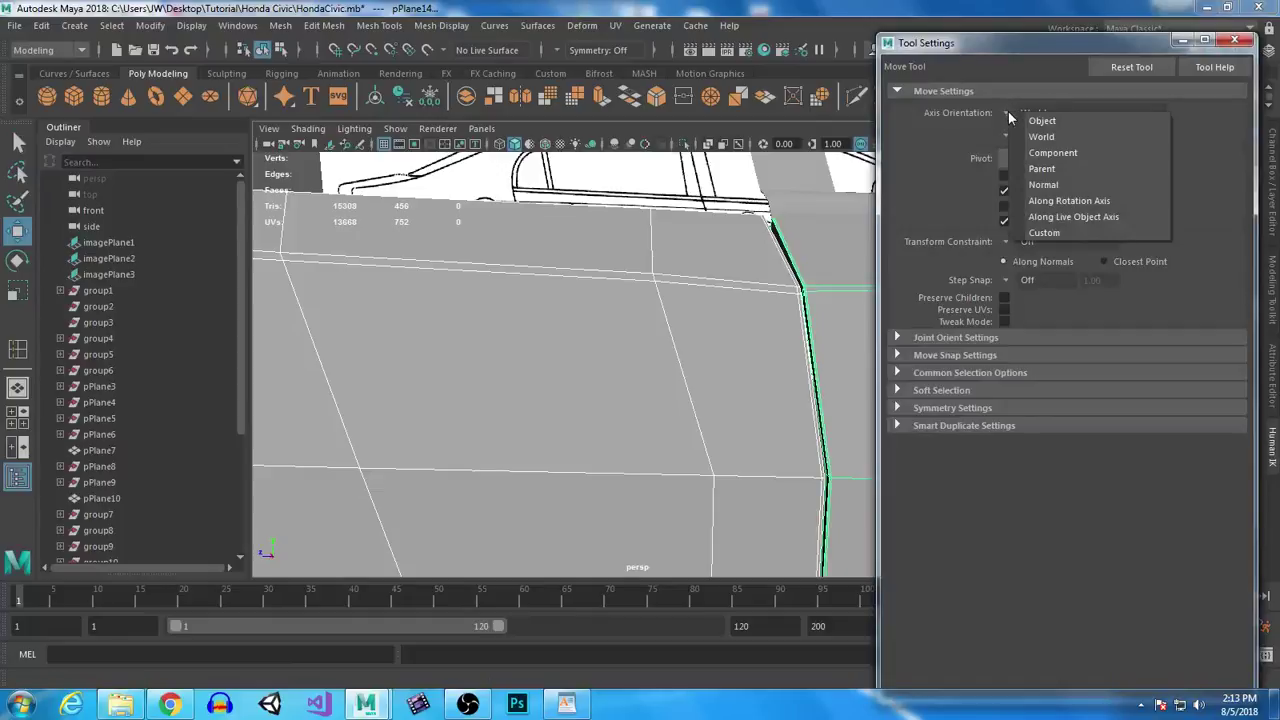
{"action": "left_click", "coordinate": [1043, 184]}
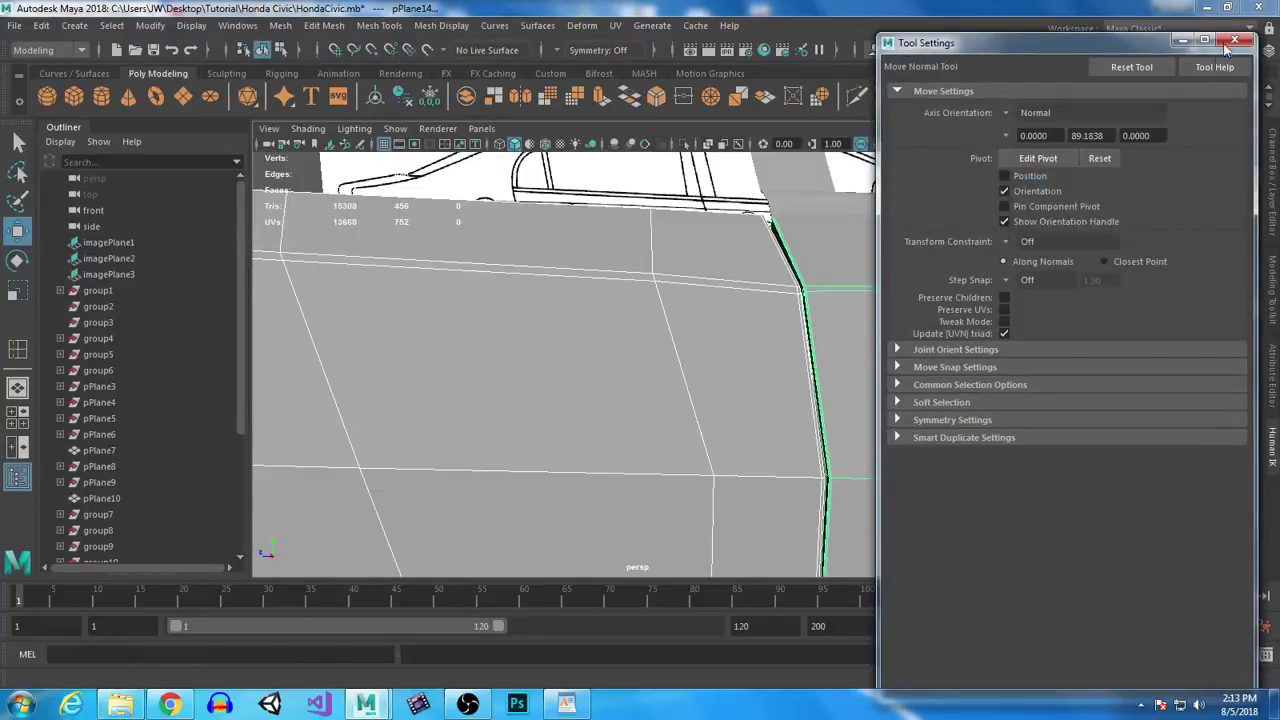
{"action": "left_click", "coordinate": [1183, 40]}
Step: Select the edge loop below the rear door's upper crease and keep only its four edges at the front end
{"action": "right_click_drag", "start_coordinate": [728, 297], "coordinate": [724, 240]}
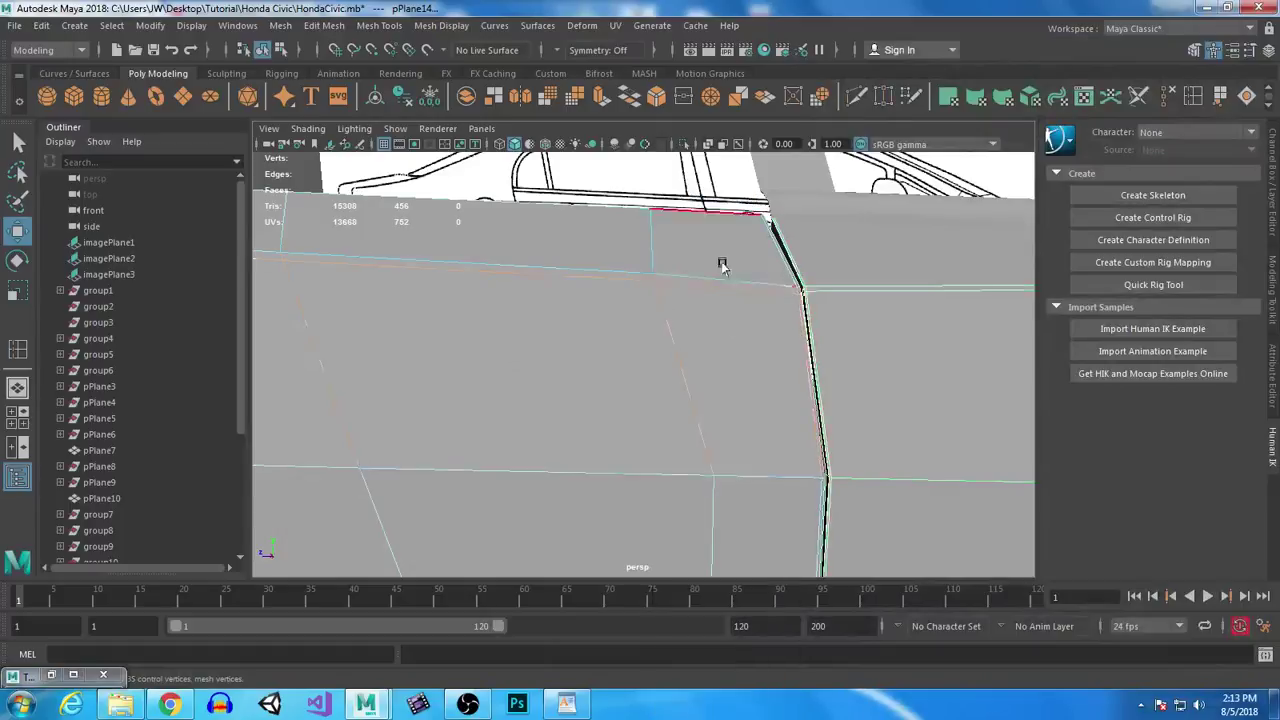
{"action": "left_click", "coordinate": [801, 414]}
{"action": "left_click_drag", "start_coordinate": [801, 414], "coordinate": [637, 326], "text": "alt"}
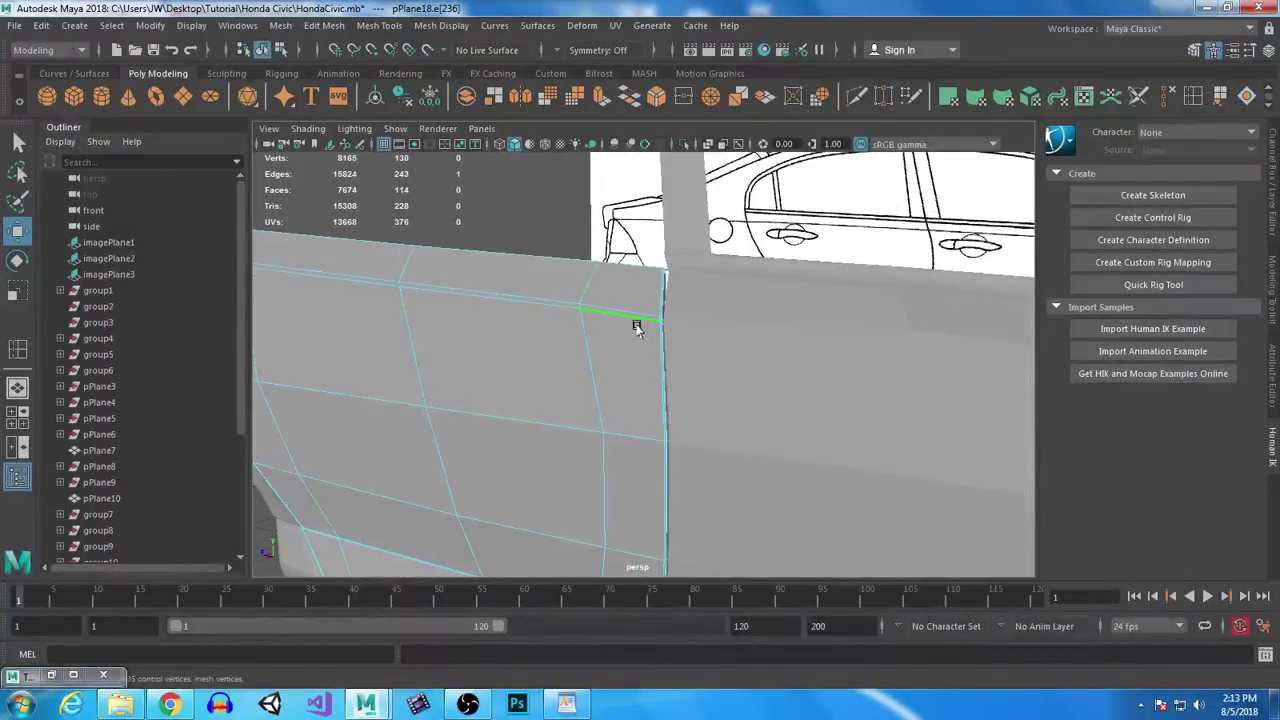
{"action": "right_click_drag", "start_coordinate": [496, 363], "coordinate": [364, 241], "text": "alt"}
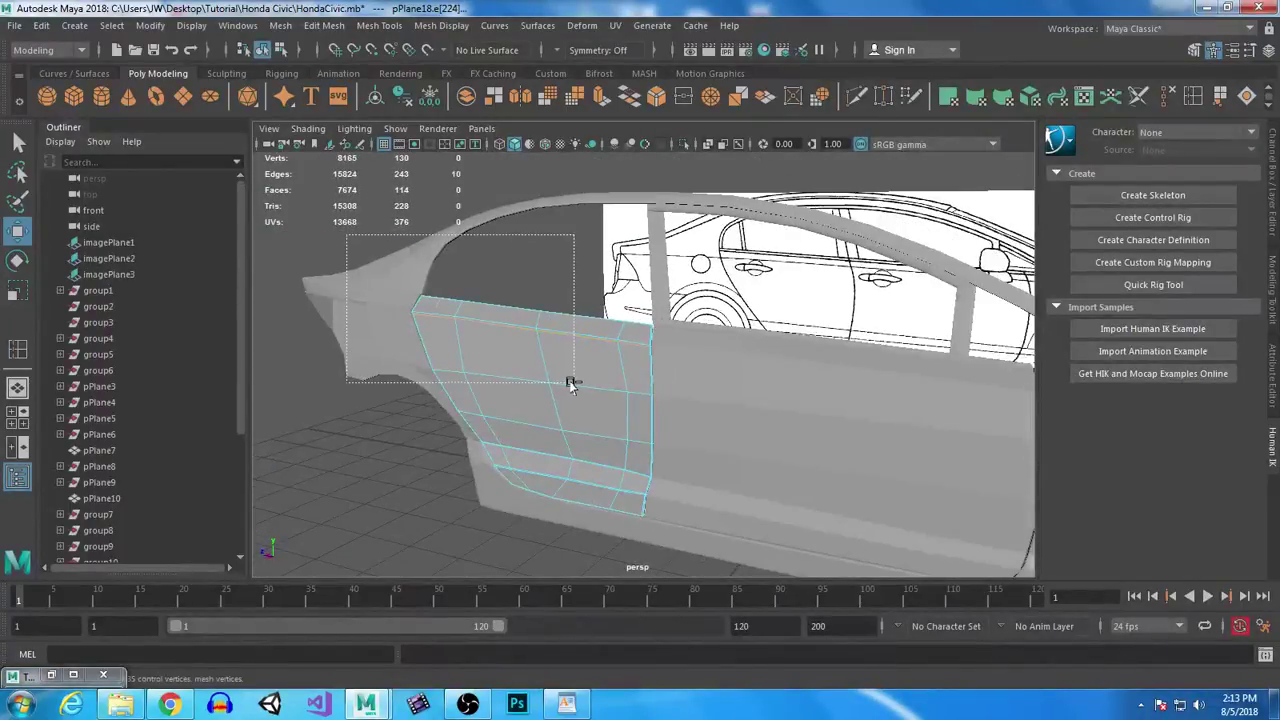
{"action": "left_click_drag", "start_coordinate": [570, 382], "coordinate": [574, 382], "text": "ctrl"}
{"action": "right_click_drag", "start_coordinate": [574, 382], "coordinate": [754, 517], "text": "alt"}
{"action": "mouse_move", "coordinate": [575, 378]}
{"action": "left_mouse_down", "text": "alt"}
{"action": "mouse_move", "coordinate": [666, 414]}
{"action": "mouse_move", "coordinate": [640, 406]}
{"action": "mouse_move", "coordinate": [640, 429]}
{"action": "mouse_move", "coordinate": [607, 416]}
{"action": "mouse_move", "coordinate": [657, 446]}
{"action": "mouse_move", "coordinate": [808, 443]}
{"action": "left_mouse_up", "text": "alt"}
{"action": "right_click_drag", "start_coordinate": [843, 461], "coordinate": [643, 294], "text": "alt"}
{"action": "left_click_drag", "start_coordinate": [697, 390], "coordinate": [532, 272], "text": "alt"}
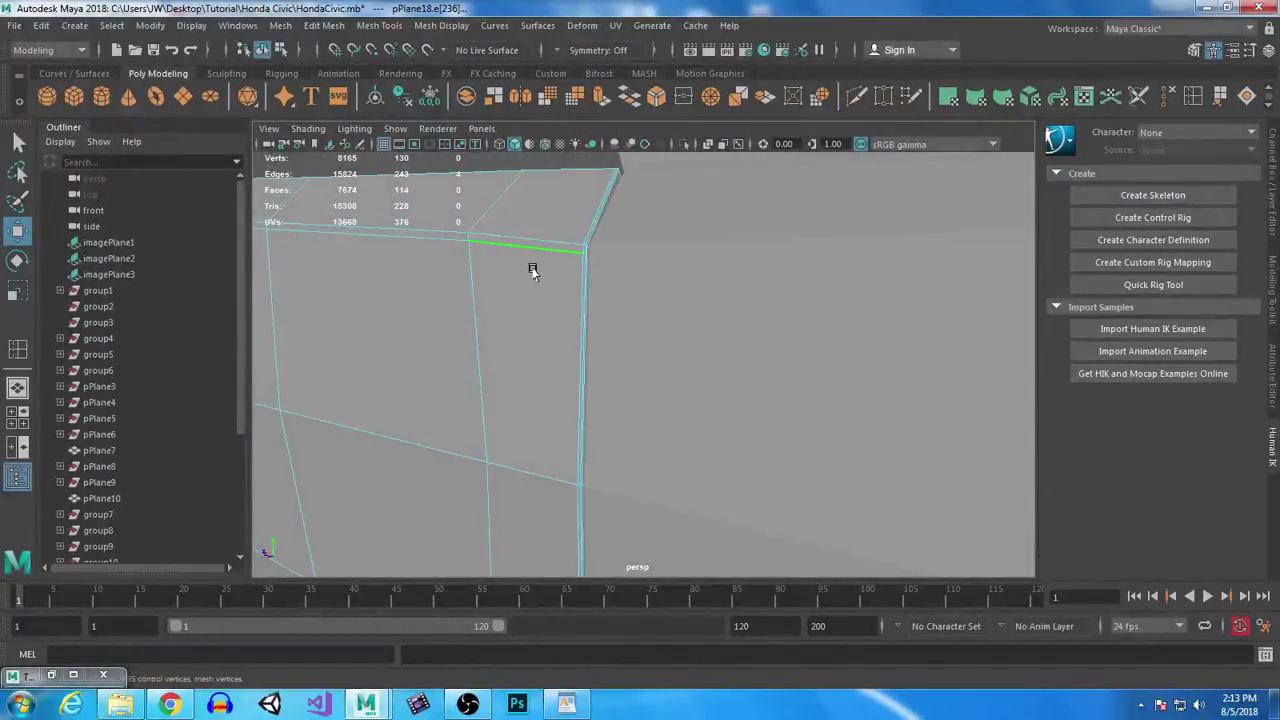
{"action": "left_click", "coordinate": [534, 252]}
{"action": "key", "text": "ctrl+z"}
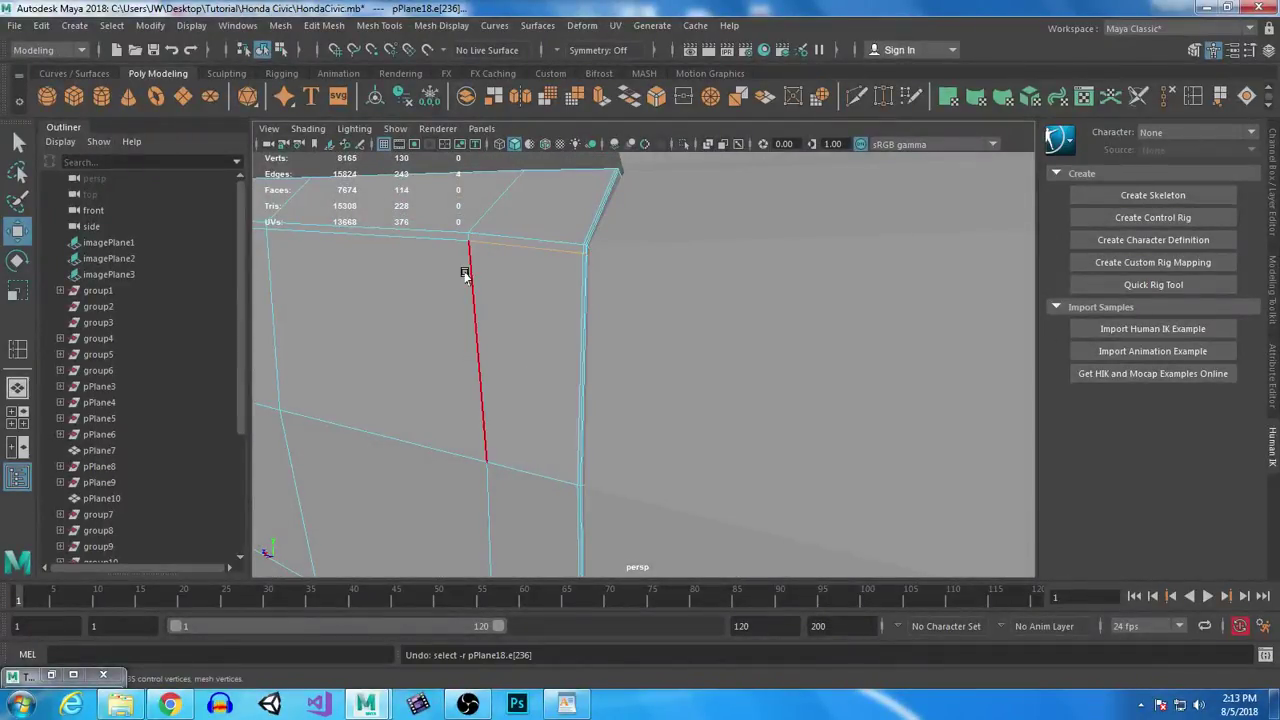
Step: Try moving the selected rear door edges with the Move tool's axis orientation set to Object, and undo the move
{"action": "double_click", "coordinate": [18, 232]}
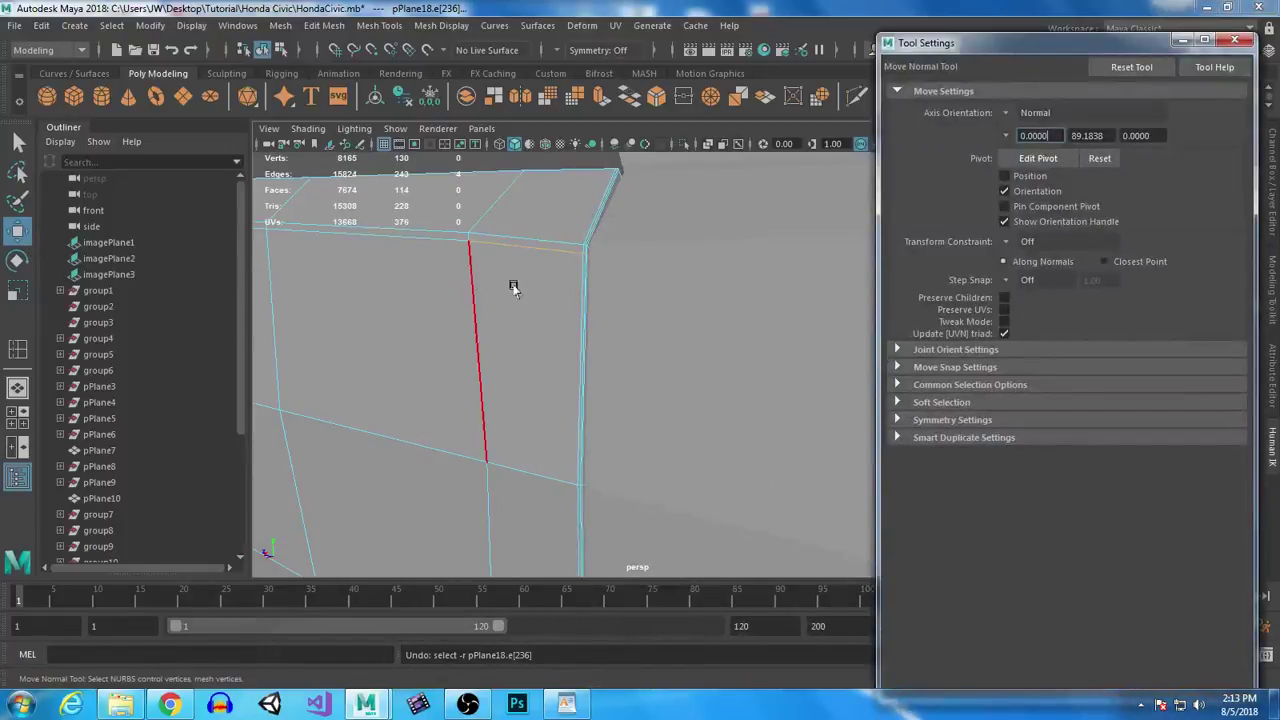
{"action": "right_click_drag", "start_coordinate": [513, 288], "coordinate": [471, 286], "text": "alt"}
{"action": "key", "text": "r"}
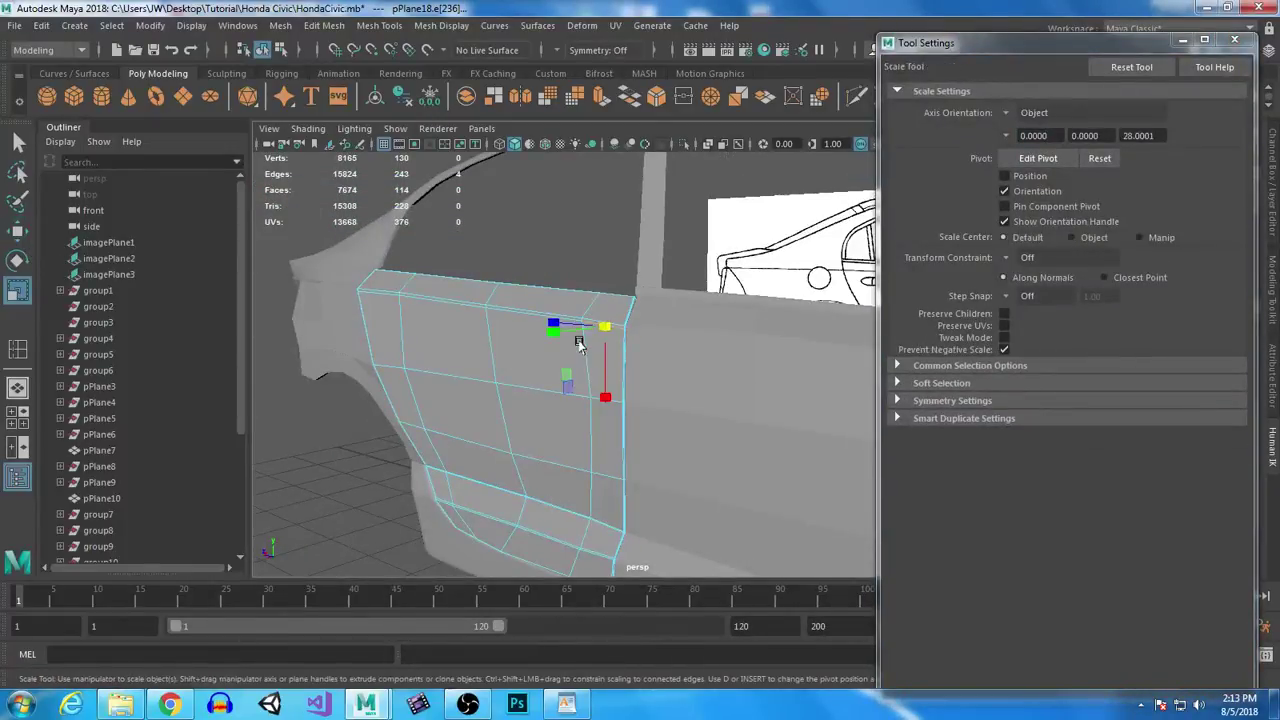
{"action": "key", "text": "w"}
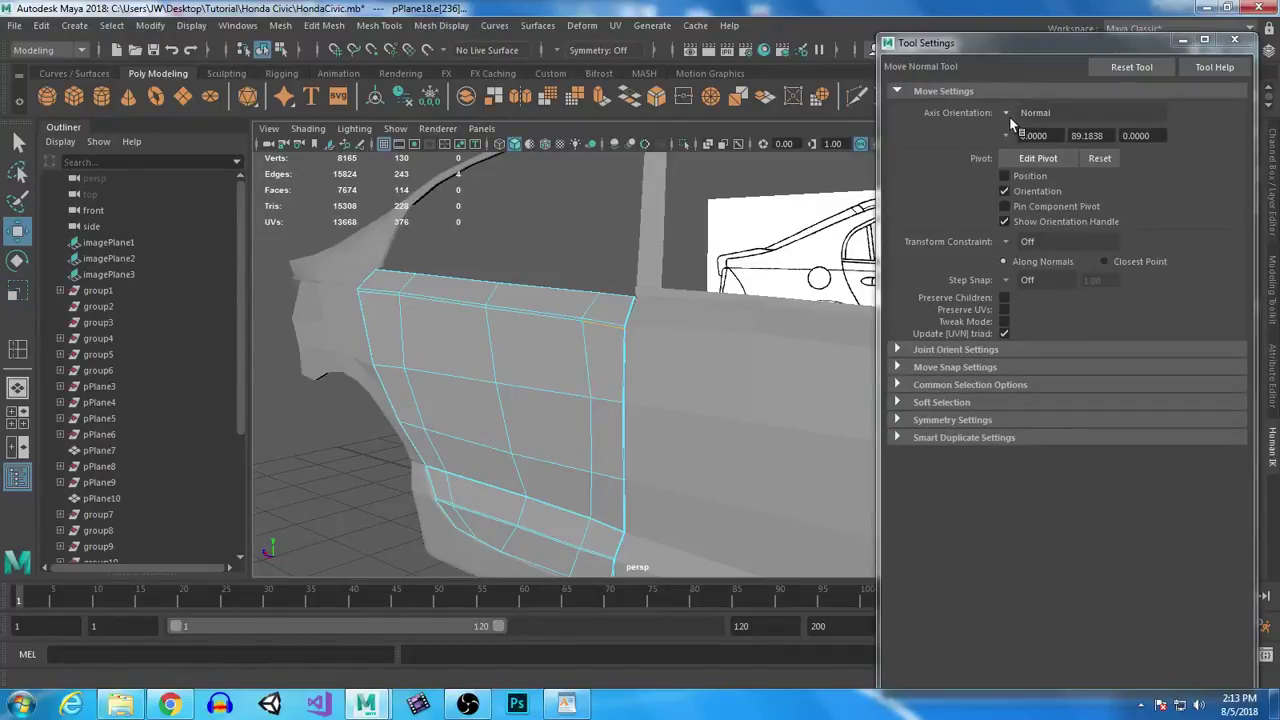
{"action": "right_click_drag", "start_coordinate": [650, 420], "coordinate": [289, 179], "text": "alt"}
{"action": "left_click_drag", "start_coordinate": [707, 349], "coordinate": [491, 377], "text": "alt"}
{"action": "right_click_drag", "start_coordinate": [491, 377], "coordinate": [780, 555], "text": "alt"}
{"action": "left_click_drag", "start_coordinate": [587, 440], "coordinate": [722, 355], "text": "alt"}
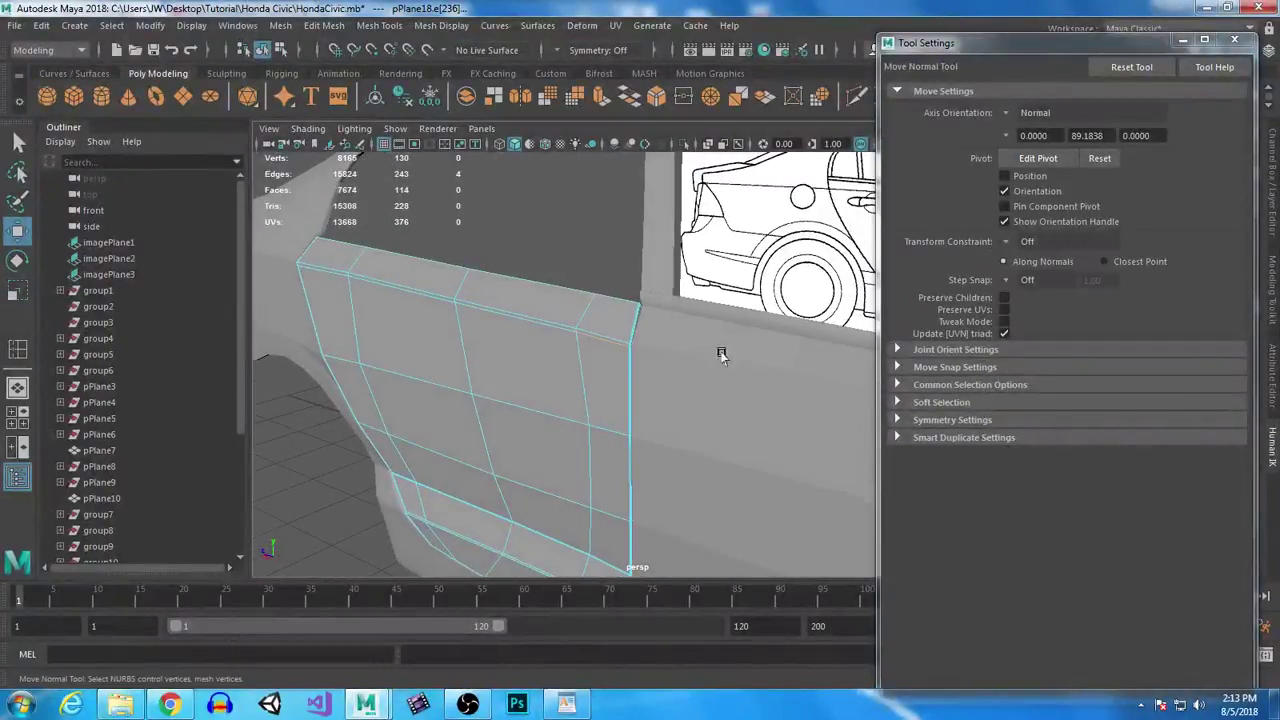
{"action": "left_click", "coordinate": [1006, 112]}
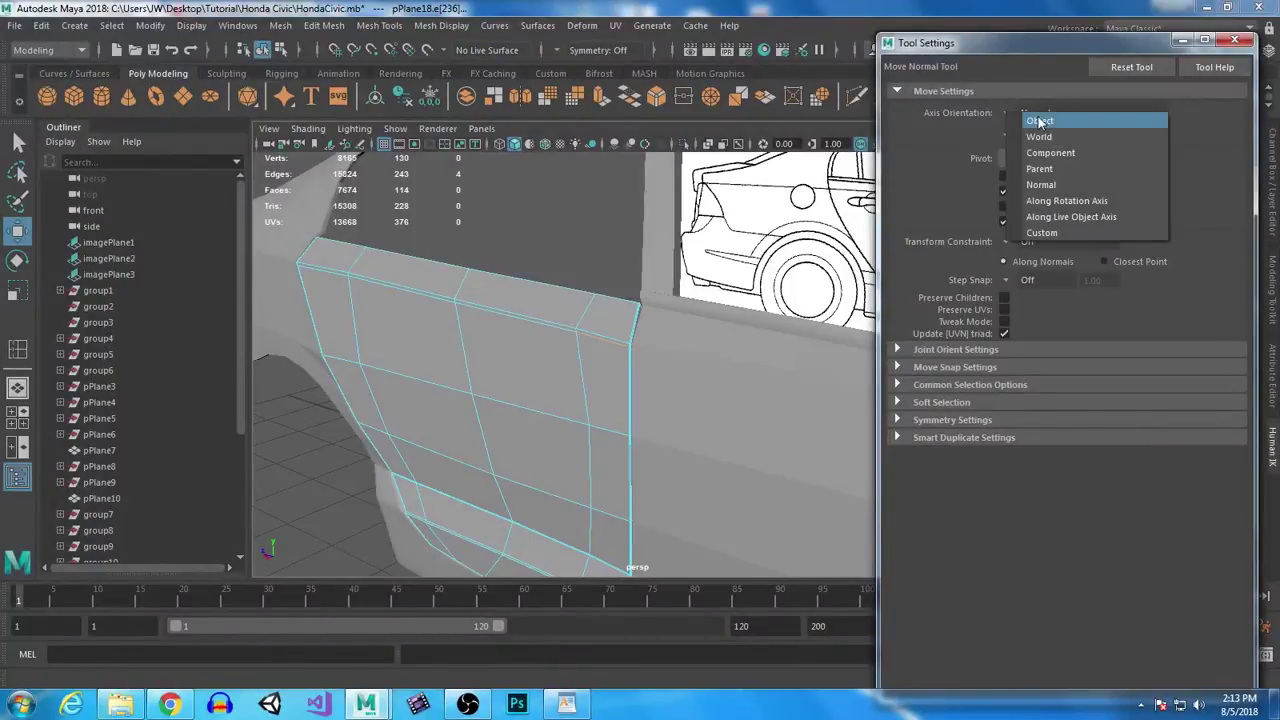
{"action": "left_click", "coordinate": [1040, 121]}
{"action": "left_click_drag", "start_coordinate": [691, 363], "coordinate": [557, 413], "text": "alt"}
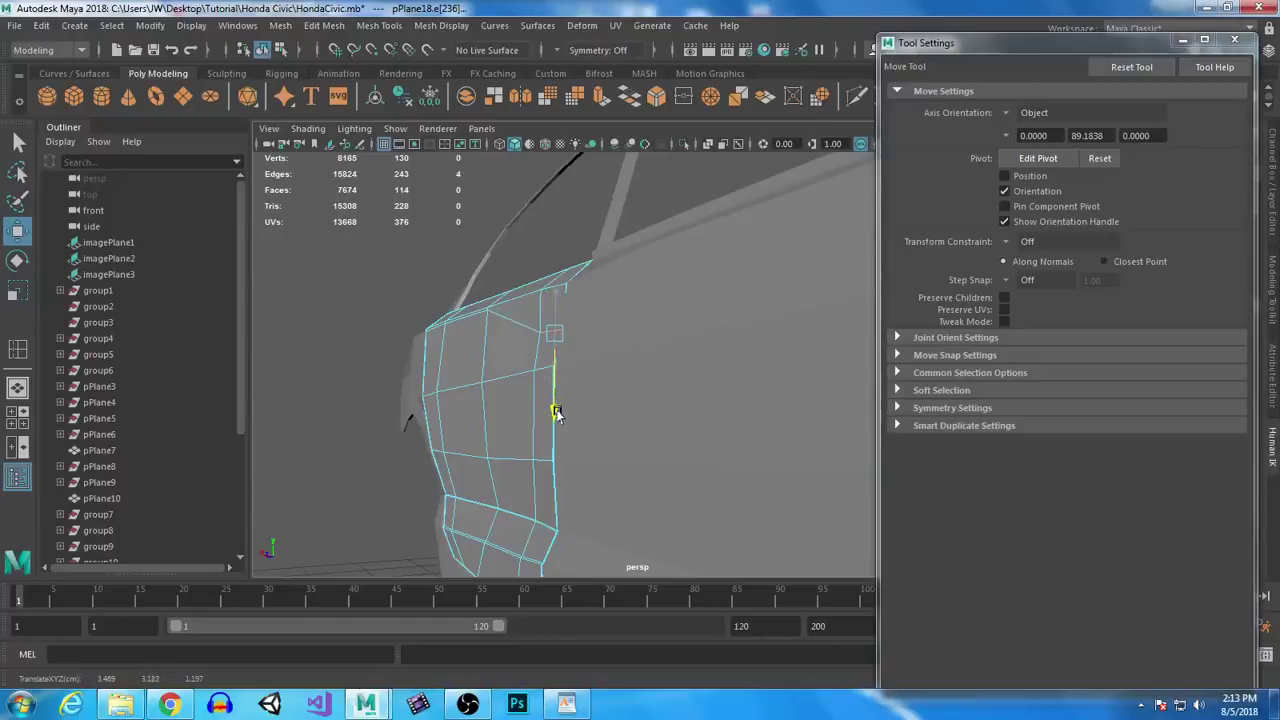
{"action": "key", "text": "ctrl+z"}
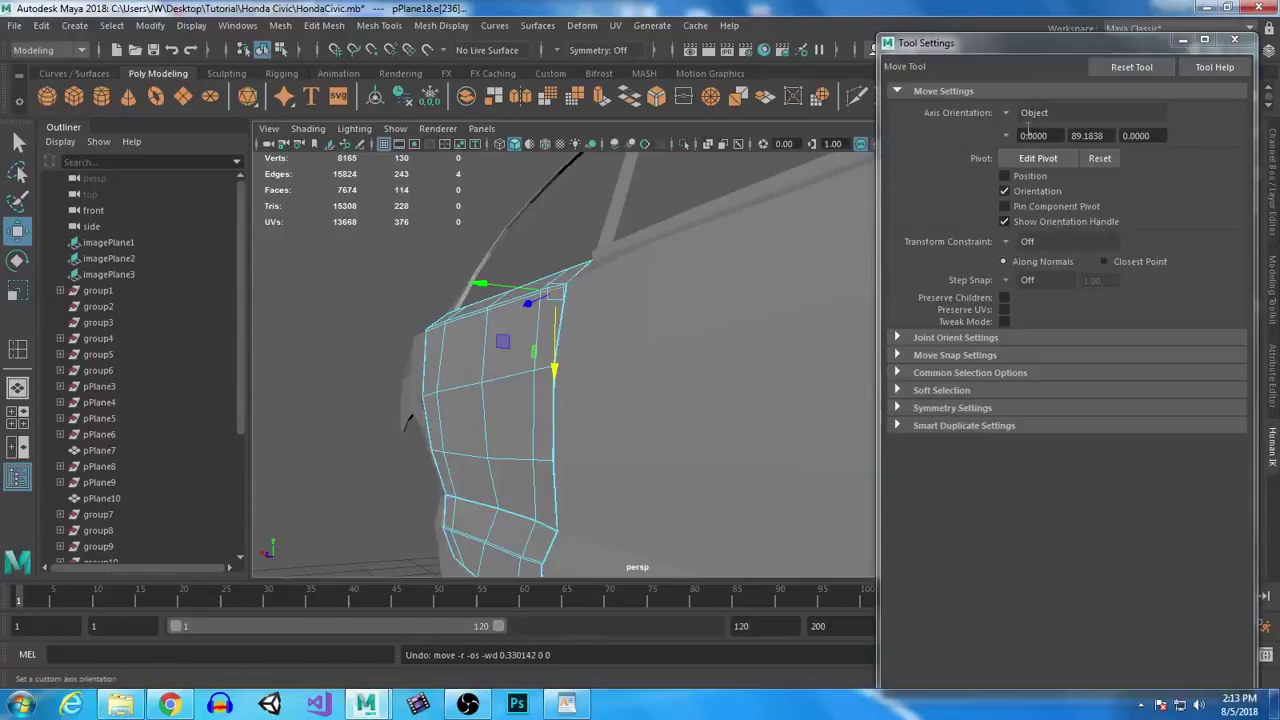
Step: Try moving the selected edges with the axis orientation set to Along Live Object Axis, and undo the move
{"action": "left_click", "coordinate": [997, 113]}
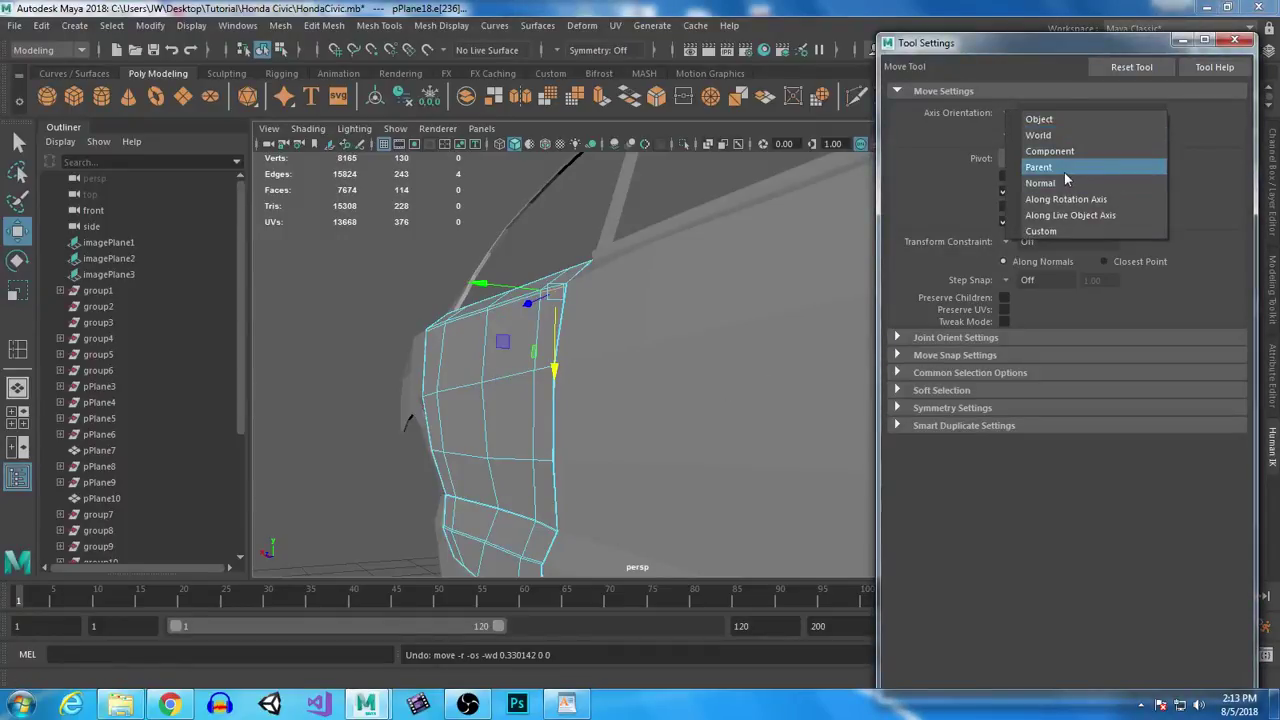
{"action": "left_click", "coordinate": [1101, 220]}
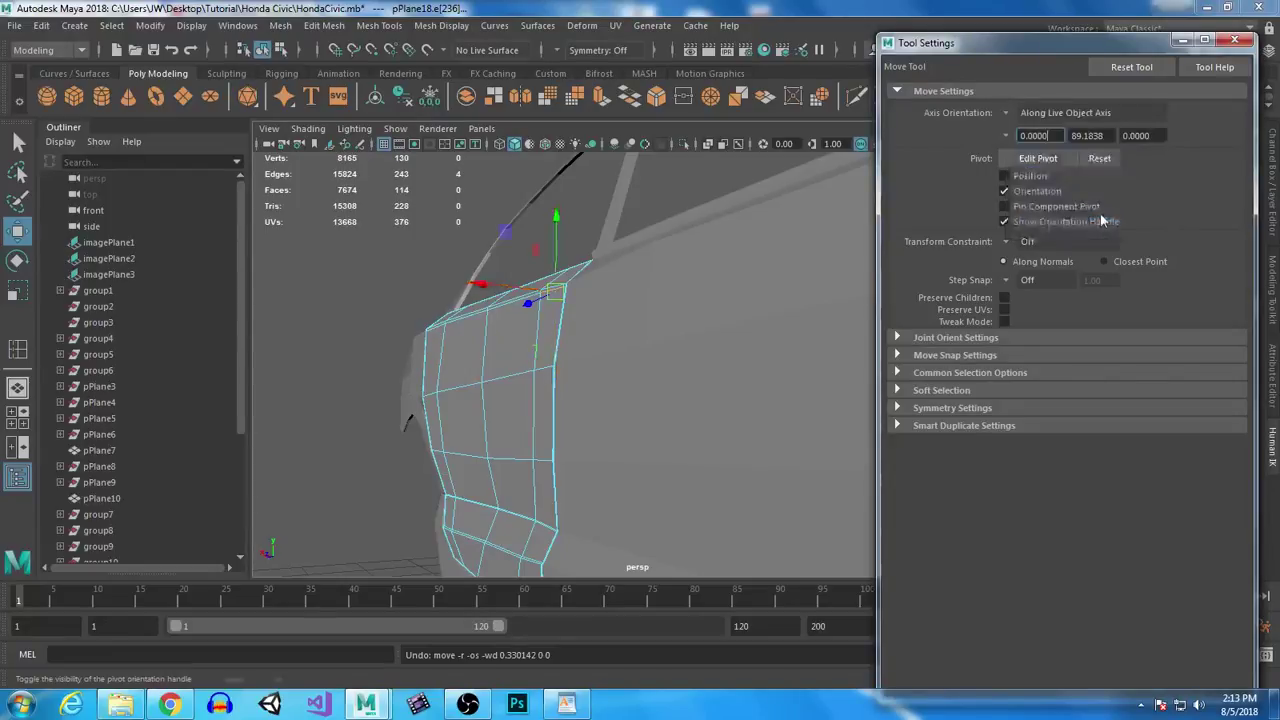
{"action": "left_click_drag", "start_coordinate": [555, 217], "coordinate": [550, 256]}
{"action": "key", "text": "ctrl+z"}
Step: Set the axis orientation to Normal and try sliding the front corner vertices of the rear door's upper crease along their U direction
{"action": "left_click", "coordinate": [1040, 112]}
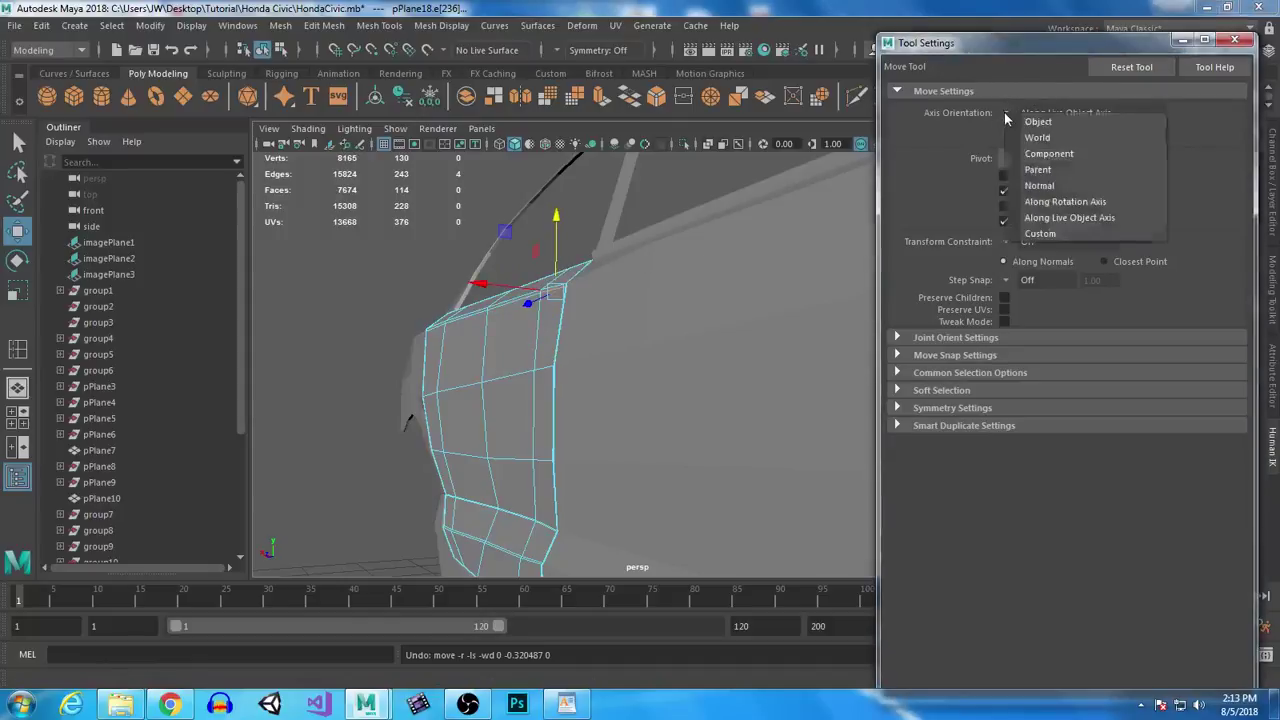
{"action": "left_click", "coordinate": [1040, 168]}
{"action": "right_click_drag", "start_coordinate": [534, 243], "coordinate": [462, 243]}
{"action": "left_click_drag", "start_coordinate": [460, 314], "coordinate": [628, 408], "text": "alt"}
{"action": "left_click", "coordinate": [705, 338]}
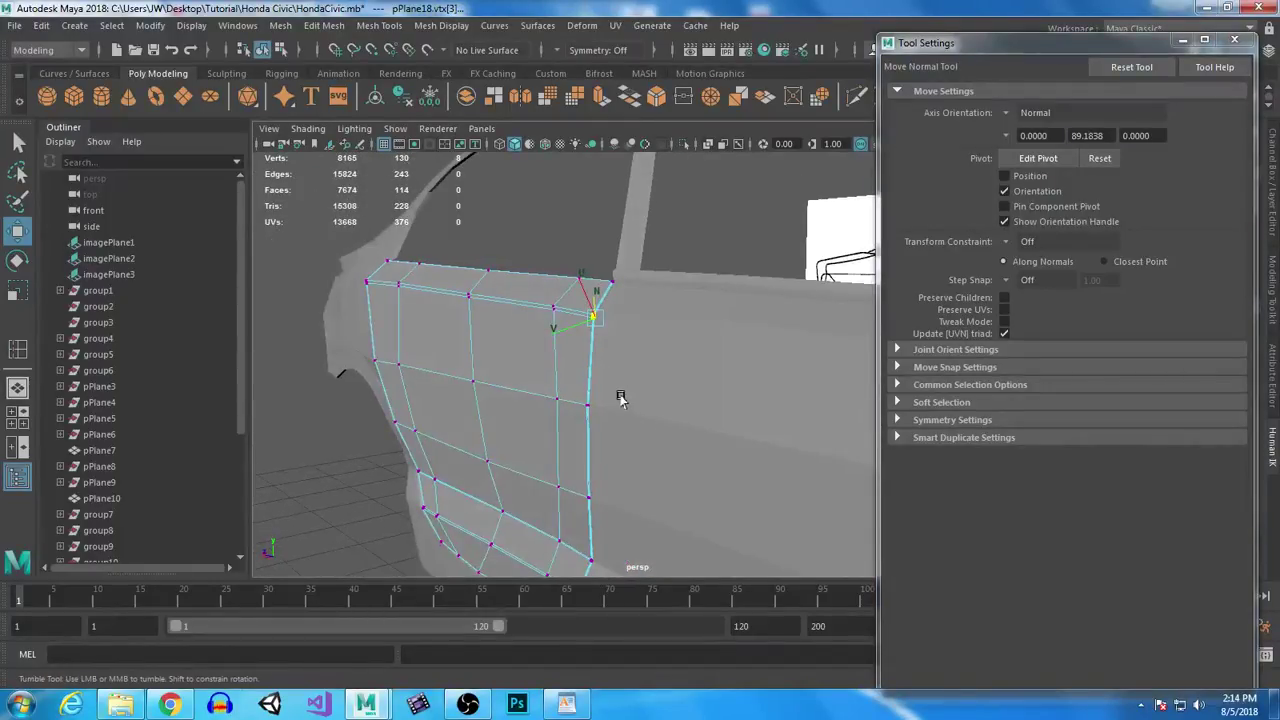
{"action": "mouse_move", "coordinate": [578, 289]}
{"action": "left_mouse_down"}
{"action": "mouse_move", "coordinate": [600, 318]}
{"action": "mouse_move", "coordinate": [575, 273]}
{"action": "left_mouse_up"}
{"action": "left_click_drag", "start_coordinate": [588, 292], "coordinate": [583, 310]}
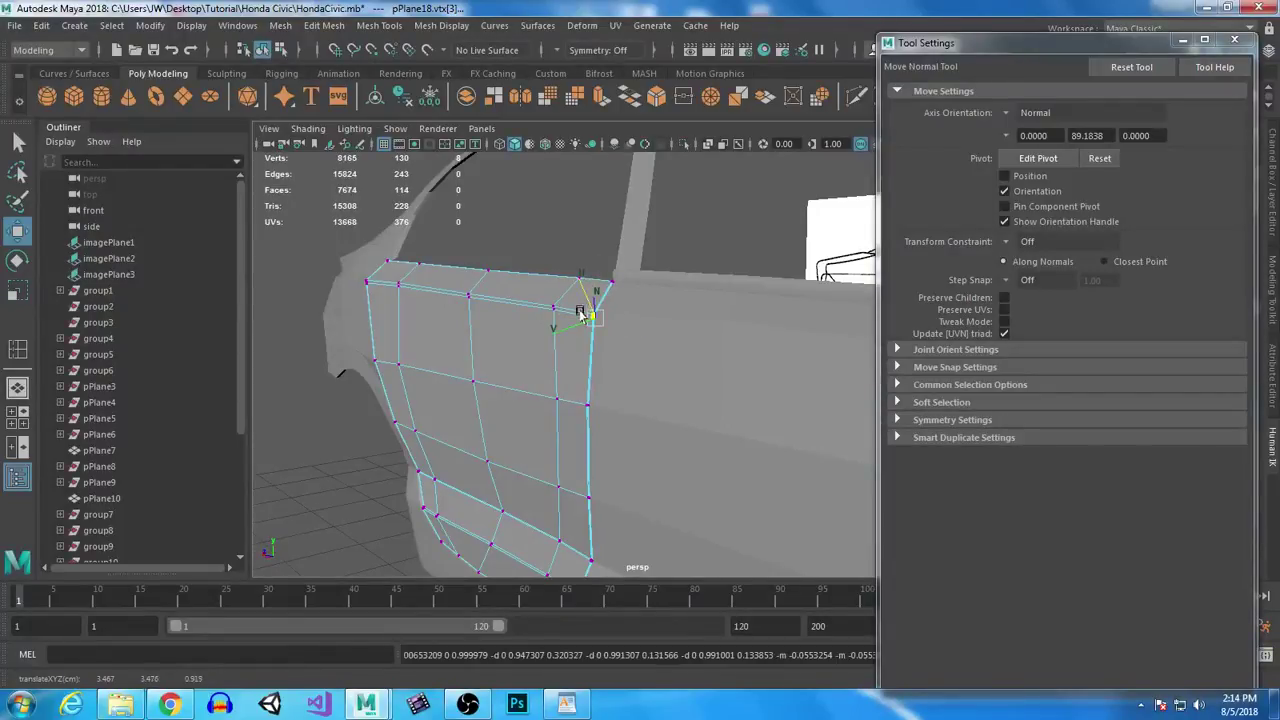
{"action": "right_click_drag", "start_coordinate": [546, 289], "coordinate": [646, 357], "text": "alt"}
{"action": "left_click_drag", "start_coordinate": [606, 363], "coordinate": [602, 400], "text": "alt"}
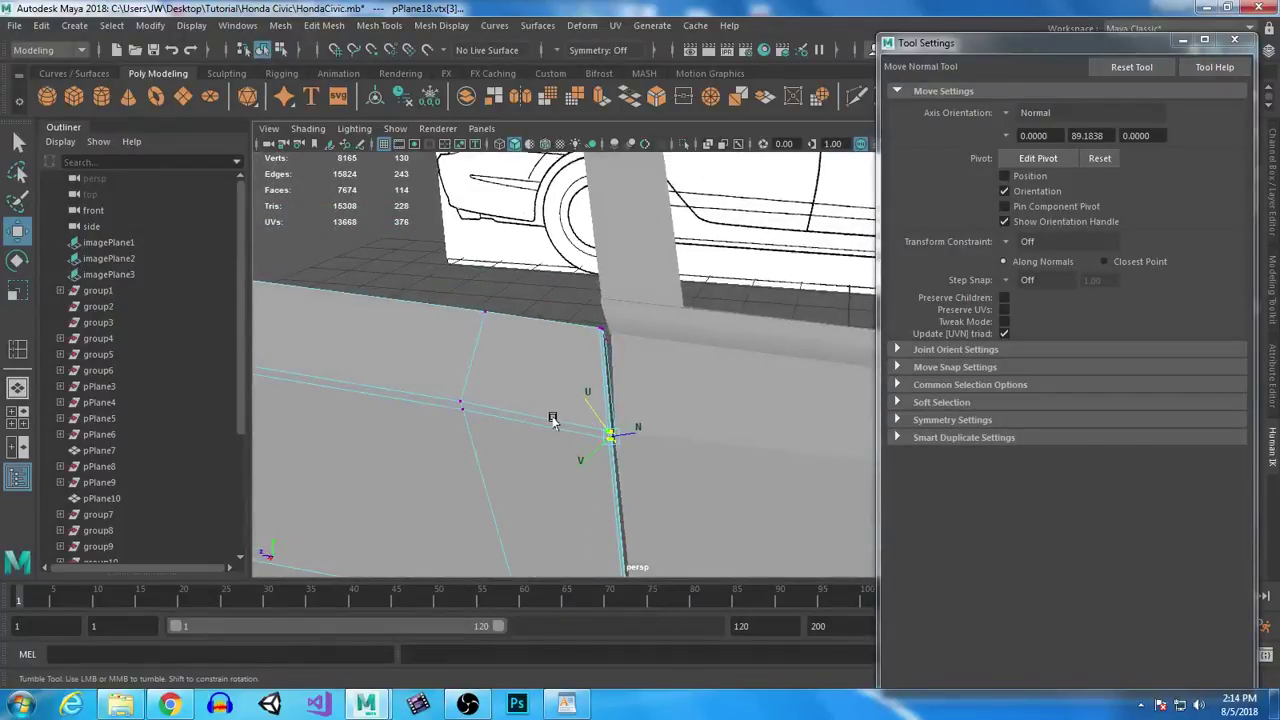
Step: Try moving the single vertex just below the rear door's front crease corner along its normal axes, and undo it
{"action": "left_click_drag", "start_coordinate": [566, 452], "coordinate": [593, 340], "text": "alt"}
{"action": "right_click_drag", "start_coordinate": [593, 340], "coordinate": [661, 473], "text": "alt"}
{"action": "left_click", "coordinate": [606, 248]}
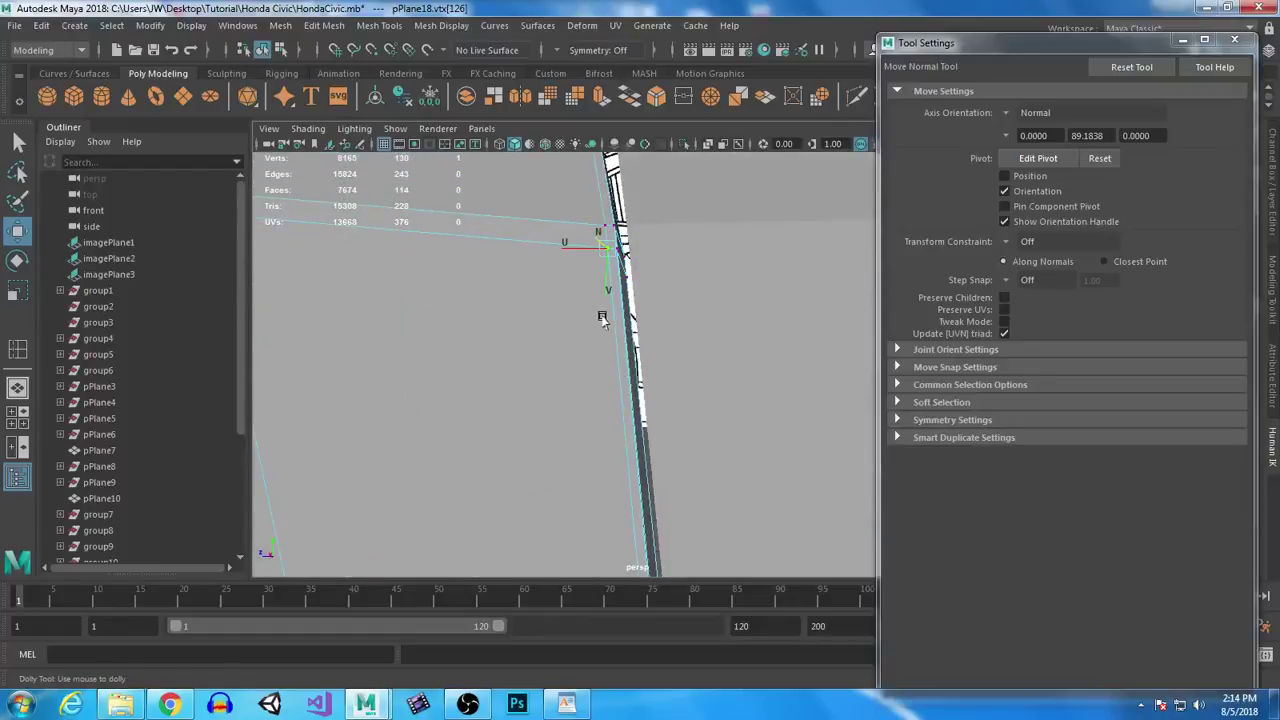
{"action": "left_click_drag", "start_coordinate": [573, 519], "coordinate": [490, 334], "text": "alt"}
{"action": "left_click_drag", "start_coordinate": [422, 358], "coordinate": [466, 311]}
{"action": "key", "text": "ctrl+z"}
{"action": "key", "text": "ctrl+z"}
Step: Try moving two vertices below the rear door's front crease corner together along their normal axes, and undo the move
{"action": "left_click_drag", "start_coordinate": [429, 362], "coordinate": [538, 360], "text": "alt"}
{"action": "middle_click_drag", "start_coordinate": [614, 357], "coordinate": [545, 355], "text": "alt"}
{"action": "right_click_drag", "start_coordinate": [560, 340], "coordinate": [582, 401], "text": "alt"}
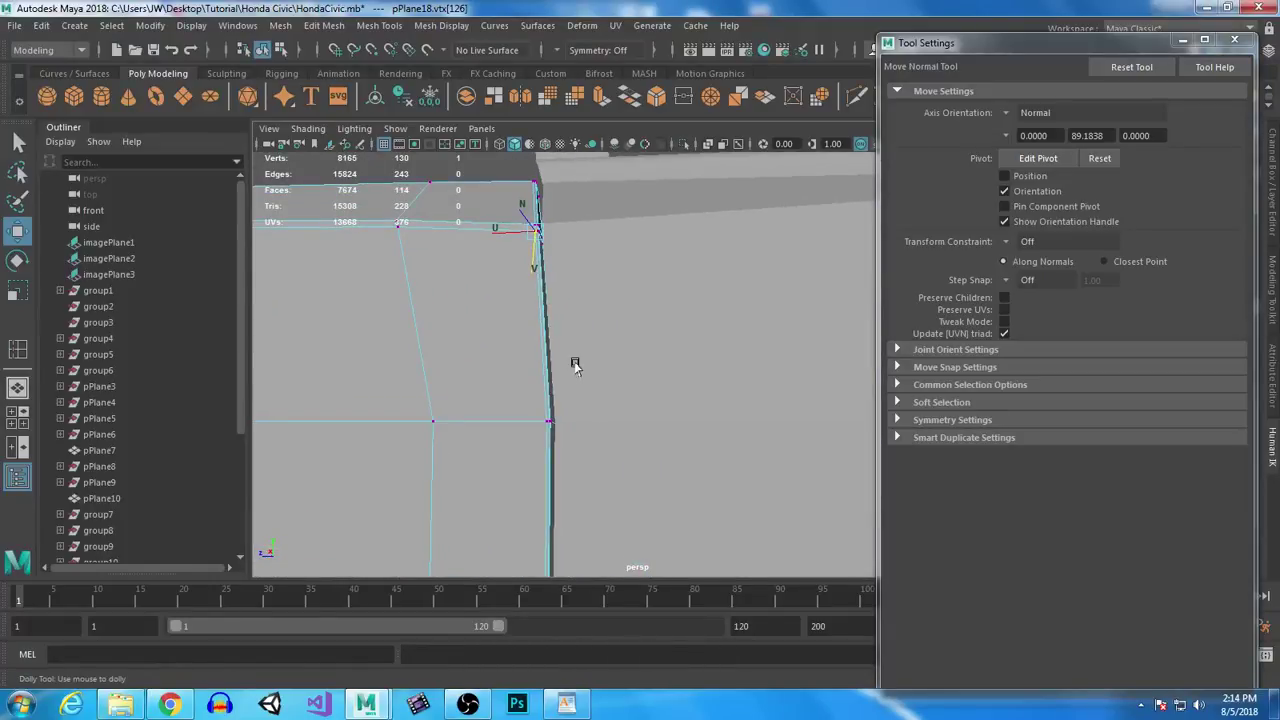
{"action": "key", "text": "q"}
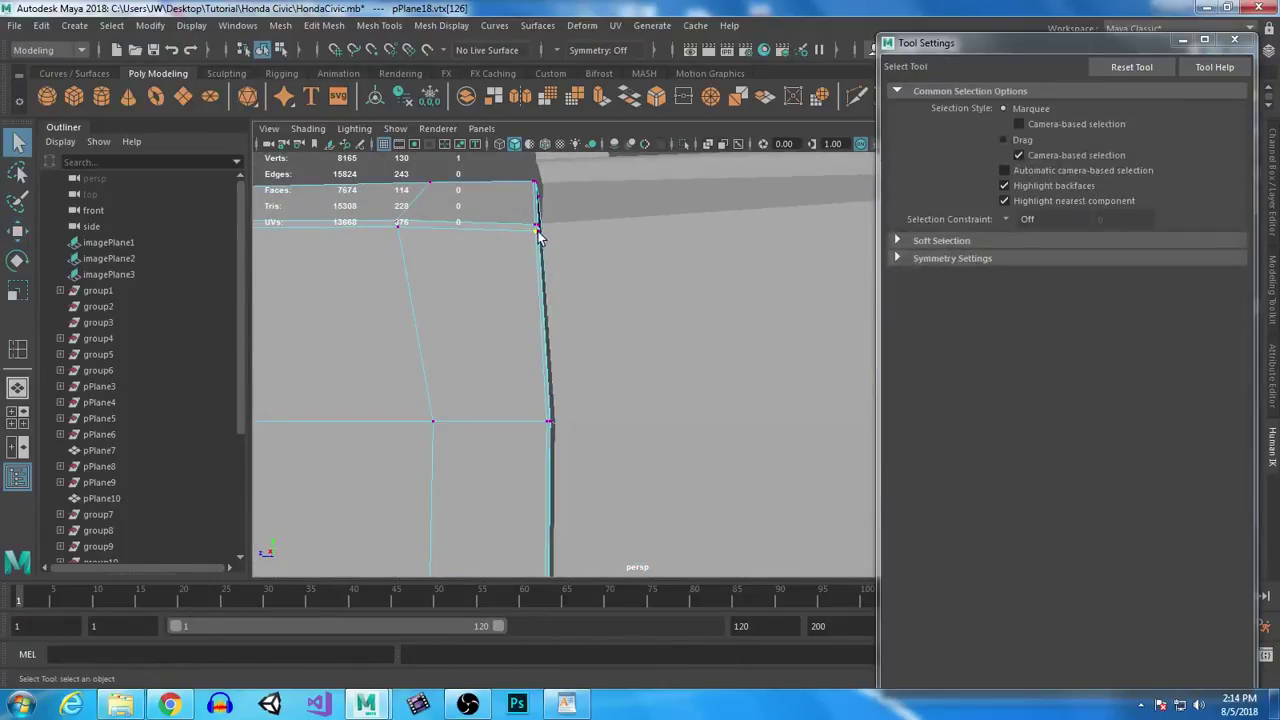
{"action": "left_click_drag", "start_coordinate": [537, 220], "coordinate": [545, 462], "text": "alt"}
{"action": "key", "text": "y"}
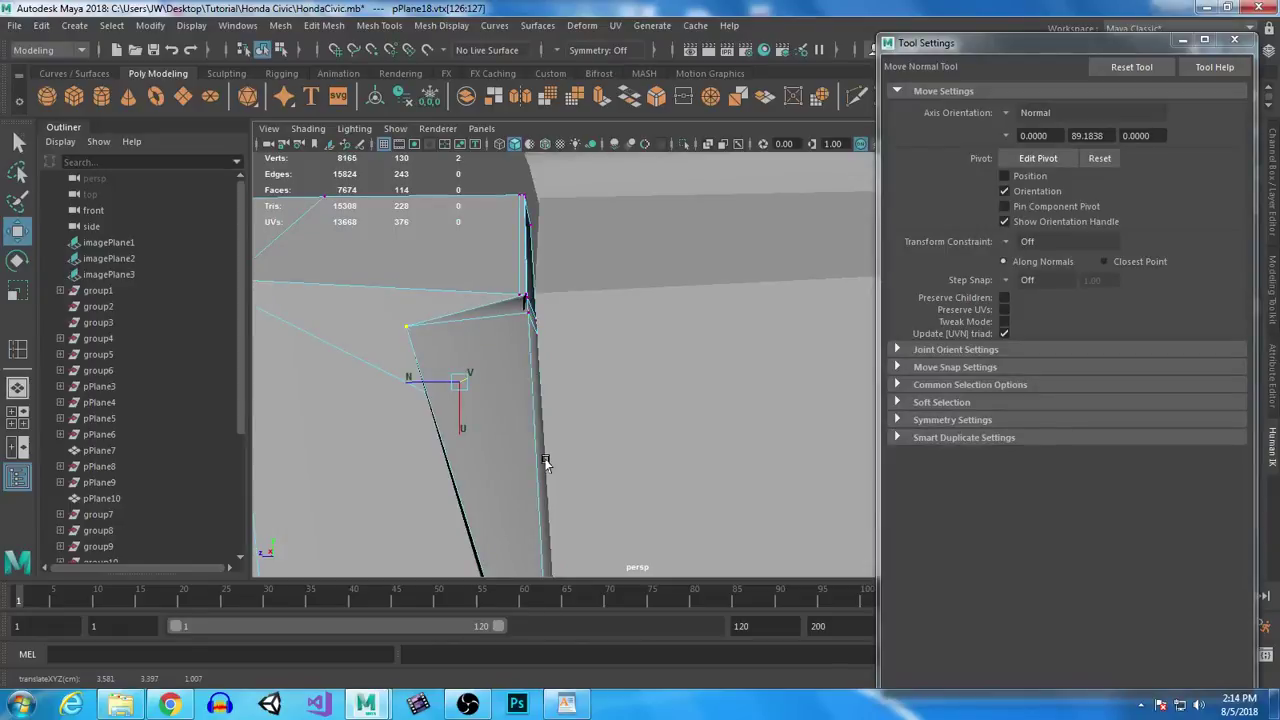
{"action": "key", "text": "ctrl+z"}
Step: Try sliding one vertex below the front crease corner down the rear door along its V direction
{"action": "left_click", "coordinate": [514, 316]}
{"action": "left_click_drag", "start_coordinate": [516, 342], "coordinate": [523, 482]}
{"action": "right_click_drag", "start_coordinate": [651, 511], "coordinate": [634, 429], "text": "alt"}
{"action": "middle_click_drag", "start_coordinate": [634, 429], "coordinate": [632, 374], "text": "alt"}
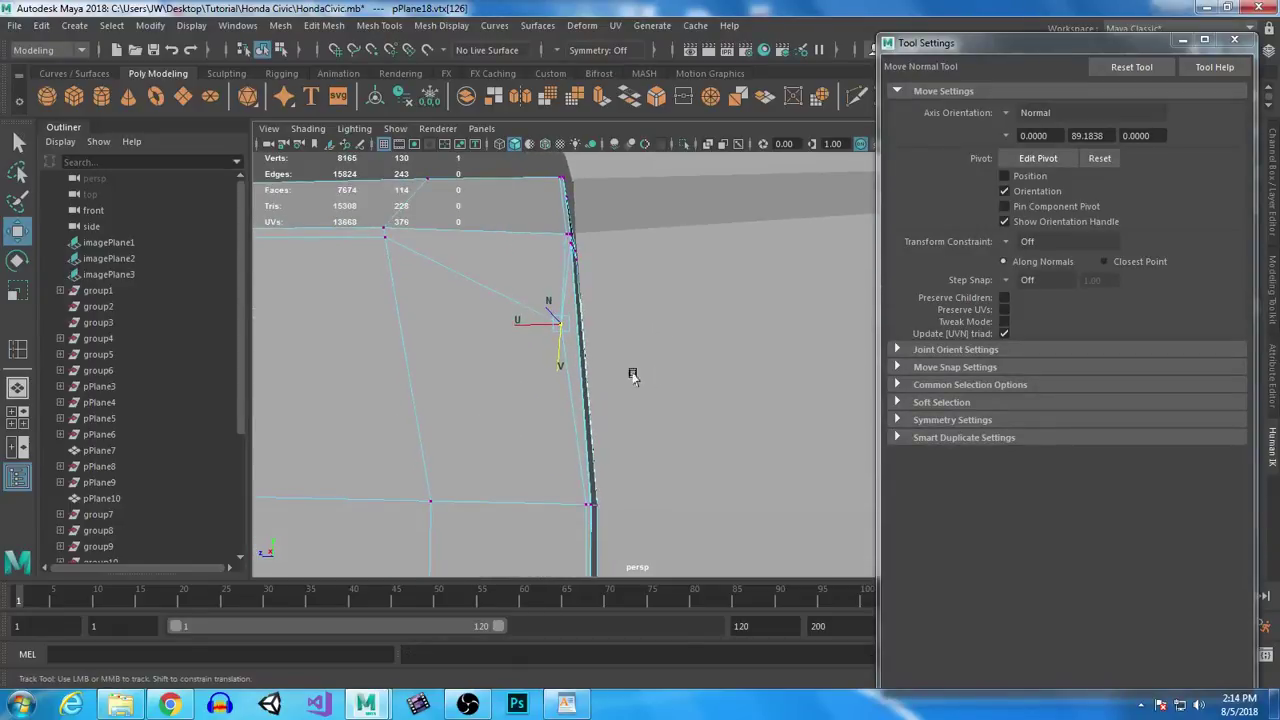
Step: Select the four vertices just below the rear door's front crease corner and try sliding them along their normal axes
{"action": "left_click_drag", "start_coordinate": [551, 271], "coordinate": [564, 499], "text": "alt"}
{"action": "left_click_drag", "start_coordinate": [571, 432], "coordinate": [512, 447]}
{"action": "left_click_drag", "start_coordinate": [629, 469], "coordinate": [590, 430], "text": "alt"}
{"action": "right_click_drag", "start_coordinate": [590, 430], "coordinate": [573, 428], "text": "alt"}
{"action": "left_click_drag", "start_coordinate": [573, 428], "coordinate": [623, 420], "text": "alt"}
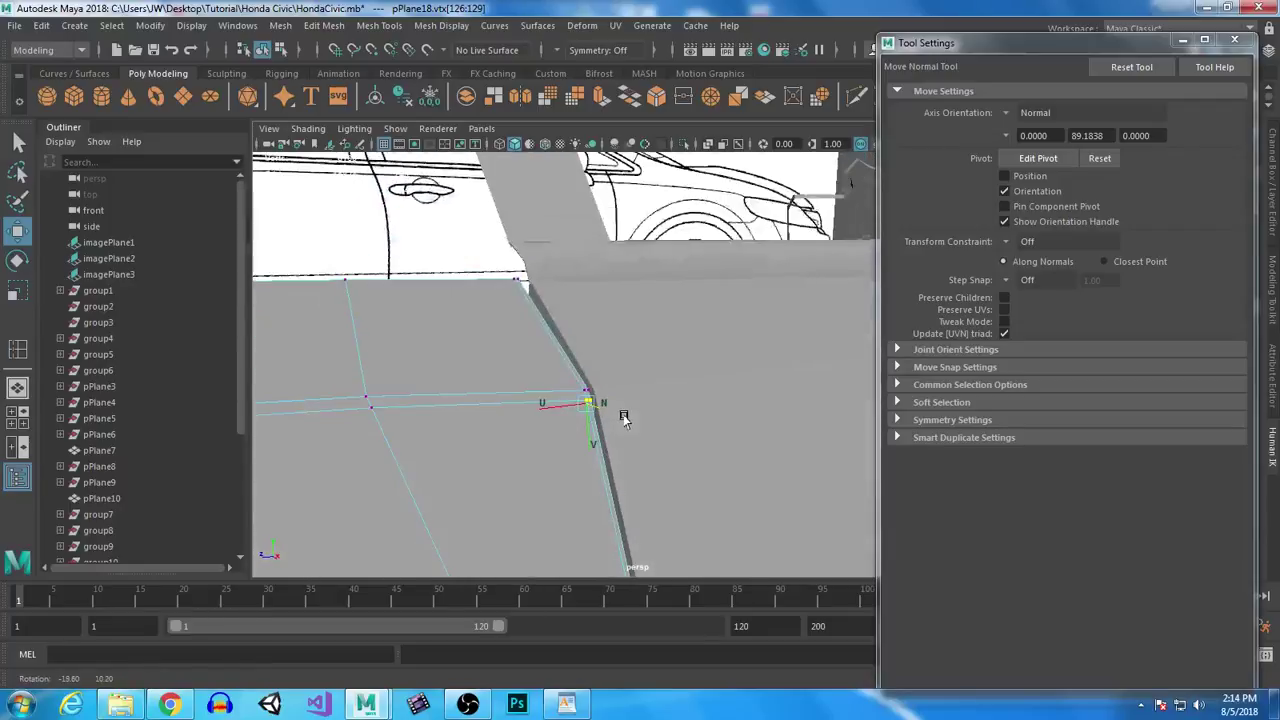
Step: Set the Move tool's axis orientation to Object, change it to World, and close the tool settings
{"action": "left_click", "coordinate": [1032, 112]}
{"action": "left_click", "coordinate": [1063, 131]}
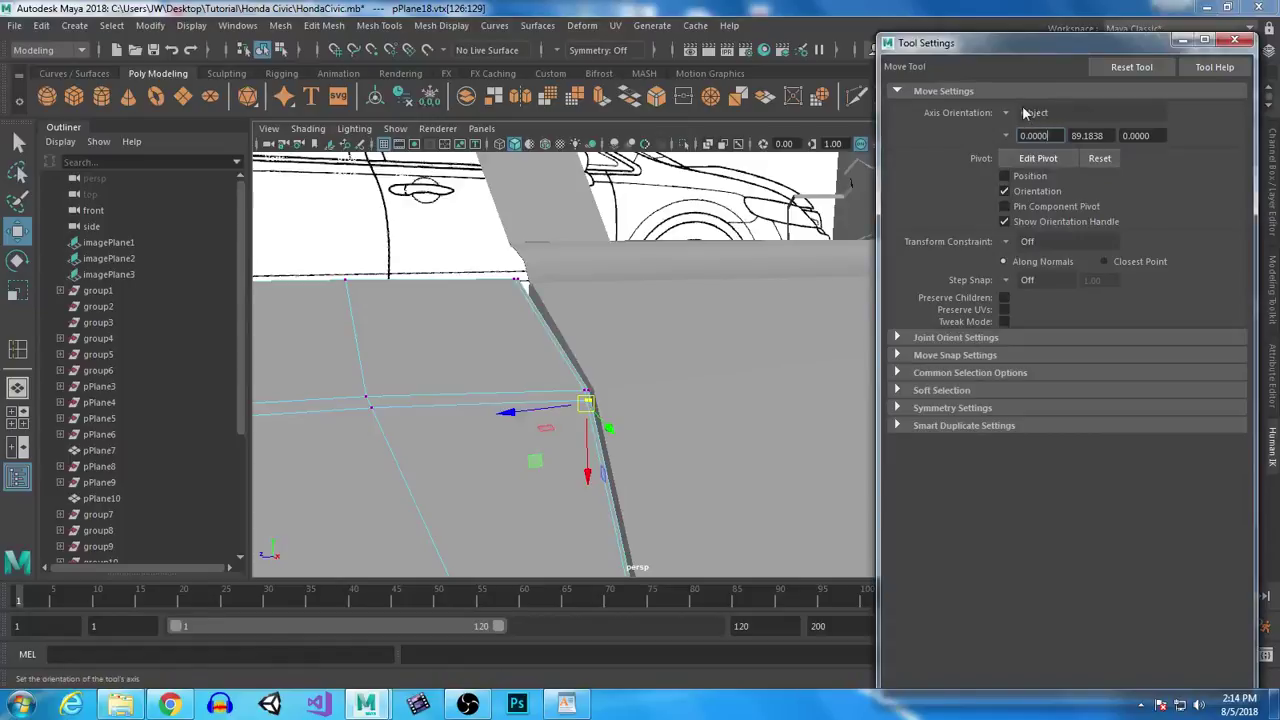
{"action": "left_click", "coordinate": [1032, 113]}
{"action": "left_click", "coordinate": [1063, 141]}
{"action": "left_click", "coordinate": [1234, 40]}
Step: Move the four vertices below the rear door's front crease corner slightly outward along X to line up with the front door
{"action": "left_click_drag", "start_coordinate": [606, 440], "coordinate": [664, 205], "text": "alt"}
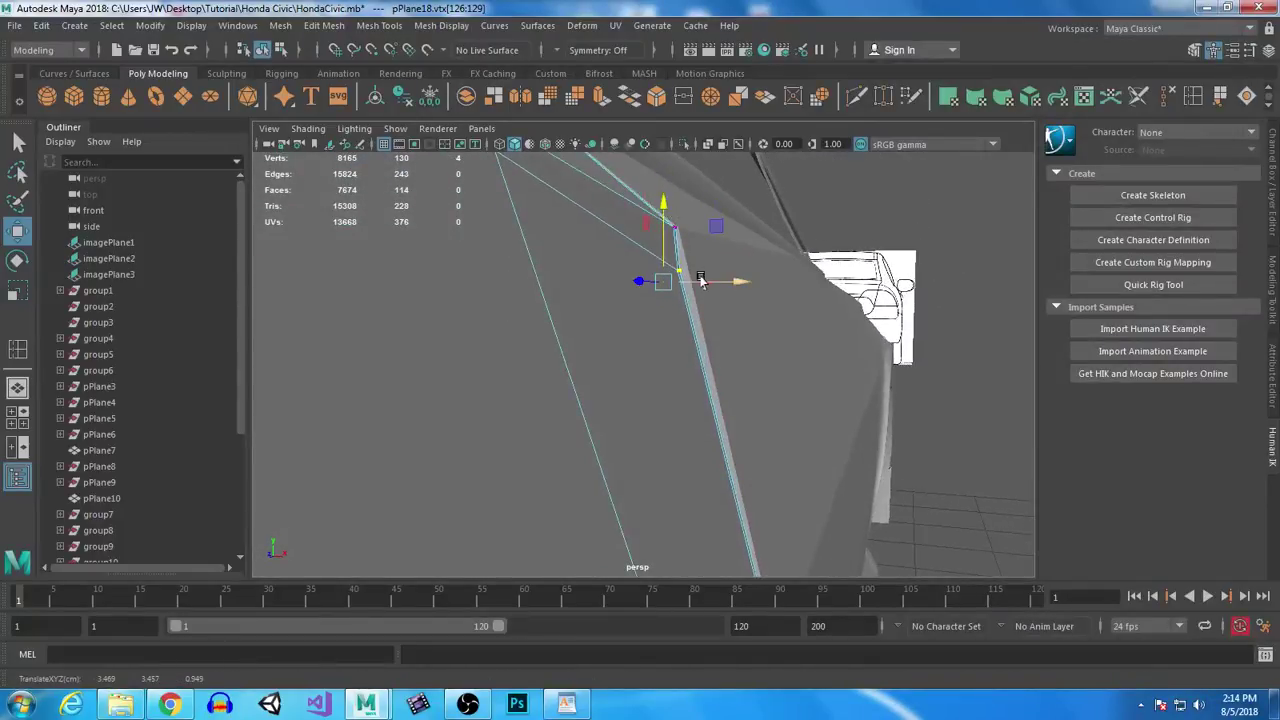
{"action": "left_click_drag", "start_coordinate": [738, 282], "coordinate": [744, 281]}
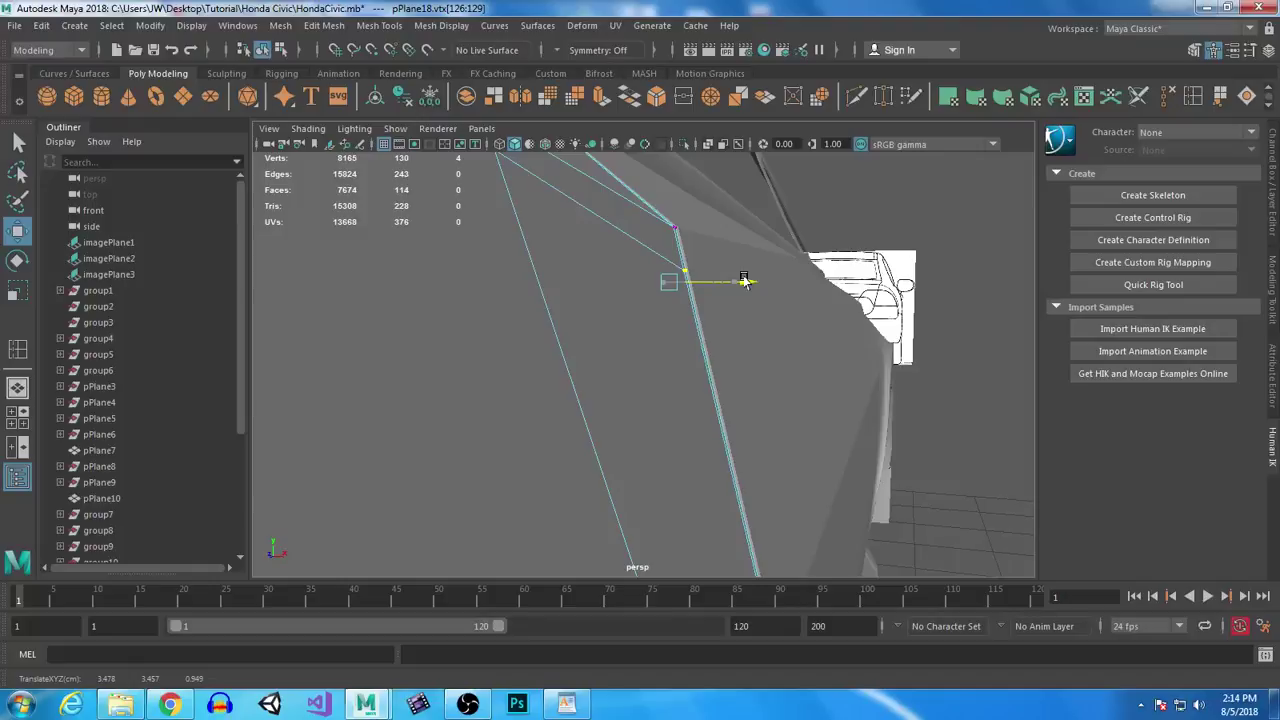
{"action": "left_click_drag", "start_coordinate": [886, 423], "coordinate": [540, 400], "text": "alt"}
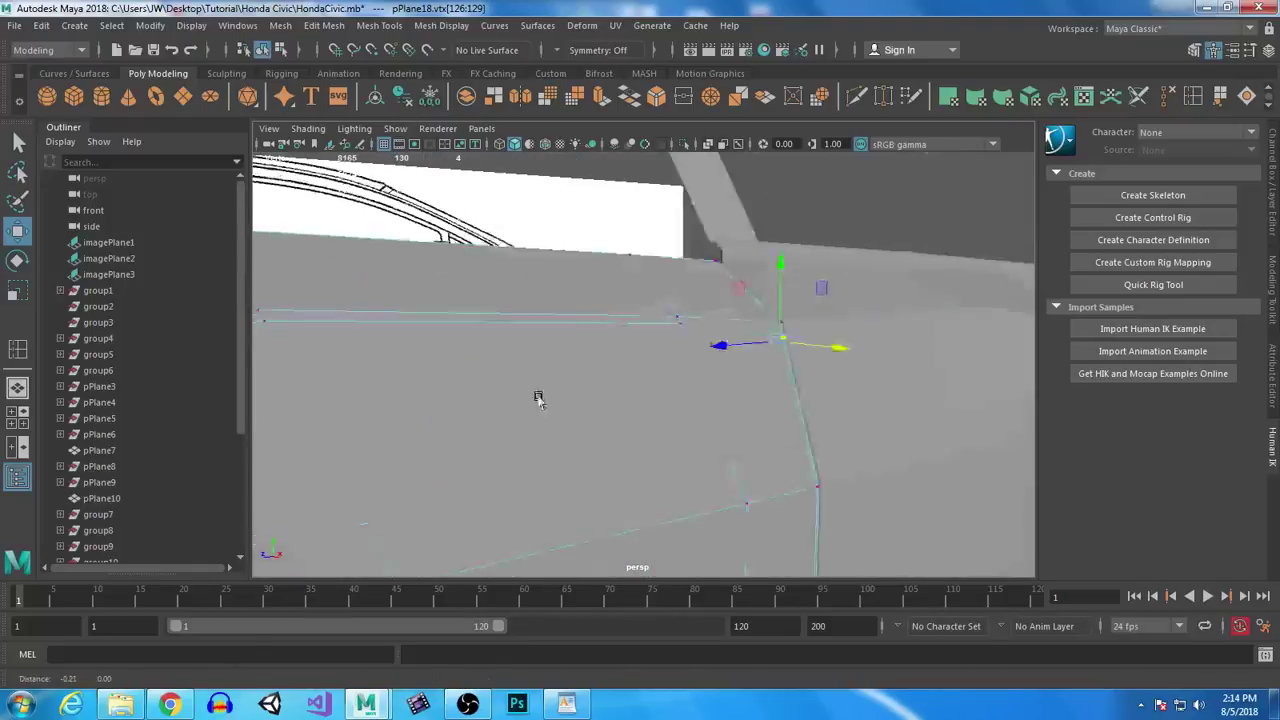
{"action": "right_click_drag", "start_coordinate": [540, 400], "coordinate": [586, 420], "text": "alt"}
{"action": "scroll", "coordinate": [586, 420], "scroll_direction": "down", "scroll_amount": 4}
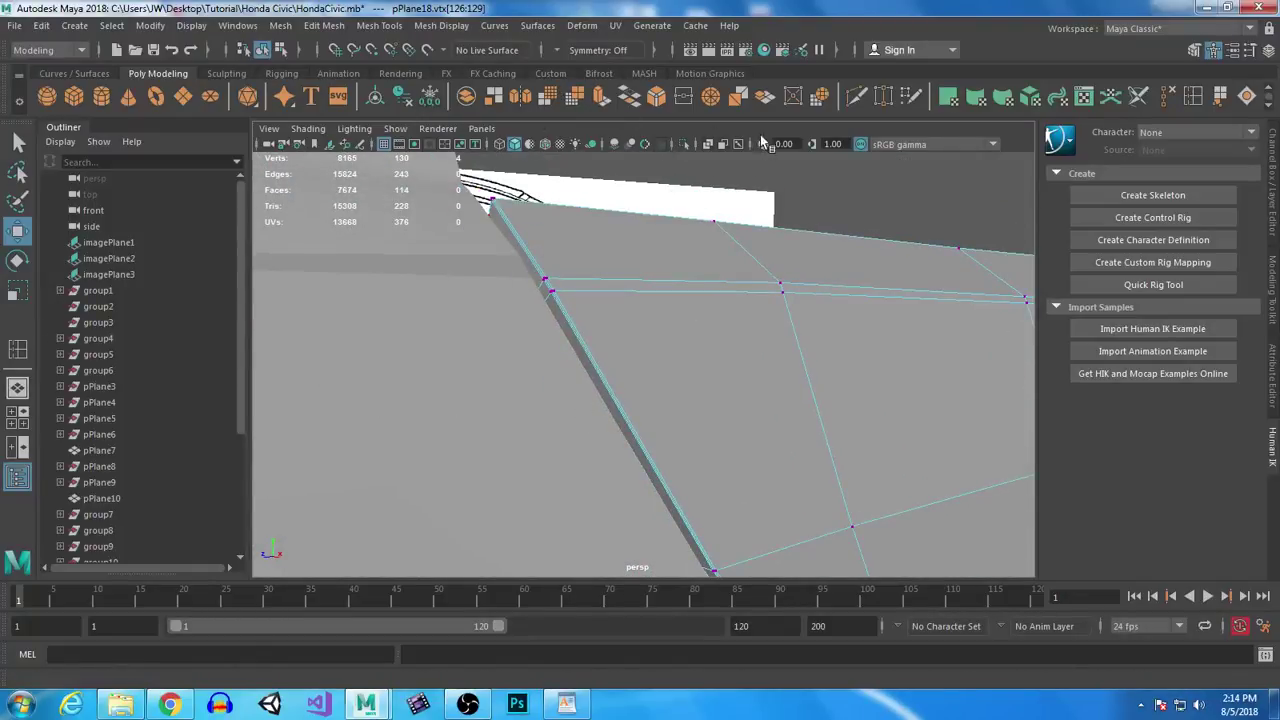
Step: Select the extra edge loop beside the upper crease on both the rear and front doors and delete it
{"action": "middle_click_drag", "start_coordinate": [552, 309], "coordinate": [535, 408], "text": "alt"}
{"action": "left_click_drag", "start_coordinate": [535, 408], "coordinate": [730, 364], "text": "alt"}
{"action": "right_click_drag", "start_coordinate": [764, 364], "coordinate": [769, 197]}
{"action": "double_click", "coordinate": [734, 349]}
{"action": "right_click_drag", "start_coordinate": [911, 443], "coordinate": [808, 355], "text": "alt"}
{"action": "left_click_drag", "start_coordinate": [808, 355], "coordinate": [555, 358], "text": "alt"}
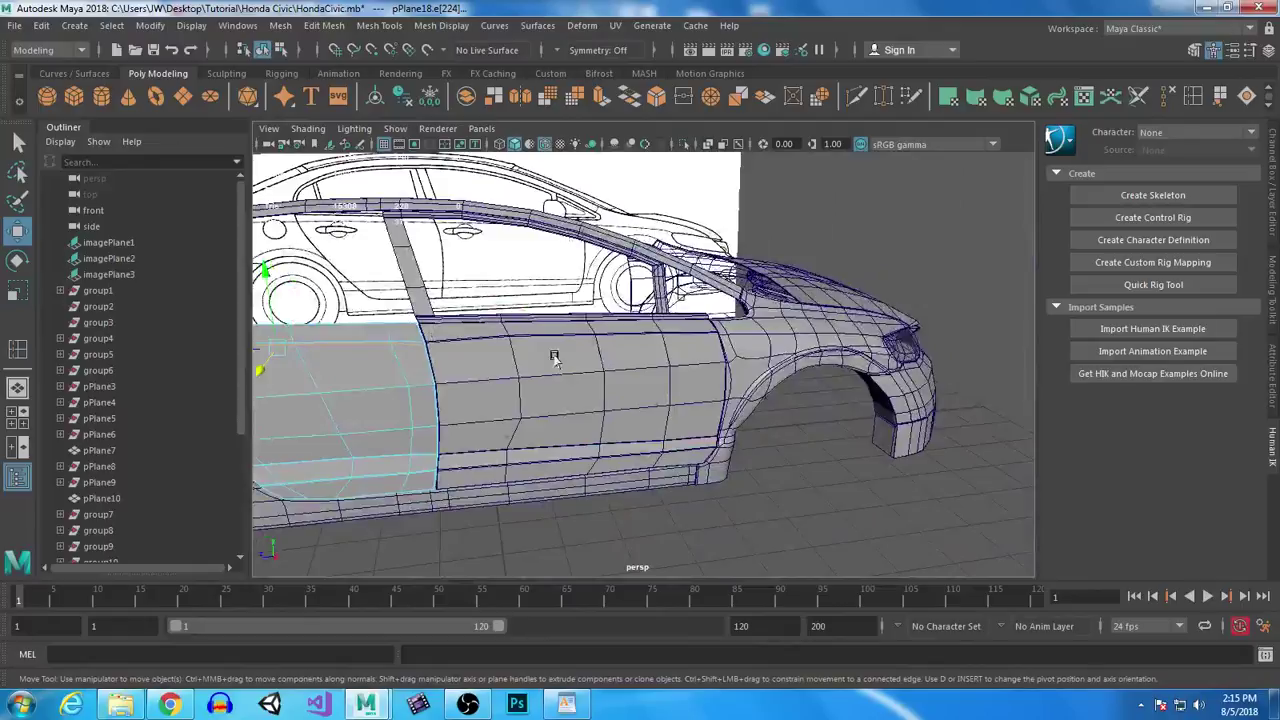
{"action": "right_click_drag", "start_coordinate": [481, 340], "coordinate": [571, 333]}
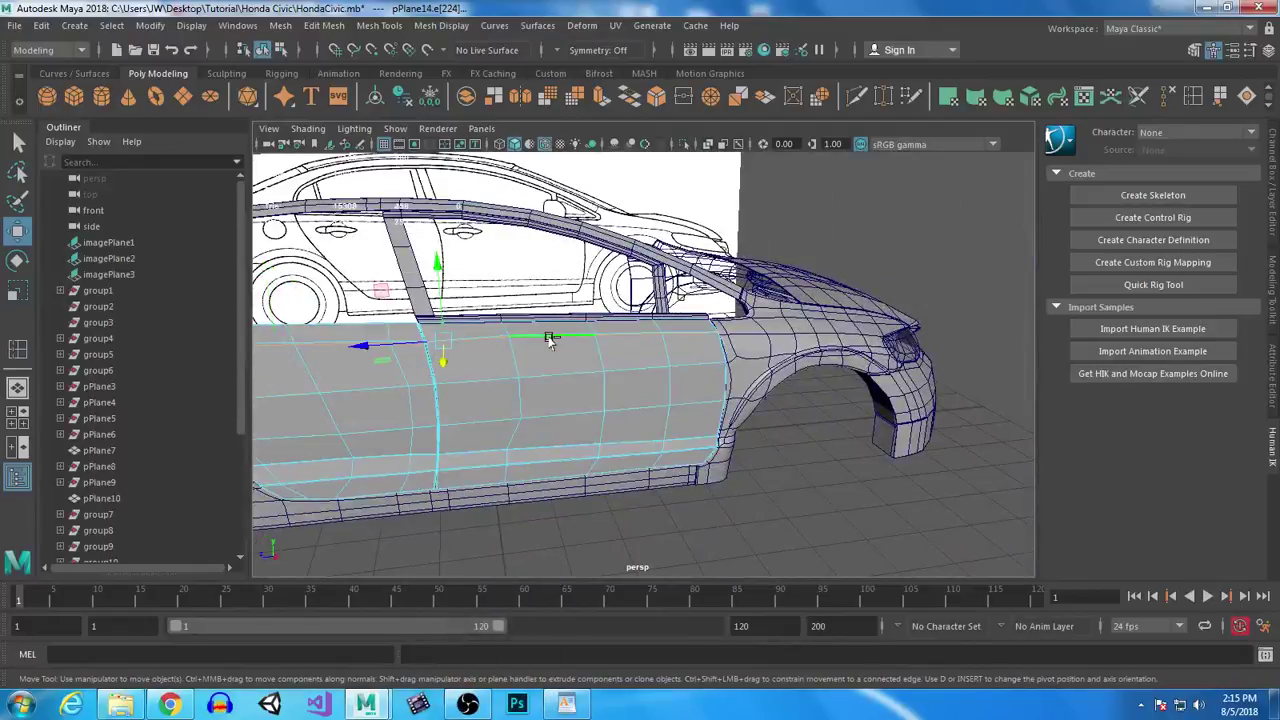
{"action": "left_click", "coordinate": [1172, 95]}
Step: Multi-Cut a new edge line across the rear door above the upper crease, from its rear edge to the inner lip of its front edge
{"action": "middle_click_drag", "start_coordinate": [534, 329], "coordinate": [840, 312], "text": "alt"}
{"action": "scroll", "coordinate": [709, 349], "scroll_direction": "up", "scroll_amount": 6}
{"action": "middle_click_drag", "start_coordinate": [622, 319], "coordinate": [734, 355], "text": "alt"}
{"action": "left_click_drag", "start_coordinate": [734, 355], "coordinate": [773, 329], "text": "alt"}
{"action": "right_click_drag", "start_coordinate": [773, 329], "coordinate": [812, 420], "text": "alt"}
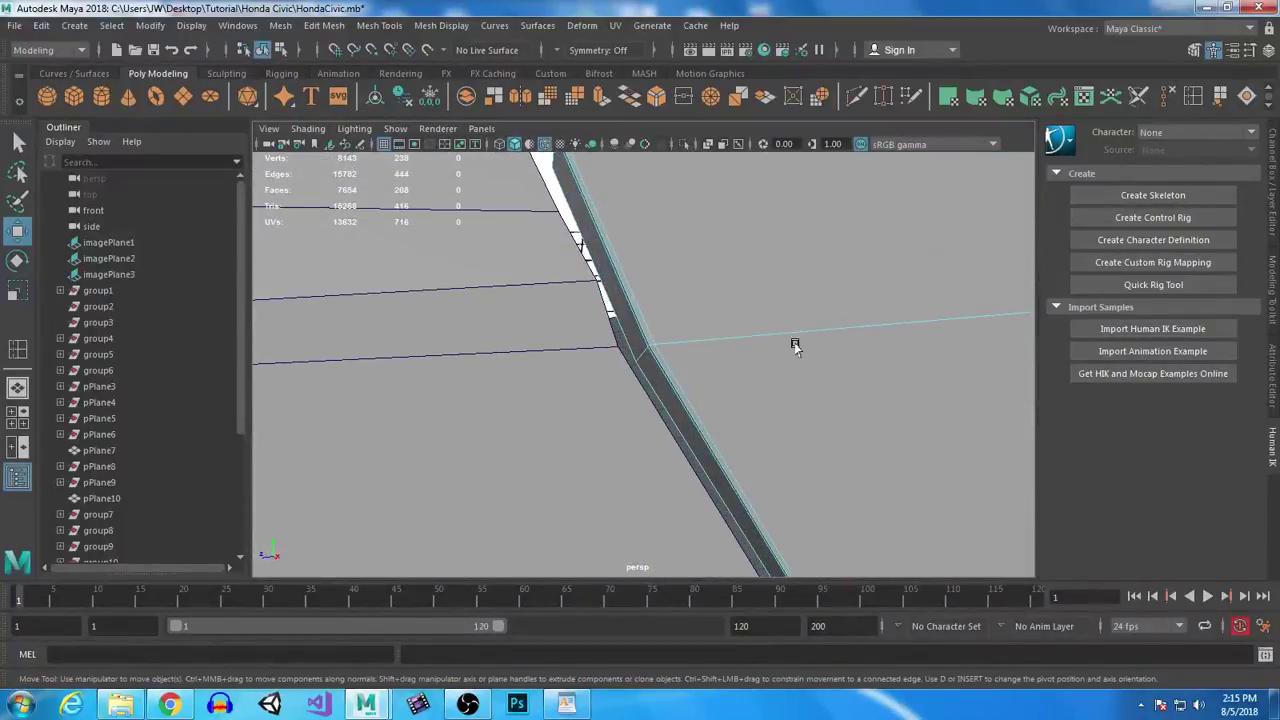
{"action": "left_click", "coordinate": [857, 97]}
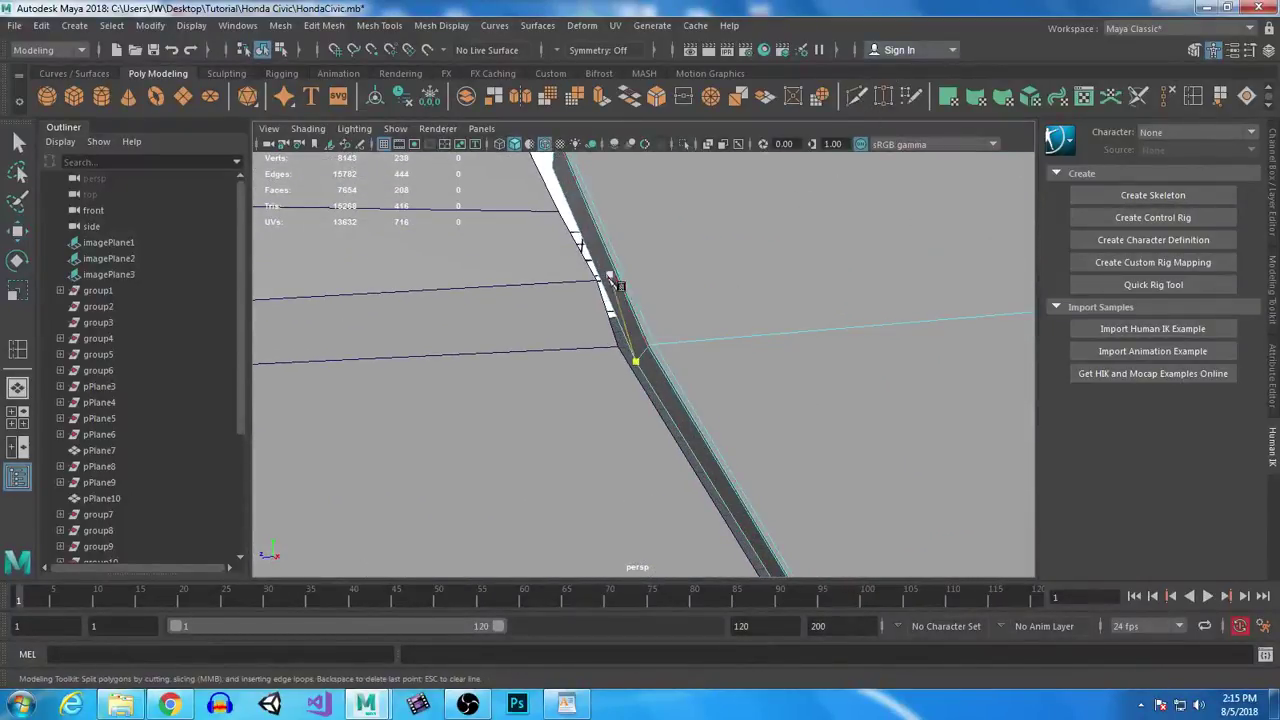
{"action": "left_click", "coordinate": [600, 280]}
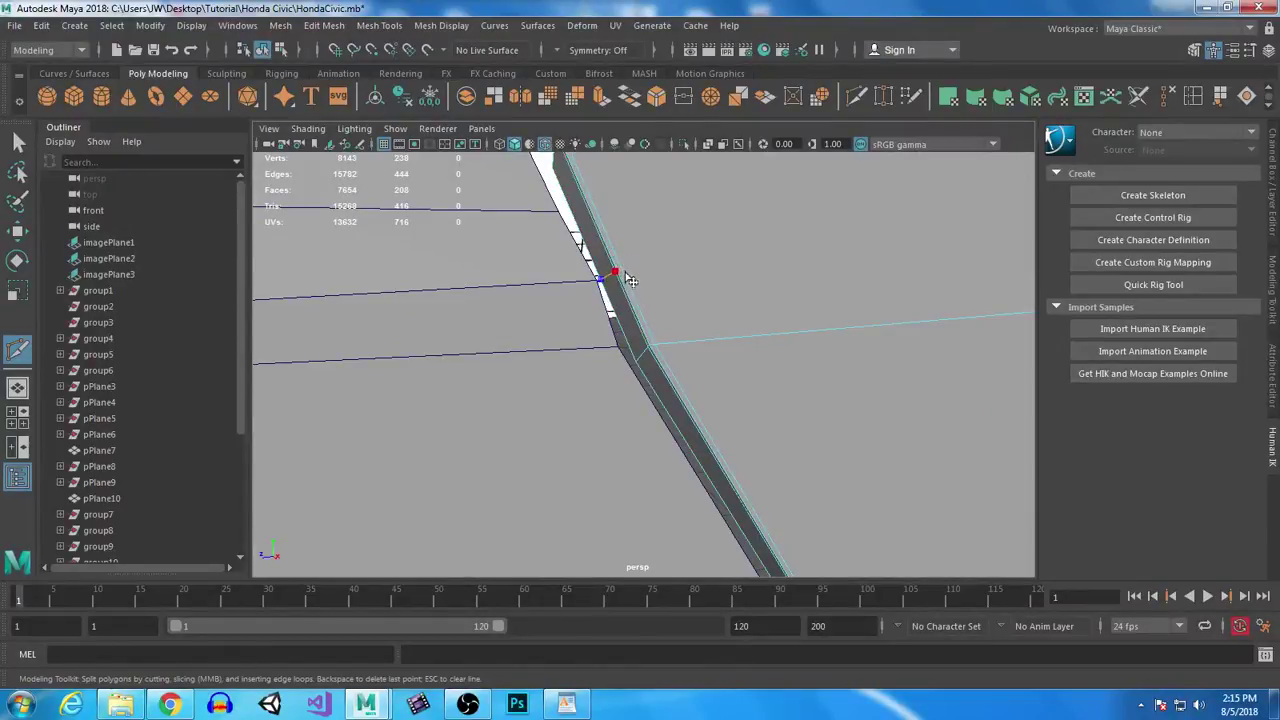
{"action": "scroll", "coordinate": [928, 336], "scroll_direction": "down", "scroll_amount": 3}
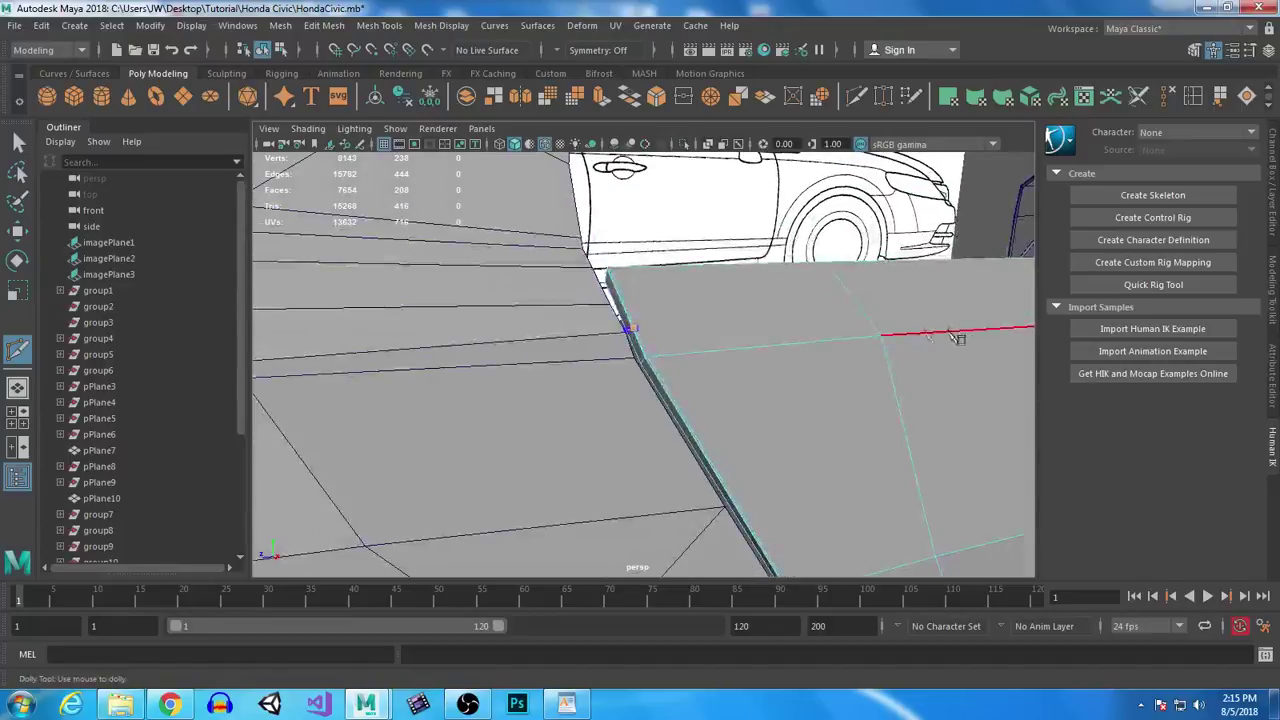
{"action": "middle_click_drag", "start_coordinate": [950, 335], "coordinate": [614, 318], "text": "alt"}
{"action": "middle_click_drag", "start_coordinate": [429, 294], "coordinate": [548, 300], "text": "alt"}
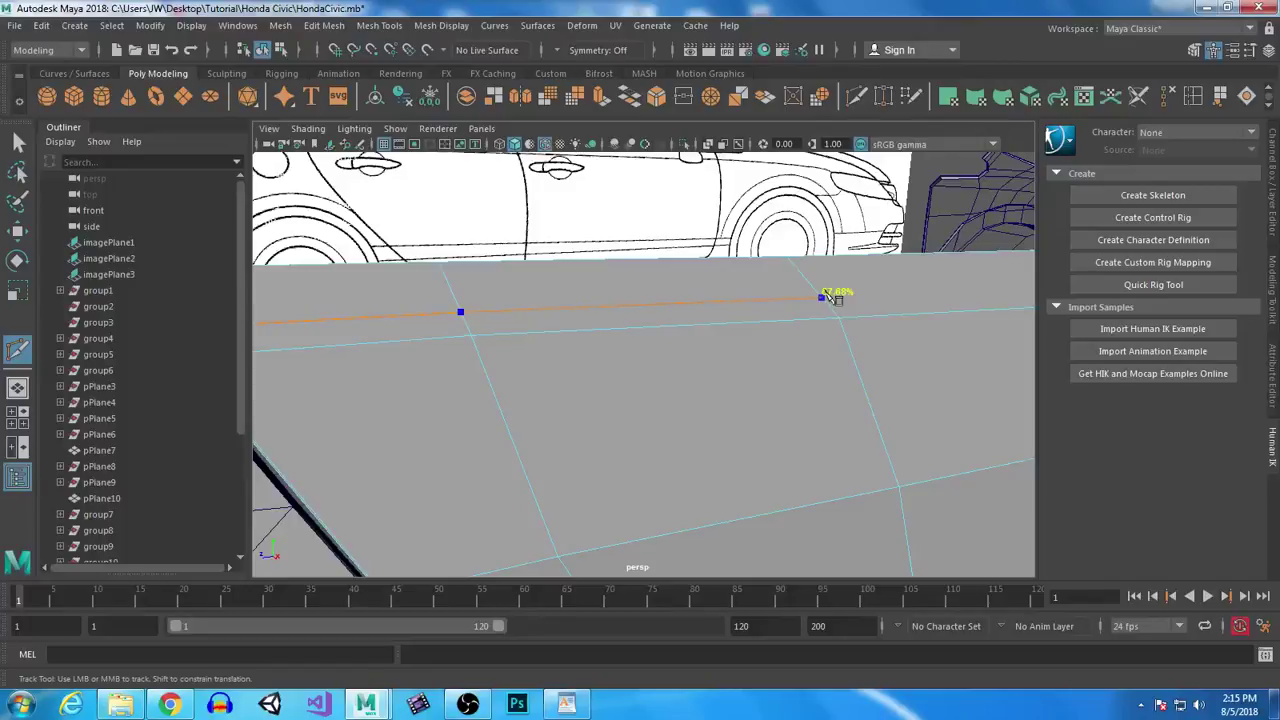
{"action": "middle_click_drag", "start_coordinate": [830, 298], "coordinate": [677, 323], "text": "alt"}
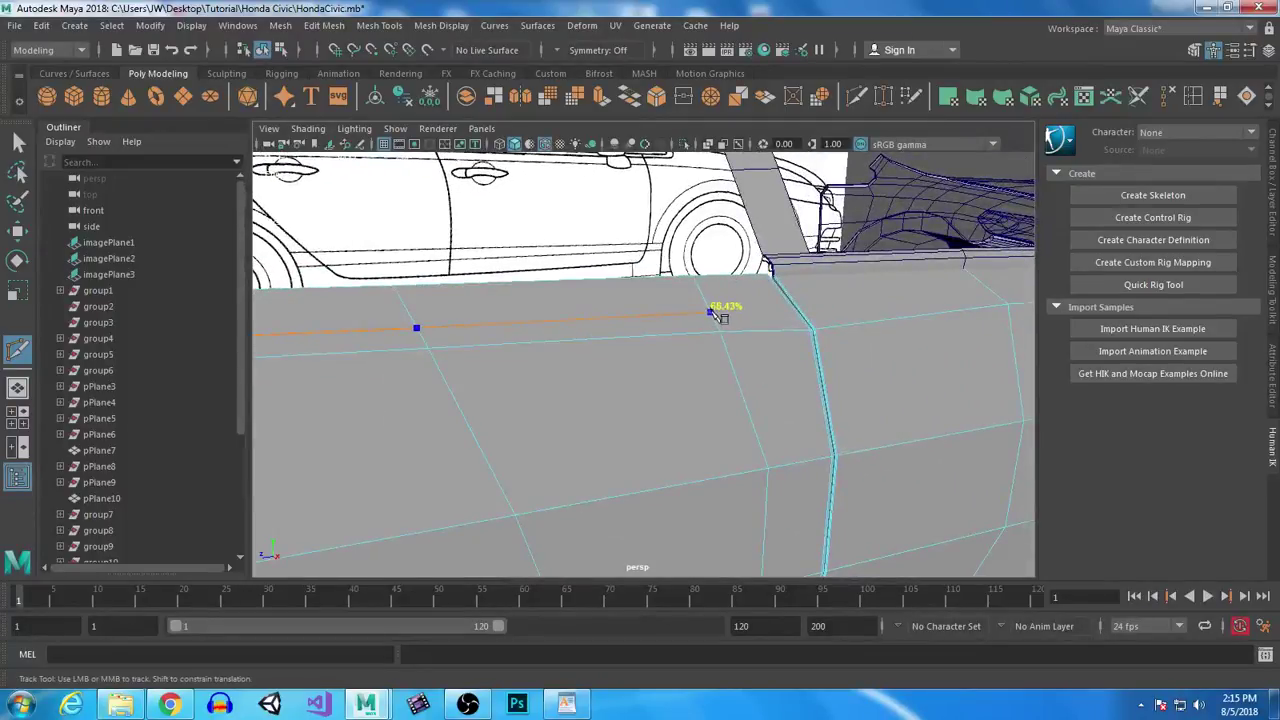
{"action": "left_click_drag", "start_coordinate": [834, 420], "coordinate": [596, 390], "text": "alt"}
{"action": "middle_click_drag", "start_coordinate": [596, 390], "coordinate": [708, 449], "text": "alt"}
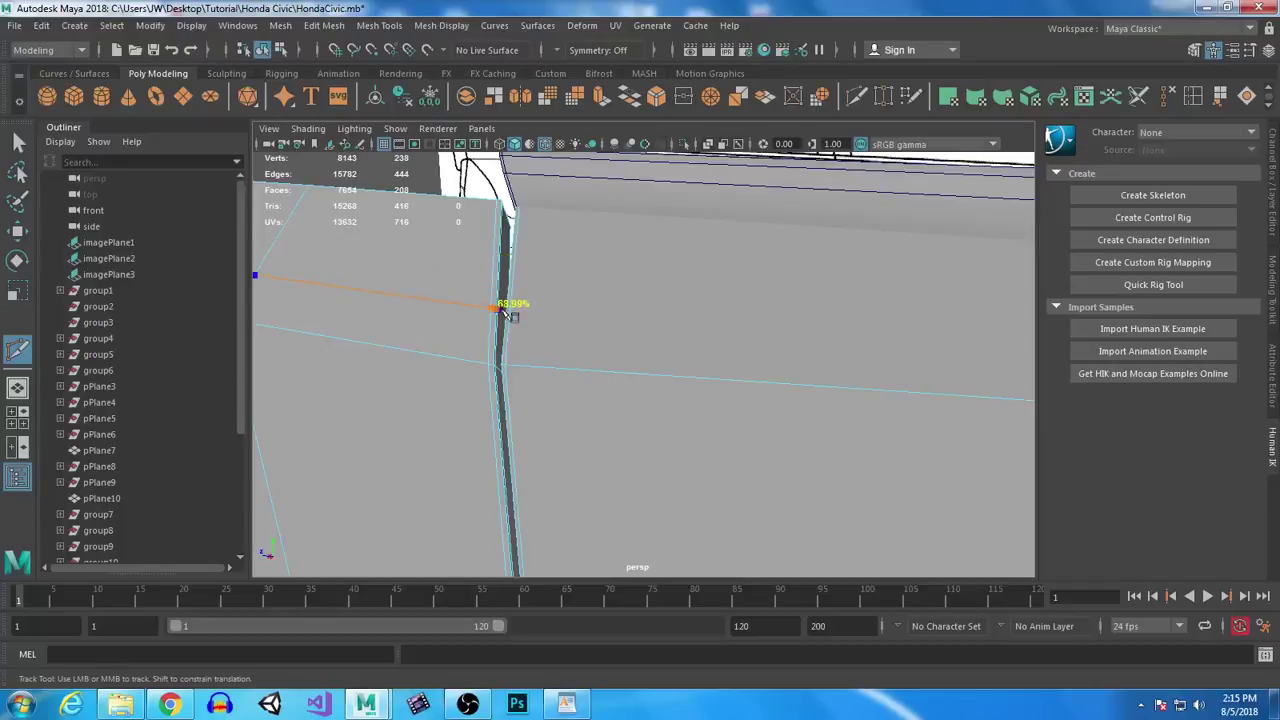
{"action": "left_click_drag", "start_coordinate": [523, 309], "coordinate": [528, 323], "text": "alt"}
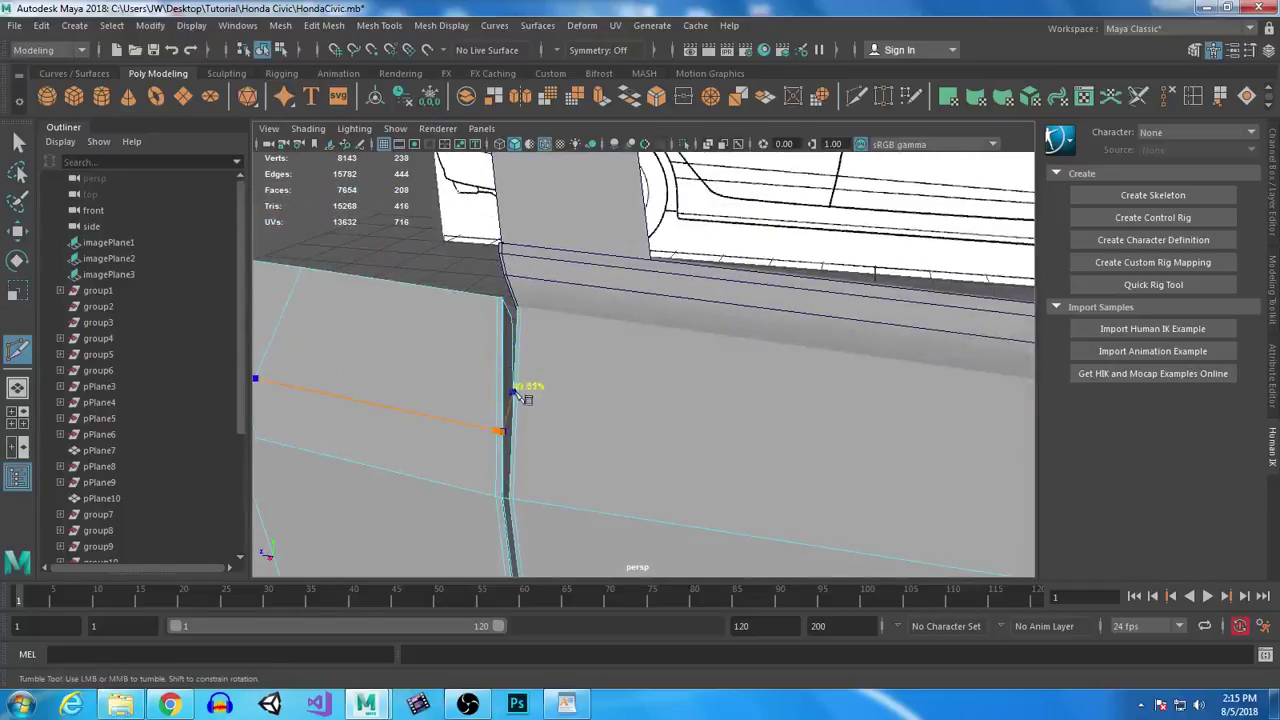
{"action": "left_click", "coordinate": [513, 431]}
{"action": "right_click", "coordinate": [520, 429]}
Step: Multi-Cut a matching edge line across the front door above the upper crease, from its rear lip to its front lip
{"action": "left_click", "coordinate": [512, 498]}
{"action": "left_click_drag", "start_coordinate": [609, 460], "coordinate": [477, 429], "text": "alt"}
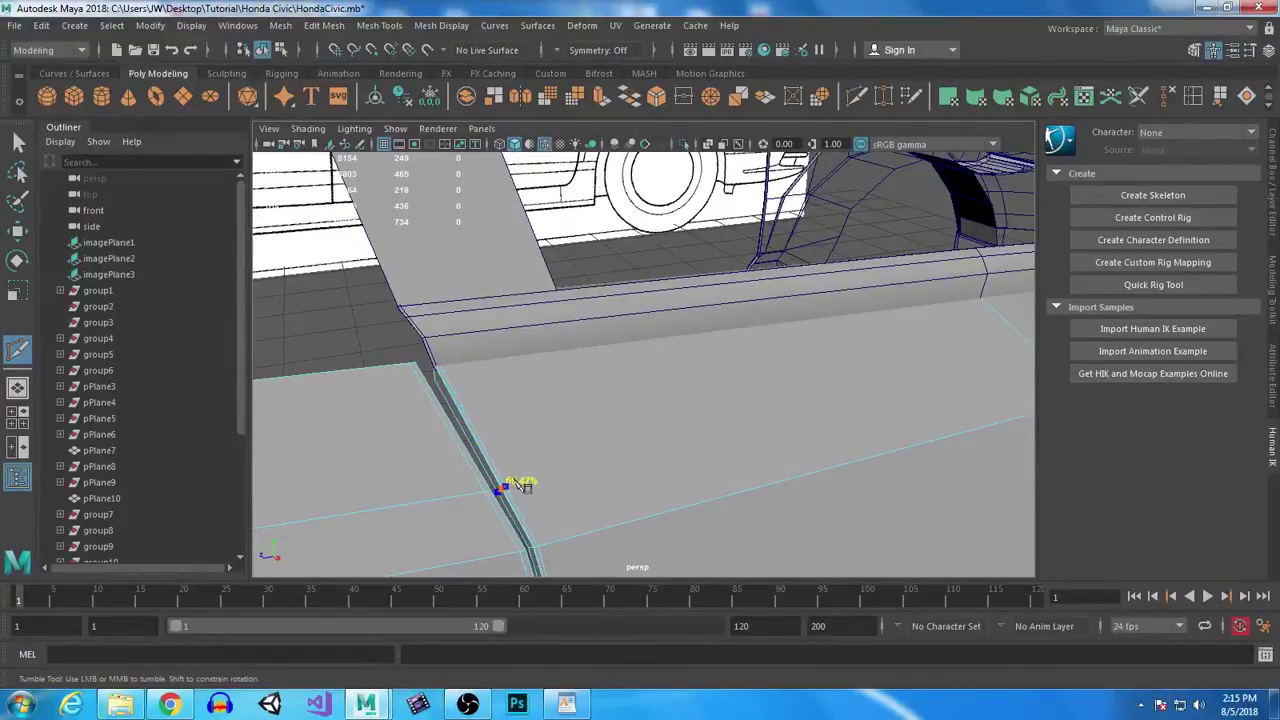
{"action": "scroll", "coordinate": [660, 512], "scroll_direction": "down", "scroll_amount": 2}
{"action": "middle_click_drag", "start_coordinate": [850, 375], "coordinate": [714, 363], "text": "alt"}
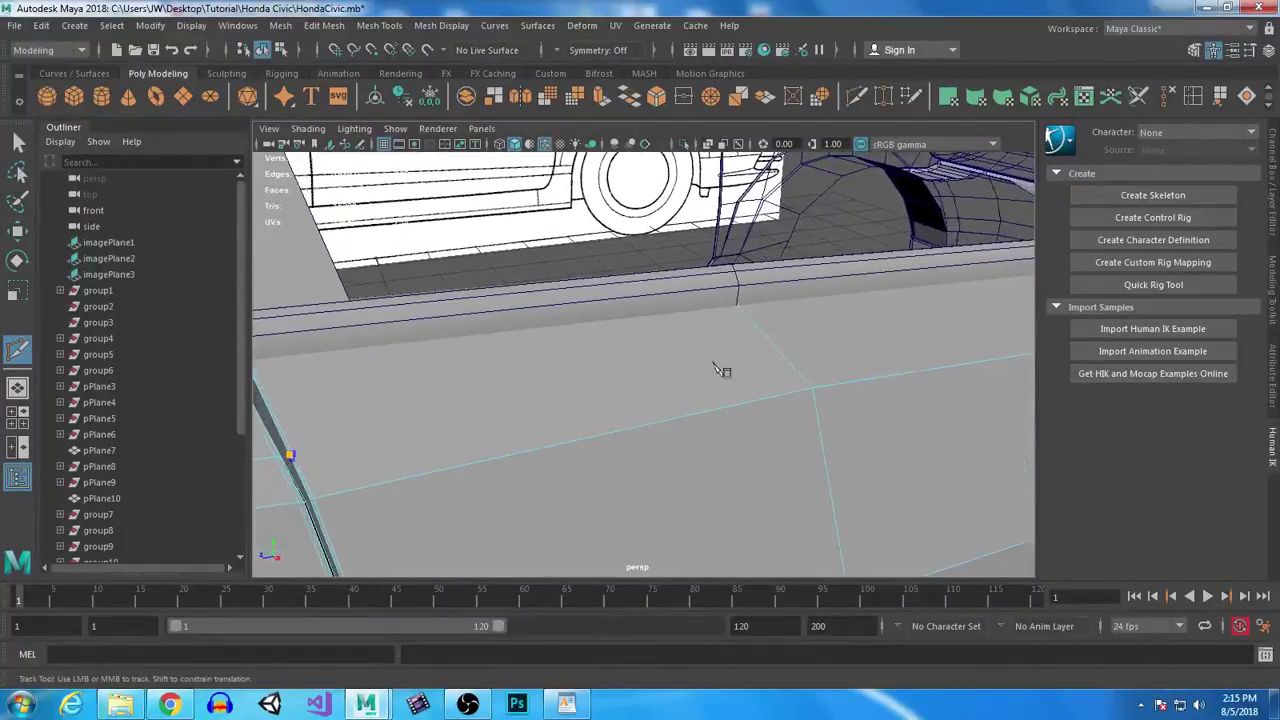
{"action": "left_click", "coordinate": [776, 346]}
{"action": "left_click_drag", "start_coordinate": [869, 397], "coordinate": [697, 377], "text": "alt"}
{"action": "middle_click_drag", "start_coordinate": [697, 377], "coordinate": [610, 396], "text": "alt"}
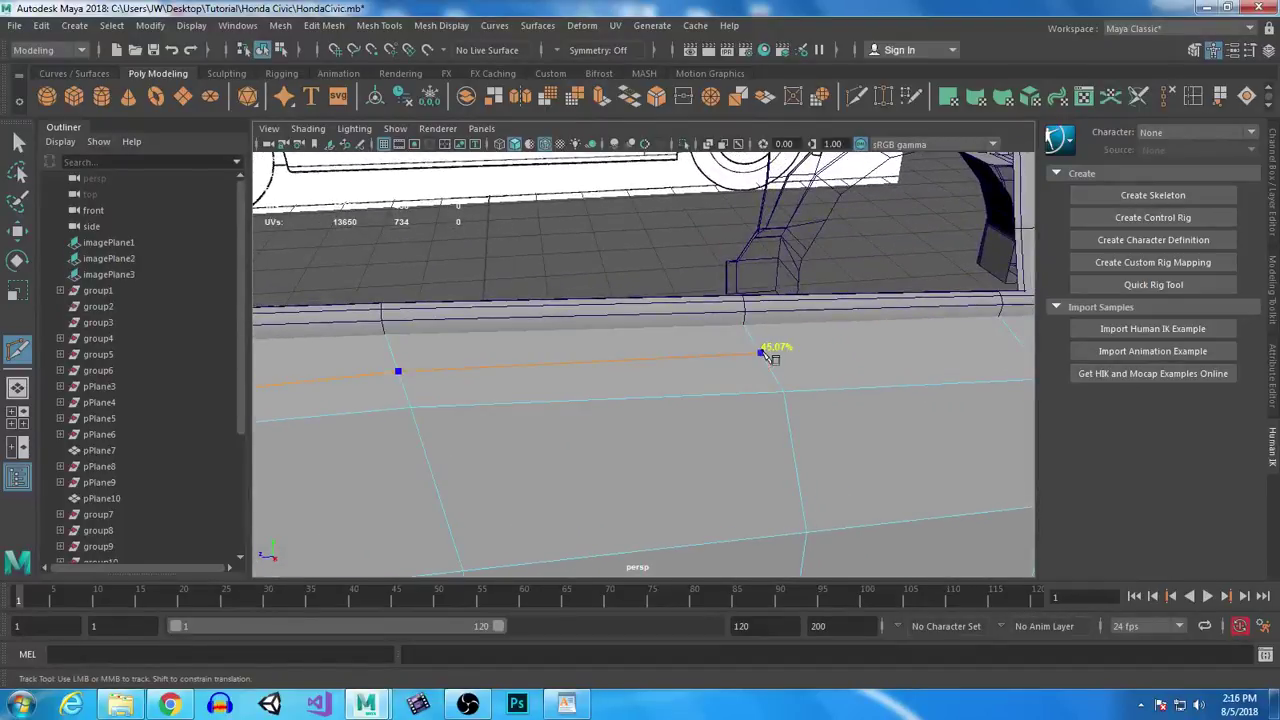
{"action": "middle_click_drag", "start_coordinate": [760, 354], "coordinate": [708, 385], "text": "alt"}
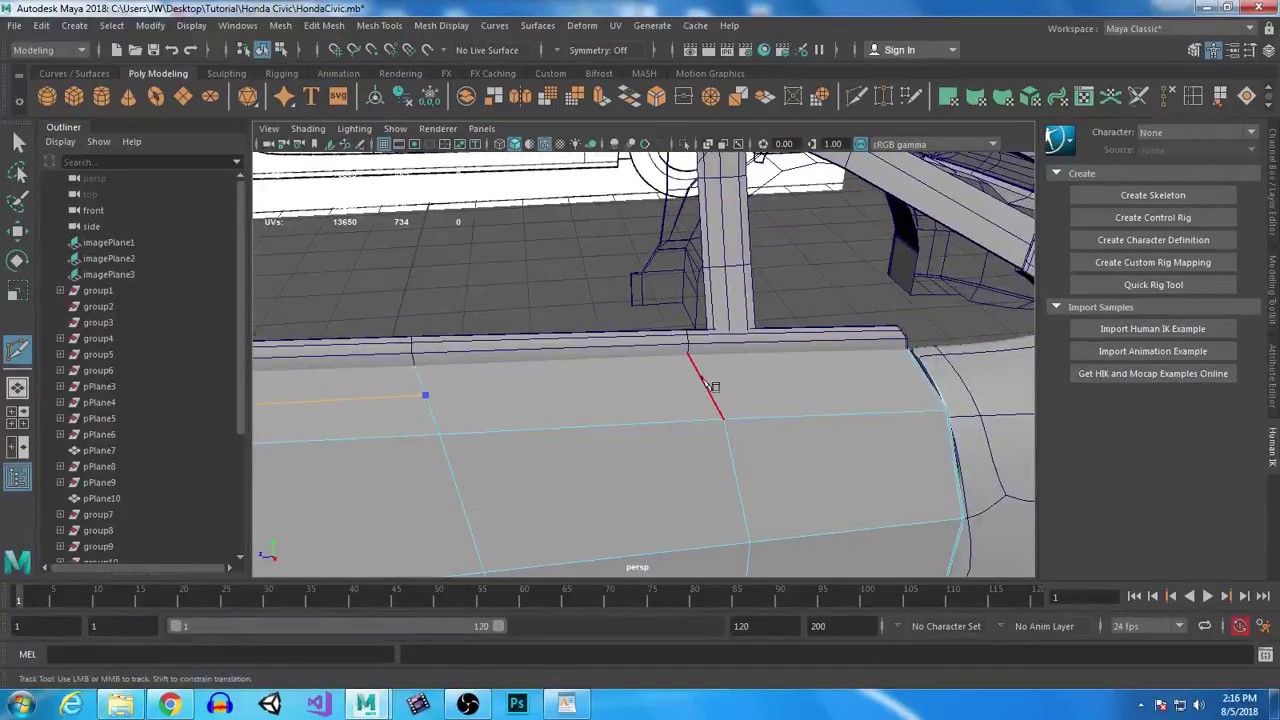
{"action": "left_click", "coordinate": [928, 380]}
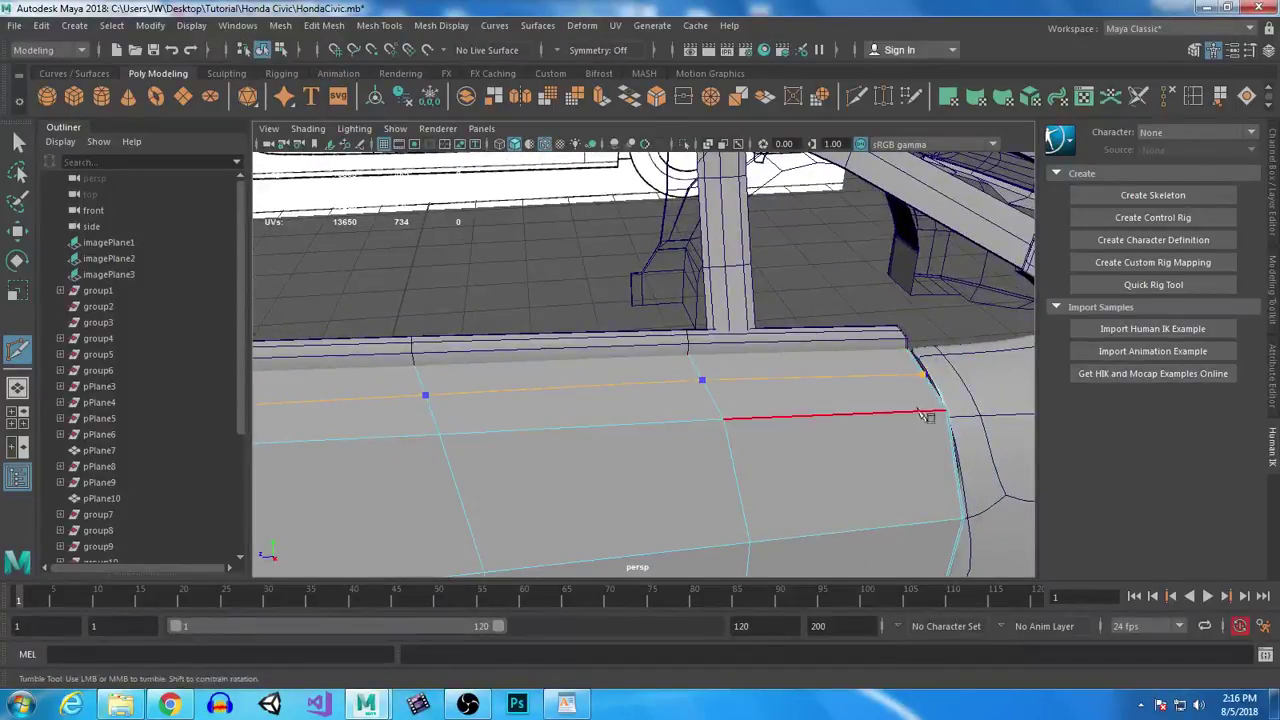
{"action": "left_click_drag", "start_coordinate": [928, 414], "coordinate": [823, 409], "text": "alt"}
{"action": "middle_click_drag", "start_coordinate": [823, 409], "coordinate": [729, 340], "text": "alt"}
{"action": "right_click_drag", "start_coordinate": [729, 340], "coordinate": [785, 490], "text": "alt"}
{"action": "left_click_drag", "start_coordinate": [788, 492], "coordinate": [797, 504], "text": "alt"}
{"action": "left_click", "coordinate": [800, 470]}
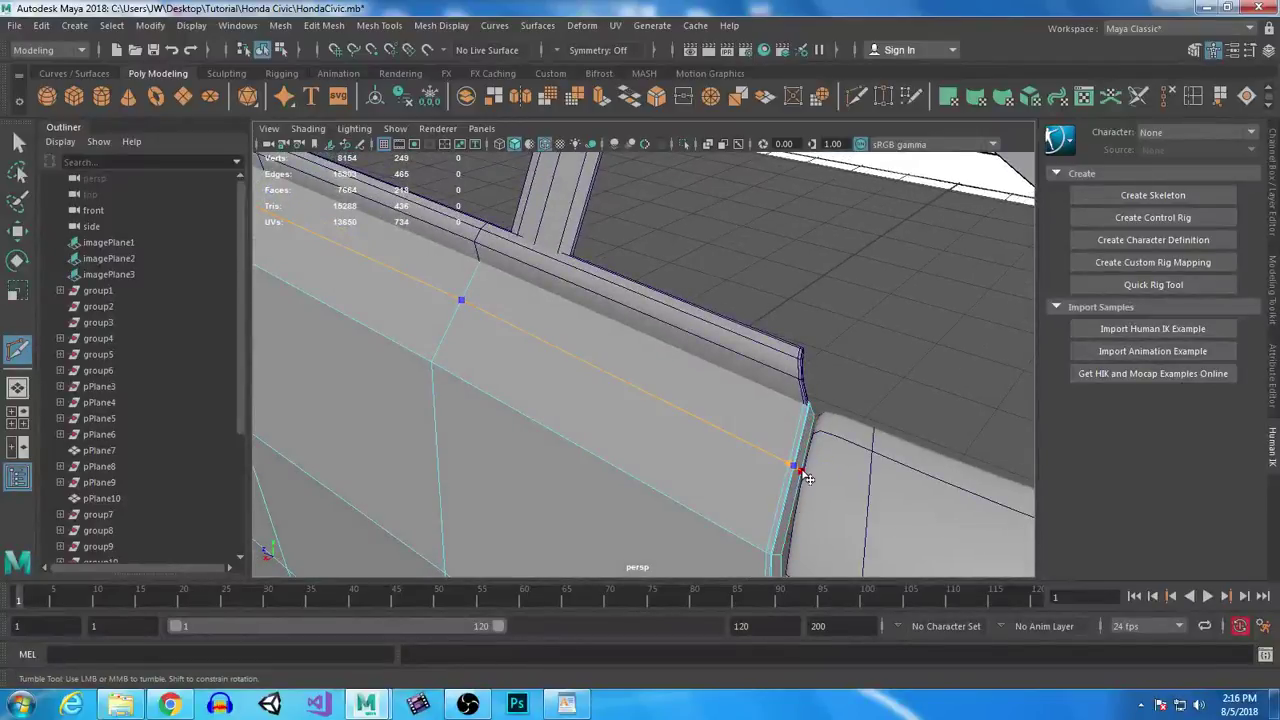
{"action": "right_click", "coordinate": [800, 470]}
{"action": "left_click", "coordinate": [433, 363]}
{"action": "key", "text": "q"}
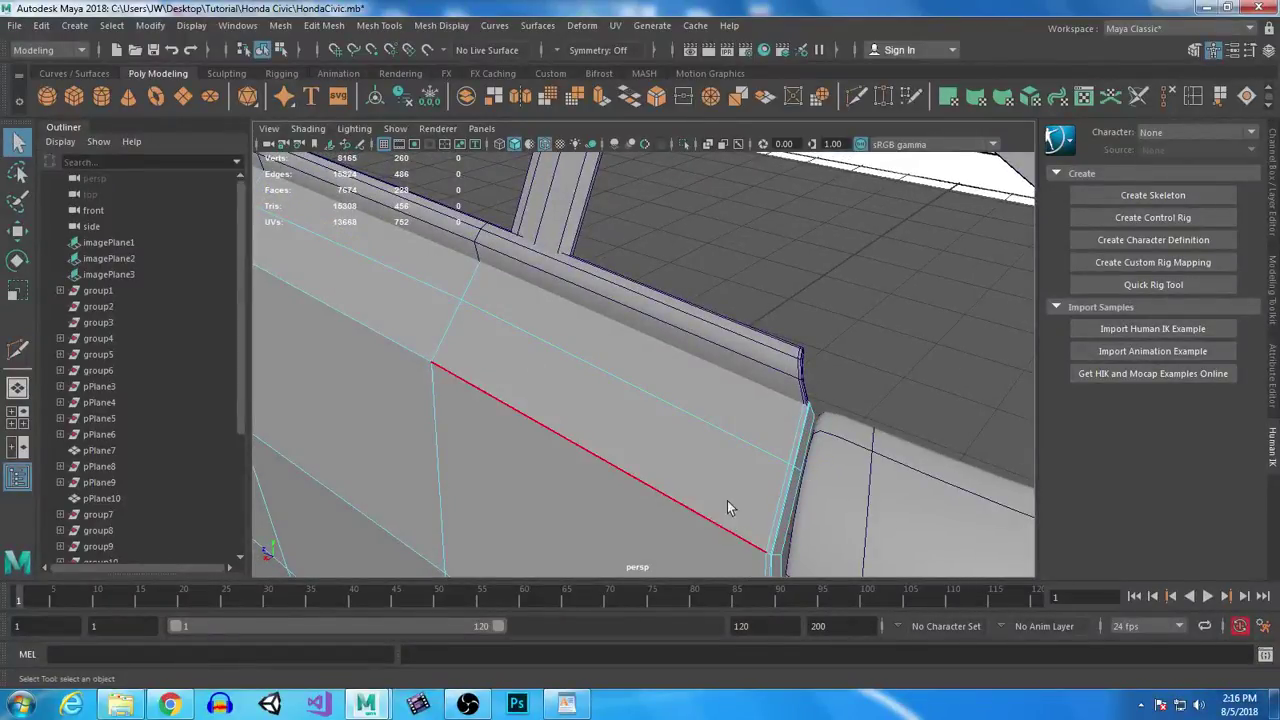
Step: Select both doors and the rear quarter panel in object mode, hide the wireframe overlay and show the panels in smooth preview
{"action": "scroll", "coordinate": [475, 402], "scroll_direction": "down", "scroll_amount": 5}
{"action": "left_click_drag", "start_coordinate": [475, 402], "coordinate": [682, 275], "text": "alt"}
{"action": "right_click_drag", "start_coordinate": [682, 275], "coordinate": [760, 215]}
{"action": "left_click", "coordinate": [572, 328]}
{"action": "left_click", "coordinate": [503, 255], "text": "shift"}
{"action": "middle_click_drag", "start_coordinate": [425, 272], "coordinate": [589, 368], "text": "alt"}
{"action": "left_click", "coordinate": [444, 246], "text": "shift"}
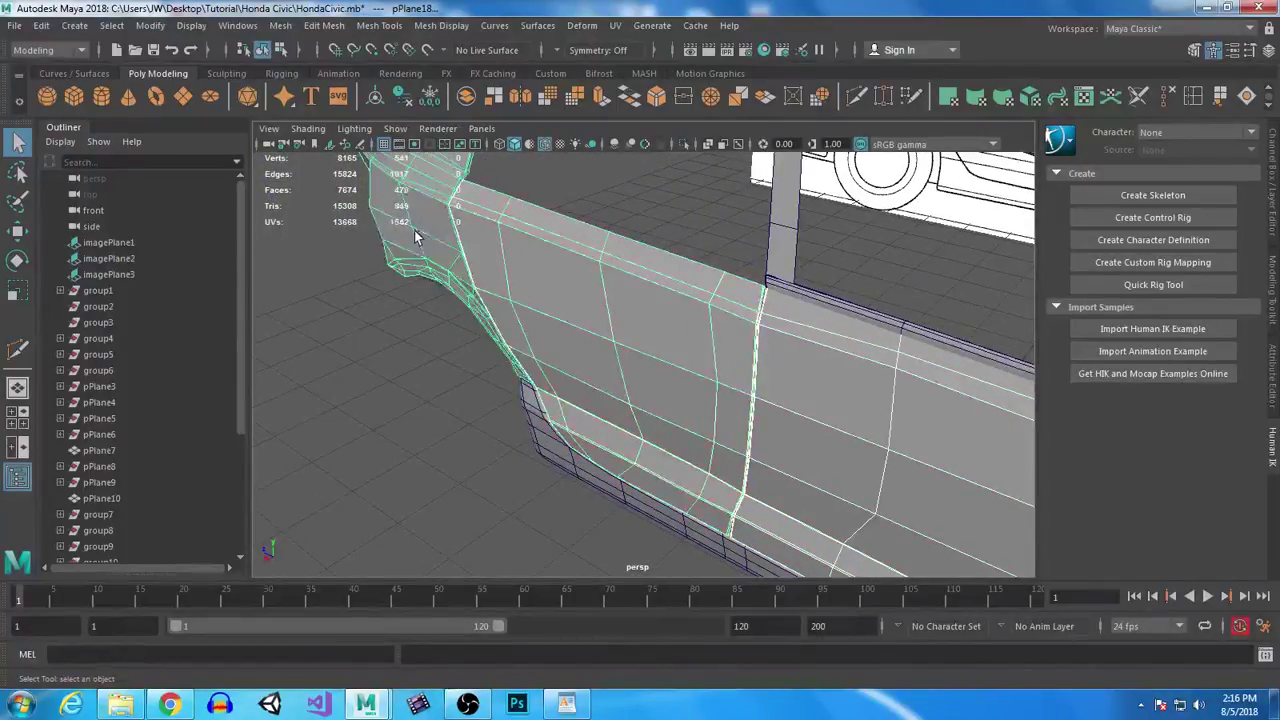
{"action": "left_click", "coordinate": [543, 143]}
{"action": "key", "text": "3"}
{"action": "left_click", "coordinate": [438, 461]}
Step: Examine the smoothed doors, creases and panel gaps from the front, side and rear of the car
{"action": "left_click_drag", "start_coordinate": [482, 479], "coordinate": [519, 462], "text": "alt"}
{"action": "middle_click_drag", "start_coordinate": [519, 462], "coordinate": [886, 434], "text": "alt"}
{"action": "left_click_drag", "start_coordinate": [886, 434], "coordinate": [652, 404], "text": "alt"}
{"action": "middle_click_drag", "start_coordinate": [860, 480], "coordinate": [737, 458], "text": "alt"}
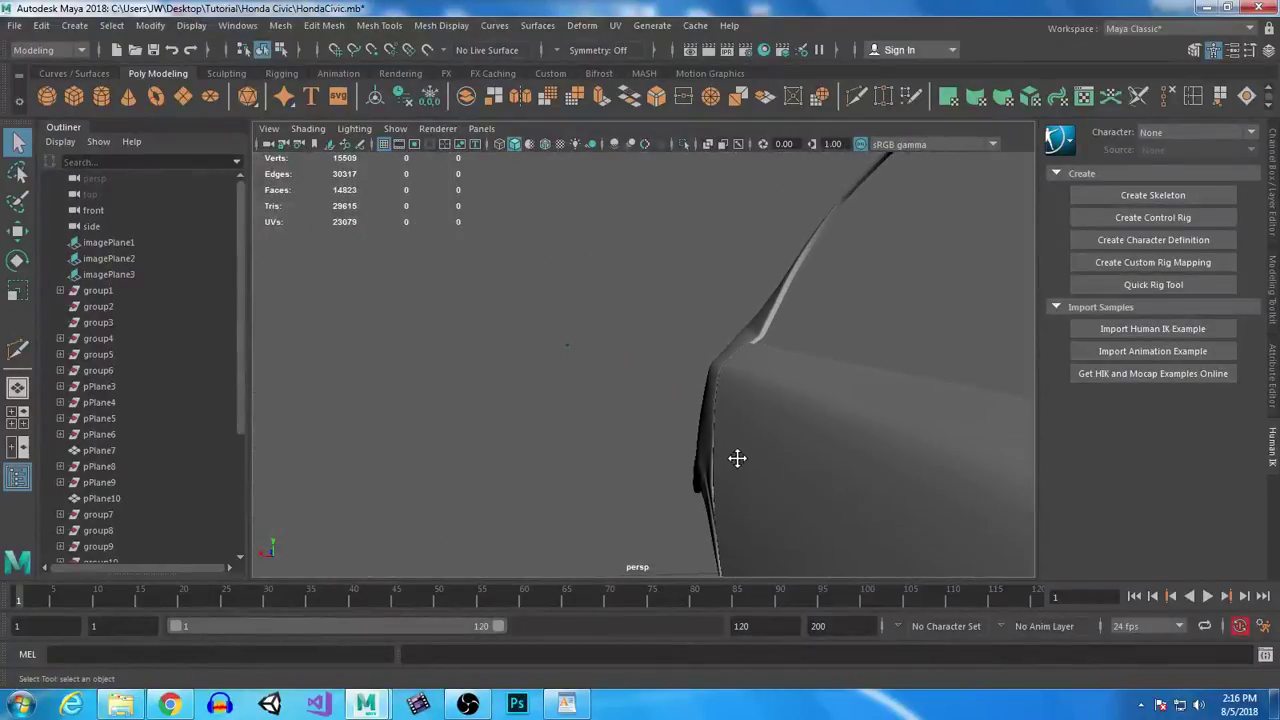
{"action": "right_click_drag", "start_coordinate": [800, 455], "coordinate": [480, 305], "text": "alt"}
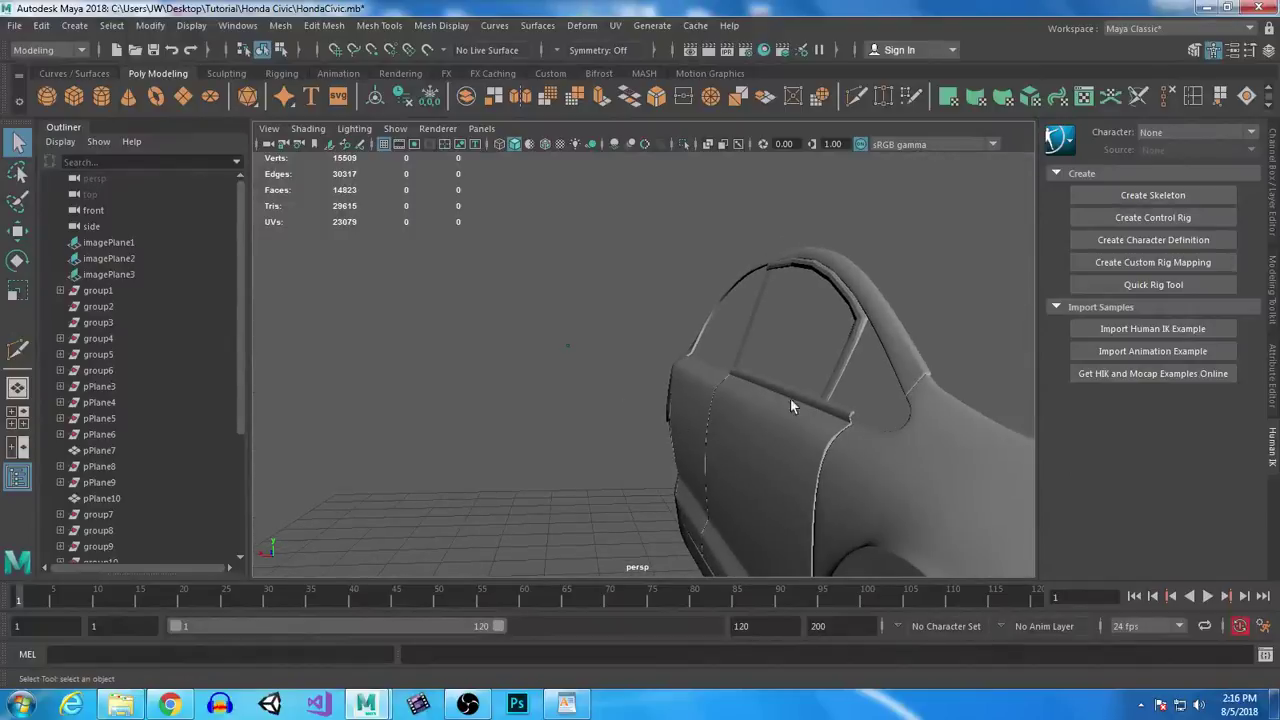
{"action": "mouse_move", "coordinate": [769, 464]}
{"action": "left_mouse_down", "text": "alt"}
{"action": "mouse_move", "coordinate": [706, 432]}
{"action": "mouse_move", "coordinate": [700, 449]}
{"action": "mouse_move", "coordinate": [717, 460]}
{"action": "mouse_move", "coordinate": [1051, 483]}
{"action": "mouse_move", "coordinate": [851, 509]}
{"action": "mouse_move", "coordinate": [509, 443]}
{"action": "mouse_move", "coordinate": [514, 463]}
{"action": "mouse_move", "coordinate": [772, 445]}
{"action": "left_mouse_up", "text": "alt"}
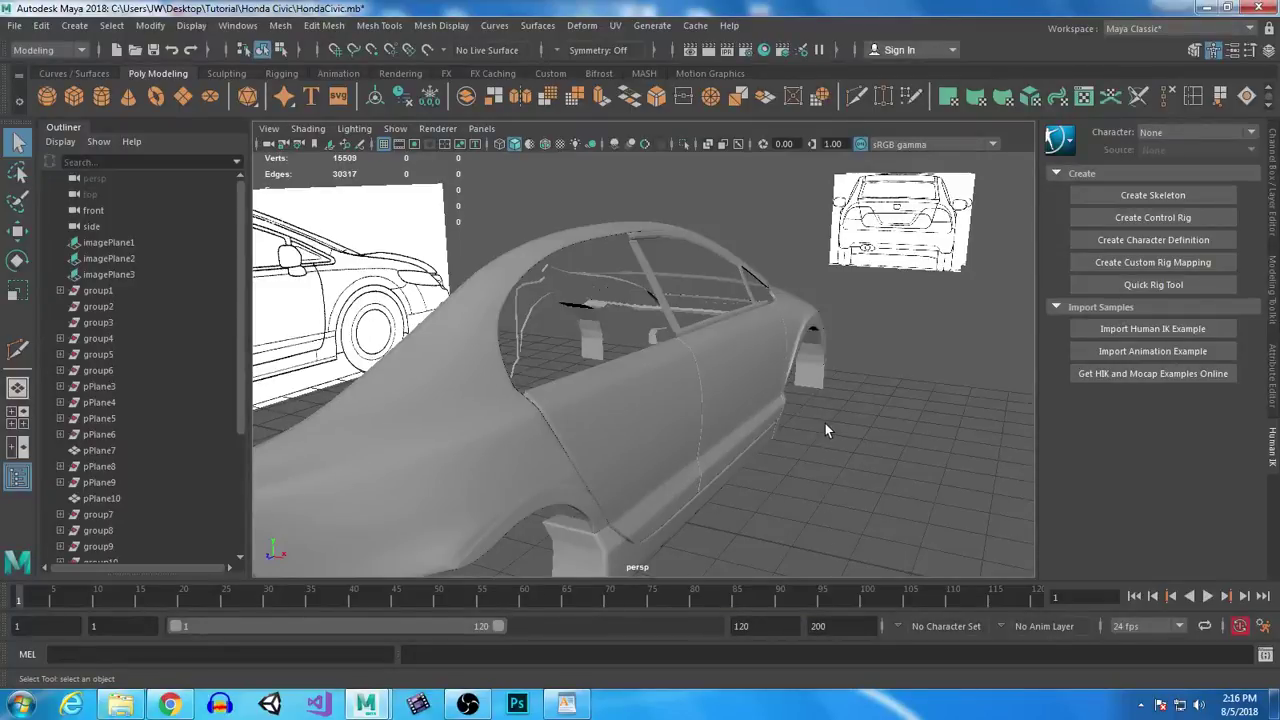
{"action": "left_click", "coordinate": [731, 371]}
Step: Turn off smooth preview for all car body panels and save the scene
{"action": "scroll", "coordinate": [822, 481], "scroll_direction": "down", "scroll_amount": 5}
{"action": "left_click_drag", "start_coordinate": [800, 436], "coordinate": [480, 431], "text": "alt"}
{"action": "left_click_drag", "start_coordinate": [556, 229], "coordinate": [781, 536]}
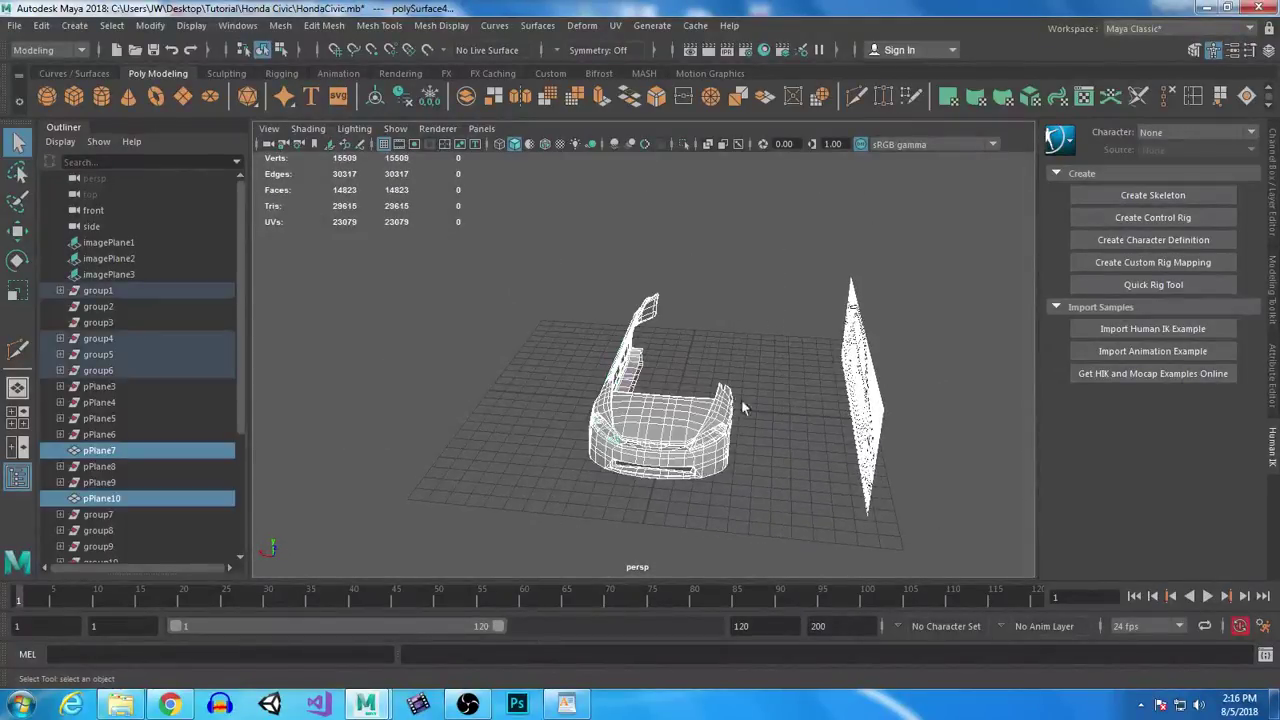
{"action": "key", "text": "1"}
{"action": "left_click", "coordinate": [766, 447]}
{"action": "key", "text": "ctrl+s"}
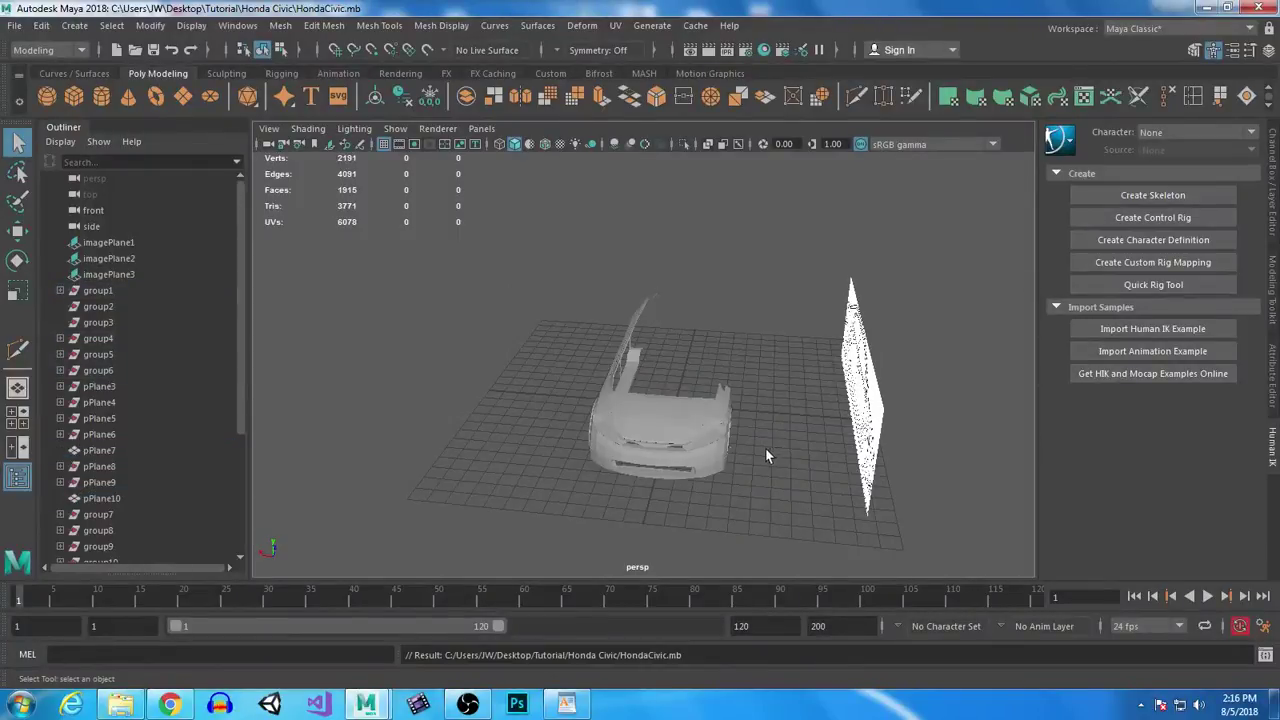
Step: Examine the unsmoothed doors, window frames and rear quarter panel against the side blueprint
{"action": "scroll", "coordinate": [531, 439], "scroll_direction": "up", "scroll_amount": 6}
{"action": "left_click_drag", "start_coordinate": [531, 433], "coordinate": [728, 439], "text": "alt"}
{"action": "right_click_drag", "start_coordinate": [728, 439], "coordinate": [669, 473], "text": "alt"}
{"action": "left_click_drag", "start_coordinate": [669, 473], "coordinate": [783, 457], "text": "alt"}
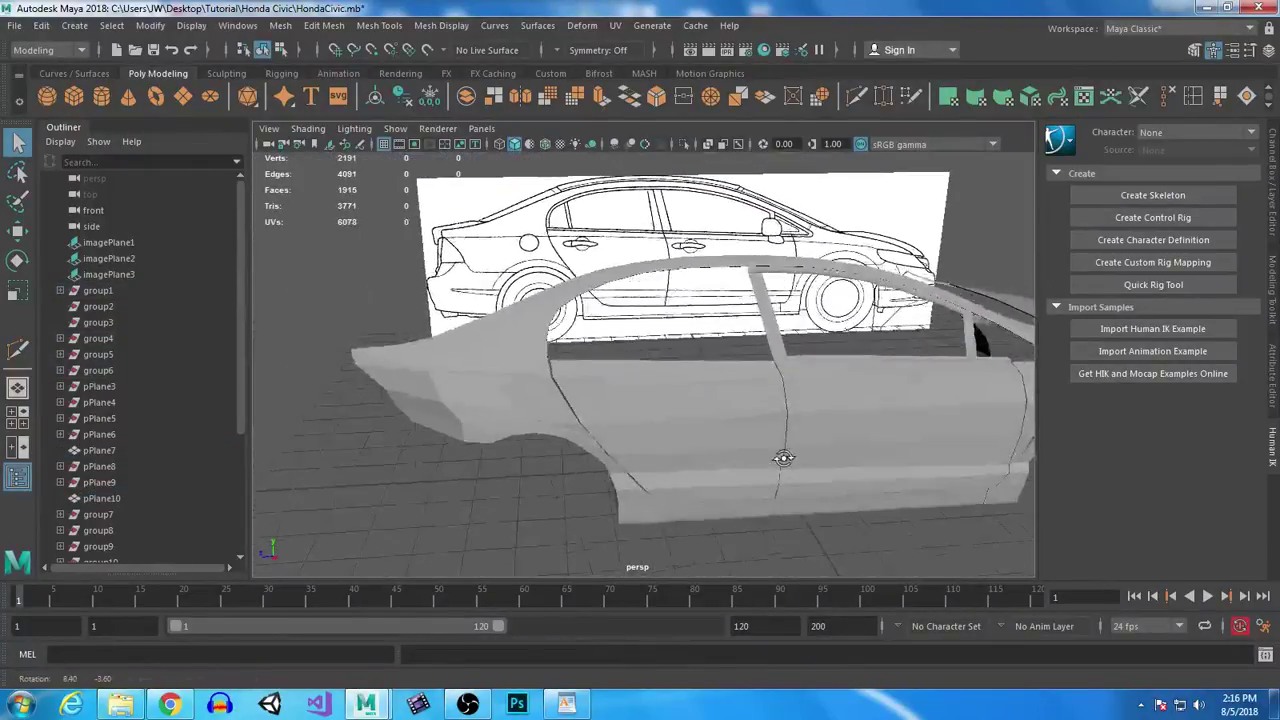
{"action": "middle_click_drag", "start_coordinate": [783, 432], "coordinate": [567, 439], "text": "alt"}
{"action": "right_click_drag", "start_coordinate": [566, 445], "coordinate": [766, 492], "text": "alt"}
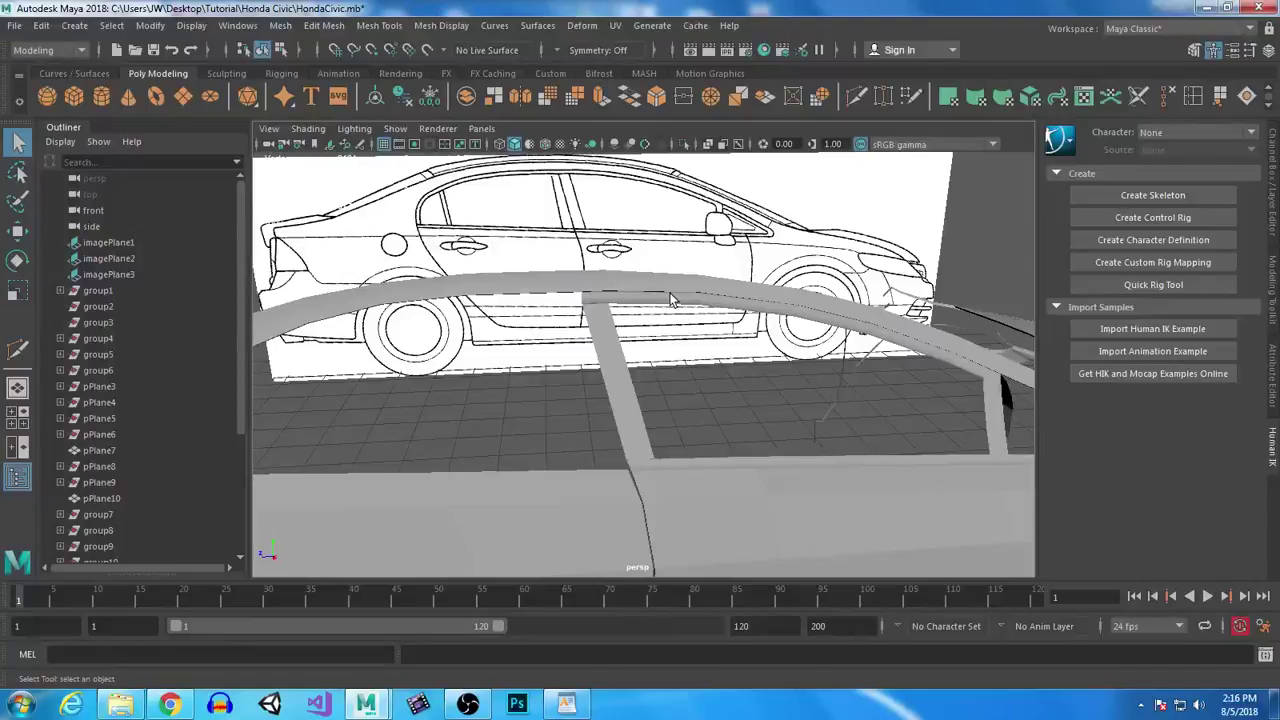
{"action": "right_click_drag", "start_coordinate": [668, 382], "coordinate": [566, 360], "text": "alt"}
{"action": "middle_click_drag", "start_coordinate": [566, 360], "coordinate": [563, 334], "text": "alt"}
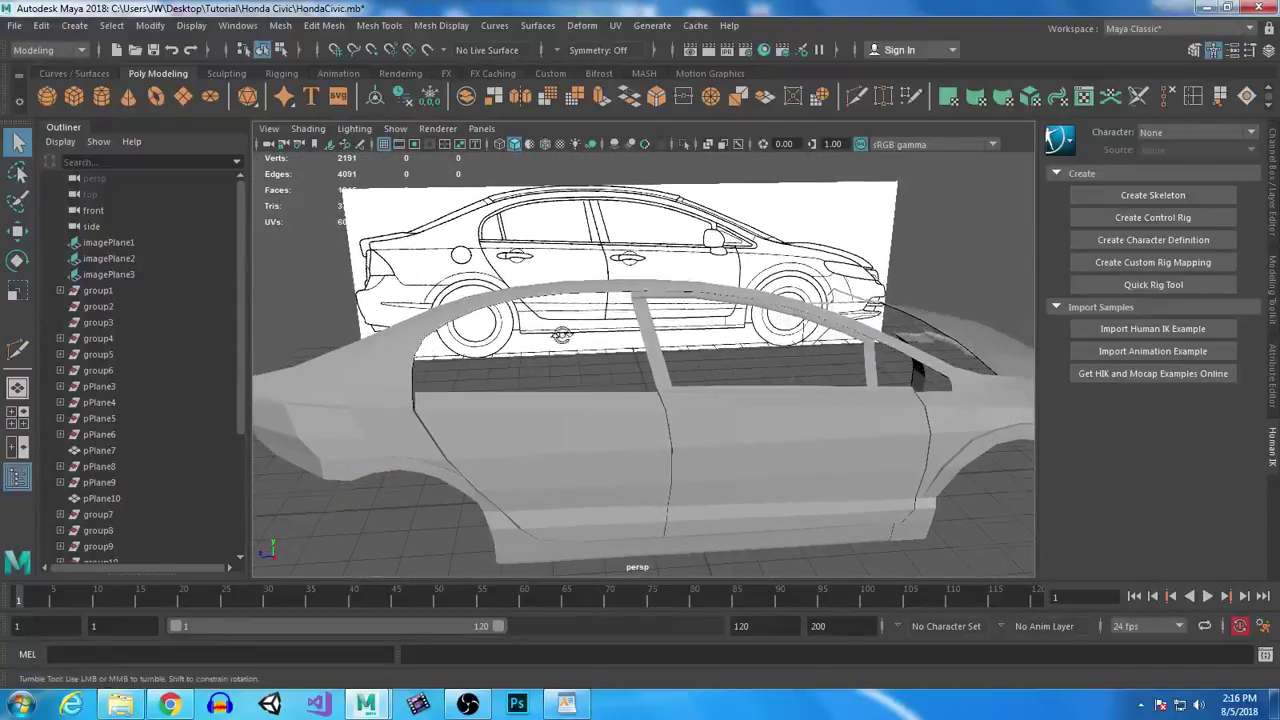
{"action": "left_click_drag", "start_coordinate": [563, 334], "coordinate": [555, 316], "text": "alt"}
{"action": "right_click_drag", "start_coordinate": [486, 448], "coordinate": [606, 428], "text": "alt"}
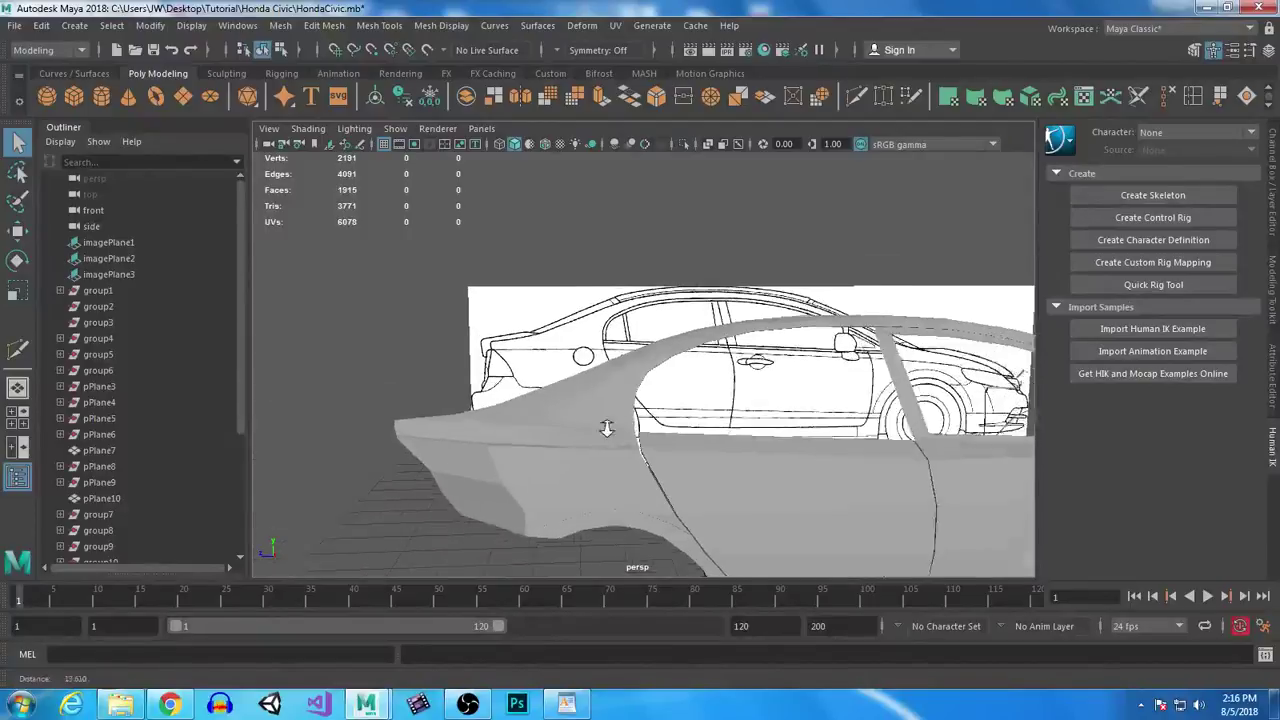
Step: In the side view, shift the quarter panel's door-edge vertices just above the crease slightly rearward to even out the edge
{"action": "key", "text": "space"}
{"action": "key", "text": "space"}
{"action": "middle_click_drag", "start_coordinate": [605, 347], "coordinate": [743, 473], "text": "alt"}
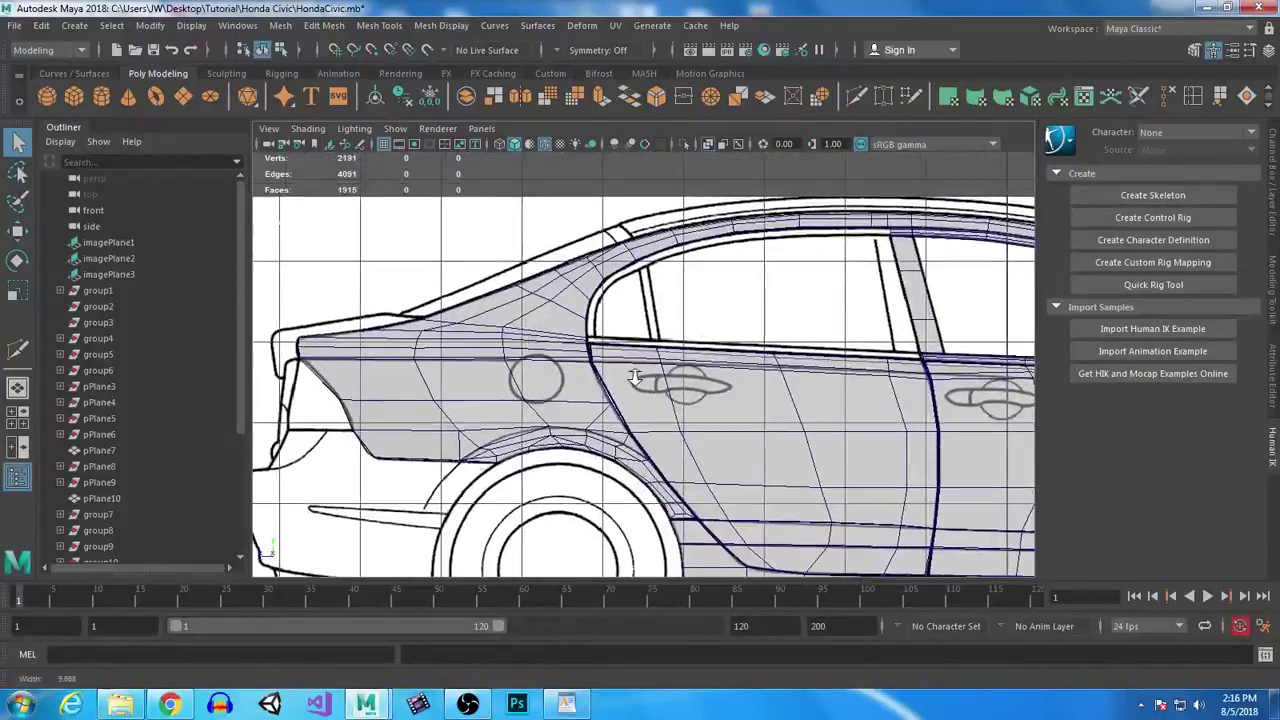
{"action": "right_click_drag", "start_coordinate": [643, 380], "coordinate": [781, 598], "text": "alt"}
{"action": "middle_click_drag", "start_coordinate": [497, 477], "coordinate": [709, 518], "text": "alt"}
{"action": "right_click_drag", "start_coordinate": [609, 334], "coordinate": [648, 250], "text": "alt"}
{"action": "right_click_drag", "start_coordinate": [654, 378], "coordinate": [551, 207]}
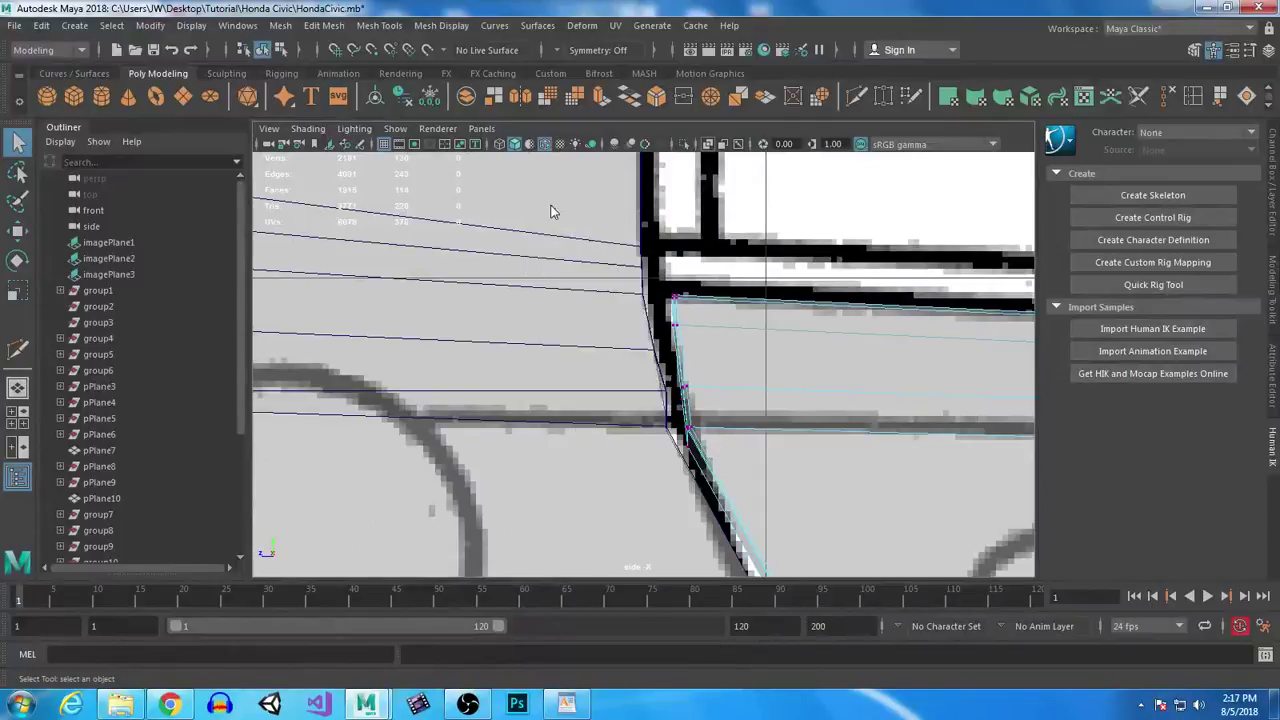
{"action": "left_click", "coordinate": [667, 392]}
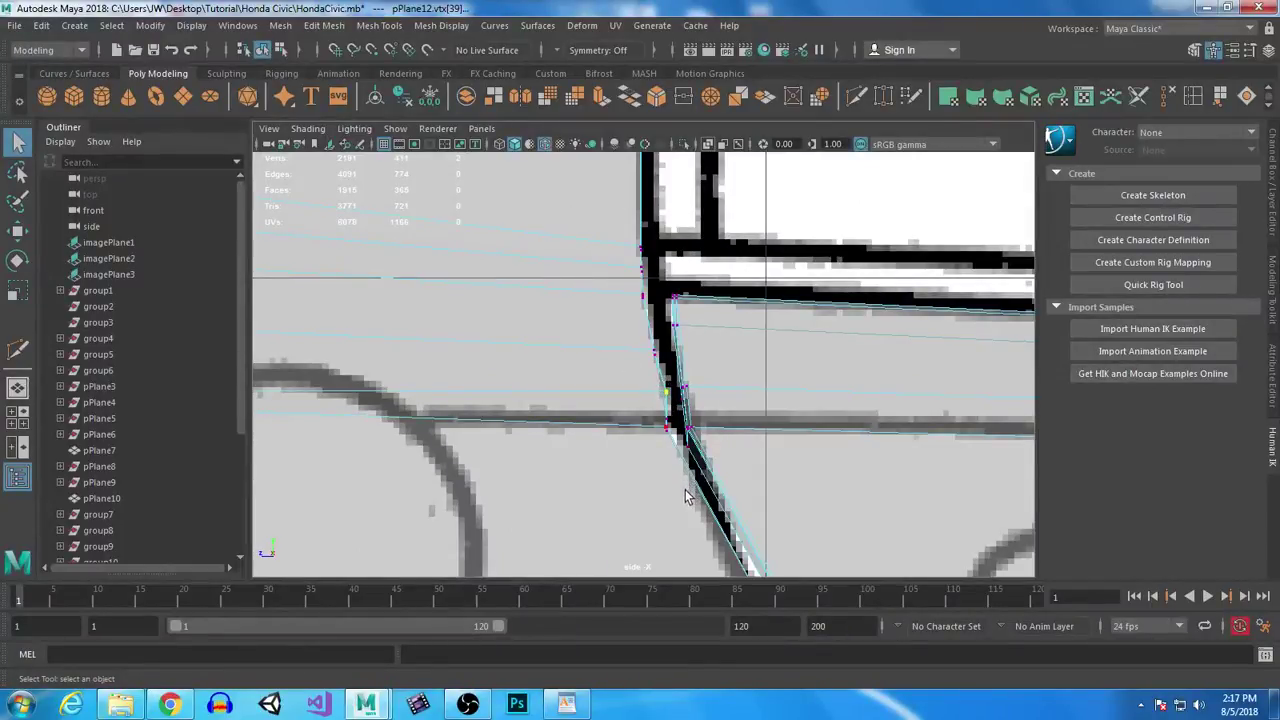
{"action": "key", "text": "w"}
{"action": "left_click", "coordinate": [587, 393]}
Step: Shift the rear door's rear-edge vertices above the crease, up to the top corner, rearward to follow the blueprint's door gap
{"action": "left_click_drag", "start_coordinate": [731, 374], "coordinate": [676, 414]}
{"action": "left_click_drag", "start_coordinate": [606, 393], "coordinate": [600, 393]}
{"action": "left_click_drag", "start_coordinate": [713, 270], "coordinate": [664, 339]}
{"action": "left_click_drag", "start_coordinate": [597, 311], "coordinate": [586, 314]}
{"action": "left_click_drag", "start_coordinate": [733, 286], "coordinate": [585, 303]}
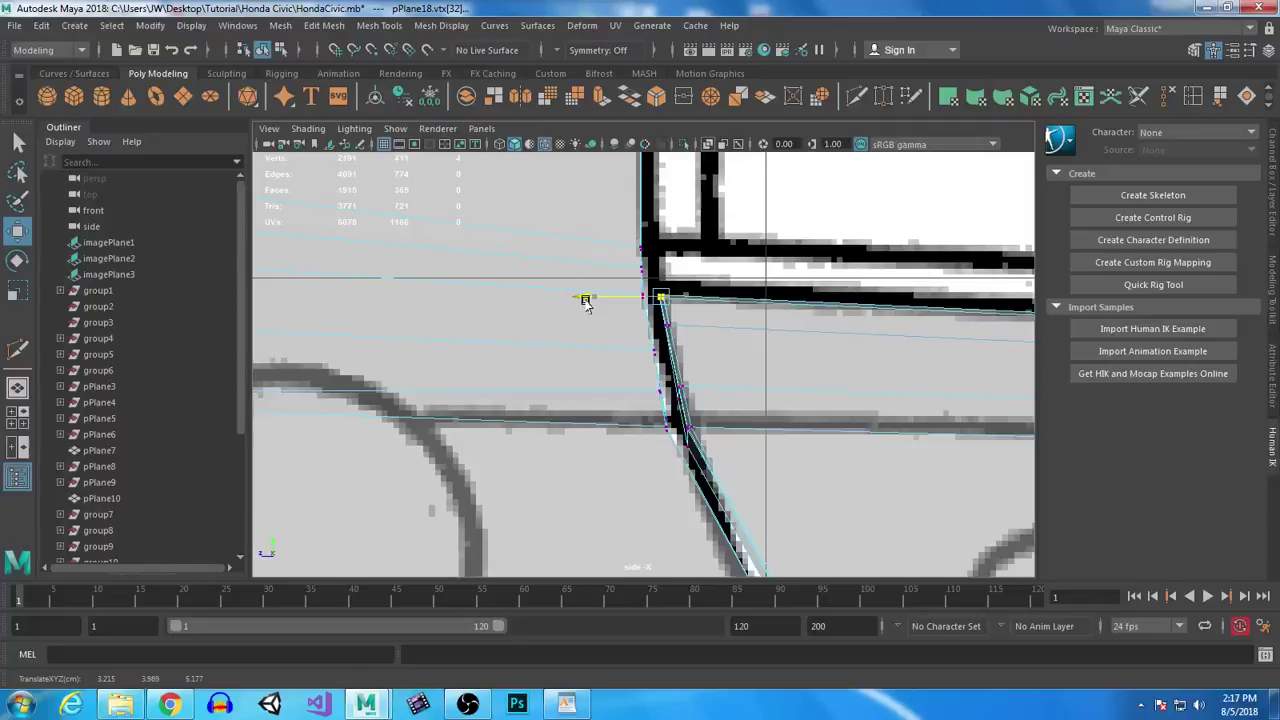
Step: Duplicate the front door's window sill trim strip
{"action": "scroll", "coordinate": [843, 354], "scroll_direction": "down", "scroll_amount": 5}
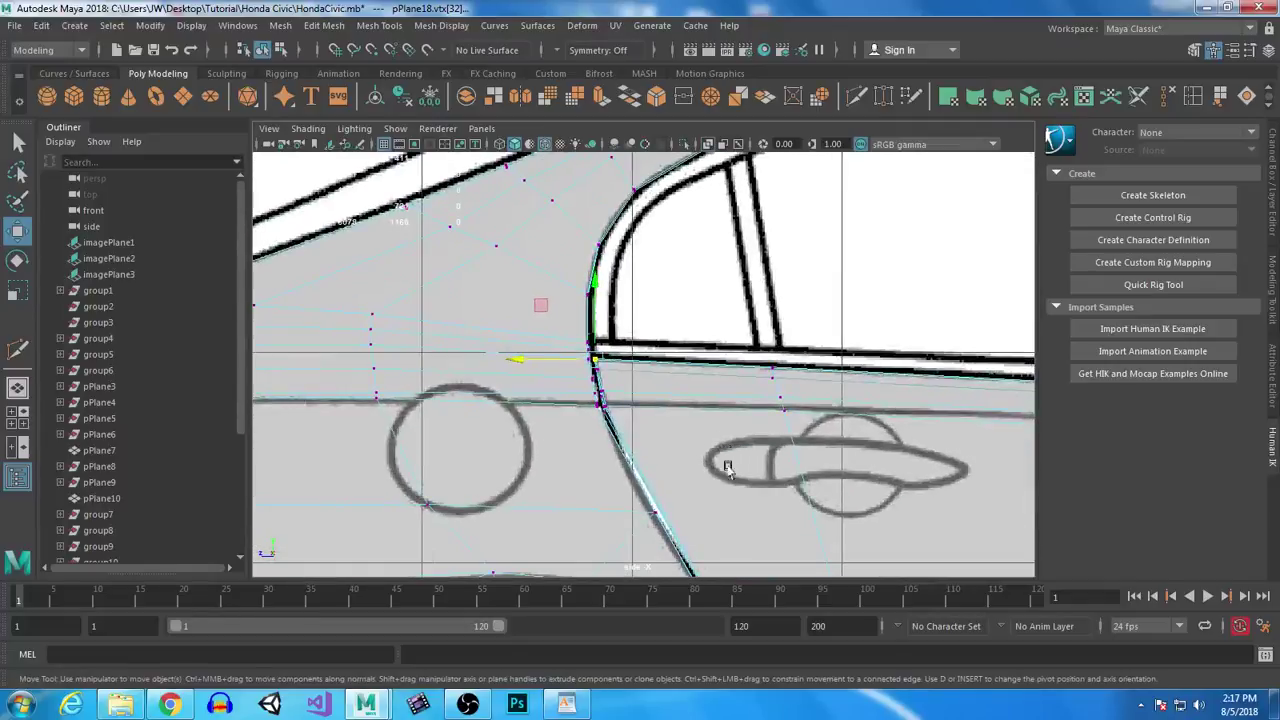
{"action": "middle_click_drag", "start_coordinate": [857, 456], "coordinate": [557, 438], "text": "alt"}
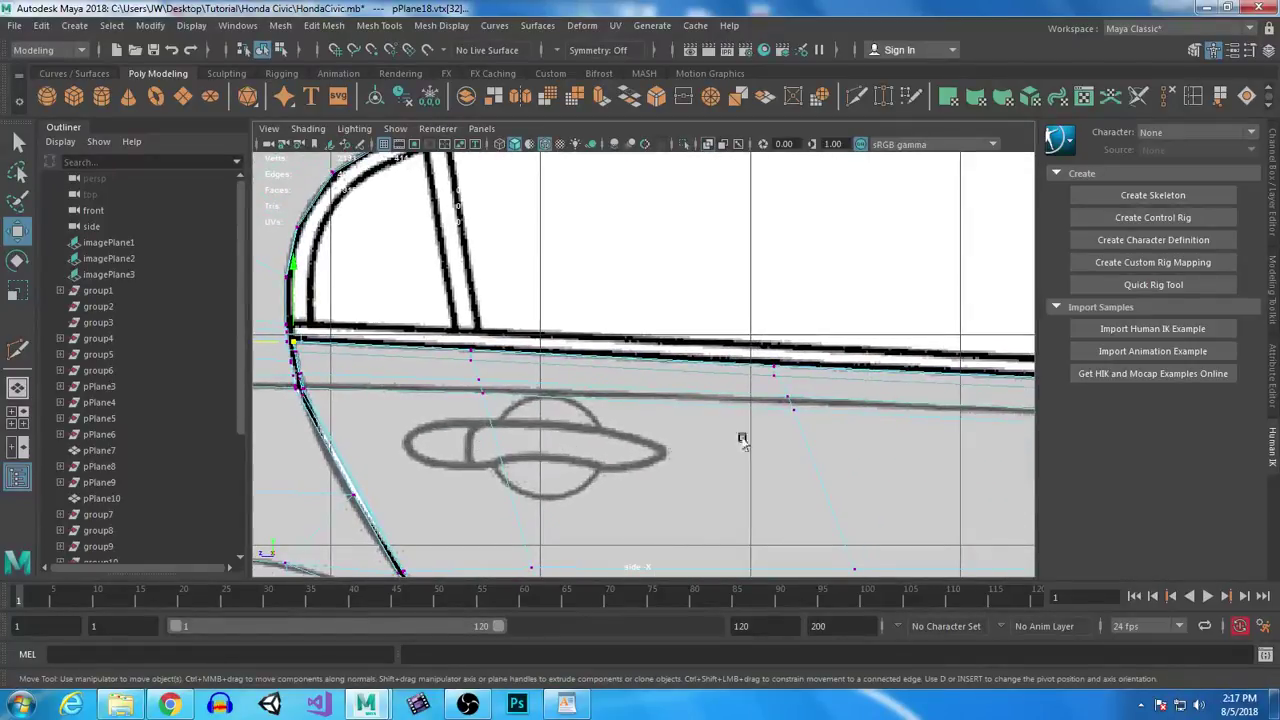
{"action": "middle_click_drag", "start_coordinate": [998, 480], "coordinate": [757, 489], "text": "alt"}
{"action": "scroll", "coordinate": [800, 478], "scroll_direction": "down", "scroll_amount": 2}
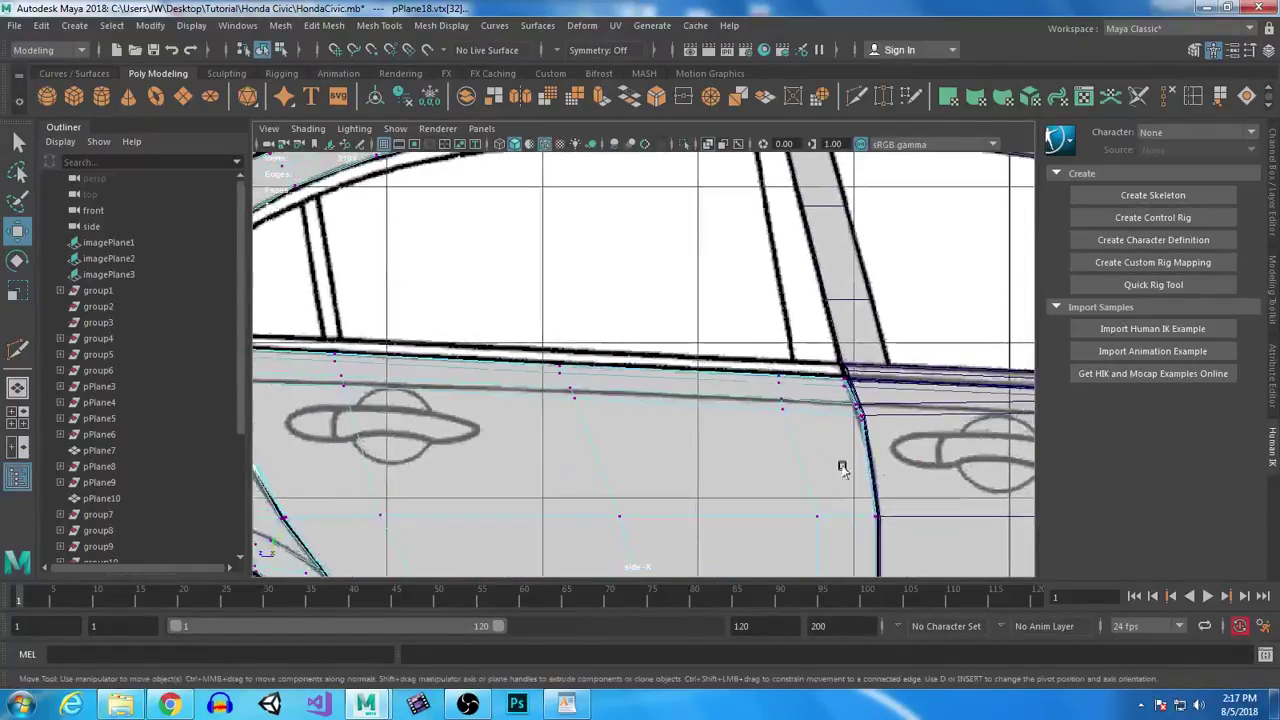
{"action": "left_click", "coordinate": [789, 385]}
{"action": "scroll", "coordinate": [789, 506], "scroll_direction": "down", "scroll_amount": 5}
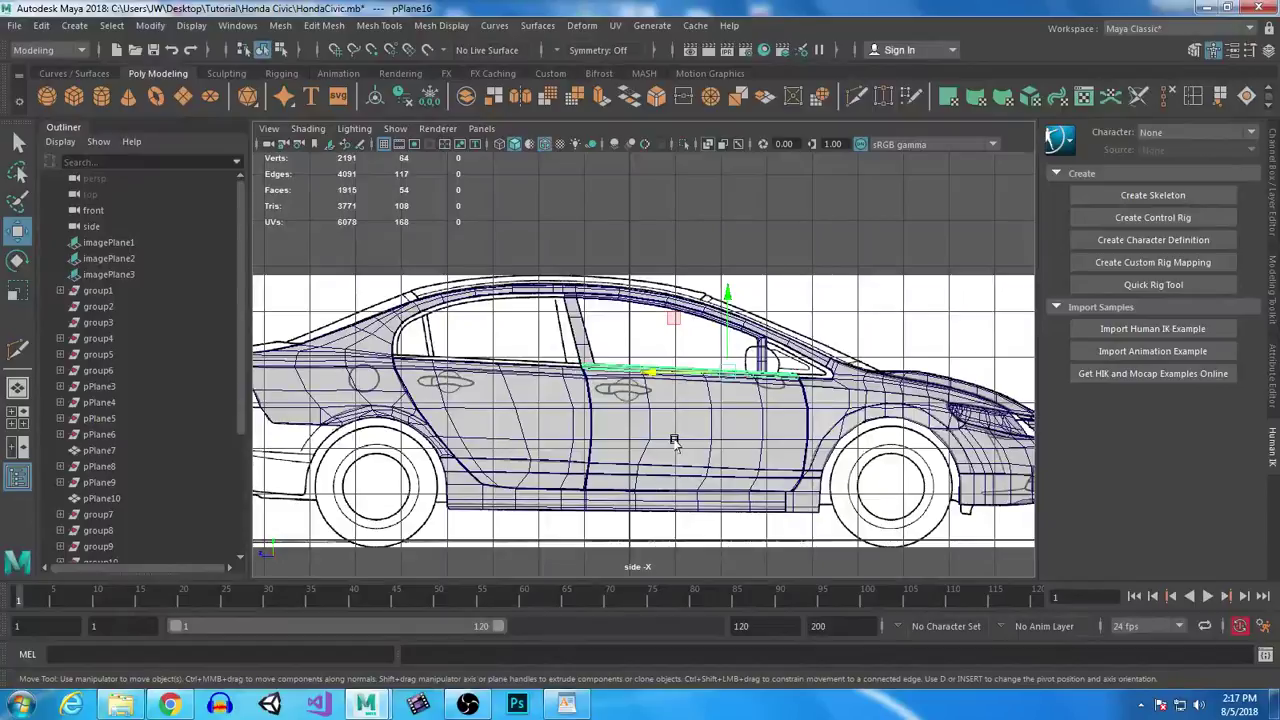
{"action": "key", "text": "ctrl+d"}
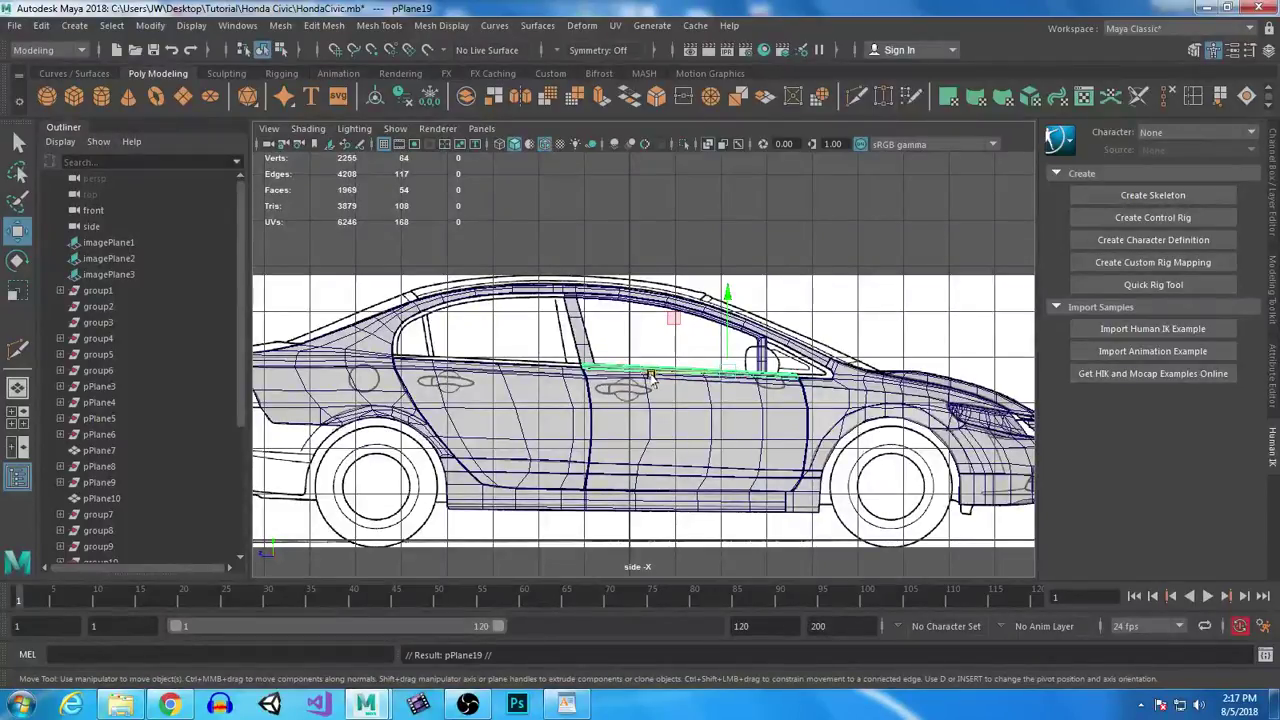
Step: Move the copied trim strip rearward and align it vertically with the blueprint's sill line along the rear door window
{"action": "left_click_drag", "start_coordinate": [650, 378], "coordinate": [440, 377]}
{"action": "left_click_drag", "start_coordinate": [515, 295], "coordinate": [516, 280]}
{"action": "right_click_drag", "start_coordinate": [600, 258], "coordinate": [750, 258], "text": "alt"}
{"action": "middle_click_drag", "start_coordinate": [495, 395], "coordinate": [1015, 424], "text": "alt"}
{"action": "left_click_drag", "start_coordinate": [601, 374], "coordinate": [580, 376]}
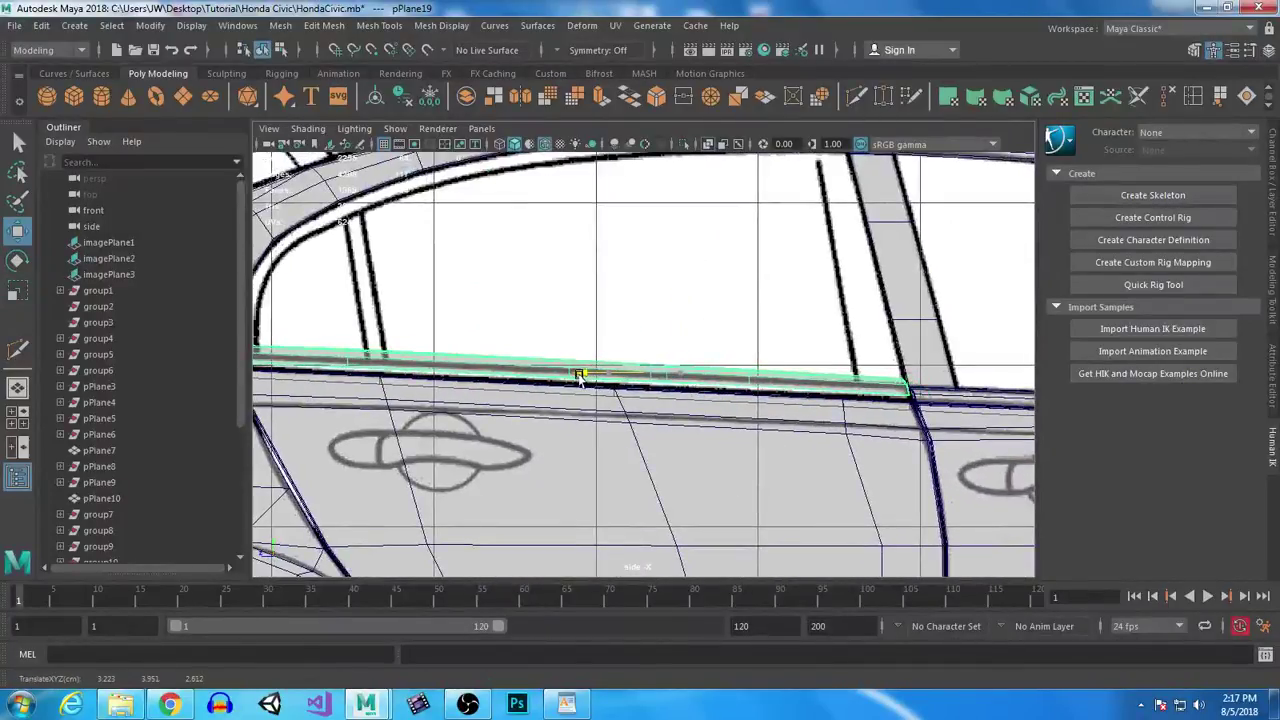
{"action": "left_click_drag", "start_coordinate": [657, 286], "coordinate": [656, 300]}
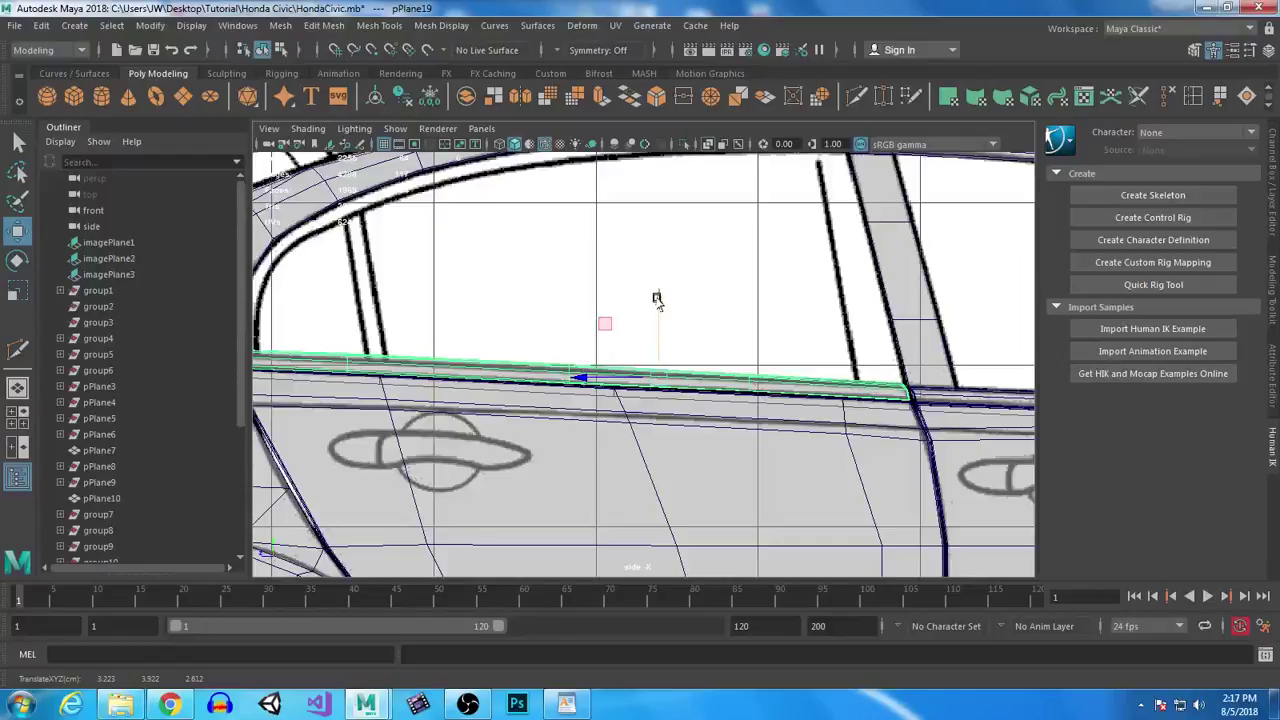
{"action": "left_click_drag", "start_coordinate": [657, 299], "coordinate": [658, 304]}
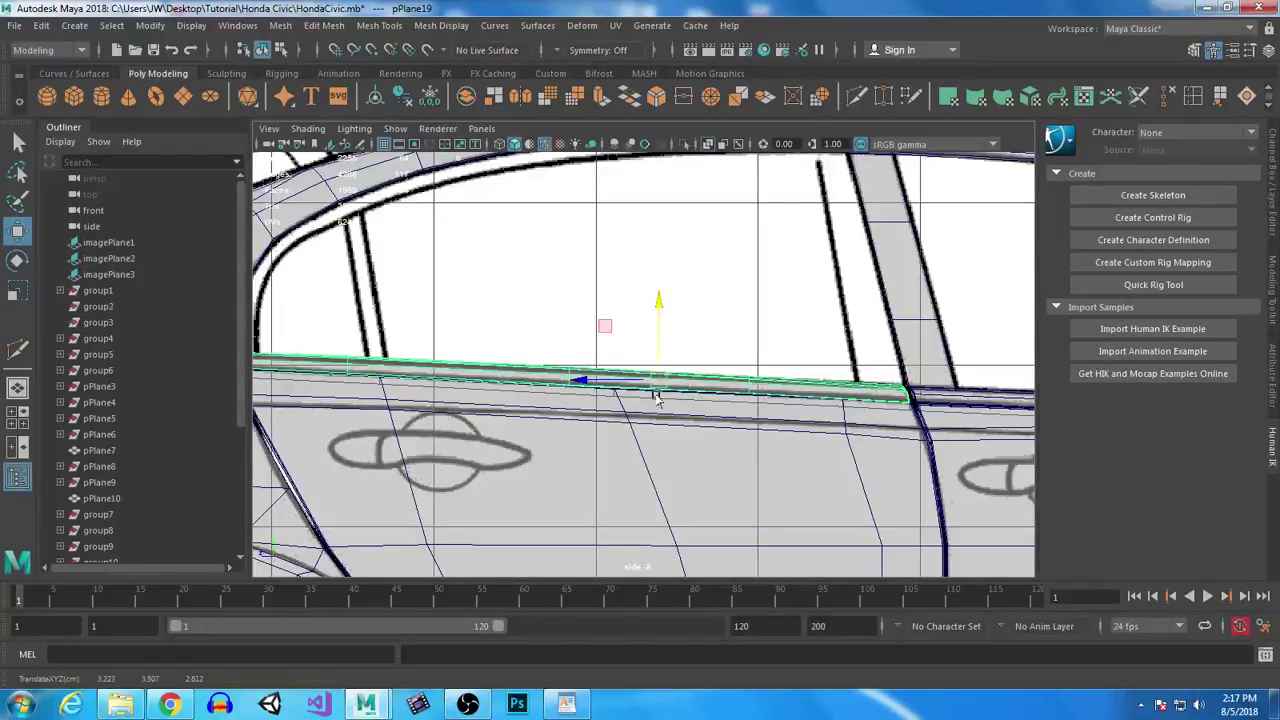
Step: Shift the copied trim's rear-end vertices forward to meet the blueprint's door gap at the window's lower rear corner
{"action": "middle_click_drag", "start_coordinate": [657, 391], "coordinate": [914, 423], "text": "alt"}
{"action": "right_click_drag", "start_coordinate": [716, 373], "coordinate": [630, 243]}
{"action": "left_click_drag", "start_coordinate": [343, 298], "coordinate": [694, 468]}
{"action": "left_click_drag", "start_coordinate": [417, 363], "coordinate": [463, 372]}
{"action": "left_click_drag", "start_coordinate": [542, 291], "coordinate": [537, 300]}
{"action": "left_click_drag", "start_coordinate": [491, 428], "coordinate": [426, 373]}
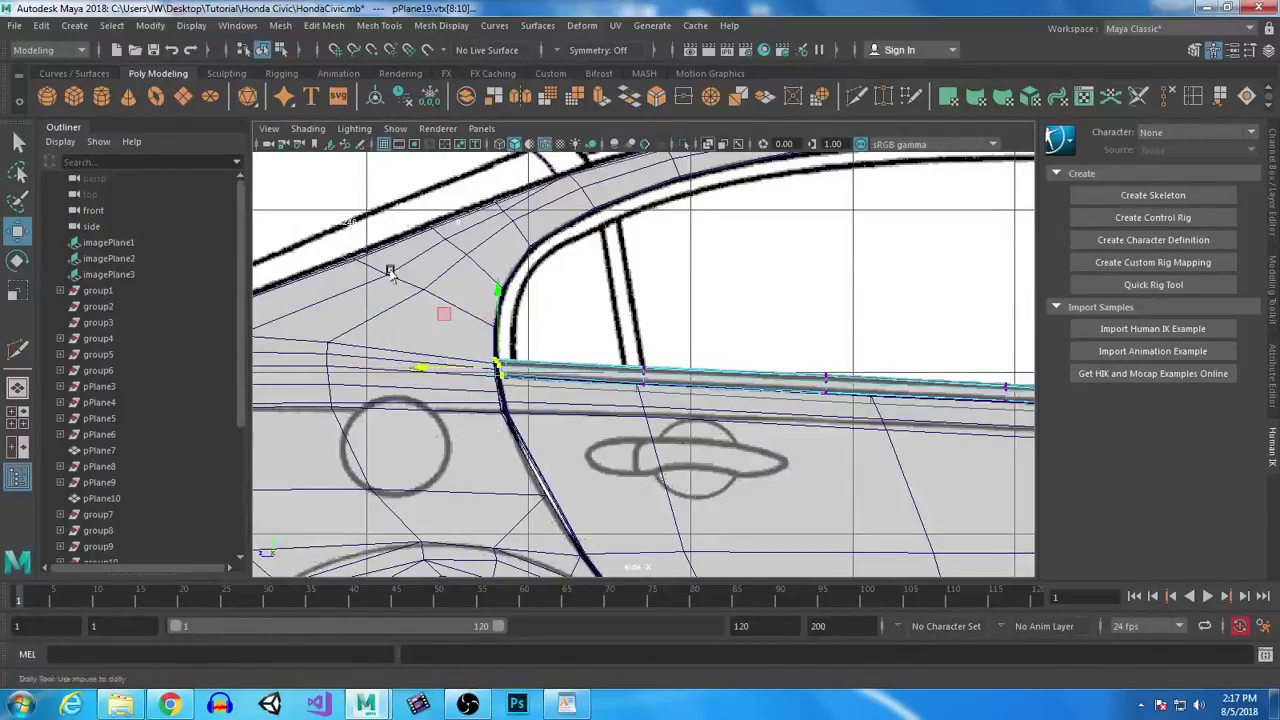
{"action": "right_click_drag", "start_coordinate": [391, 271], "coordinate": [449, 440], "text": "alt"}
{"action": "middle_click_drag", "start_coordinate": [449, 440], "coordinate": [777, 422], "text": "alt"}
{"action": "right_click_drag", "start_coordinate": [596, 378], "coordinate": [668, 492], "text": "alt"}
{"action": "mouse_move", "coordinate": [426, 362]}
{"action": "left_mouse_down"}
{"action": "mouse_move", "coordinate": [458, 372]}
{"action": "mouse_move", "coordinate": [437, 364]}
{"action": "left_mouse_up"}
{"action": "key", "text": "r"}
{"action": "key", "text": "w"}
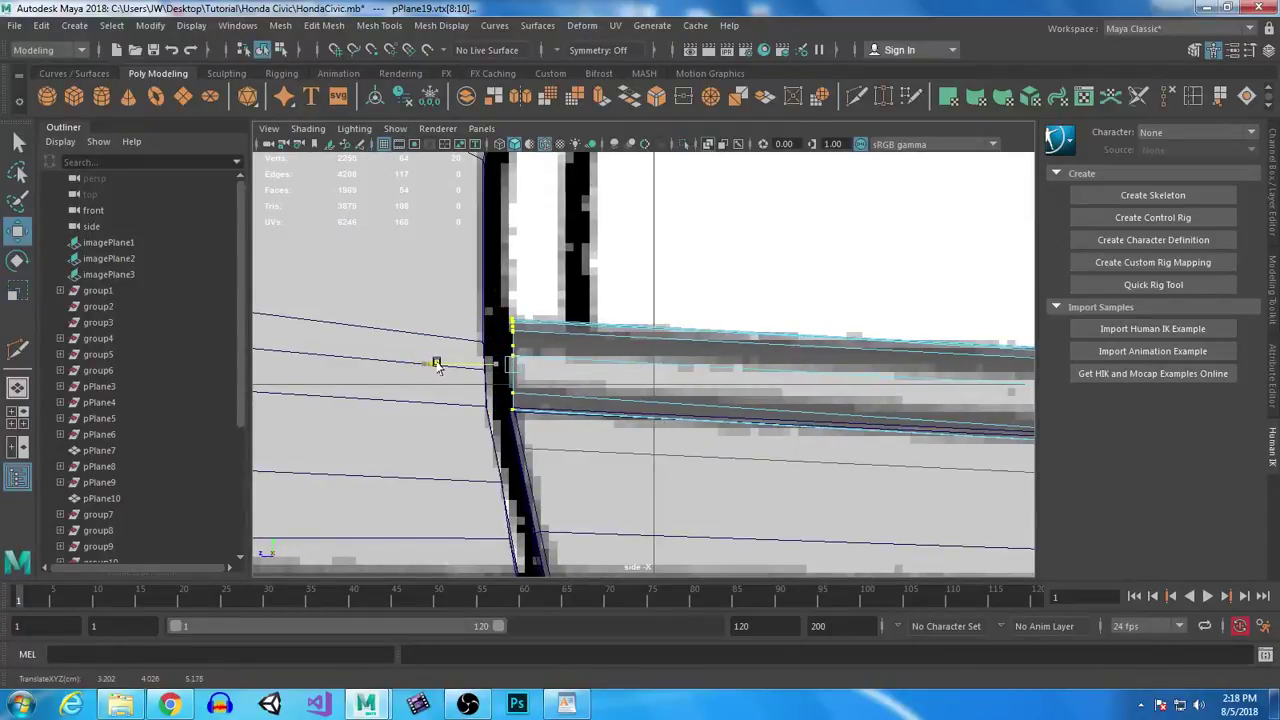
Step: Nudge the upper rear-end vertices of the copied trim slightly rearward so its end follows the slanted door gap
{"action": "right_click_drag", "start_coordinate": [640, 243], "coordinate": [566, 244]}
{"action": "left_click_drag", "start_coordinate": [572, 249], "coordinate": [496, 410]}
{"action": "left_click_drag", "start_coordinate": [432, 360], "coordinate": [428, 360]}
{"action": "left_click_drag", "start_coordinate": [538, 386], "coordinate": [490, 403], "text": "ctrl"}
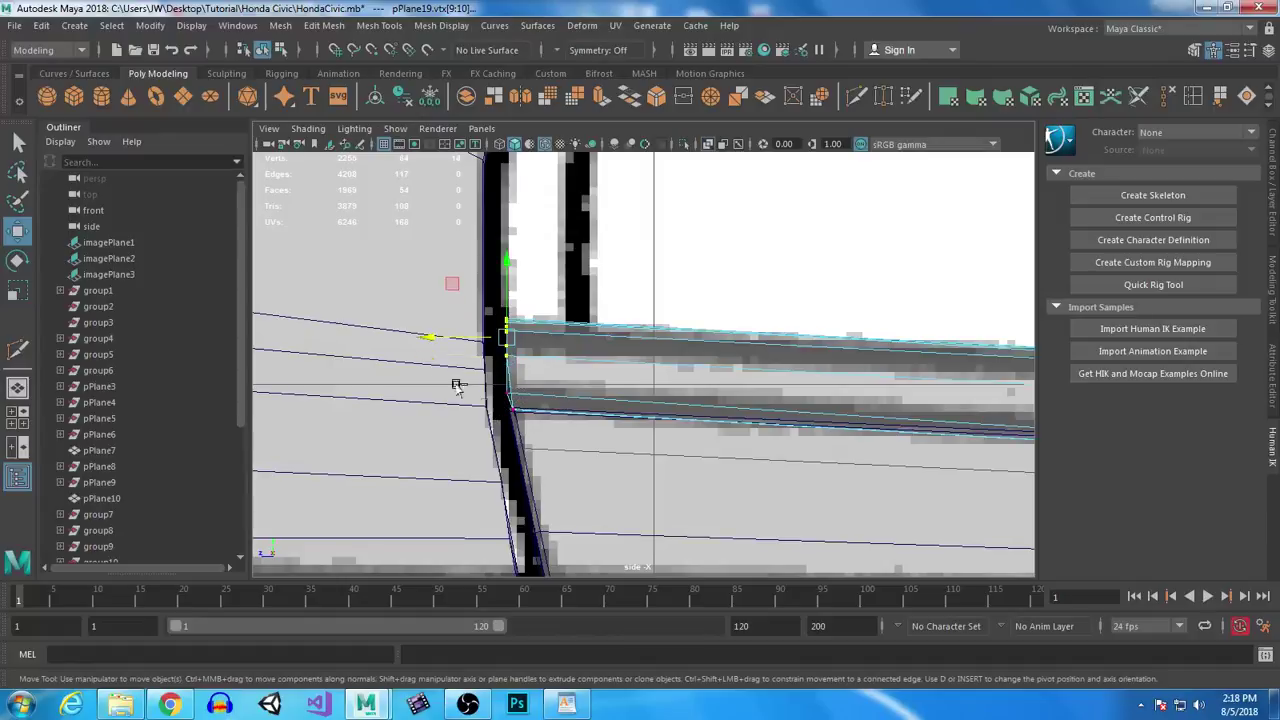
{"action": "left_click_drag", "start_coordinate": [423, 333], "coordinate": [420, 337]}
Step: Examine the rear door's trim strip along its length and in the perspective view
{"action": "scroll", "coordinate": [878, 510], "scroll_direction": "down", "scroll_amount": 5}
{"action": "middle_click_drag", "start_coordinate": [868, 492], "coordinate": [624, 441], "text": "alt"}
{"action": "scroll", "coordinate": [705, 450], "scroll_direction": "down", "scroll_amount": 6}
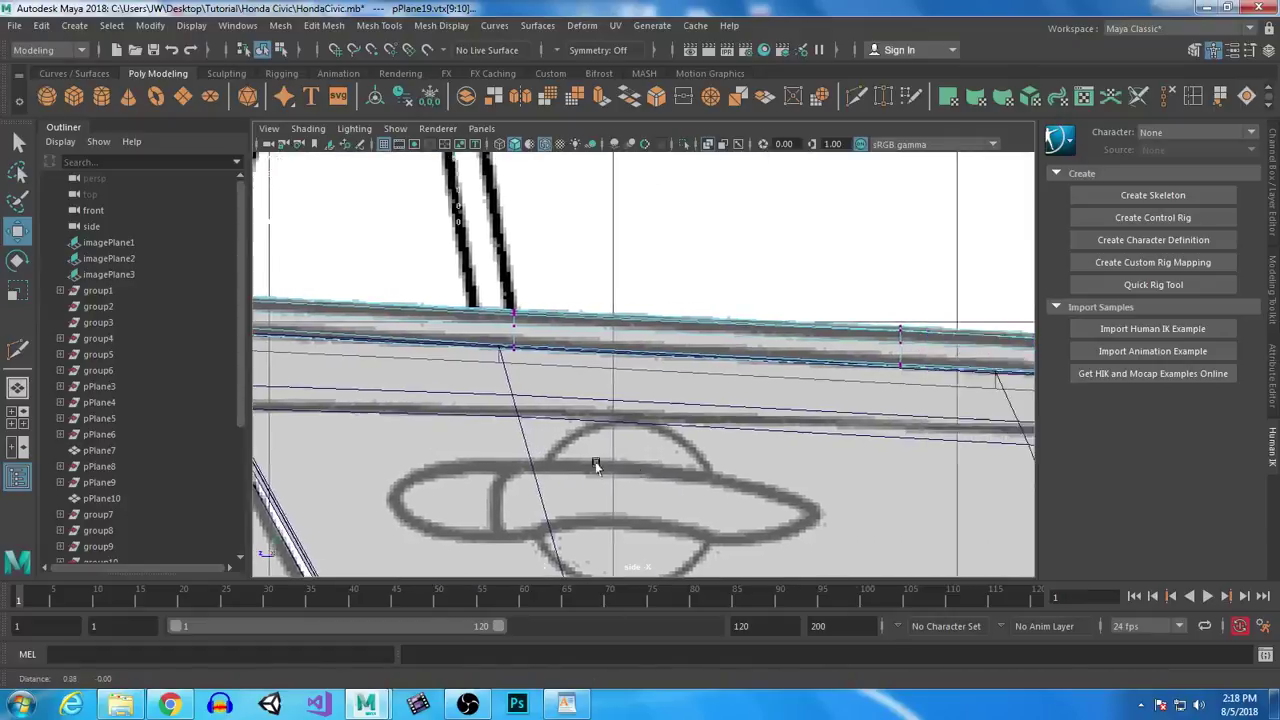
{"action": "key", "text": "space"}
{"action": "key", "text": "space"}
{"action": "left_click_drag", "start_coordinate": [848, 362], "coordinate": [854, 420], "text": "alt"}
{"action": "middle_click_drag", "start_coordinate": [854, 420], "coordinate": [611, 300], "text": "alt"}
{"action": "scroll", "coordinate": [675, 410], "scroll_direction": "up", "scroll_amount": 5}
{"action": "left_click_drag", "start_coordinate": [675, 412], "coordinate": [600, 425], "text": "alt"}
{"action": "left_click_drag", "start_coordinate": [468, 503], "coordinate": [674, 437], "text": "alt"}
{"action": "key", "text": "space"}
{"action": "key", "text": "space"}
{"action": "scroll", "coordinate": [660, 294], "scroll_direction": "up", "scroll_amount": 8}
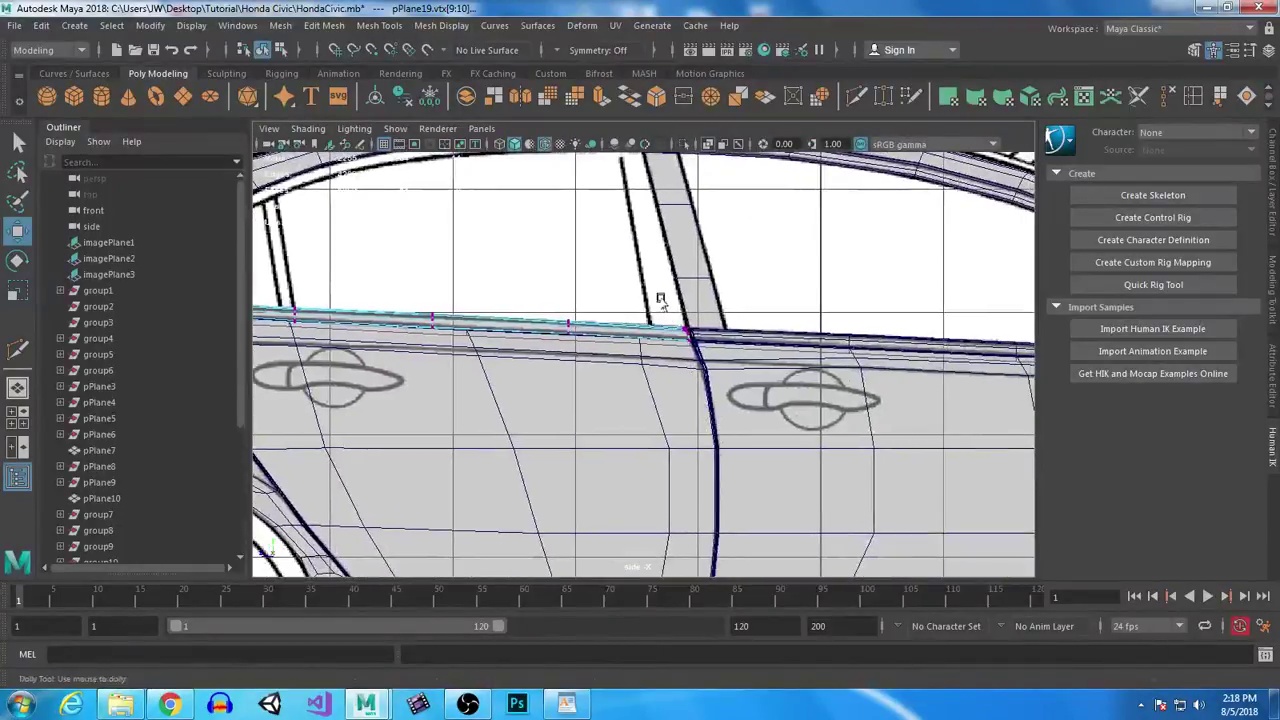
Step: Move the rear trim's front-end vertices forward to the gap between the two doors
{"action": "middle_click_drag", "start_coordinate": [543, 488], "coordinate": [465, 525], "text": "alt"}
{"action": "left_click_drag", "start_coordinate": [589, 245], "coordinate": [688, 410]}
{"action": "middle_click_drag", "start_coordinate": [566, 313], "coordinate": [597, 313]}
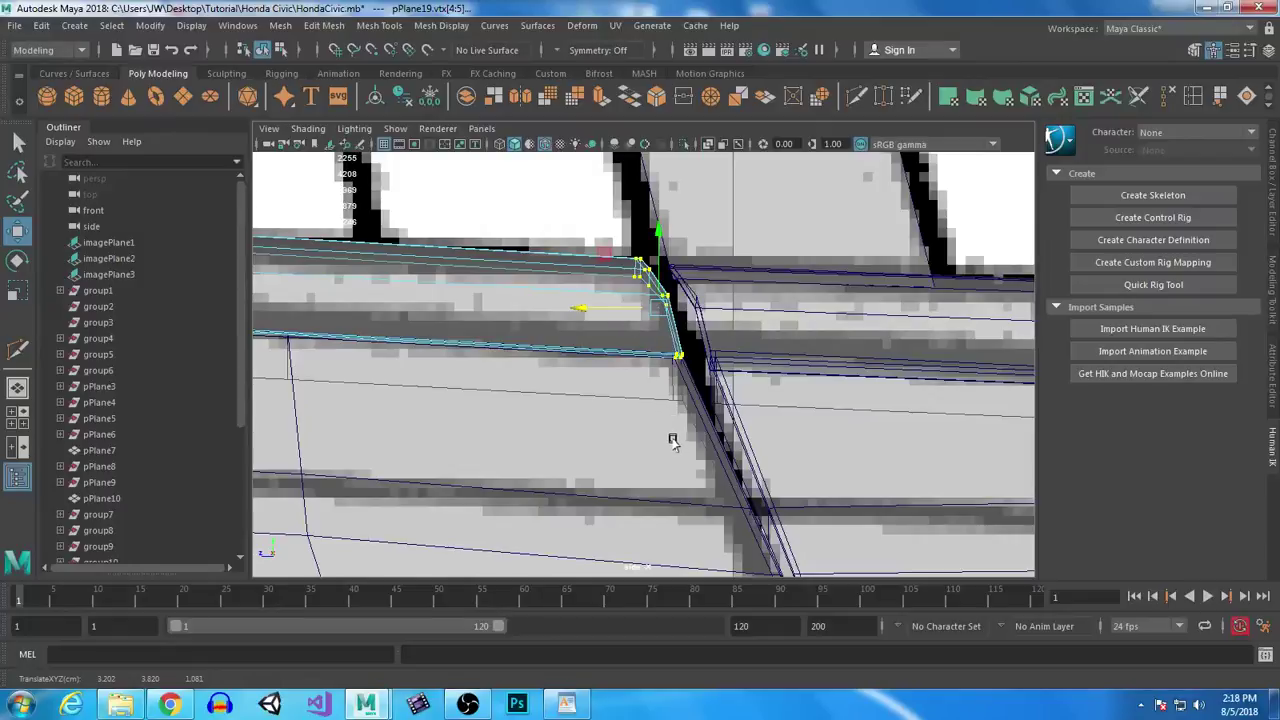
Step: Duplicate the front door's window frame
{"action": "scroll", "coordinate": [670, 439], "scroll_direction": "down", "scroll_amount": 6}
{"action": "middle_click_drag", "start_coordinate": [650, 350], "coordinate": [666, 406], "text": "alt"}
{"action": "left_click", "coordinate": [656, 182]}
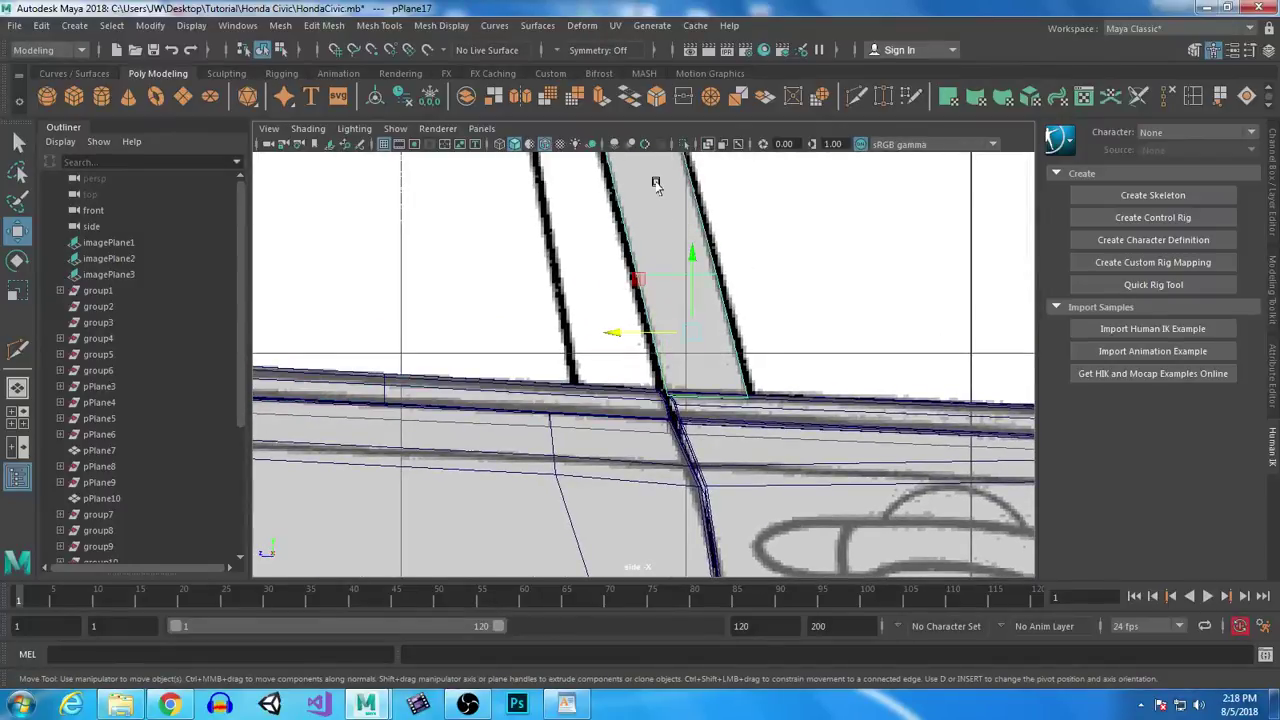
{"action": "scroll", "coordinate": [737, 337], "scroll_direction": "down", "scroll_amount": 3}
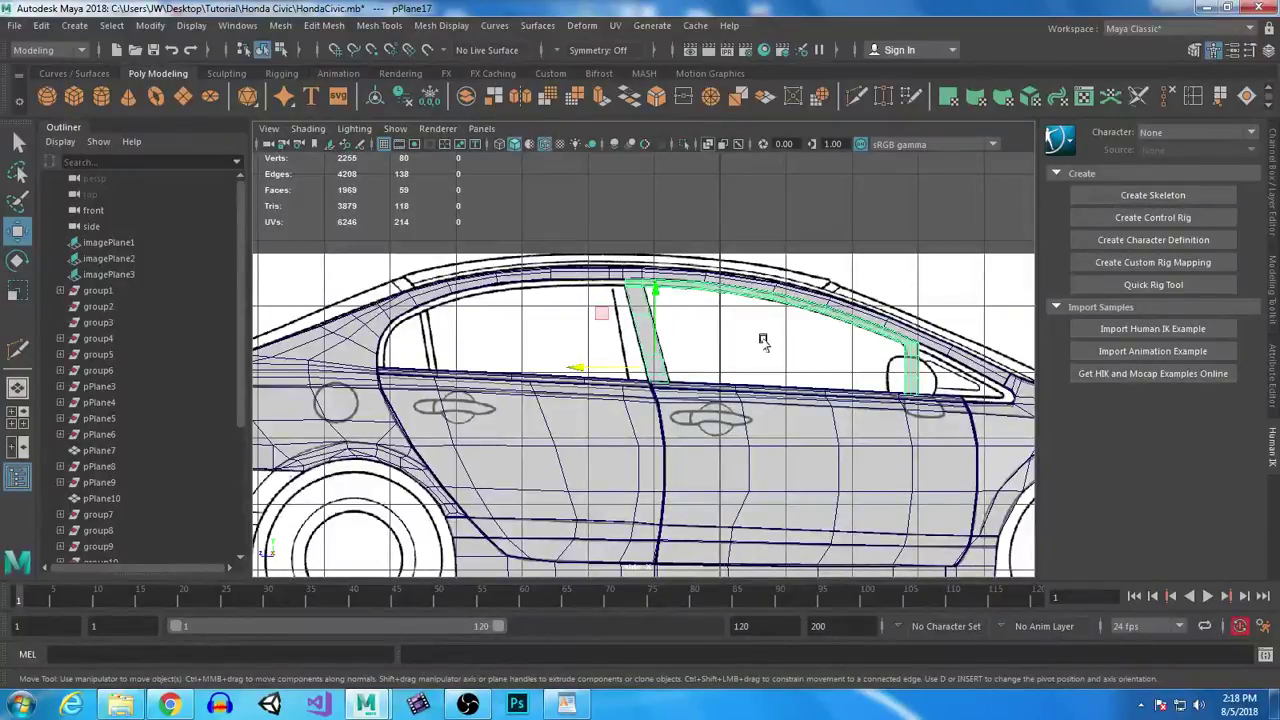
{"action": "key", "text": "ctrl+d"}
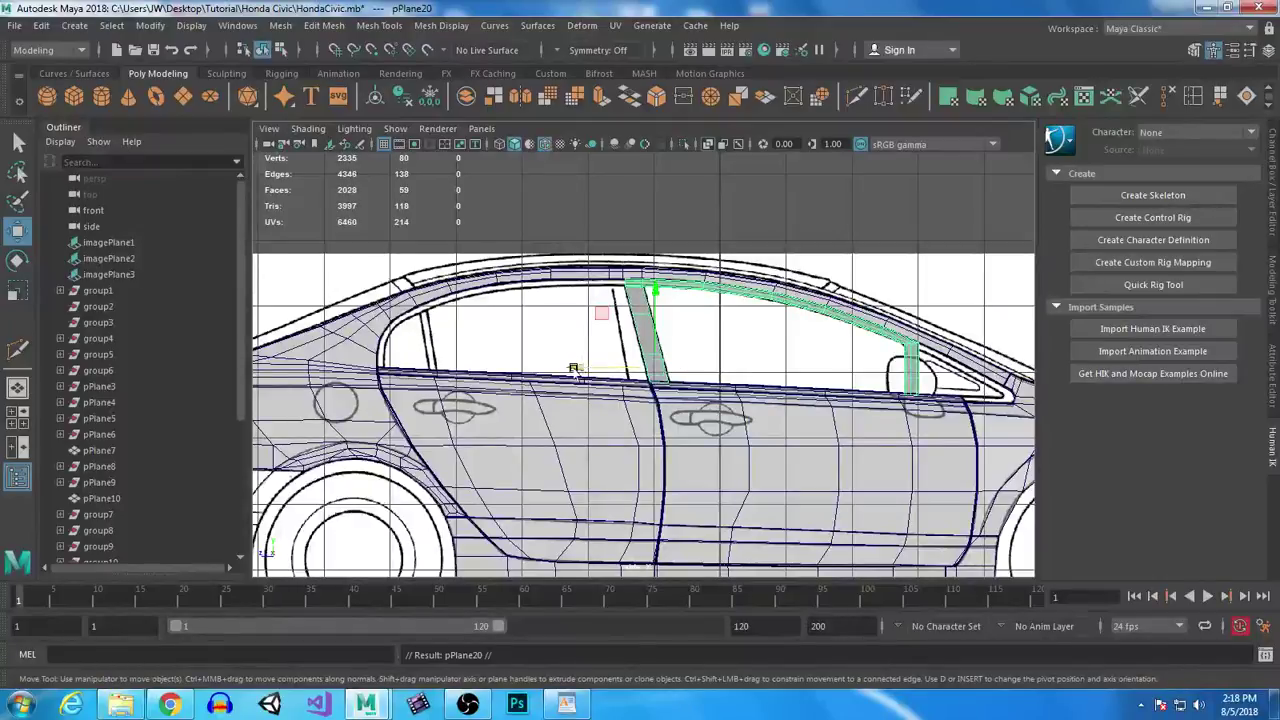
Step: Mirror the duplicated window frame front to back by setting its Scale Z to -1
{"action": "key", "text": "r"}
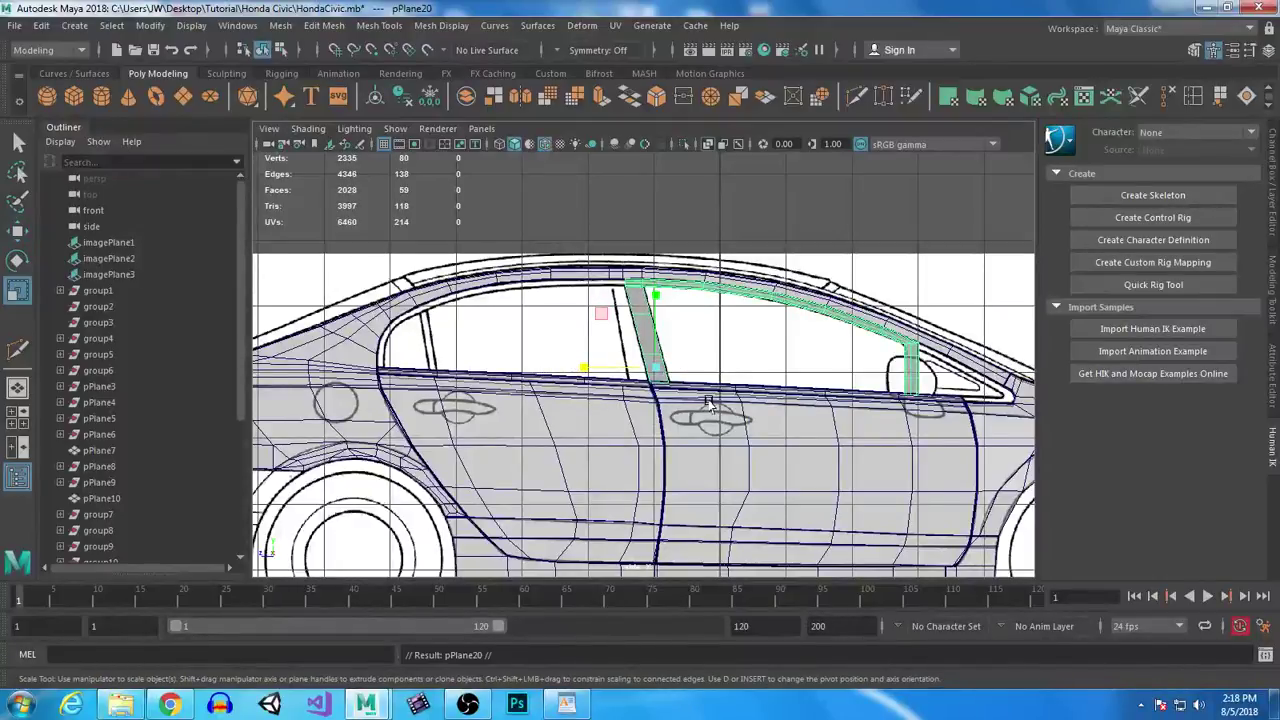
{"action": "right_click_drag", "start_coordinate": [709, 403], "coordinate": [820, 571], "text": "alt"}
{"action": "middle_click_drag", "start_coordinate": [628, 440], "coordinate": [690, 491], "text": "alt"}
{"action": "left_click", "coordinate": [1273, 162]}
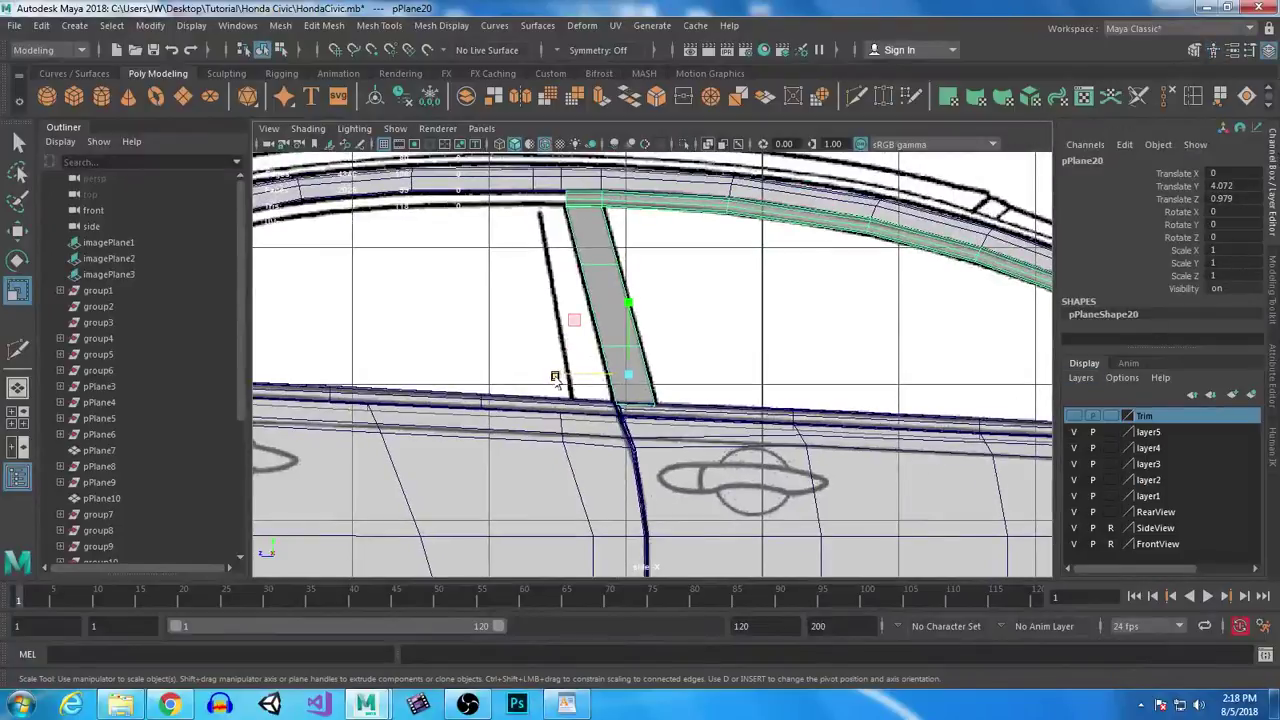
{"action": "left_click_drag", "start_coordinate": [555, 377], "coordinate": [561, 372]}
{"action": "key", "text": "ctrl+z"}
{"action": "left_click", "coordinate": [1212, 275]}
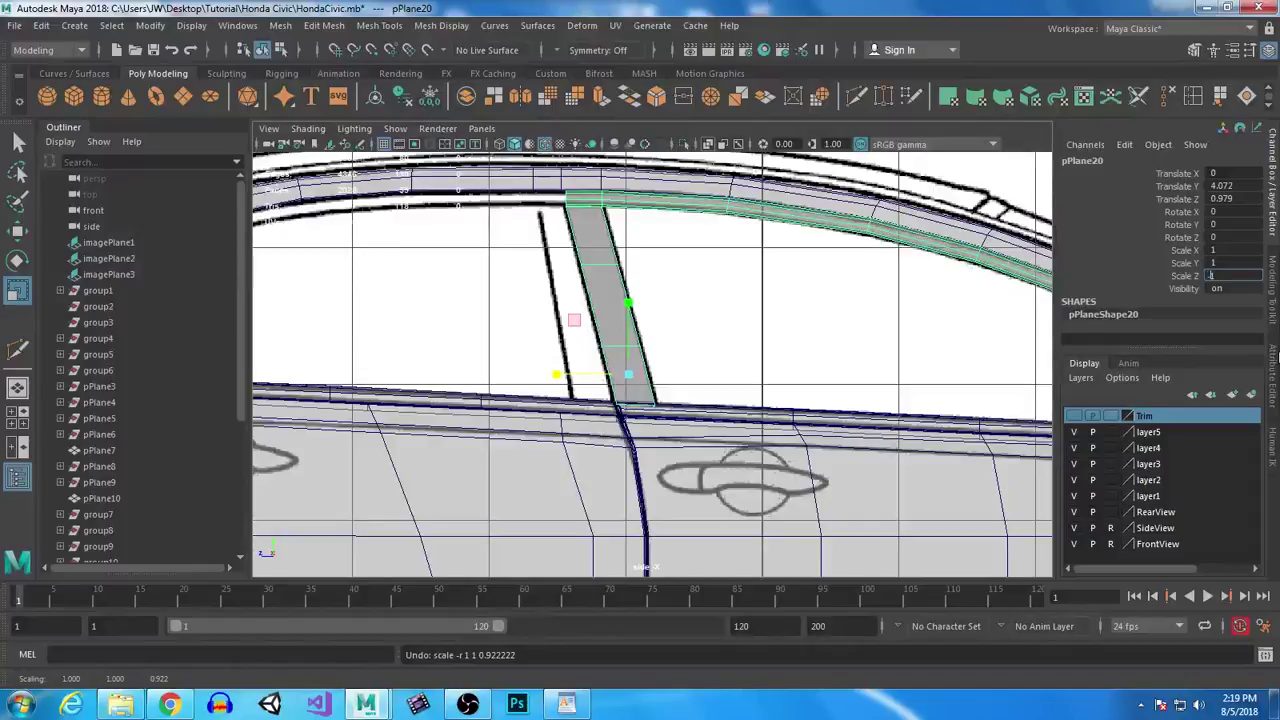
{"action": "type", "text": "-1"}
{"action": "key", "text": "Return"}
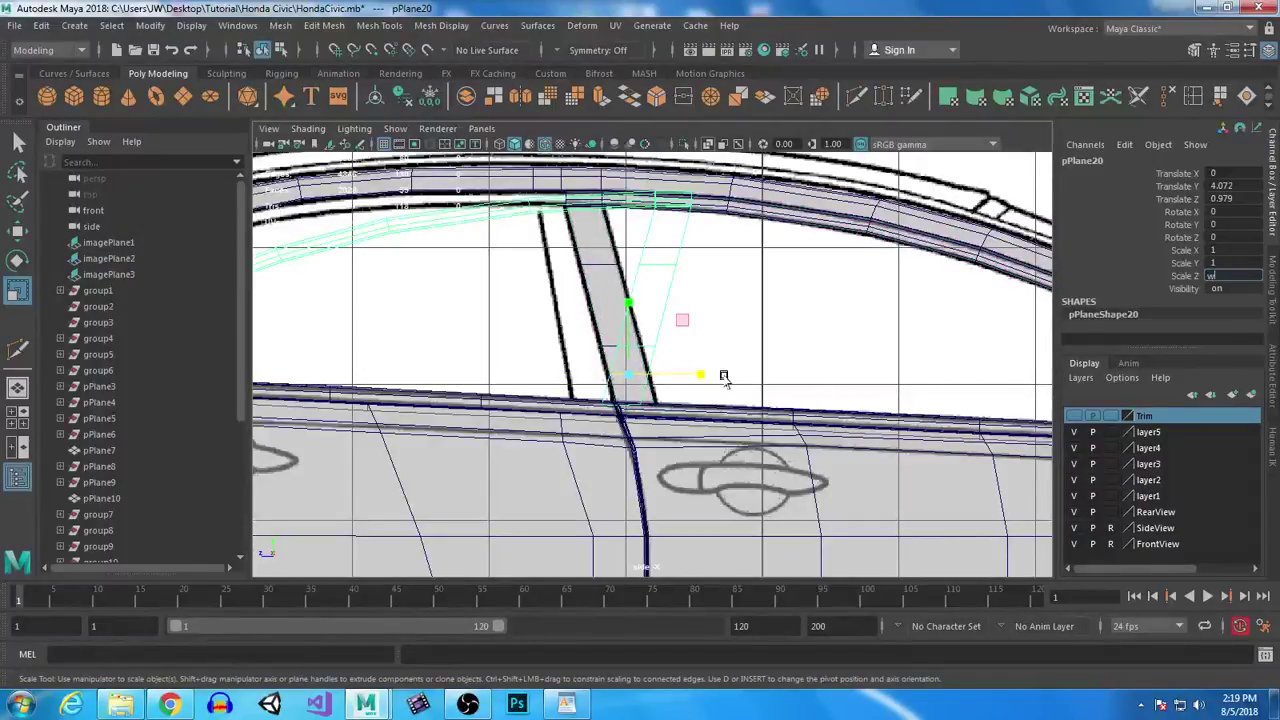
Step: Move the mirrored window frame rearward and slightly up, to about Translate Z 1.184 and Translate Y 4.102
{"action": "middle_click_drag", "start_coordinate": [769, 368], "coordinate": [853, 364], "text": "alt"}
{"action": "key", "text": "w"}
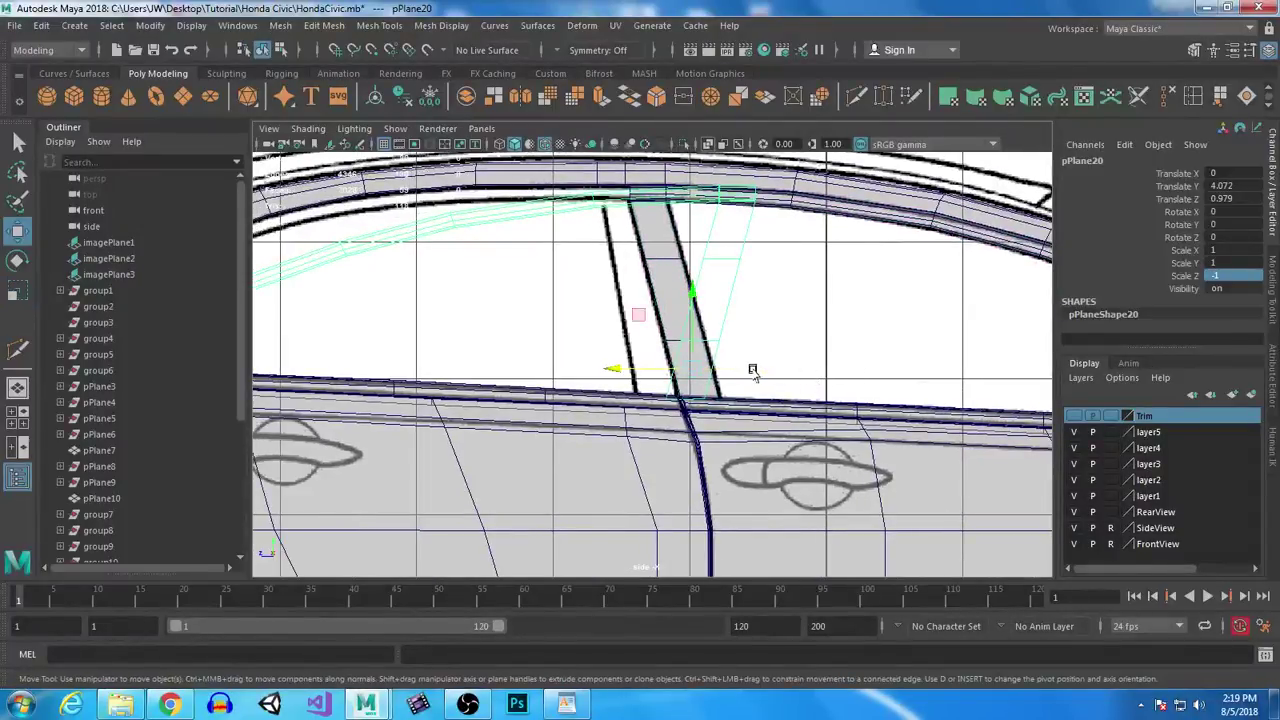
{"action": "left_click_drag", "start_coordinate": [612, 366], "coordinate": [586, 361]}
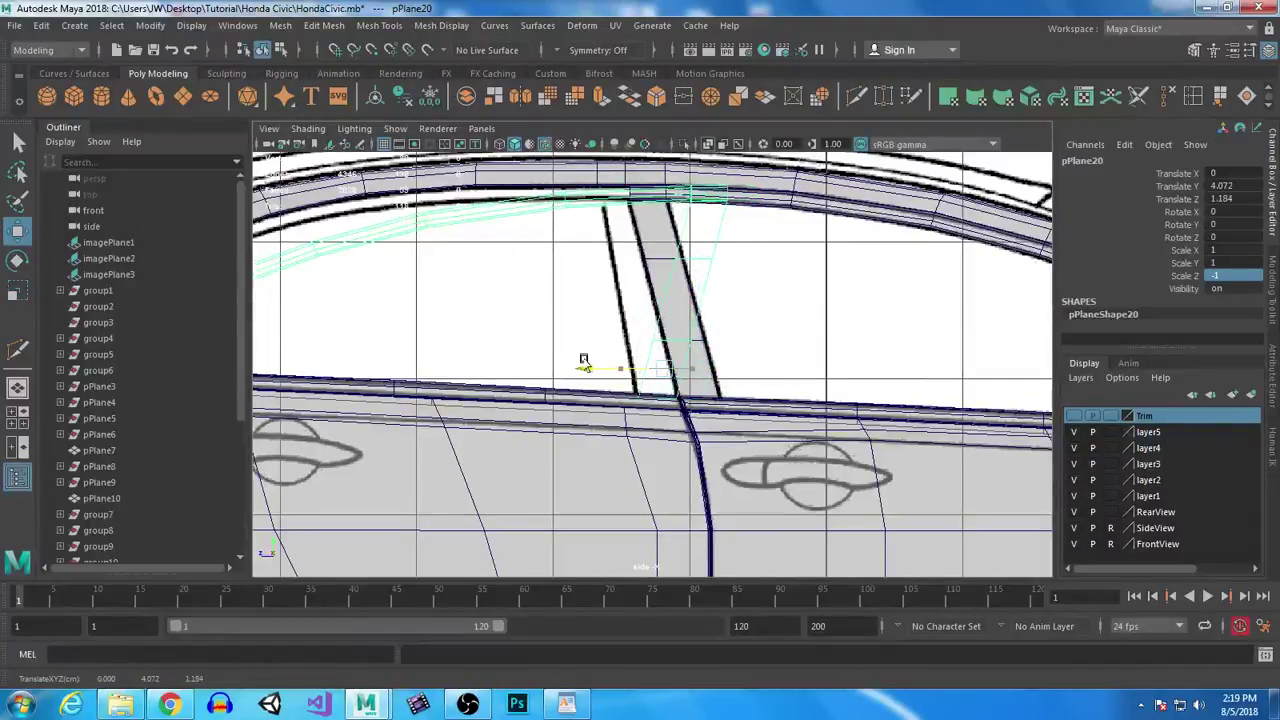
{"action": "left_click_drag", "start_coordinate": [662, 291], "coordinate": [660, 283]}
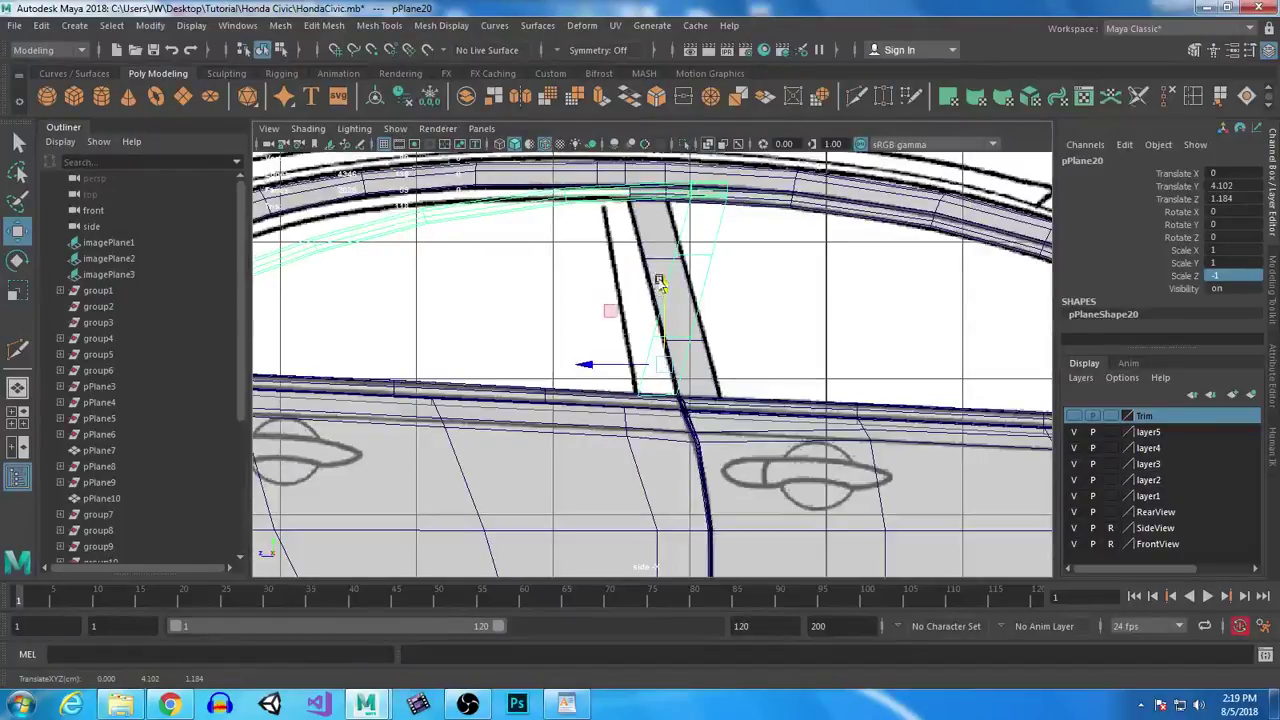
Step: Shift the mirrored frame's pillar vertices rearward row by row so the pillar leans along the blueprint's rear door pillar
{"action": "scroll", "coordinate": [709, 374], "scroll_direction": "up", "scroll_amount": 2}
{"action": "right_click_drag", "start_coordinate": [760, 187], "coordinate": [666, 174]}
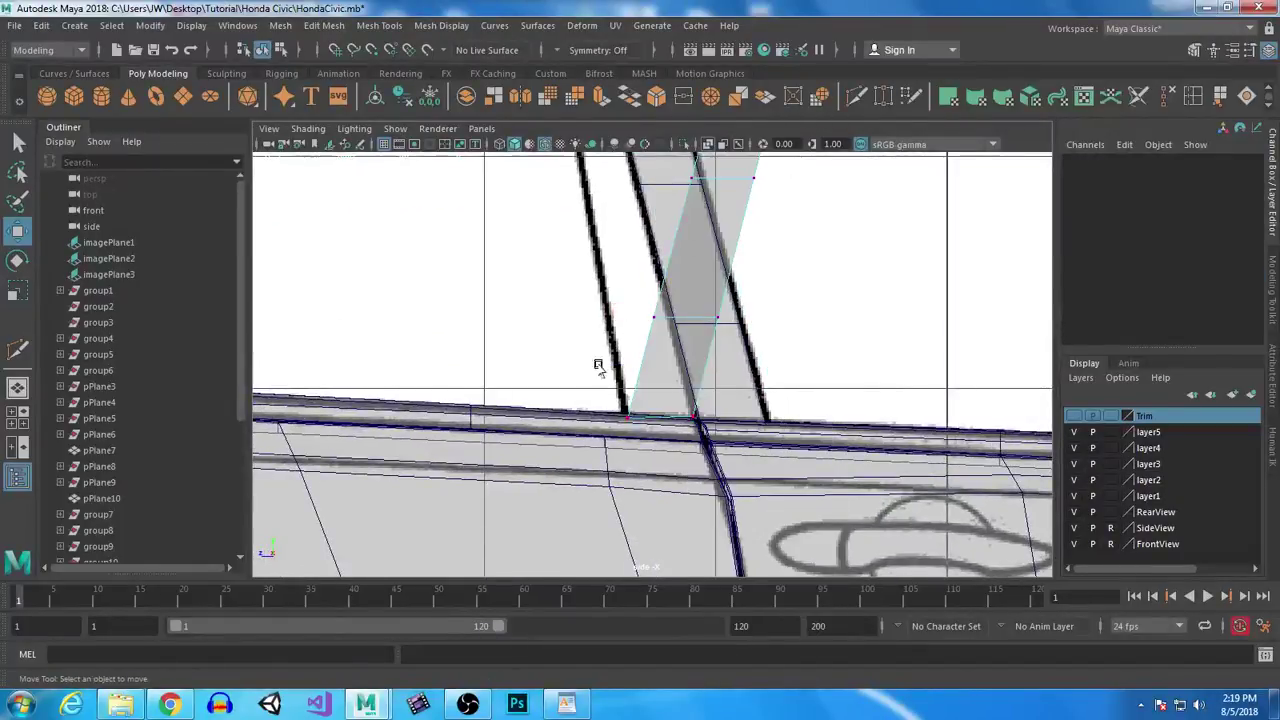
{"action": "left_click_drag", "start_coordinate": [668, 393], "coordinate": [714, 430]}
{"action": "left_click_drag", "start_coordinate": [693, 337], "coordinate": [692, 338]}
{"action": "left_click_drag", "start_coordinate": [583, 277], "coordinate": [735, 330]}
{"action": "left_click_drag", "start_coordinate": [608, 316], "coordinate": [557, 318]}
{"action": "middle_click_drag", "start_coordinate": [785, 314], "coordinate": [856, 522], "text": "alt"}
{"action": "left_click_drag", "start_coordinate": [660, 346], "coordinate": [957, 414]}
{"action": "left_click_drag", "start_coordinate": [714, 384], "coordinate": [594, 382]}
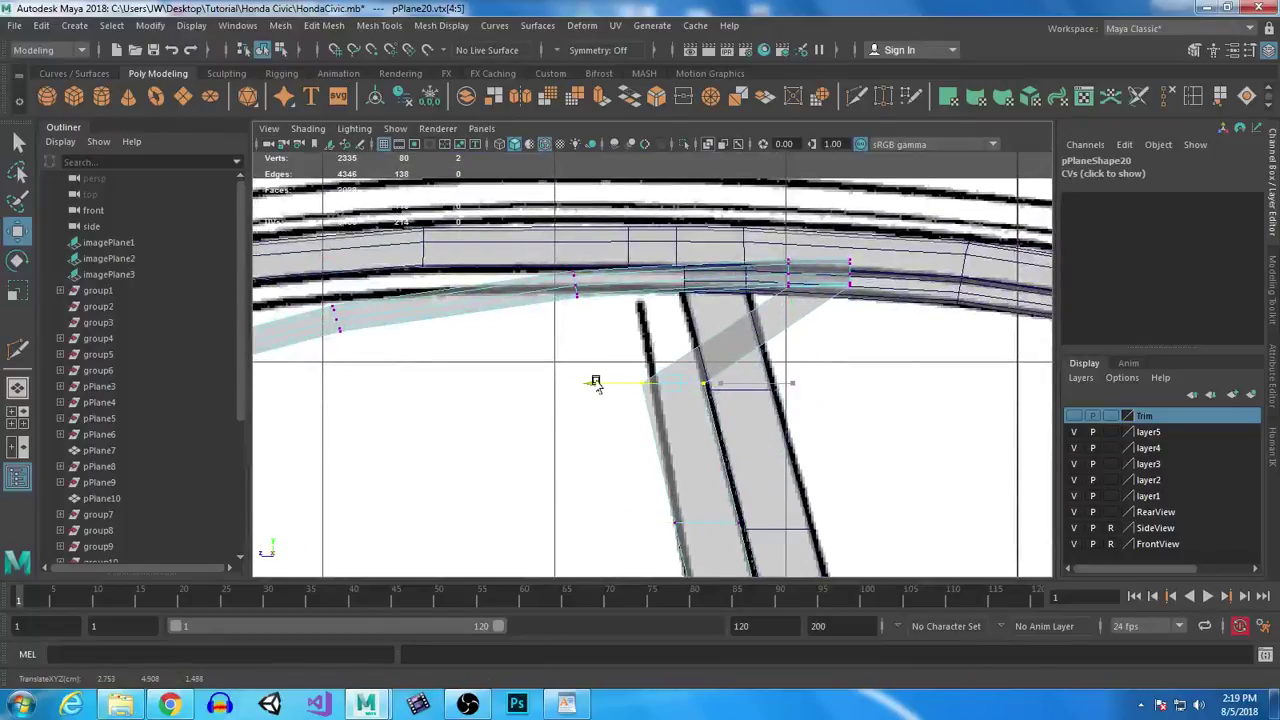
Step: Move the frame's top pillar corner rearward onto the pillar and align the adjoining upper rail vertices beneath the roof panel
{"action": "left_click_drag", "start_coordinate": [558, 209], "coordinate": [868, 328]}
{"action": "left_click_drag", "start_coordinate": [635, 278], "coordinate": [467, 278]}
{"action": "left_click_drag", "start_coordinate": [544, 200], "coordinate": [543, 206]}
{"action": "middle_click_drag", "start_coordinate": [484, 327], "coordinate": [724, 305], "text": "alt"}
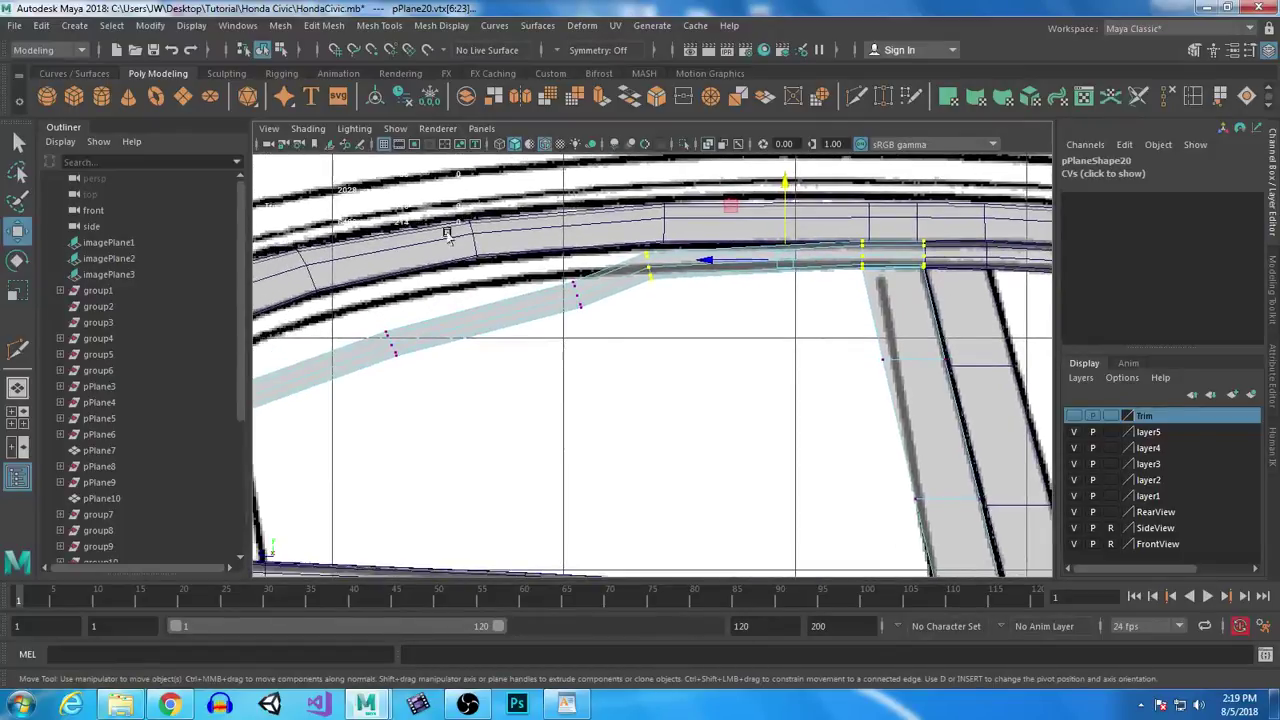
{"action": "left_click", "coordinate": [708, 298]}
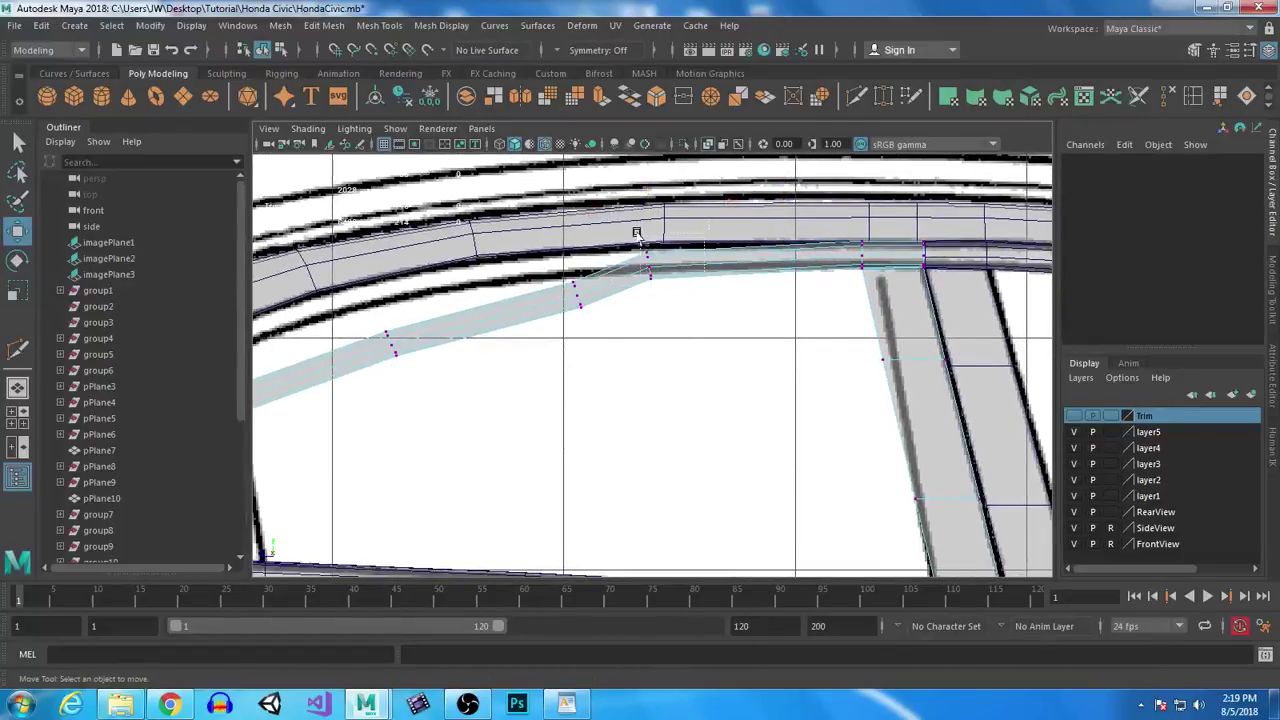
{"action": "left_click_drag", "start_coordinate": [636, 232], "coordinate": [703, 272]}
{"action": "left_click_drag", "start_coordinate": [648, 188], "coordinate": [648, 176]}
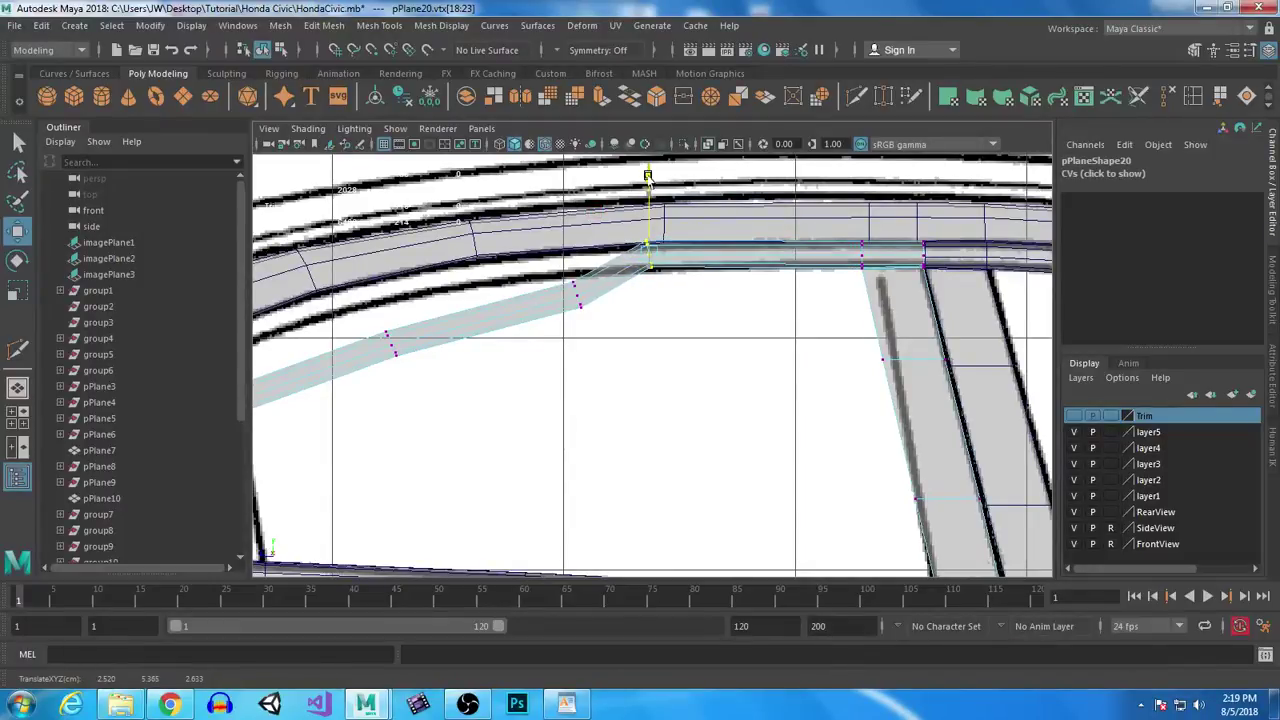
Step: Reposition the upper rail's remaining vertex rows rearward along the blueprint's curved top edge of the rear window
{"action": "left_click_drag", "start_coordinate": [586, 323], "coordinate": [482, 267]}
{"action": "middle_click_drag", "start_coordinate": [556, 350], "coordinate": [741, 328], "text": "alt"}
{"action": "mouse_move", "coordinate": [524, 290]}
{"action": "left_mouse_down"}
{"action": "mouse_move", "coordinate": [604, 353]}
{"action": "mouse_move", "coordinate": [512, 281]}
{"action": "left_mouse_up"}
{"action": "middle_click_drag", "start_coordinate": [502, 372], "coordinate": [671, 350], "text": "alt"}
{"action": "left_click_drag", "start_coordinate": [510, 339], "coordinate": [554, 301]}
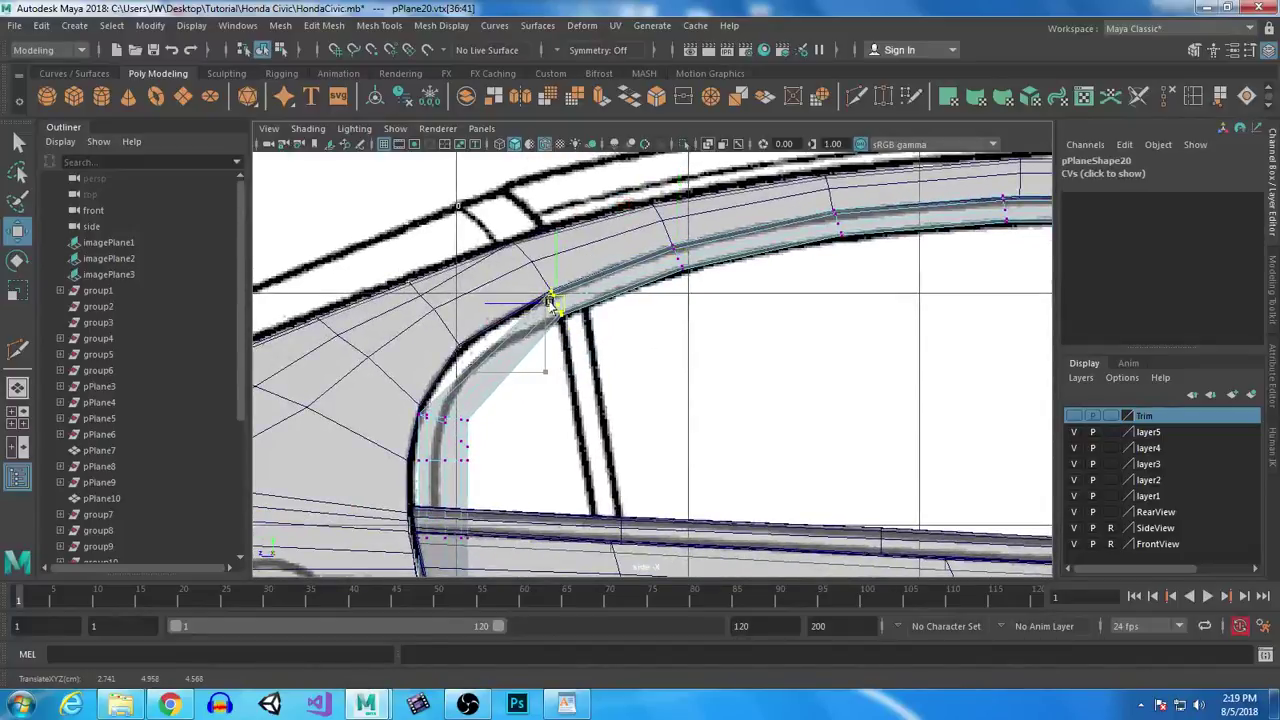
Step: Delete the extra edge loop crossing the frame's rear upright just below its upper corner
{"action": "left_click_drag", "start_coordinate": [379, 386], "coordinate": [528, 434]}
{"action": "middle_click_drag", "start_coordinate": [528, 434], "coordinate": [714, 386], "text": "alt"}
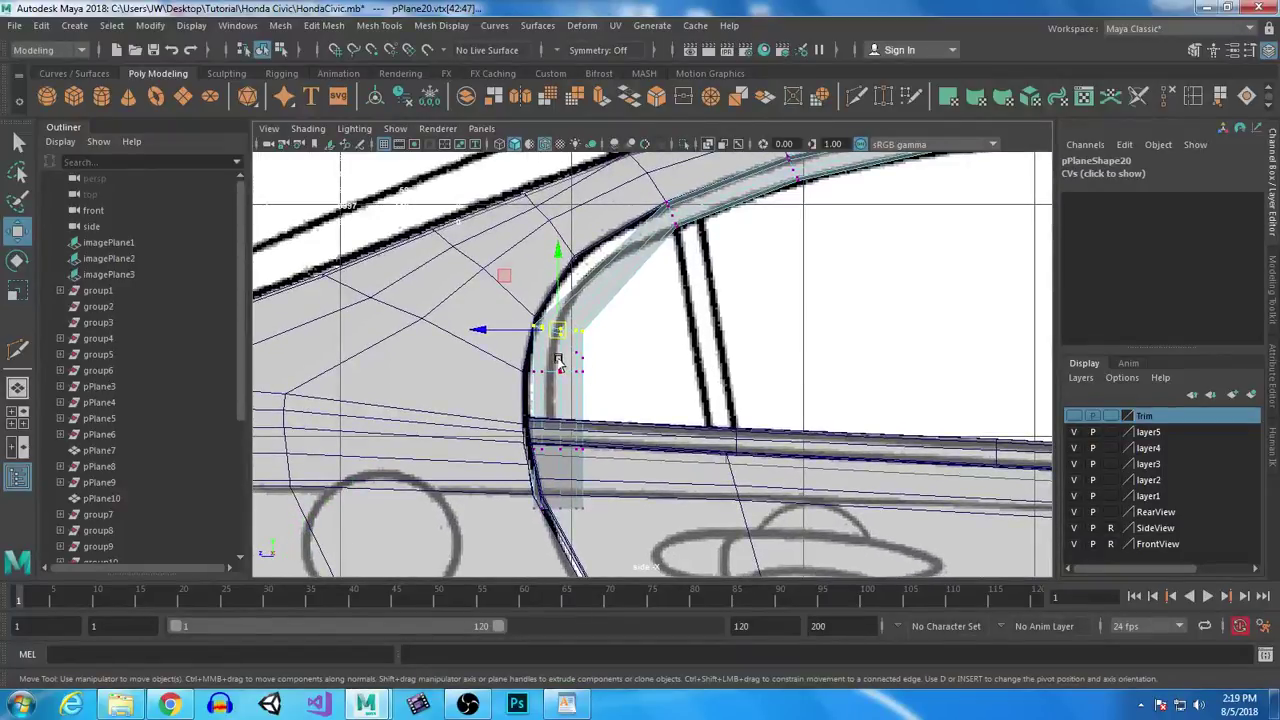
{"action": "right_click_drag", "start_coordinate": [560, 363], "coordinate": [578, 314]}
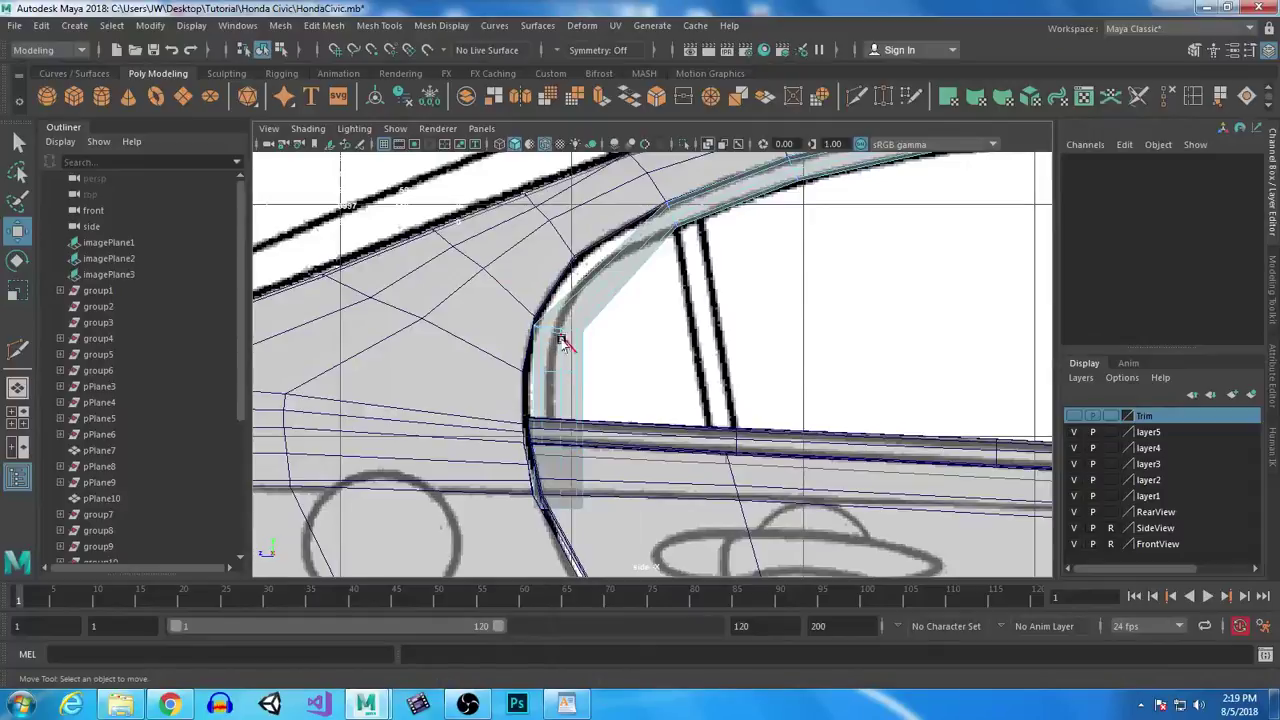
{"action": "double_click", "coordinate": [565, 341]}
{"action": "key", "text": "Delete"}
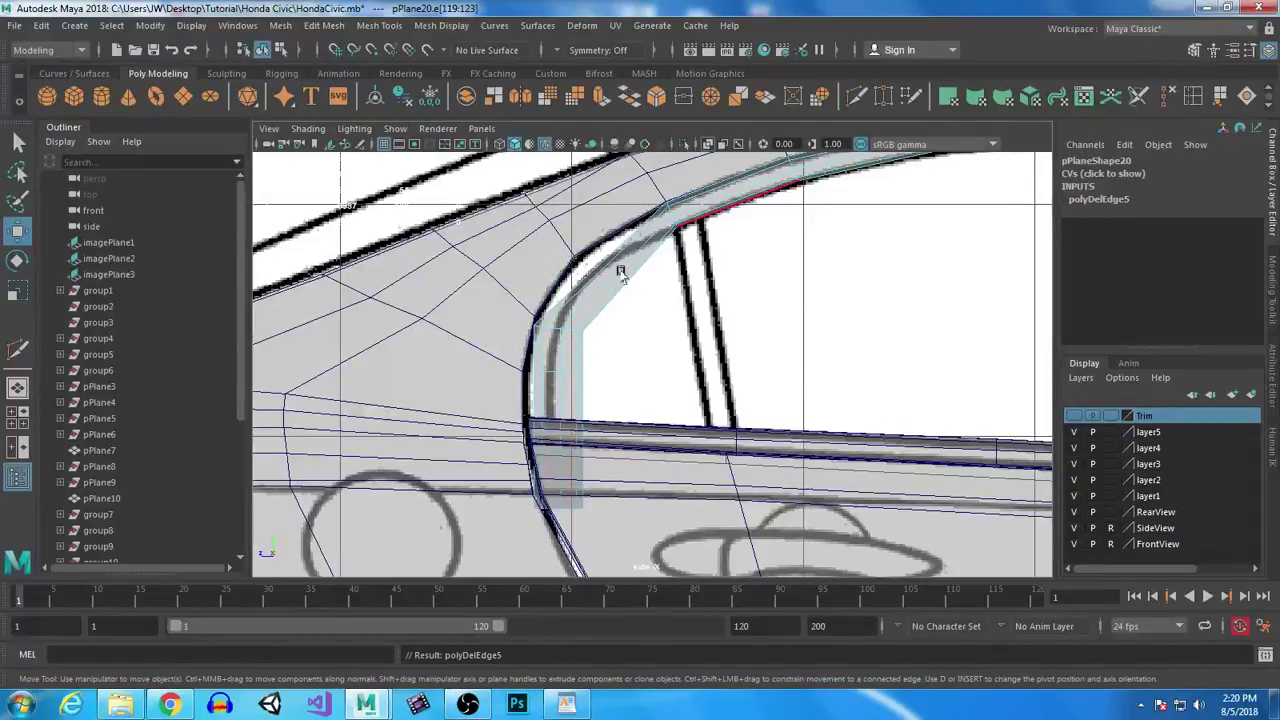
Step: Try to rotate the rear upright's top vertex row and move it up onto the rear window's upper curve
{"action": "right_click_drag", "start_coordinate": [566, 339], "coordinate": [494, 244]}
{"action": "left_click_drag", "start_coordinate": [496, 294], "coordinate": [660, 286]}
{"action": "key", "text": "e"}
{"action": "key", "text": "w"}
{"action": "left_click_drag", "start_coordinate": [590, 266], "coordinate": [580, 272]}
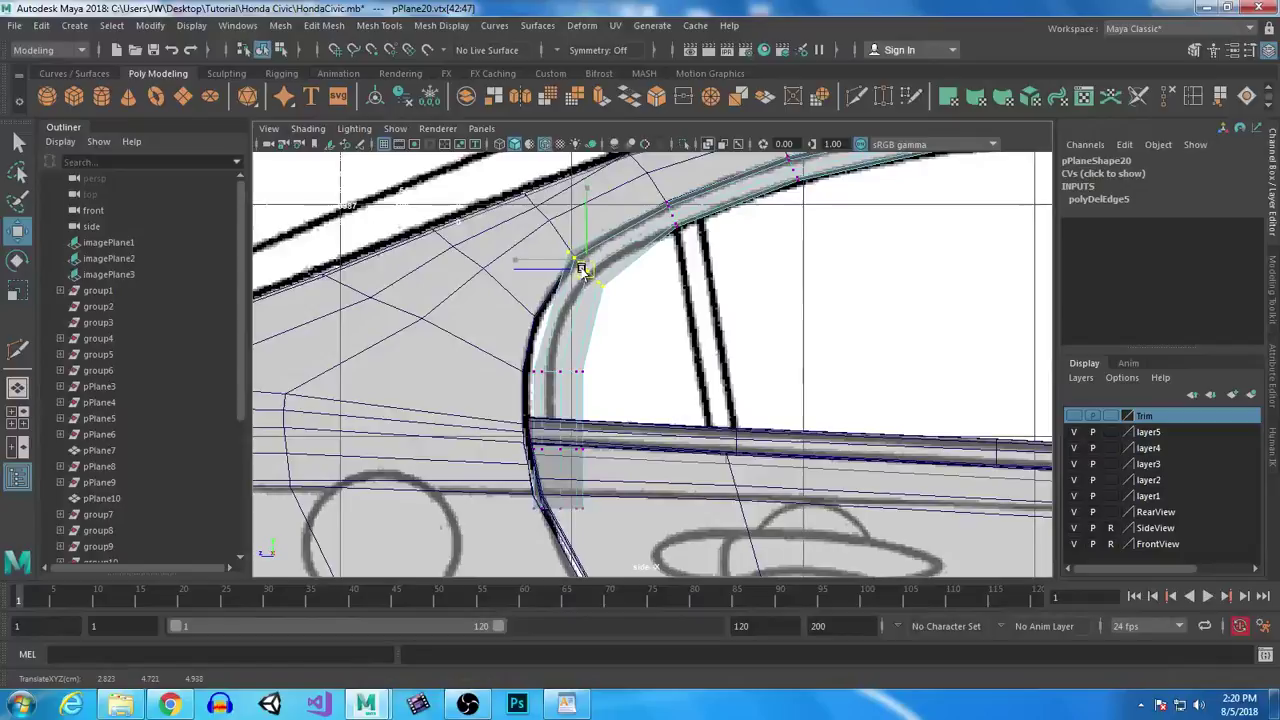
{"action": "key", "text": "r"}
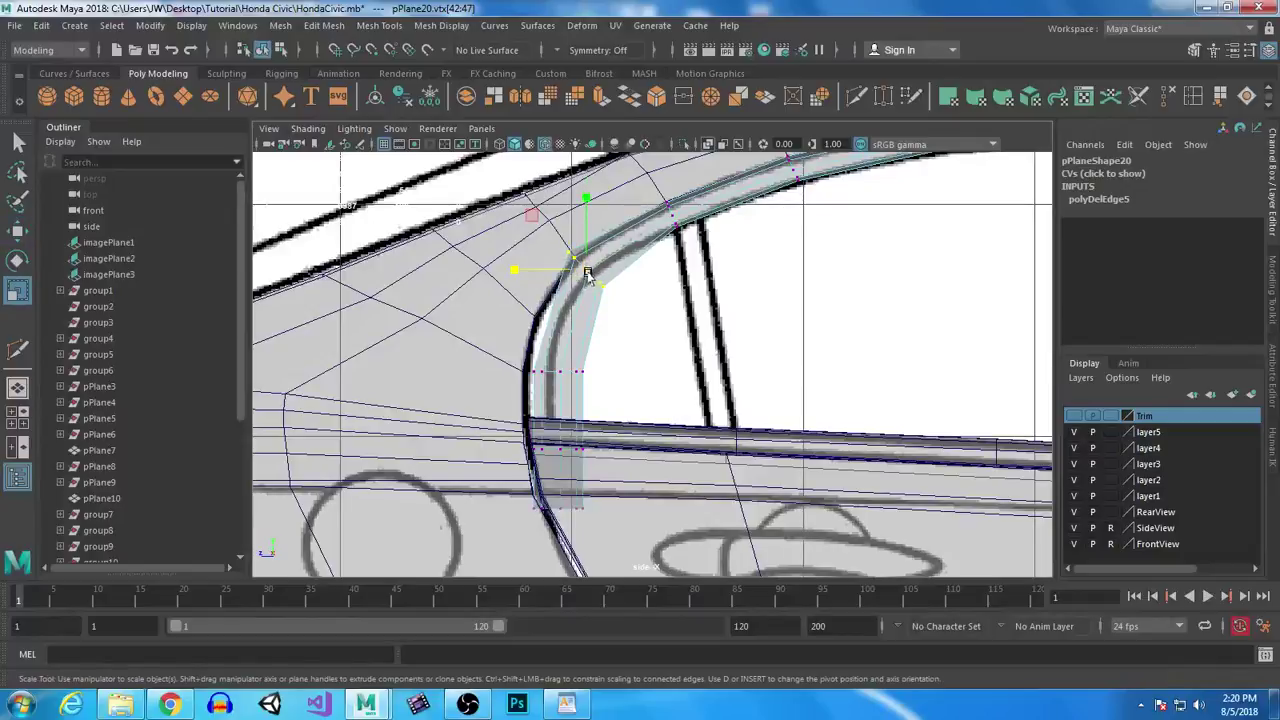
{"action": "key", "text": "ctrl+z"}
{"action": "key", "text": "ctrl+z"}
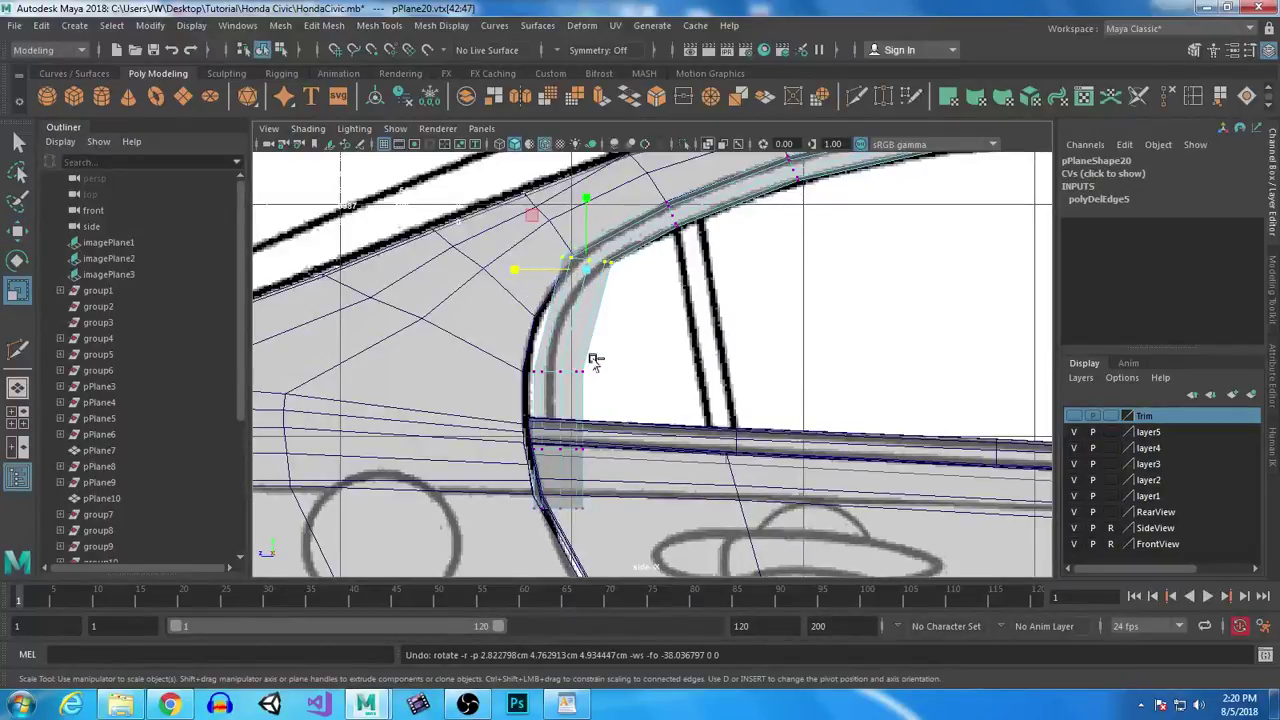
Step: Lower the top vertex row back onto the rear upright and narrow all of the upright's vertex rows toward the blueprint's frame width
{"action": "key", "text": "w"}
{"action": "left_click_drag", "start_coordinate": [586, 266], "coordinate": [557, 341]}
{"action": "key", "text": "e"}
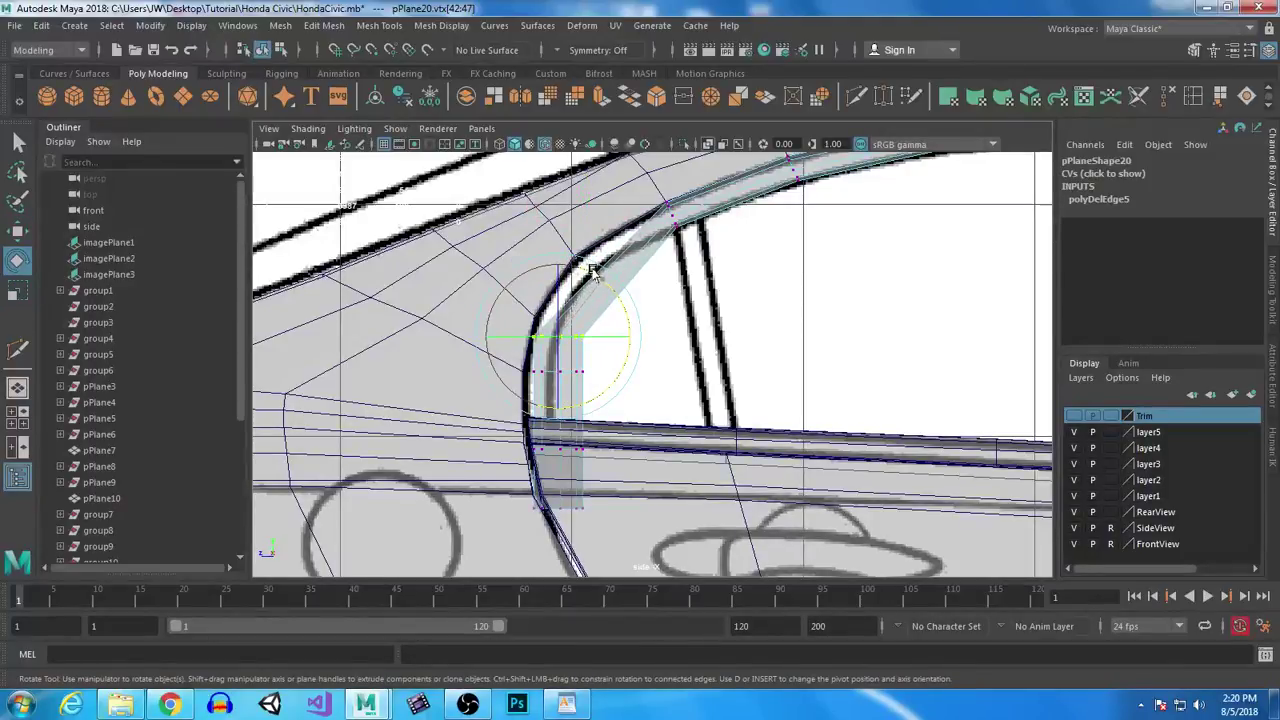
{"action": "key", "text": "r"}
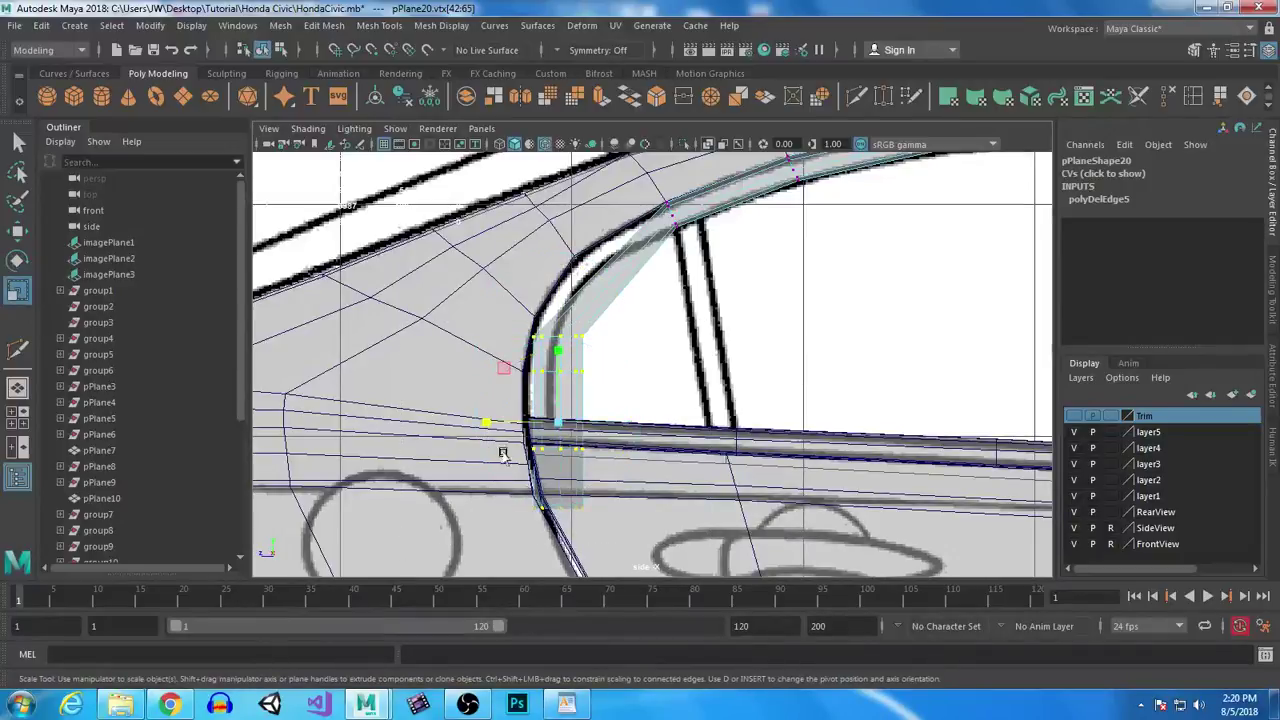
{"action": "left_click_drag", "start_coordinate": [491, 420], "coordinate": [557, 416]}
Step: Move the upright's top vertex row up to the rear window's upper bend and rotate it perpendicular to the blueprint curve
{"action": "key", "text": "w"}
{"action": "left_click_drag", "start_coordinate": [514, 291], "coordinate": [578, 262]}
{"action": "key", "text": "e"}
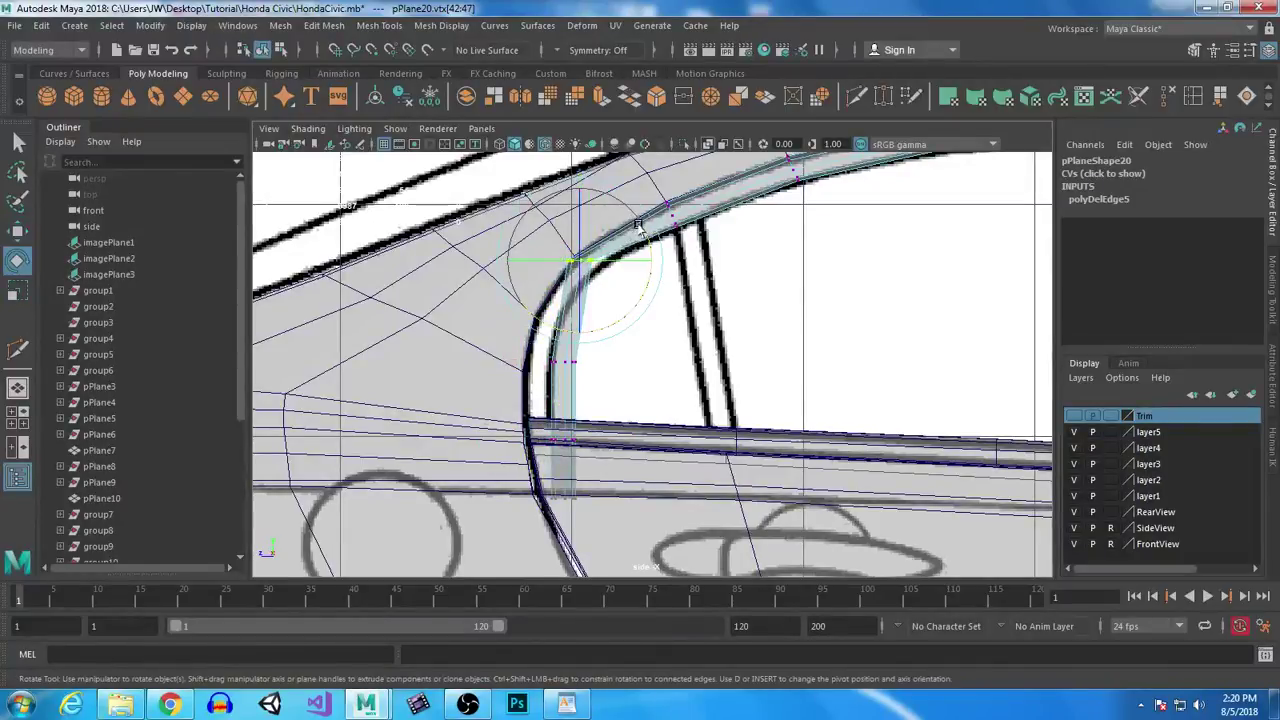
{"action": "key", "text": "w"}
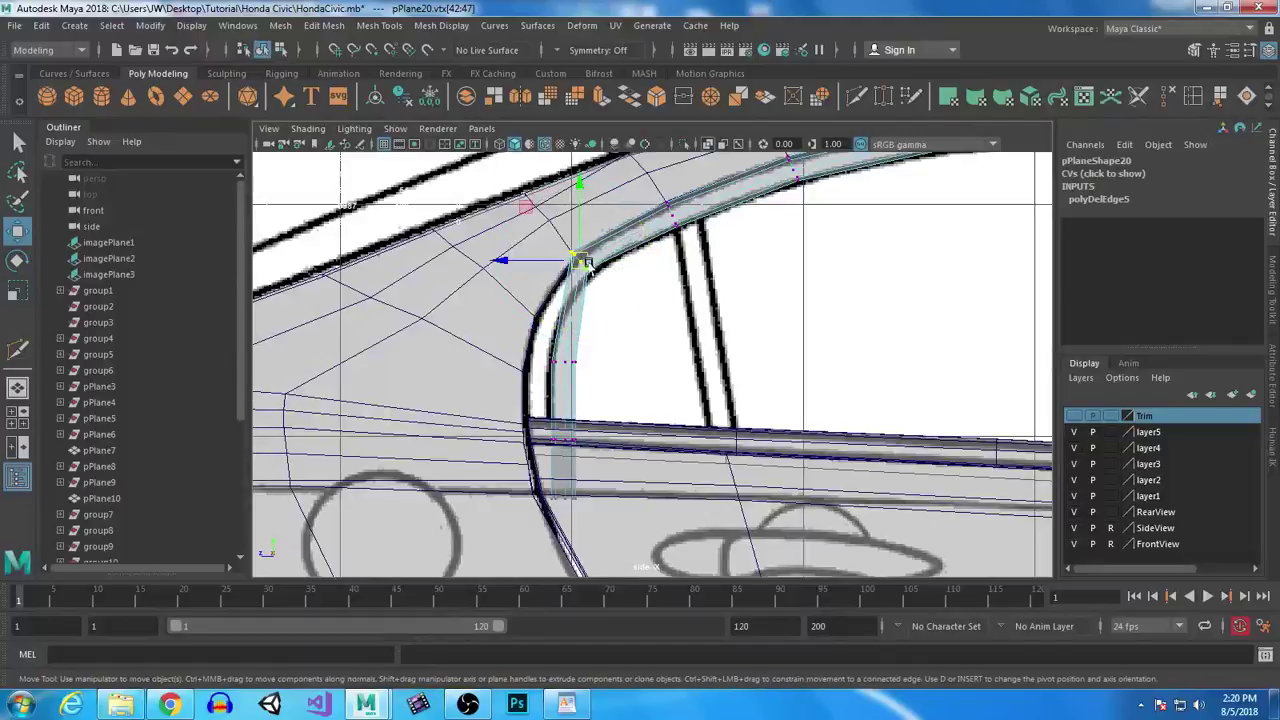
{"action": "key", "text": "e"}
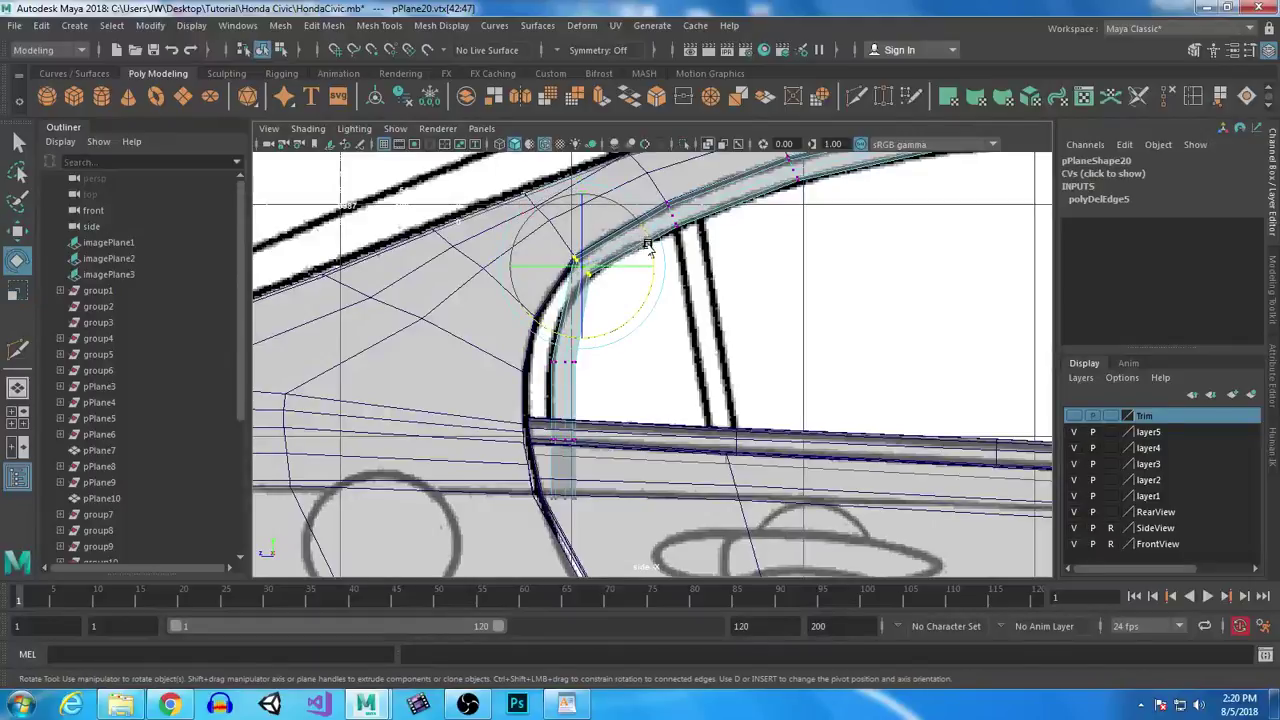
Step: Move the upright's second vertex row onto the rear window's curve below the upper bend and rotate it across the frame
{"action": "key", "text": "w"}
{"action": "left_click_drag", "start_coordinate": [593, 382], "coordinate": [557, 344]}
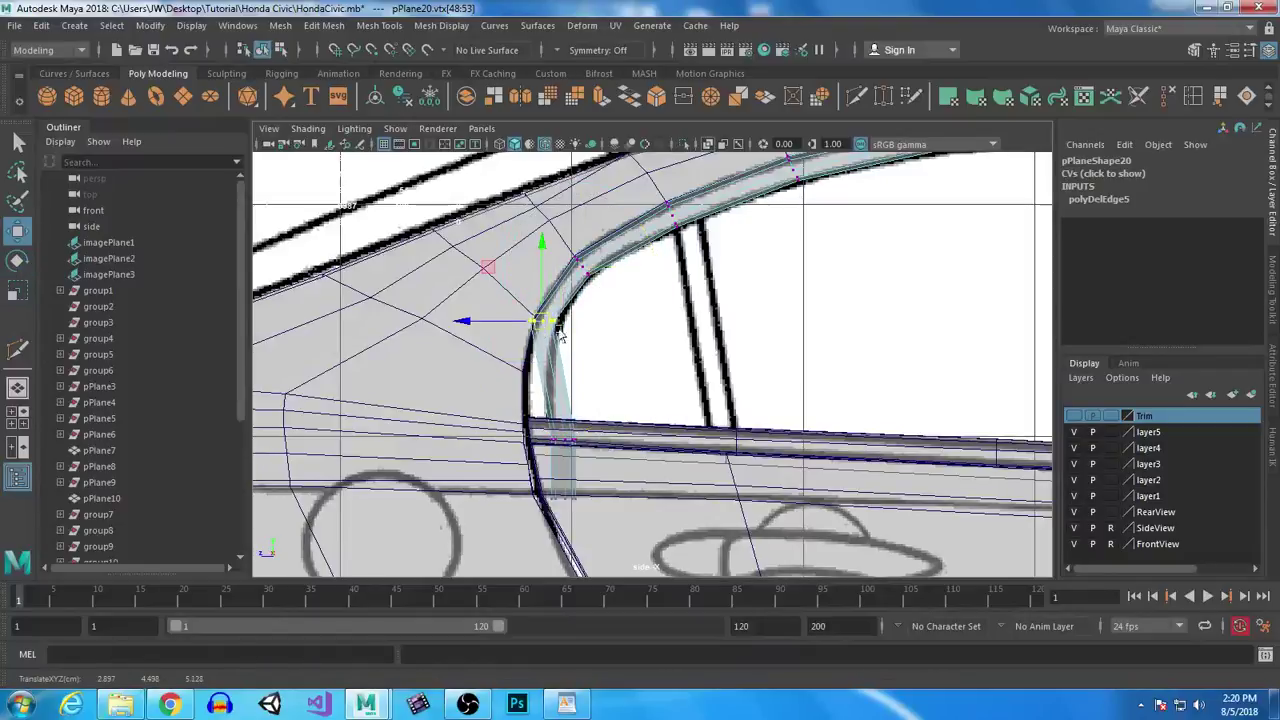
{"action": "key", "text": "e"}
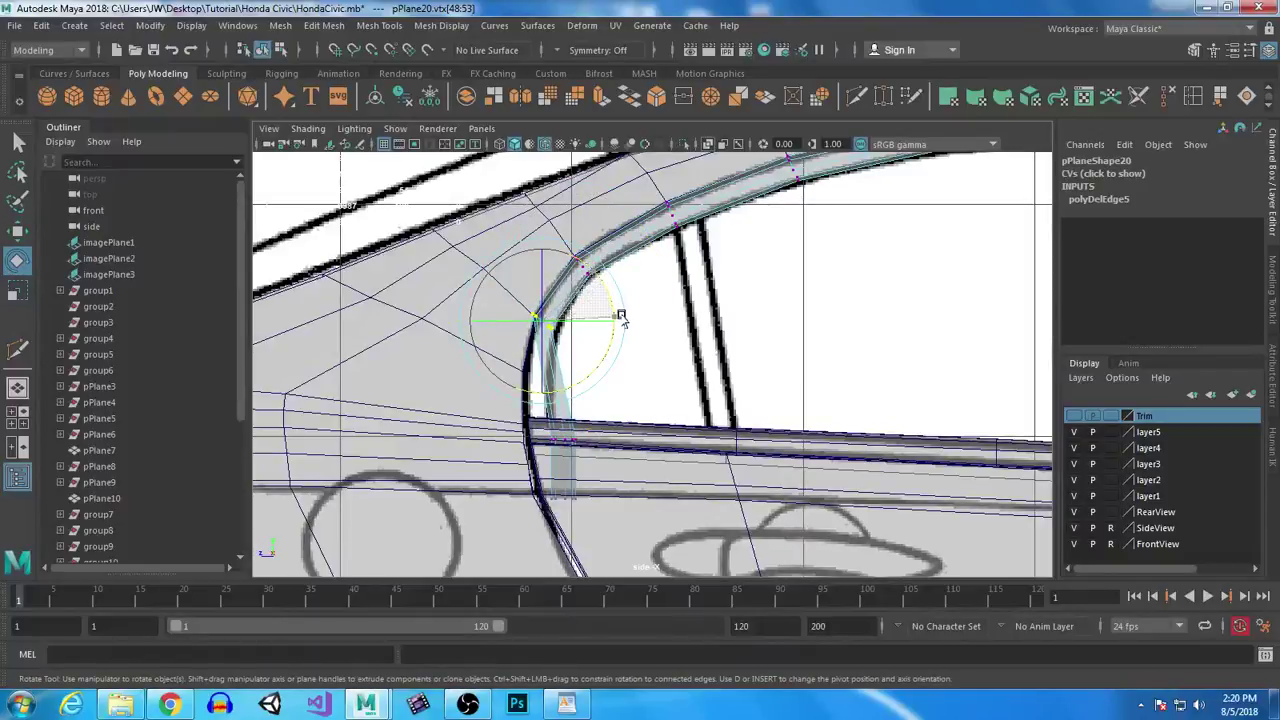
Step: Move and rotate the trim's vertex rows along the rear side window's back curve to follow the blueprint outline
{"action": "key", "text": "w"}
{"action": "left_click_drag", "start_coordinate": [538, 323], "coordinate": [543, 328]}
{"action": "left_click_drag", "start_coordinate": [519, 402], "coordinate": [533, 377]}
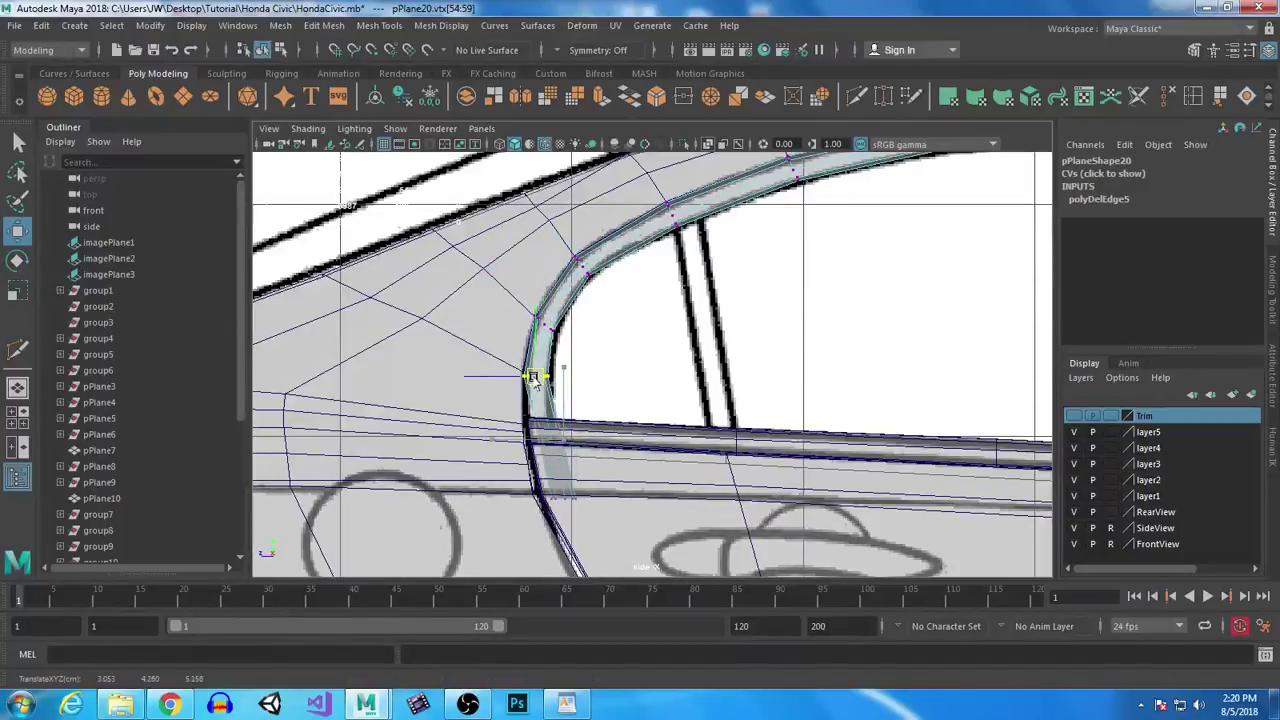
{"action": "key", "text": "e"}
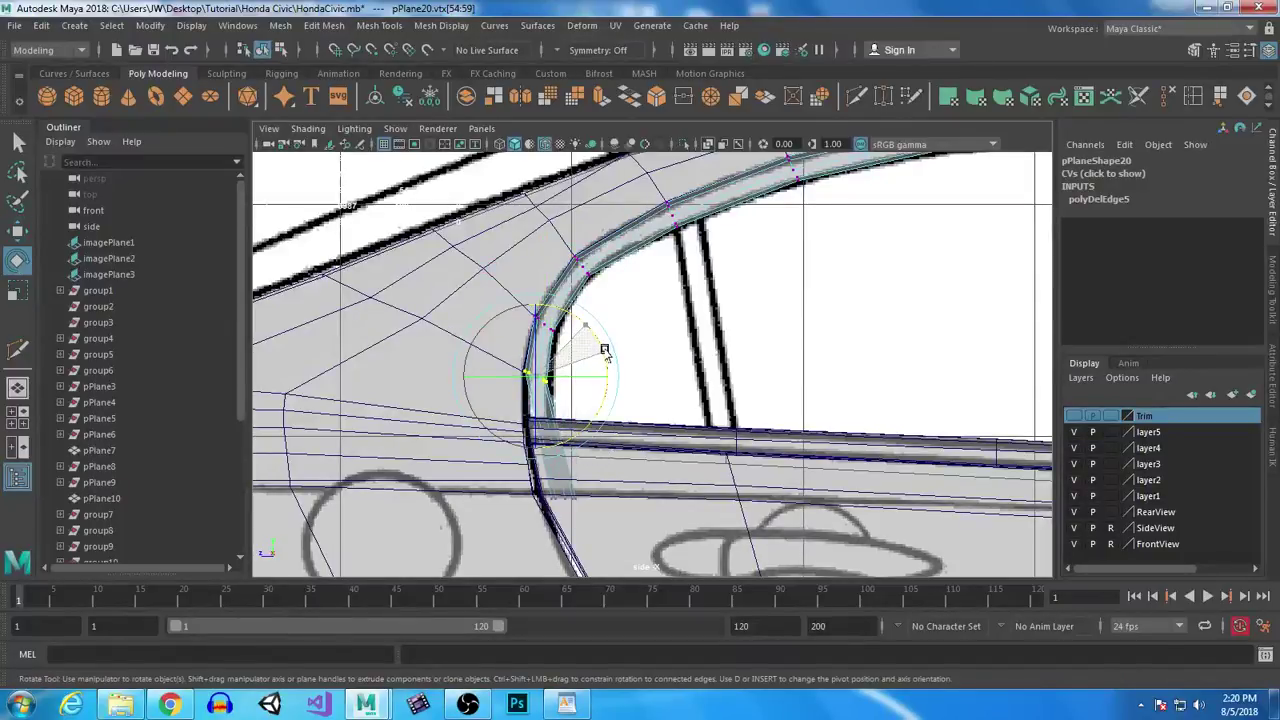
{"action": "key", "text": "w"}
{"action": "left_click_drag", "start_coordinate": [533, 376], "coordinate": [538, 392]}
Step: Raise the trim's lower-end vertices to the window sill and align the lowest rows with the blueprint's back curve
{"action": "middle_click_drag", "start_coordinate": [581, 370], "coordinate": [630, 262], "text": "alt"}
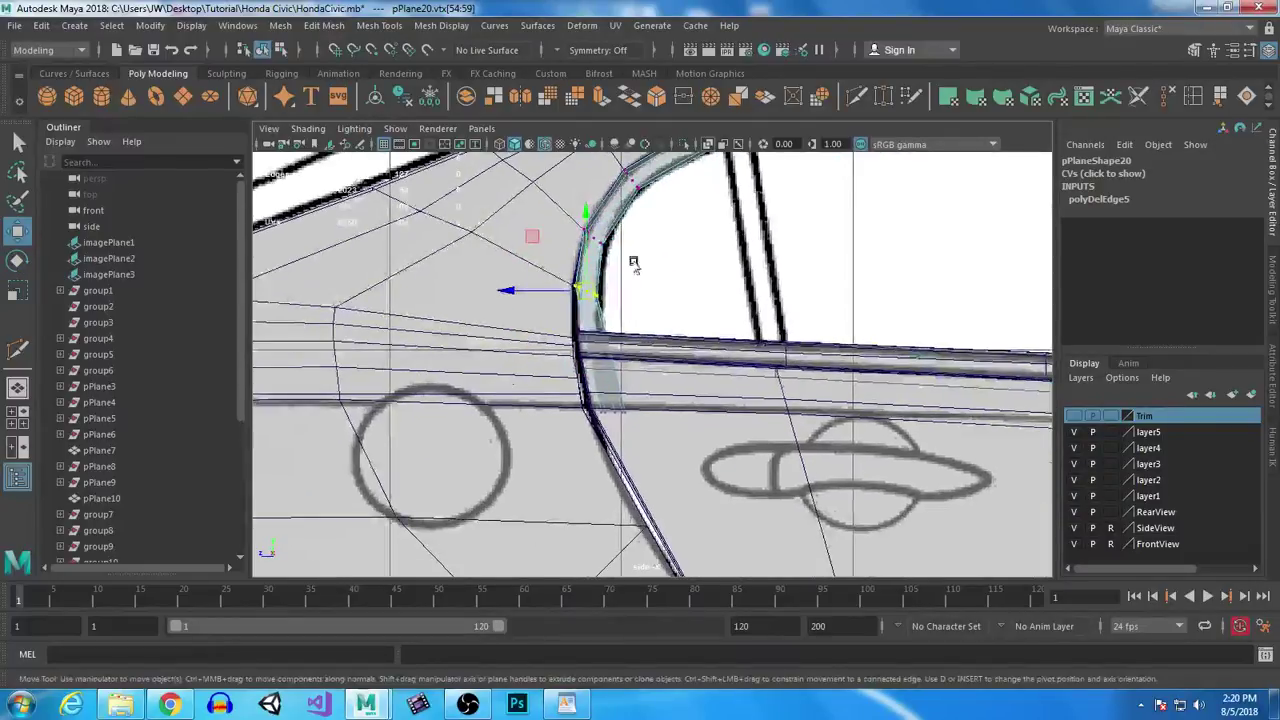
{"action": "scroll", "coordinate": [630, 262], "scroll_direction": "up", "scroll_amount": 3}
{"action": "left_click_drag", "start_coordinate": [507, 352], "coordinate": [717, 485]}
{"action": "left_click_drag", "start_coordinate": [591, 436], "coordinate": [558, 323]}
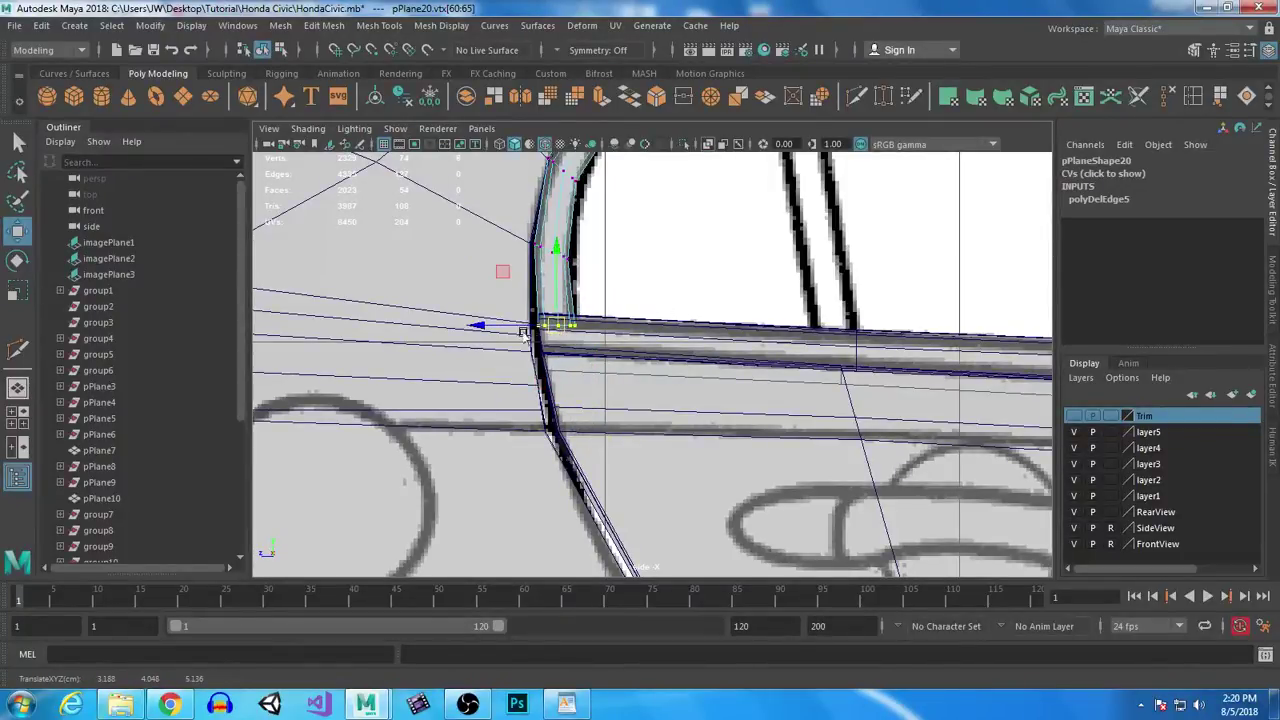
{"action": "left_click_drag", "start_coordinate": [480, 330], "coordinate": [478, 331]}
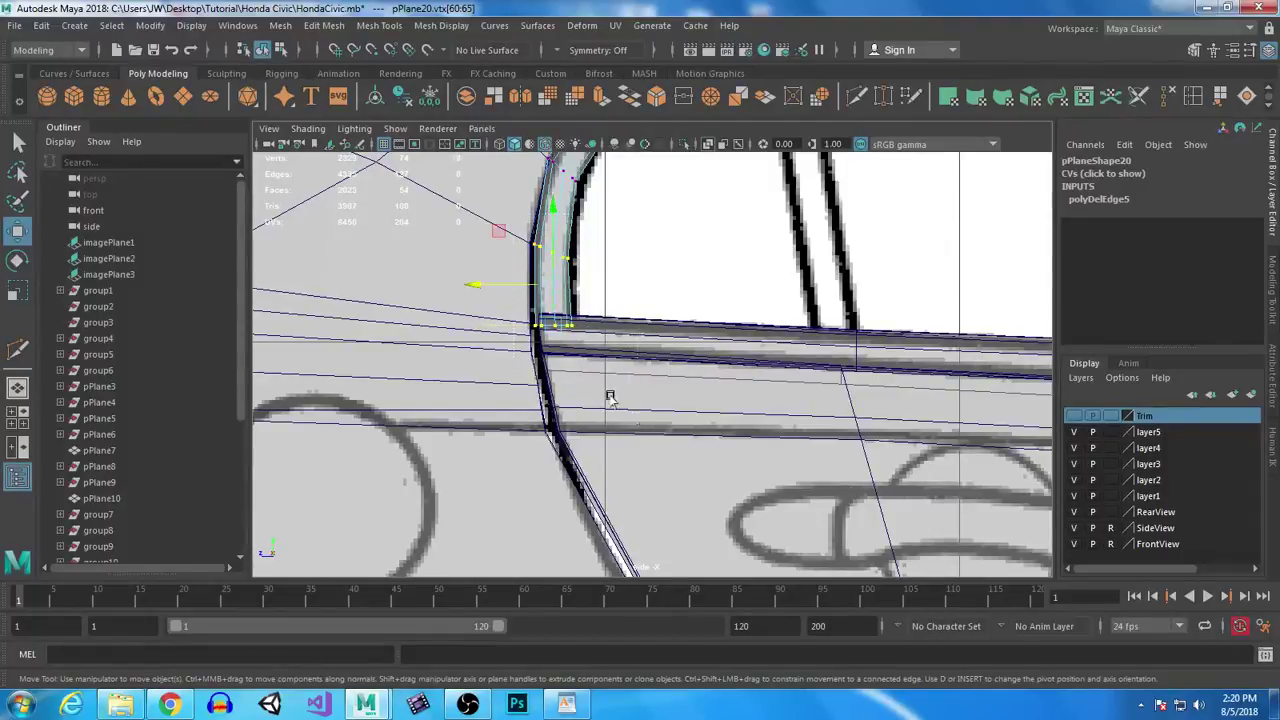
{"action": "left_click_drag", "start_coordinate": [473, 285], "coordinate": [477, 285]}
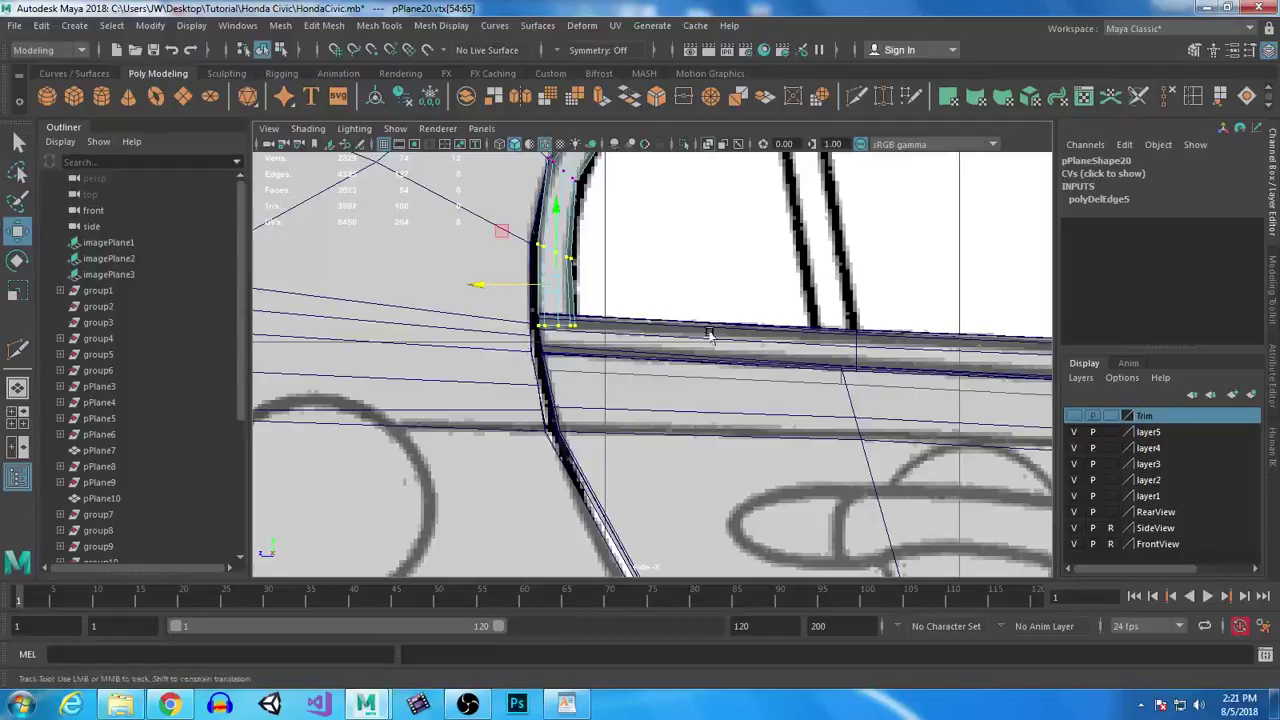
{"action": "middle_click_drag", "start_coordinate": [709, 331], "coordinate": [720, 469], "text": "alt"}
{"action": "left_click_drag", "start_coordinate": [546, 276], "coordinate": [575, 322]}
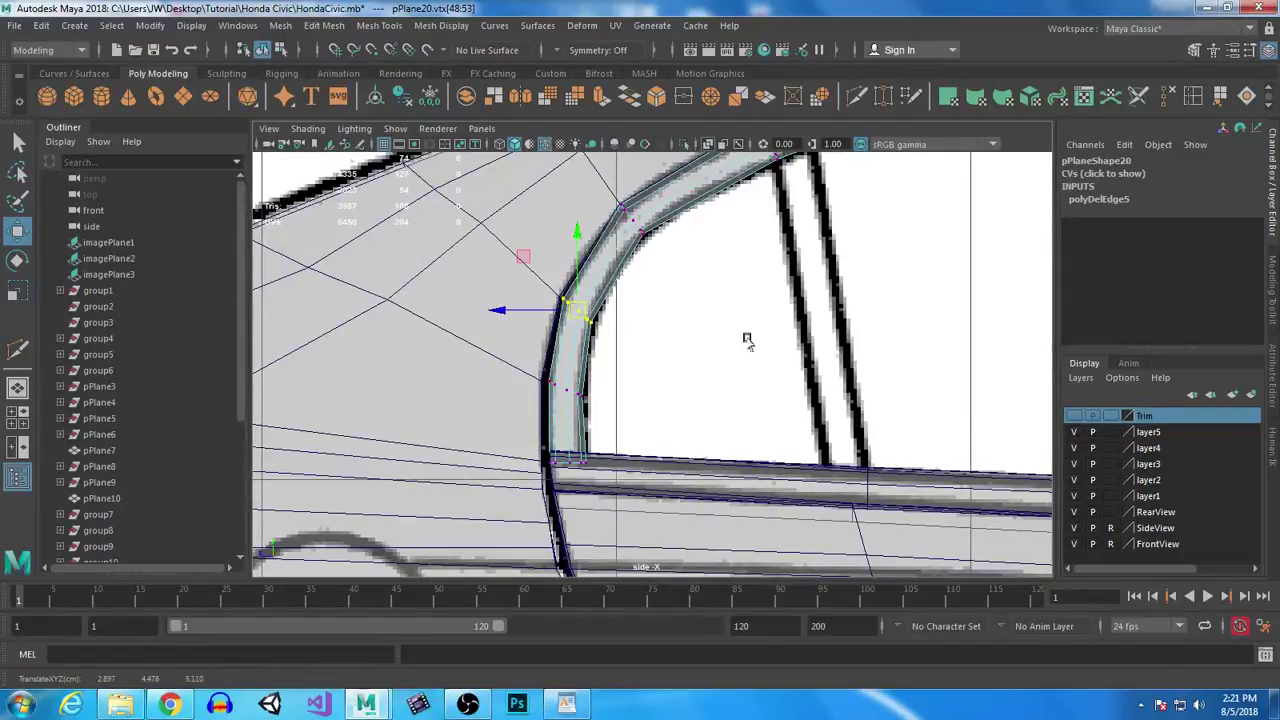
Step: Align the window-side edge vertices of the trim's center pillar strip with the blueprint line from roof to sill
{"action": "scroll", "coordinate": [848, 348], "scroll_direction": "down", "scroll_amount": 6}
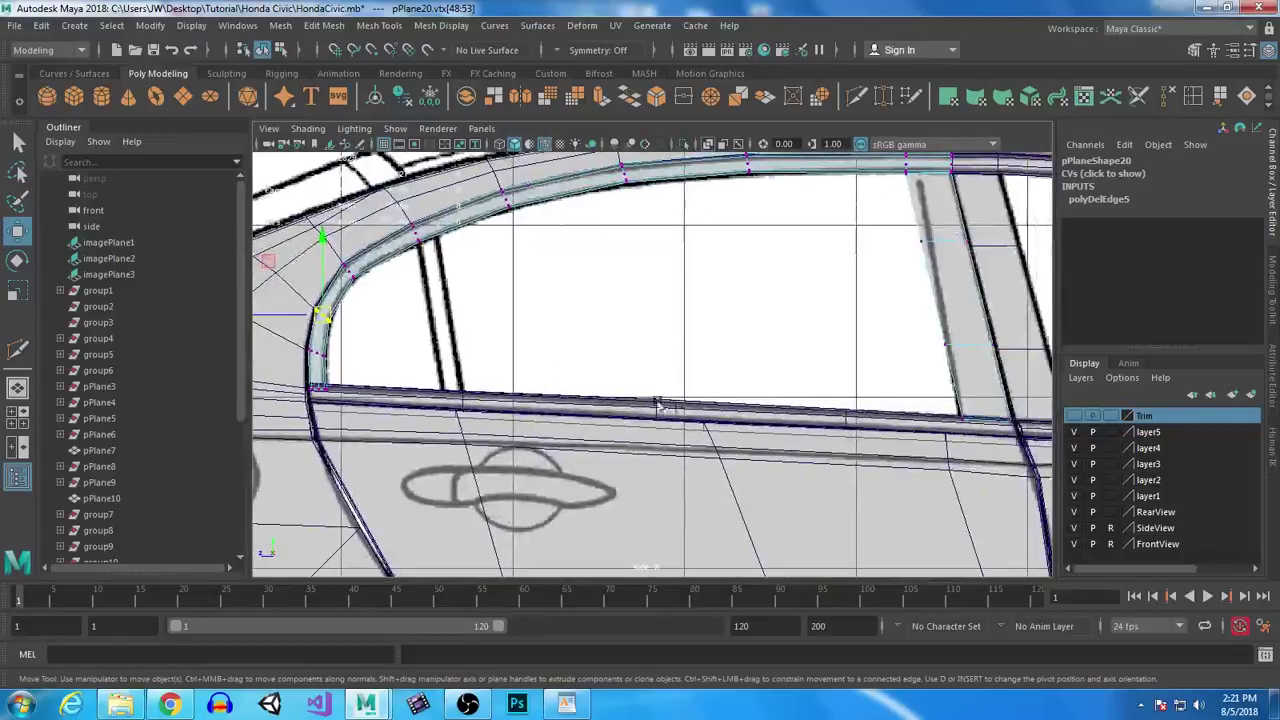
{"action": "scroll", "coordinate": [760, 393], "scroll_direction": "up", "scroll_amount": 4}
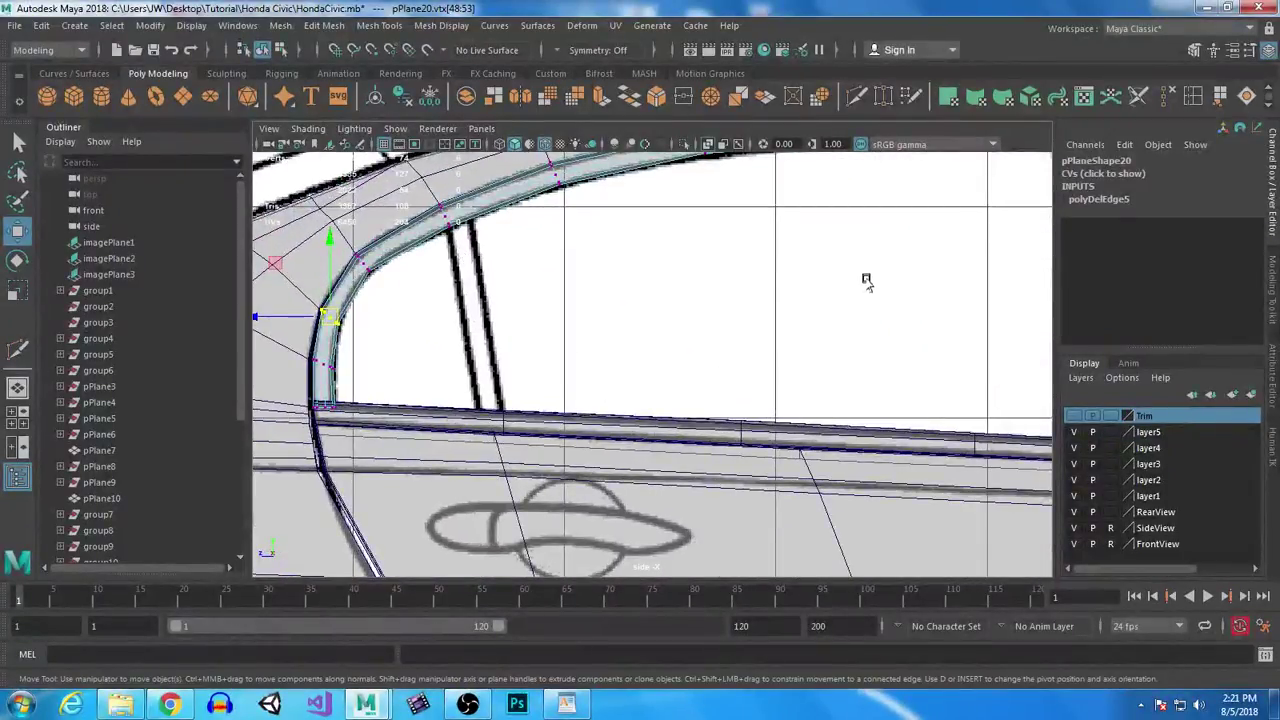
{"action": "middle_click_drag", "start_coordinate": [879, 261], "coordinate": [425, 299], "text": "alt"}
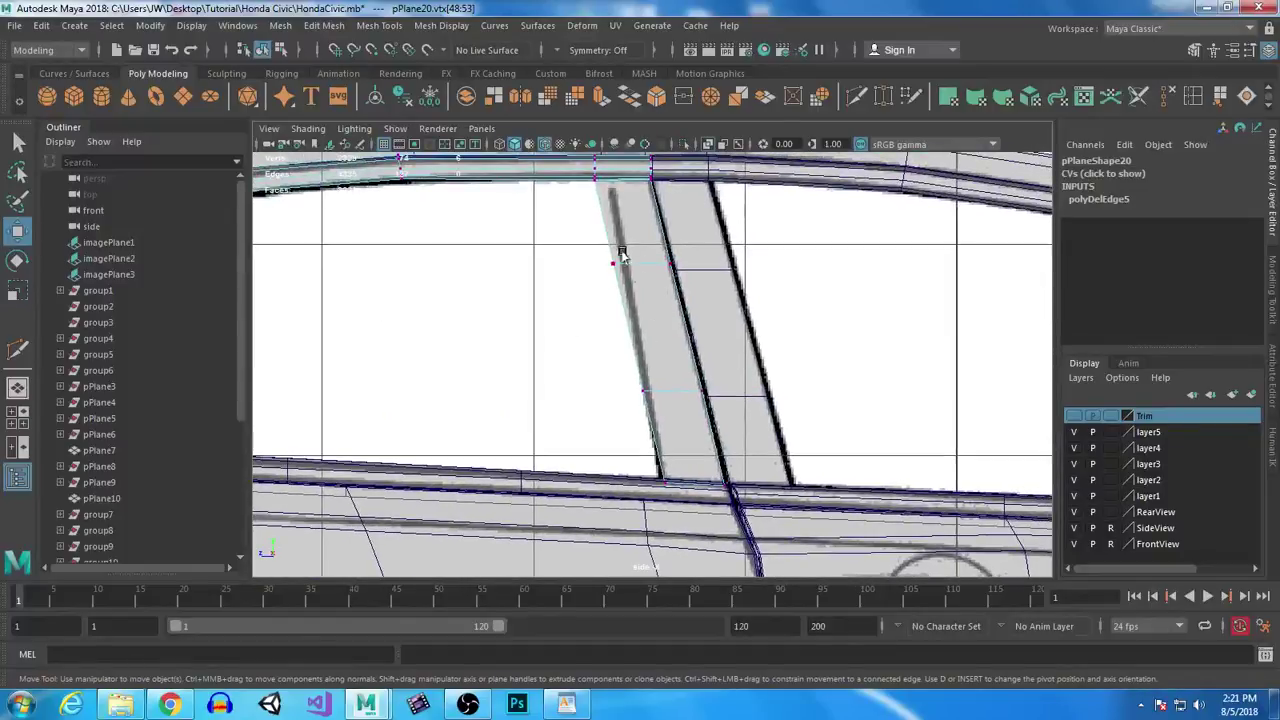
{"action": "middle_click_drag", "start_coordinate": [610, 258], "coordinate": [628, 302], "text": "alt"}
{"action": "left_click_drag", "start_coordinate": [592, 172], "coordinate": [634, 336]}
{"action": "left_click_drag", "start_coordinate": [545, 254], "coordinate": [560, 254]}
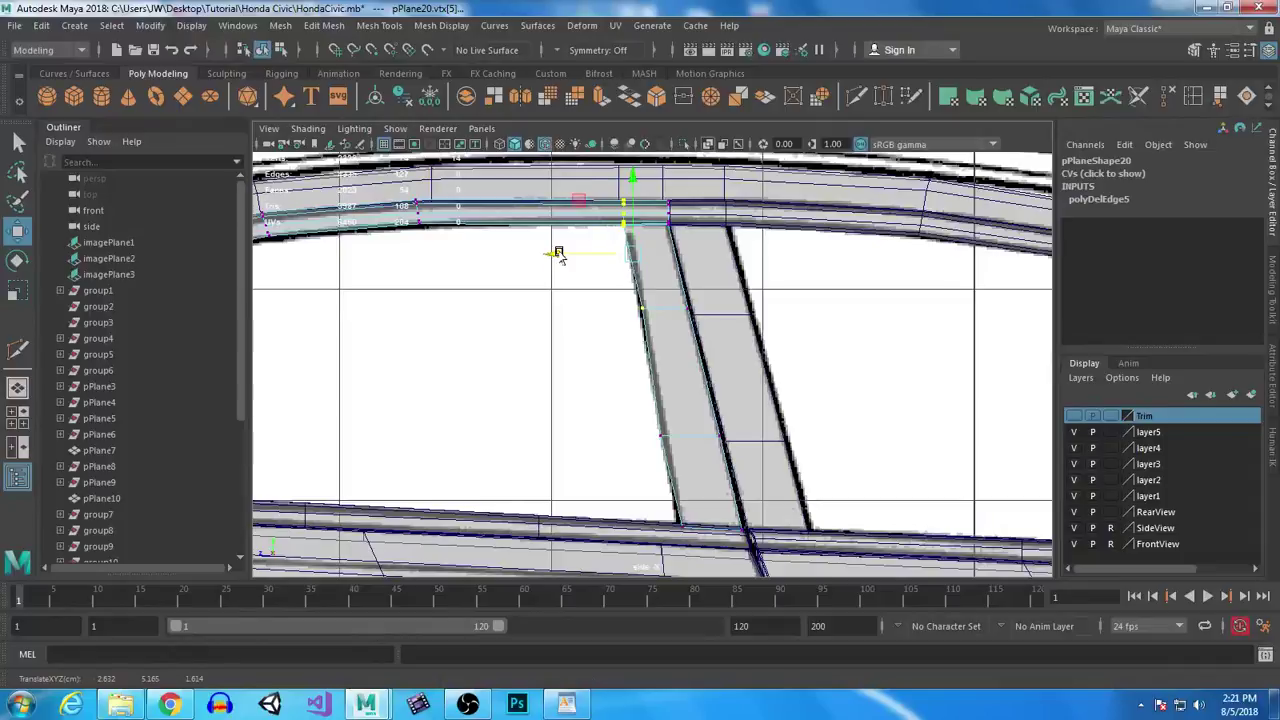
{"action": "left_click_drag", "start_coordinate": [600, 175], "coordinate": [634, 242], "text": "ctrl"}
{"action": "left_click_drag", "start_coordinate": [566, 305], "coordinate": [580, 434]}
{"action": "left_click", "coordinate": [662, 505]}
{"action": "left_click_drag", "start_coordinate": [597, 530], "coordinate": [593, 530]}
Step: Save the scene, duplicate the rear window trim and move the copy rearward so its pillar strip sits near the quarter-window divider
{"action": "right_click_drag", "start_coordinate": [654, 305], "coordinate": [697, 317]}
{"action": "middle_click_drag", "start_coordinate": [540, 407], "coordinate": [843, 354], "text": "alt"}
{"action": "middle_click_drag", "start_coordinate": [760, 369], "coordinate": [414, 369], "text": "alt"}
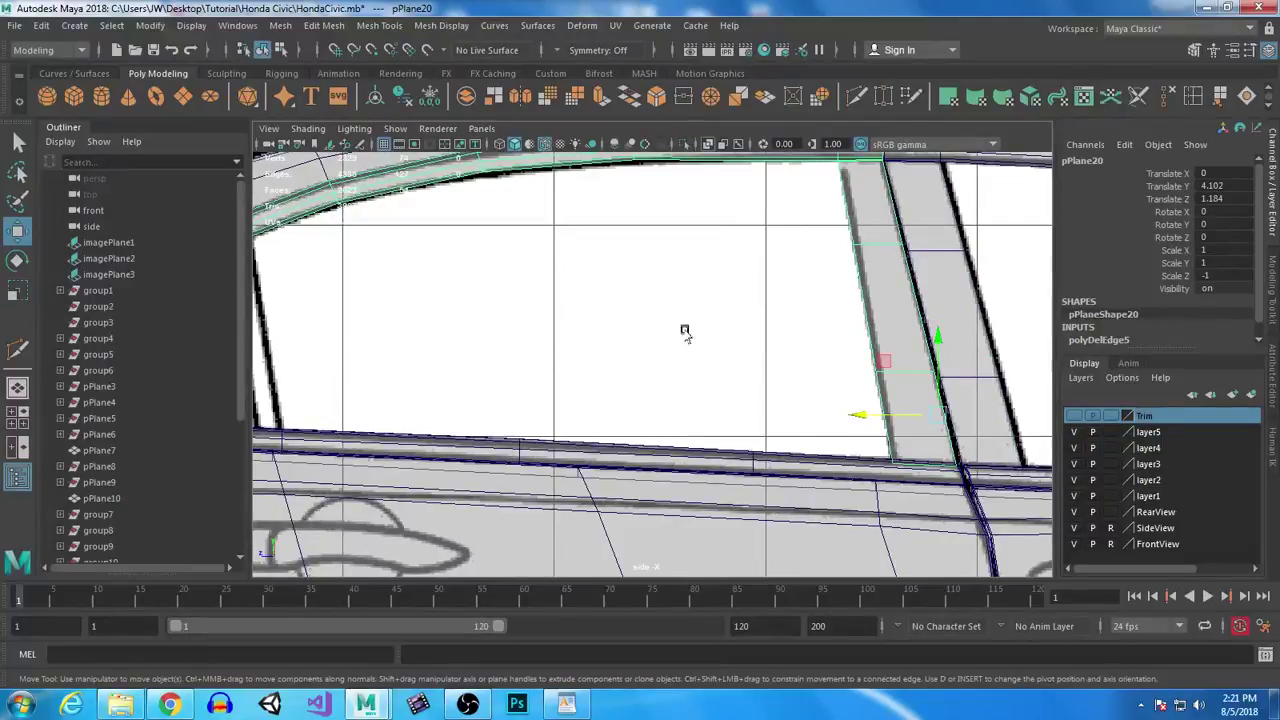
{"action": "key", "text": "ctrl+s"}
{"action": "key", "text": "ctrl+d"}
{"action": "left_click_drag", "start_coordinate": [858, 414], "coordinate": [231, 352]}
Step: Delete all faces of the duplicated trim except its straight pillar strip
{"action": "middle_click_drag", "start_coordinate": [467, 310], "coordinate": [851, 338], "text": "alt"}
{"action": "right_click_drag", "start_coordinate": [639, 294], "coordinate": [645, 300]}
{"action": "right_click_drag", "start_coordinate": [917, 463], "coordinate": [666, 332], "text": "alt"}
{"action": "left_click_drag", "start_coordinate": [636, 308], "coordinate": [692, 476]}
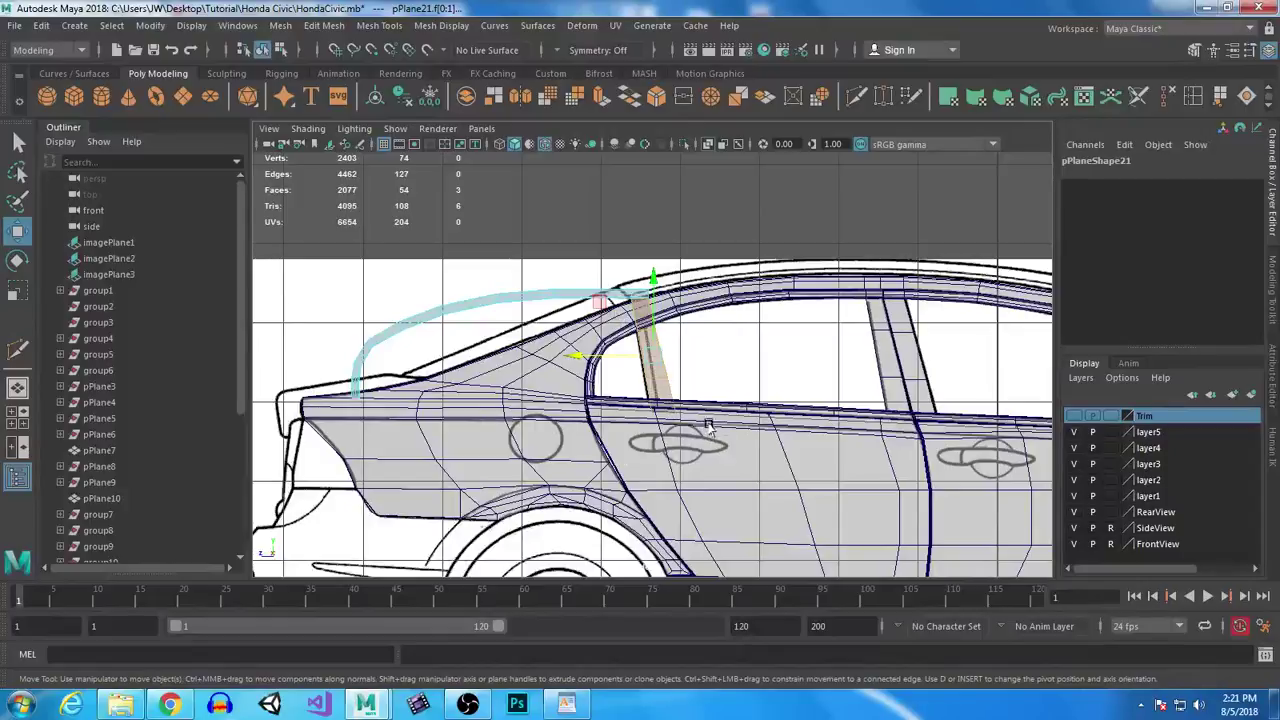
{"action": "left_click_drag", "start_coordinate": [294, 203], "coordinate": [721, 482], "text": "shift"}
{"action": "left_click", "coordinate": [683, 528]}
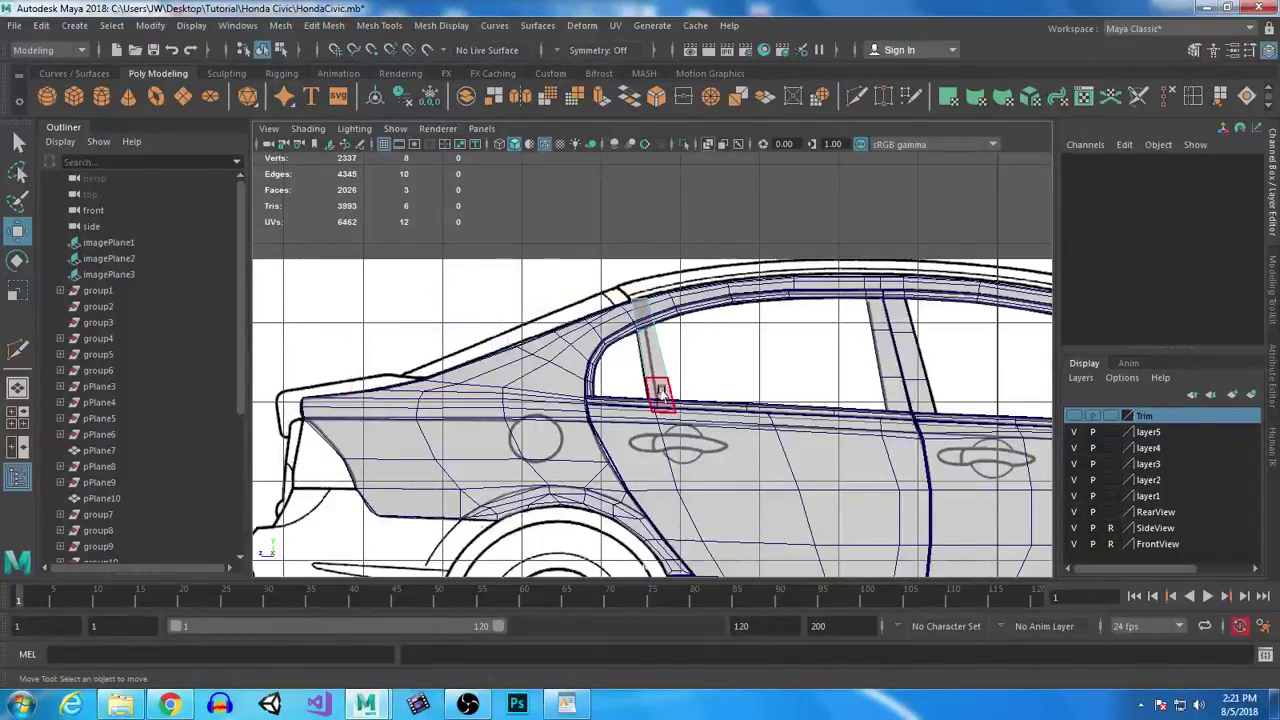
Step: Delete the two crosswise edges on the copied strip so it becomes a single face
{"action": "right_click_drag", "start_coordinate": [653, 356], "coordinate": [669, 183]}
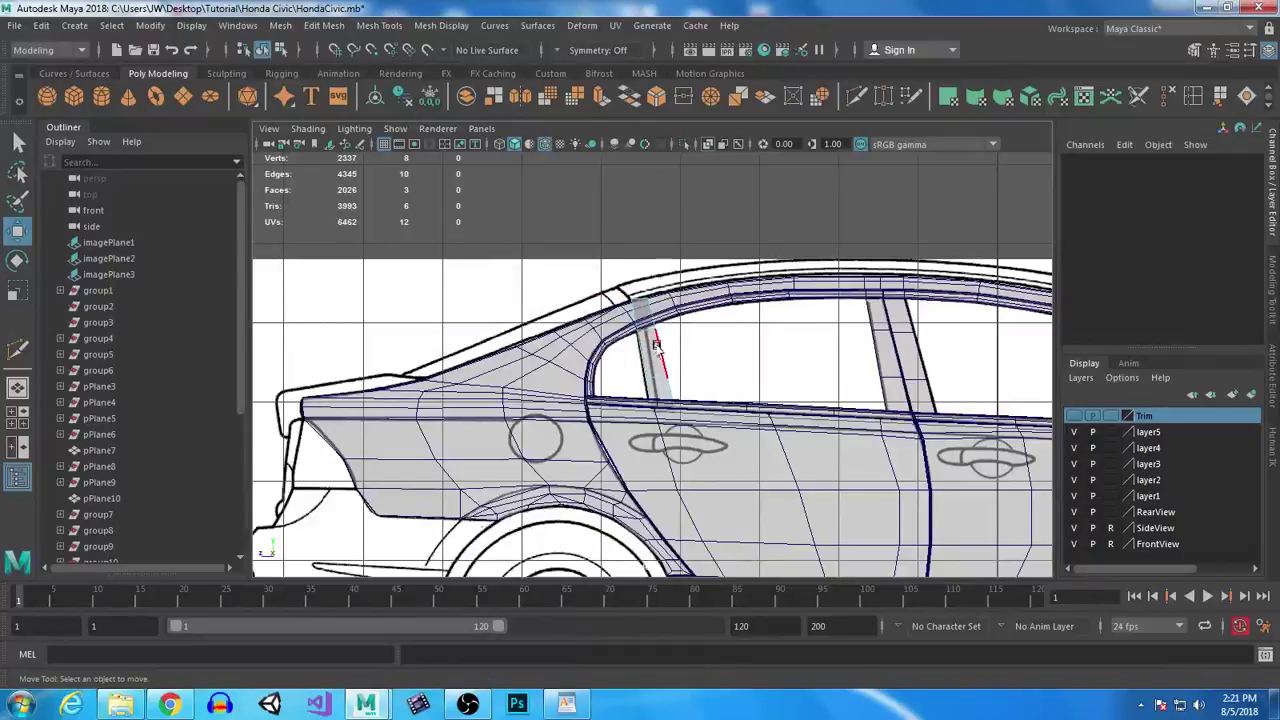
{"action": "left_click", "coordinate": [645, 330]}
{"action": "left_click", "coordinate": [672, 392], "text": "shift"}
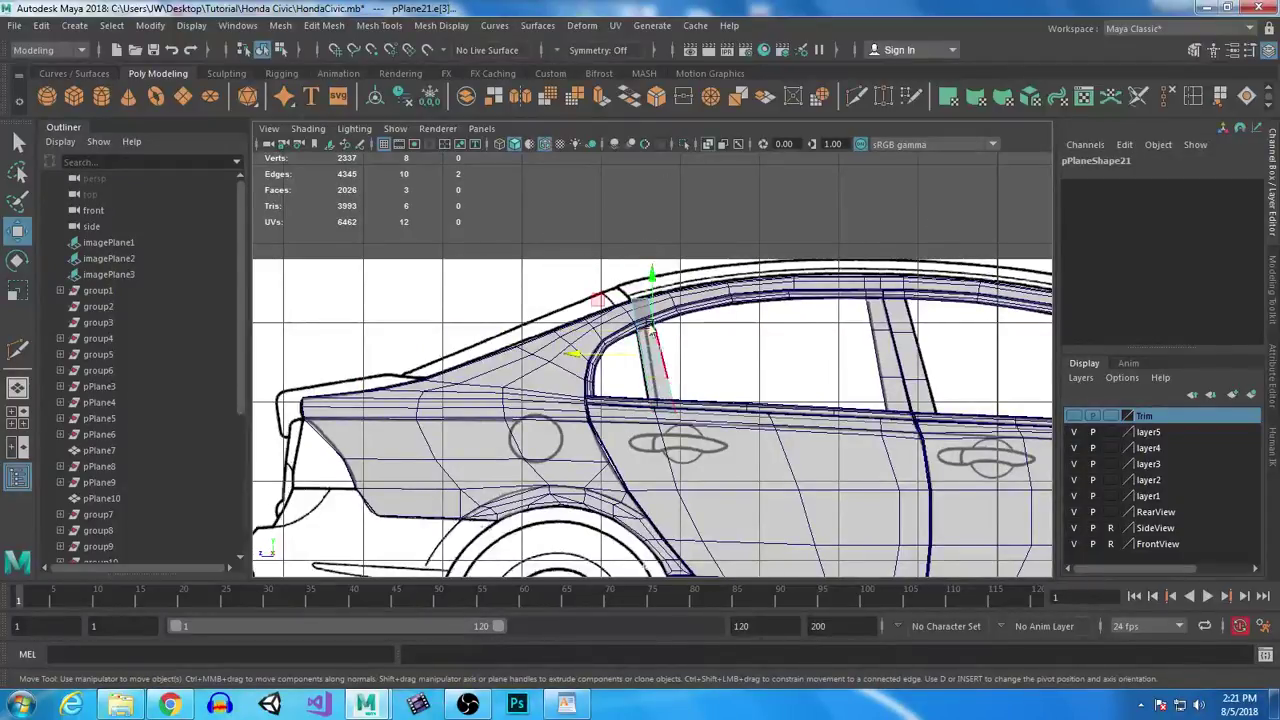
{"action": "key", "text": "f"}
{"action": "key", "text": "space"}
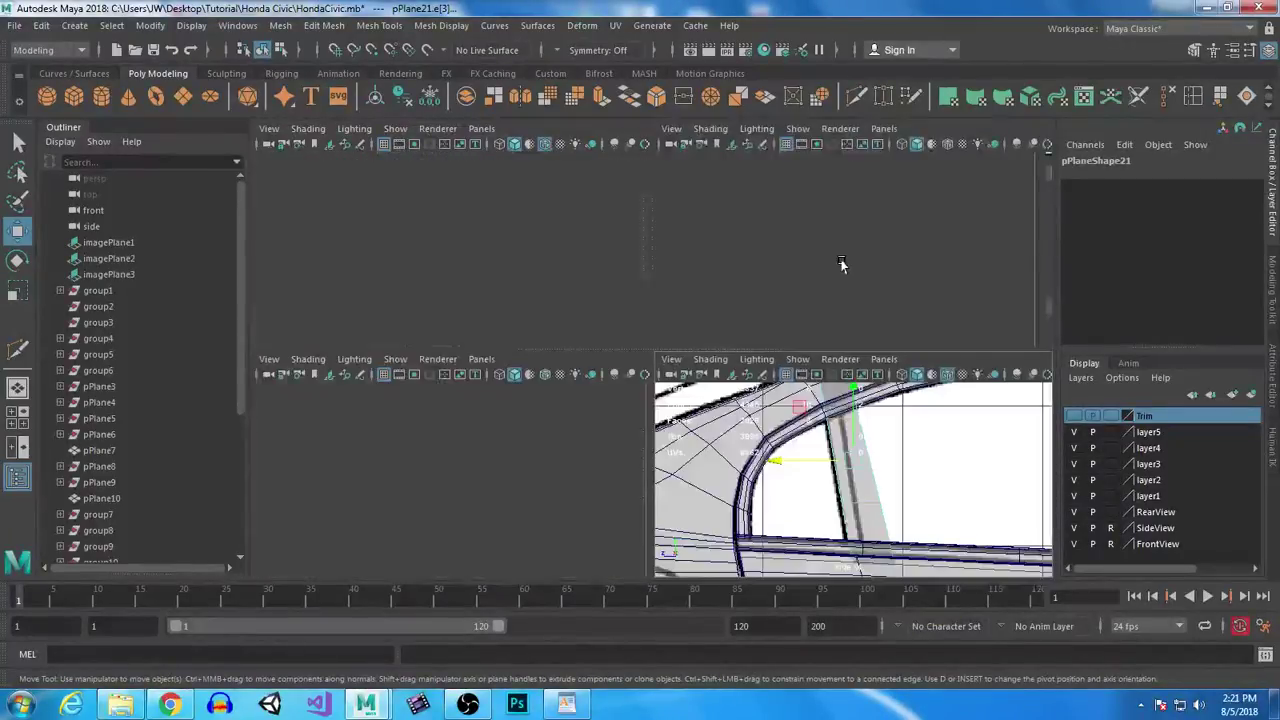
{"action": "key", "text": "space"}
{"action": "left_click_drag", "start_coordinate": [794, 317], "coordinate": [730, 392], "text": "alt"}
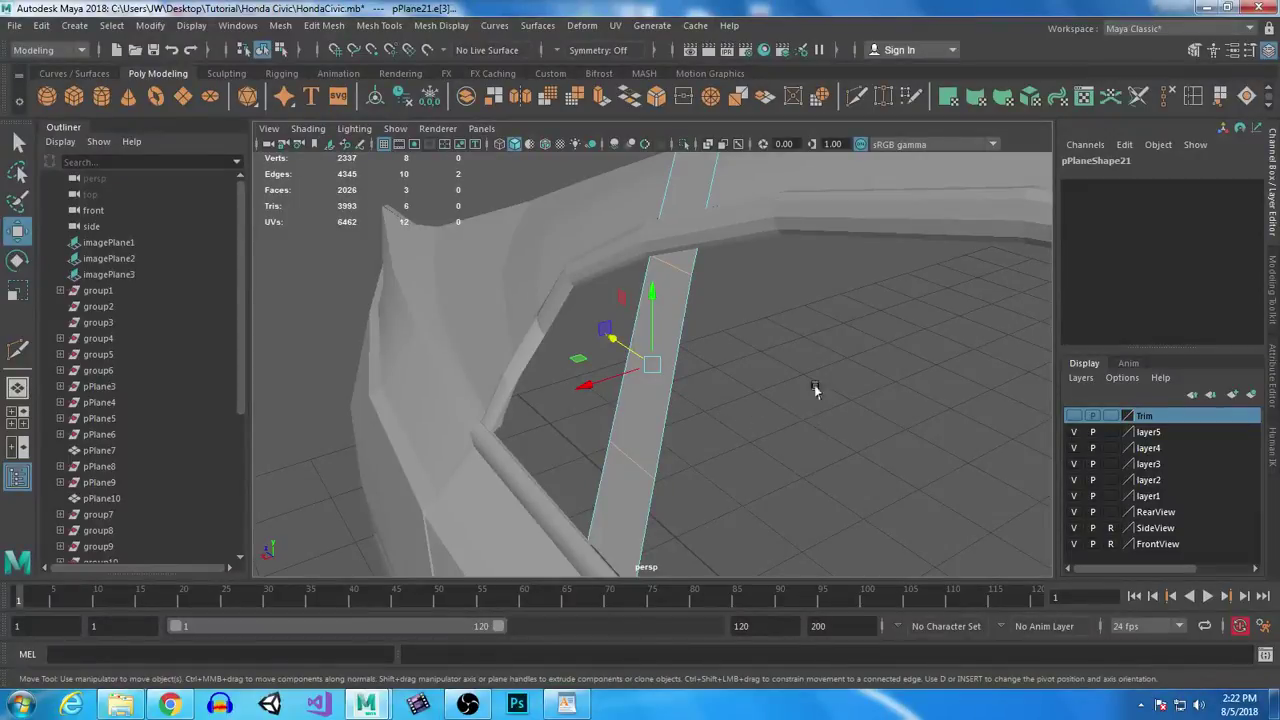
{"action": "key", "text": "Delete"}
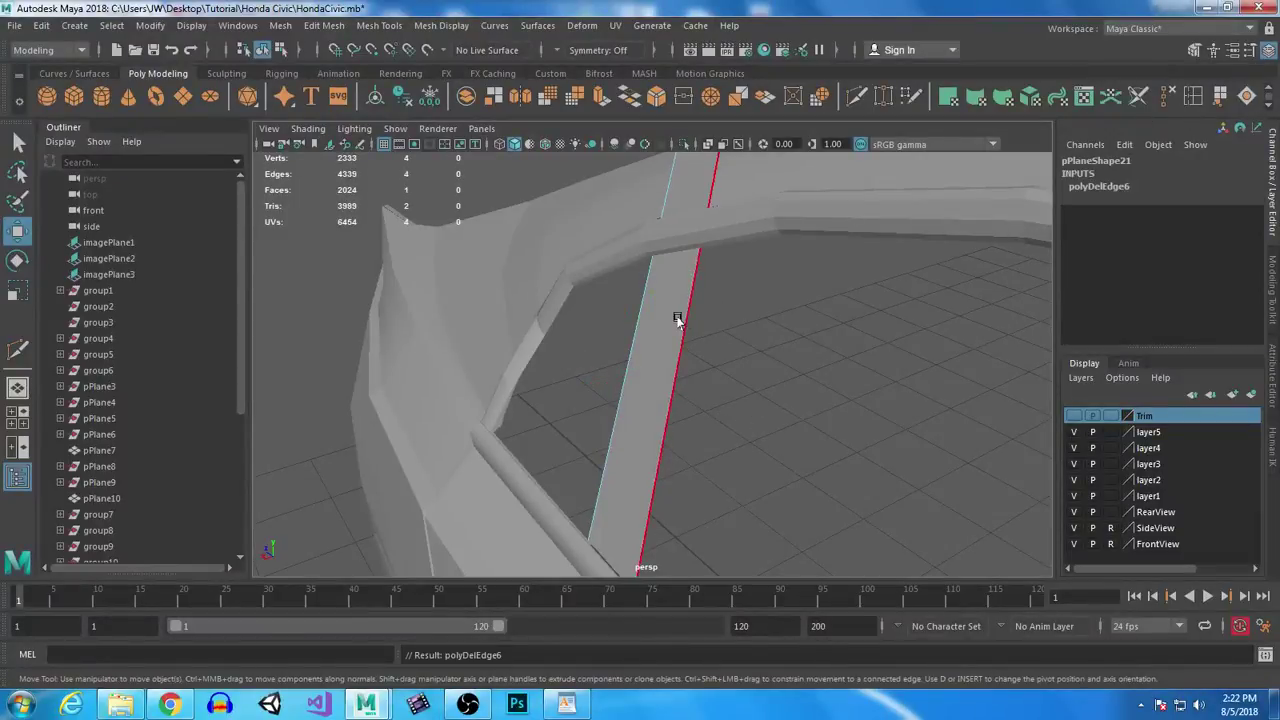
Step: Raise the divider strip's bottom vertices to the window sill and fit their spacing to the blueprint divider
{"action": "key", "text": "space"}
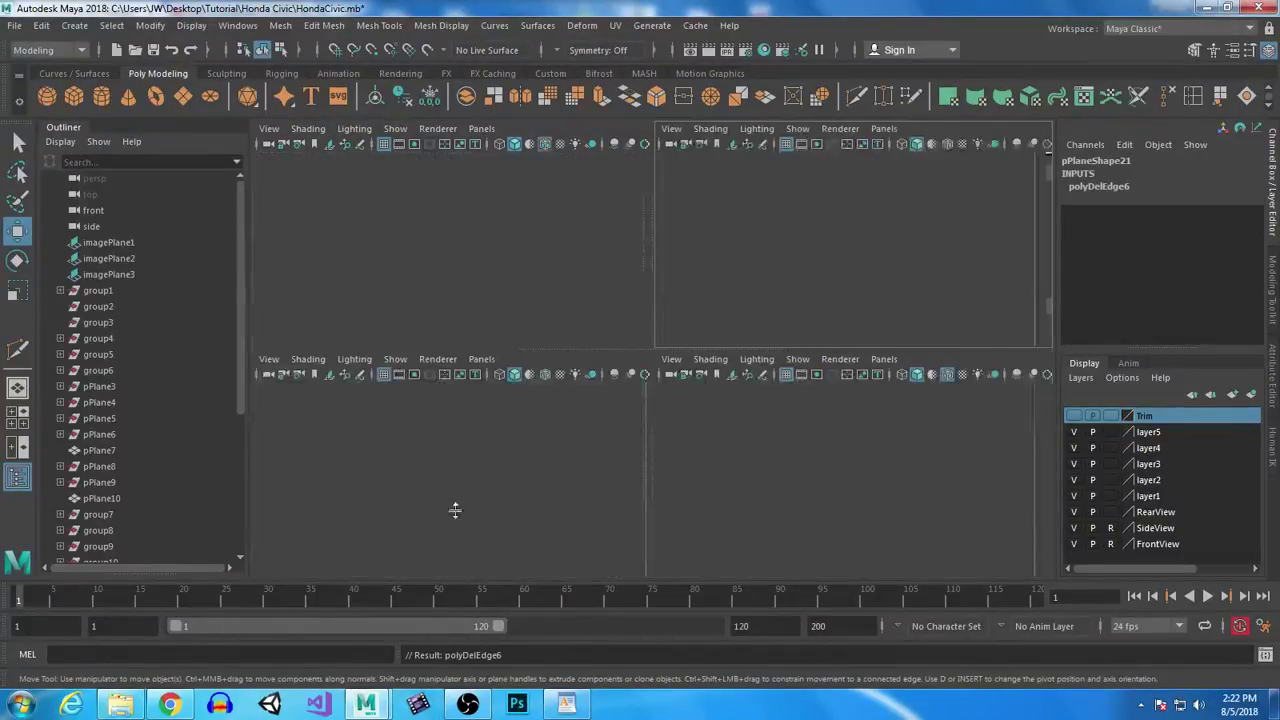
{"action": "key", "text": "space"}
{"action": "key", "text": "space"}
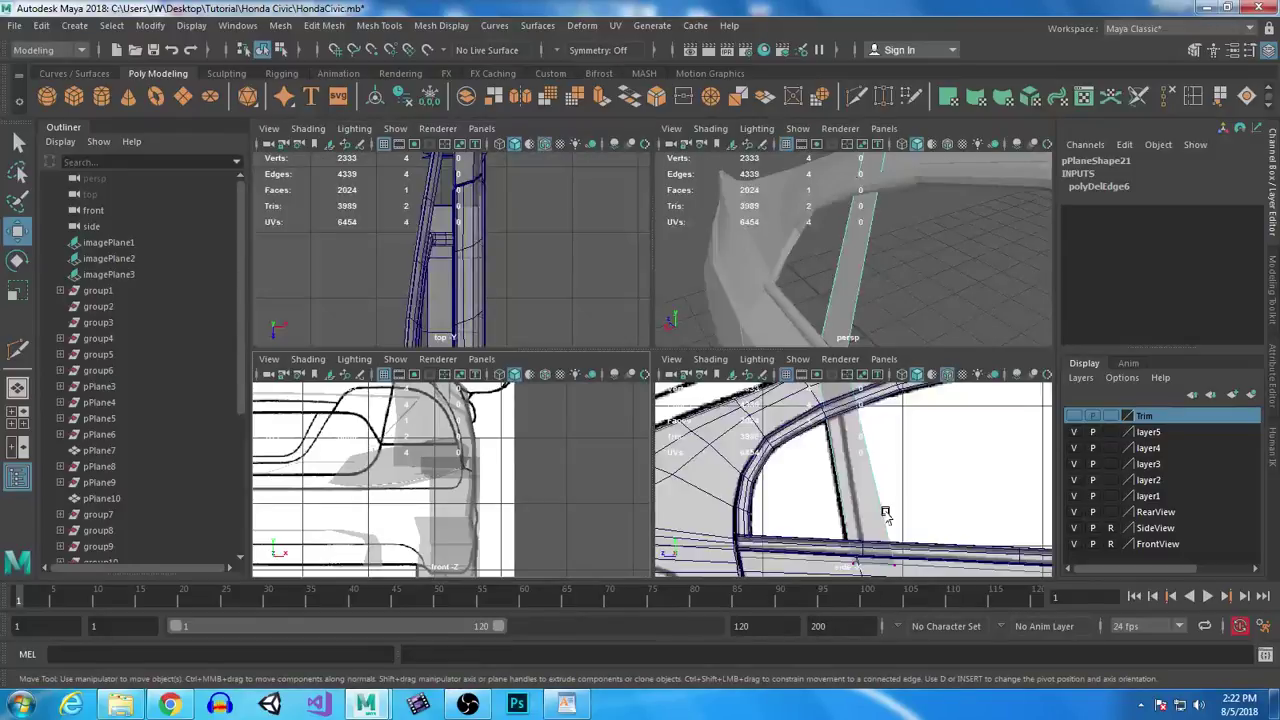
{"action": "key", "text": "space"}
{"action": "middle_click_drag", "start_coordinate": [655, 343], "coordinate": [655, 276], "text": "alt"}
{"action": "left_click_drag", "start_coordinate": [620, 440], "coordinate": [854, 546]}
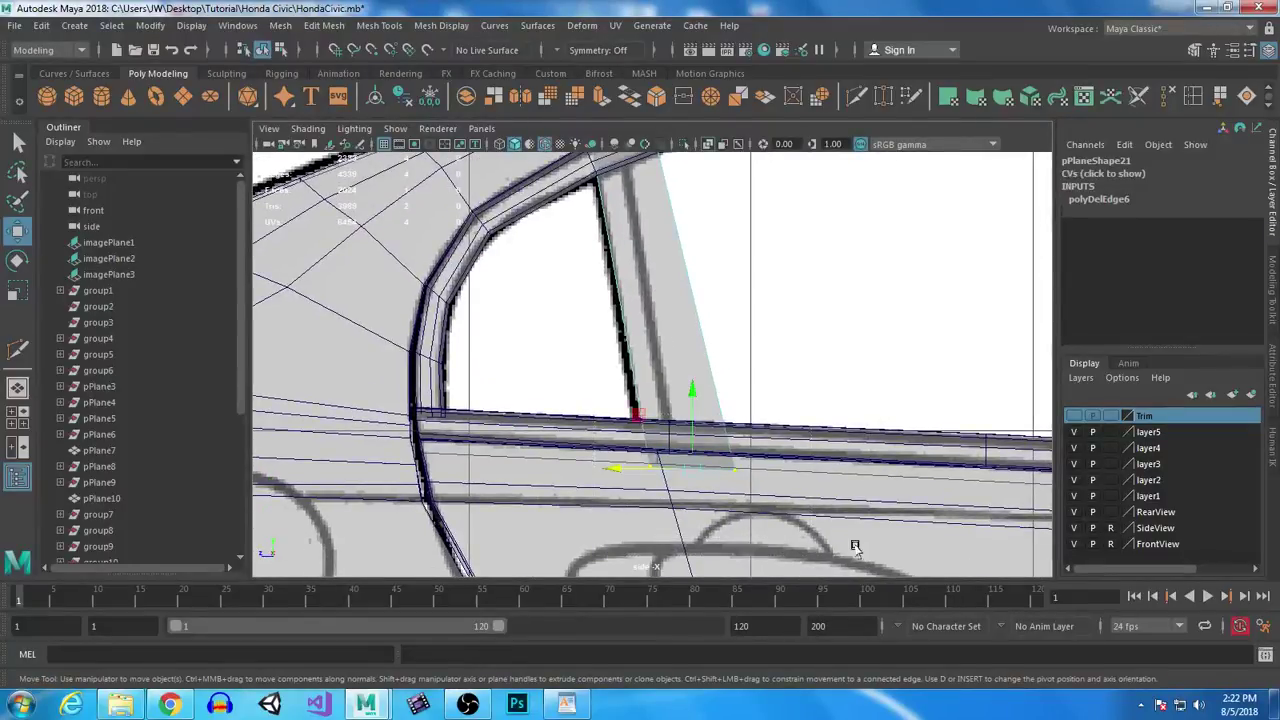
{"action": "left_click_drag", "start_coordinate": [692, 469], "coordinate": [680, 427]}
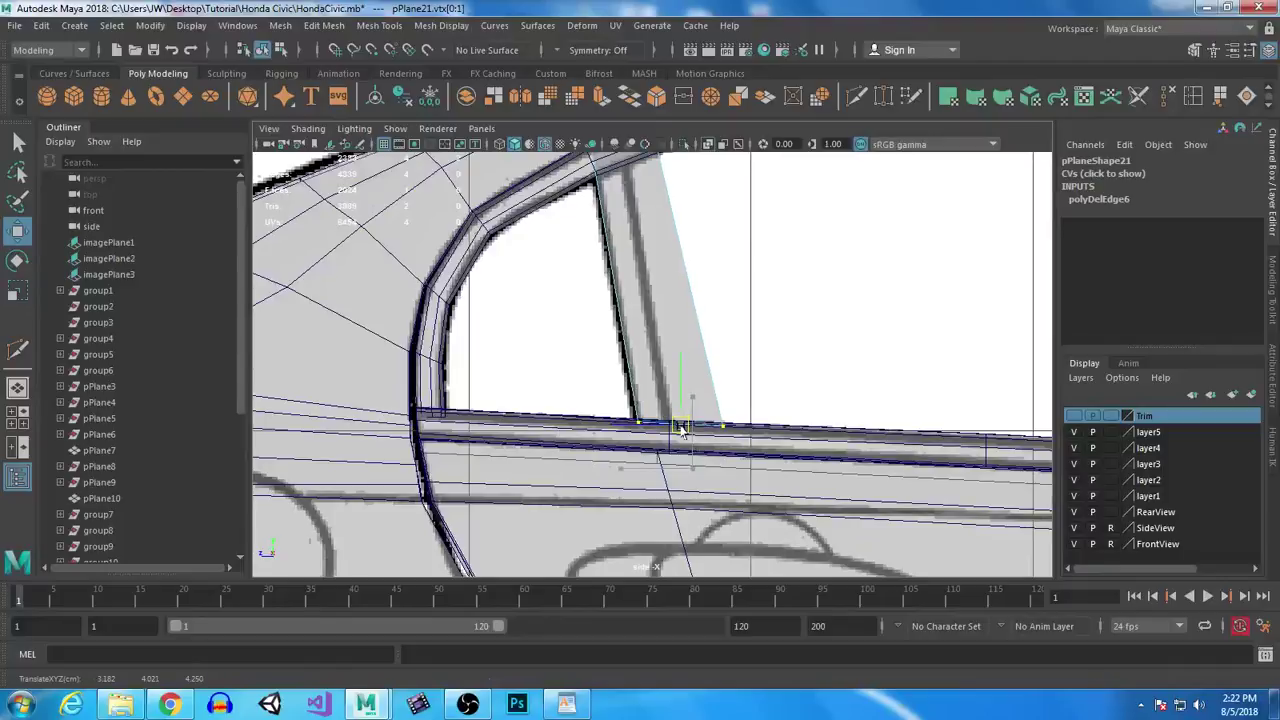
{"action": "middle_click_drag", "start_coordinate": [645, 428], "coordinate": [593, 427]}
Step: Lower the divider strip's top vertices to the upper window trim and narrow that end to the blueprint divider's width
{"action": "scroll", "coordinate": [771, 442], "scroll_direction": "down", "scroll_amount": 5}
{"action": "middle_click_drag", "start_coordinate": [663, 244], "coordinate": [691, 372], "text": "alt"}
{"action": "left_click_drag", "start_coordinate": [612, 298], "coordinate": [705, 384]}
{"action": "left_click_drag", "start_coordinate": [671, 344], "coordinate": [675, 398]}
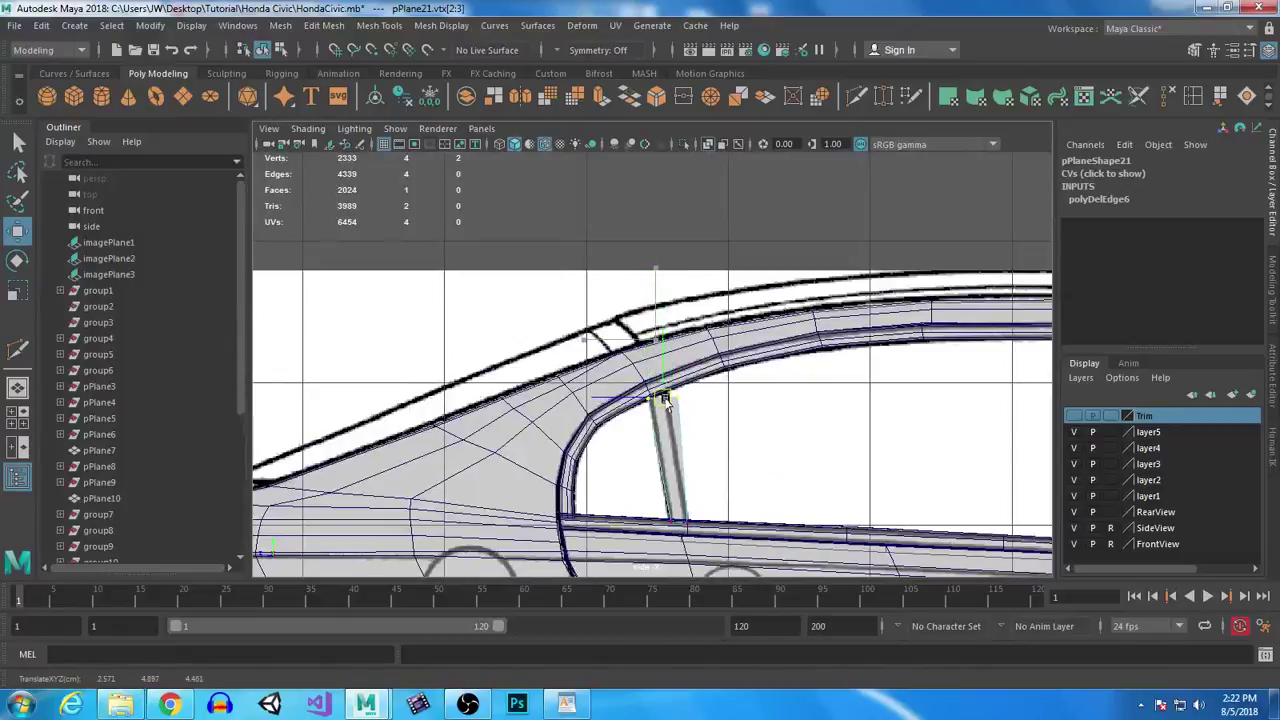
{"action": "scroll", "coordinate": [668, 397], "scroll_direction": "up", "scroll_amount": 3}
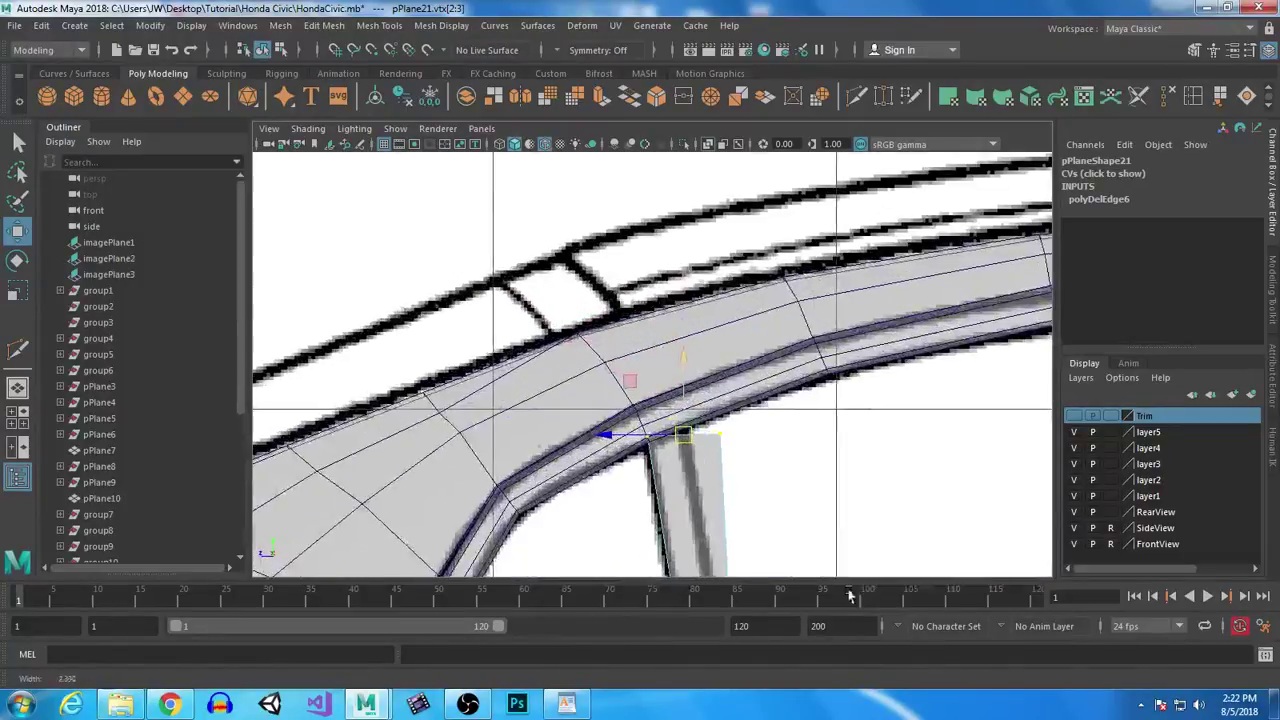
{"action": "left_click_drag", "start_coordinate": [718, 432], "coordinate": [683, 424]}
{"action": "scroll", "coordinate": [837, 449], "scroll_direction": "down", "scroll_amount": 5}
{"action": "middle_click_drag", "start_coordinate": [838, 450], "coordinate": [643, 374], "text": "alt"}
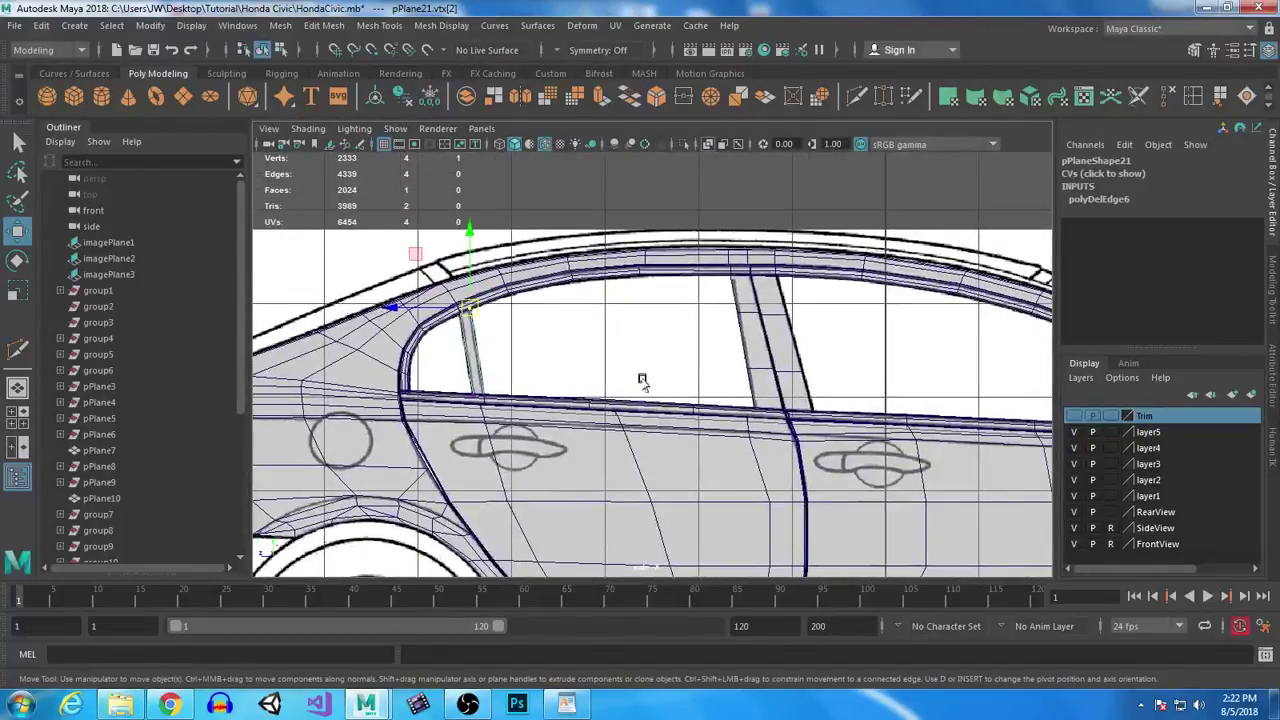
Step: Select the cross-section edges at the lower back end of the rear window trim in the perspective view
{"action": "key", "text": "space"}
{"action": "key", "text": "space"}
{"action": "left_click_drag", "start_coordinate": [788, 441], "coordinate": [962, 430], "text": "alt"}
{"action": "left_click_drag", "start_coordinate": [731, 407], "coordinate": [505, 428], "text": "alt"}
{"action": "left_click", "coordinate": [645, 450]}
{"action": "right_click_drag", "start_coordinate": [522, 245], "coordinate": [523, 190]}
{"action": "left_click", "coordinate": [520, 365]}
{"action": "double_click", "coordinate": [514, 403]}
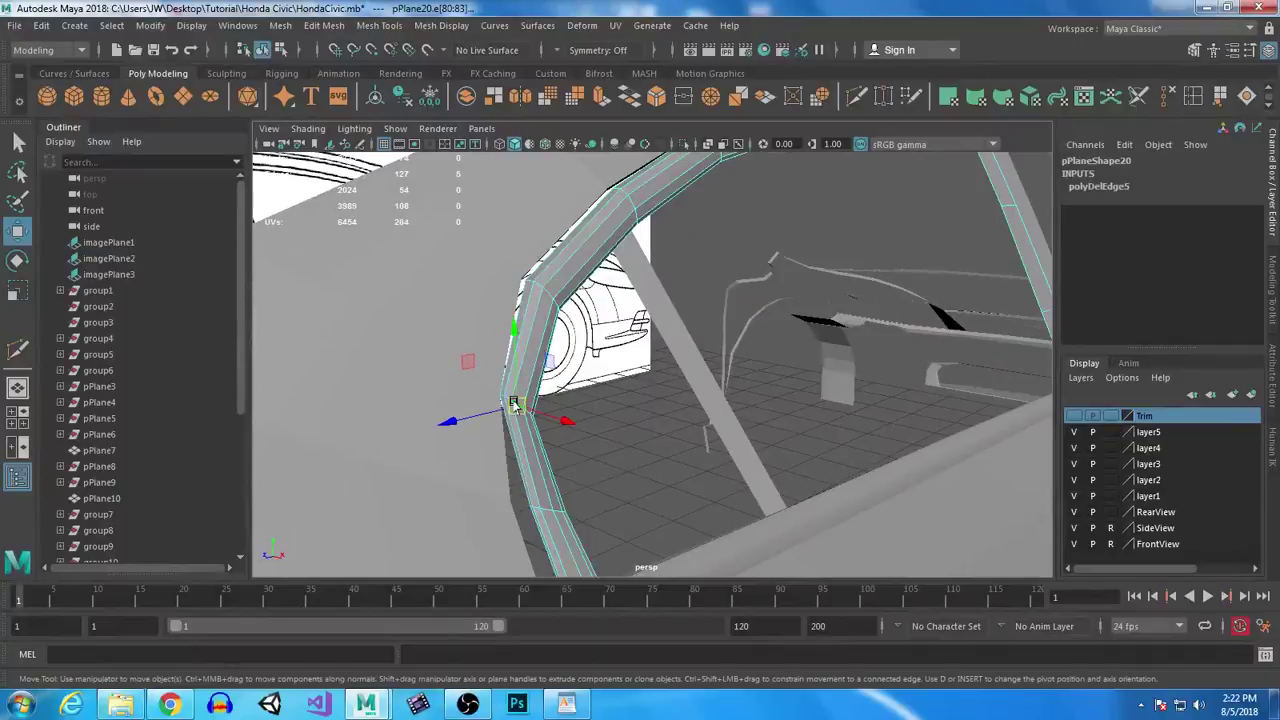
{"action": "double_click", "coordinate": [546, 508], "text": "shift"}
{"action": "left_click_drag", "start_coordinate": [640, 518], "coordinate": [622, 406], "text": "alt"}
{"action": "left_click_drag", "start_coordinate": [514, 406], "coordinate": [780, 526], "text": "shift"}
{"action": "key", "text": "ctrl+z"}
{"action": "left_click_drag", "start_coordinate": [540, 389], "coordinate": [743, 437], "text": "ctrl"}
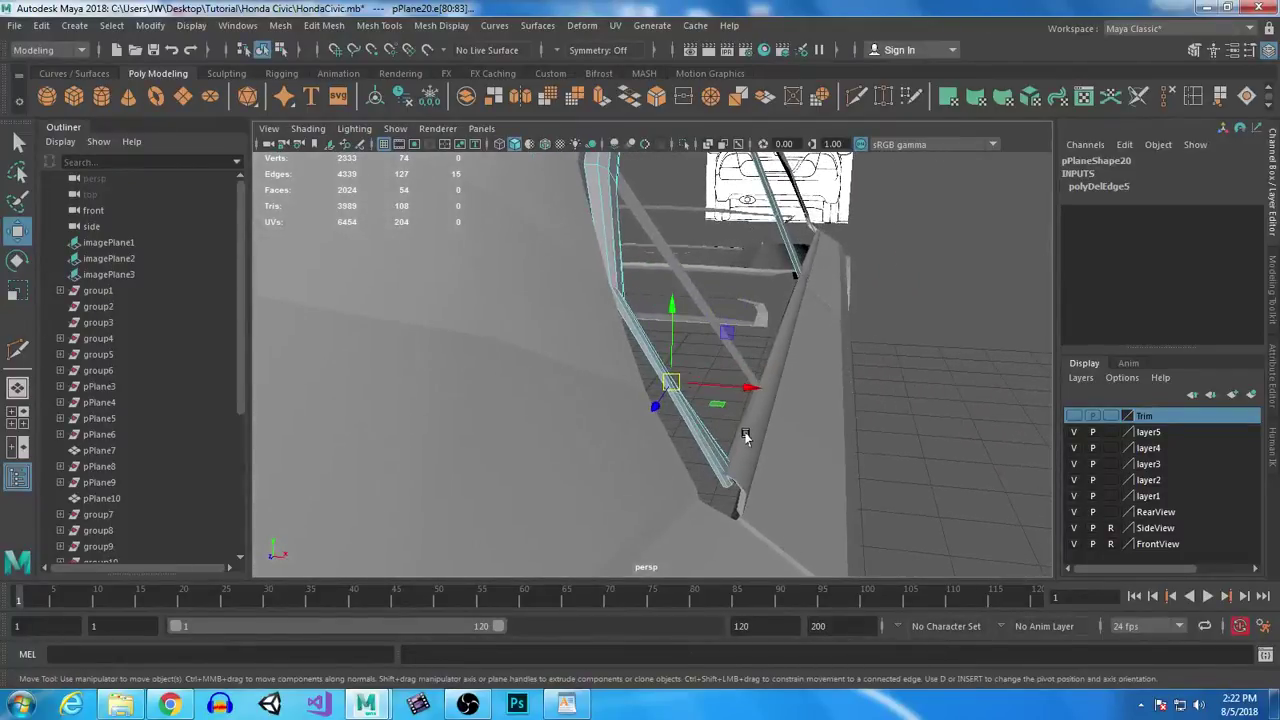
Step: Try to correct the twist of the selected trim edges by scaling them along X and rotating them
{"action": "key", "text": "r"}
{"action": "left_click_drag", "start_coordinate": [855, 407], "coordinate": [857, 400]}
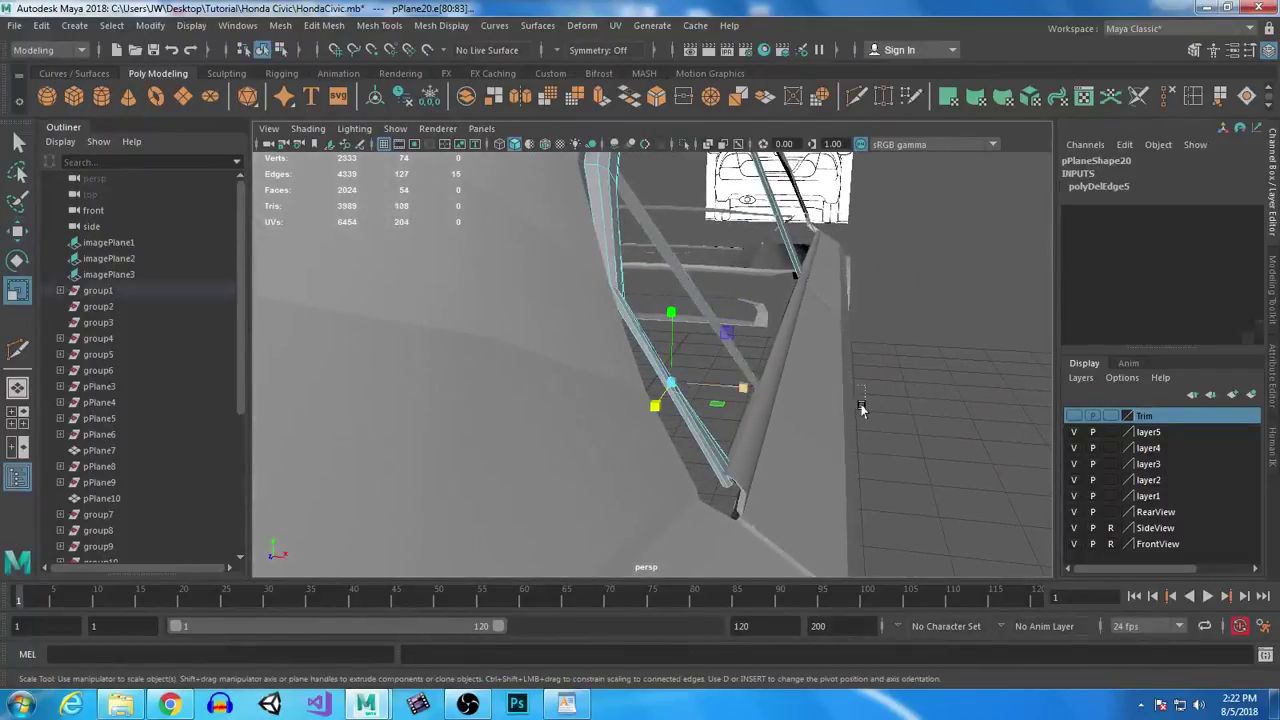
{"action": "left_click_drag", "start_coordinate": [743, 386], "coordinate": [1012, 388]}
{"action": "key", "text": "ctrl+z"}
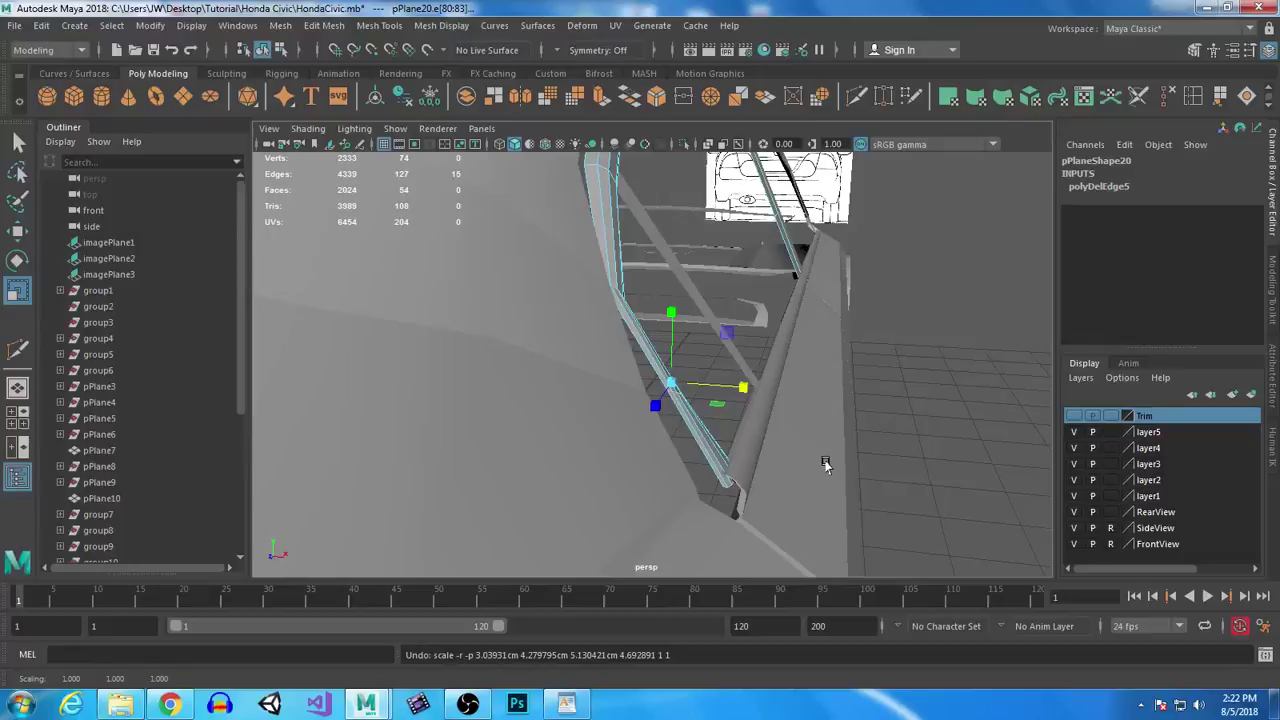
{"action": "key", "text": "e"}
{"action": "left_click_drag", "start_coordinate": [697, 320], "coordinate": [866, 398]}
{"action": "key", "text": "r"}
{"action": "key", "text": "e"}
{"action": "left_click_drag", "start_coordinate": [728, 346], "coordinate": [694, 320]}
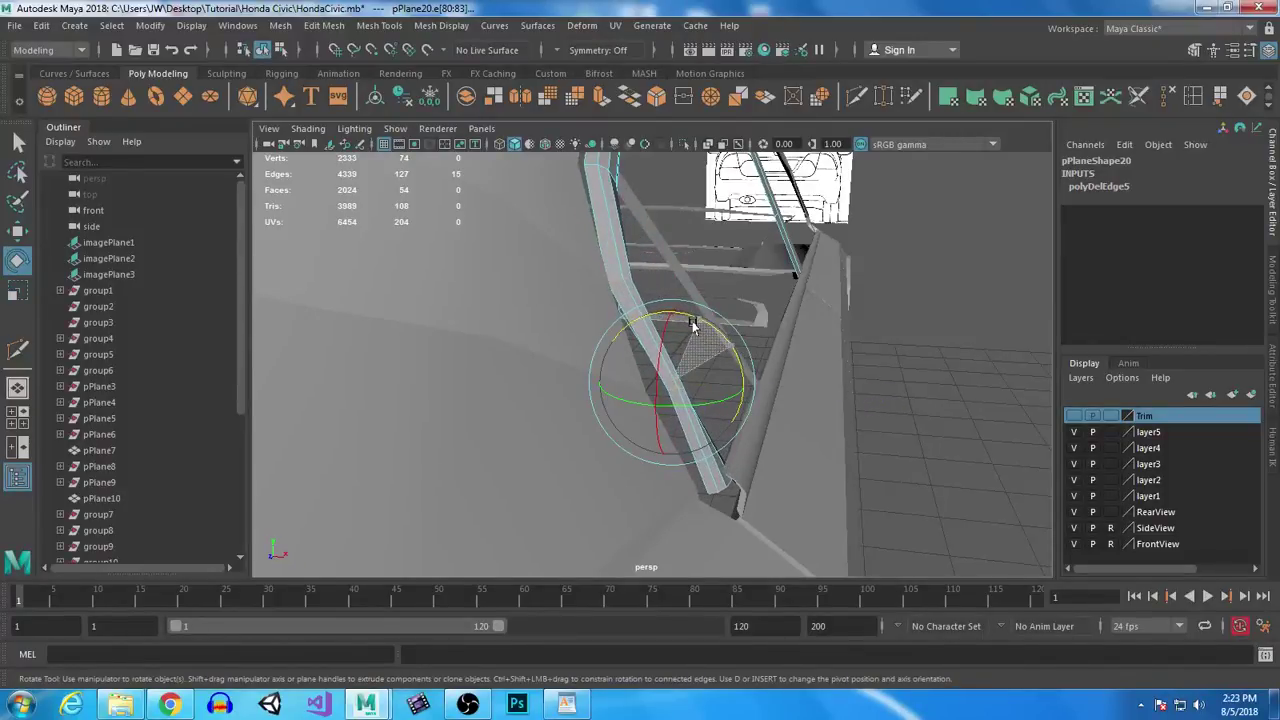
Step: Delete the trim faces around the rear window's back curve down to the sill, working in the side view
{"action": "left_click_drag", "start_coordinate": [777, 434], "coordinate": [511, 337], "text": "alt"}
{"action": "right_click", "coordinate": [583, 230]}
{"action": "right_click_drag", "start_coordinate": [580, 230], "coordinate": [580, 184]}
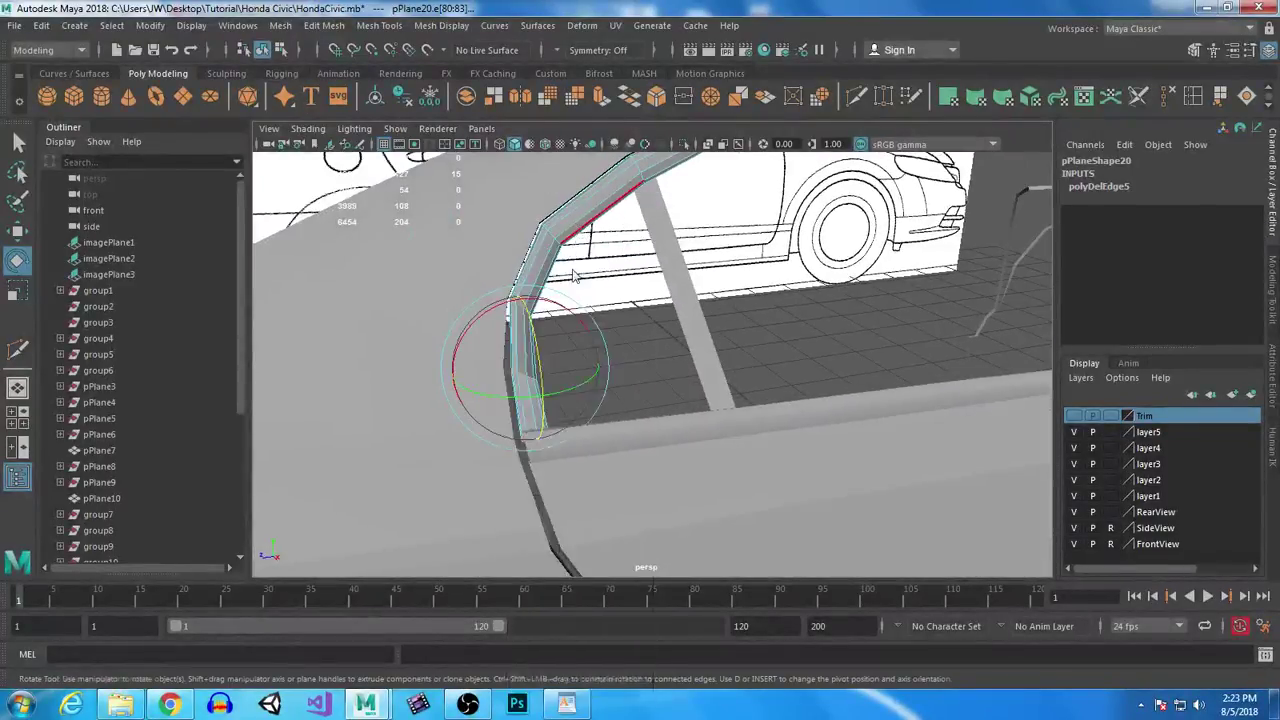
{"action": "left_click", "coordinate": [737, 445]}
{"action": "key", "text": "space"}
{"action": "key", "text": "space"}
{"action": "scroll", "coordinate": [374, 443], "scroll_direction": "up", "scroll_amount": 3}
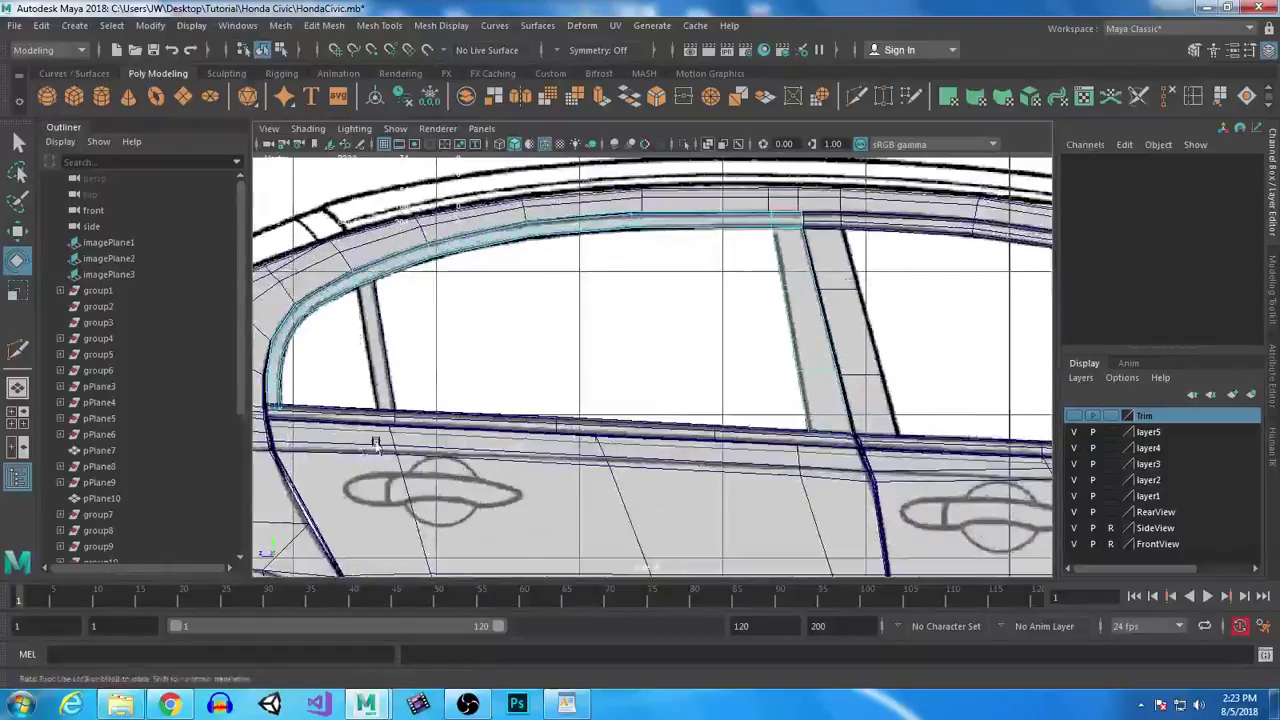
{"action": "middle_click_drag", "start_coordinate": [374, 443], "coordinate": [655, 437], "text": "alt"}
{"action": "scroll", "coordinate": [594, 440], "scroll_direction": "up", "scroll_amount": 3}
{"action": "left_click_drag", "start_coordinate": [540, 492], "coordinate": [543, 496]}
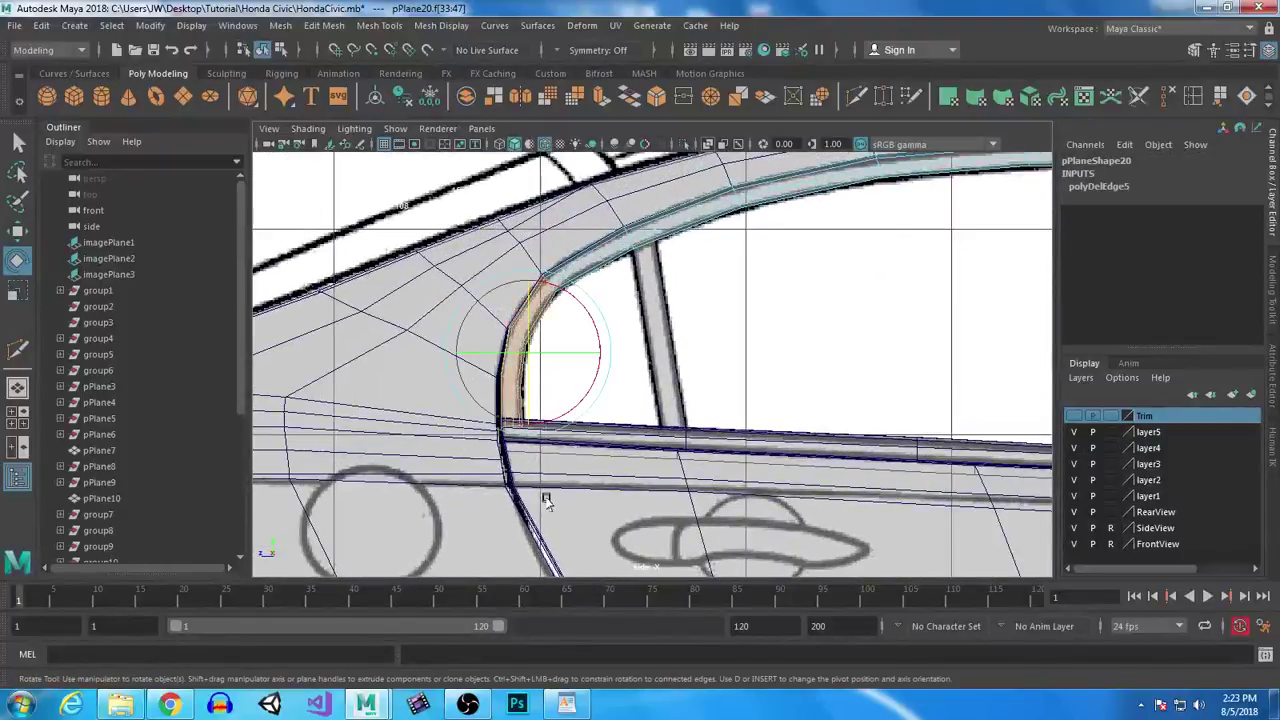
{"action": "key", "text": "Delete"}
{"action": "right_click_drag", "start_coordinate": [600, 244], "coordinate": [598, 193]}
{"action": "scroll", "coordinate": [852, 463], "scroll_direction": "down", "scroll_amount": 3}
{"action": "middle_click_drag", "start_coordinate": [852, 463], "coordinate": [816, 432], "text": "alt"}
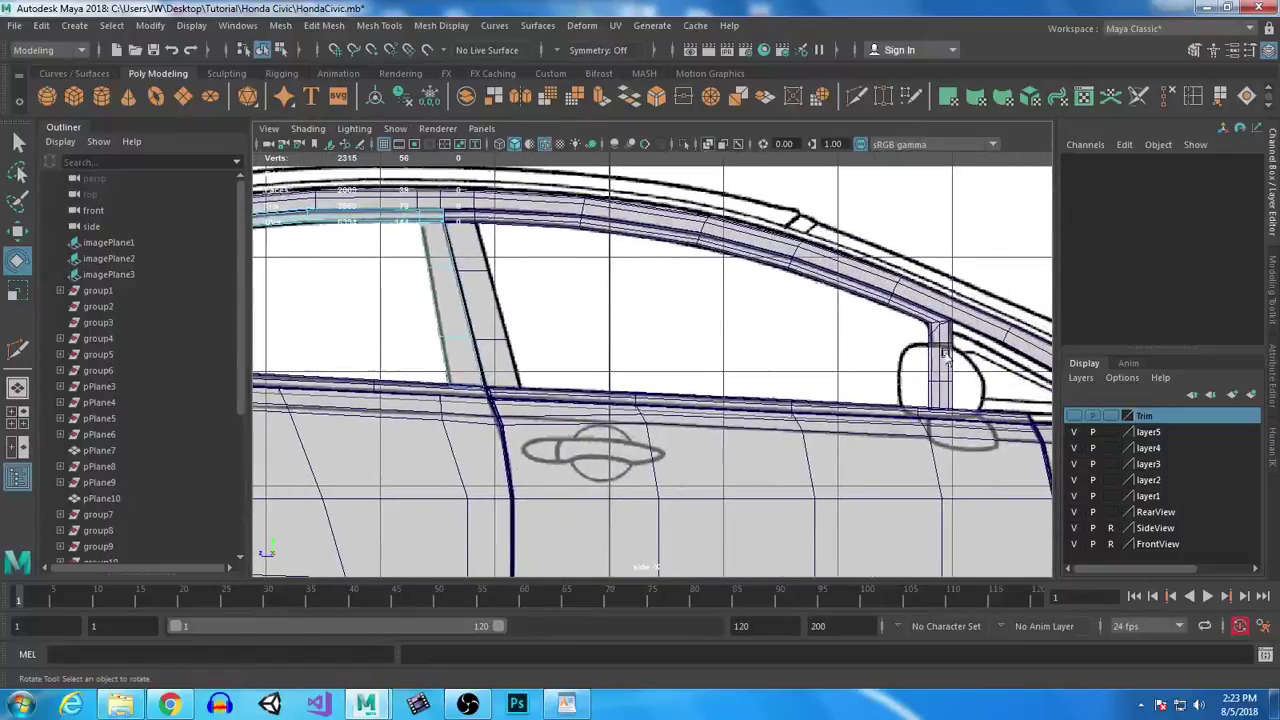
Step: Extrude the rear window trim's end edges down the back curve and rotate them to follow the blueprint outline in the side view
{"action": "scroll", "coordinate": [710, 441], "scroll_direction": "down", "scroll_amount": 3}
{"action": "scroll", "coordinate": [631, 315], "scroll_direction": "up", "scroll_amount": 4}
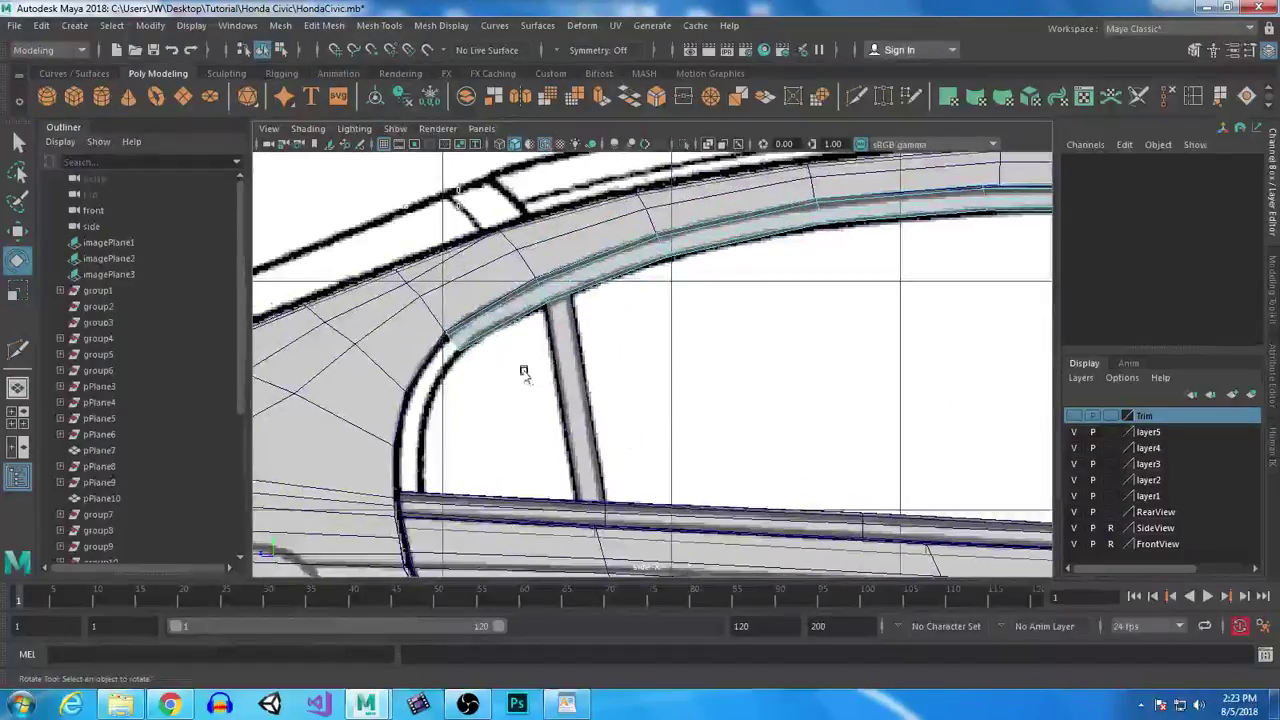
{"action": "left_click_drag", "start_coordinate": [466, 408], "coordinate": [468, 406]}
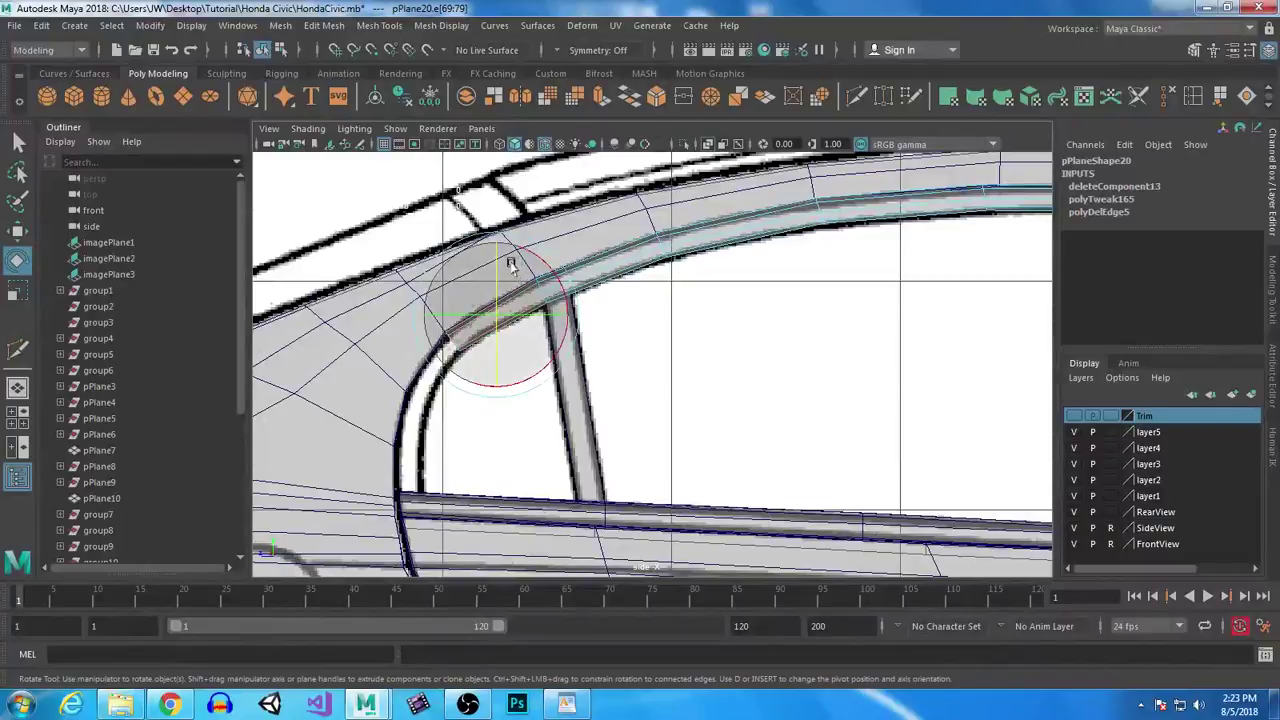
{"action": "left_click_drag", "start_coordinate": [508, 197], "coordinate": [585, 490], "text": "ctrl"}
{"action": "key", "text": "w"}
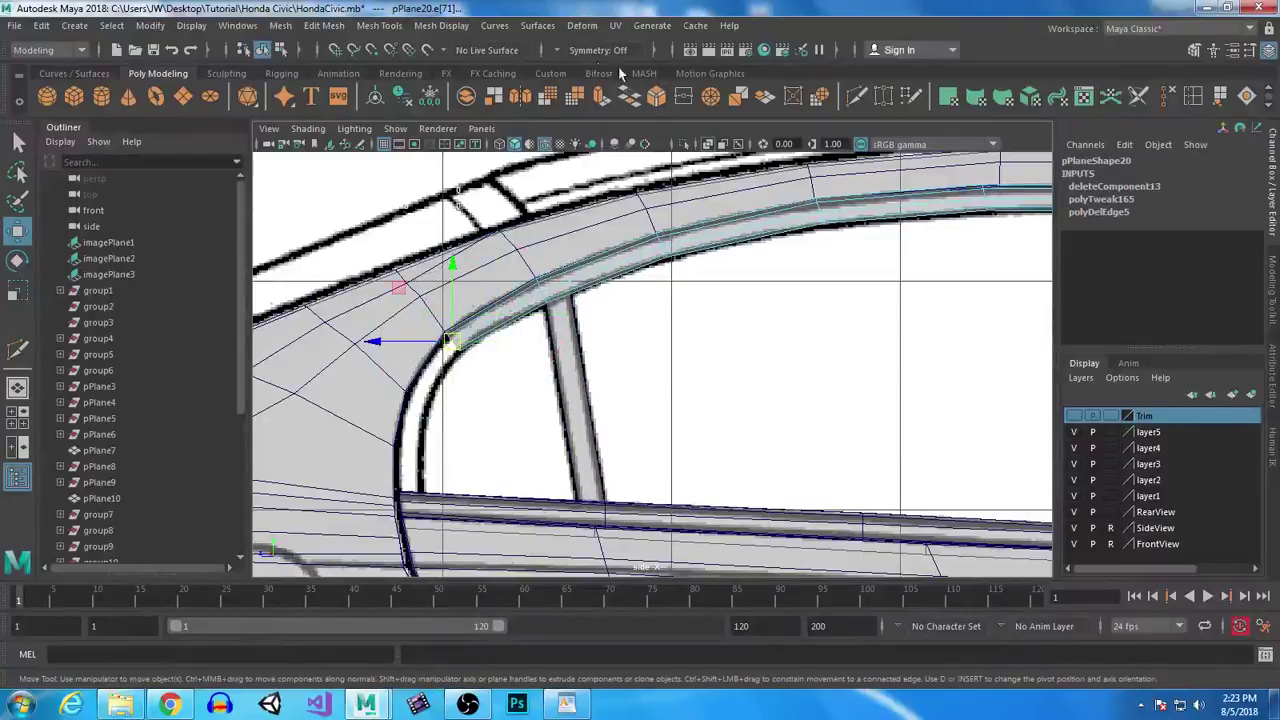
{"action": "left_click", "coordinate": [601, 97]}
{"action": "left_click_drag", "start_coordinate": [450, 342], "coordinate": [427, 405], "text": "shift"}
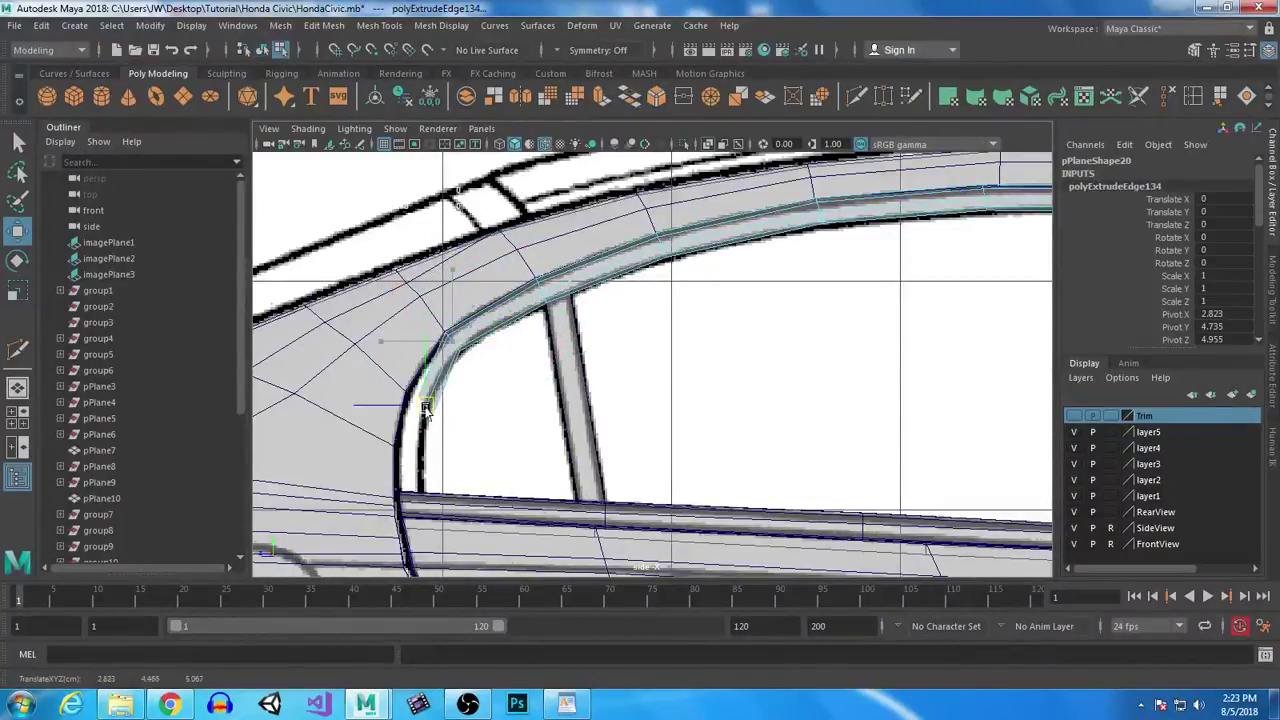
{"action": "key", "text": "e"}
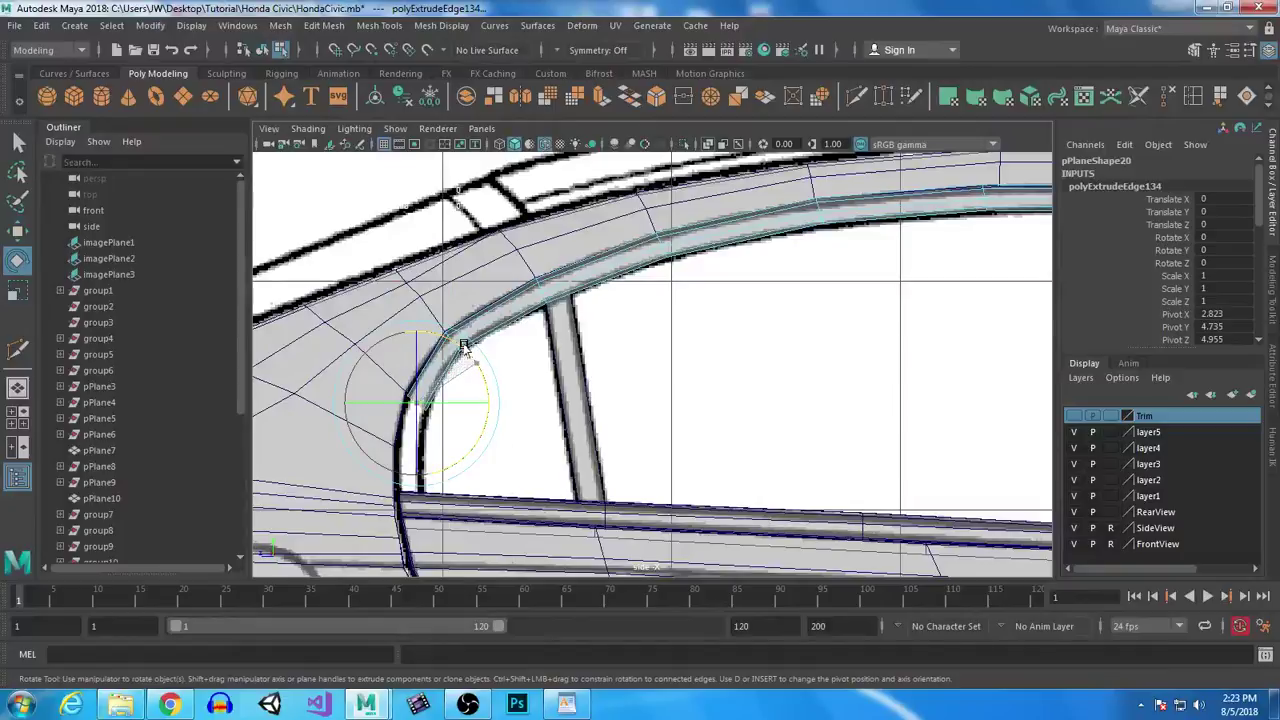
{"action": "key", "text": "w"}
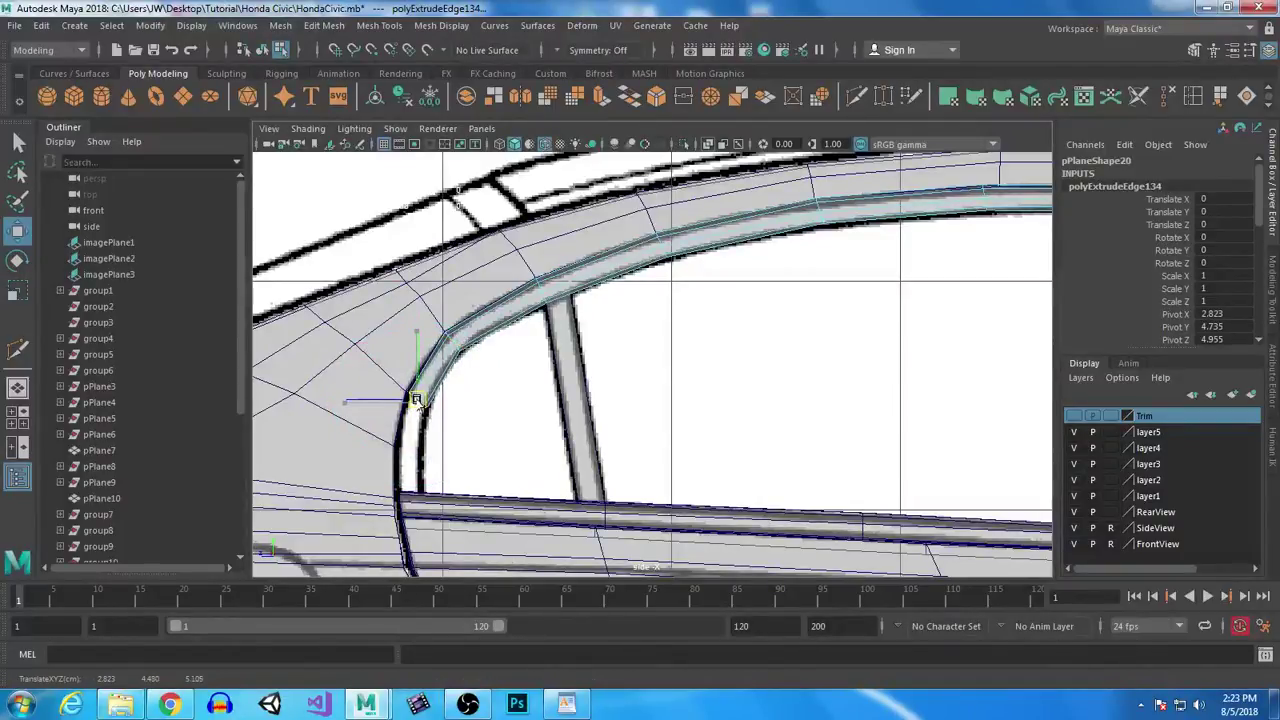
Step: Extrude a second trim segment down the rear window's back curve, rotating and positioning its end edges between the blueprint lines
{"action": "left_click_drag", "start_coordinate": [419, 399], "coordinate": [416, 460], "text": "shift"}
{"action": "key", "text": "e"}
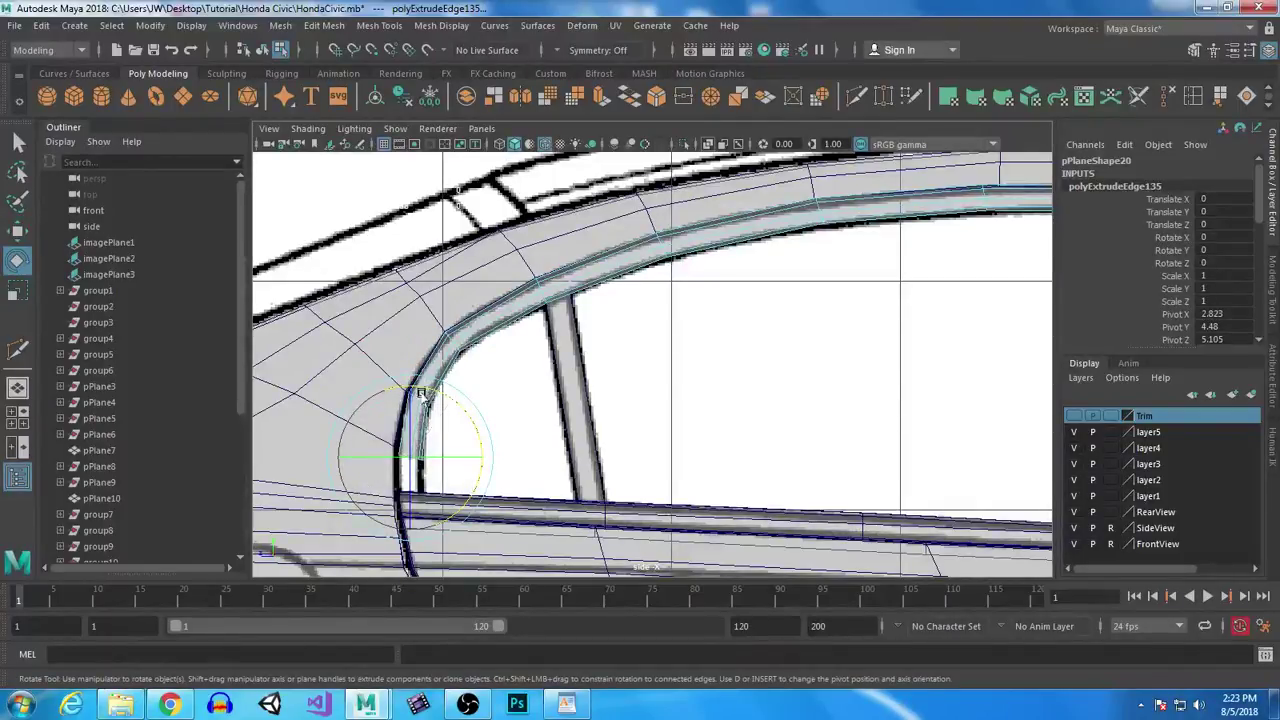
{"action": "key", "text": "w"}
{"action": "key", "text": "e"}
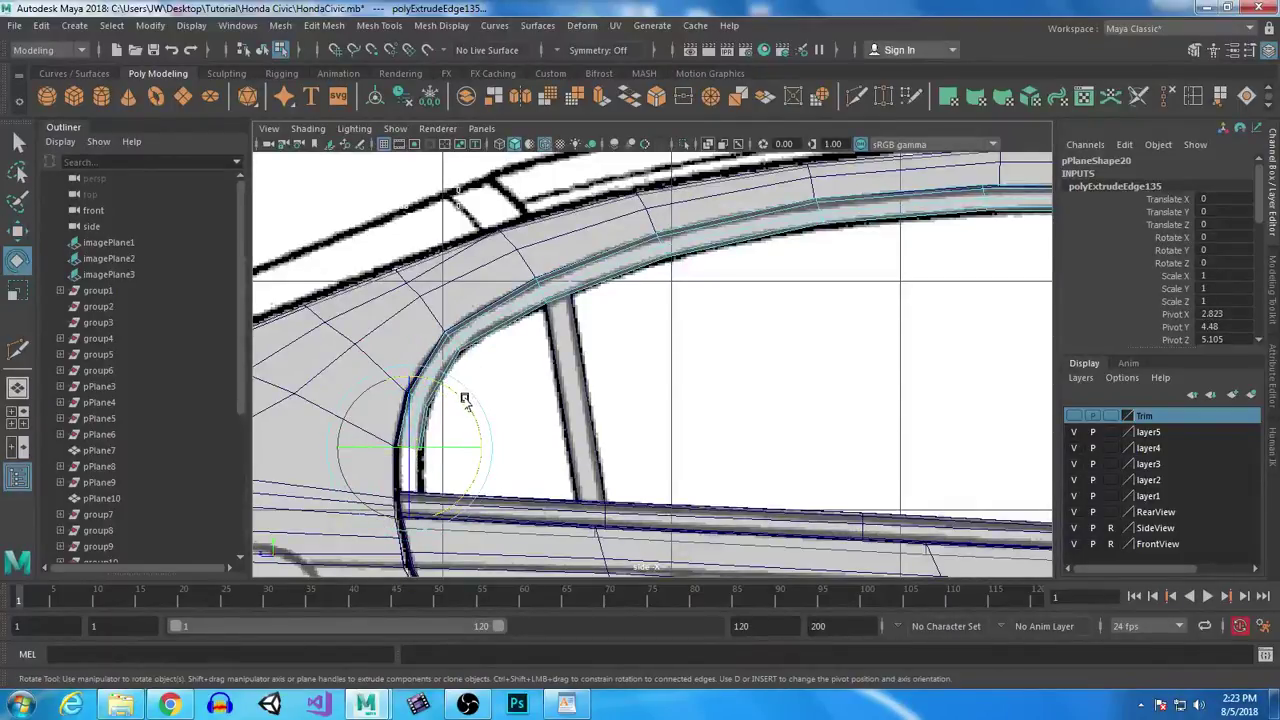
{"action": "key", "text": "w"}
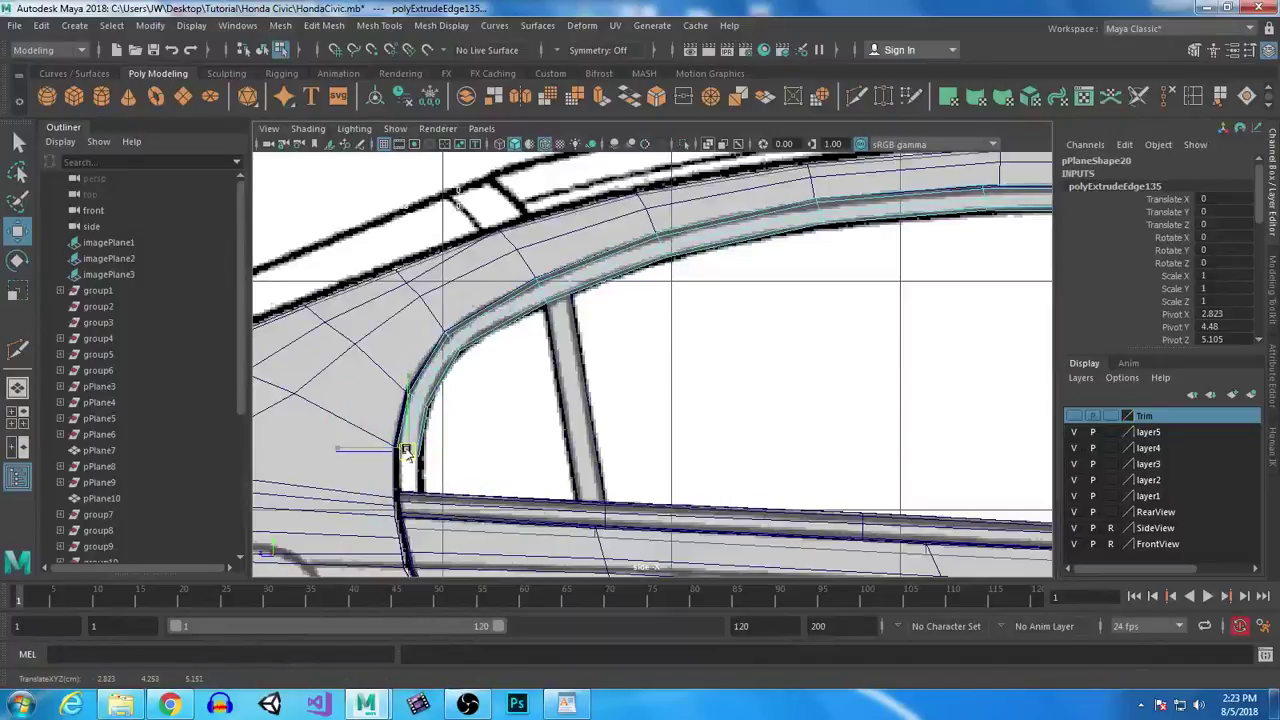
Step: Extrude the final trim segment down to the window sill and flatten its end edges against the sill
{"action": "key", "text": "ctrl+e"}
{"action": "left_click_drag", "start_coordinate": [408, 374], "coordinate": [420, 418]}
{"action": "key", "text": "r"}
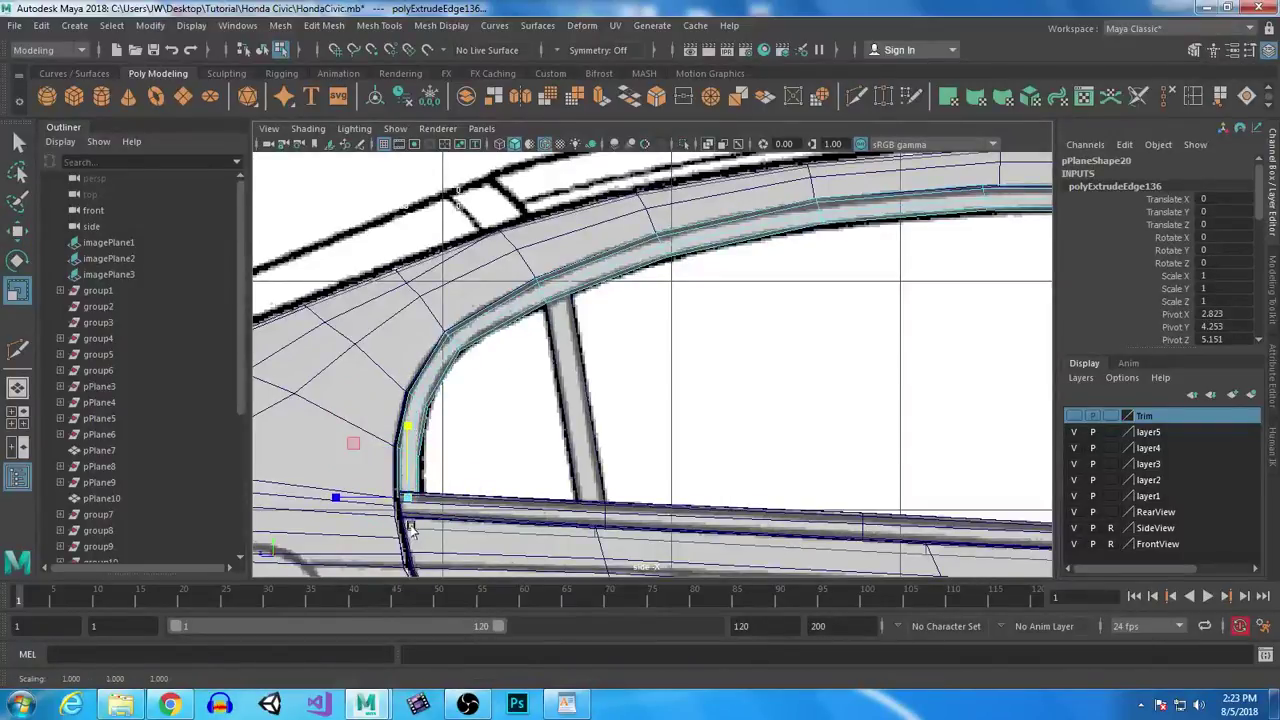
{"action": "key", "text": "w"}
{"action": "left_click_drag", "start_coordinate": [409, 416], "coordinate": [409, 415]}
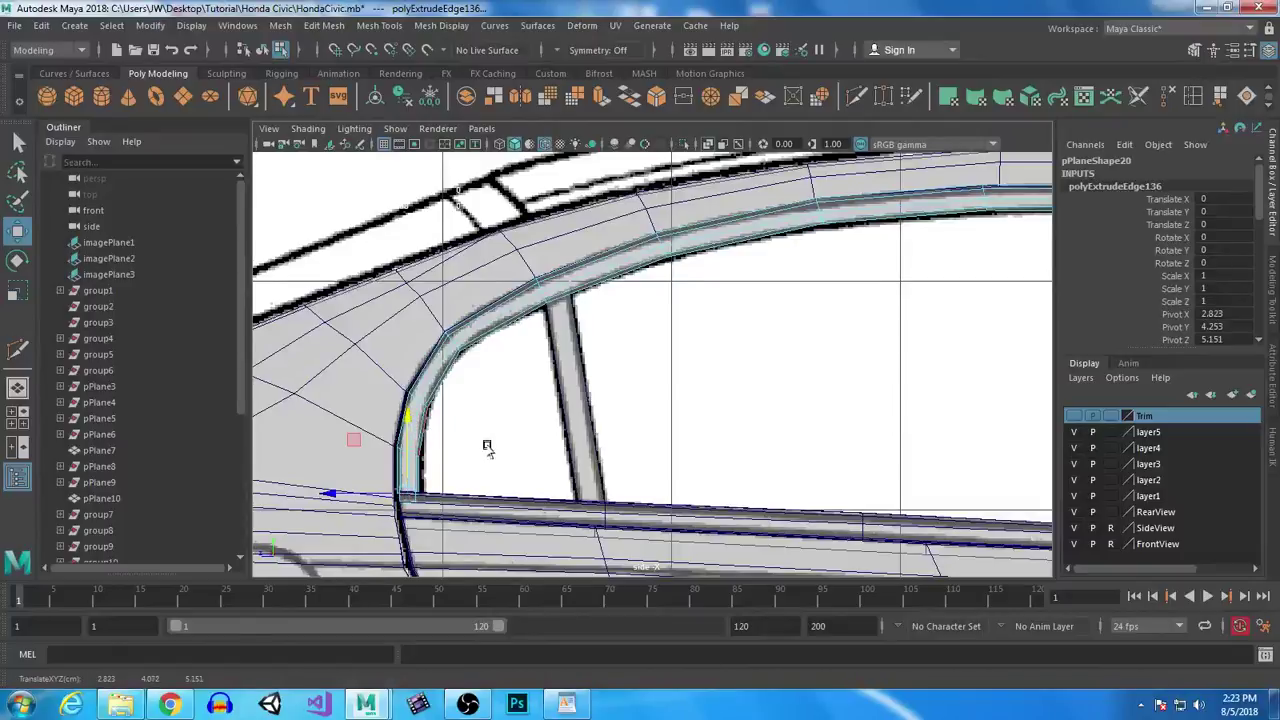
Step: Shift the trim's bottom edges and the edge row above them along Z to fit the blueprint's trim outline
{"action": "middle_click_drag", "start_coordinate": [489, 449], "coordinate": [575, 335], "text": "alt"}
{"action": "right_click_drag", "start_coordinate": [457, 317], "coordinate": [420, 443], "text": "alt"}
{"action": "middle_click_drag", "start_coordinate": [423, 443], "coordinate": [593, 438], "text": "alt"}
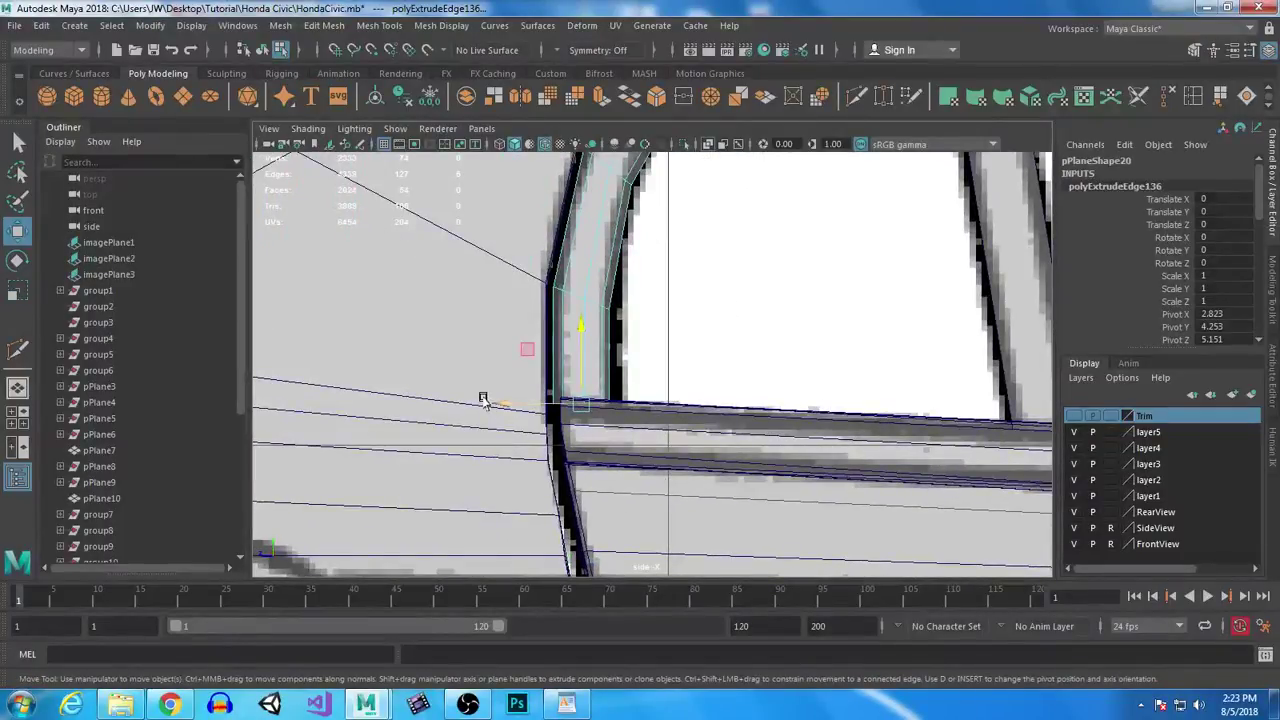
{"action": "left_click_drag", "start_coordinate": [503, 407], "coordinate": [508, 408]}
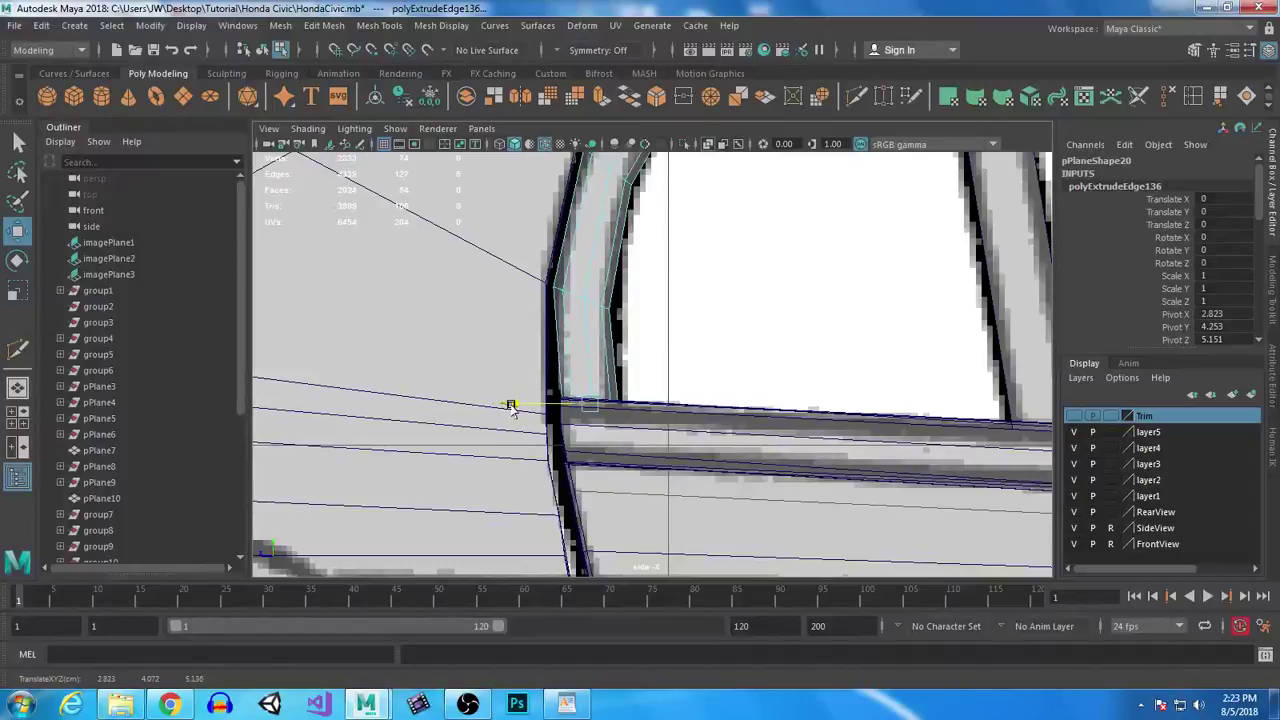
{"action": "left_click", "coordinate": [573, 293]}
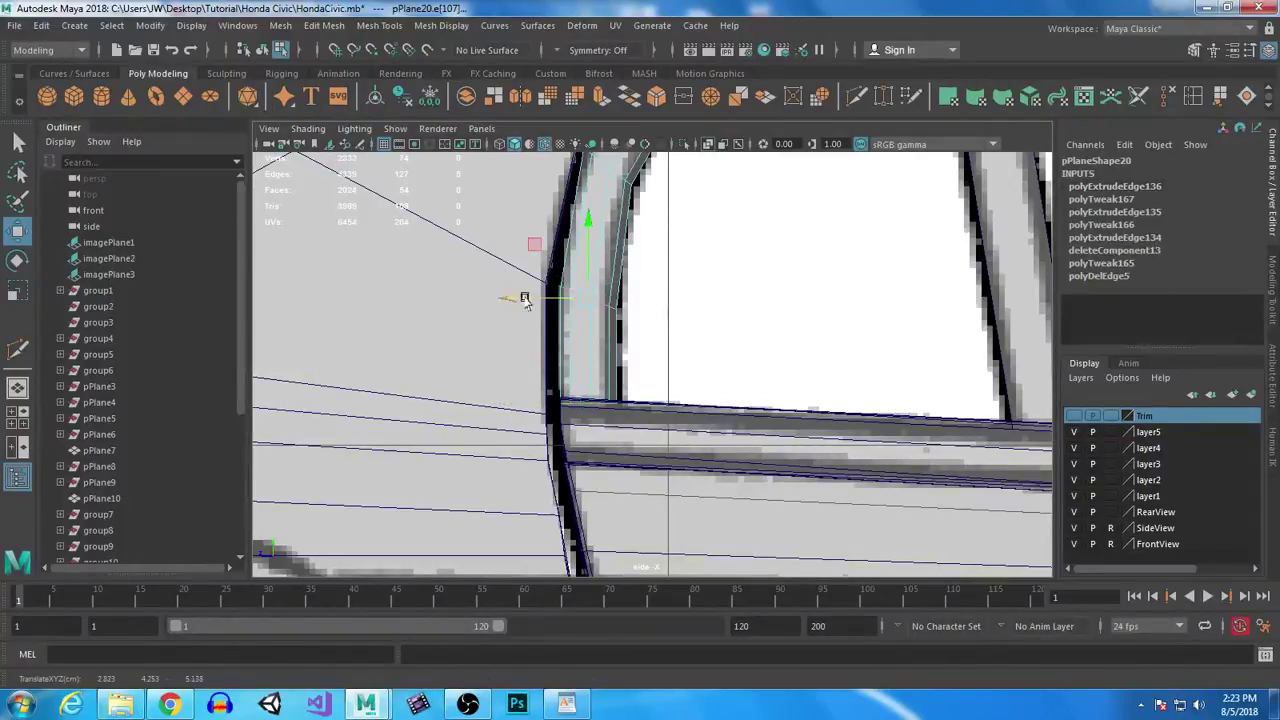
Step: In the perspective view, move the extruded trim's three lower vertex rows outward along X, then the lower two rows further
{"action": "scroll", "coordinate": [689, 320], "scroll_direction": "down", "scroll_amount": 5}
{"action": "key", "text": "space"}
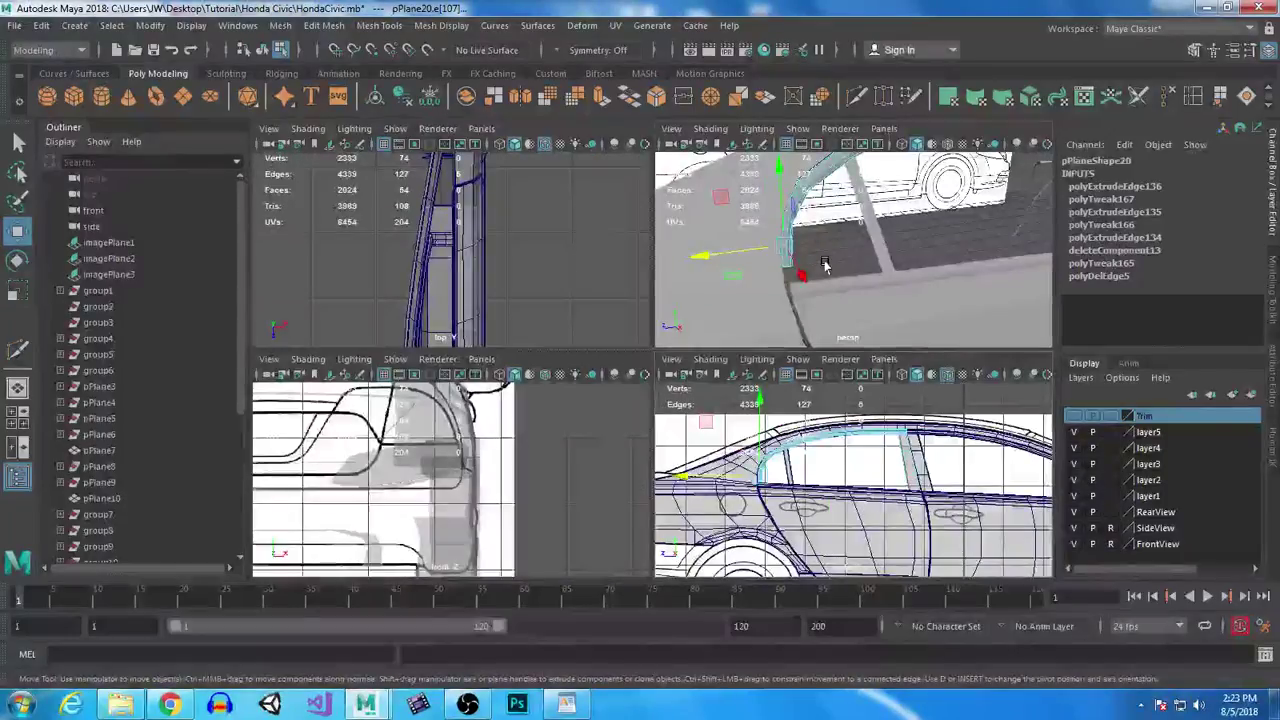
{"action": "key", "text": "space"}
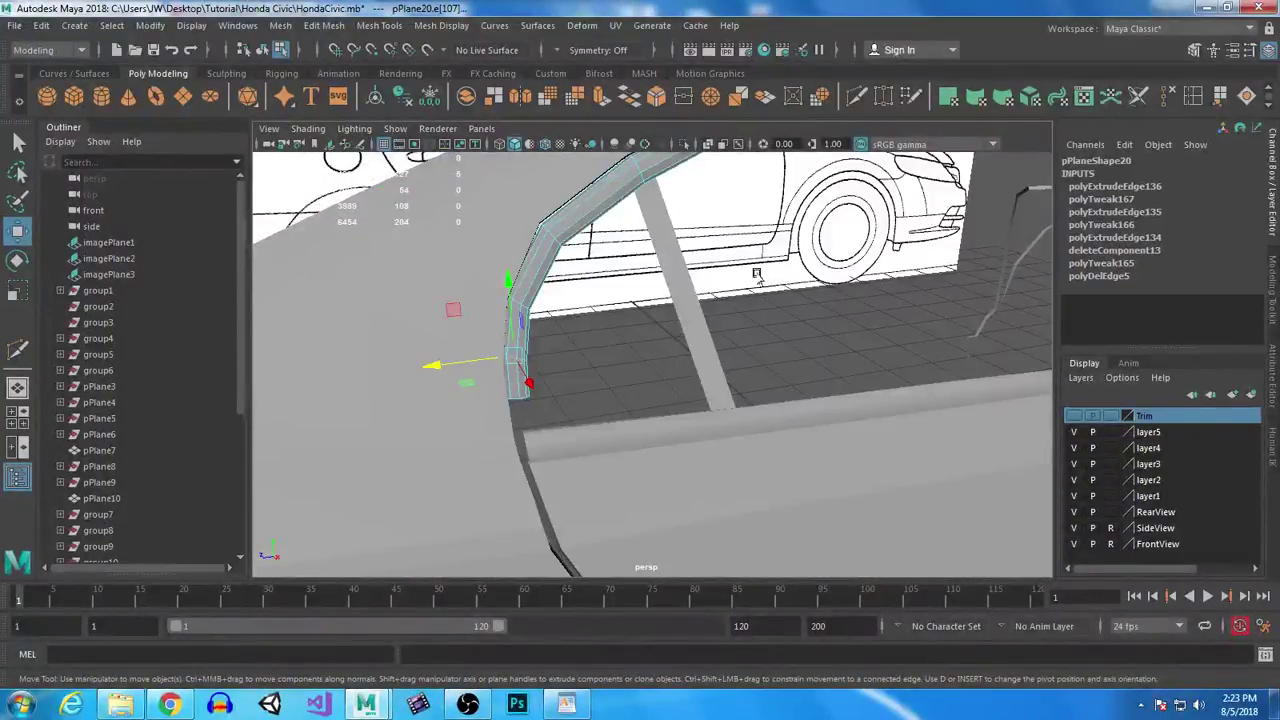
{"action": "left_click_drag", "start_coordinate": [685, 355], "coordinate": [541, 385], "text": "alt"}
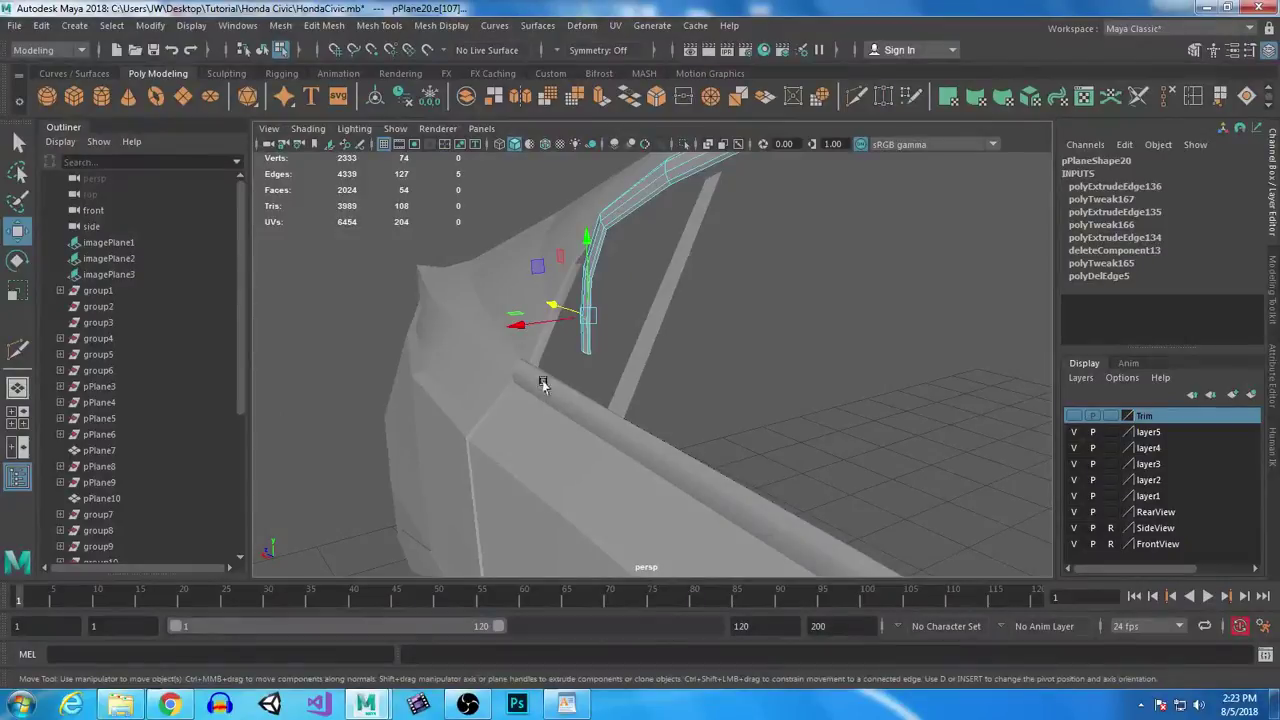
{"action": "left_click_drag", "start_coordinate": [597, 326], "coordinate": [663, 354], "text": "alt"}
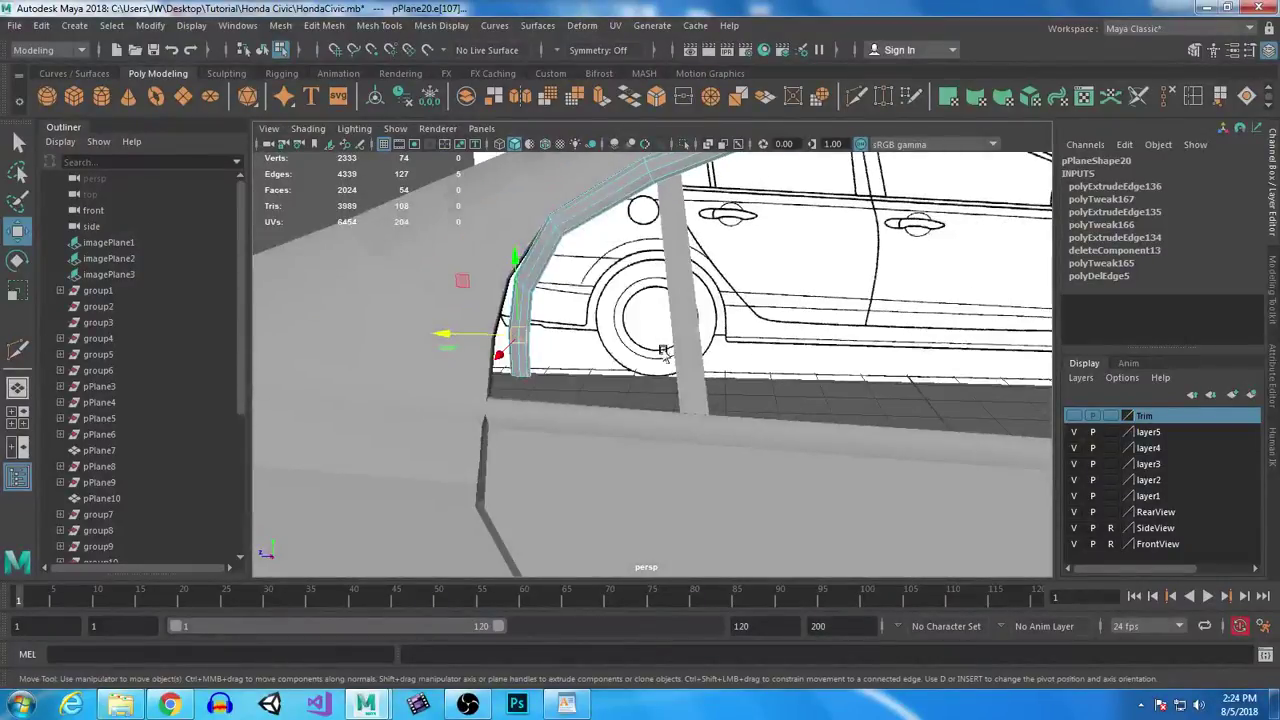
{"action": "right_click_drag", "start_coordinate": [585, 211], "coordinate": [520, 193]}
{"action": "left_click_drag", "start_coordinate": [446, 268], "coordinate": [586, 460]}
{"action": "left_click_drag", "start_coordinate": [586, 460], "coordinate": [511, 363], "text": "alt"}
{"action": "left_click_drag", "start_coordinate": [532, 321], "coordinate": [764, 378]}
{"action": "left_click_drag", "start_coordinate": [695, 357], "coordinate": [704, 396], "text": "alt"}
{"action": "left_click_drag", "start_coordinate": [520, 243], "coordinate": [724, 320], "text": "ctrl"}
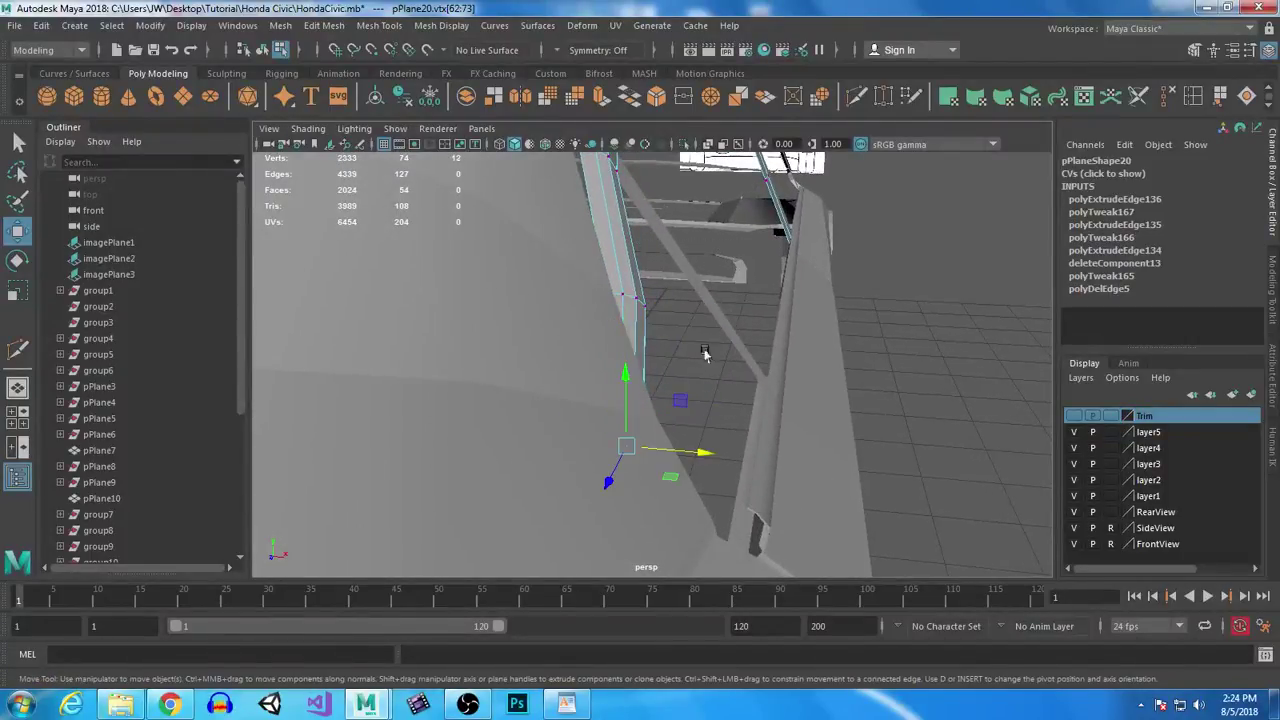
{"action": "left_click_drag", "start_coordinate": [706, 458], "coordinate": [753, 466]}
Step: Move only the trim's lowest vertex row outward along X until the trim meets the back end of the sill
{"action": "left_click_drag", "start_coordinate": [583, 363], "coordinate": [742, 450], "text": "ctrl"}
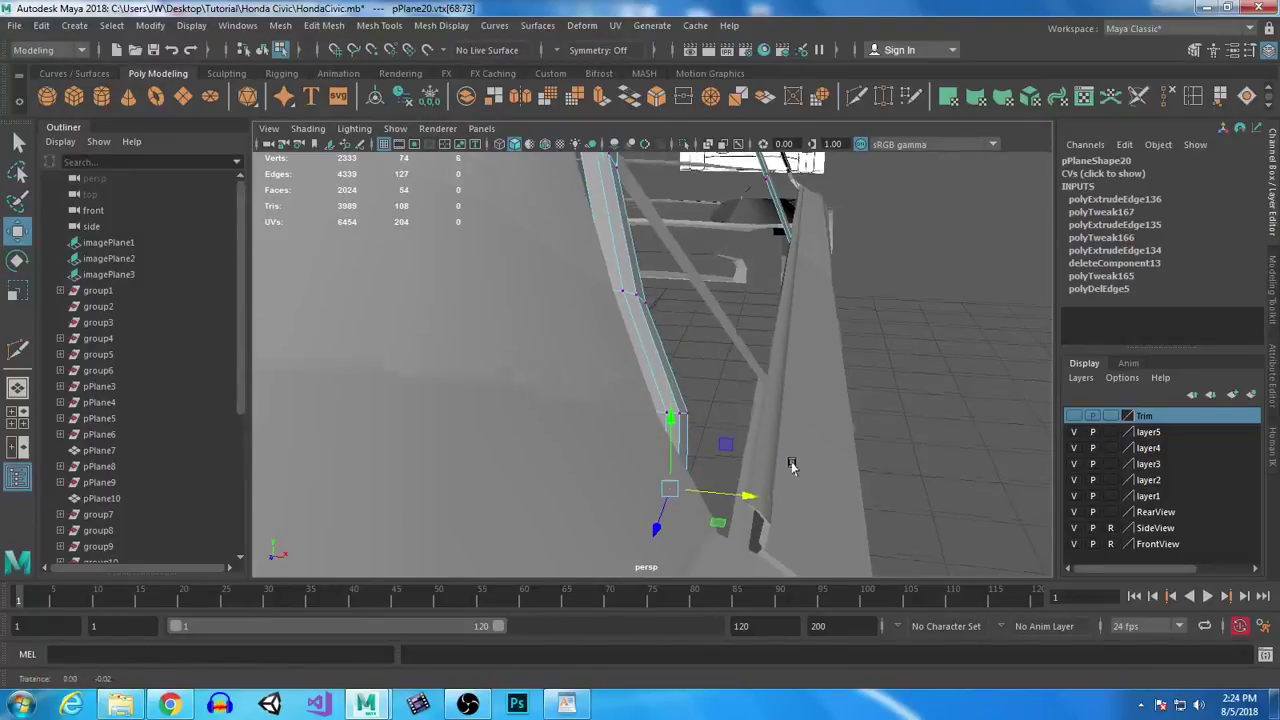
{"action": "middle_click_drag", "start_coordinate": [791, 461], "coordinate": [754, 360], "text": "alt"}
{"action": "left_click_drag", "start_coordinate": [703, 355], "coordinate": [750, 354]}
{"action": "left_click_drag", "start_coordinate": [800, 445], "coordinate": [511, 393], "text": "alt"}
{"action": "middle_click_drag", "start_coordinate": [511, 393], "coordinate": [558, 470], "text": "alt"}
{"action": "left_click_drag", "start_coordinate": [558, 470], "coordinate": [552, 440], "text": "alt"}
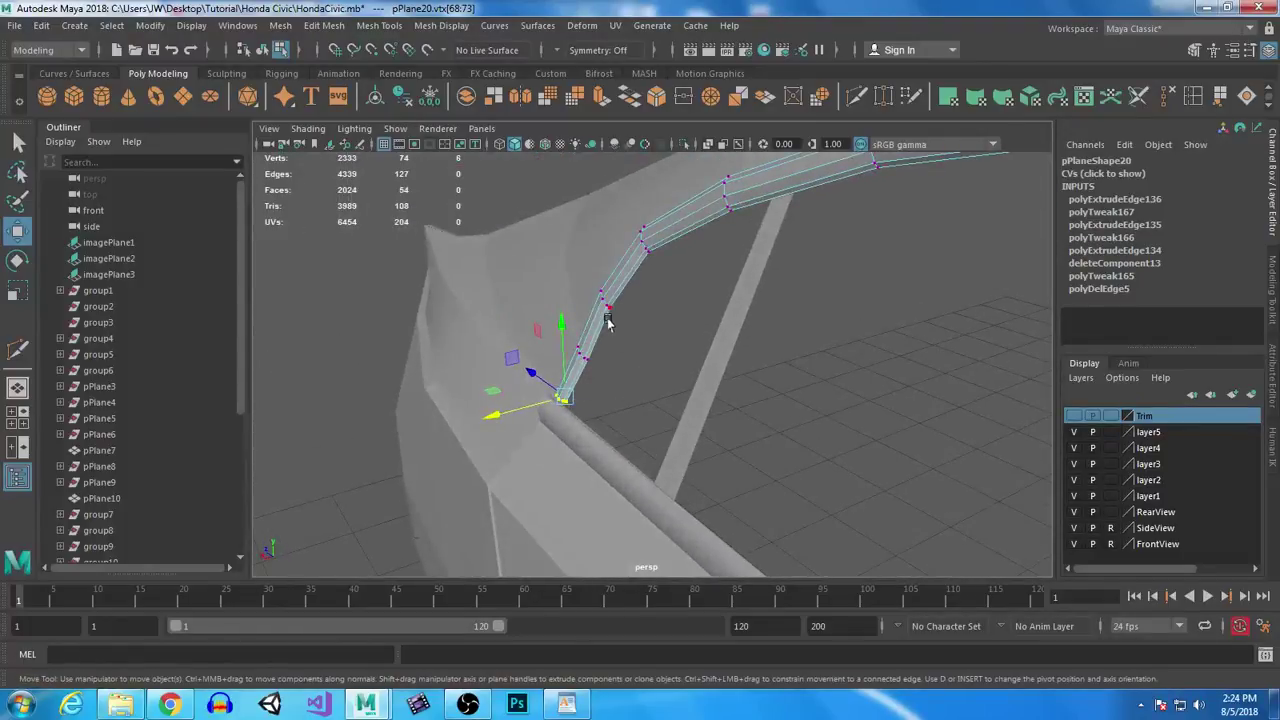
Step: Reduce the selection to the trim's lowest vertex row again and save the scene
{"action": "left_click", "coordinate": [614, 310], "text": "shift"}
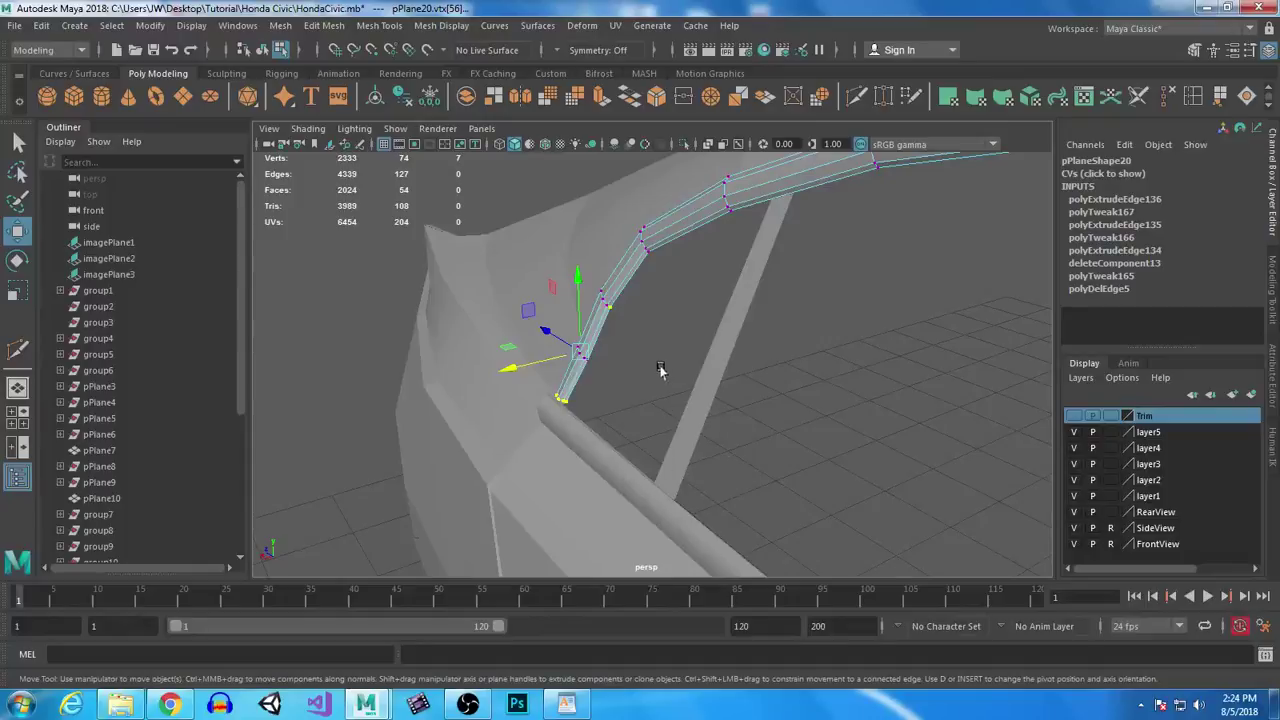
{"action": "left_click_drag", "start_coordinate": [470, 404], "coordinate": [632, 352], "text": "alt"}
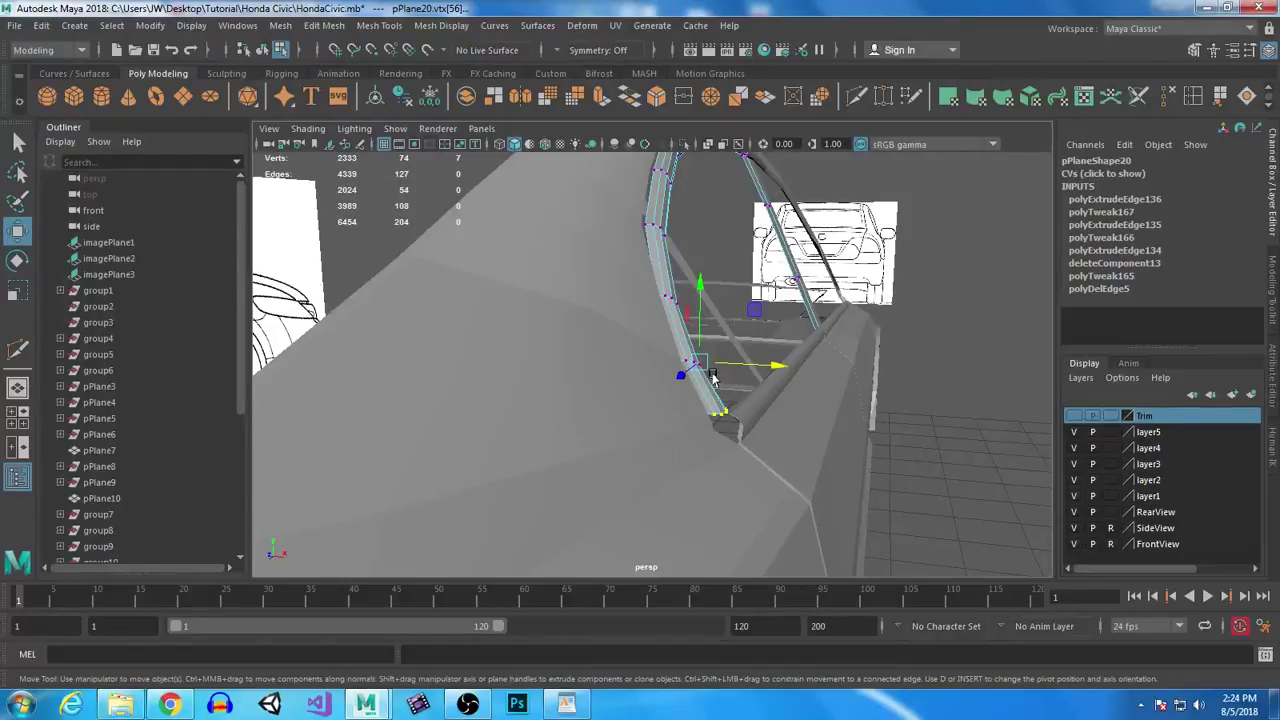
{"action": "left_click_drag", "start_coordinate": [725, 405], "coordinate": [788, 435], "text": "alt"}
{"action": "right_click_drag", "start_coordinate": [677, 406], "coordinate": [598, 321], "text": "alt"}
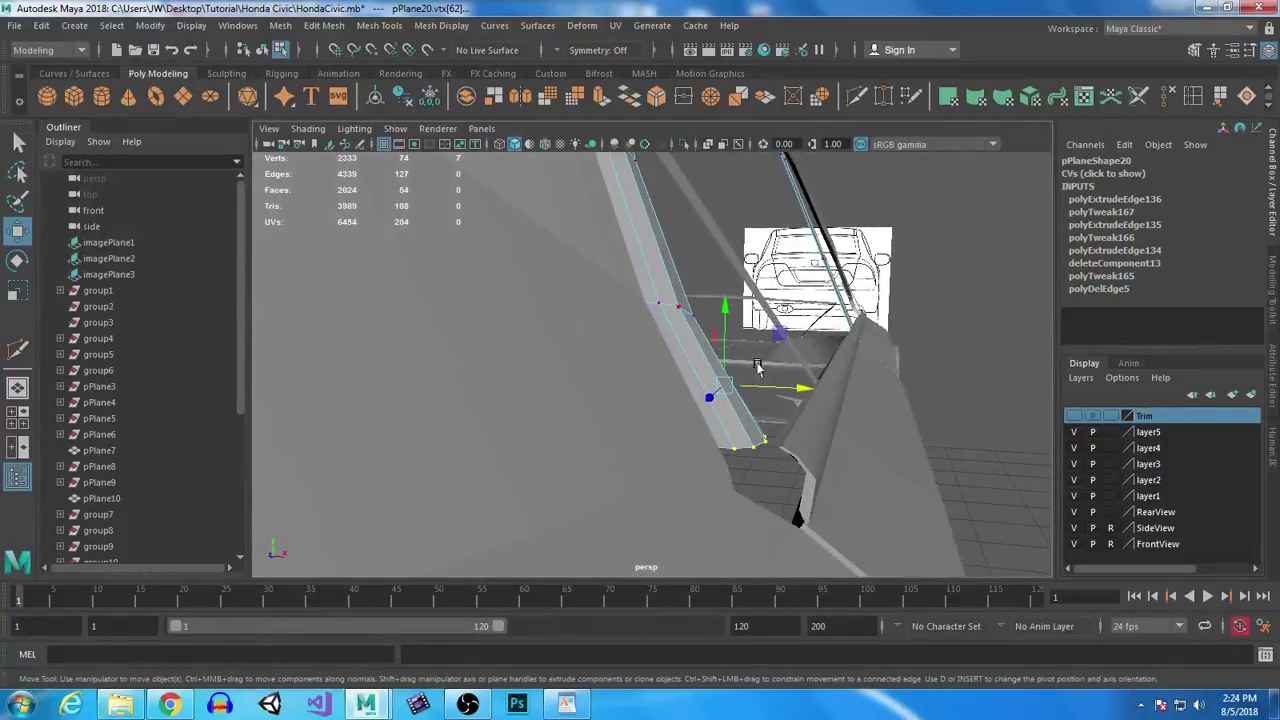
{"action": "left_click_drag", "start_coordinate": [594, 283], "coordinate": [790, 425]}
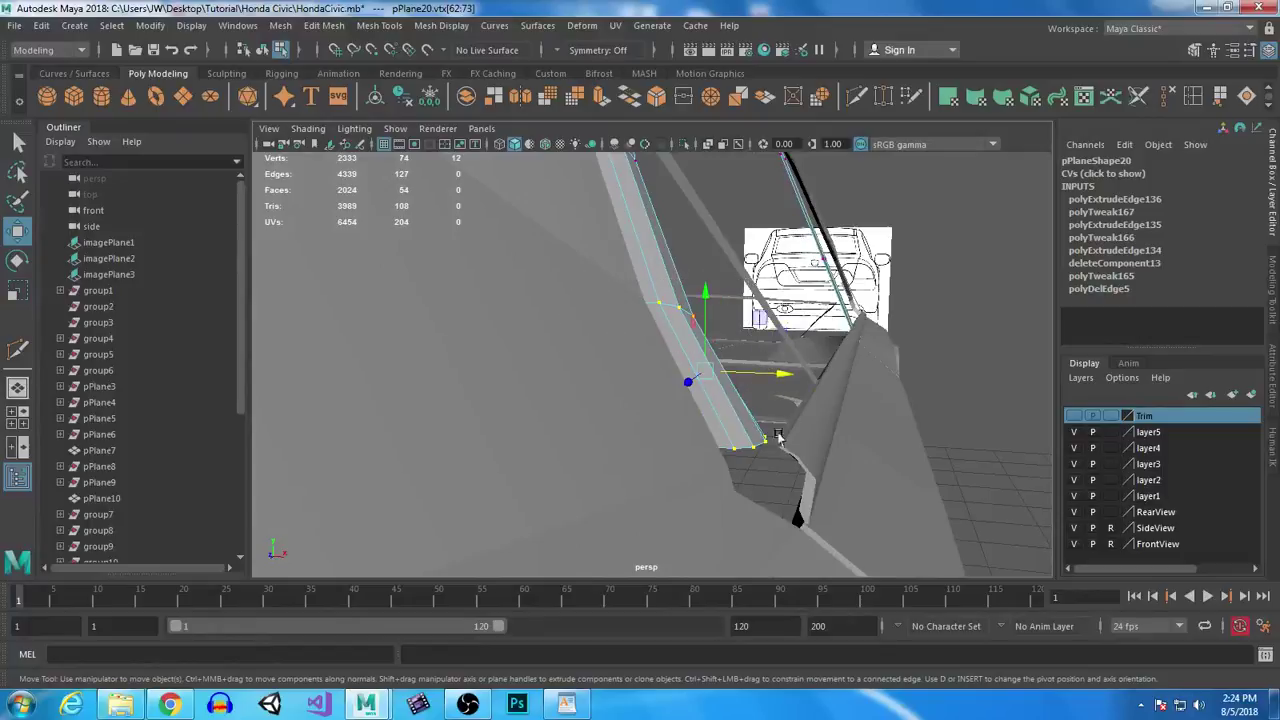
{"action": "left_click_drag", "start_coordinate": [590, 271], "coordinate": [686, 306], "text": "ctrl"}
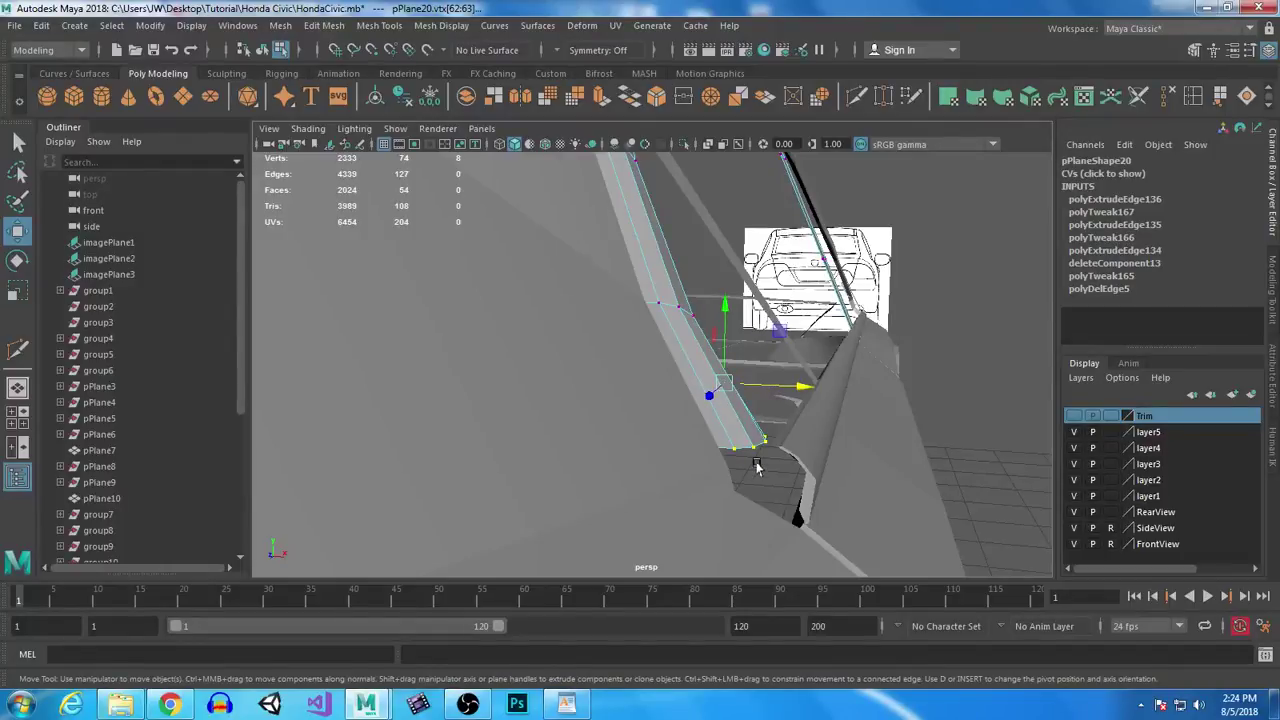
{"action": "left_click_drag", "start_coordinate": [607, 290], "coordinate": [710, 340], "text": "ctrl"}
{"action": "left_click_drag", "start_coordinate": [942, 524], "coordinate": [665, 460], "text": "alt"}
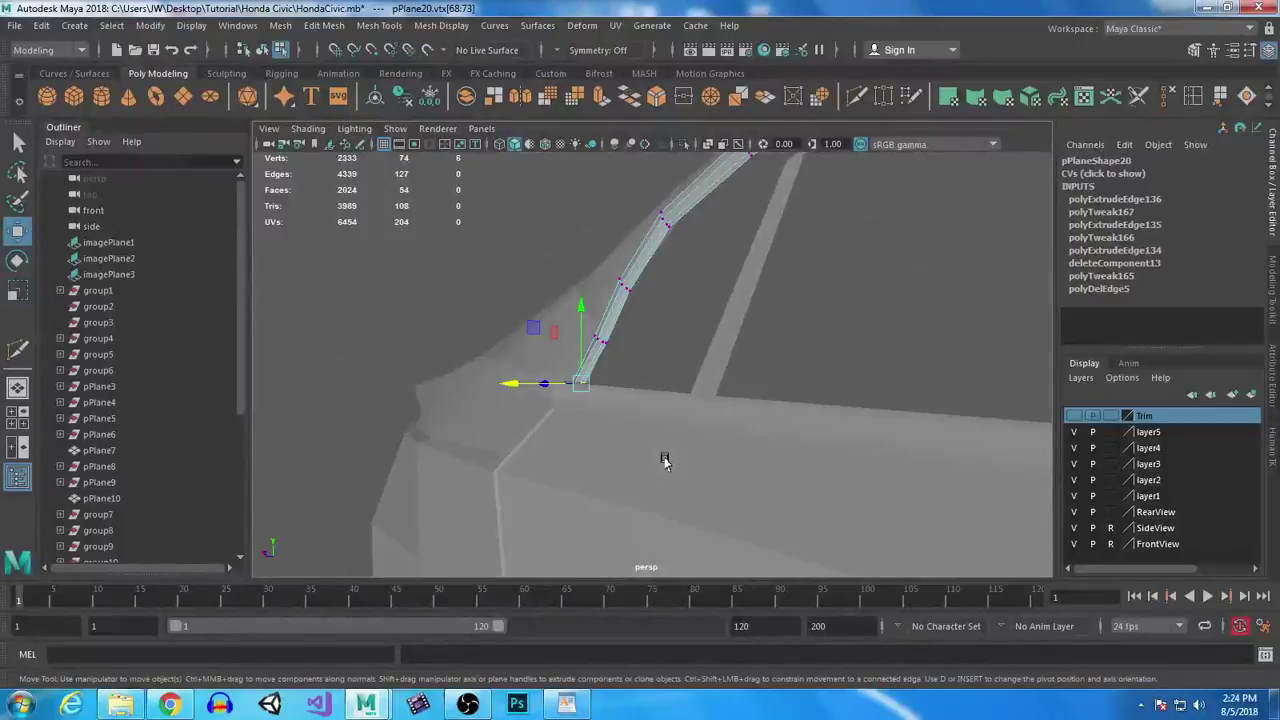
{"action": "key", "text": "ctrl+s"}
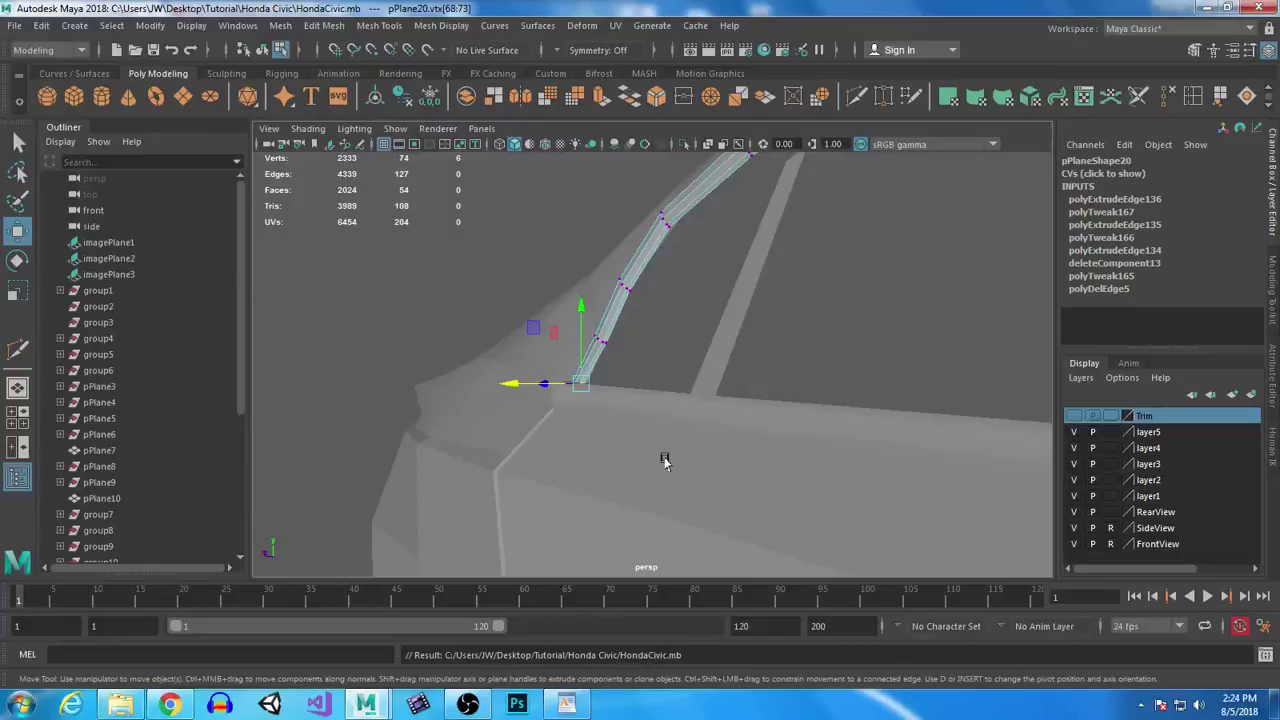
{"action": "left_click_drag", "start_coordinate": [665, 460], "coordinate": [728, 378], "text": "alt"}
{"action": "left_click", "coordinate": [737, 254]}
{"action": "right_click_drag", "start_coordinate": [740, 251], "coordinate": [722, 242]}
{"action": "left_click_drag", "start_coordinate": [735, 172], "coordinate": [796, 263]}
{"action": "left_click_drag", "start_coordinate": [698, 188], "coordinate": [727, 288]}
{"action": "left_click_drag", "start_coordinate": [733, 385], "coordinate": [703, 420], "text": "alt"}
{"action": "left_click", "coordinate": [683, 331]}
{"action": "middle_click_drag", "start_coordinate": [949, 391], "coordinate": [905, 397], "text": "alt"}
{"action": "left_click_drag", "start_coordinate": [905, 397], "coordinate": [626, 323], "text": "alt"}
{"action": "left_click", "coordinate": [625, 333]}
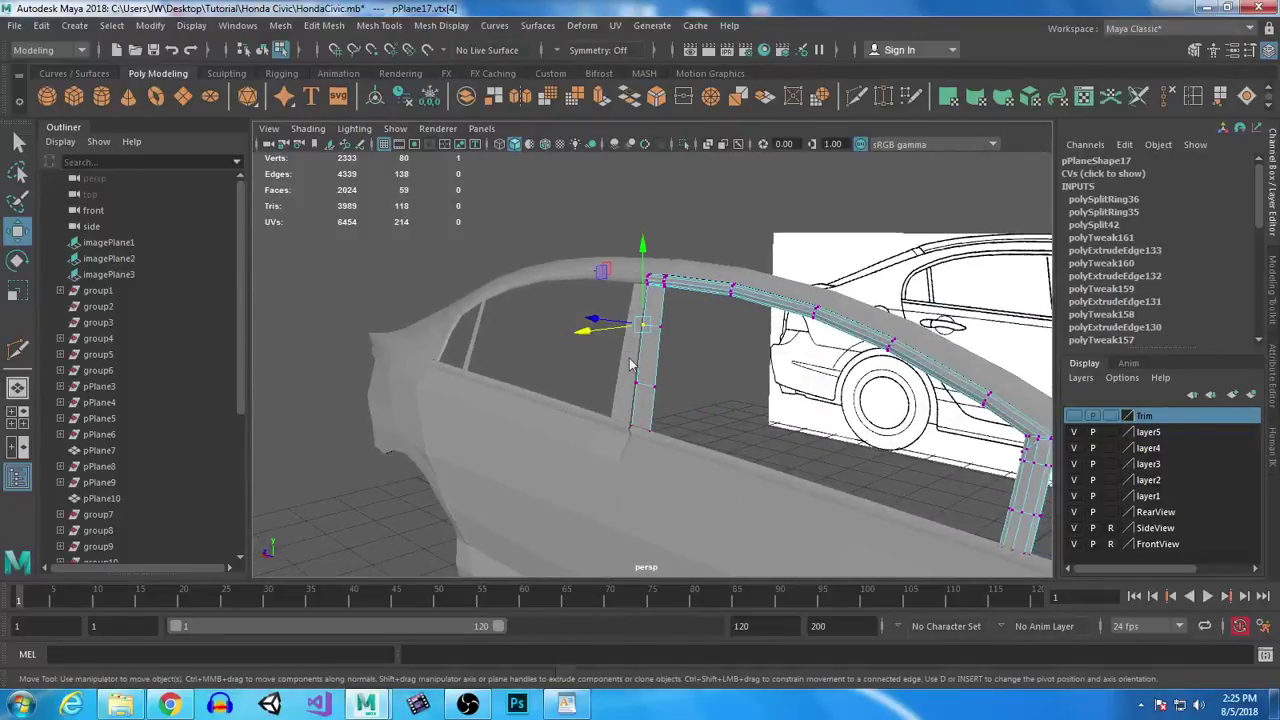
Step: Select the long side edges of the front and rear window trims along both halves of the center pillar
{"action": "right_click_drag", "start_coordinate": [628, 360], "coordinate": [648, 257]}
{"action": "left_click", "coordinate": [626, 319]}
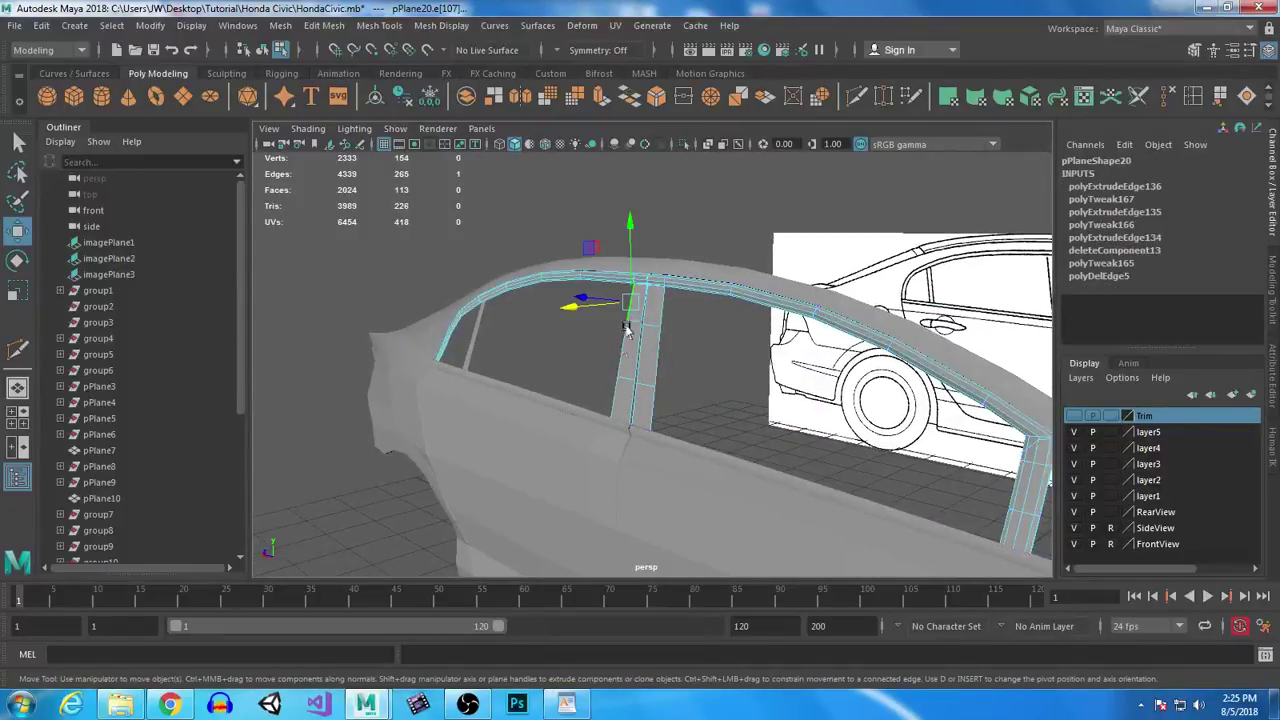
{"action": "left_click", "coordinate": [612, 390]}
{"action": "left_click", "coordinate": [640, 318], "text": "shift"}
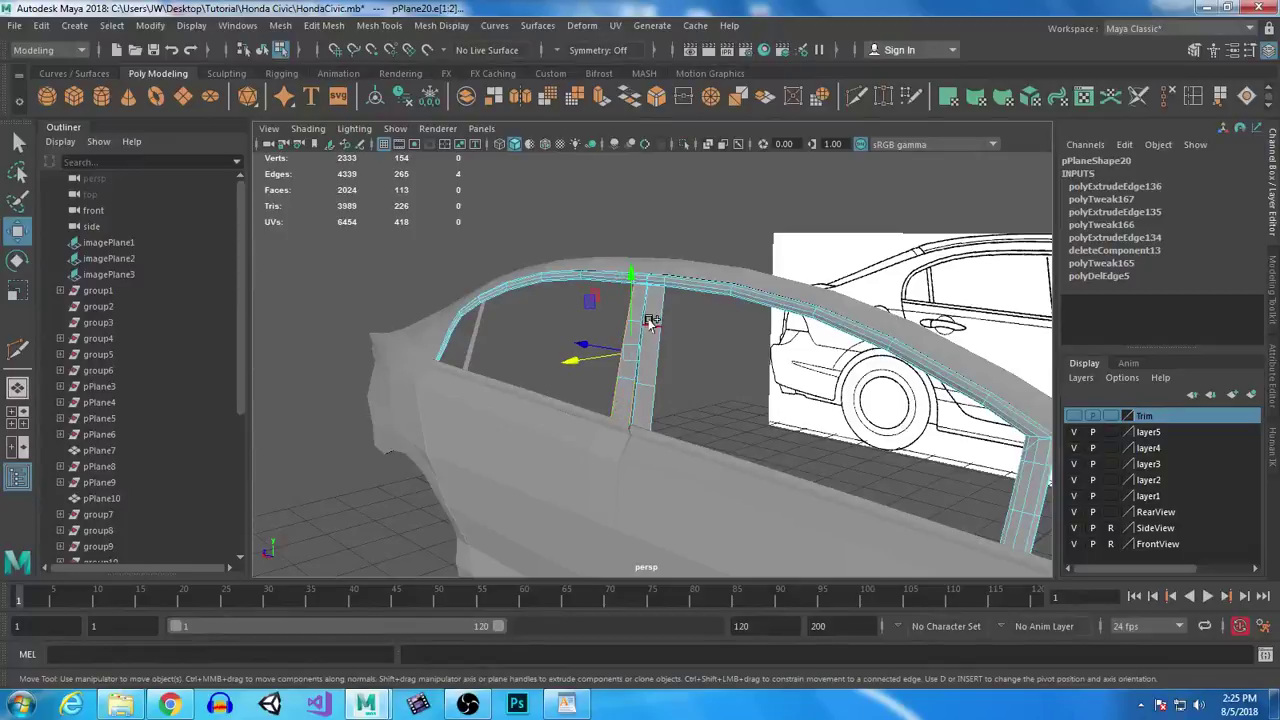
{"action": "left_click", "coordinate": [655, 307], "text": "shift"}
{"action": "left_click", "coordinate": [662, 328], "text": "shift"}
{"action": "left_click", "coordinate": [657, 402], "text": "shift"}
{"action": "left_click", "coordinate": [631, 399], "text": "shift"}
{"action": "left_click", "coordinate": [635, 397], "text": "shift"}
{"action": "key", "text": "q"}
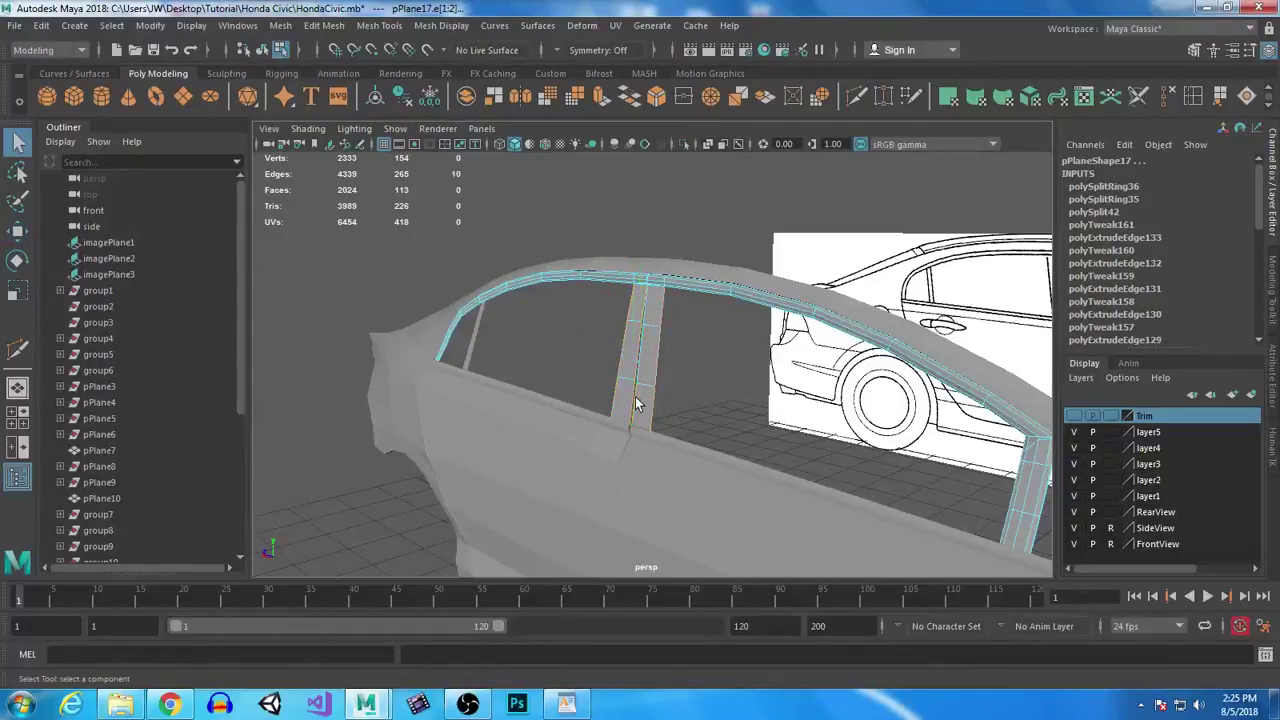
Step: Extrude the selected center pillar edges inward to give the trim thickness, and repeat the extrusion
{"action": "left_click_drag", "start_coordinate": [599, 433], "coordinate": [743, 449], "text": "alt"}
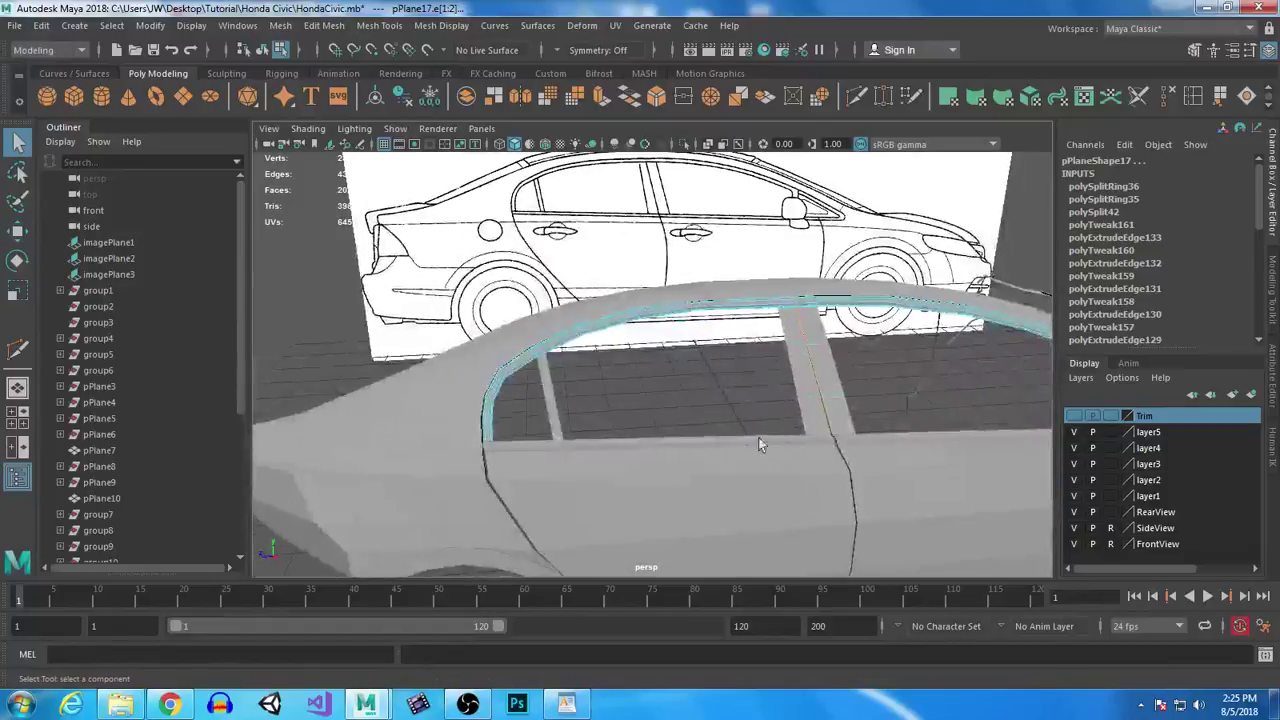
{"action": "middle_click_drag", "start_coordinate": [743, 449], "coordinate": [594, 334], "text": "alt"}
{"action": "right_click_drag", "start_coordinate": [594, 334], "coordinate": [650, 430], "text": "alt"}
{"action": "left_click_drag", "start_coordinate": [650, 430], "coordinate": [800, 452], "text": "alt"}
{"action": "middle_click_drag", "start_coordinate": [800, 452], "coordinate": [814, 458], "text": "alt"}
{"action": "left_click_drag", "start_coordinate": [814, 458], "coordinate": [731, 355], "text": "alt"}
{"action": "left_click", "coordinate": [601, 100]}
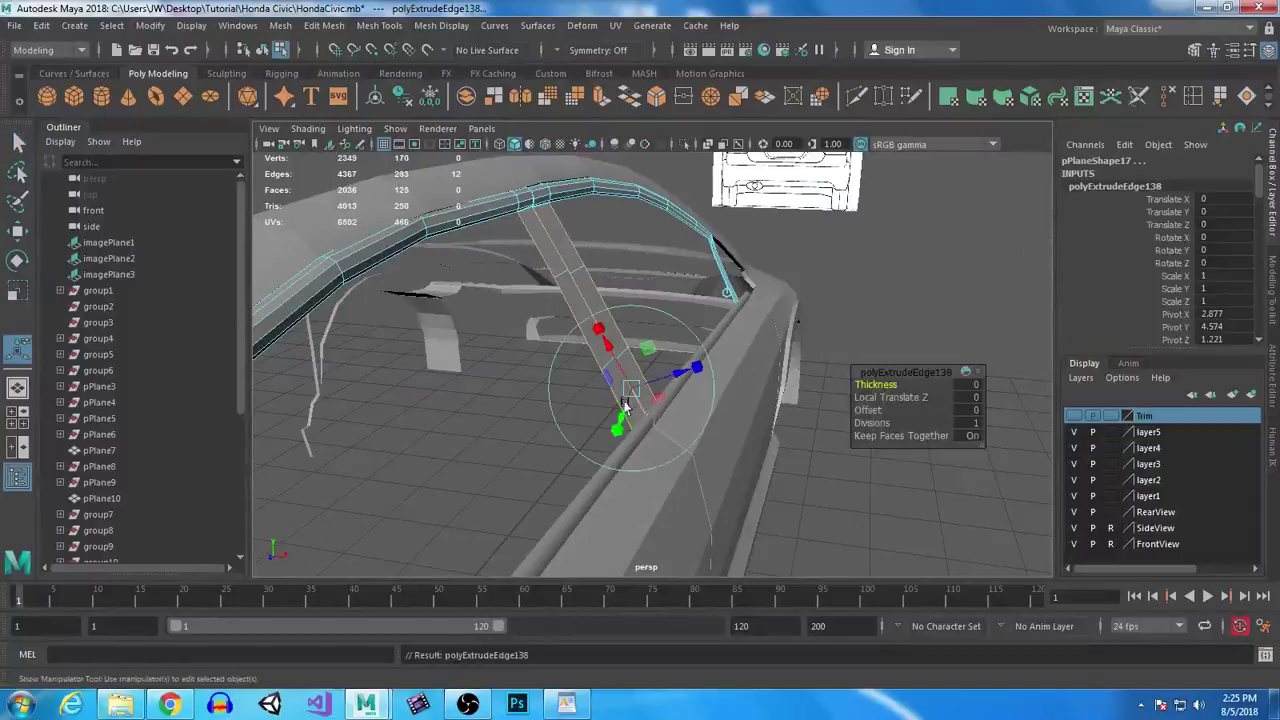
{"action": "left_click_drag", "start_coordinate": [666, 326], "coordinate": [664, 328]}
{"action": "key", "text": "g"}
{"action": "key", "text": "w"}
Step: Extrude the border edges of the quarter-window divider inward to give it thickness, return to object selection and save the scene
{"action": "left_click_drag", "start_coordinate": [743, 423], "coordinate": [548, 365], "text": "alt"}
{"action": "left_click", "coordinate": [609, 343]}
{"action": "left_click", "coordinate": [606, 352]}
{"action": "right_click_drag", "start_coordinate": [607, 366], "coordinate": [695, 404], "text": "alt"}
{"action": "left_click_drag", "start_coordinate": [695, 404], "coordinate": [469, 246], "text": "alt"}
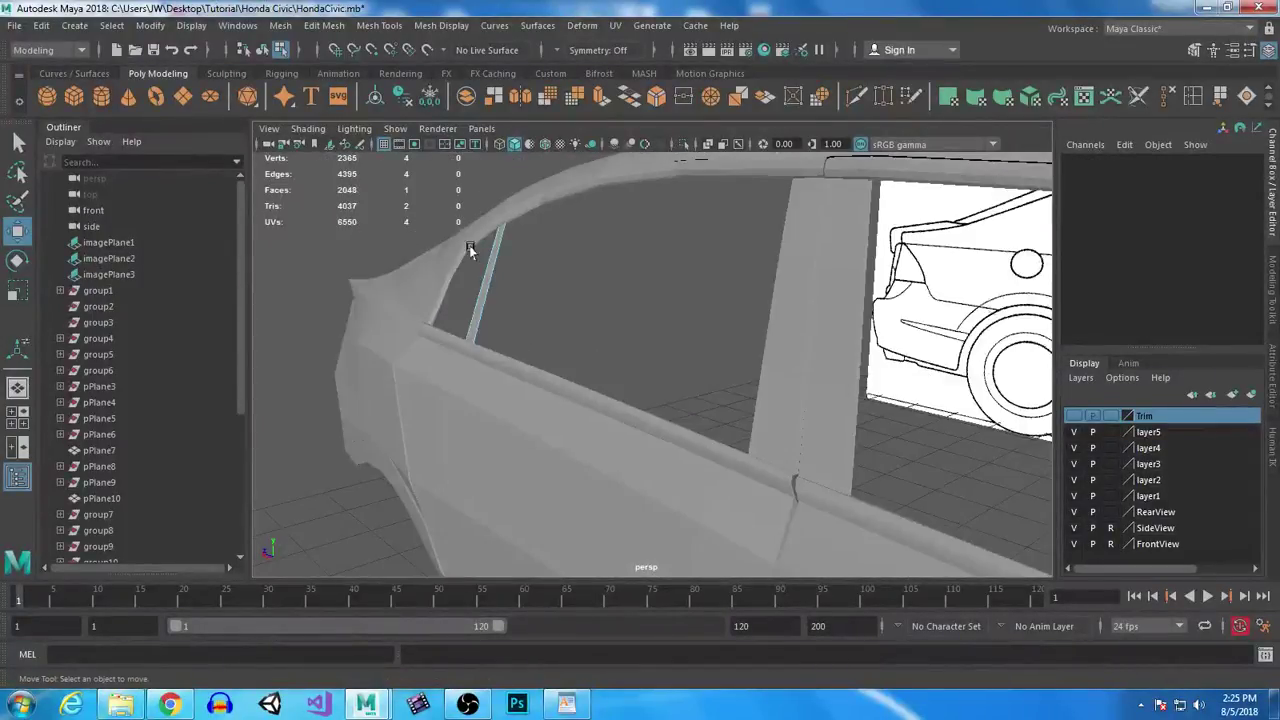
{"action": "double_click", "coordinate": [486, 288]}
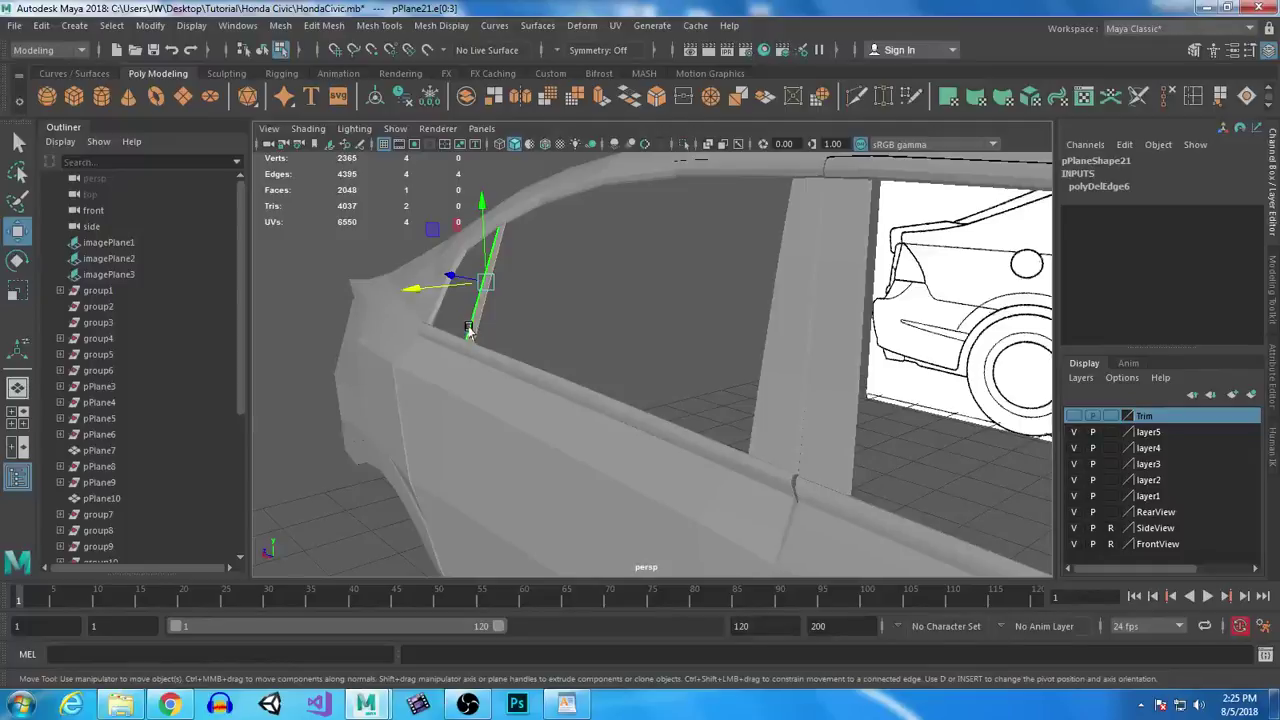
{"action": "left_click", "coordinate": [601, 97]}
{"action": "key", "text": "w"}
{"action": "left_click_drag", "start_coordinate": [428, 290], "coordinate": [422, 287]}
{"action": "right_click_drag", "start_coordinate": [502, 243], "coordinate": [558, 203]}
{"action": "left_click", "coordinate": [597, 280]}
{"action": "right_click_drag", "start_coordinate": [590, 280], "coordinate": [434, 257], "text": "alt"}
{"action": "left_click_drag", "start_coordinate": [480, 356], "coordinate": [586, 363], "text": "alt"}
{"action": "key", "text": "ctrl+s"}
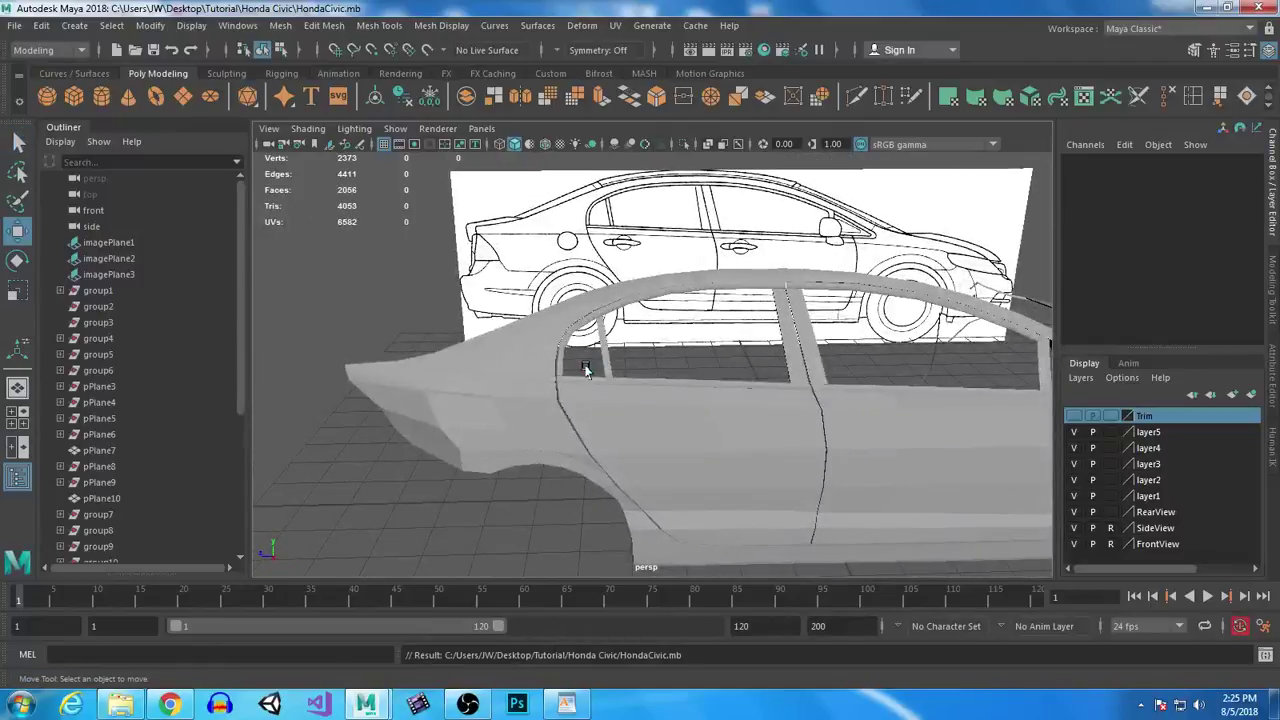
Step: Examine the body and window trims against the side blueprint, from the rear quarter to the small triangular window by the mirror
{"action": "left_click_drag", "start_coordinate": [737, 423], "coordinate": [616, 365], "text": "alt"}
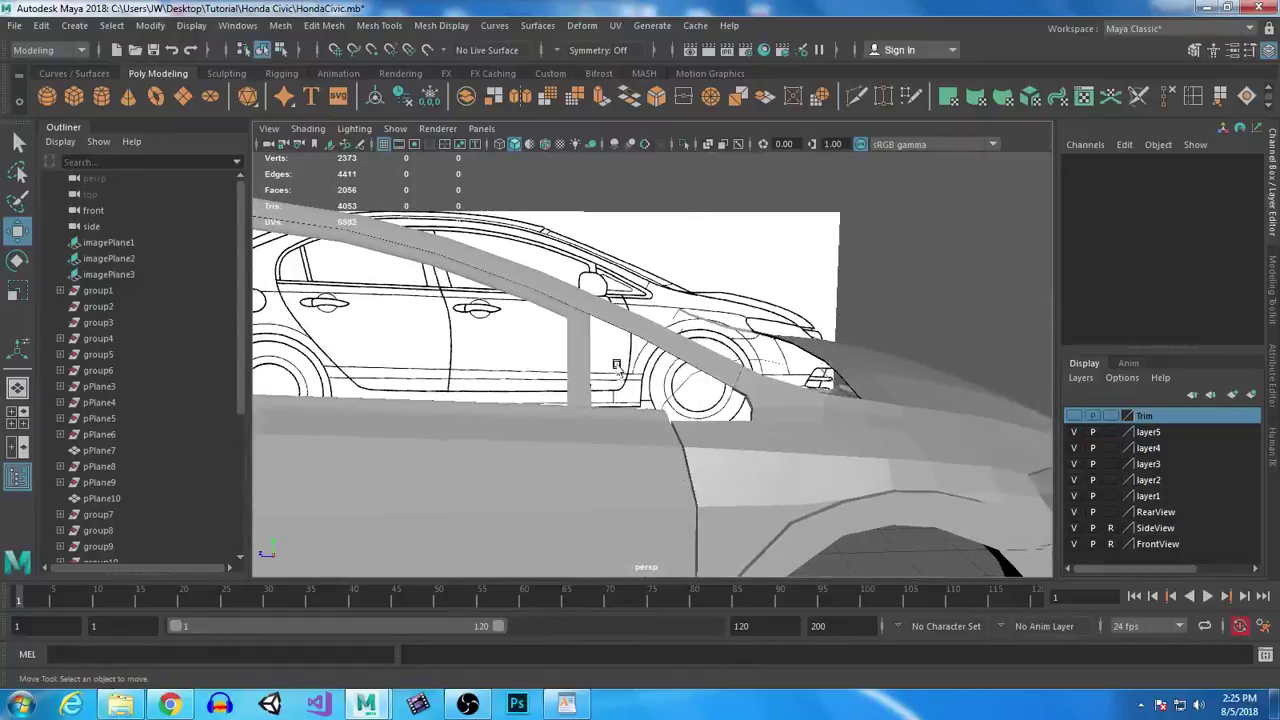
{"action": "key", "text": "space"}
{"action": "key", "text": "space"}
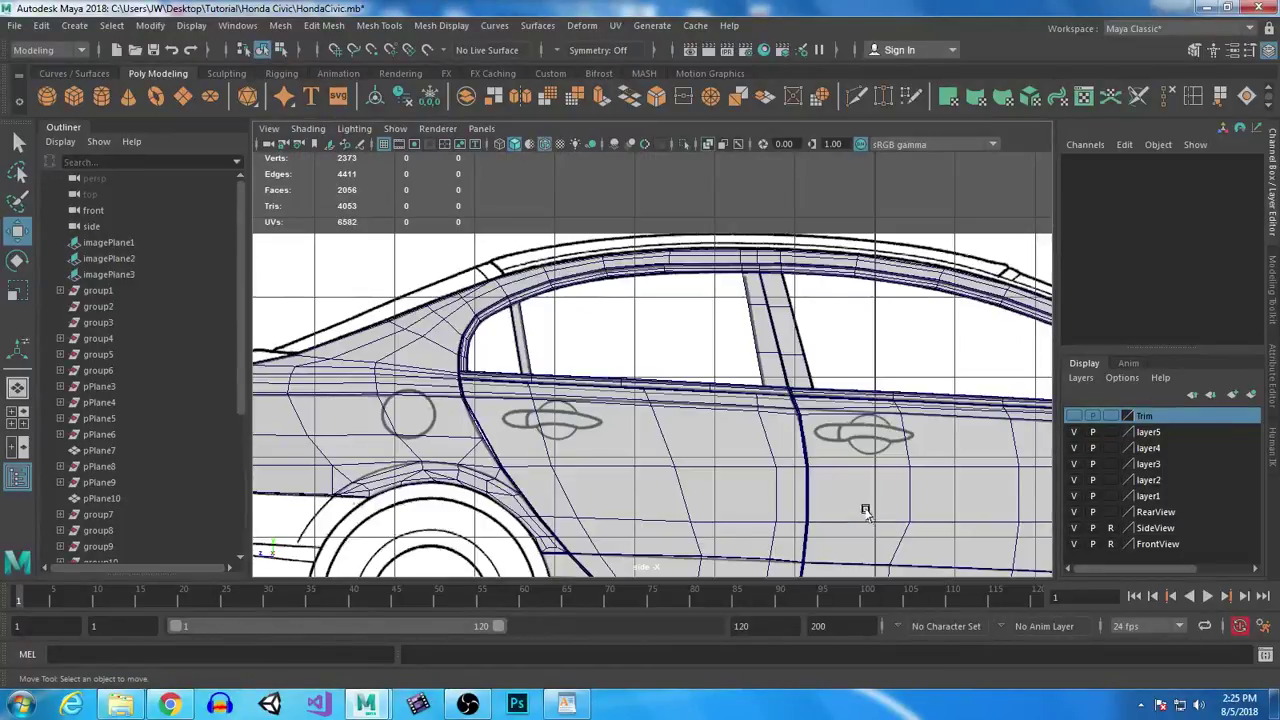
{"action": "middle_click_drag", "start_coordinate": [857, 508], "coordinate": [583, 334], "text": "alt"}
{"action": "right_click_drag", "start_coordinate": [583, 334], "coordinate": [458, 378], "text": "alt"}
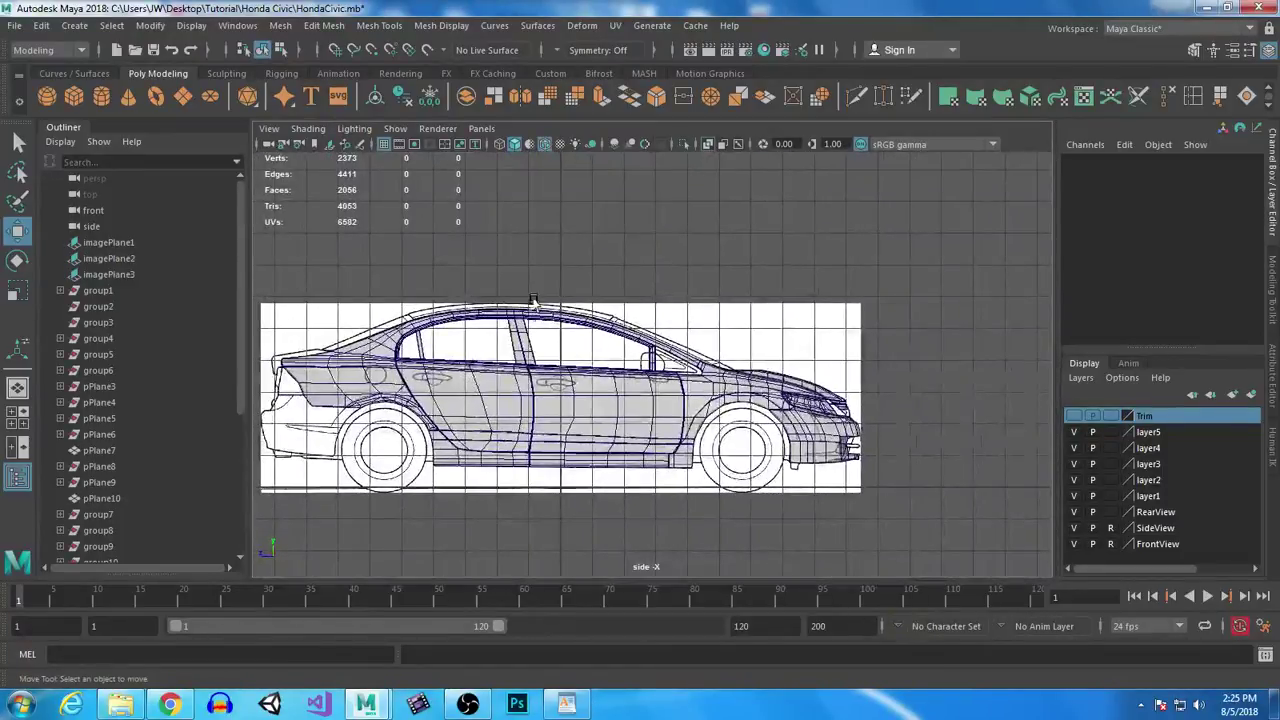
{"action": "right_click_drag", "start_coordinate": [338, 342], "coordinate": [915, 649], "text": "alt"}
{"action": "scroll", "coordinate": [731, 409], "scroll_direction": "down", "scroll_amount": 2}
{"action": "scroll", "coordinate": [760, 420], "scroll_direction": "down", "scroll_amount": 5}
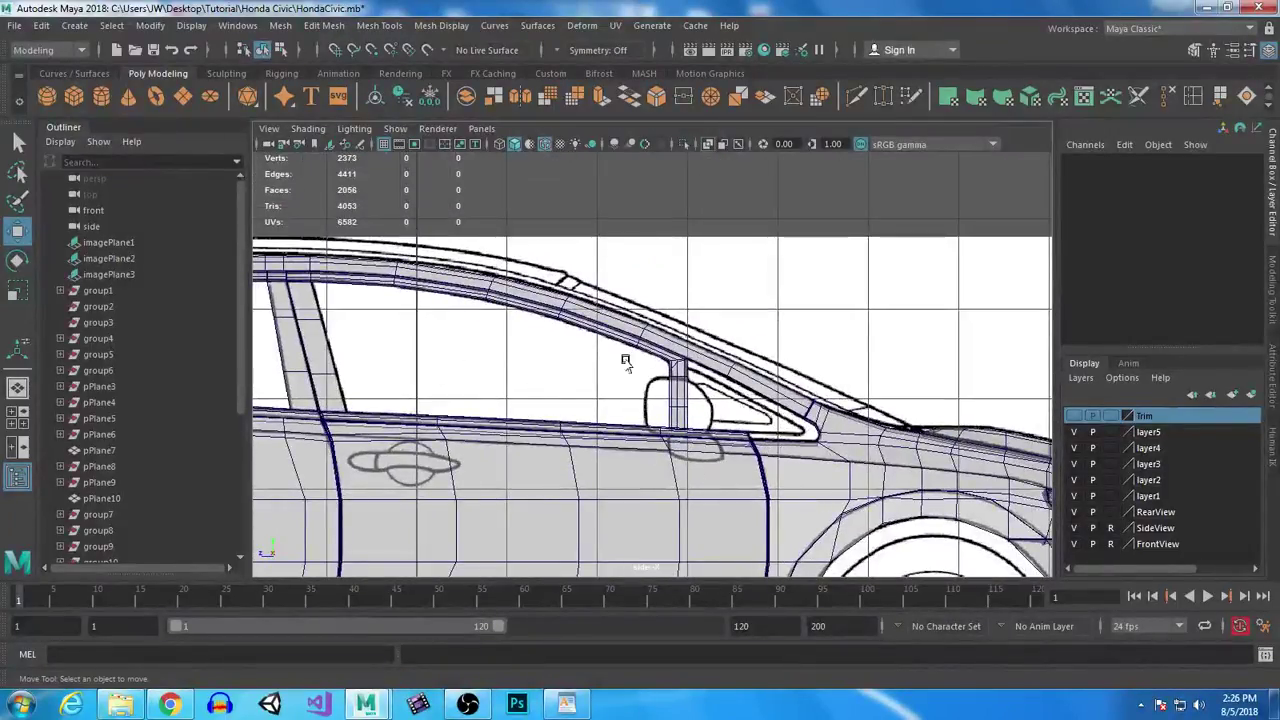
{"action": "middle_click_drag", "start_coordinate": [557, 357], "coordinate": [867, 399], "text": "alt"}
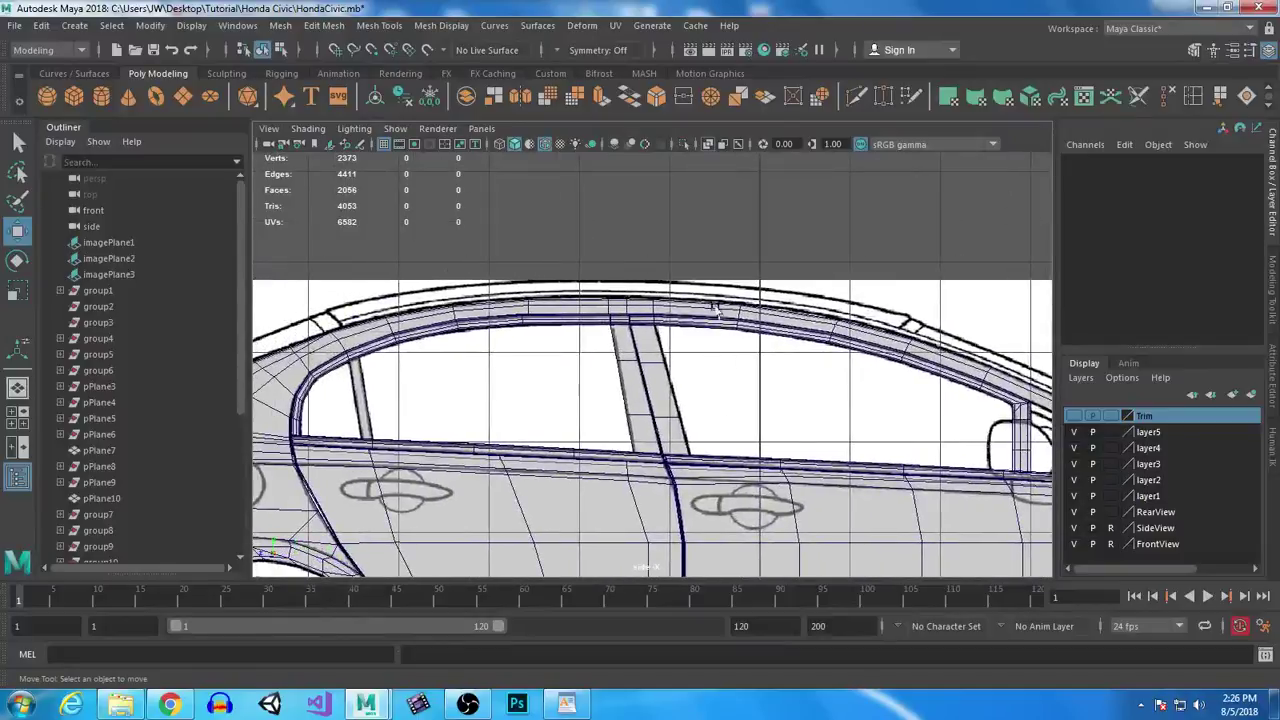
{"action": "middle_click_drag", "start_coordinate": [531, 465], "coordinate": [729, 368], "text": "alt"}
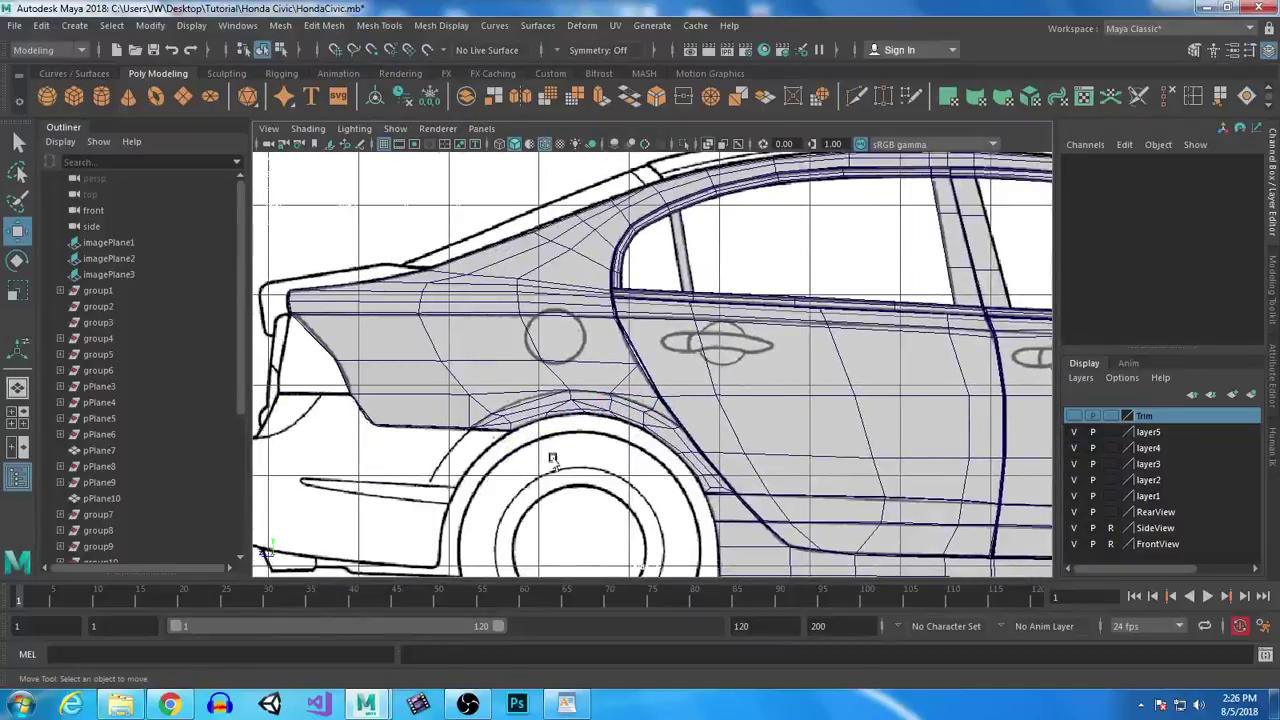
{"action": "middle_click_drag", "start_coordinate": [926, 406], "coordinate": [262, 357], "text": "alt"}
{"action": "middle_click_drag", "start_coordinate": [777, 374], "coordinate": [568, 460], "text": "alt"}
{"action": "right_click_drag", "start_coordinate": [602, 291], "coordinate": [783, 568], "text": "alt"}
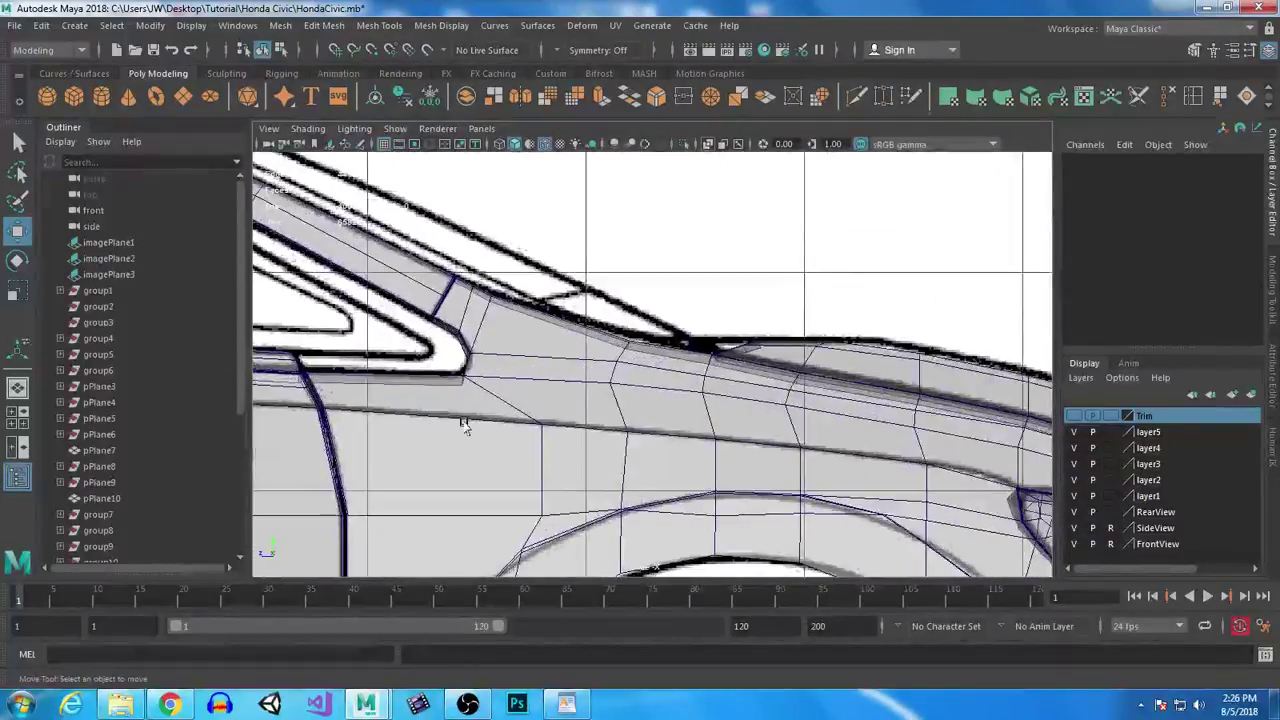
{"action": "middle_click_drag", "start_coordinate": [463, 424], "coordinate": [808, 500], "text": "alt"}
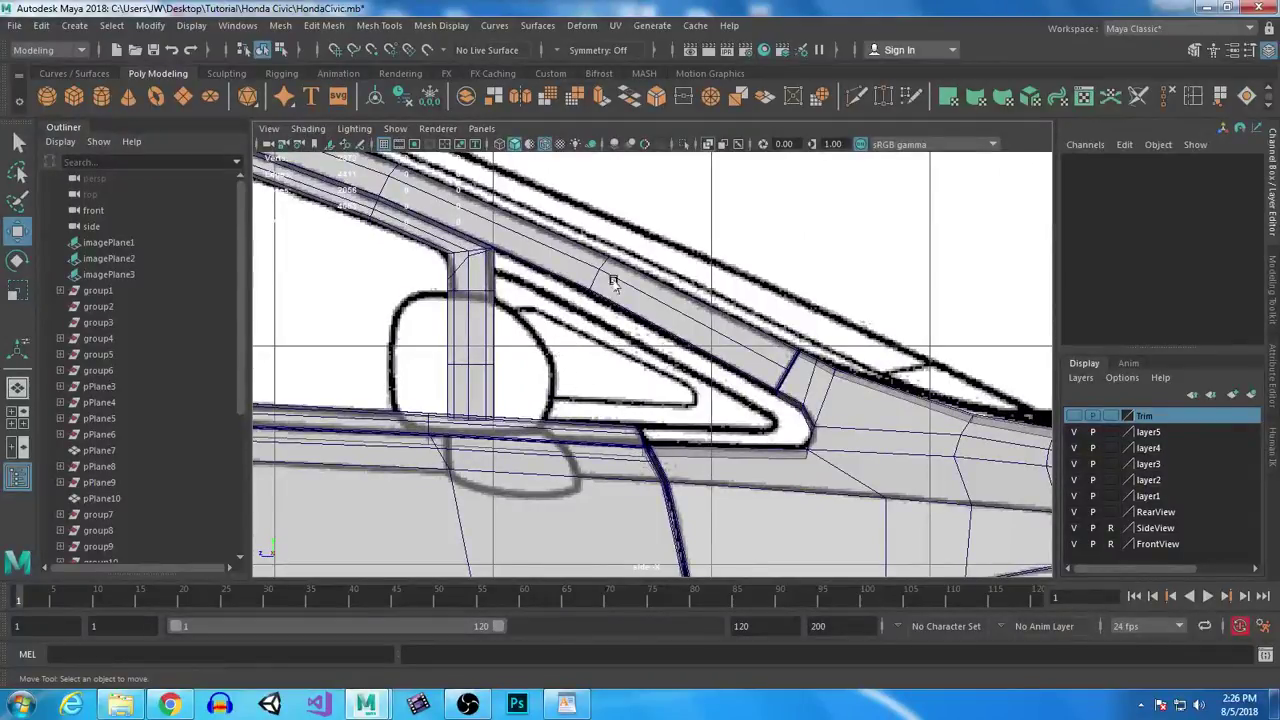
Step: Create a polygon plane along the triangular window's lower edge and stretch its ends between the door seam and the window's front corner
{"action": "left_click", "coordinate": [184, 100]}
{"action": "left_click_drag", "start_coordinate": [655, 442], "coordinate": [737, 441]}
{"action": "right_click_drag", "start_coordinate": [727, 430], "coordinate": [655, 243]}
{"action": "left_click_drag", "start_coordinate": [733, 408], "coordinate": [806, 443]}
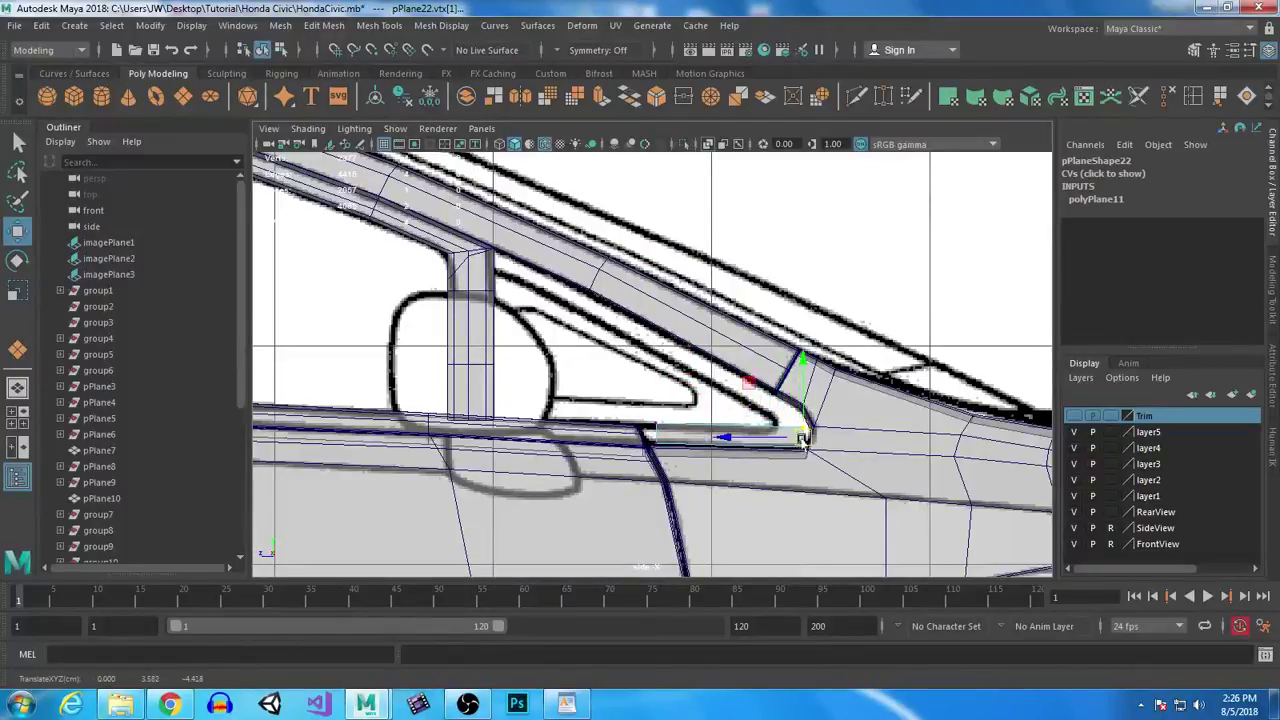
{"action": "left_click_drag", "start_coordinate": [637, 400], "coordinate": [675, 458]}
{"action": "left_click_drag", "start_coordinate": [580, 432], "coordinate": [573, 433]}
{"action": "left_click", "coordinate": [638, 428]}
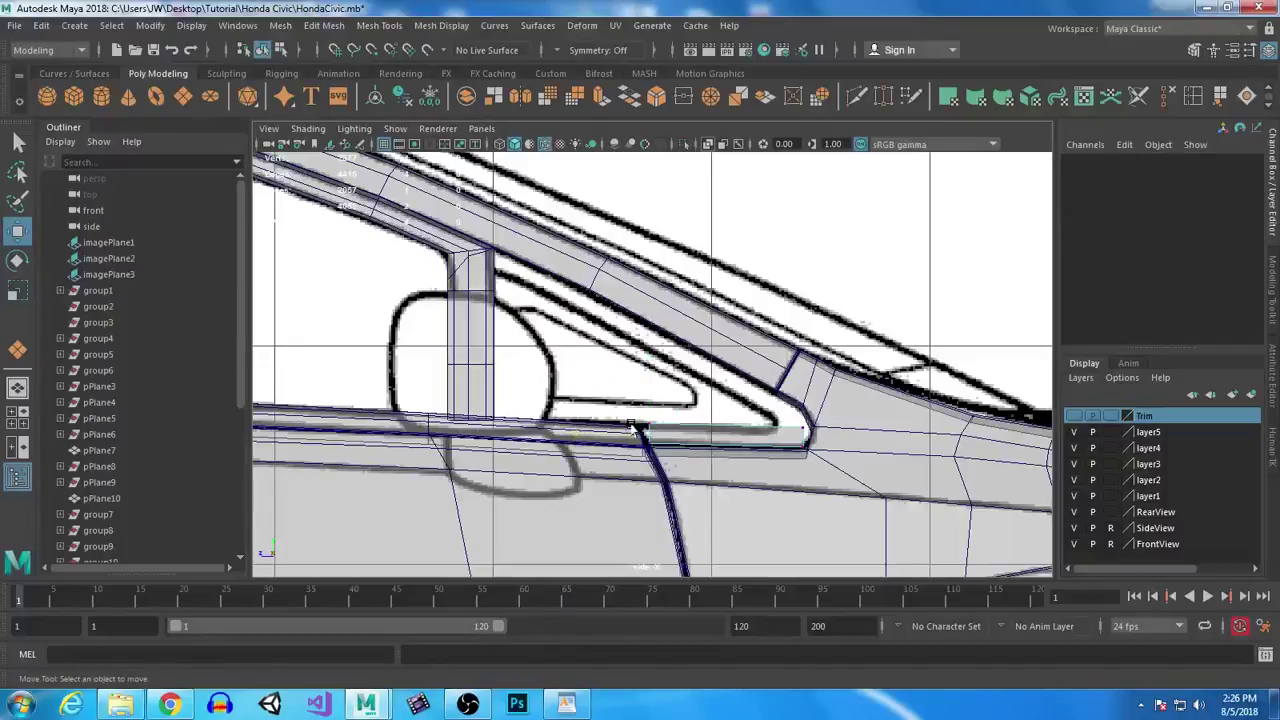
Step: Move the new plane's upper rear vertex back to the door seam so that end slants along the seam
{"action": "left_click", "coordinate": [652, 437]}
{"action": "scroll", "coordinate": [652, 437], "scroll_direction": "up", "scroll_amount": 10}
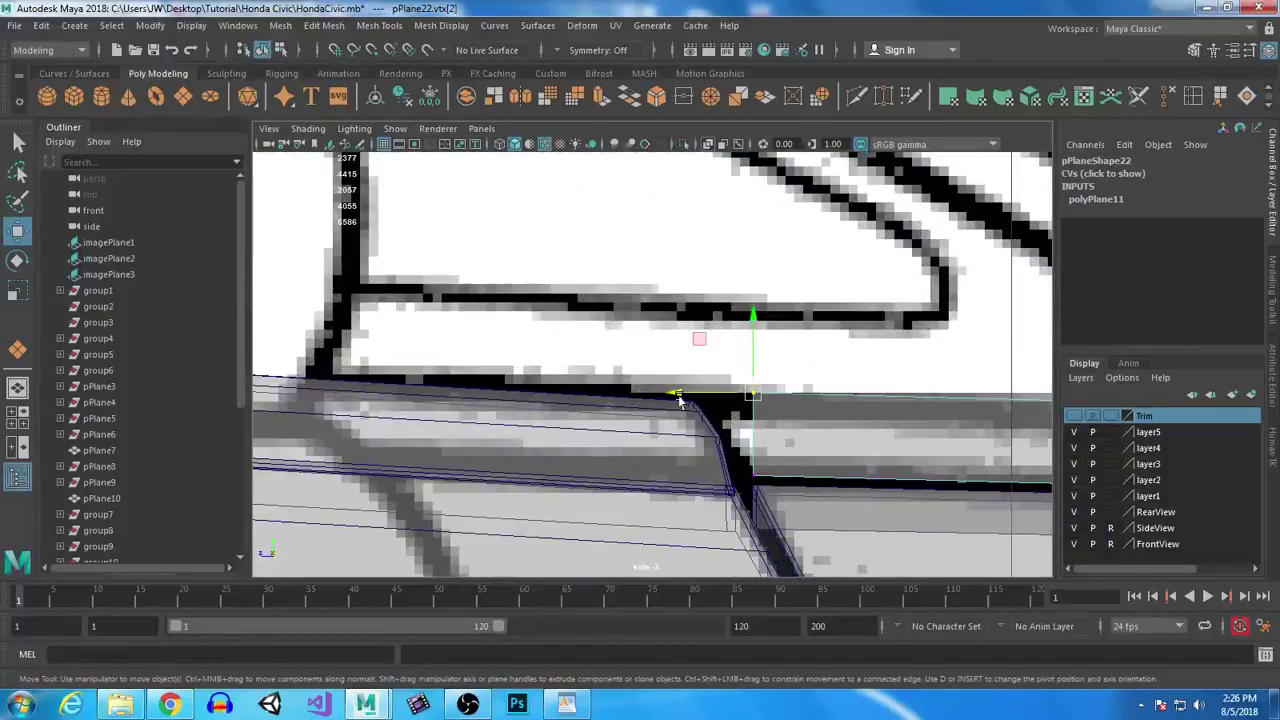
{"action": "left_click_drag", "start_coordinate": [750, 400], "coordinate": [709, 412]}
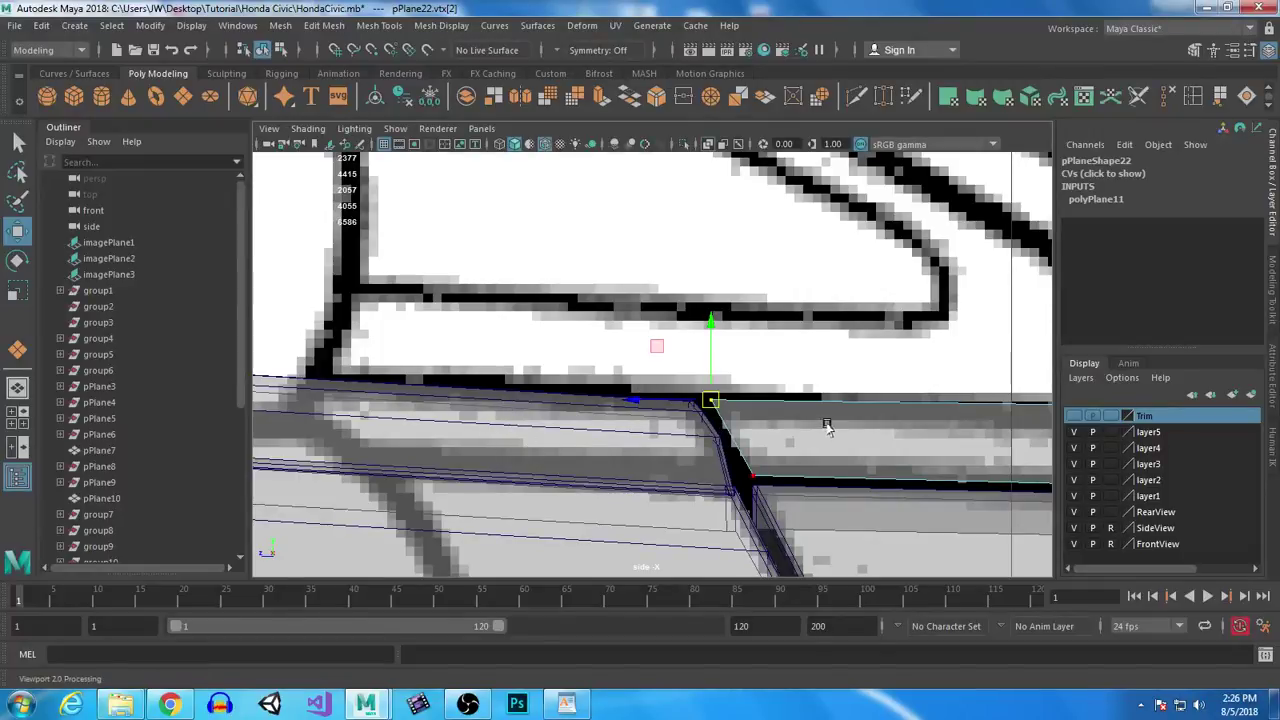
{"action": "scroll", "coordinate": [810, 450], "scroll_direction": "down", "scroll_amount": 5}
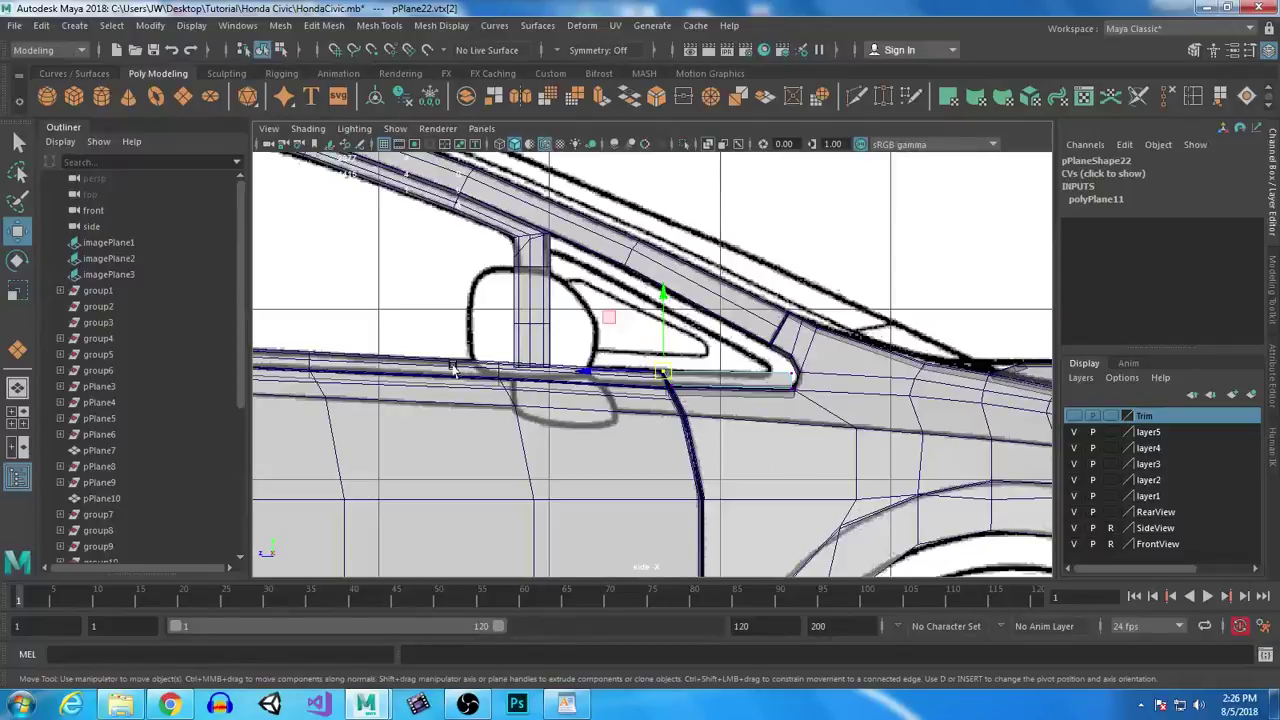
Step: Duplicate the front door's sill trim and place the copy ahead of the door seam at Translate Y 3.451 and Z -6.887
{"action": "left_click", "coordinate": [627, 388]}
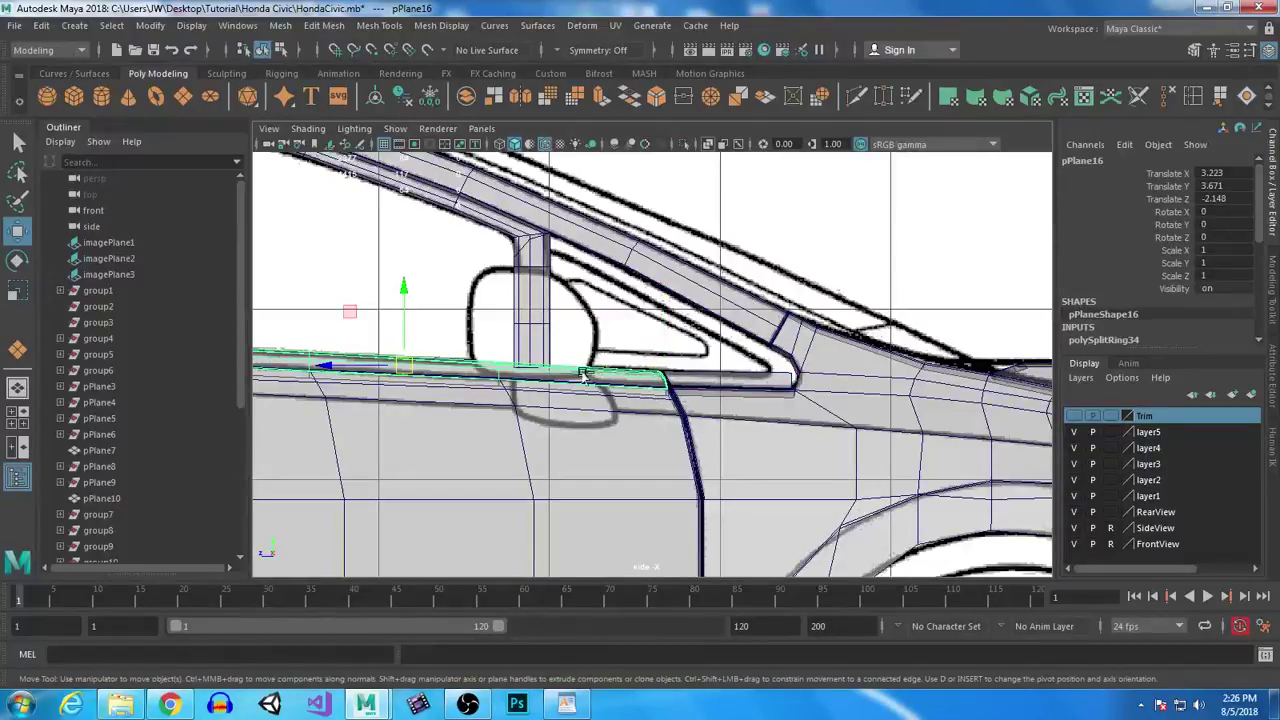
{"action": "key", "text": "ctrl+d"}
{"action": "left_click_drag", "start_coordinate": [399, 368], "coordinate": [1208, 407]}
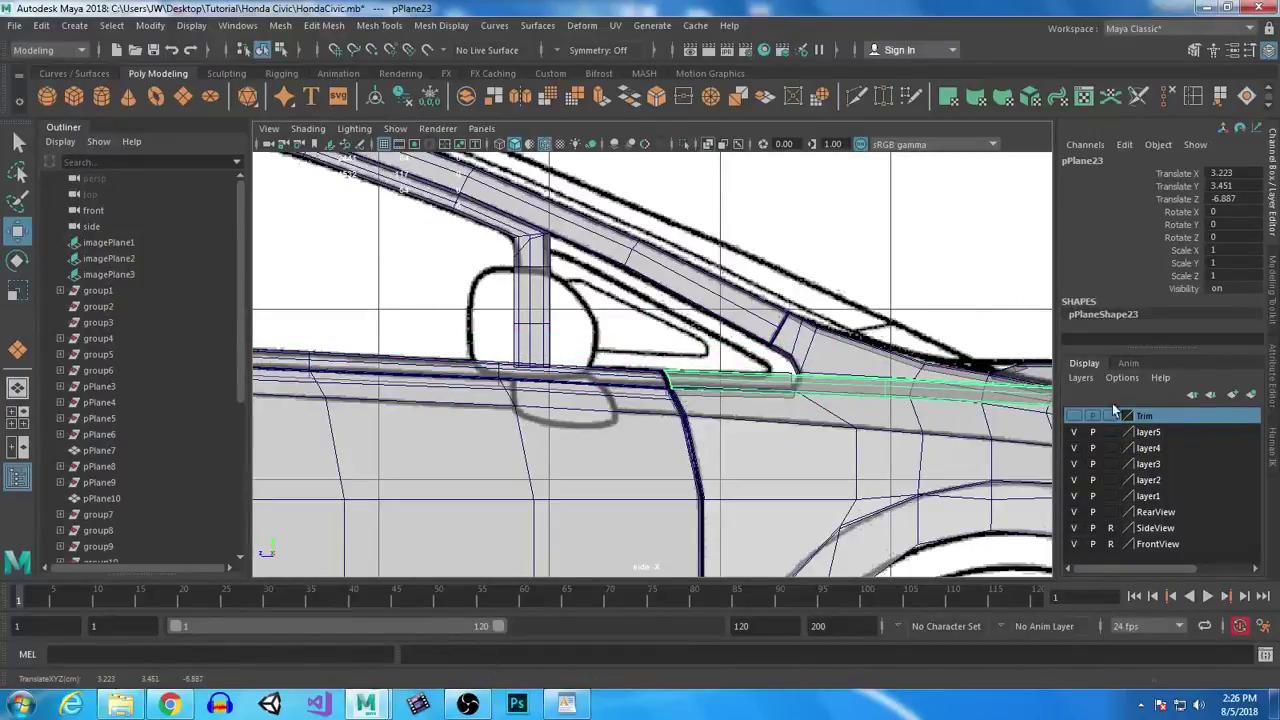
Step: Move the copied trim's first inner vertex row back to the lower front corner of the triangular window
{"action": "right_click_drag", "start_coordinate": [723, 383], "coordinate": [646, 241]}
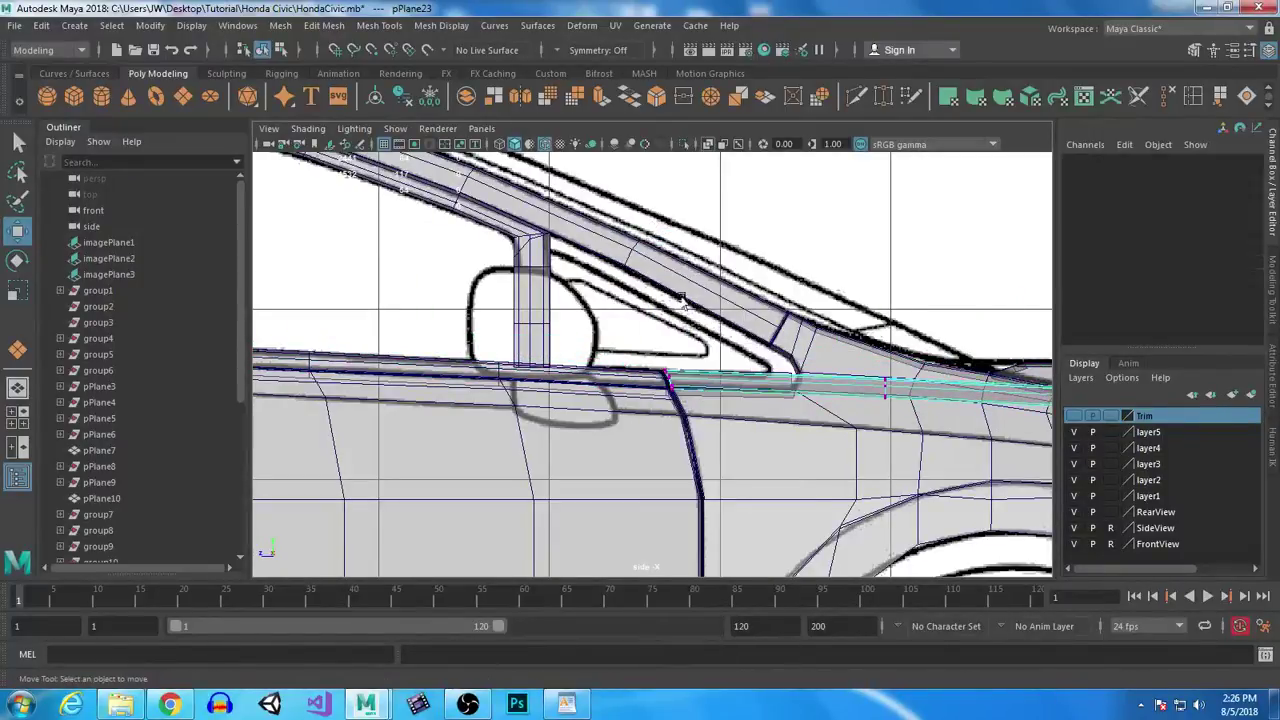
{"action": "middle_click_drag", "start_coordinate": [812, 341], "coordinate": [595, 292], "text": "alt"}
{"action": "left_click_drag", "start_coordinate": [594, 290], "coordinate": [718, 397]}
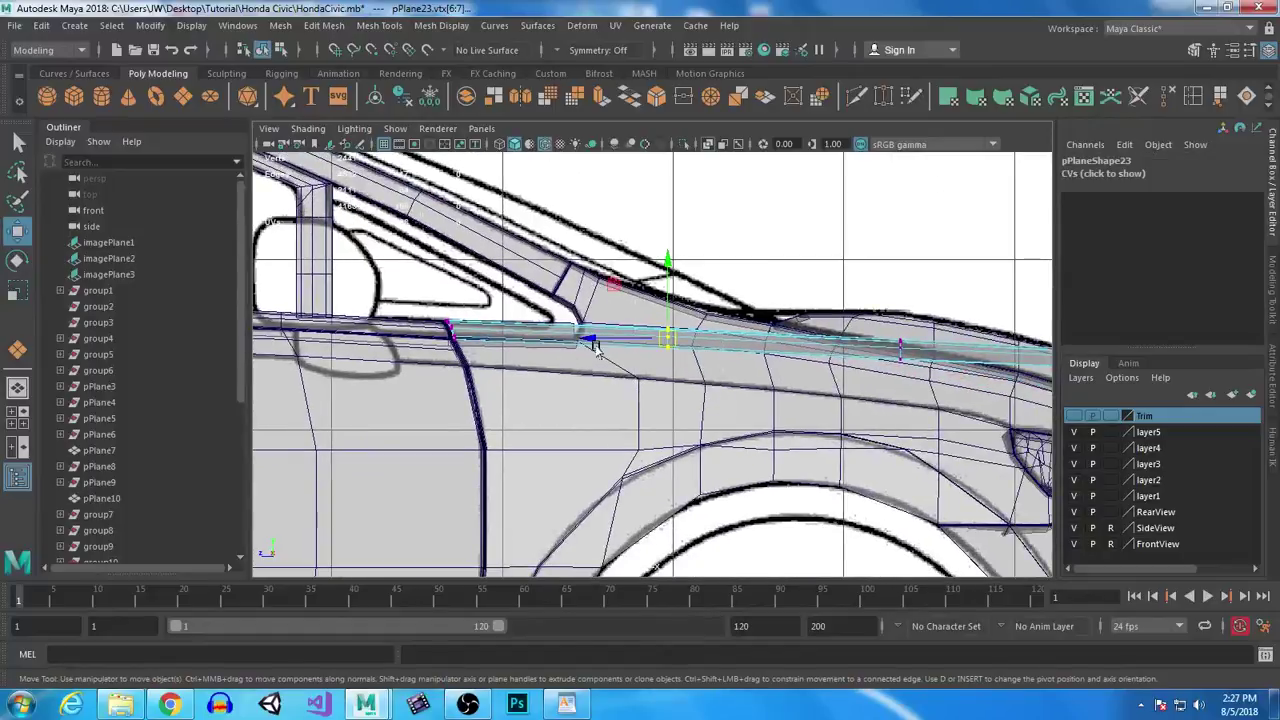
{"action": "left_click_drag", "start_coordinate": [592, 340], "coordinate": [507, 327]}
{"action": "left_click_drag", "start_coordinate": [583, 338], "coordinate": [570, 325]}
{"action": "key", "text": "e"}
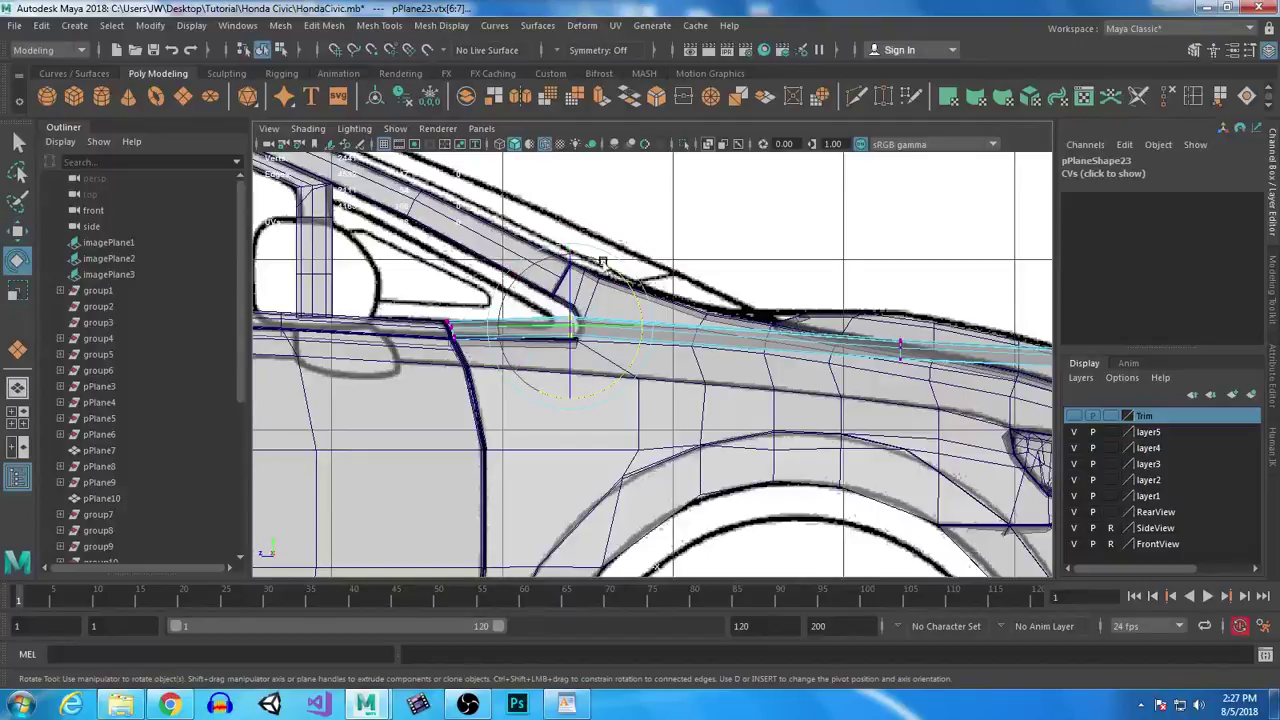
{"action": "key", "text": "w"}
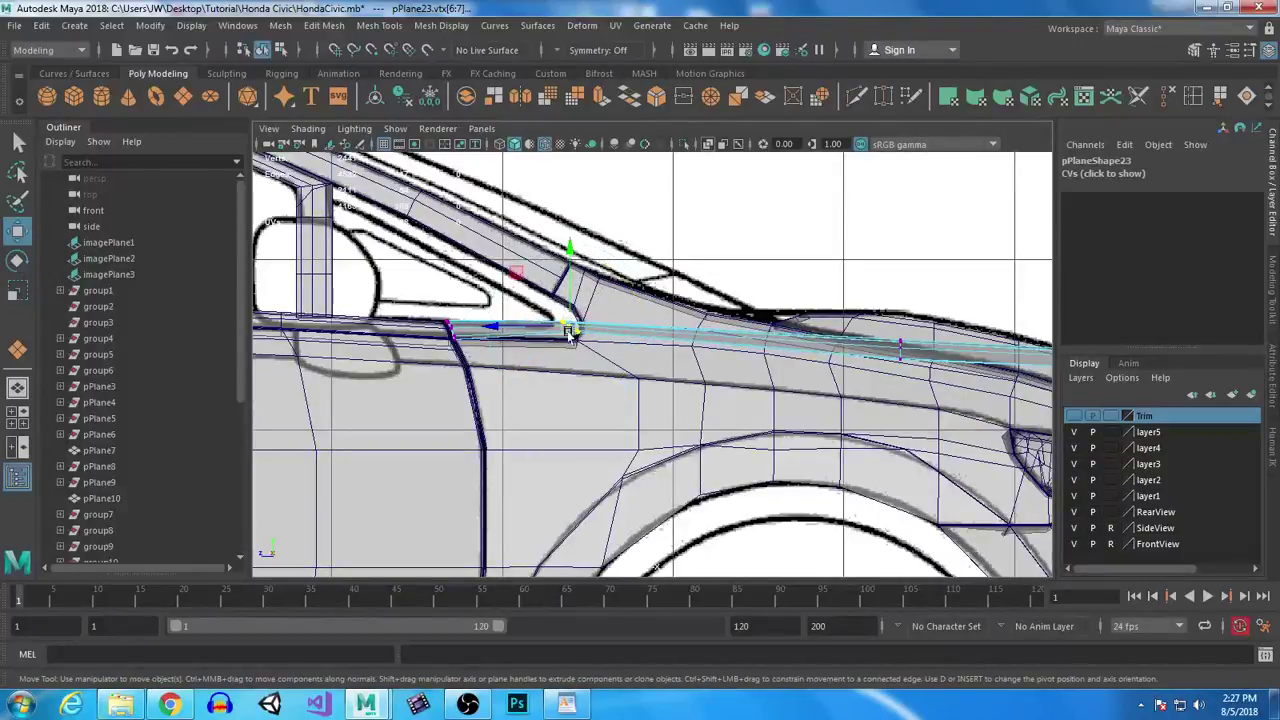
{"action": "left_click_drag", "start_coordinate": [566, 313], "coordinate": [568, 336]}
Step: Bring the copied trim's next vertex row back to the same window corner and angle it to start the bend
{"action": "left_click_drag", "start_coordinate": [886, 333], "coordinate": [609, 287]}
{"action": "key", "text": "e"}
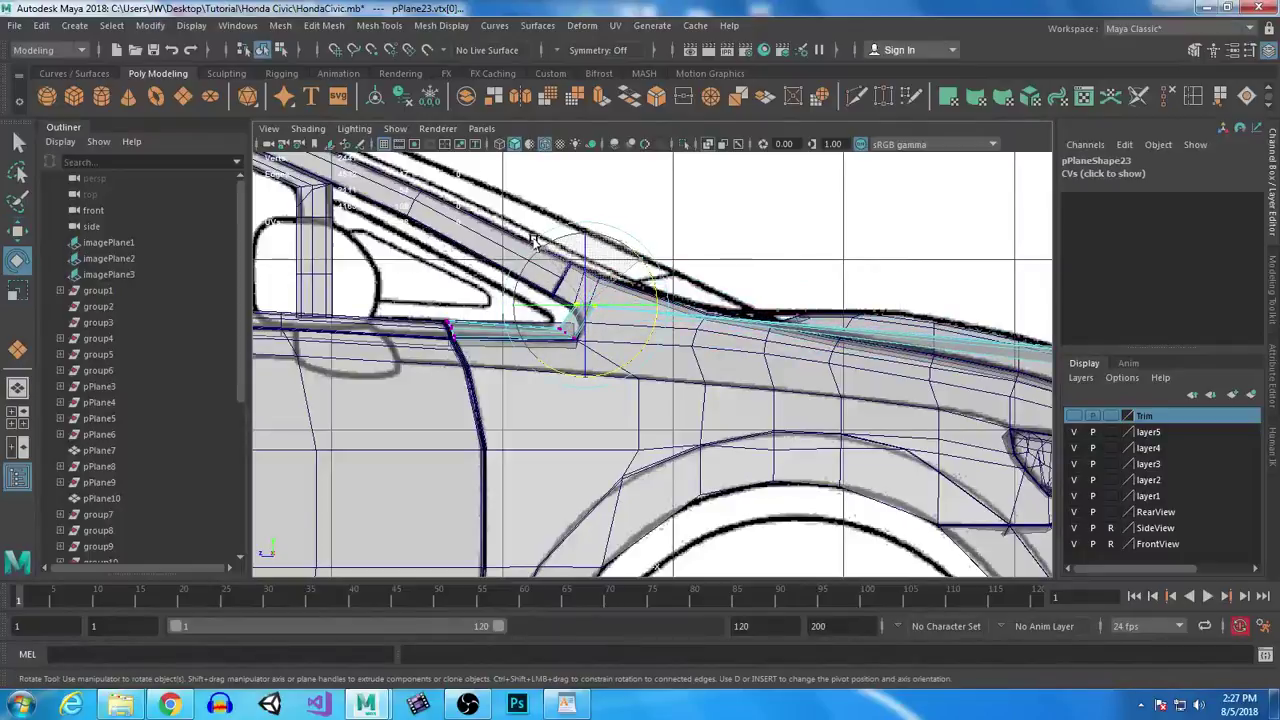
{"action": "key", "text": "w"}
{"action": "left_click_drag", "start_coordinate": [581, 305], "coordinate": [566, 323]}
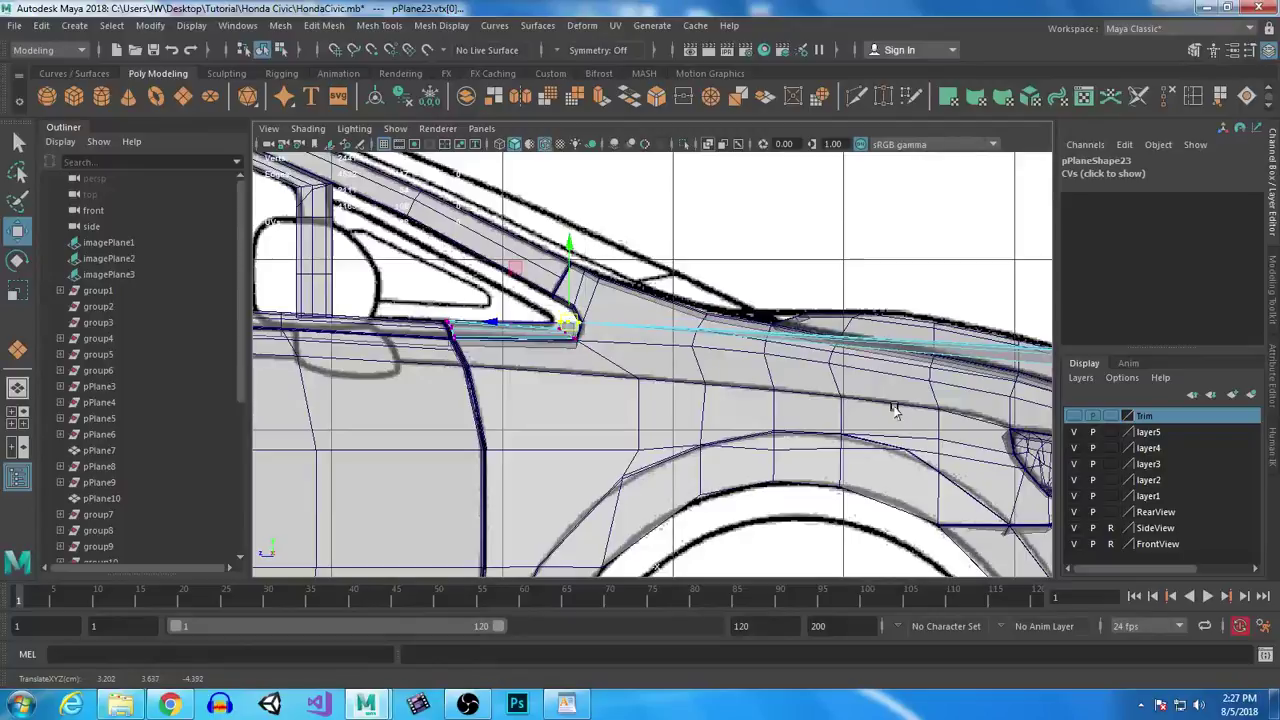
Step: Rotate the copied trim's remaining front vertices upward and move them back over the windshield pillar by the triangular window
{"action": "middle_click_drag", "start_coordinate": [894, 408], "coordinate": [583, 346], "text": "alt"}
{"action": "scroll", "coordinate": [718, 370], "scroll_direction": "down", "scroll_amount": 4}
{"action": "left_click_drag", "start_coordinate": [694, 283], "coordinate": [872, 408]}
{"action": "key", "text": "e"}
{"action": "left_click_drag", "start_coordinate": [746, 277], "coordinate": [740, 355]}
{"action": "key", "text": "w"}
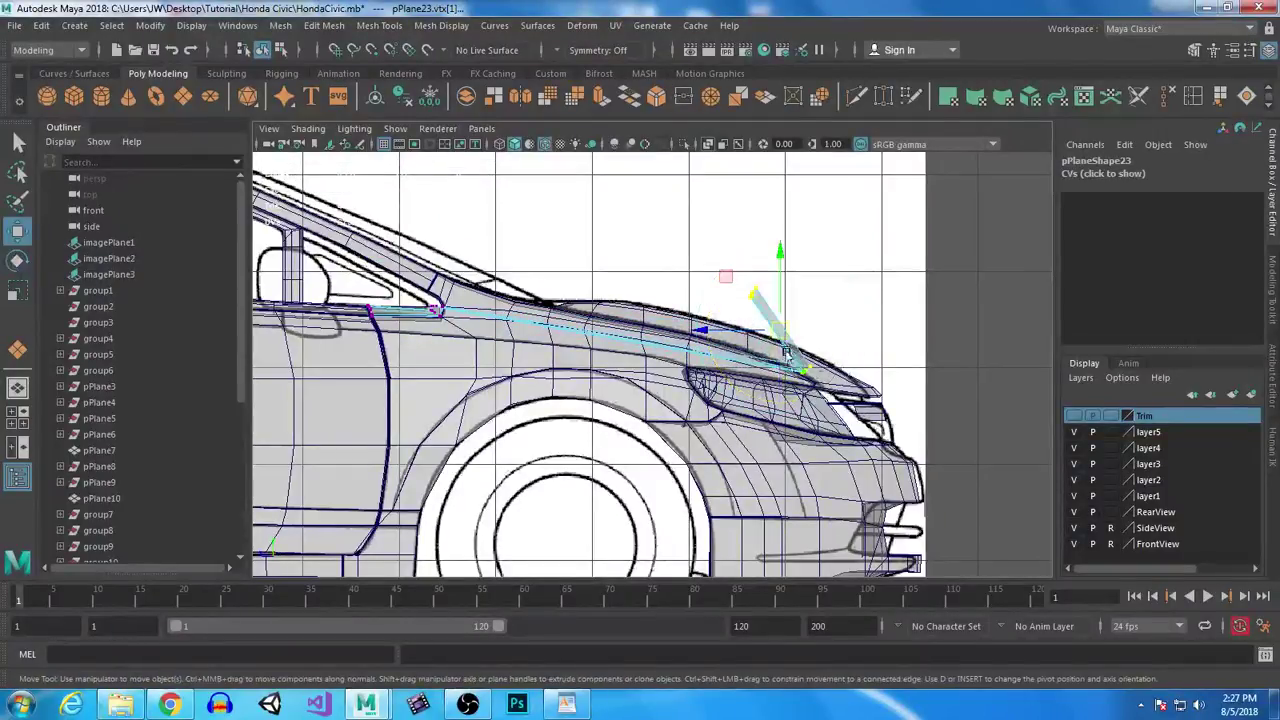
{"action": "left_click", "coordinate": [355, 222]}
{"action": "left_click_drag", "start_coordinate": [355, 222], "coordinate": [400, 256]}
{"action": "right_click_drag", "start_coordinate": [448, 250], "coordinate": [508, 371], "text": "alt"}
{"action": "middle_click_drag", "start_coordinate": [275, 270], "coordinate": [692, 356], "text": "alt"}
{"action": "right_click_drag", "start_coordinate": [670, 350], "coordinate": [709, 440], "text": "alt"}
{"action": "middle_click_drag", "start_coordinate": [643, 340], "coordinate": [698, 448], "text": "alt"}
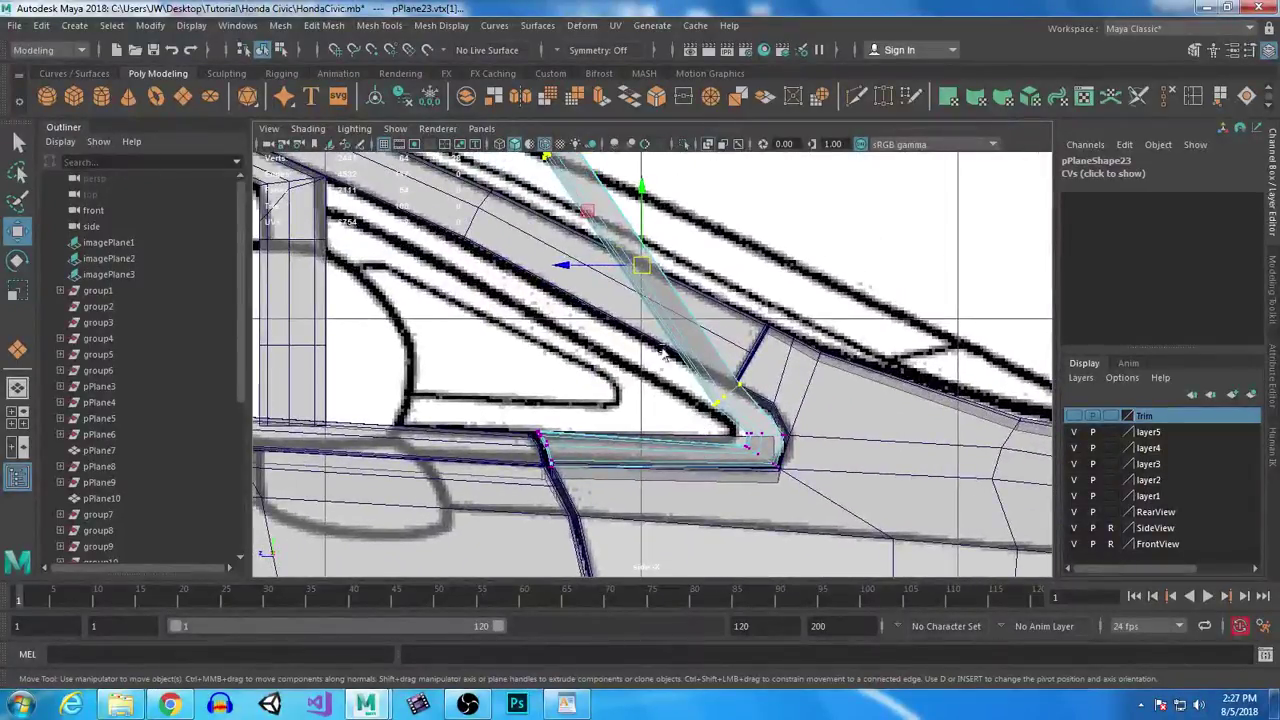
Step: Rotate the raised part of the trim further toward the windshield pillar's slope and shift it closer to the window corner
{"action": "key", "text": "e"}
{"action": "left_click_drag", "start_coordinate": [694, 300], "coordinate": [705, 289]}
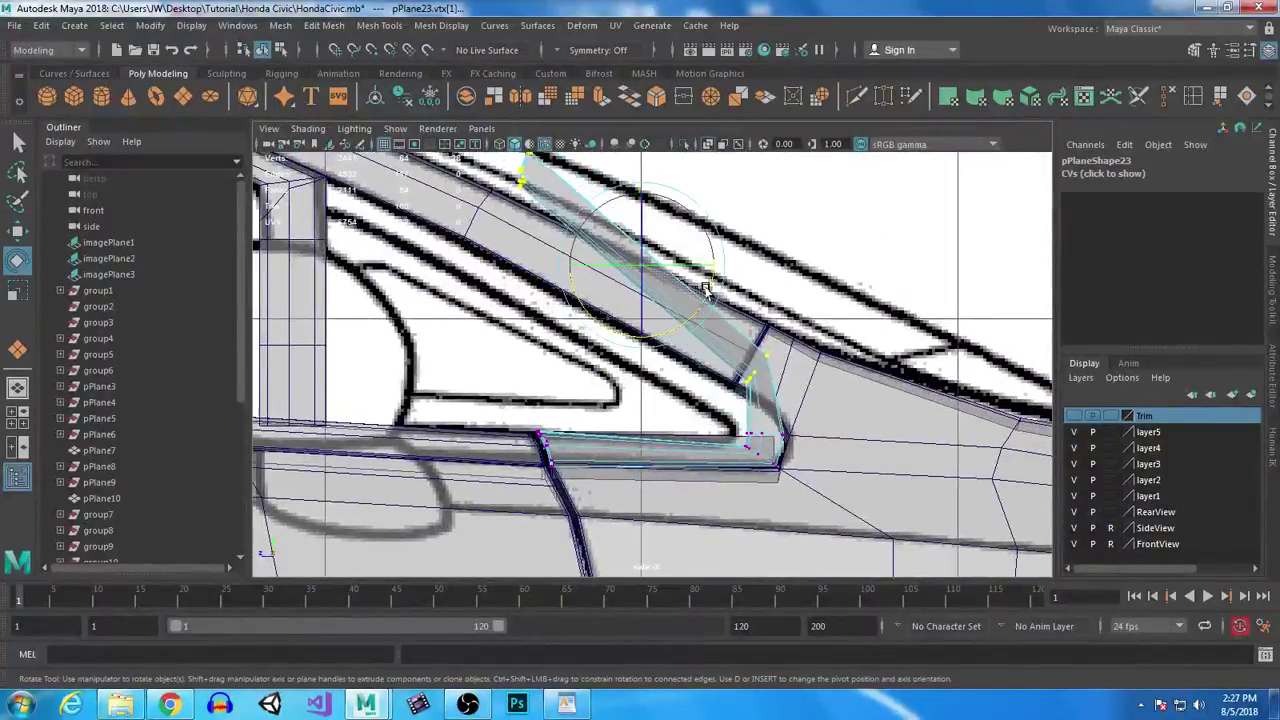
{"action": "key", "text": "w"}
{"action": "mouse_move", "coordinate": [643, 263]}
{"action": "left_mouse_down"}
{"action": "mouse_move", "coordinate": [633, 302]}
{"action": "mouse_move", "coordinate": [700, 323]}
{"action": "mouse_move", "coordinate": [630, 276]}
{"action": "left_mouse_up"}
{"action": "key", "text": "e"}
{"action": "key", "text": "w"}
Step: Reduce the selection to the raised part's lower vertex row and fit that row to the rounded window corner
{"action": "left_click_drag", "start_coordinate": [483, 214], "coordinate": [594, 88], "text": "ctrl"}
{"action": "left_click_drag", "start_coordinate": [728, 392], "coordinate": [750, 412]}
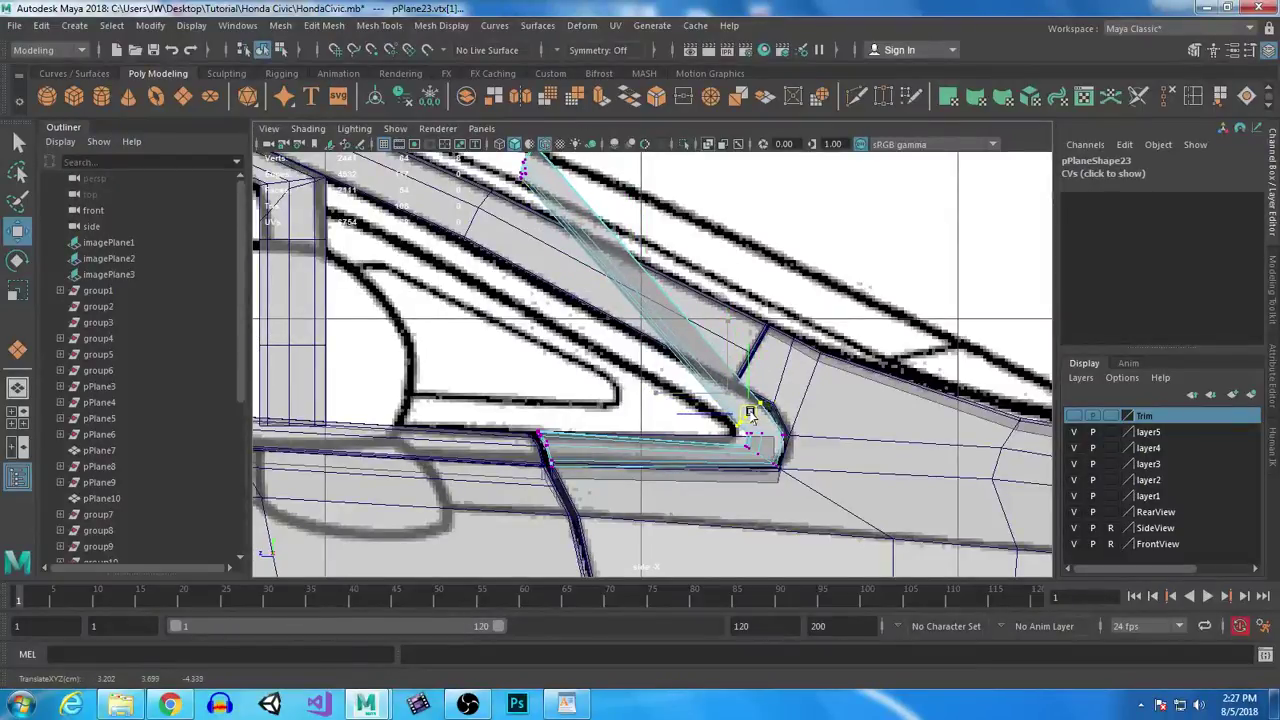
{"action": "key", "text": "e"}
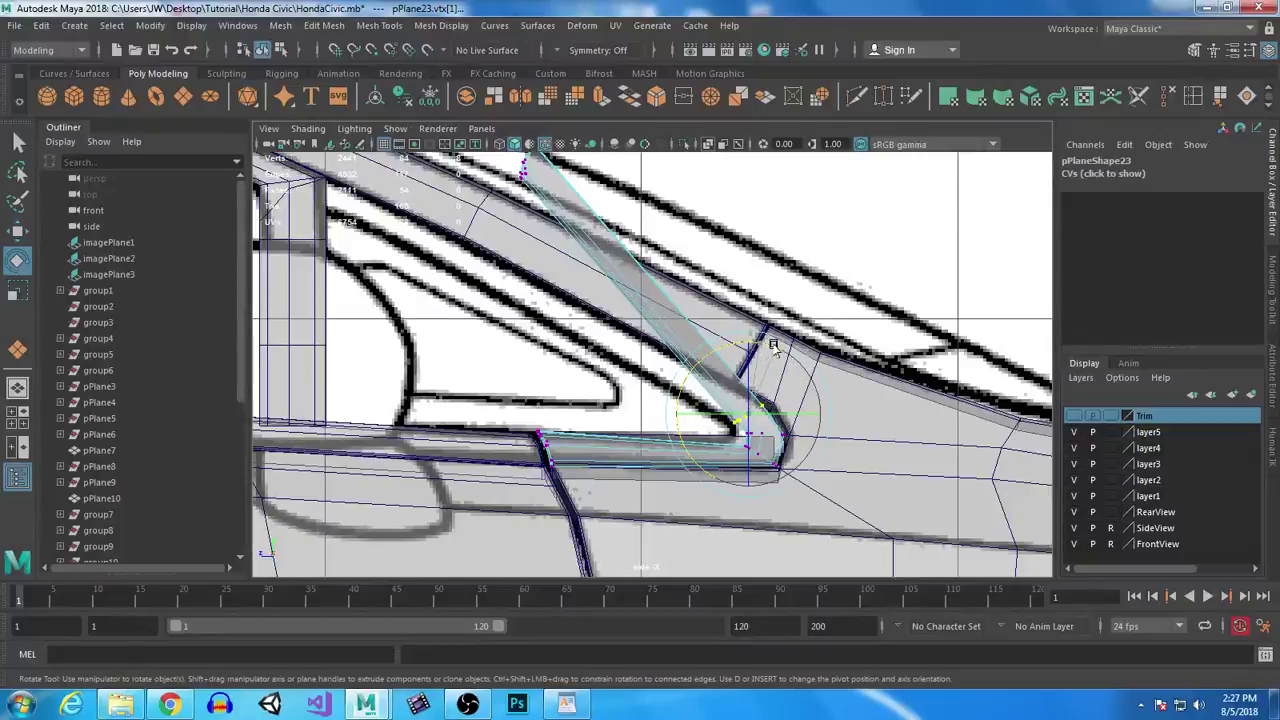
{"action": "key", "text": "w"}
{"action": "left_click_drag", "start_coordinate": [749, 417], "coordinate": [759, 418]}
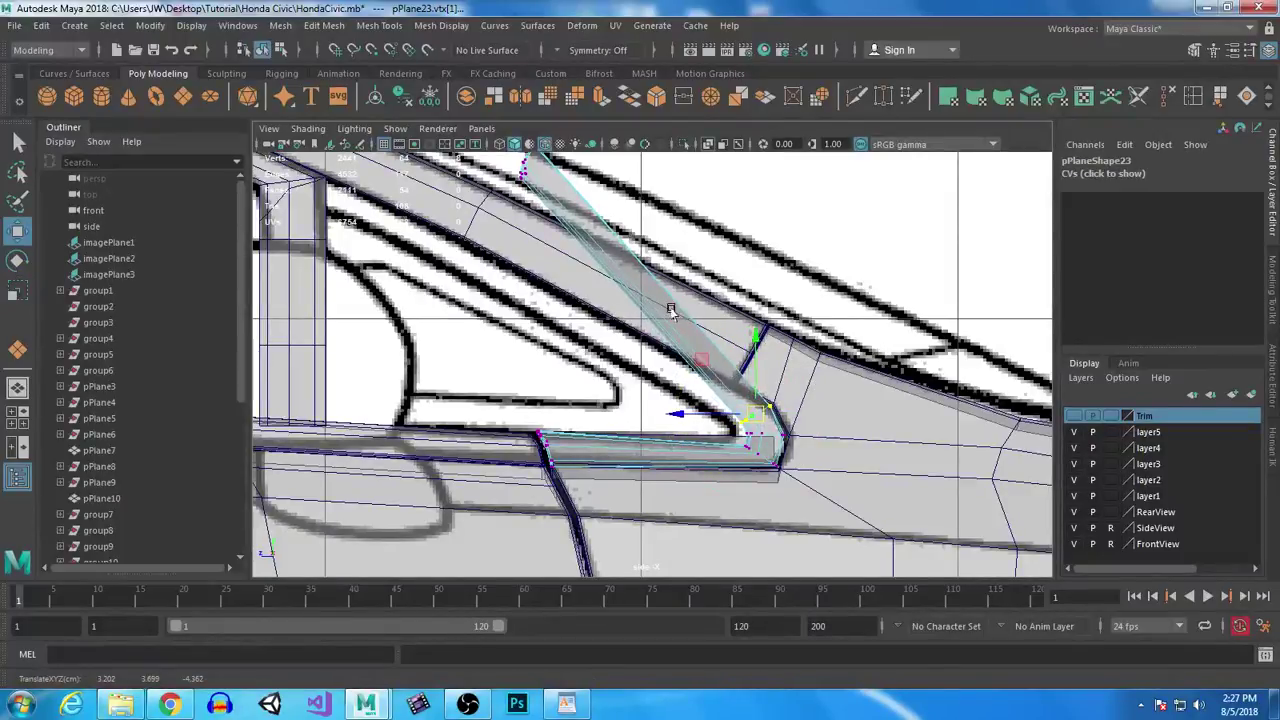
Step: Move the trim's end vertex row up to the vertical window divider, align it vertically and seat it against the divider
{"action": "middle_click_drag", "start_coordinate": [695, 330], "coordinate": [731, 400], "text": "alt"}
{"action": "left_click_drag", "start_coordinate": [577, 194], "coordinate": [708, 347]}
{"action": "left_click_drag", "start_coordinate": [643, 262], "coordinate": [452, 297]}
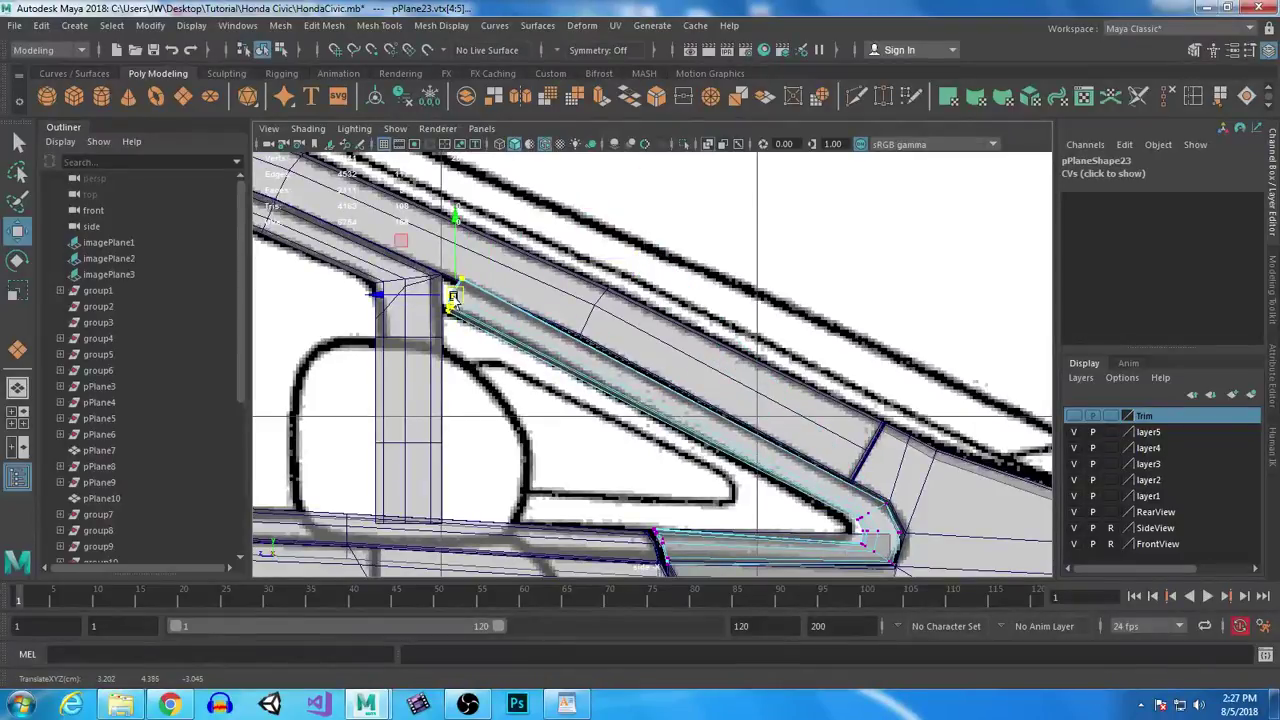
{"action": "key", "text": "e"}
{"action": "left_click_drag", "start_coordinate": [520, 280], "coordinate": [504, 247]}
{"action": "key", "text": "r"}
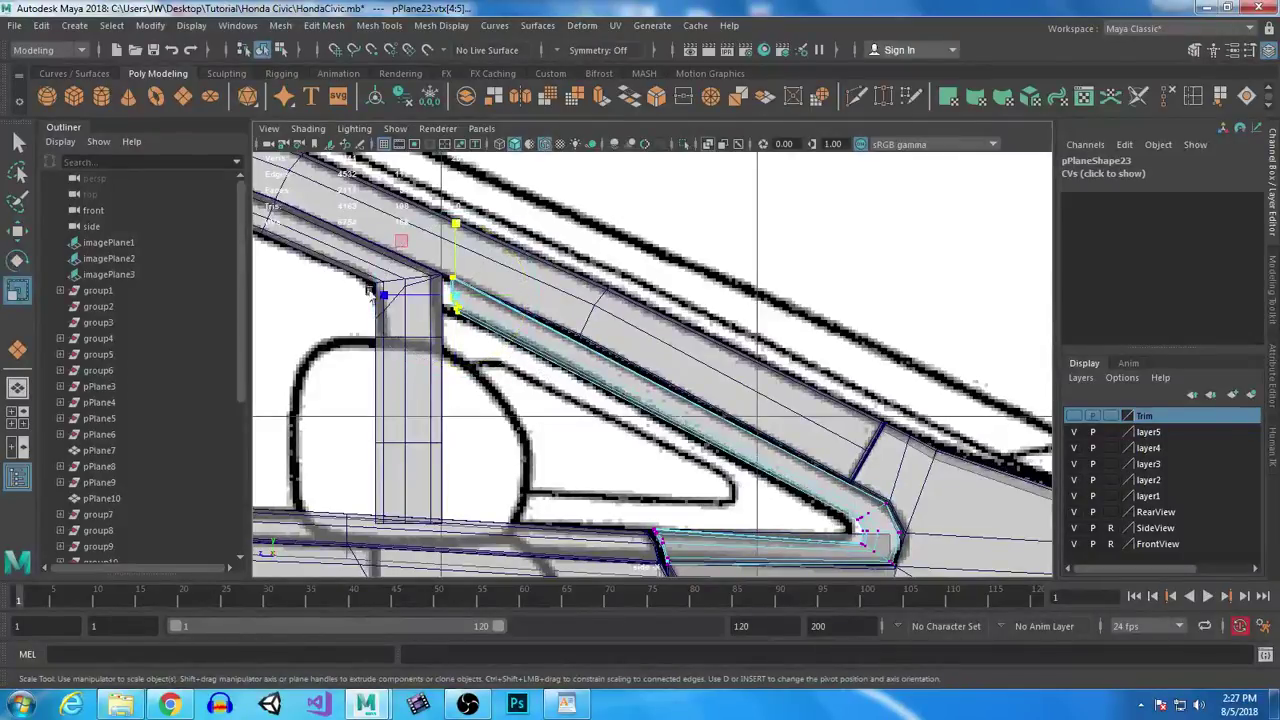
{"action": "left_click", "coordinate": [381, 295], "text": "shift"}
{"action": "key", "text": "w"}
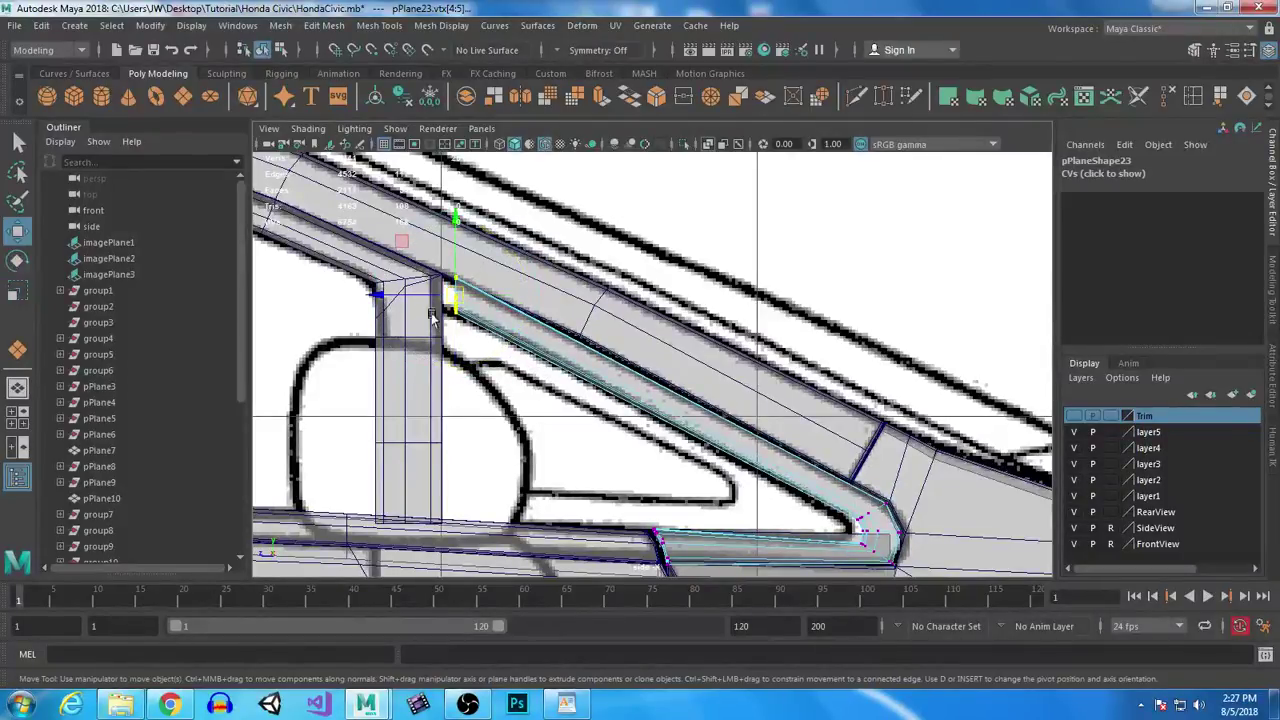
{"action": "left_click_drag", "start_coordinate": [455, 305], "coordinate": [447, 310]}
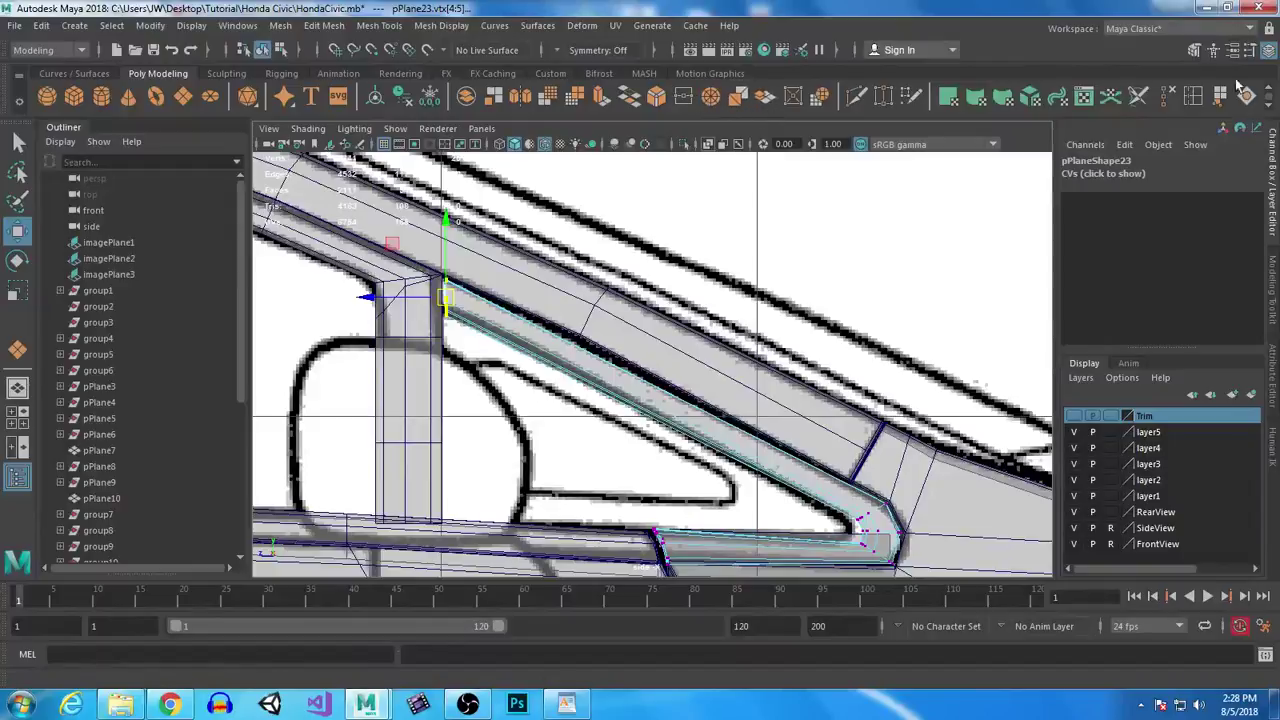
Step: Insert two edge loops across the sloped part of the triangular window trim, one near its upper third and one near the front corner
{"action": "key", "text": "g"}
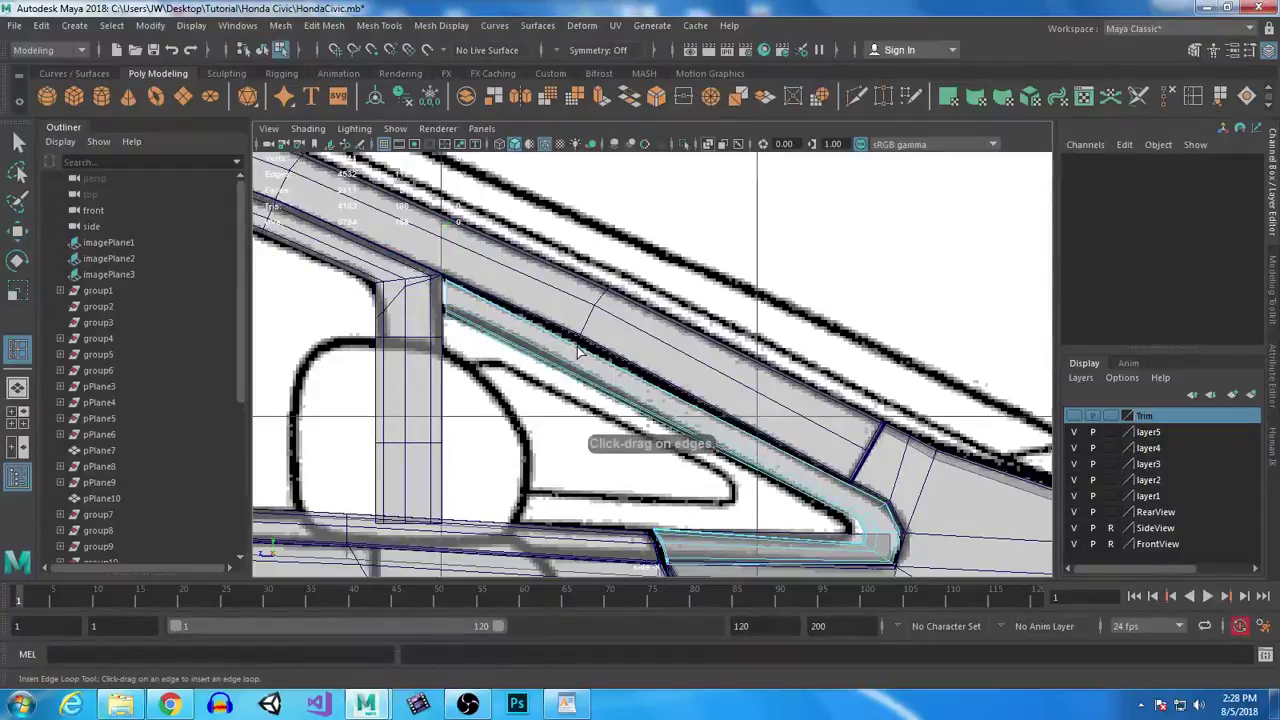
{"action": "left_click_drag", "start_coordinate": [577, 349], "coordinate": [574, 343]}
{"action": "left_click", "coordinate": [575, 347]}
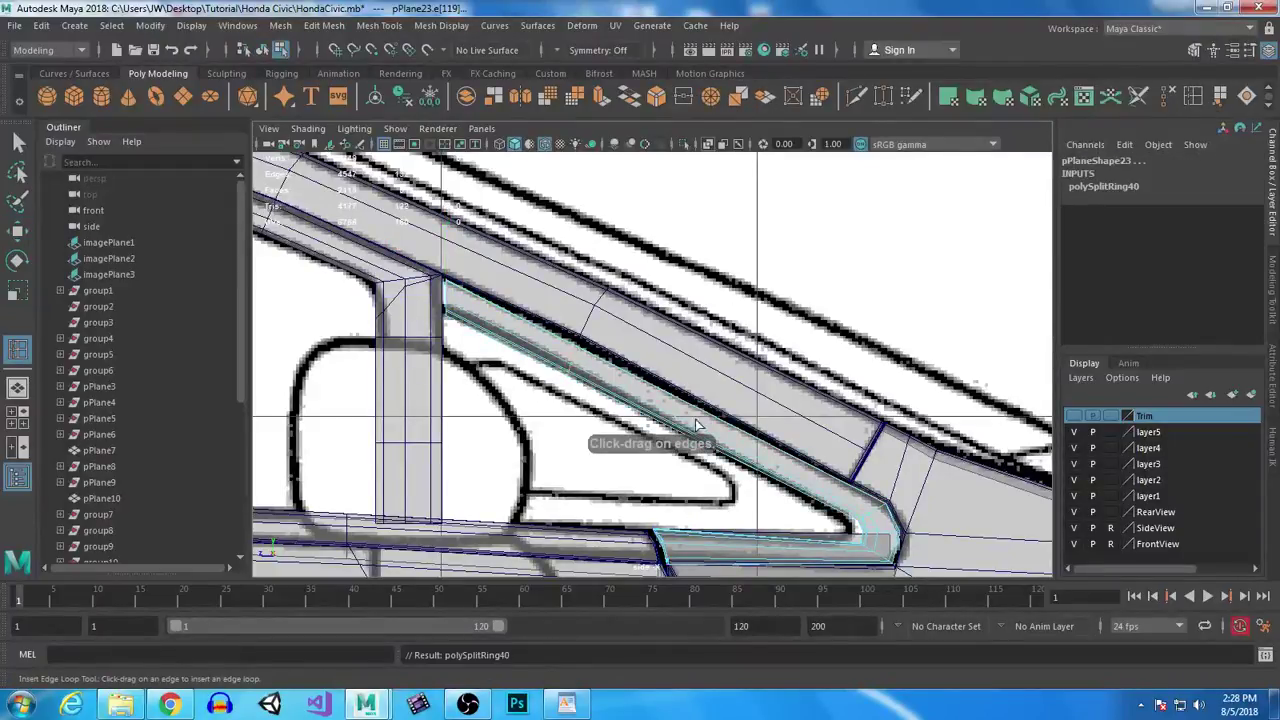
{"action": "left_click", "coordinate": [850, 488]}
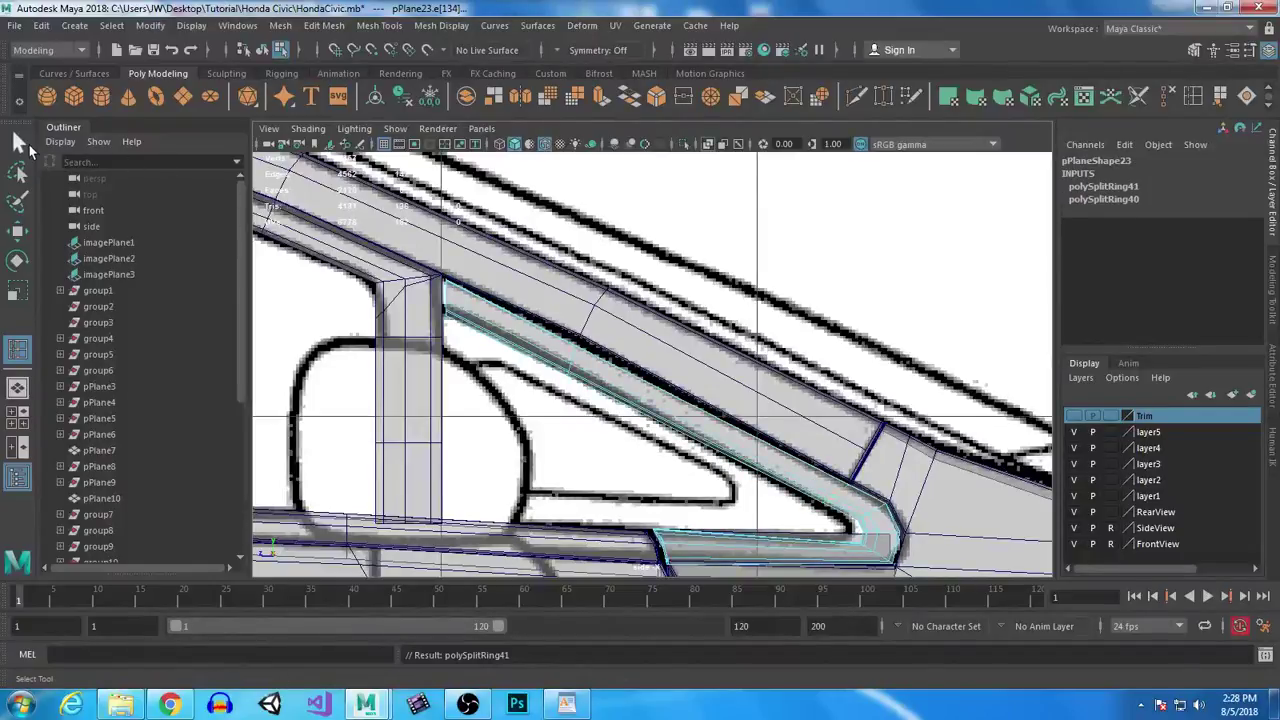
Step: Select the vertices of the new upper edge loop and nudge them sideways toward the windshield pillar in the perspective view
{"action": "left_click", "coordinate": [20, 141]}
{"action": "right_click_drag", "start_coordinate": [580, 262], "coordinate": [512, 264]}
{"action": "left_click_drag", "start_coordinate": [548, 350], "coordinate": [614, 423]}
{"action": "key", "text": "w"}
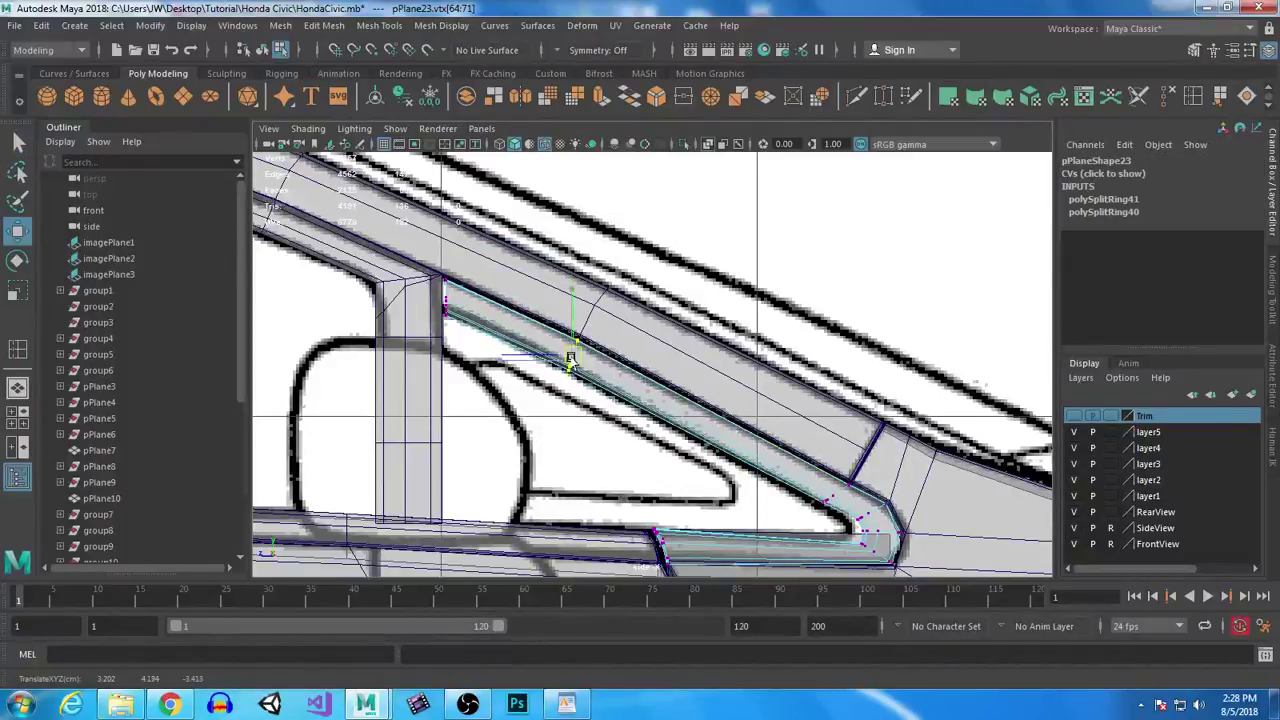
{"action": "key", "text": "space"}
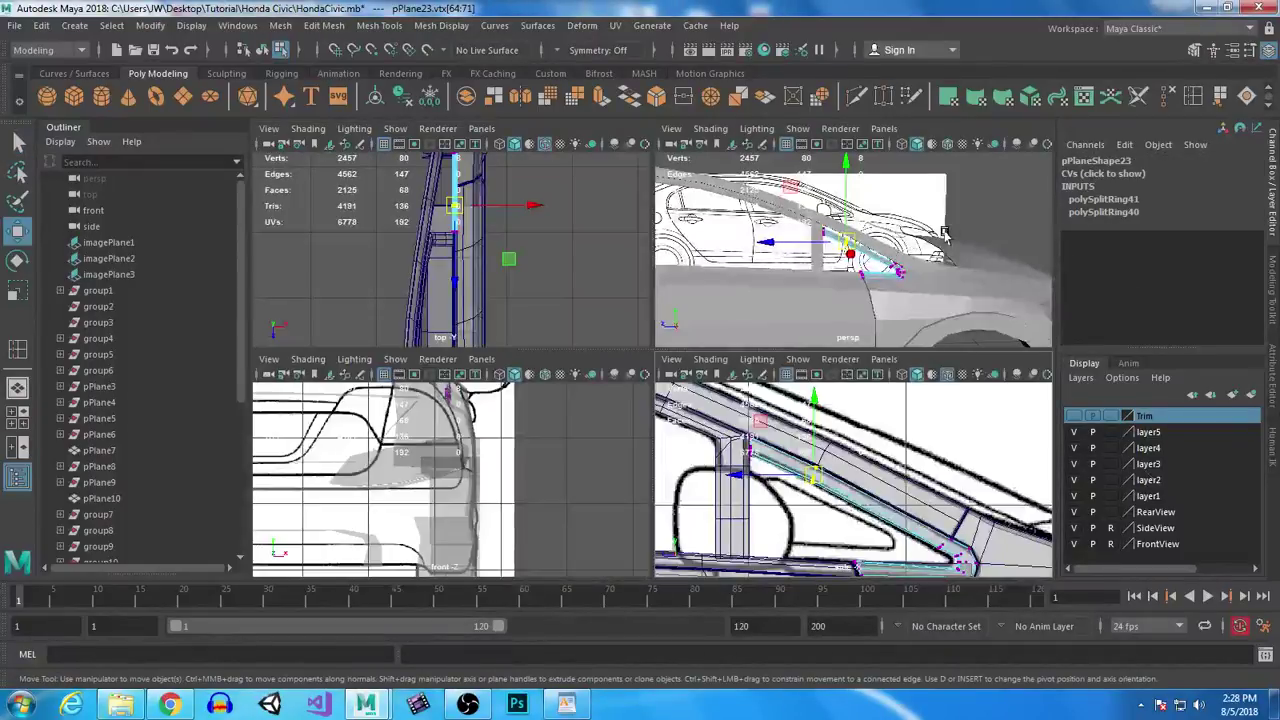
{"action": "key", "text": "space"}
{"action": "left_click_drag", "start_coordinate": [922, 238], "coordinate": [698, 257], "text": "alt"}
{"action": "left_click_drag", "start_coordinate": [790, 371], "coordinate": [794, 370]}
Step: Select the trim's front corner vertices and shift them across the car's width to sit against the body
{"action": "left_click_drag", "start_coordinate": [842, 334], "coordinate": [763, 318]}
{"action": "left_click_drag", "start_coordinate": [773, 368], "coordinate": [834, 297]}
{"action": "left_click_drag", "start_coordinate": [881, 354], "coordinate": [822, 343]}
{"action": "left_click_drag", "start_coordinate": [842, 385], "coordinate": [769, 388], "text": "alt"}
{"action": "left_click_drag", "start_coordinate": [785, 331], "coordinate": [766, 486]}
{"action": "left_click_drag", "start_coordinate": [468, 420], "coordinate": [470, 420]}
{"action": "left_click_drag", "start_coordinate": [537, 503], "coordinate": [636, 500], "text": "alt"}
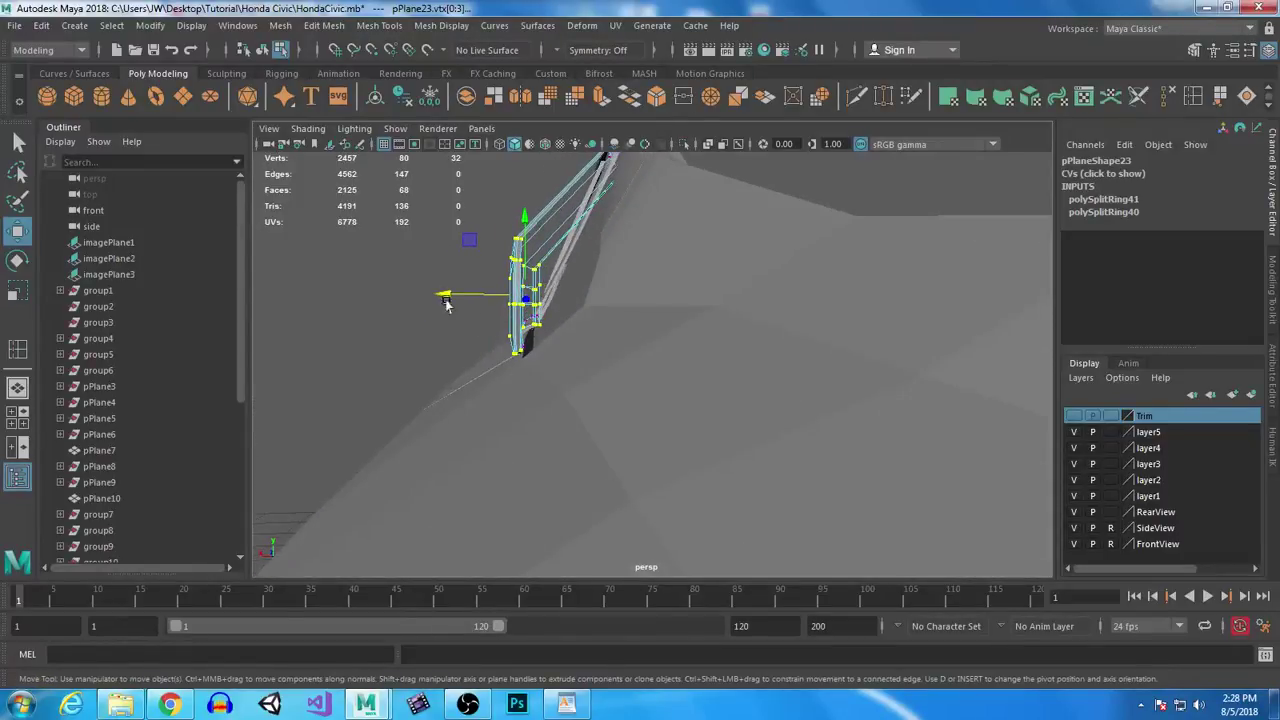
{"action": "left_click_drag", "start_coordinate": [443, 295], "coordinate": [862, 412]}
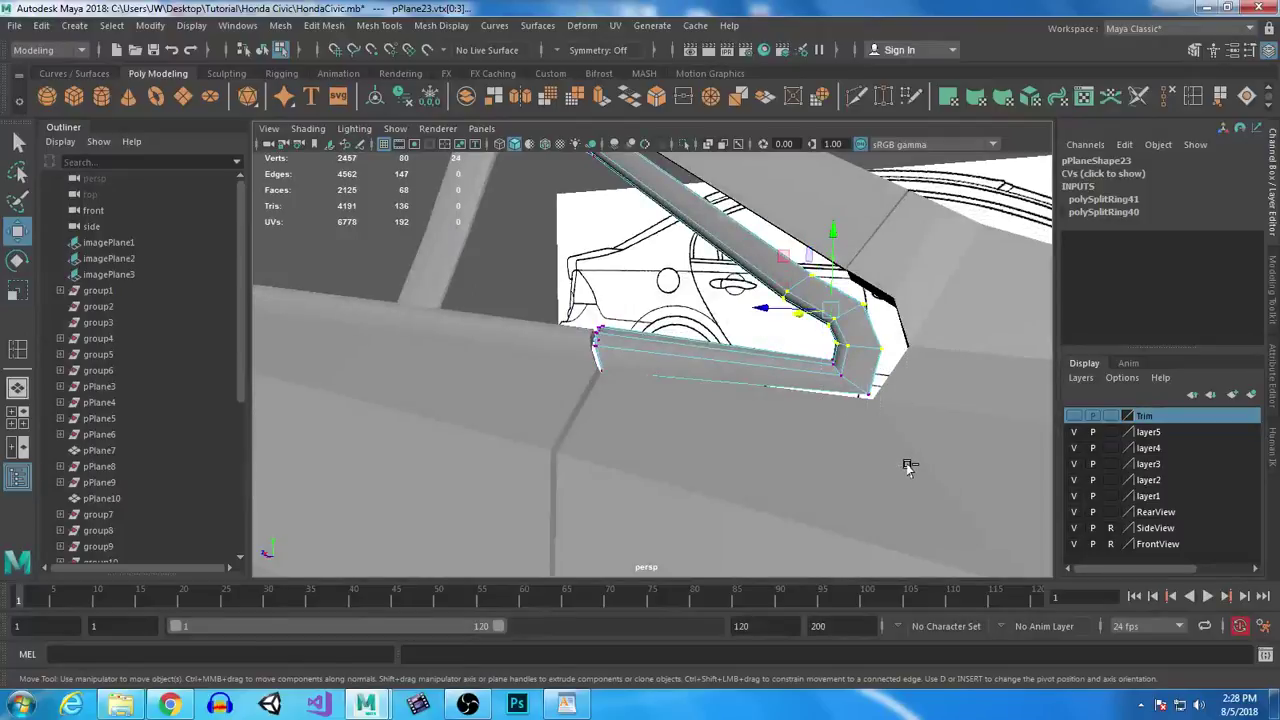
Step: Narrow the selection to the corner's upper vertex rows and shift them sideways in line with the windshield pillar
{"action": "left_click_drag", "start_coordinate": [790, 313], "coordinate": [720, 371], "text": "alt"}
{"action": "left_click_drag", "start_coordinate": [514, 282], "coordinate": [556, 302]}
{"action": "left_click_drag", "start_coordinate": [640, 399], "coordinate": [808, 386], "text": "alt"}
{"action": "left_click_drag", "start_coordinate": [977, 317], "coordinate": [645, 377], "text": "alt"}
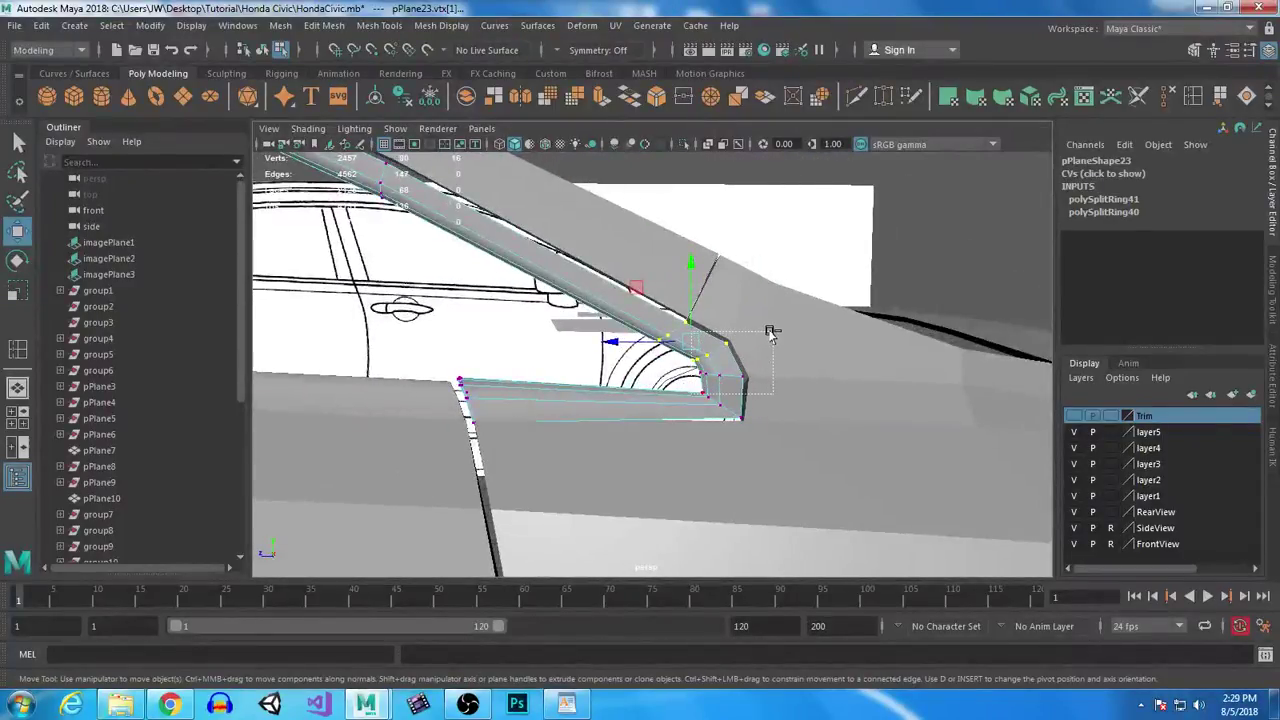
Step: Move the sloped part's vertex rows and the divider-end vertices sideways so the trim follows the windshield pillar
{"action": "left_click_drag", "start_coordinate": [794, 374], "coordinate": [601, 360], "text": "alt"}
{"action": "left_click_drag", "start_coordinate": [505, 327], "coordinate": [650, 481]}
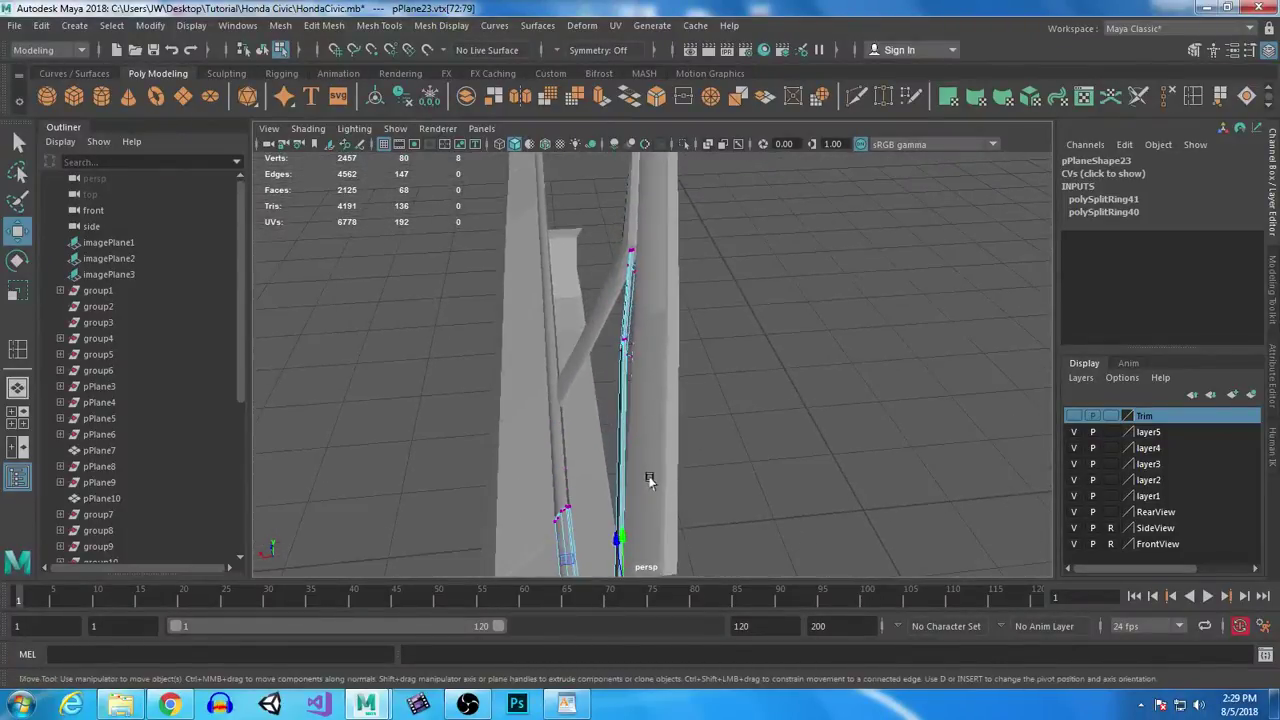
{"action": "left_click_drag", "start_coordinate": [597, 323], "coordinate": [590, 399]}
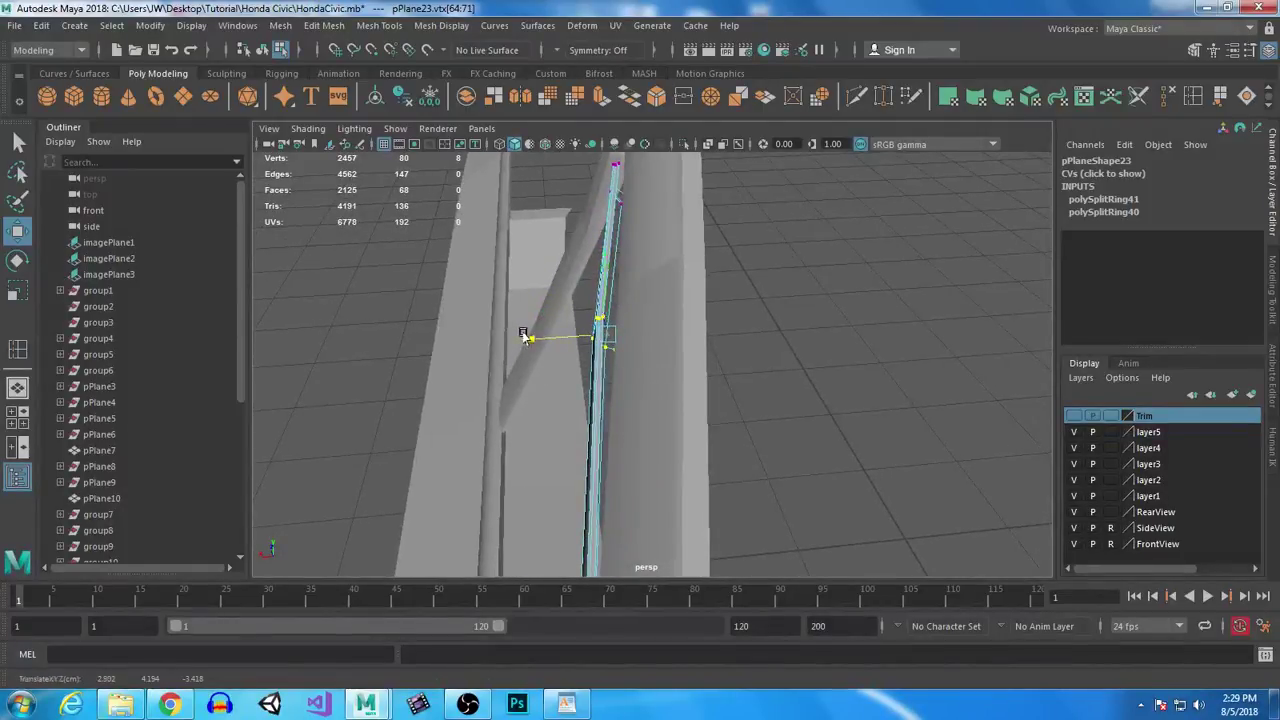
{"action": "left_click_drag", "start_coordinate": [521, 335], "coordinate": [538, 335]}
{"action": "left_click_drag", "start_coordinate": [564, 286], "coordinate": [709, 366], "text": "alt"}
{"action": "left_click_drag", "start_coordinate": [554, 305], "coordinate": [557, 307]}
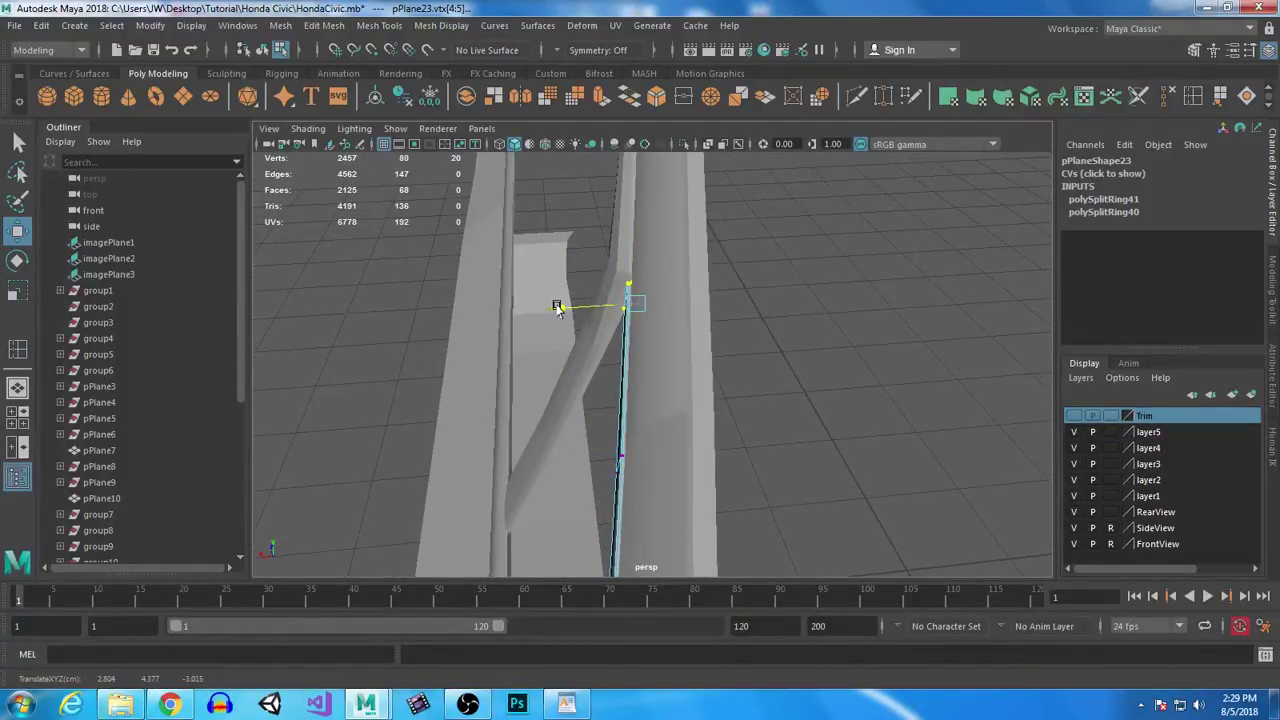
Step: Return the trim to object mode and examine its fit along the pillar, divider and front corner from several angles
{"action": "left_click_drag", "start_coordinate": [699, 458], "coordinate": [734, 434], "text": "alt"}
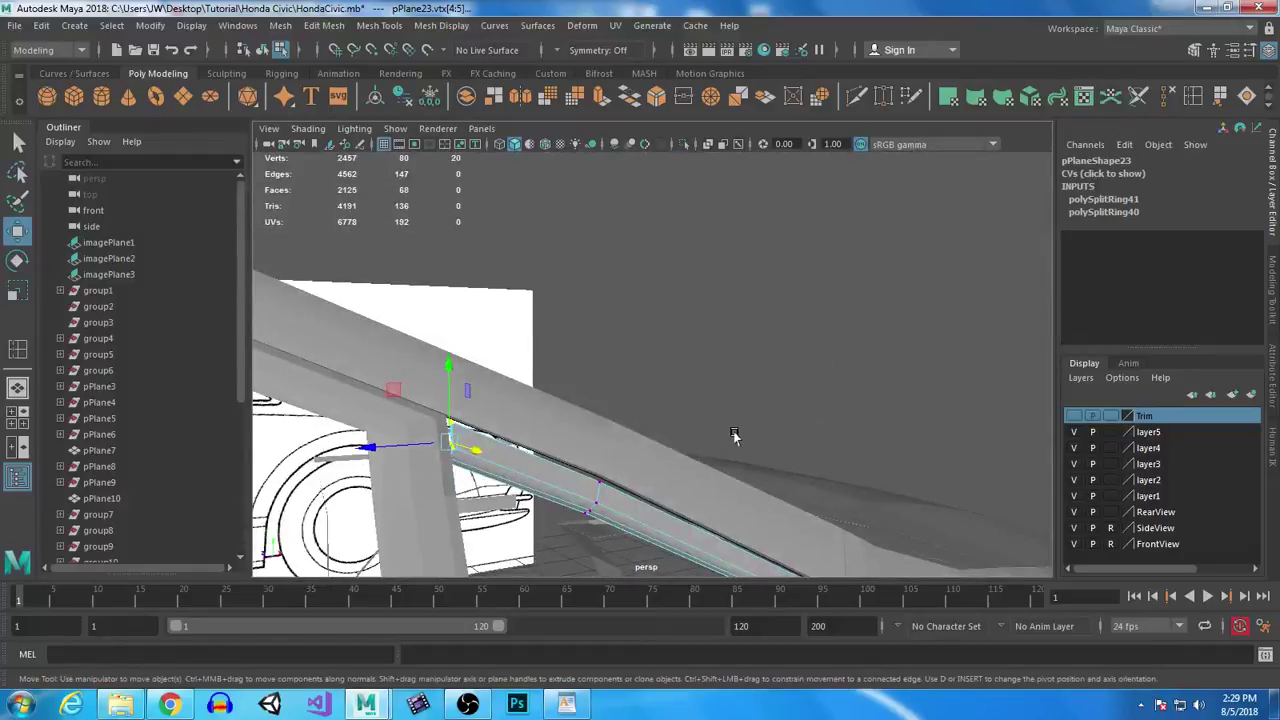
{"action": "middle_click_drag", "start_coordinate": [734, 434], "coordinate": [717, 300], "text": "alt"}
{"action": "right_click_drag", "start_coordinate": [657, 243], "coordinate": [658, 305]}
{"action": "left_click", "coordinate": [735, 219]}
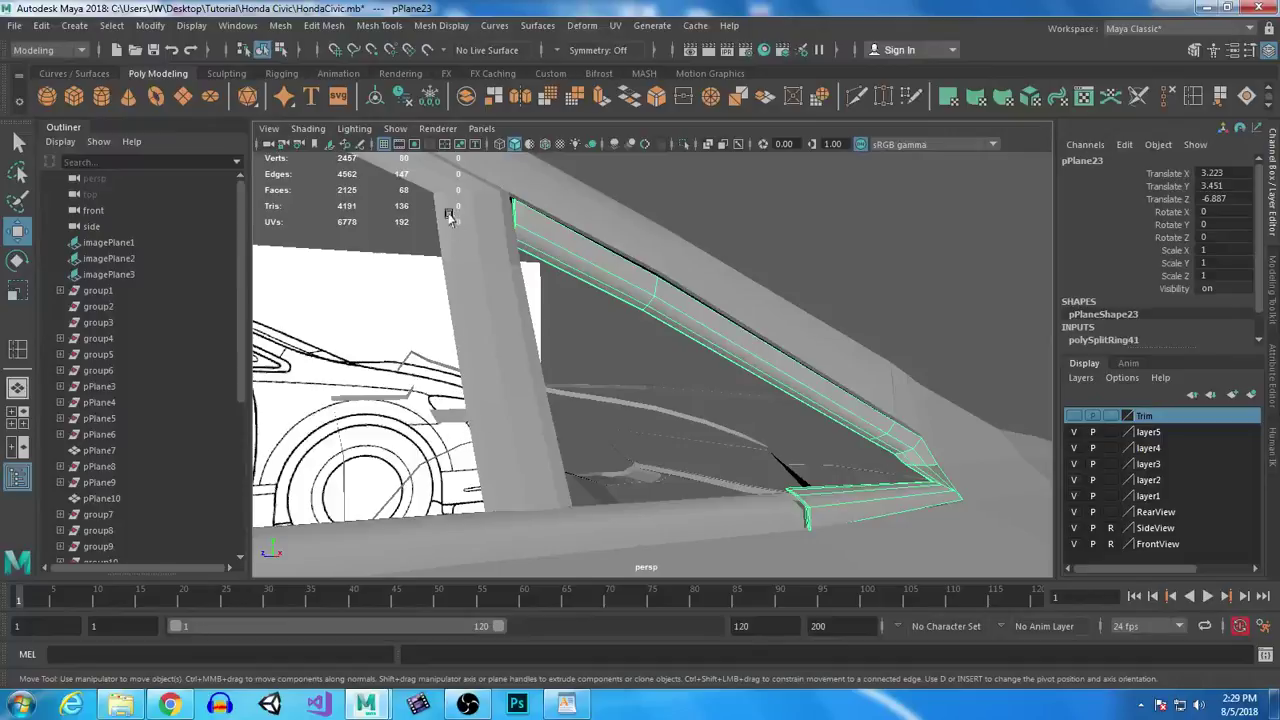
{"action": "left_click_drag", "start_coordinate": [745, 457], "coordinate": [628, 416], "text": "alt"}
{"action": "right_click_drag", "start_coordinate": [643, 330], "coordinate": [709, 411], "text": "alt"}
{"action": "left_click_drag", "start_coordinate": [709, 411], "coordinate": [587, 409], "text": "alt"}
{"action": "left_click_drag", "start_coordinate": [597, 321], "coordinate": [678, 459], "text": "alt"}
{"action": "left_click_drag", "start_coordinate": [594, 341], "coordinate": [669, 403], "text": "alt"}
Step: Select the edge loop along the outer border of the triangular window trim
{"action": "right_click", "coordinate": [583, 424]}
{"action": "right_click_drag", "start_coordinate": [583, 424], "coordinate": [583, 349]}
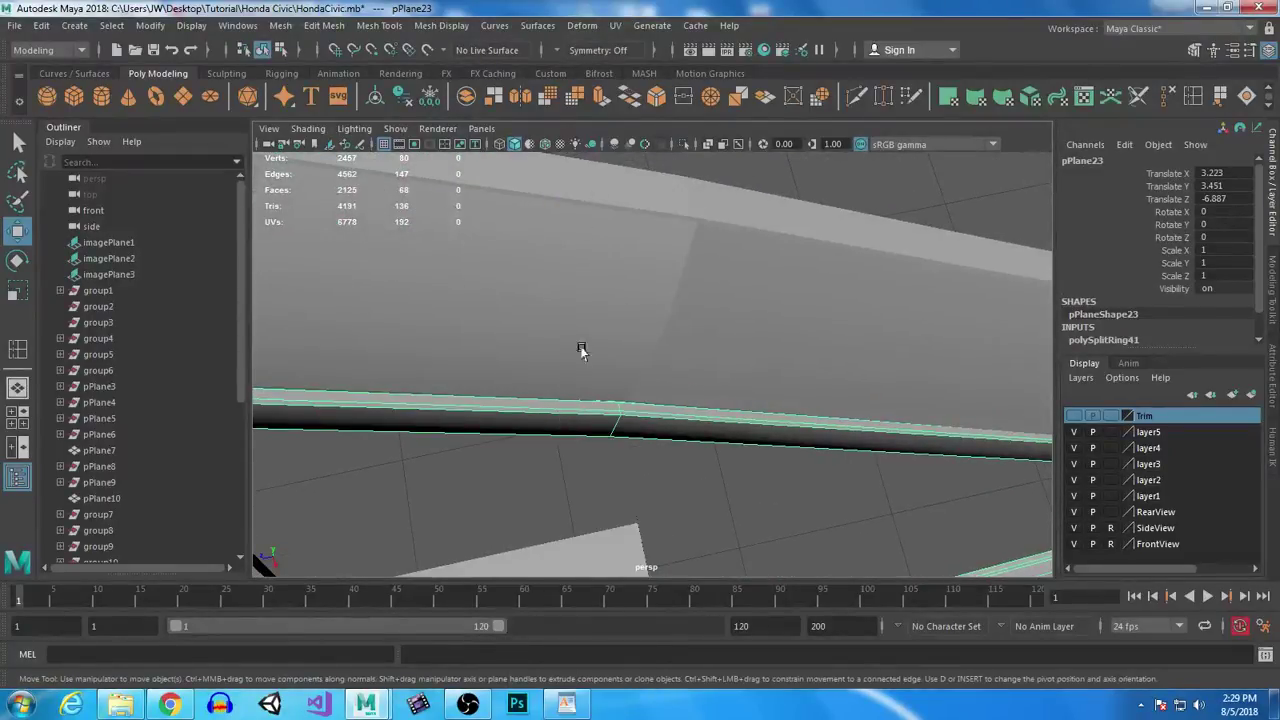
{"action": "left_click_drag", "start_coordinate": [798, 432], "coordinate": [703, 322], "text": "alt"}
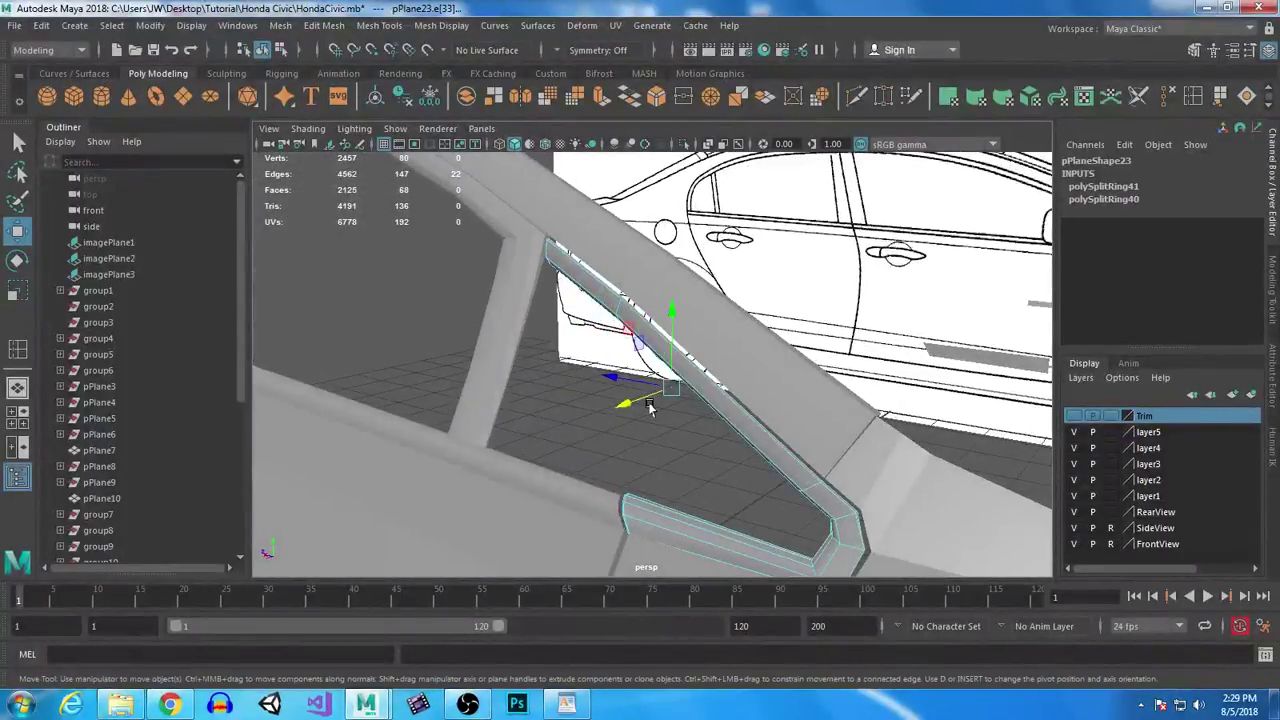
Step: Try to stretch the trim's outer border edges vertically and shift them toward the hood in the perspective view
{"action": "key", "text": "r"}
{"action": "left_click_drag", "start_coordinate": [671, 313], "coordinate": [671, 310]}
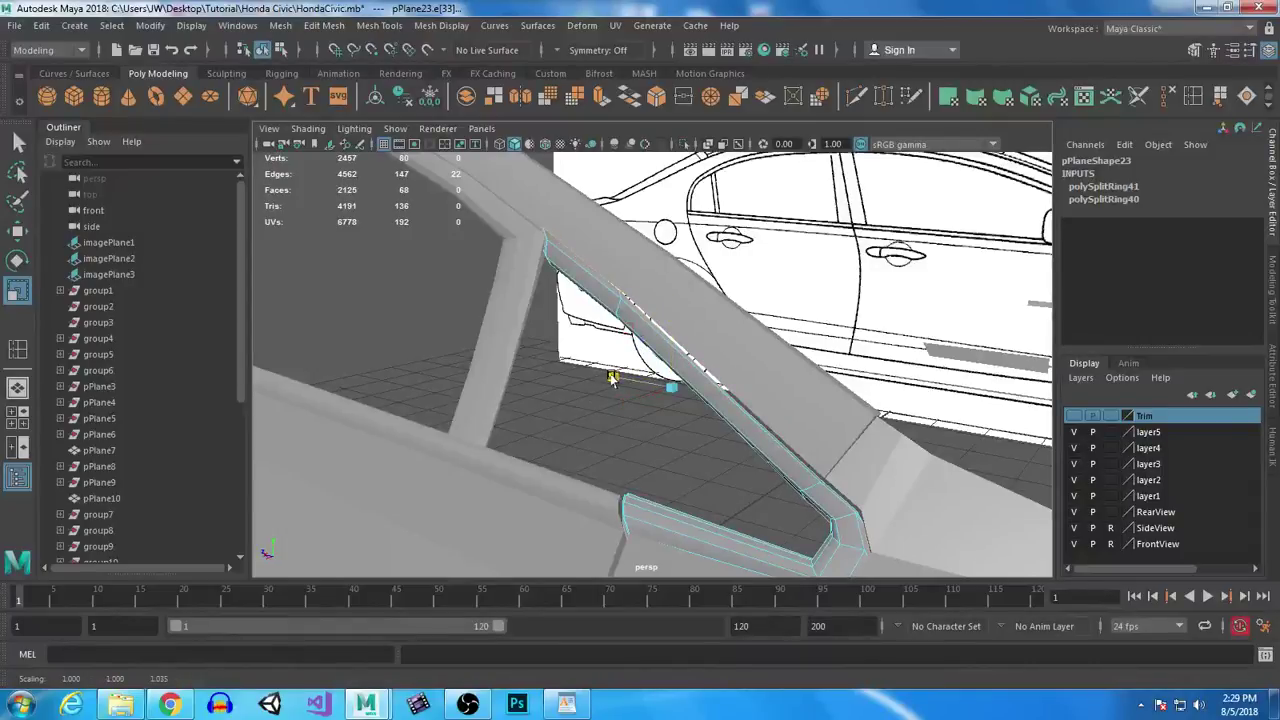
{"action": "key", "text": "w"}
{"action": "left_click_drag", "start_coordinate": [620, 380], "coordinate": [628, 385]}
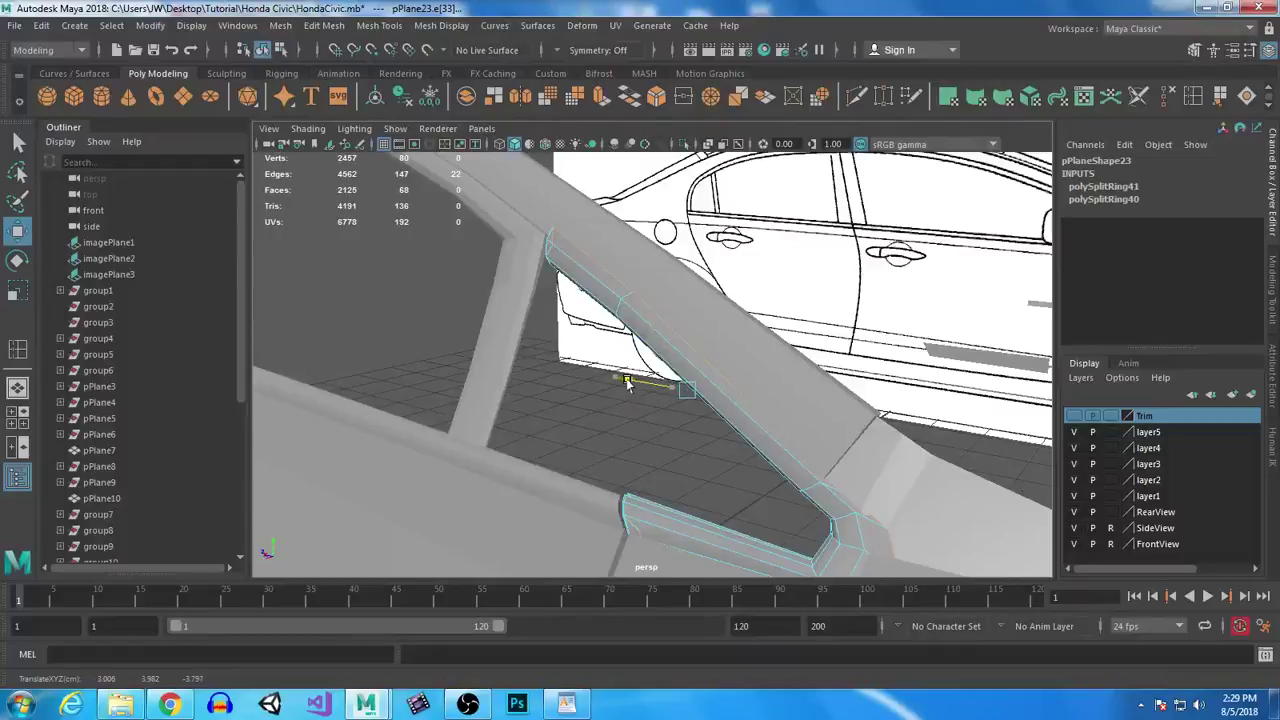
{"action": "key", "text": "ctrl+z"}
{"action": "key", "text": "ctrl+z"}
{"action": "key", "text": "ctrl+z"}
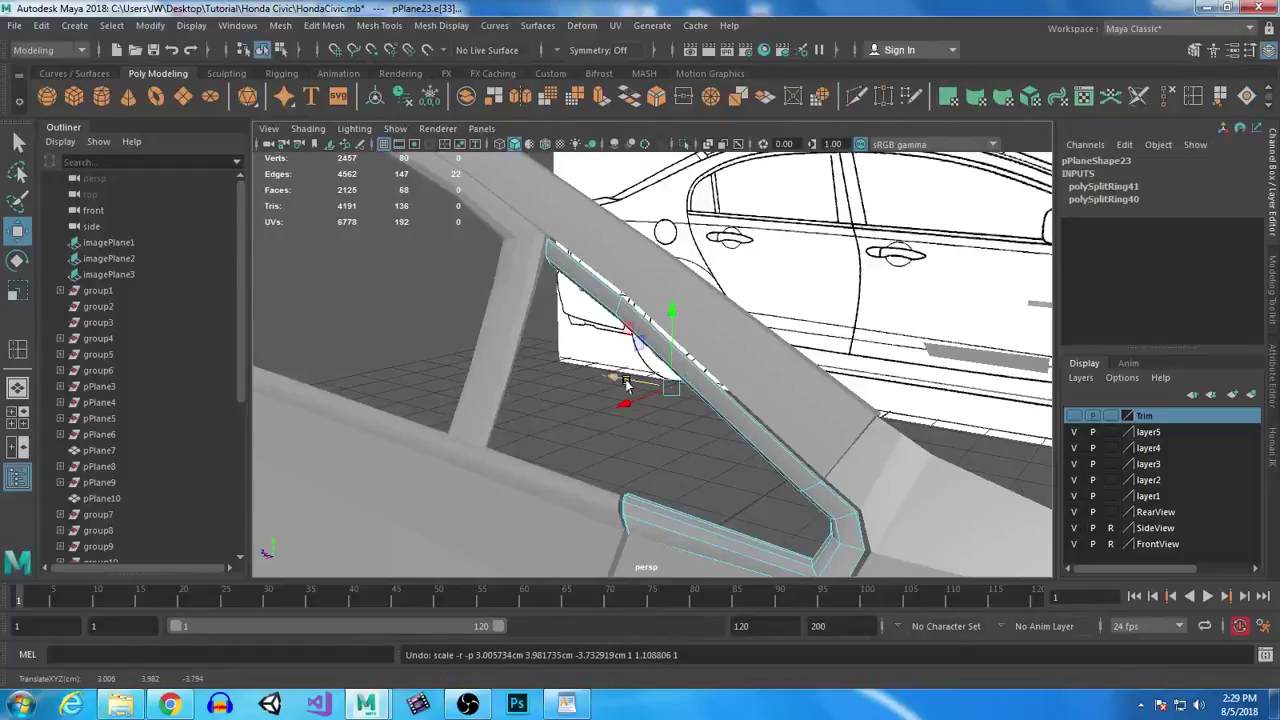
Step: Scale the trim's outer border edges up vertically in the side view so they extend under the pillar and body
{"action": "left_click_drag", "start_coordinate": [563, 358], "coordinate": [596, 306], "text": "alt"}
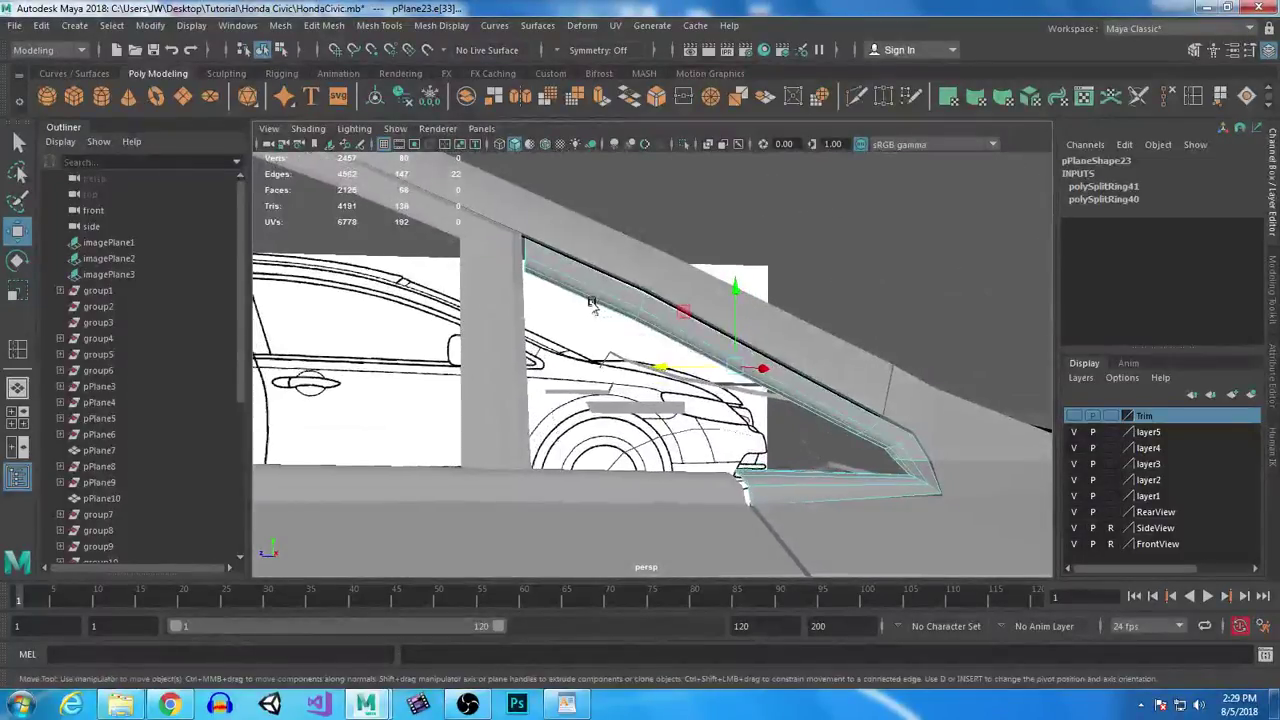
{"action": "key", "text": "space"}
{"action": "key", "text": "space"}
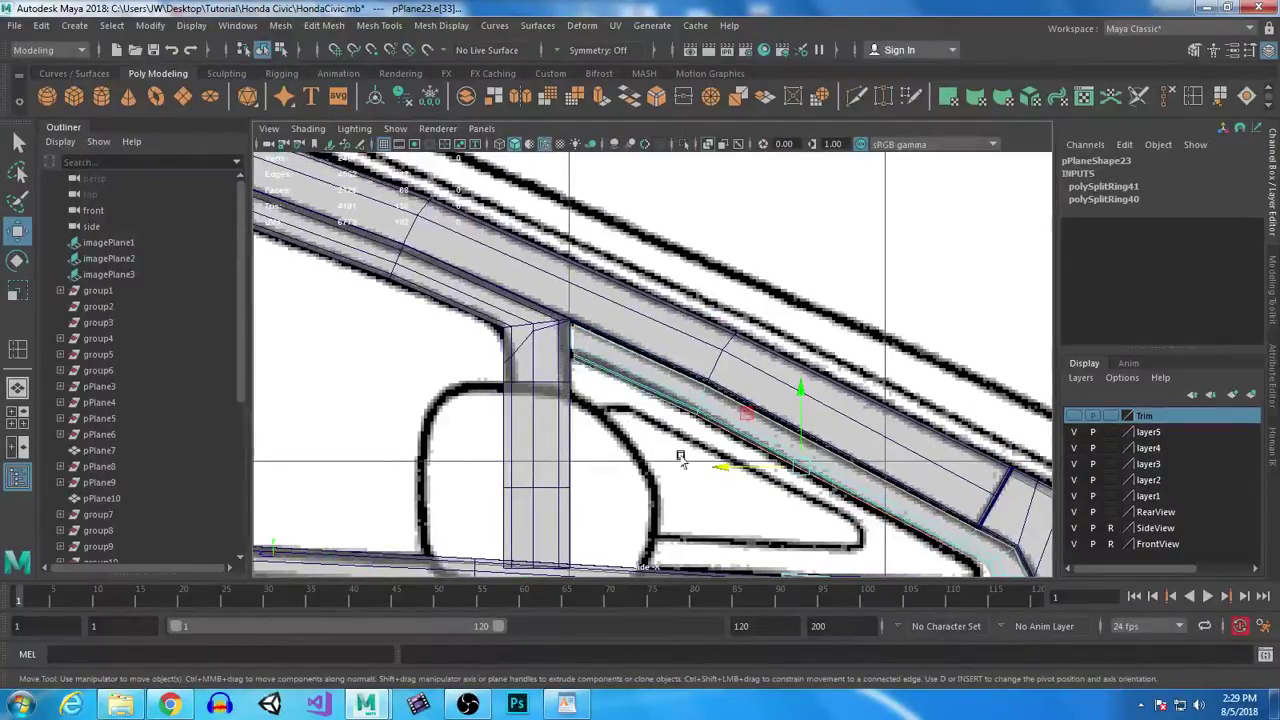
{"action": "middle_click_drag", "start_coordinate": [681, 458], "coordinate": [557, 363], "text": "alt"}
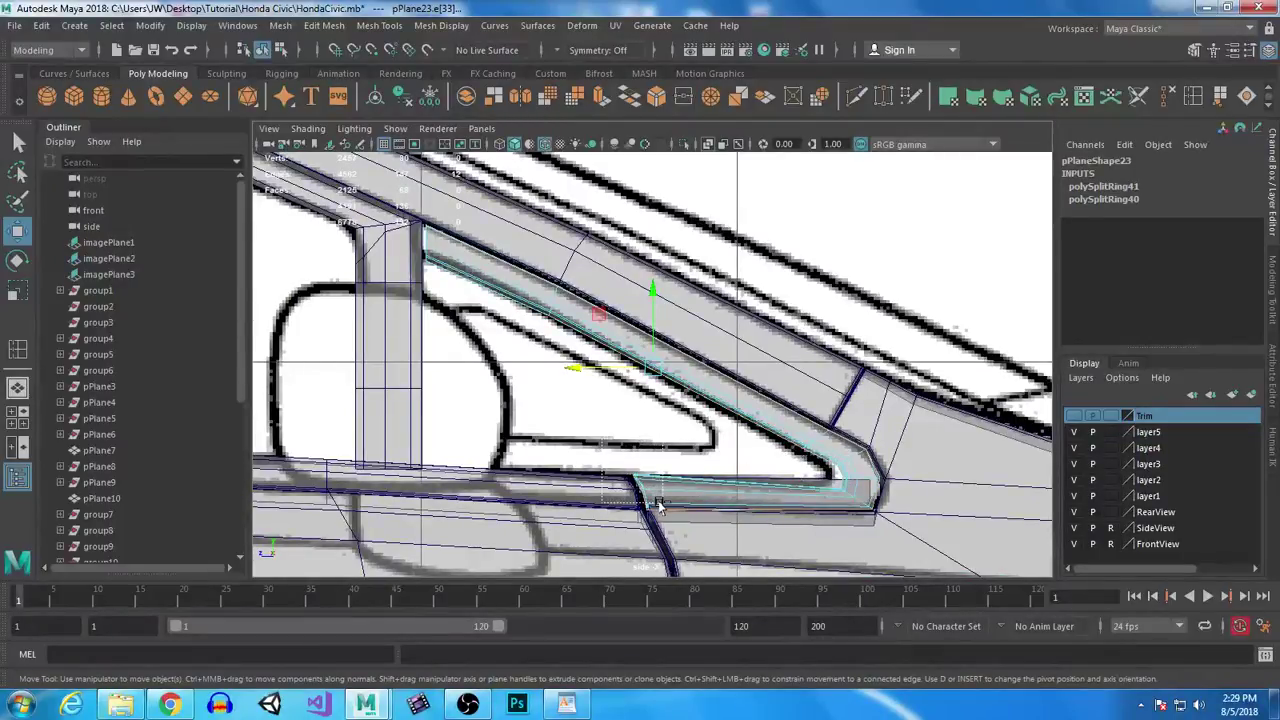
{"action": "key", "text": "r"}
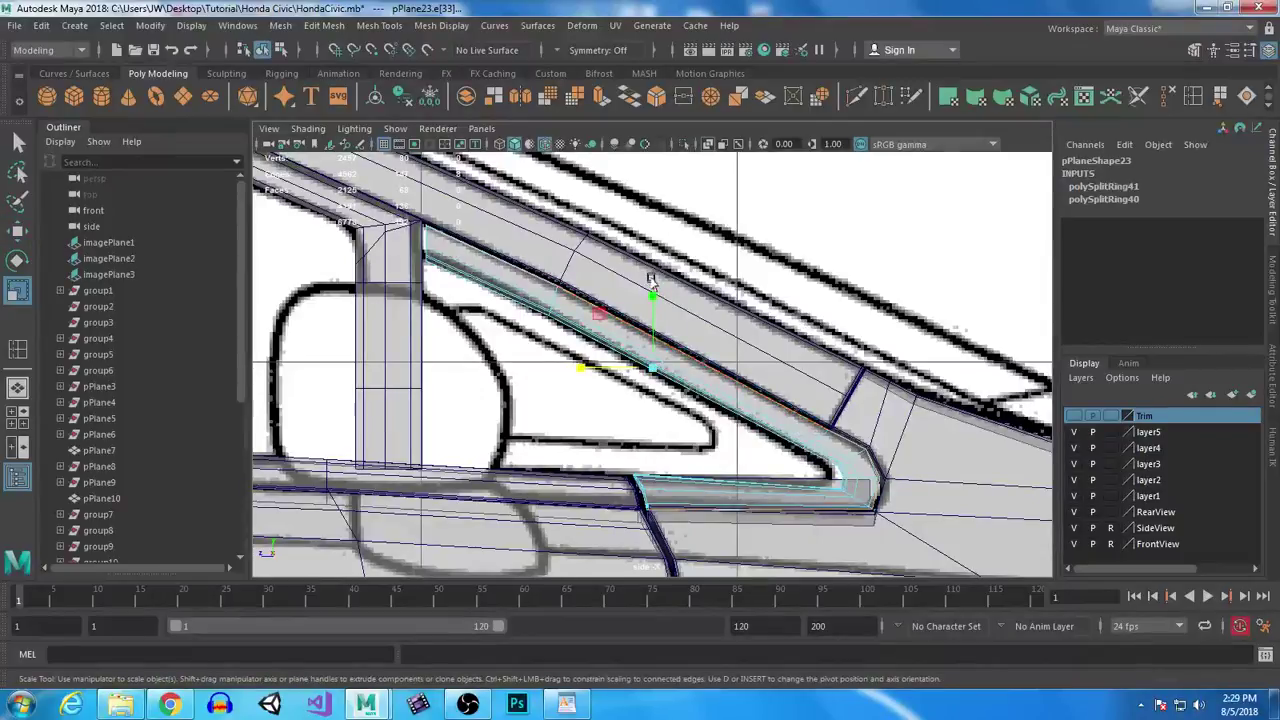
{"action": "left_click_drag", "start_coordinate": [650, 293], "coordinate": [650, 283]}
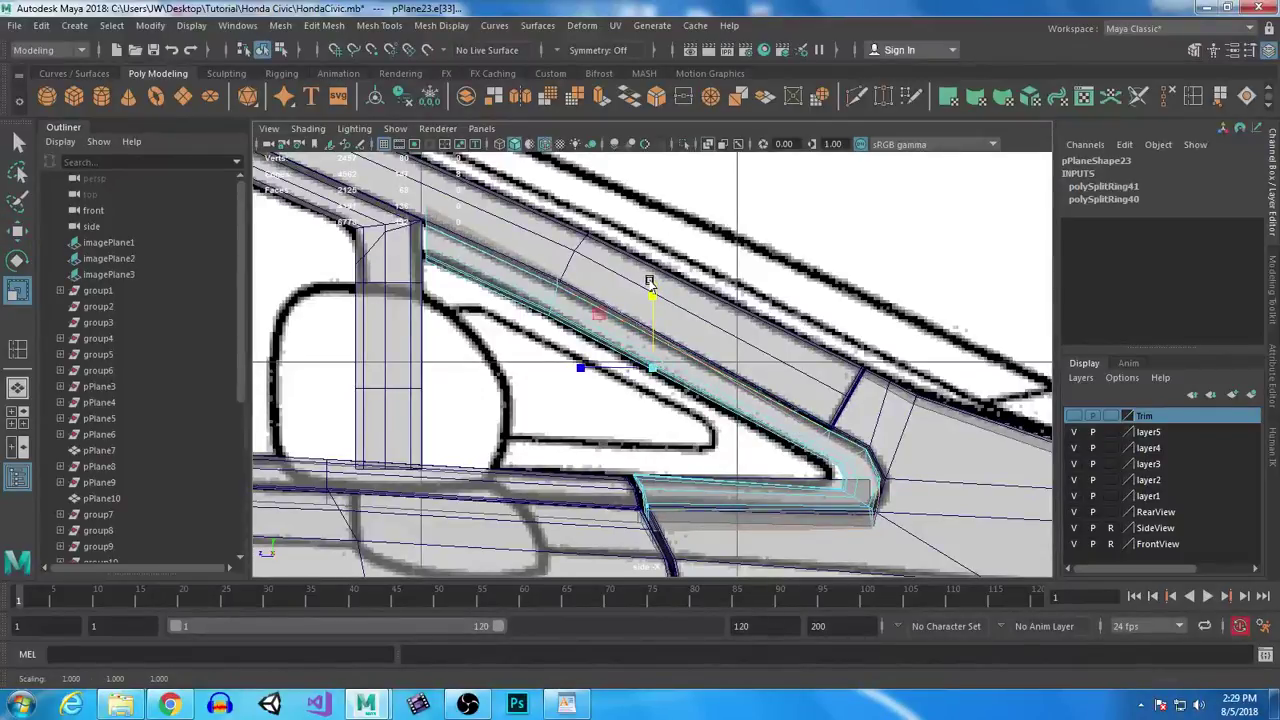
Step: Shift the scaled outer border edges forward and slightly up so they tuck behind the windshield pillar and front corner
{"action": "key", "text": "w"}
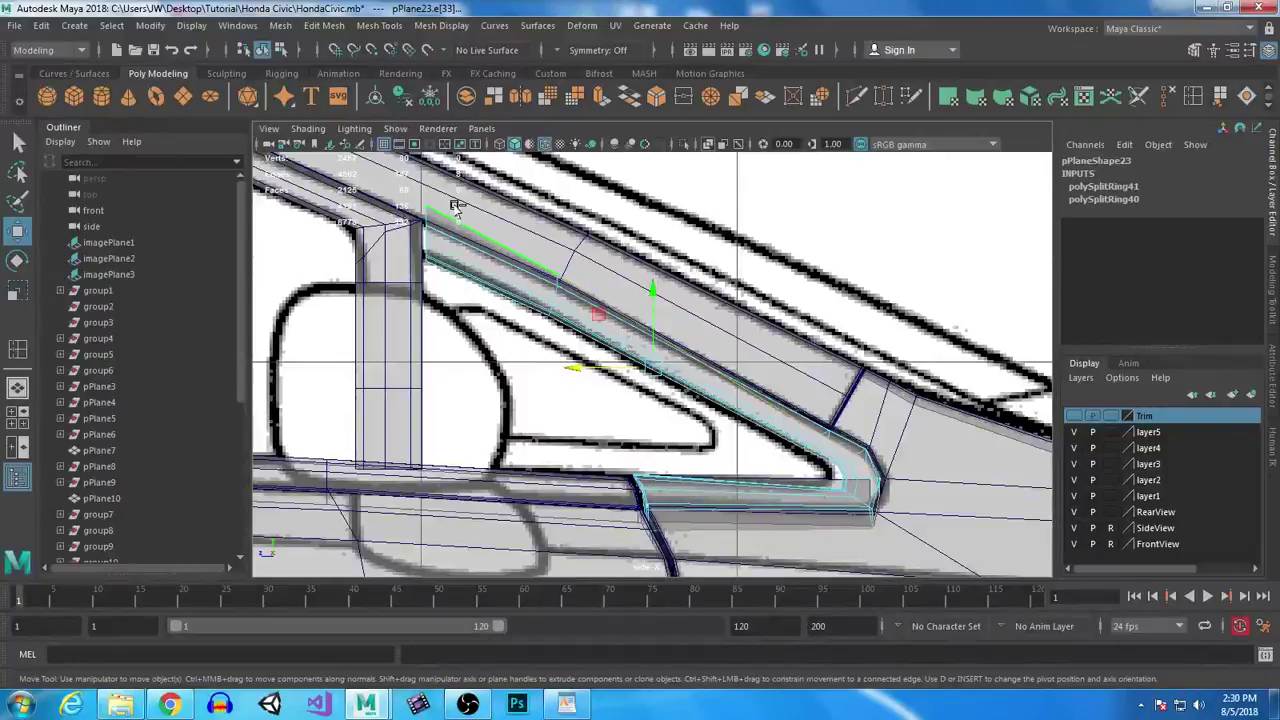
{"action": "mouse_move", "coordinate": [580, 384]}
{"action": "left_mouse_down"}
{"action": "mouse_move", "coordinate": [580, 364]}
{"action": "mouse_move", "coordinate": [590, 368]}
{"action": "left_mouse_up"}
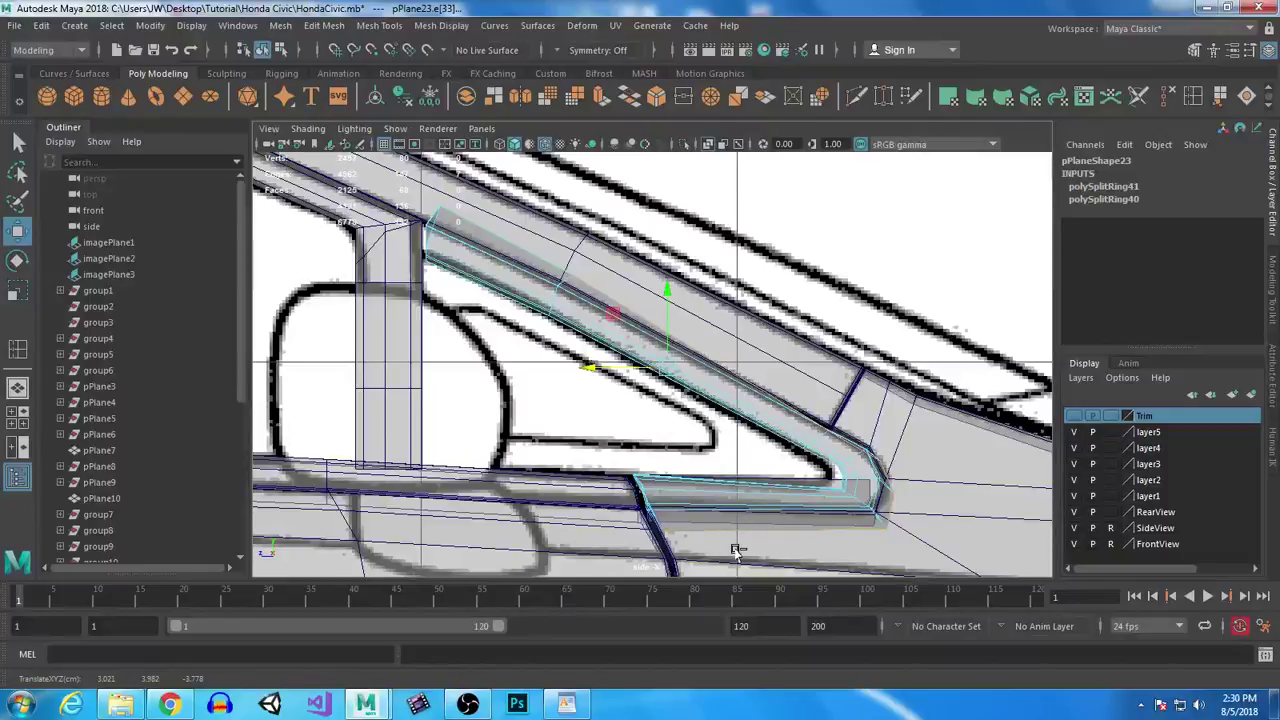
{"action": "left_click_drag", "start_coordinate": [590, 372], "coordinate": [593, 374]}
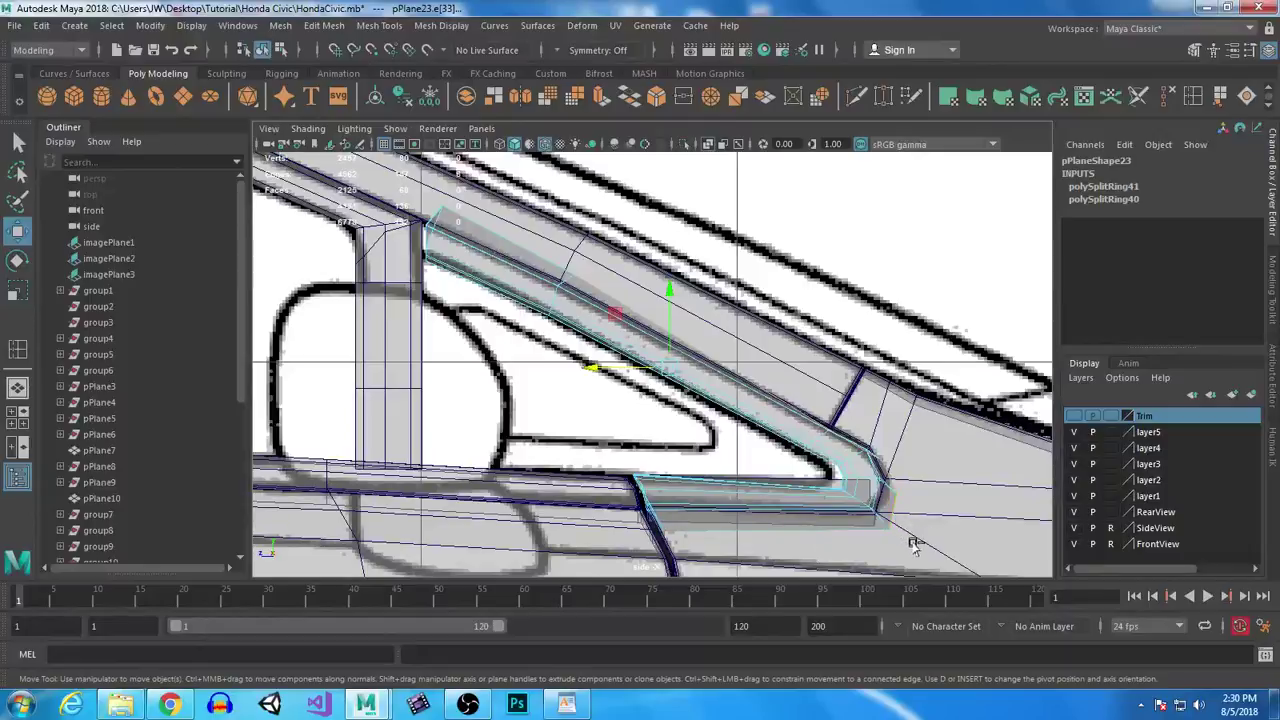
{"action": "mouse_move", "coordinate": [680, 372]}
{"action": "left_mouse_down"}
{"action": "mouse_move", "coordinate": [666, 349]}
{"action": "mouse_move", "coordinate": [673, 358]}
{"action": "left_mouse_up"}
{"action": "key", "text": "ctrl+z"}
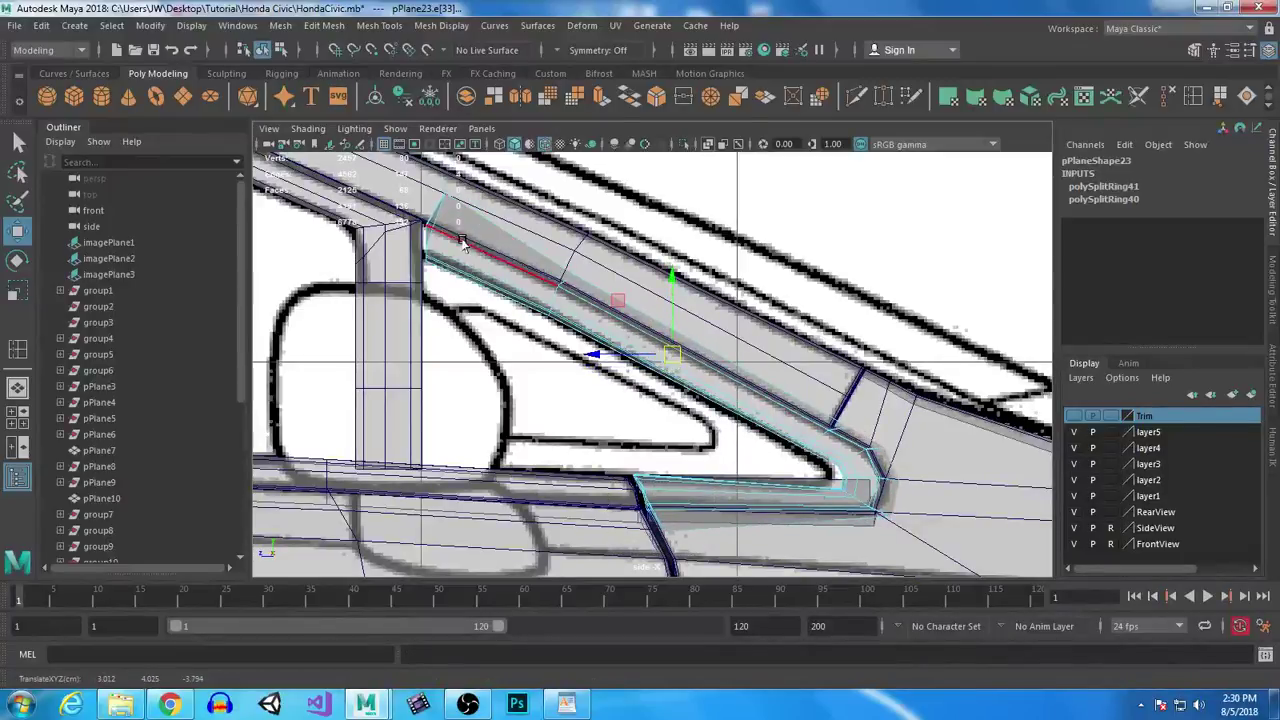
Step: Check the trim's upper end vertices beside the divider in perspective and return to object mode with nothing selected
{"action": "right_click_drag", "start_coordinate": [457, 257], "coordinate": [422, 183]}
{"action": "left_click", "coordinate": [428, 207]}
{"action": "key", "text": "space"}
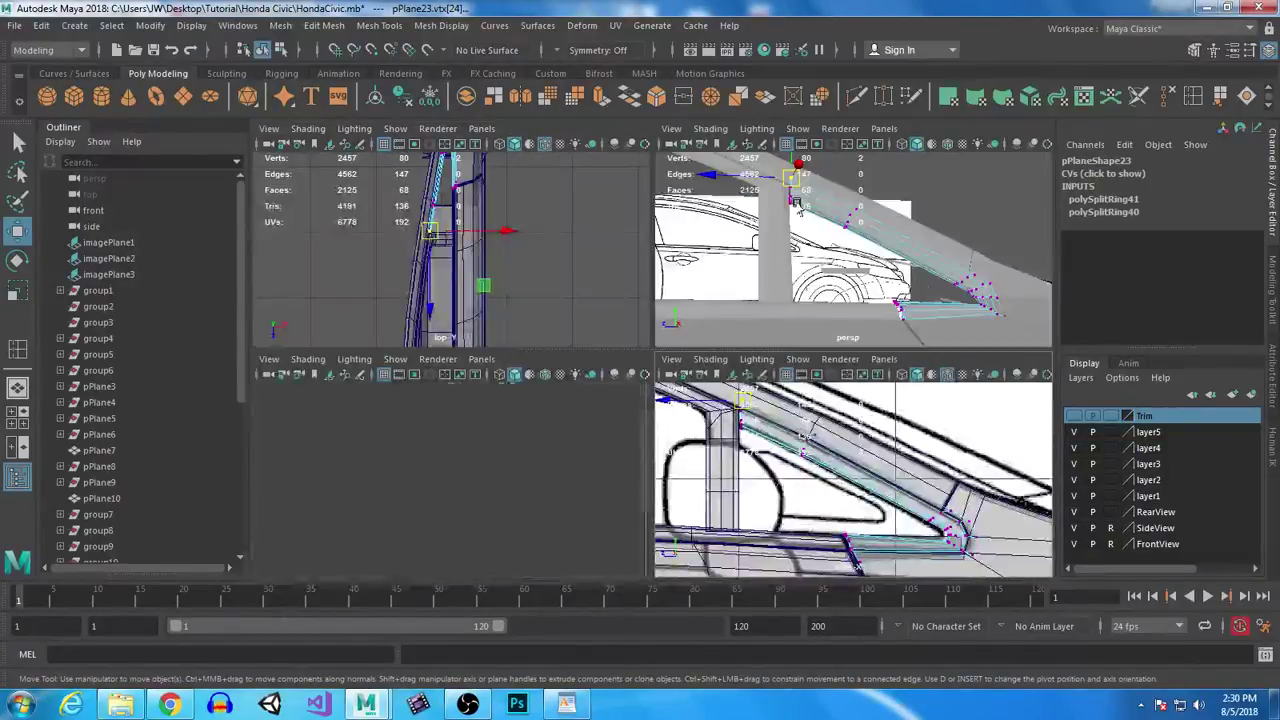
{"action": "key", "text": "space"}
{"action": "left_click_drag", "start_coordinate": [827, 402], "coordinate": [641, 356], "text": "alt"}
{"action": "right_click_drag", "start_coordinate": [643, 243], "coordinate": [606, 300]}
{"action": "left_click", "coordinate": [694, 209]}
{"action": "left_click_drag", "start_coordinate": [636, 382], "coordinate": [593, 440], "text": "alt"}
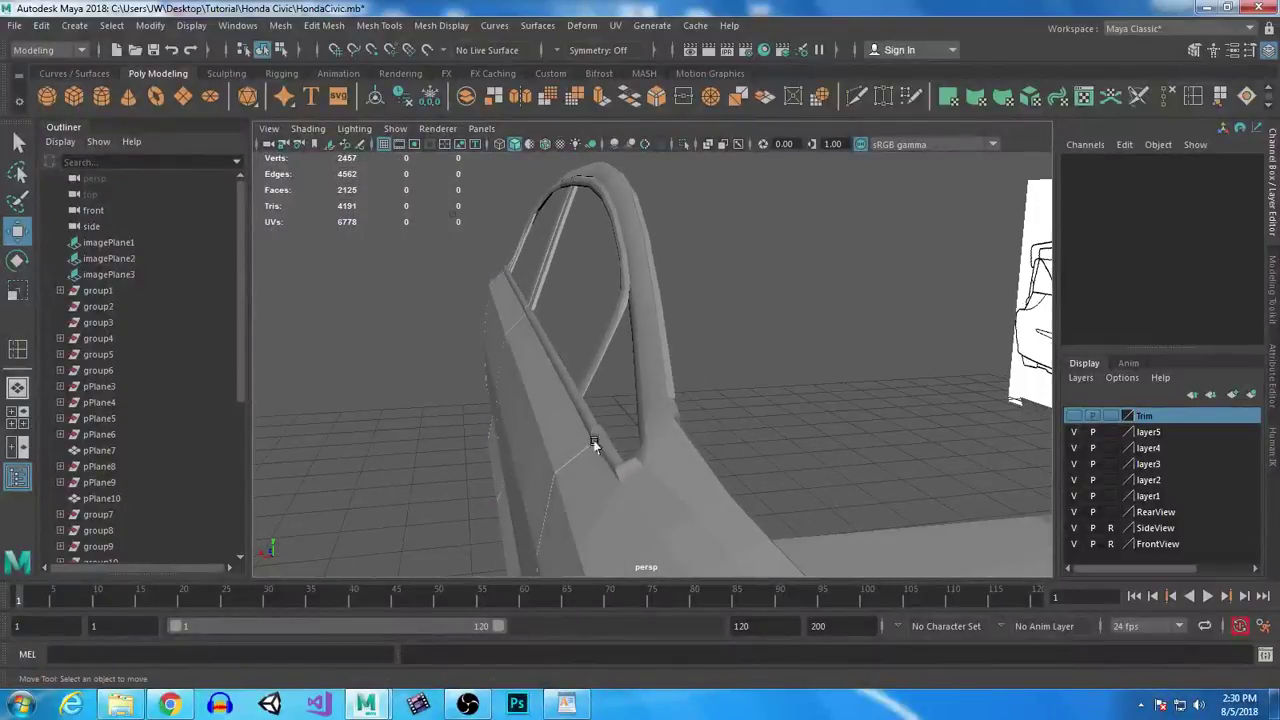
Step: Preview the triangular window trim and adjoining body panels smoothed and examine the front window corner
{"action": "left_click", "coordinate": [614, 466]}
{"action": "left_click", "coordinate": [707, 348]}
{"action": "left_click_drag", "start_coordinate": [707, 348], "coordinate": [866, 457], "text": "alt"}
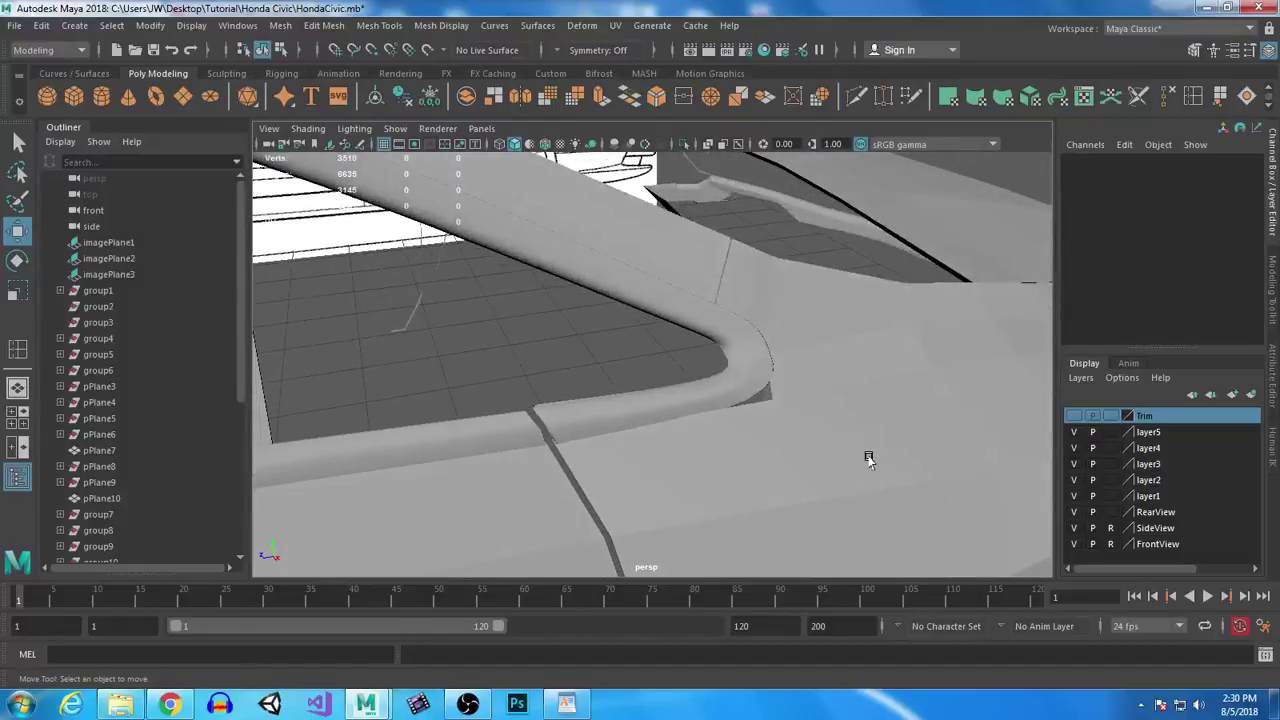
{"action": "left_click", "coordinate": [866, 457]}
{"action": "left_click", "coordinate": [520, 348]}
{"action": "left_click_drag", "start_coordinate": [520, 348], "coordinate": [695, 401], "text": "alt"}
Step: Preview the side window frame with its vertical divider smoothed and inspect where it meets the windshield pillar
{"action": "left_click", "coordinate": [449, 330]}
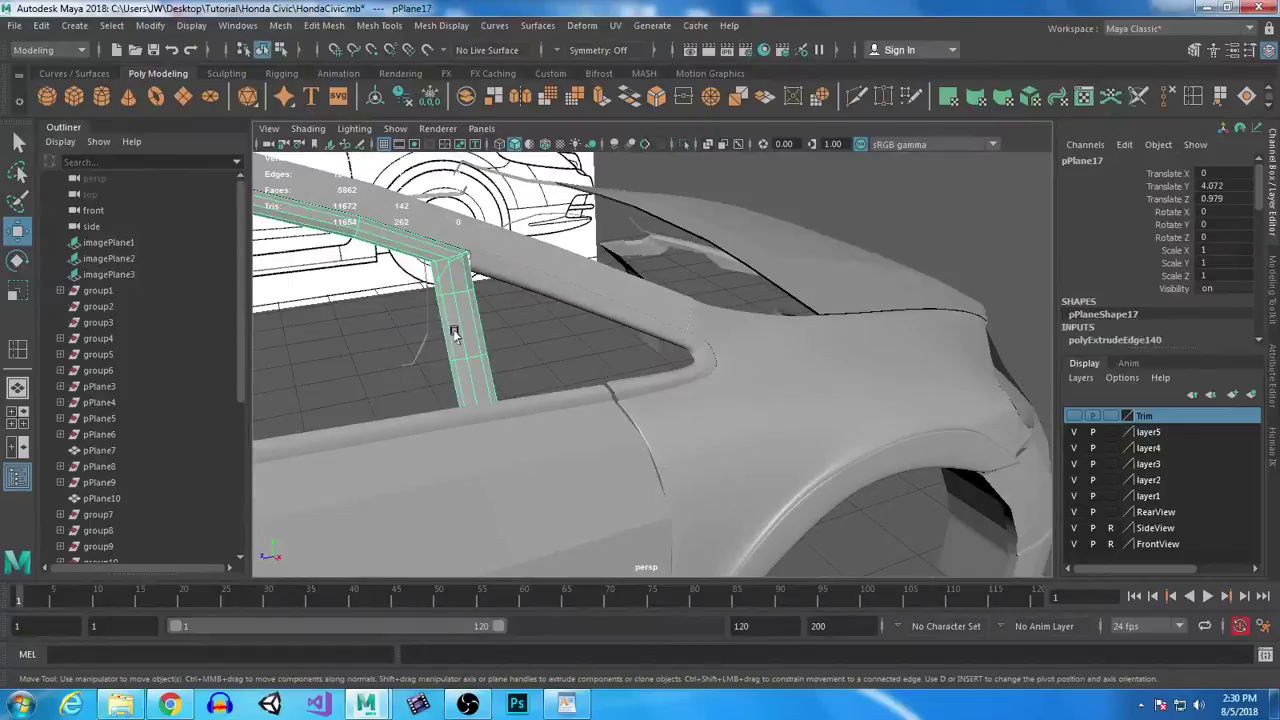
{"action": "left_click_drag", "start_coordinate": [567, 463], "coordinate": [535, 407], "text": "alt"}
{"action": "left_click_drag", "start_coordinate": [480, 400], "coordinate": [660, 417], "text": "alt"}
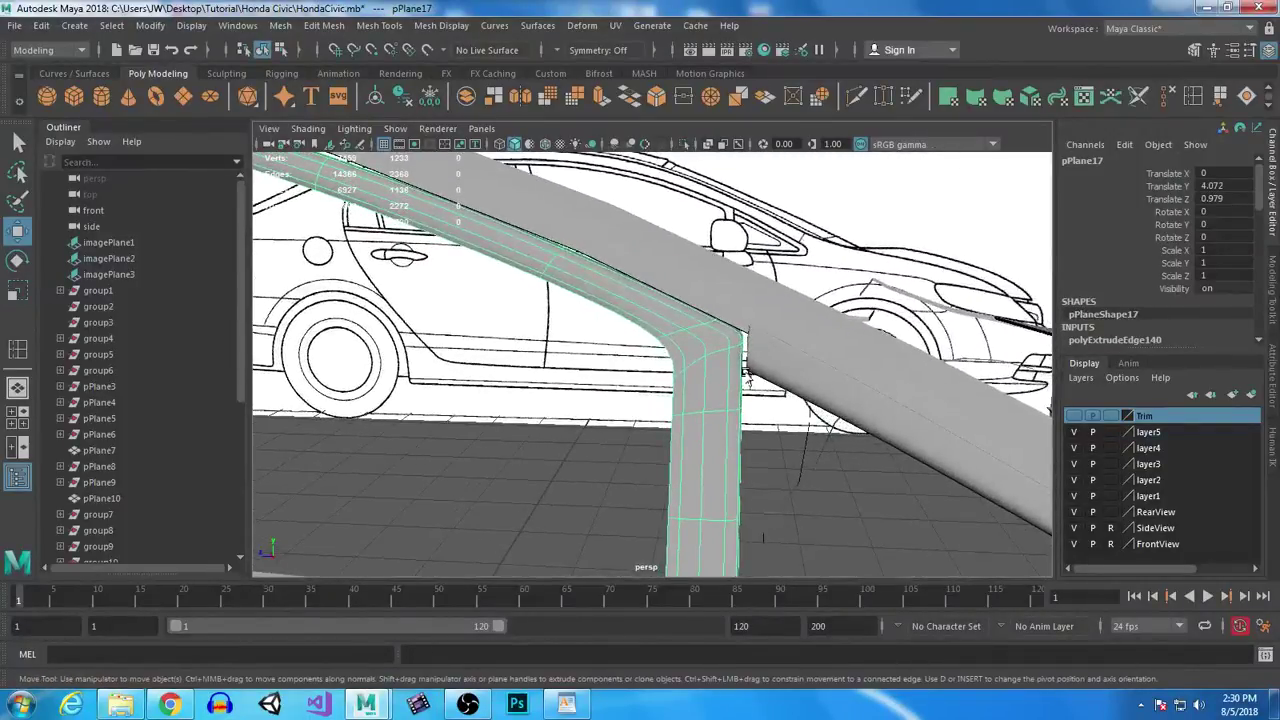
{"action": "scroll", "coordinate": [680, 425], "scroll_direction": "down", "scroll_amount": 6}
{"action": "left_click_drag", "start_coordinate": [780, 440], "coordinate": [540, 394], "text": "alt"}
{"action": "left_click", "coordinate": [860, 520]}
{"action": "left_click", "coordinate": [704, 430]}
Step: Set all car parts back to the unsmoothed display and save the scene
{"action": "left_click_drag", "start_coordinate": [501, 296], "coordinate": [733, 532]}
{"action": "key", "text": "1"}
{"action": "left_click", "coordinate": [709, 368]}
{"action": "left_click_drag", "start_coordinate": [664, 441], "coordinate": [738, 416], "text": "alt"}
{"action": "key", "text": "ctrl+s"}
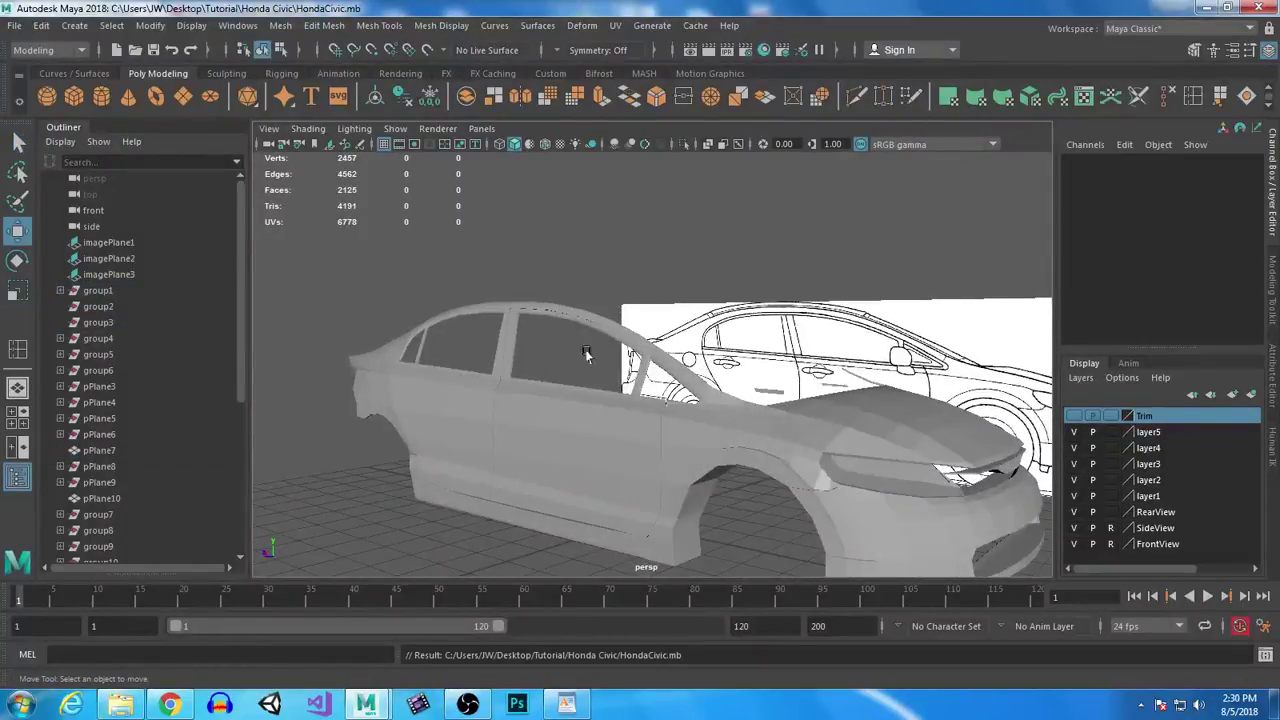
Step: Switch to the browser, enlarge the grey 2008 Honda Civic photo, examine its front triangular window, and return to the Maya scene
{"action": "scroll", "coordinate": [649, 508], "scroll_direction": "up", "scroll_amount": 4}
{"action": "left_click_drag", "start_coordinate": [649, 508], "coordinate": [723, 532], "text": "alt"}
{"action": "key", "text": "space"}
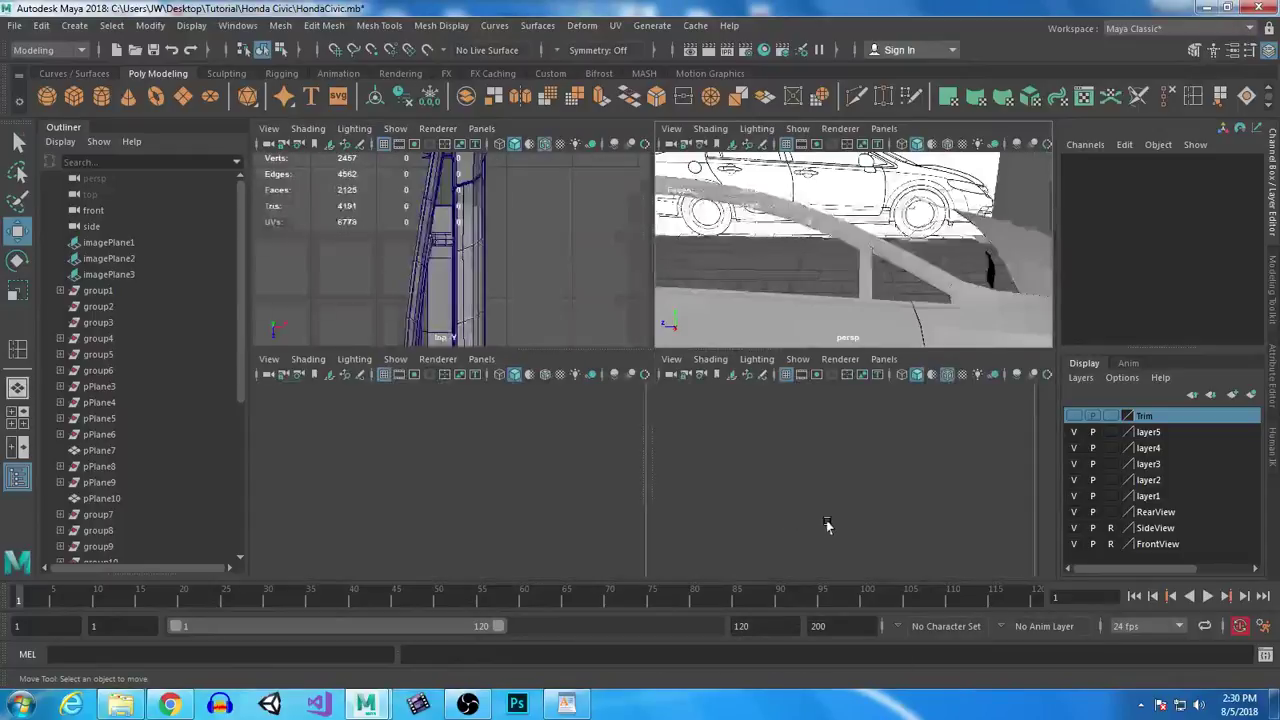
{"action": "key", "text": "space"}
{"action": "scroll", "coordinate": [600, 350], "scroll_direction": "down", "scroll_amount": 1}
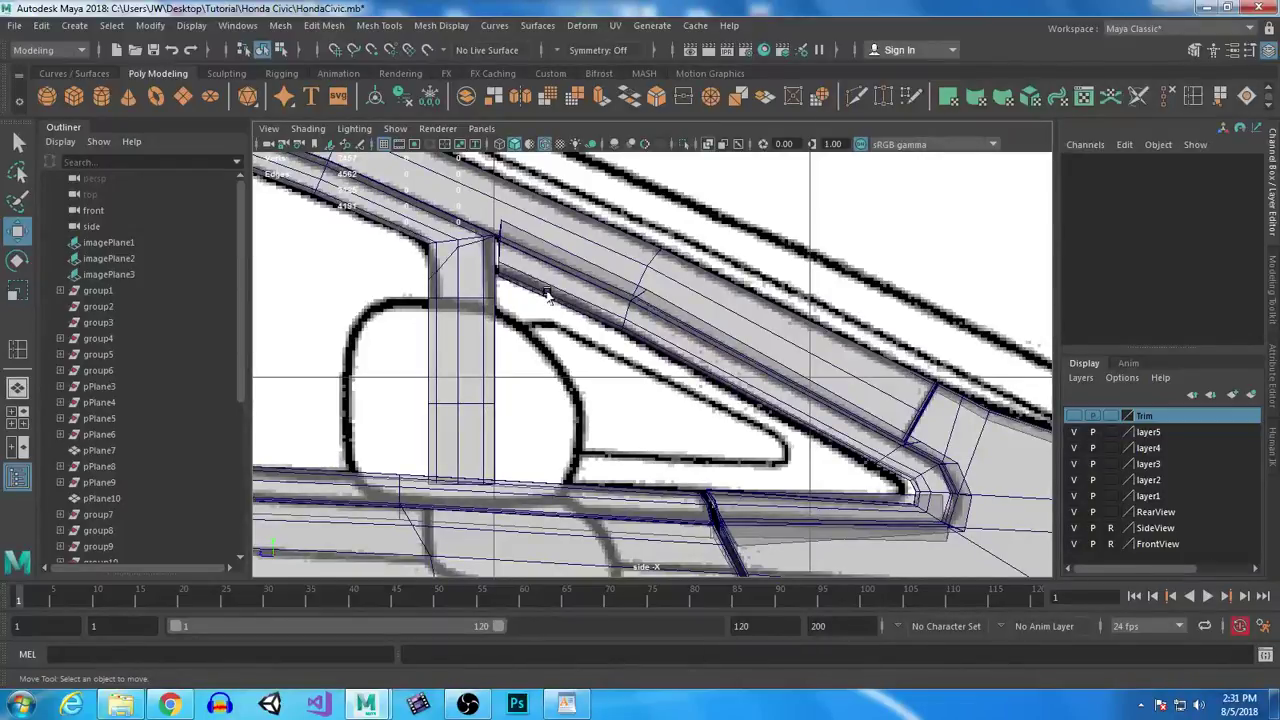
{"action": "left_click", "coordinate": [169, 704]}
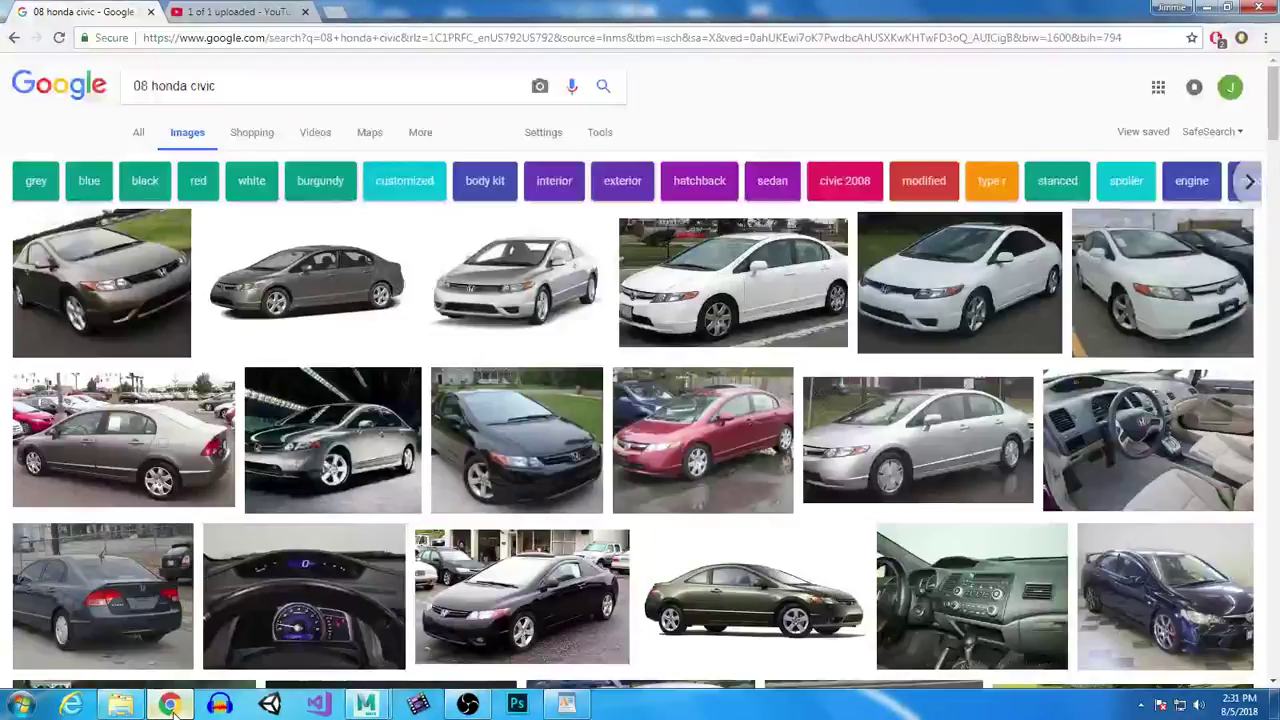
{"action": "left_click", "coordinate": [305, 313]}
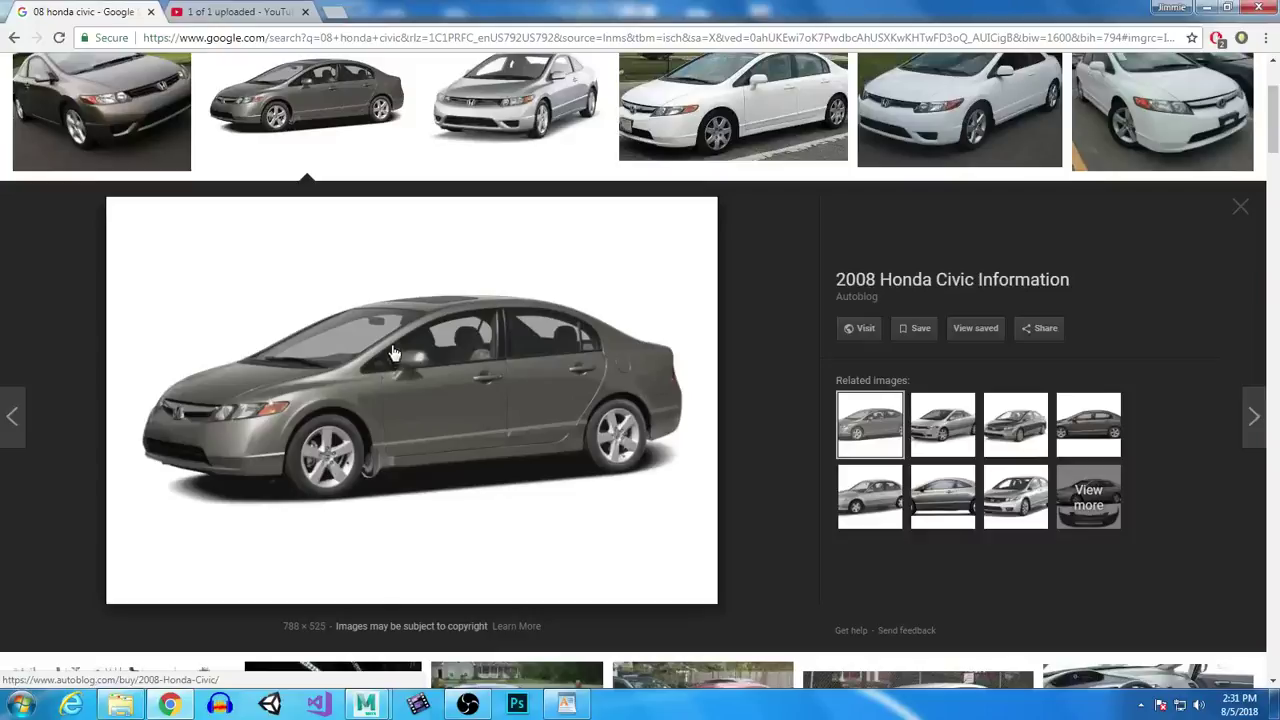
{"action": "mouse_move", "coordinate": [367, 708]}
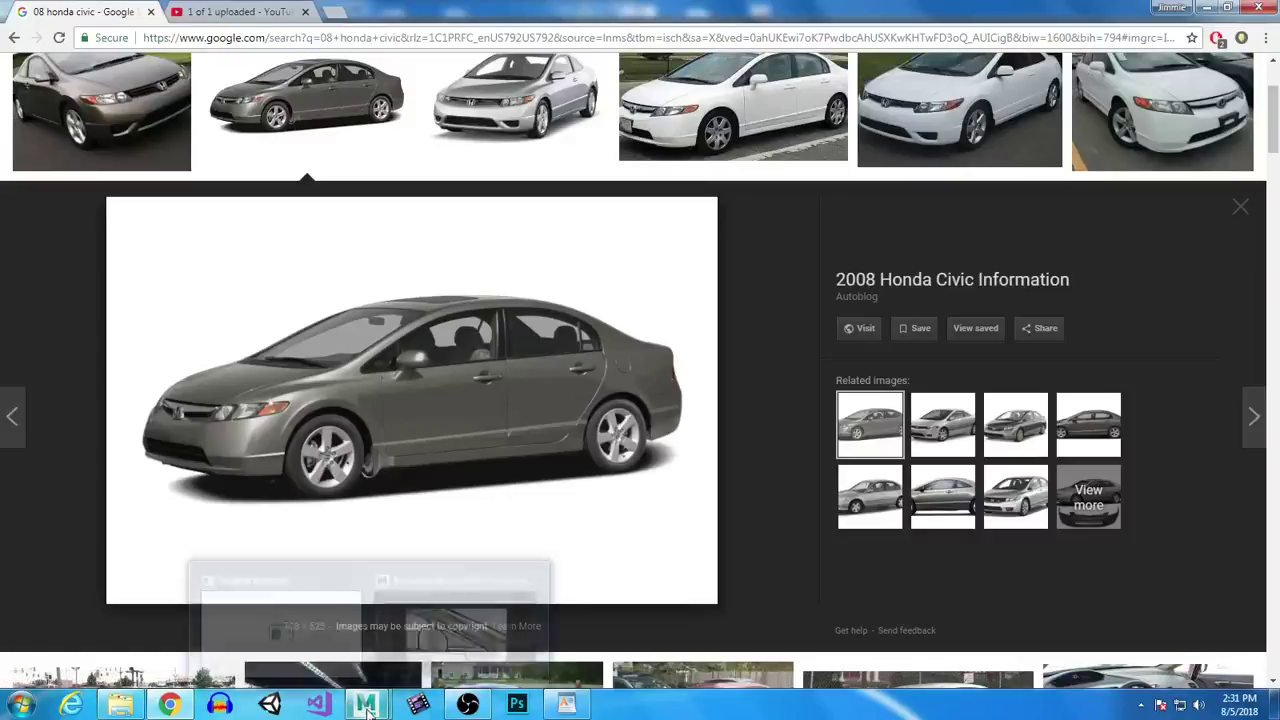
{"action": "left_click", "coordinate": [460, 595]}
{"action": "scroll", "coordinate": [720, 345], "scroll_direction": "up", "scroll_amount": 5}
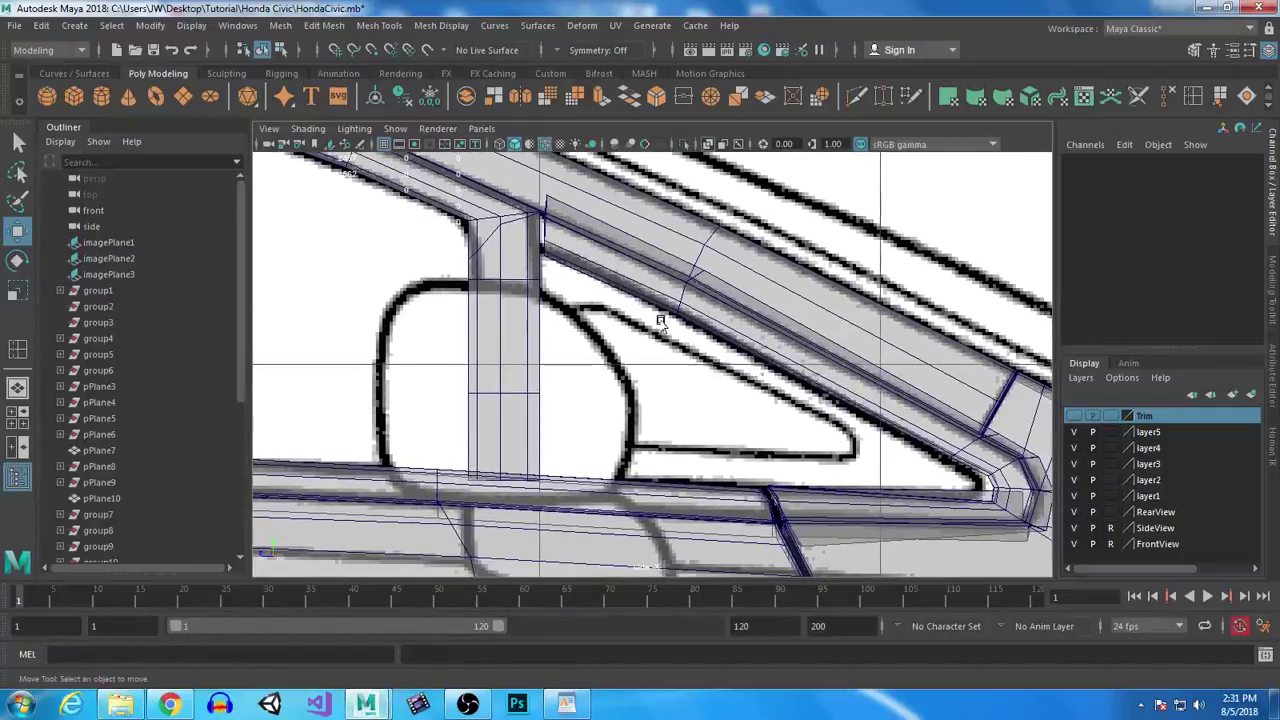
Step: Create a polygon torus over the front triangular window, set its Rotate Z to 90, and scale it uniformly to about 0.388
{"action": "left_click", "coordinate": [157, 101]}
{"action": "left_click", "coordinate": [690, 409]}
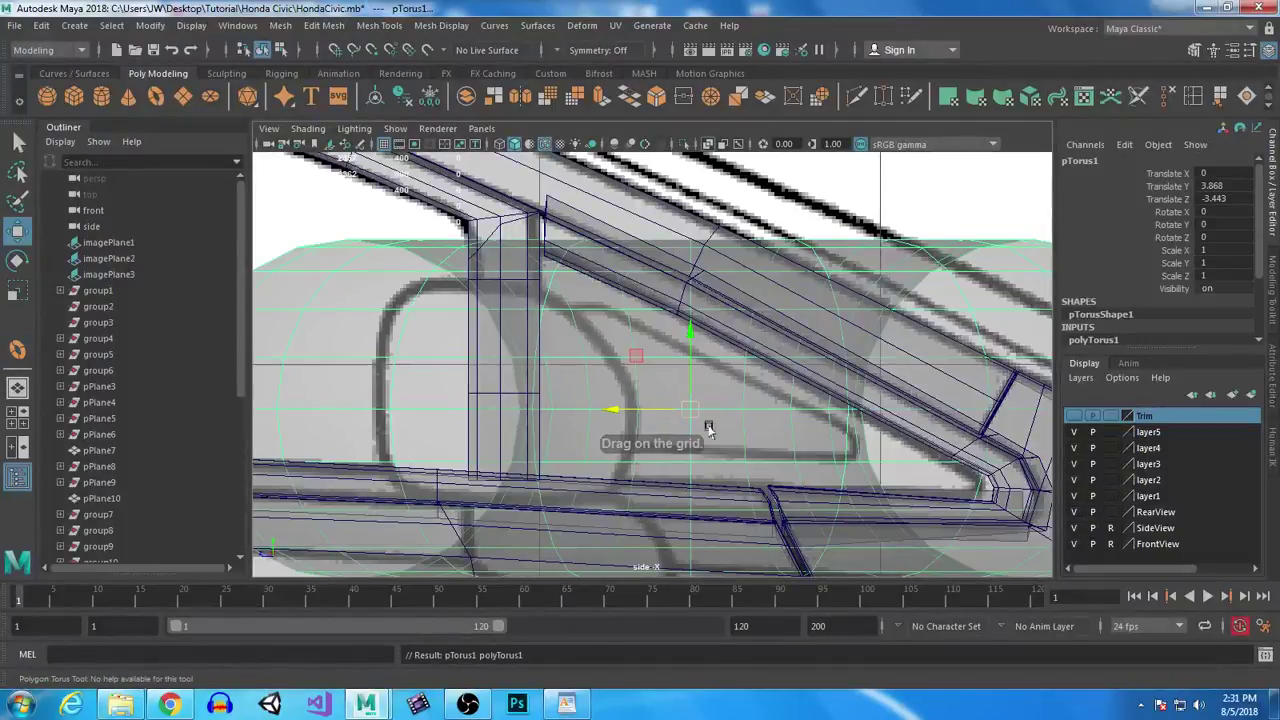
{"action": "key", "text": "e"}
{"action": "left_click_drag", "start_coordinate": [686, 349], "coordinate": [732, 456]}
{"action": "double_click", "coordinate": [1232, 236]}
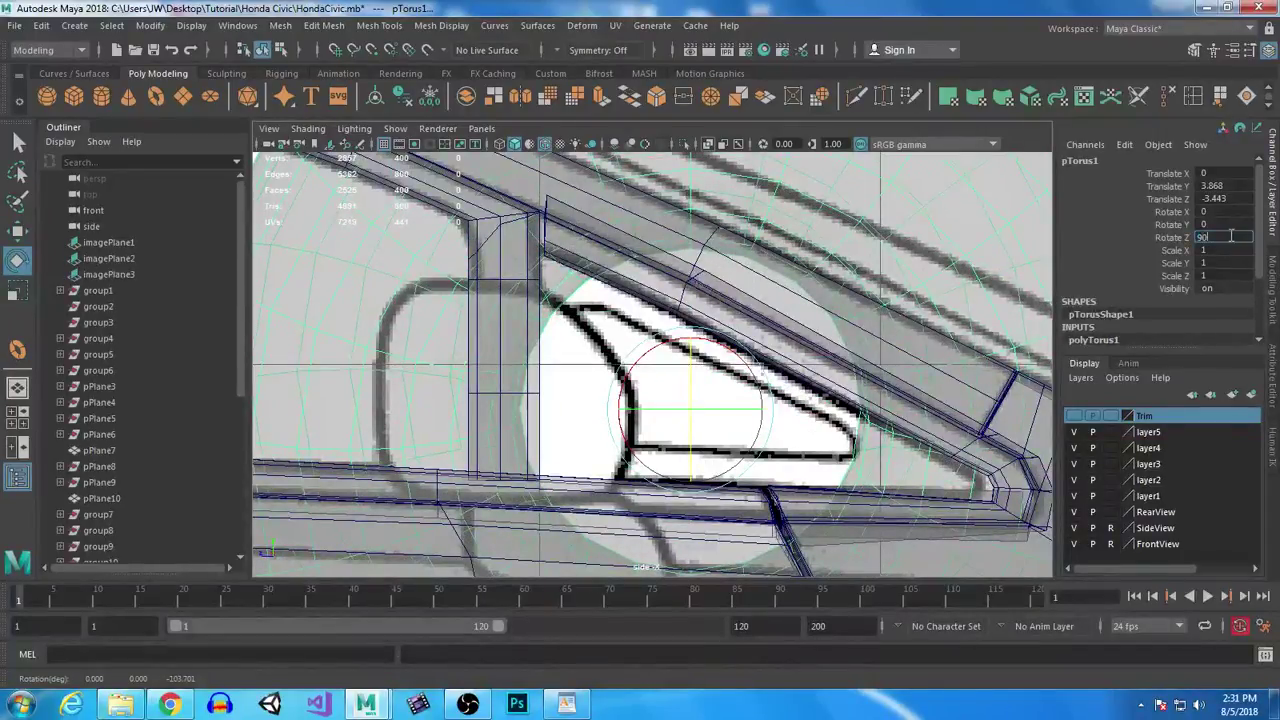
{"action": "type", "text": "90"}
{"action": "key", "text": "Return"}
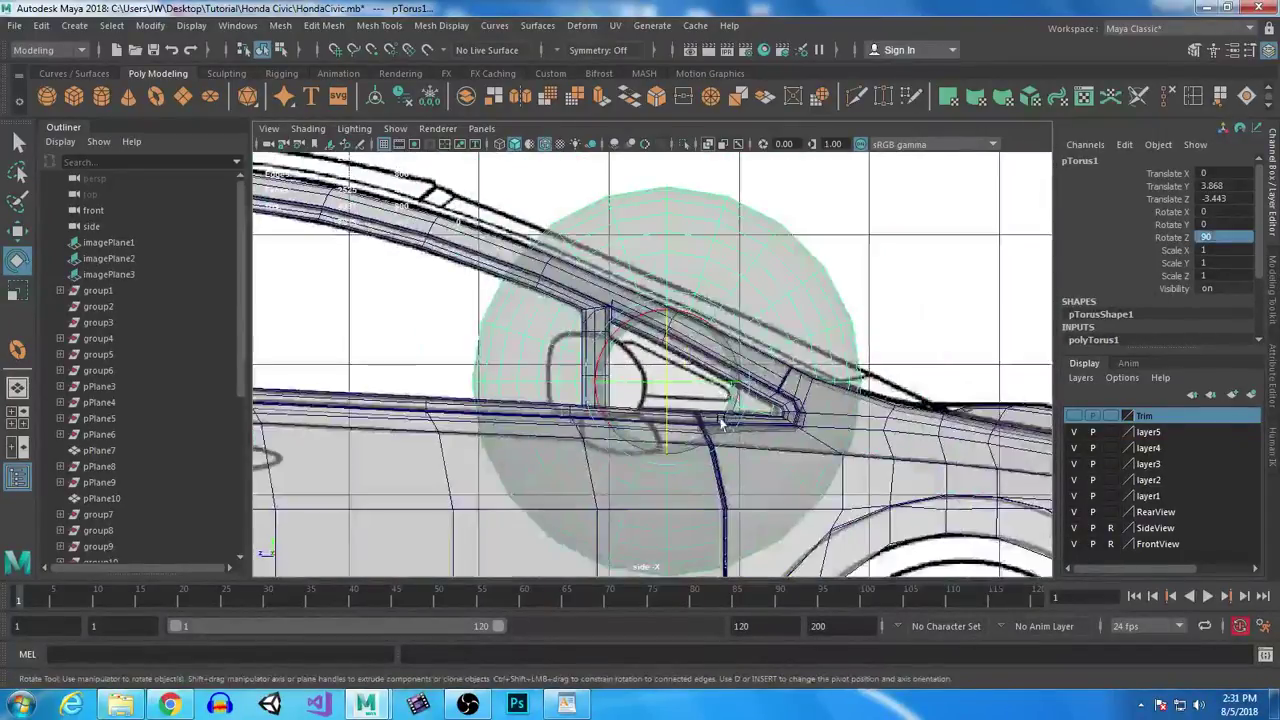
{"action": "key", "text": "r"}
{"action": "left_click_drag", "start_coordinate": [666, 381], "coordinate": [565, 460]}
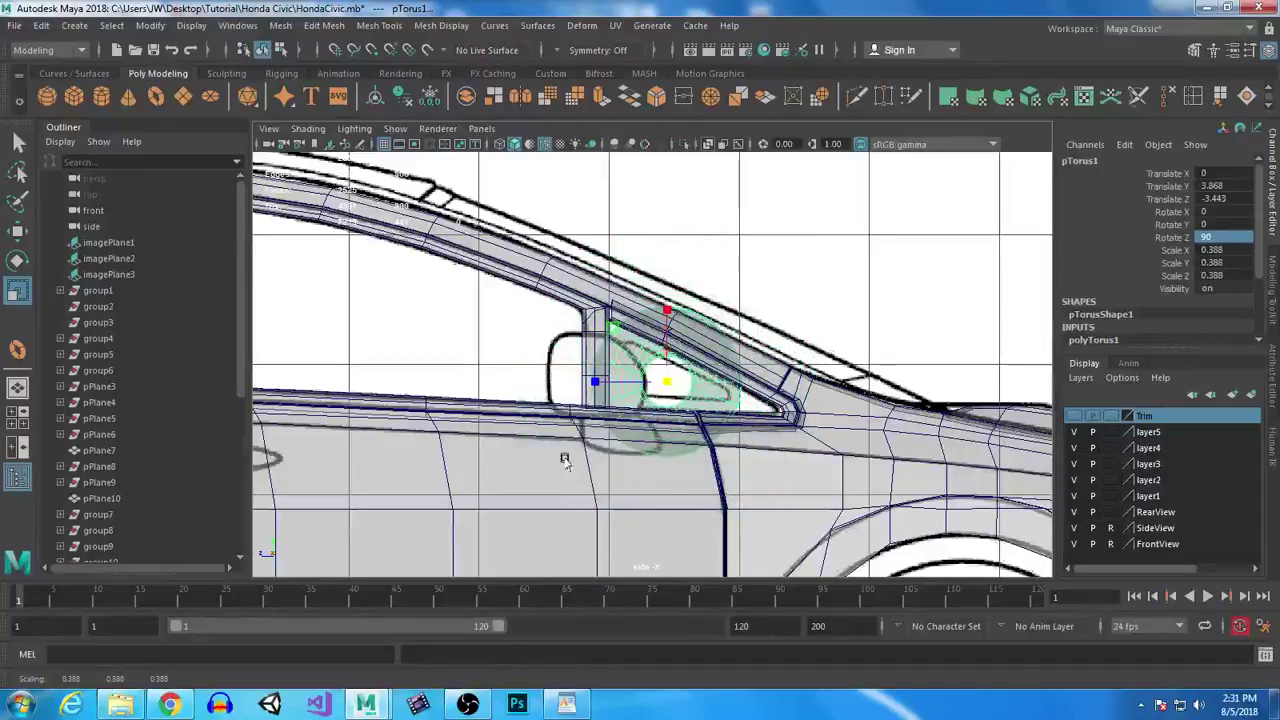
{"action": "scroll", "coordinate": [748, 414], "scroll_direction": "up", "scroll_amount": 5}
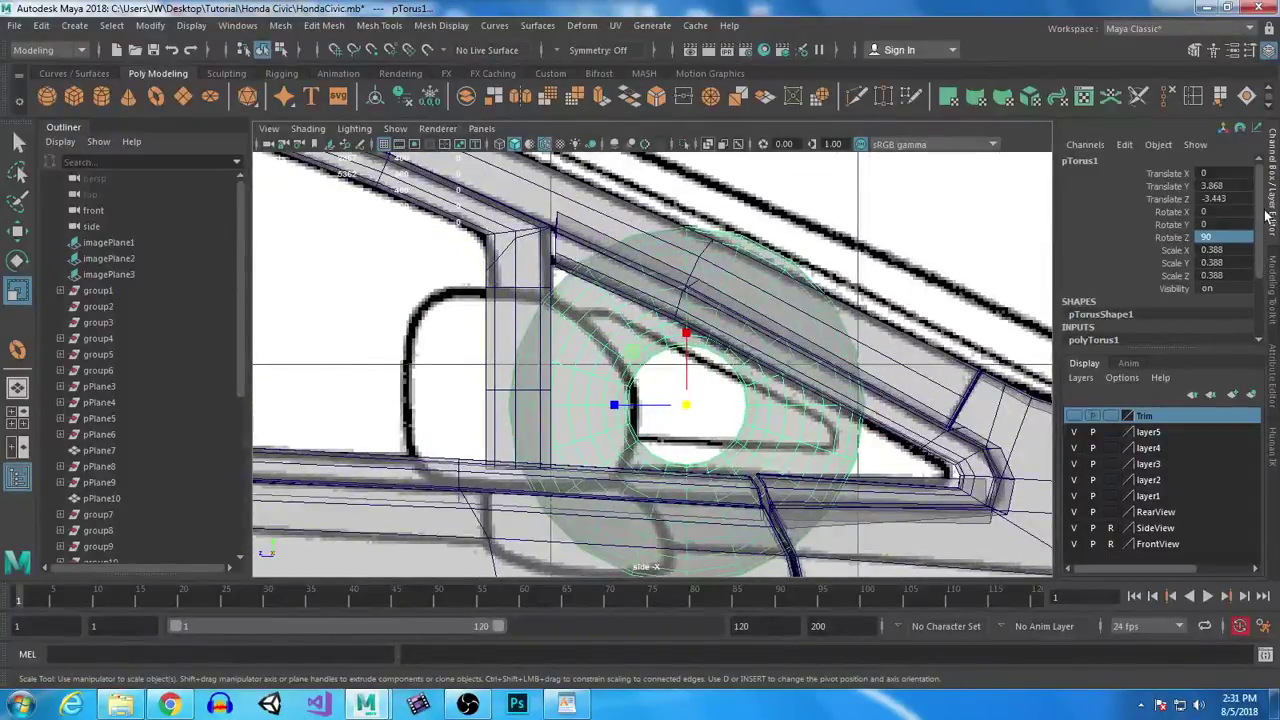
Step: Set the torus's axis subdivisions to 3 and its height subdivisions to 4 to make a triangular frame
{"action": "left_click_drag", "start_coordinate": [1264, 212], "coordinate": [1270, 272]}
{"action": "double_click", "coordinate": [1213, 300]}
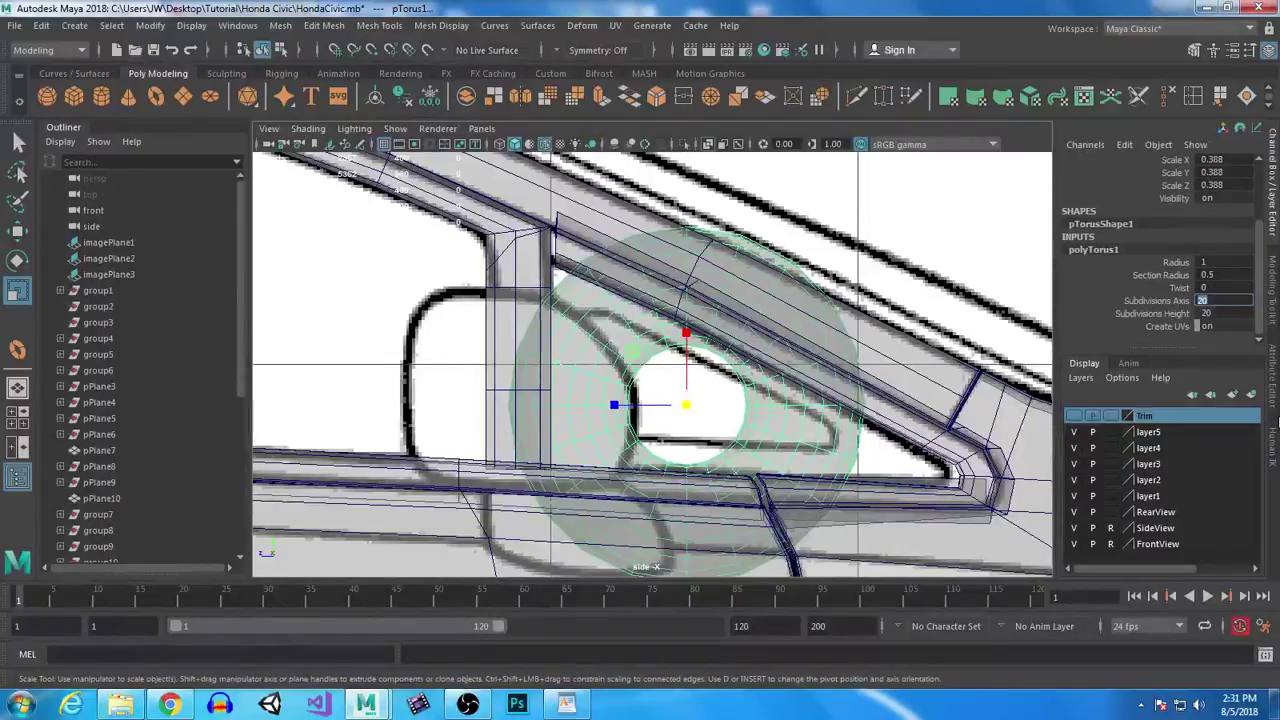
{"action": "type", "text": "3"}
{"action": "key", "text": "Return"}
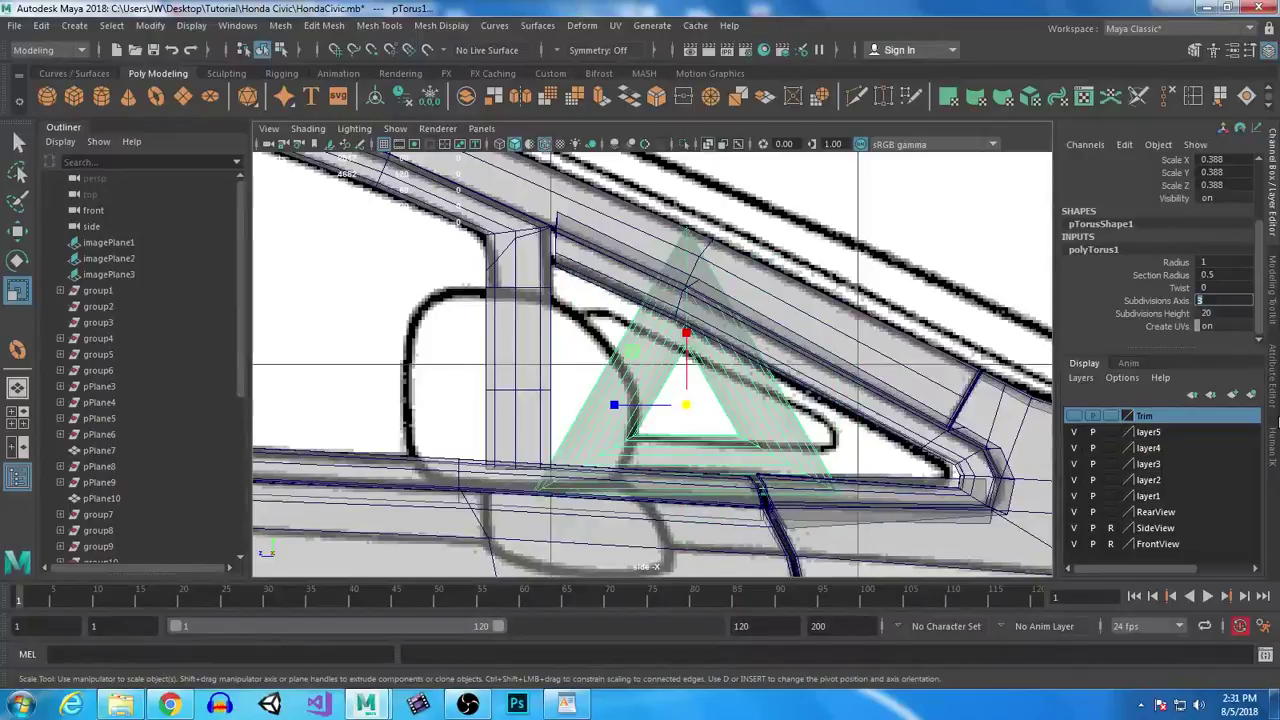
{"action": "double_click", "coordinate": [1213, 313]}
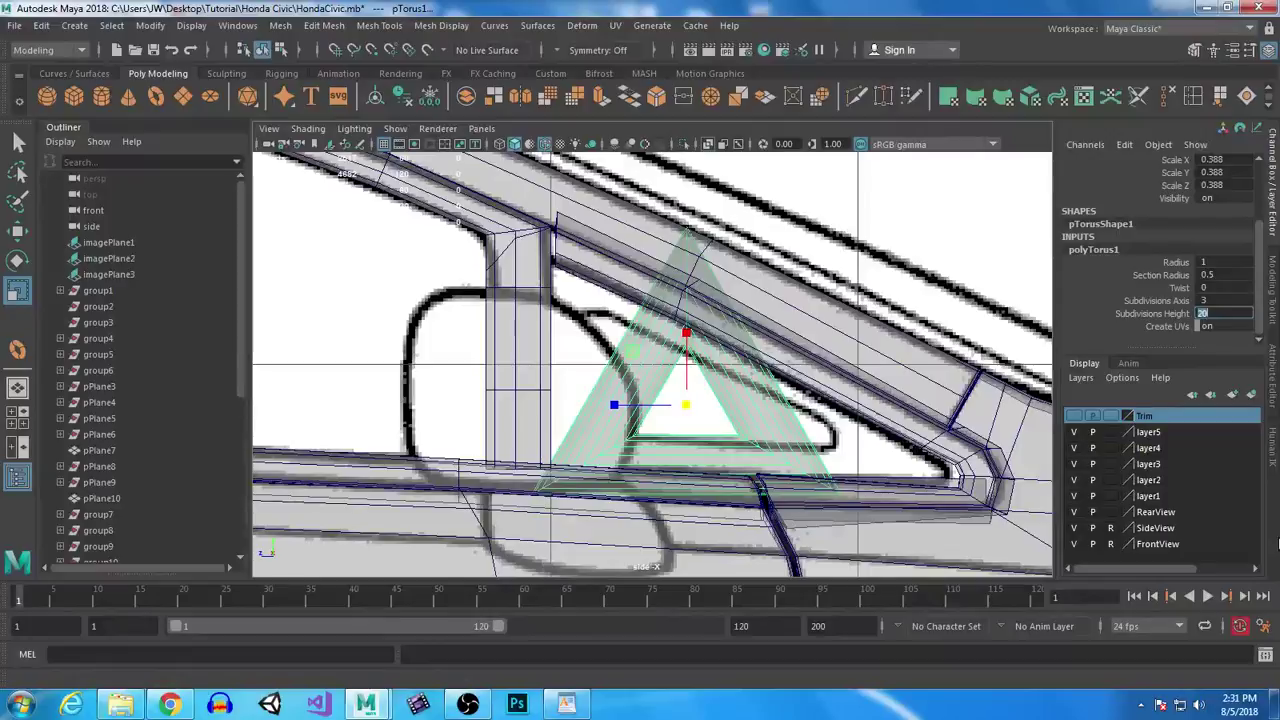
{"action": "type", "text": "4"}
{"action": "key", "text": "Return"}
Step: Delete the triangular torus's two side-facing edge loops, leaving only its inner and outer outlines
{"action": "middle_click_drag", "start_coordinate": [776, 412], "coordinate": [739, 385], "text": "alt"}
{"action": "right_click_drag", "start_coordinate": [739, 385], "coordinate": [728, 243]}
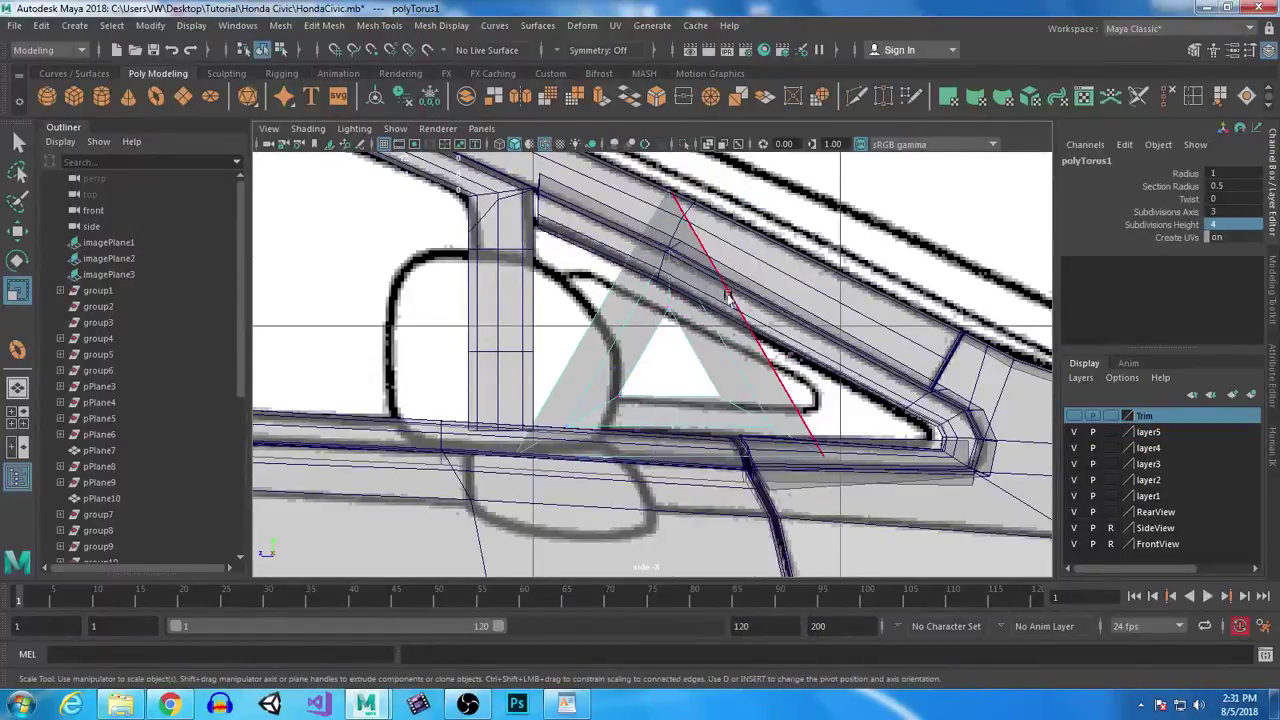
{"action": "left_click", "coordinate": [780, 340]}
{"action": "key", "text": "space"}
{"action": "key", "text": "space"}
{"action": "left_click_drag", "start_coordinate": [884, 344], "coordinate": [722, 398], "text": "alt"}
{"action": "left_click", "coordinate": [918, 490], "text": "shift"}
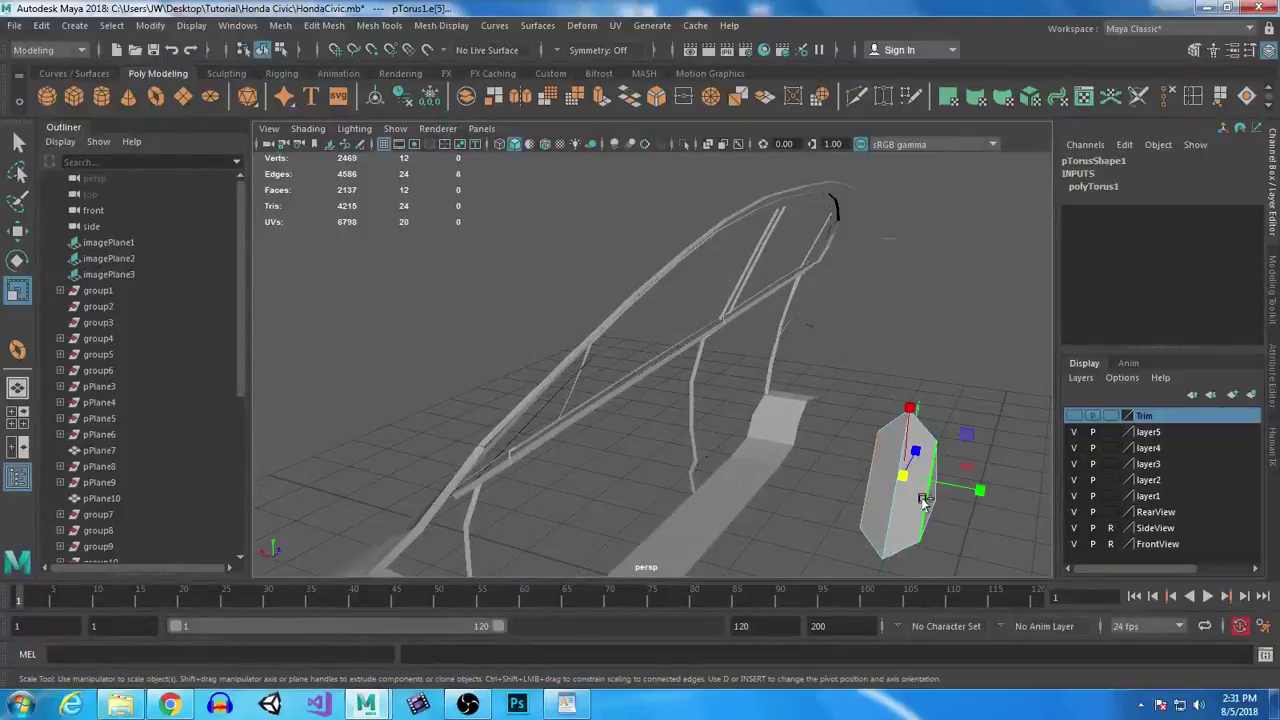
{"action": "left_click_drag", "start_coordinate": [963, 563], "coordinate": [826, 491], "text": "alt"}
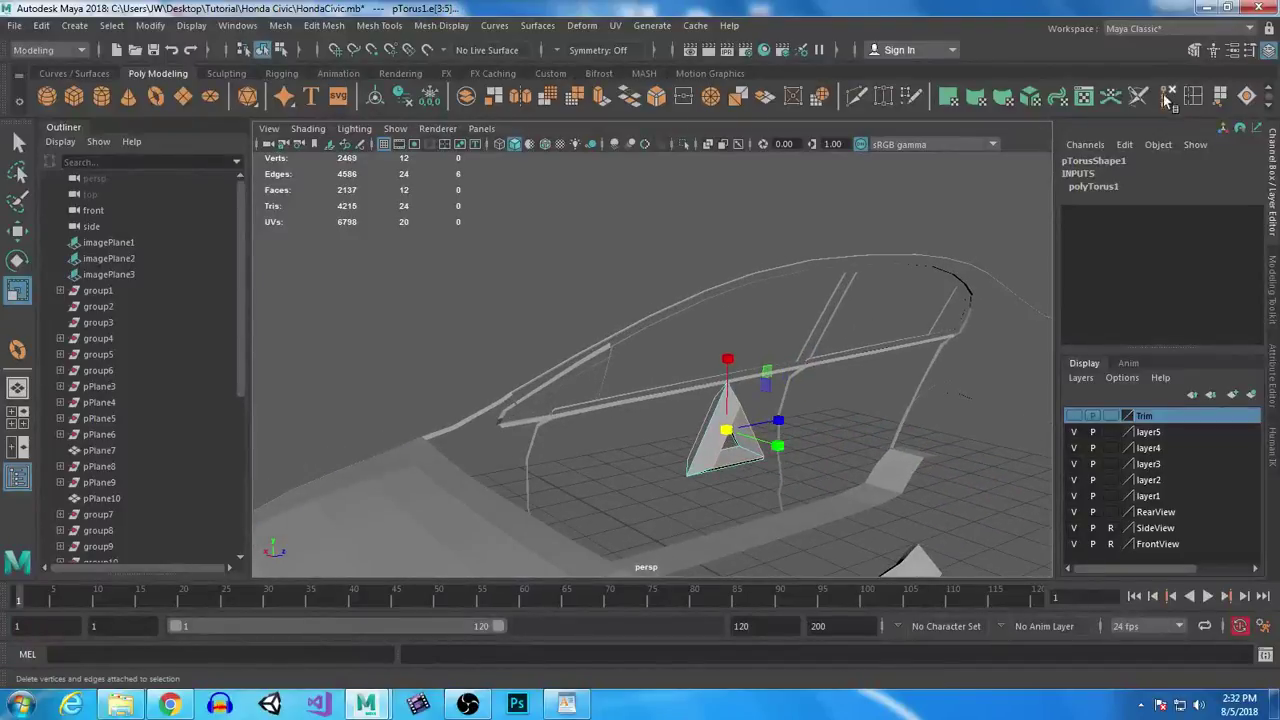
{"action": "key", "text": "Delete"}
Step: Move the whole triangular frame sideways to the car's side window plane, at about X 3.5
{"action": "key", "text": "w"}
{"action": "left_click_drag", "start_coordinate": [690, 475], "coordinate": [732, 492], "text": "alt"}
{"action": "left_click_drag", "start_coordinate": [710, 376], "coordinate": [830, 542]}
{"action": "left_click_drag", "start_coordinate": [795, 497], "coordinate": [471, 343], "text": "alt"}
{"action": "key", "text": "space"}
{"action": "key", "text": "space"}
{"action": "key", "text": "space"}
{"action": "key", "text": "space"}
Step: Move the frame's front inner and outer corner vertices to the front corners of the blueprint's triangular window
{"action": "right_click_drag", "start_coordinate": [795, 375], "coordinate": [731, 387]}
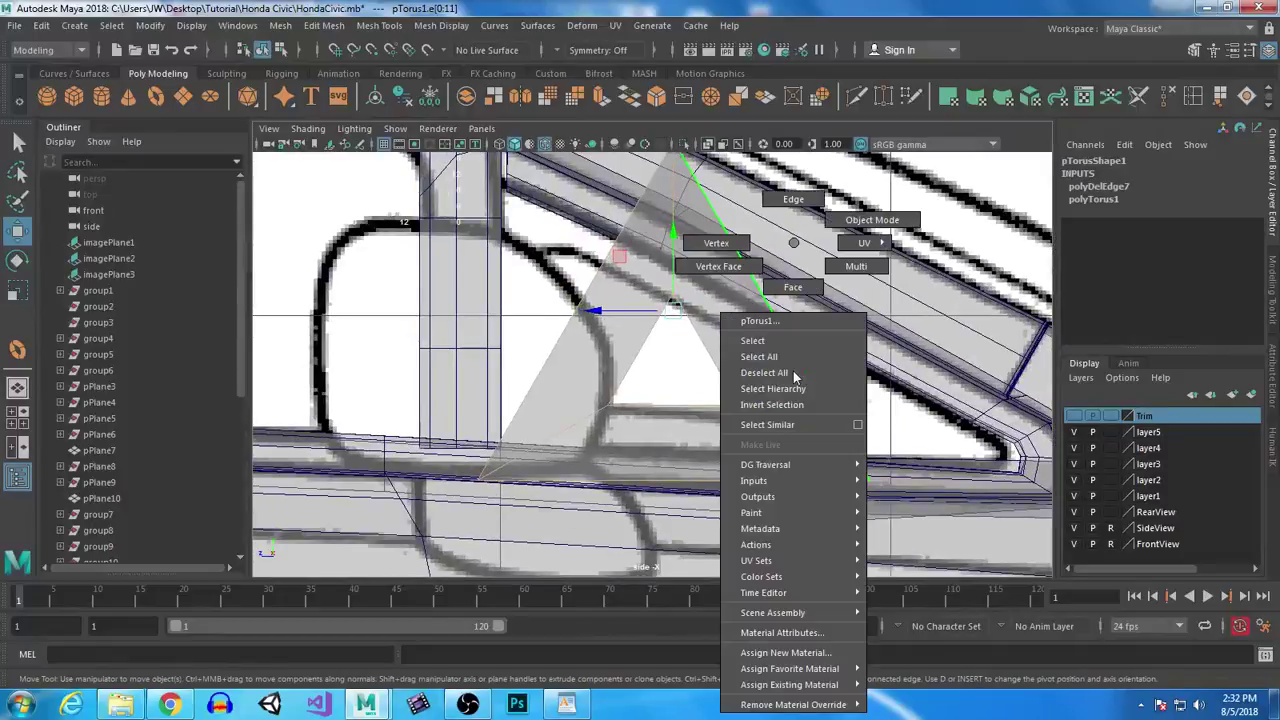
{"action": "left_click", "coordinate": [812, 455]}
{"action": "left_click_drag", "start_coordinate": [812, 455], "coordinate": [925, 465]}
{"action": "left_click", "coordinate": [988, 497]}
{"action": "left_click_drag", "start_coordinate": [988, 495], "coordinate": [1013, 468]}
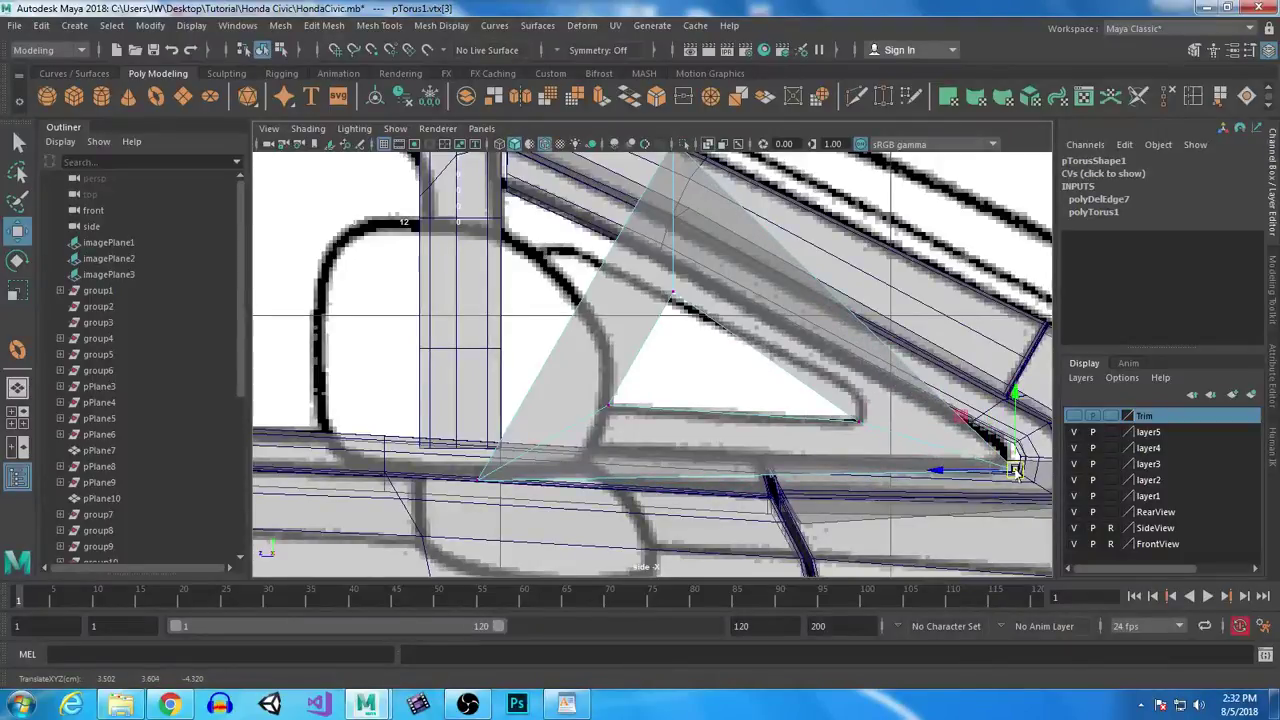
Step: Place the frame's lower rear corner vertices at the base of the vertical divider and refine the outer front corner against the trim
{"action": "left_click", "coordinate": [605, 408]}
{"action": "left_click_drag", "start_coordinate": [505, 404], "coordinate": [472, 395]}
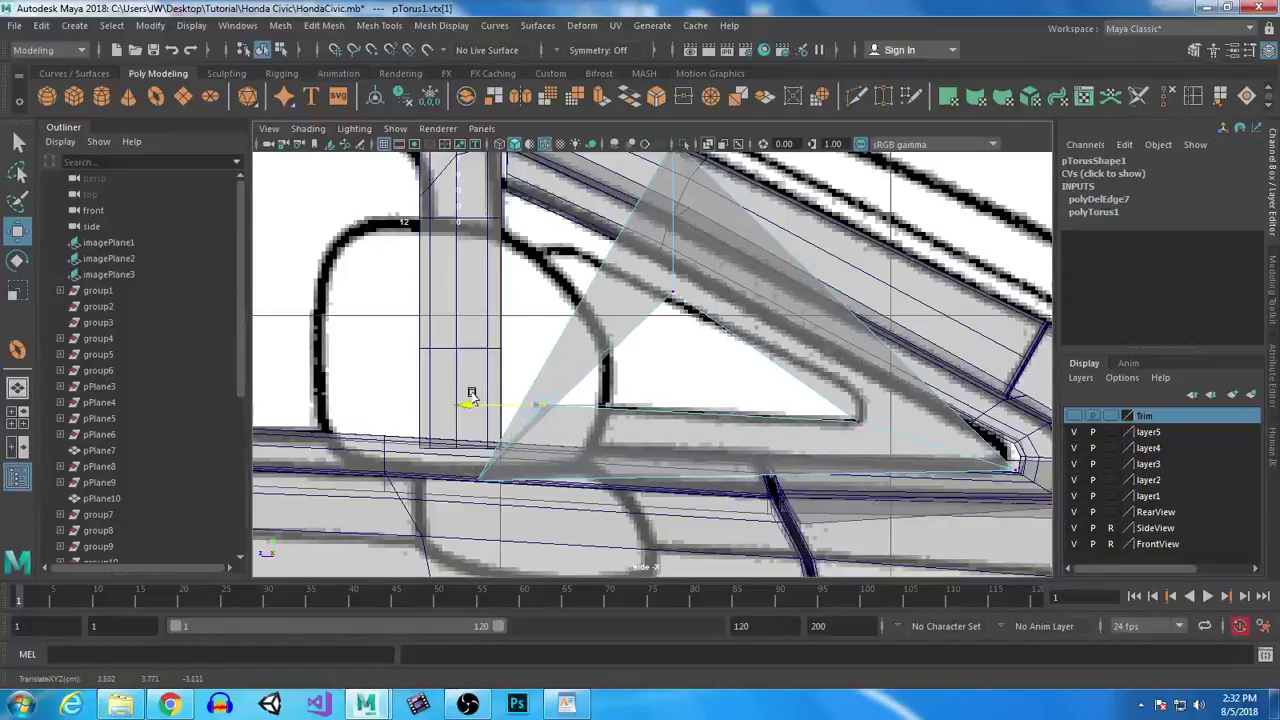
{"action": "left_click", "coordinate": [480, 481]}
{"action": "left_click_drag", "start_coordinate": [478, 481], "coordinate": [502, 449]}
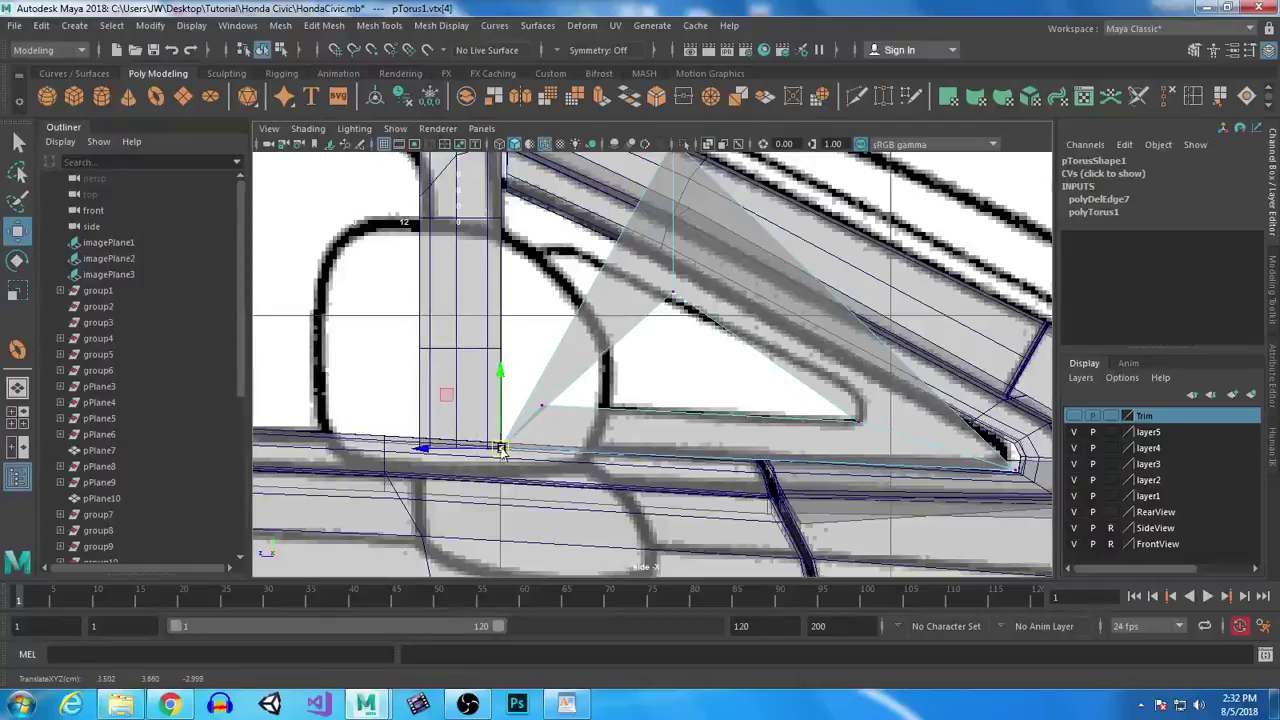
{"action": "left_click", "coordinate": [1030, 480]}
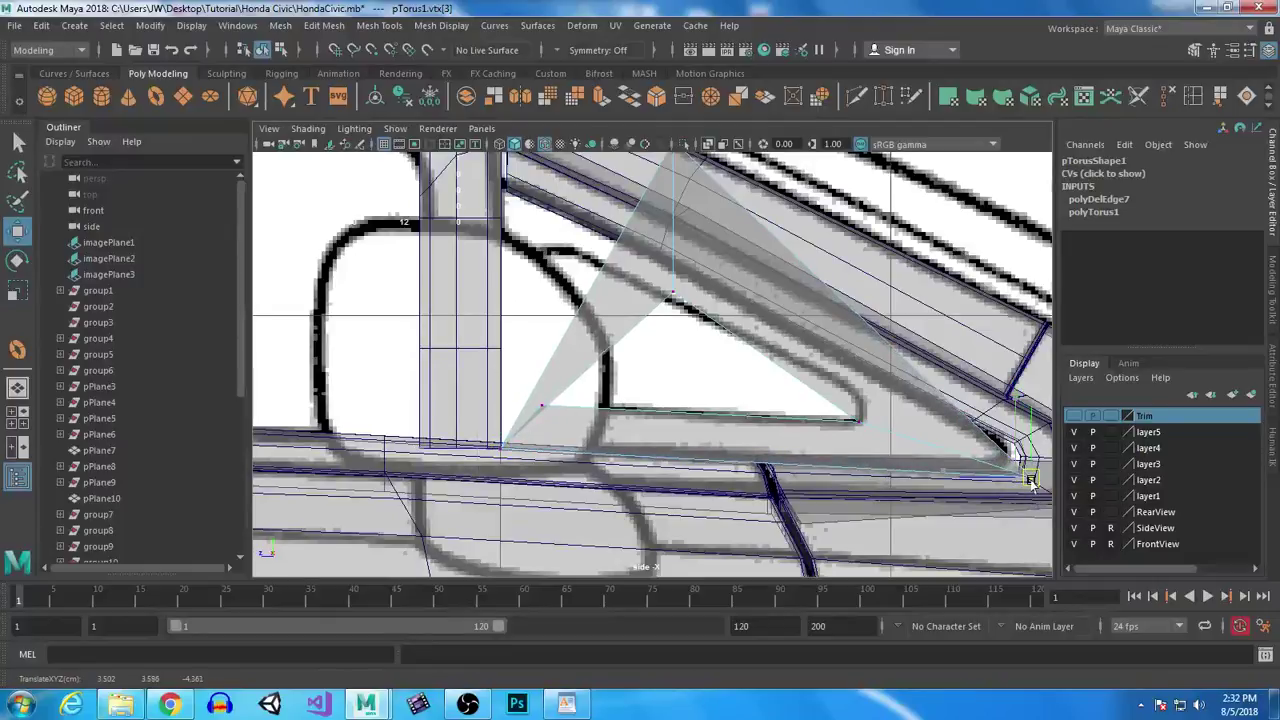
Step: Move the frame's upper inner vertex to the blueprint opening's upper corner and its upper outer vertex to the top of the divider
{"action": "left_click", "coordinate": [673, 292]}
{"action": "left_click_drag", "start_coordinate": [673, 292], "coordinate": [554, 243]}
{"action": "middle_click_drag", "start_coordinate": [691, 312], "coordinate": [718, 406], "text": "alt"}
{"action": "left_click", "coordinate": [698, 234]}
{"action": "left_click_drag", "start_coordinate": [698, 234], "coordinate": [531, 252]}
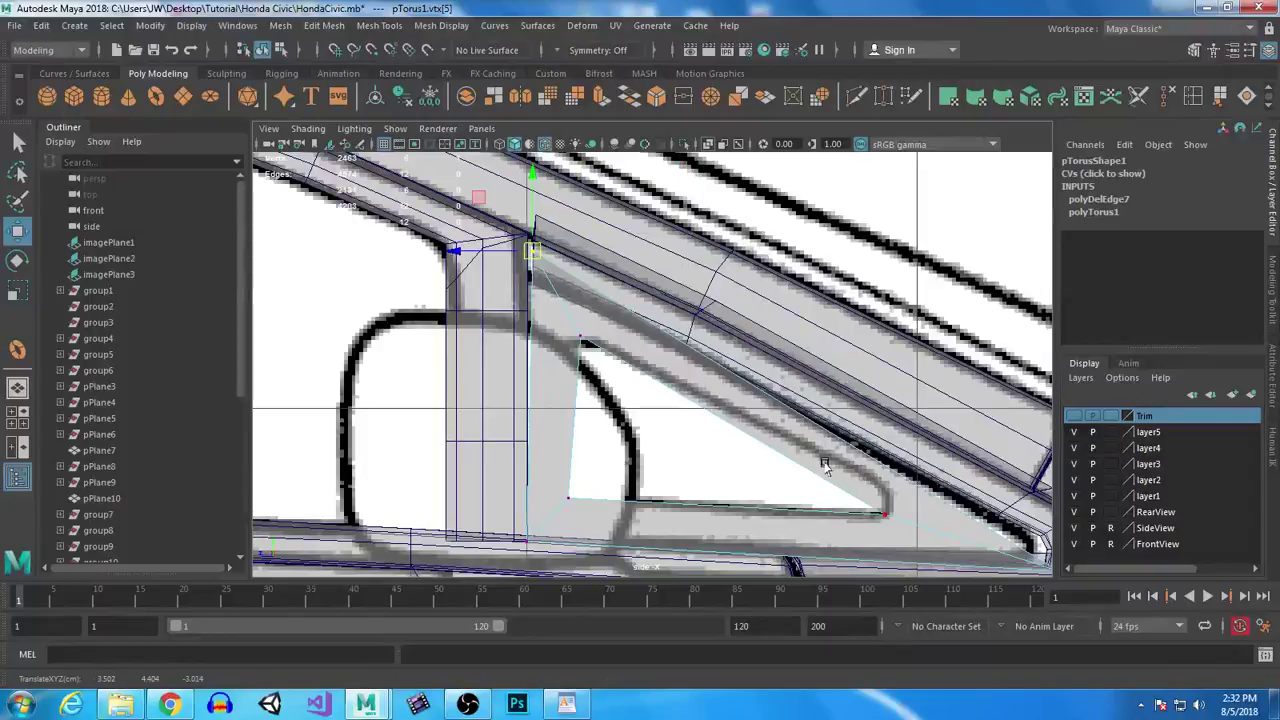
Step: Insert edge loops close to both sides of each of the triangular frame's three corners
{"action": "left_click", "coordinate": [1194, 96]}
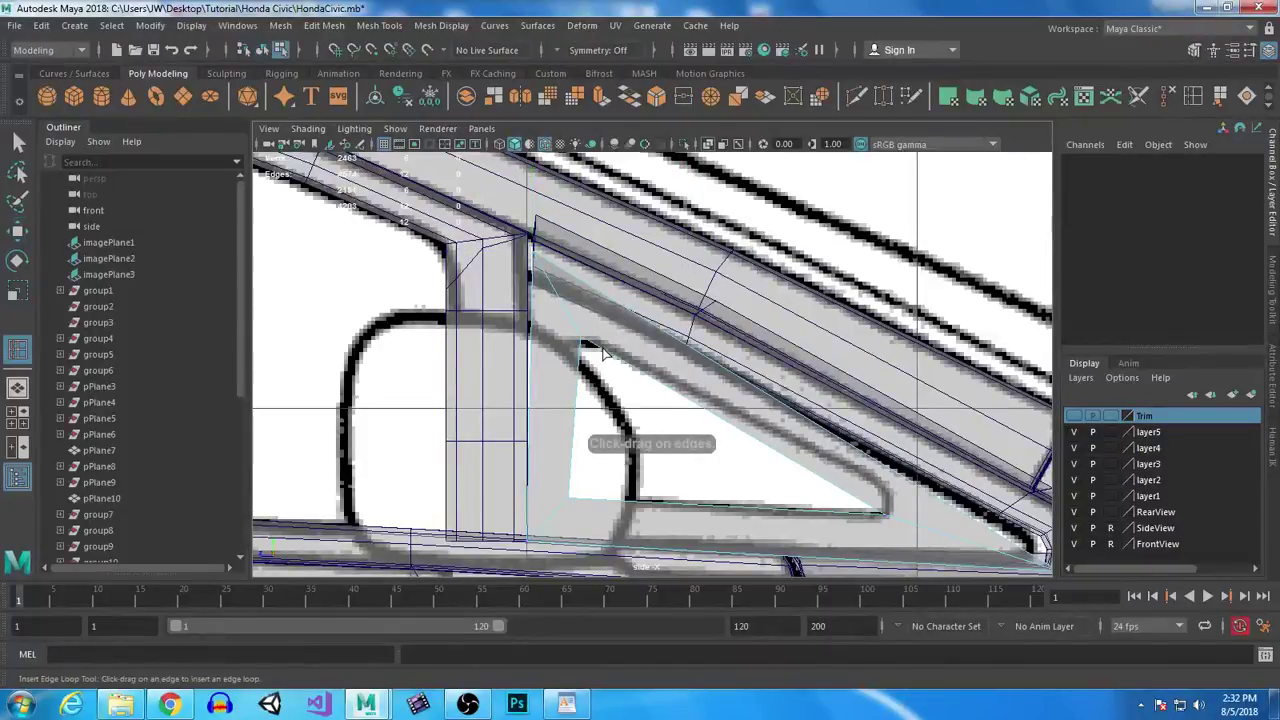
{"action": "left_click", "coordinate": [598, 347]}
{"action": "left_click", "coordinate": [581, 350]}
{"action": "middle_click_drag", "start_coordinate": [683, 426], "coordinate": [694, 382], "text": "alt"}
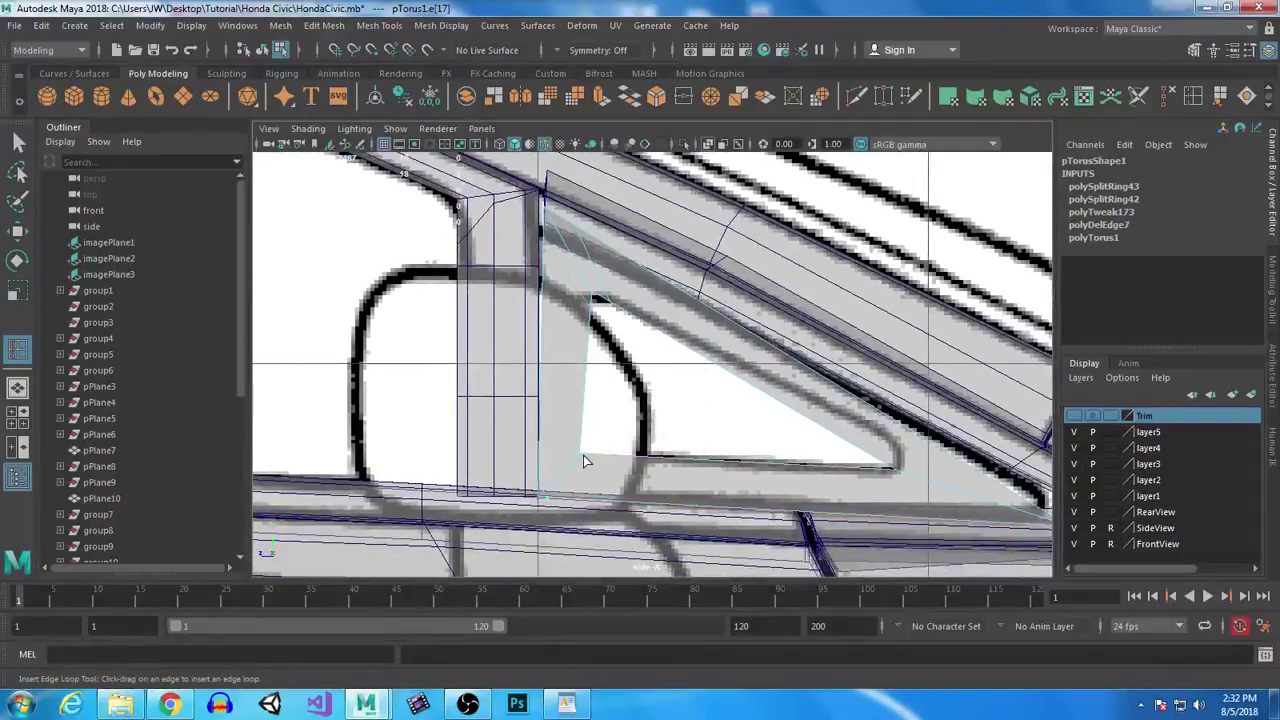
{"action": "left_click", "coordinate": [591, 460]}
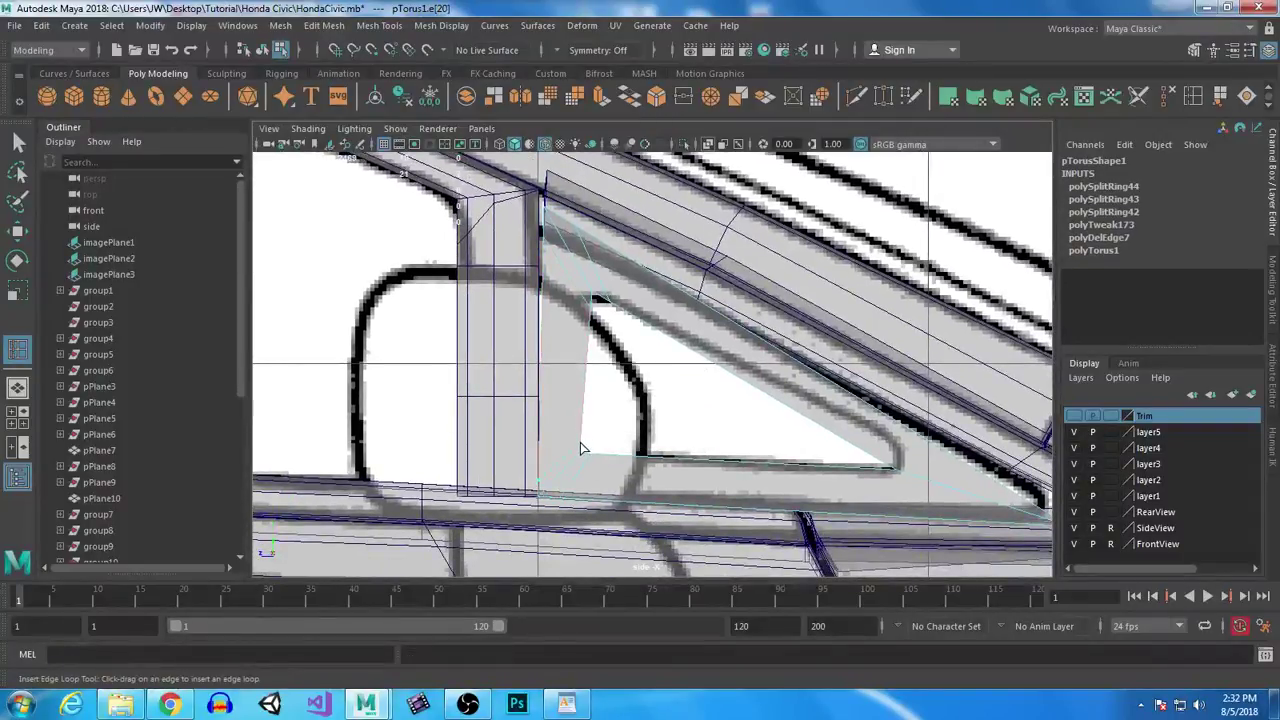
{"action": "left_click", "coordinate": [579, 438]}
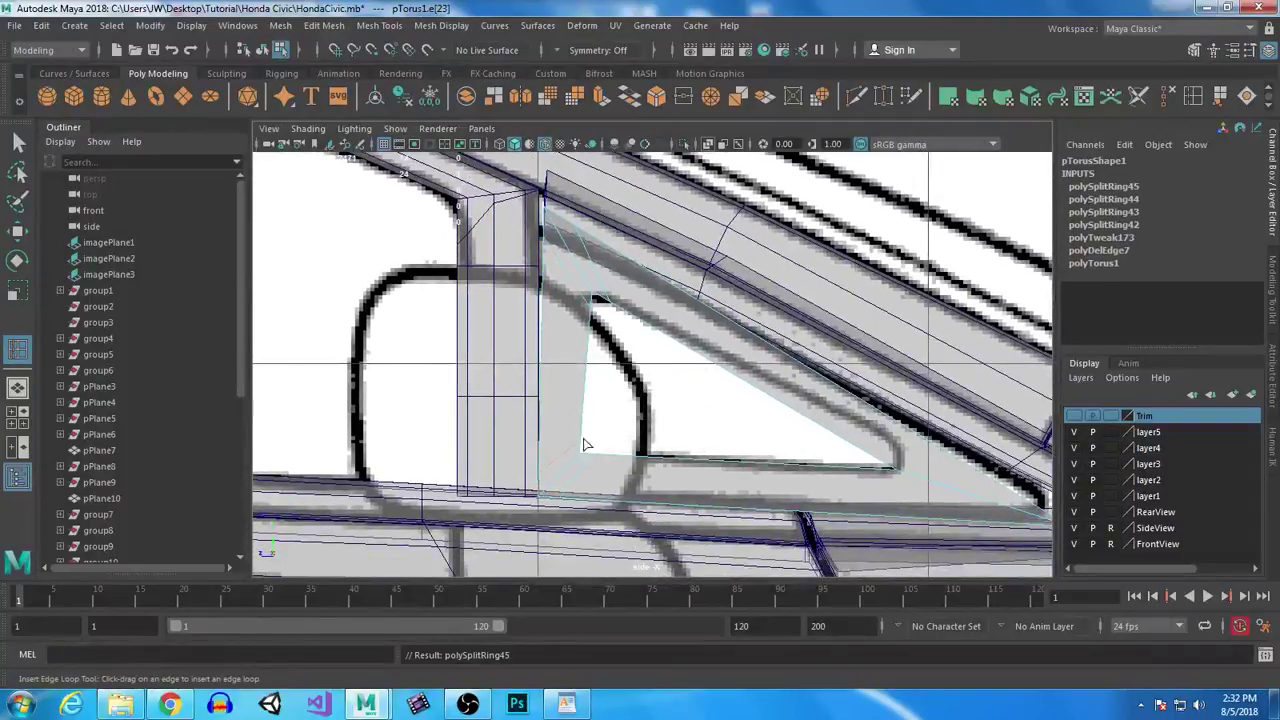
{"action": "left_click", "coordinate": [873, 459]}
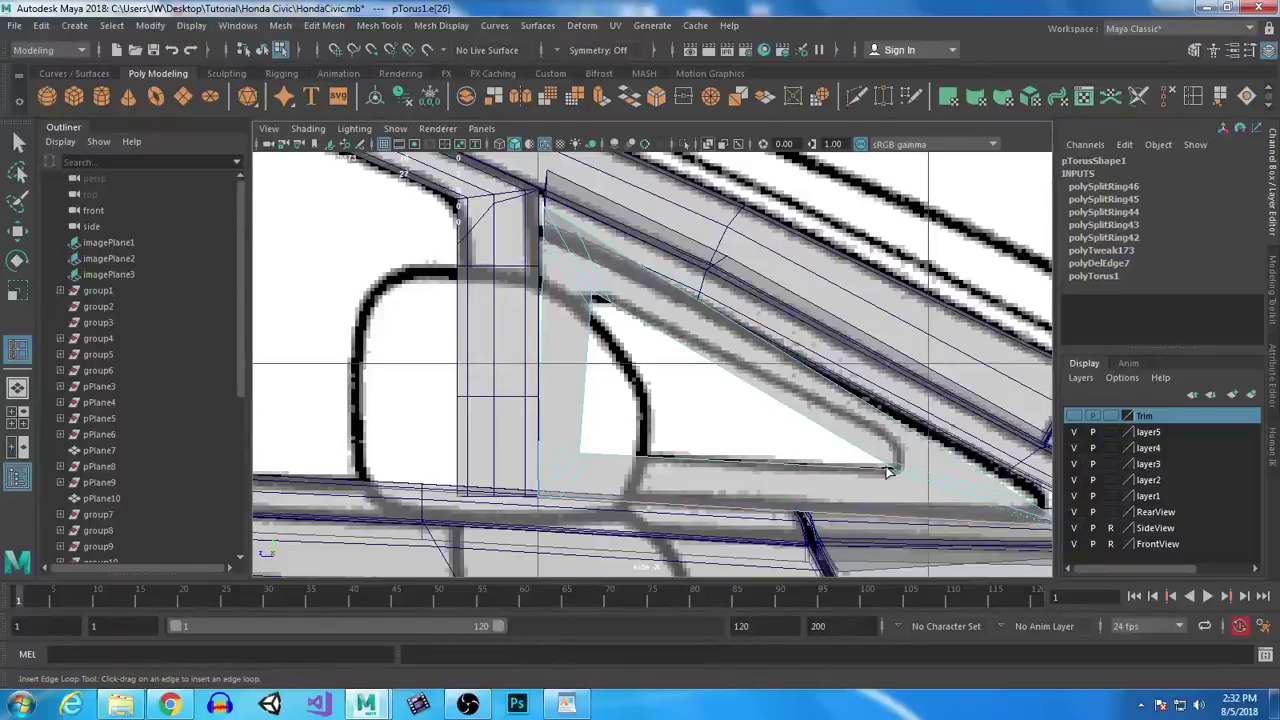
{"action": "left_click", "coordinate": [885, 476]}
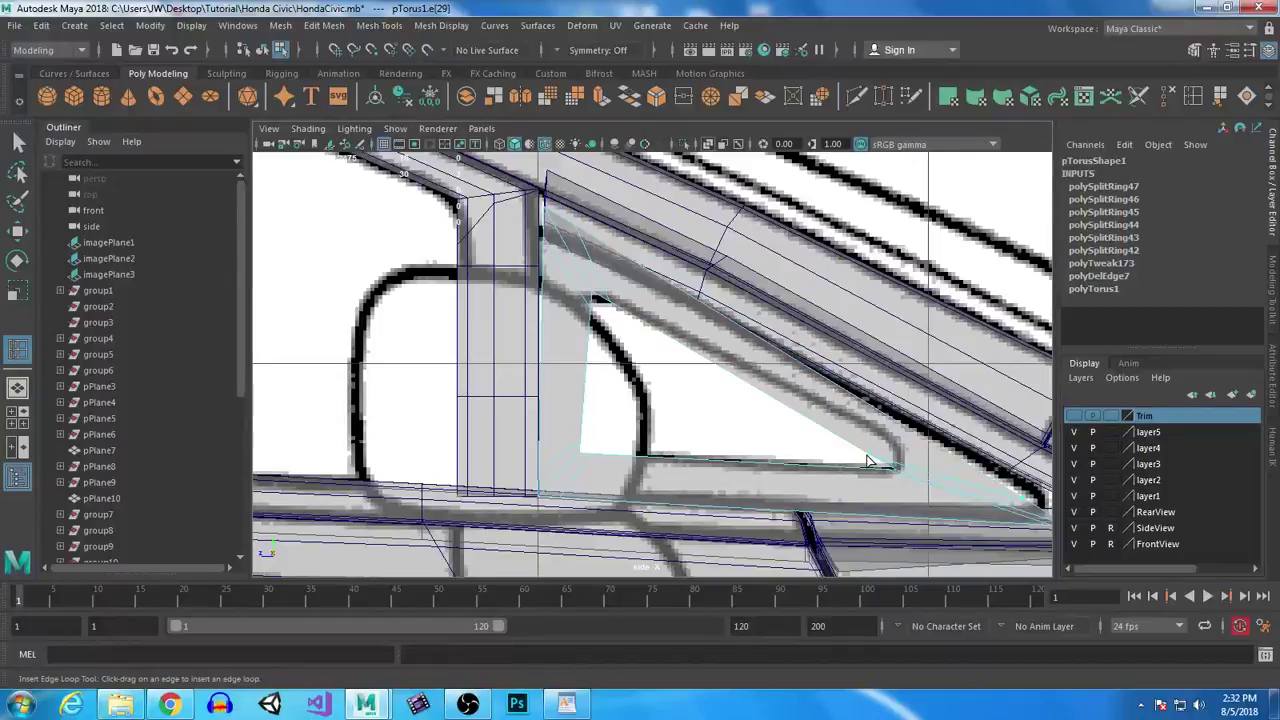
{"action": "left_click", "coordinate": [846, 447]}
{"action": "key", "text": "q"}
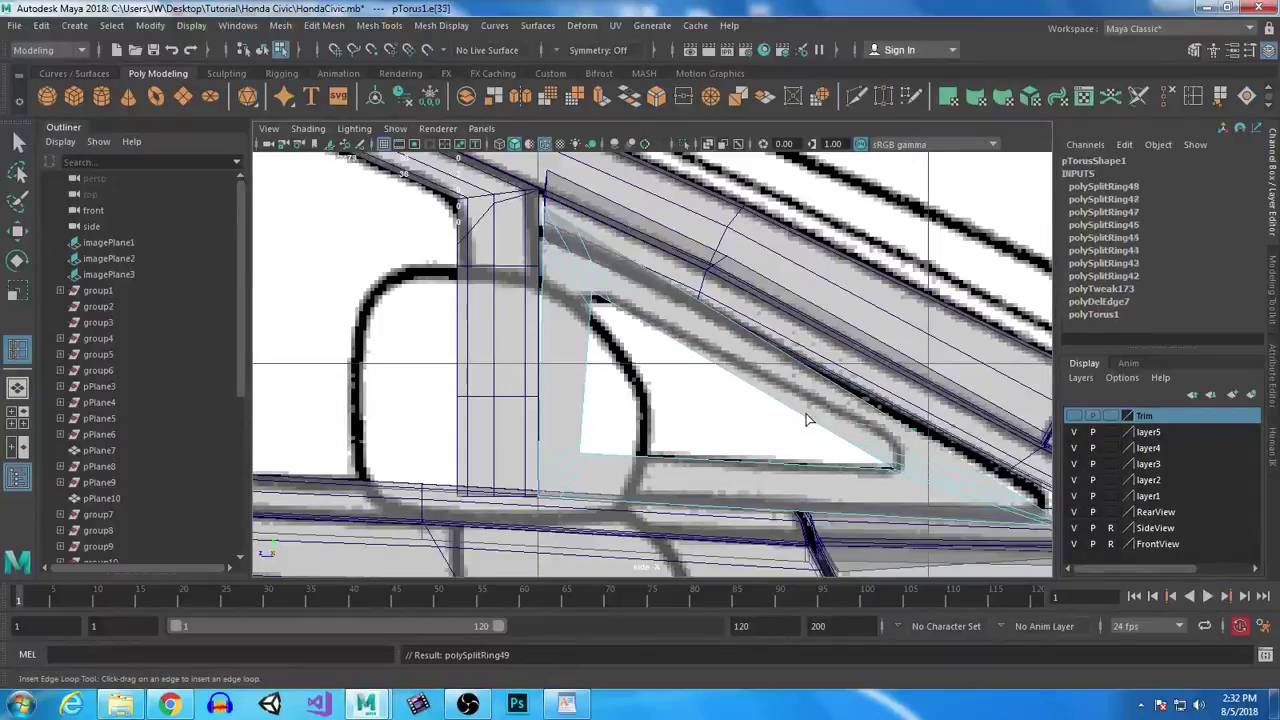
Step: Move the inner vertices near the frame's front corner to follow the blueprint opening's rounded tip
{"action": "right_click_drag", "start_coordinate": [733, 243], "coordinate": [646, 231]}
{"action": "middle_click_drag", "start_coordinate": [775, 414], "coordinate": [593, 331], "text": "alt"}
{"action": "scroll", "coordinate": [740, 428], "scroll_direction": "up", "scroll_amount": 2}
{"action": "left_click_drag", "start_coordinate": [552, 283], "coordinate": [812, 346]}
{"action": "key", "text": "w"}
{"action": "left_click_drag", "start_coordinate": [600, 337], "coordinate": [657, 343]}
Step: Shift the connecting edges at the frame's front end along the car's length to fit the window corner
{"action": "right_click_drag", "start_coordinate": [814, 343], "coordinate": [814, 197]}
{"action": "left_click", "coordinate": [768, 381]}
{"action": "left_click_drag", "start_coordinate": [674, 378], "coordinate": [747, 409]}
{"action": "left_click", "coordinate": [770, 395]}
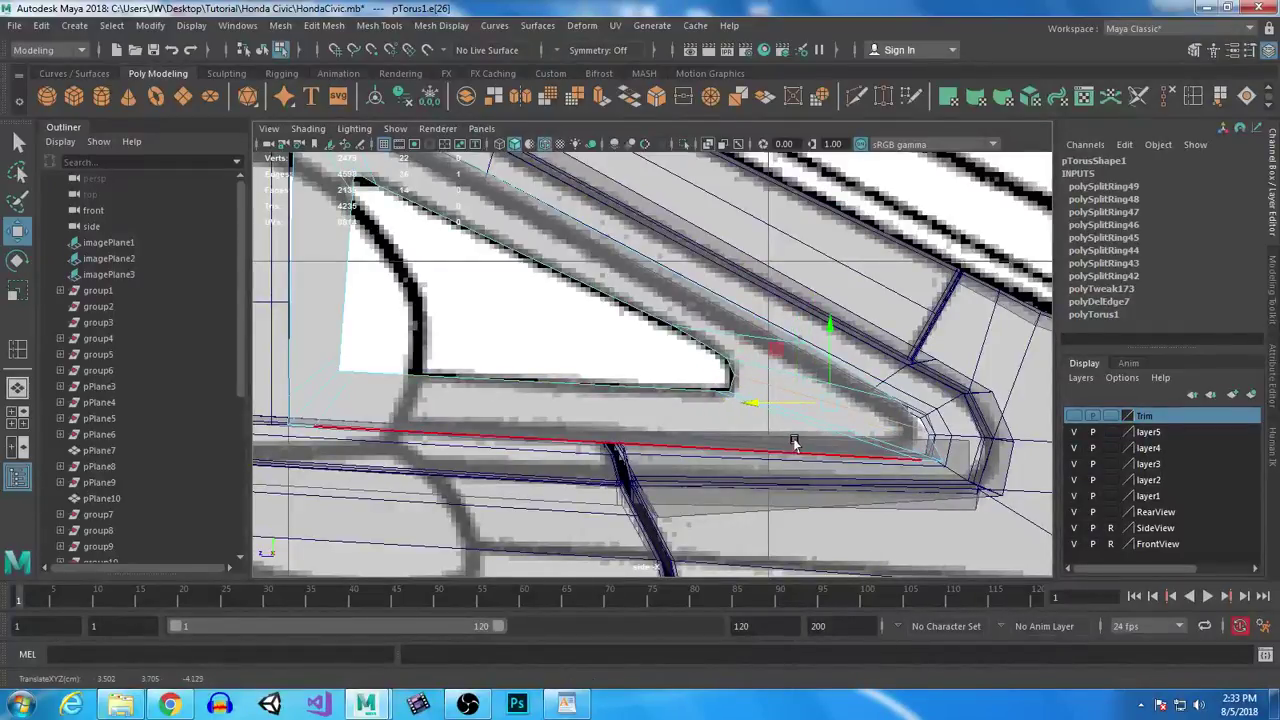
Step: Reposition the outer vertices around the frame's front corner to meet the surrounding window trim
{"action": "right_click_drag", "start_coordinate": [722, 250], "coordinate": [657, 240]}
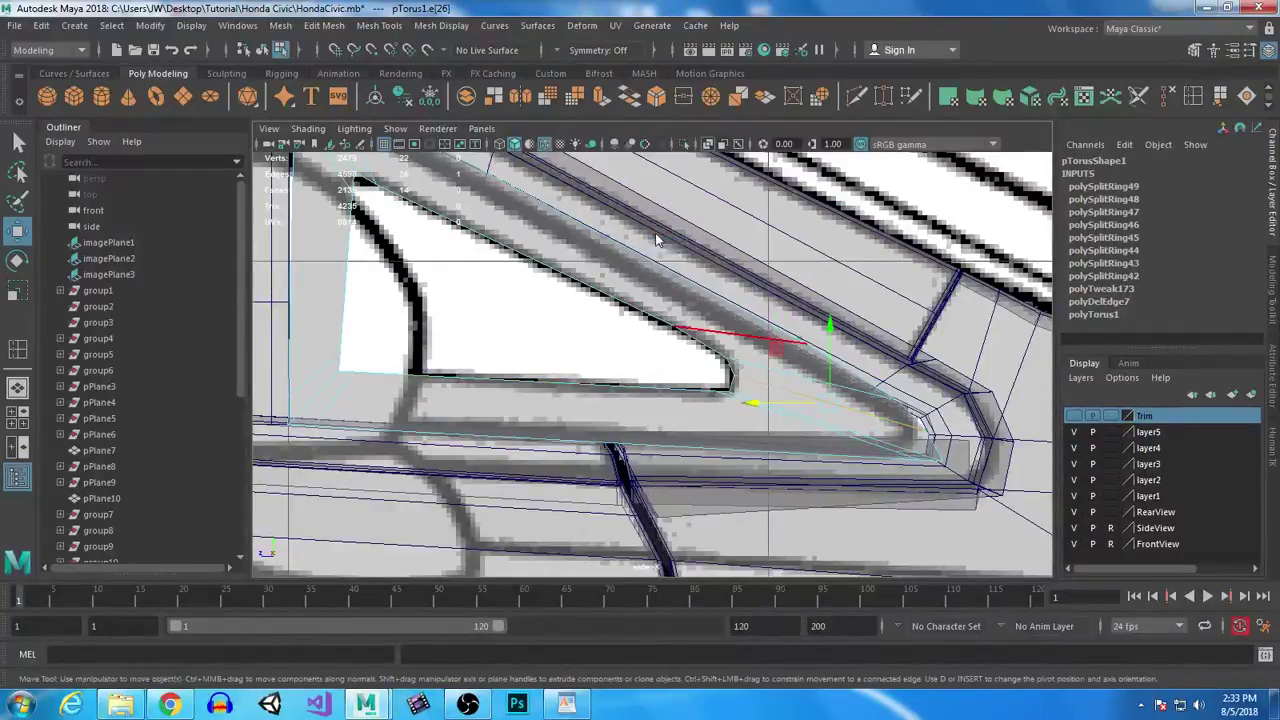
{"action": "left_click", "coordinate": [822, 466]}
{"action": "left_click", "coordinate": [935, 417]}
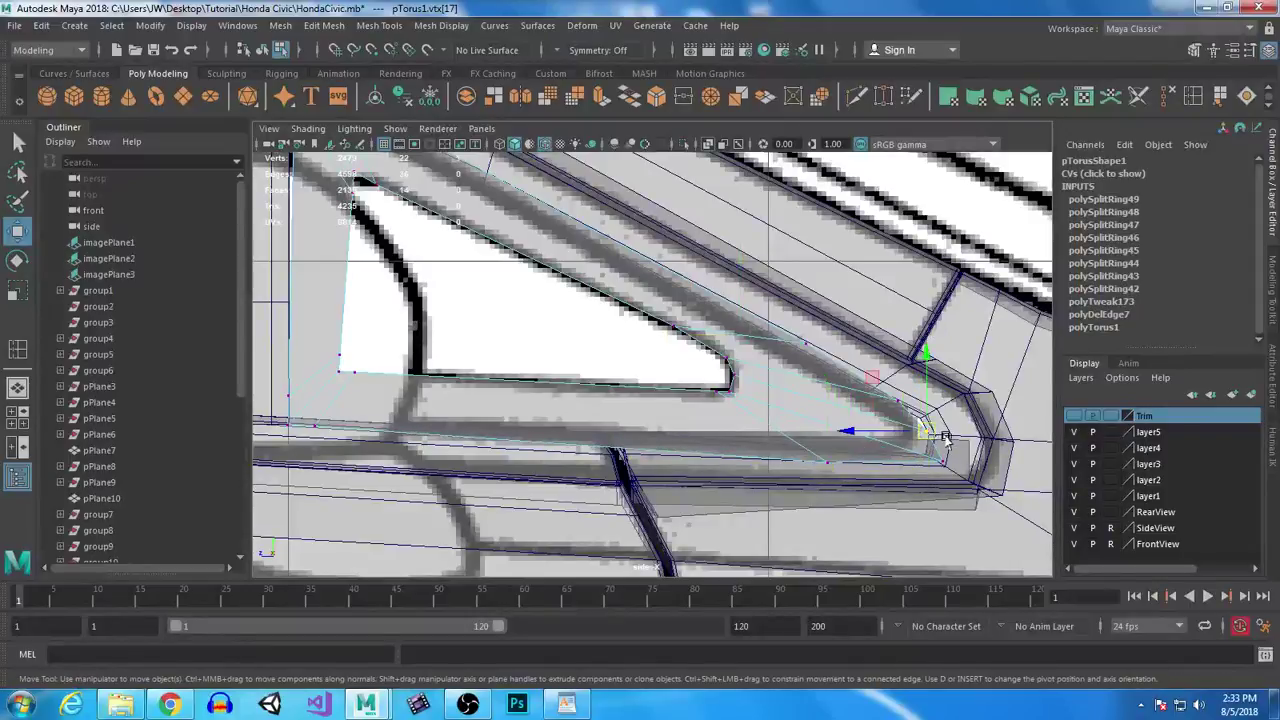
{"action": "mouse_move", "coordinate": [884, 388]}
{"action": "left_mouse_down"}
{"action": "mouse_move", "coordinate": [928, 421]}
{"action": "mouse_move", "coordinate": [903, 386]}
{"action": "left_mouse_up"}
{"action": "left_click", "coordinate": [806, 347]}
{"action": "left_click_drag", "start_coordinate": [806, 349], "coordinate": [813, 339]}
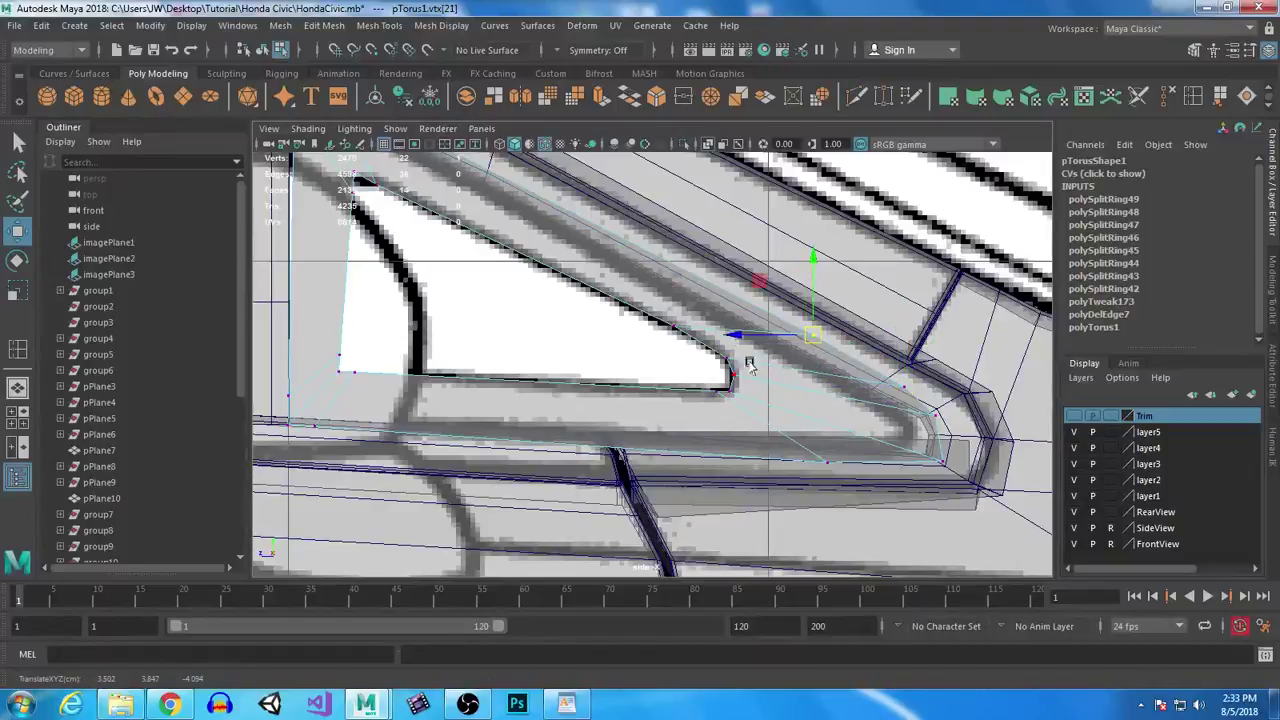
Step: Adjust the inner vertices at the opening's upper rear corner and raise the outer vertex on the frame's rear edge
{"action": "middle_click_drag", "start_coordinate": [653, 336], "coordinate": [905, 498], "text": "alt"}
{"action": "left_click", "coordinate": [585, 248]}
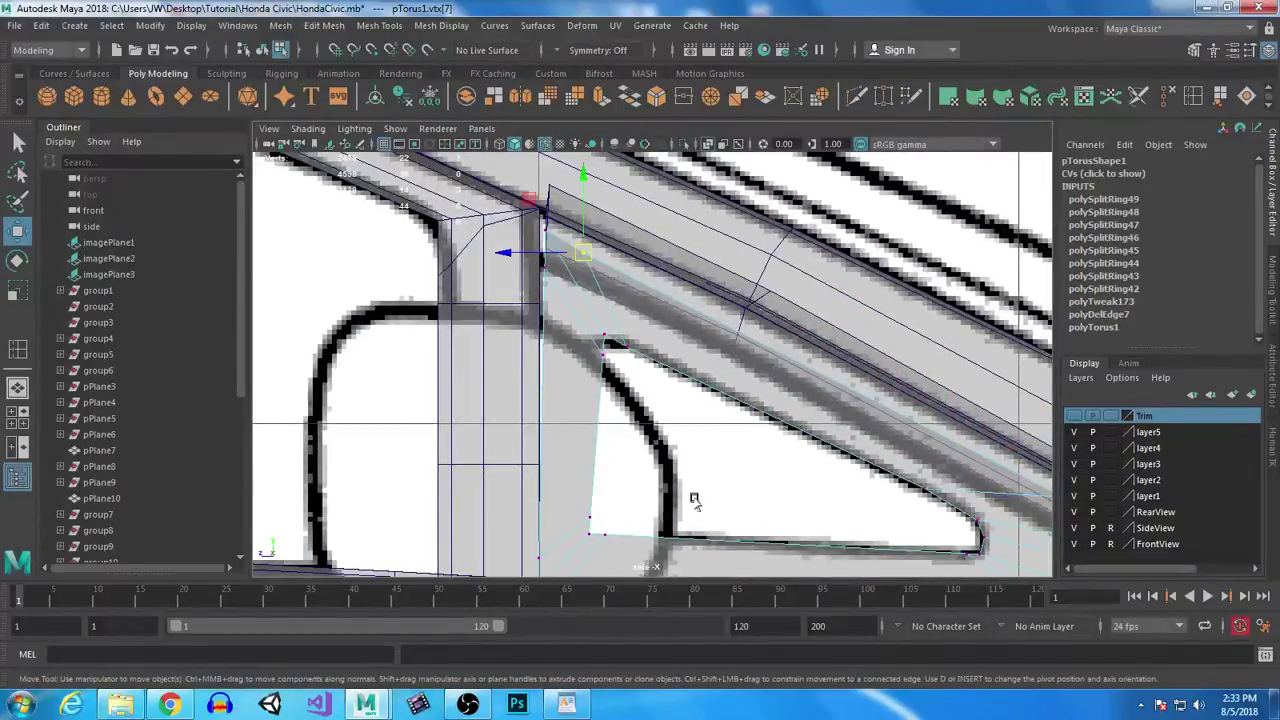
{"action": "middle_click_drag", "start_coordinate": [694, 506], "coordinate": [692, 362], "text": "alt"}
{"action": "left_click", "coordinate": [592, 237]}
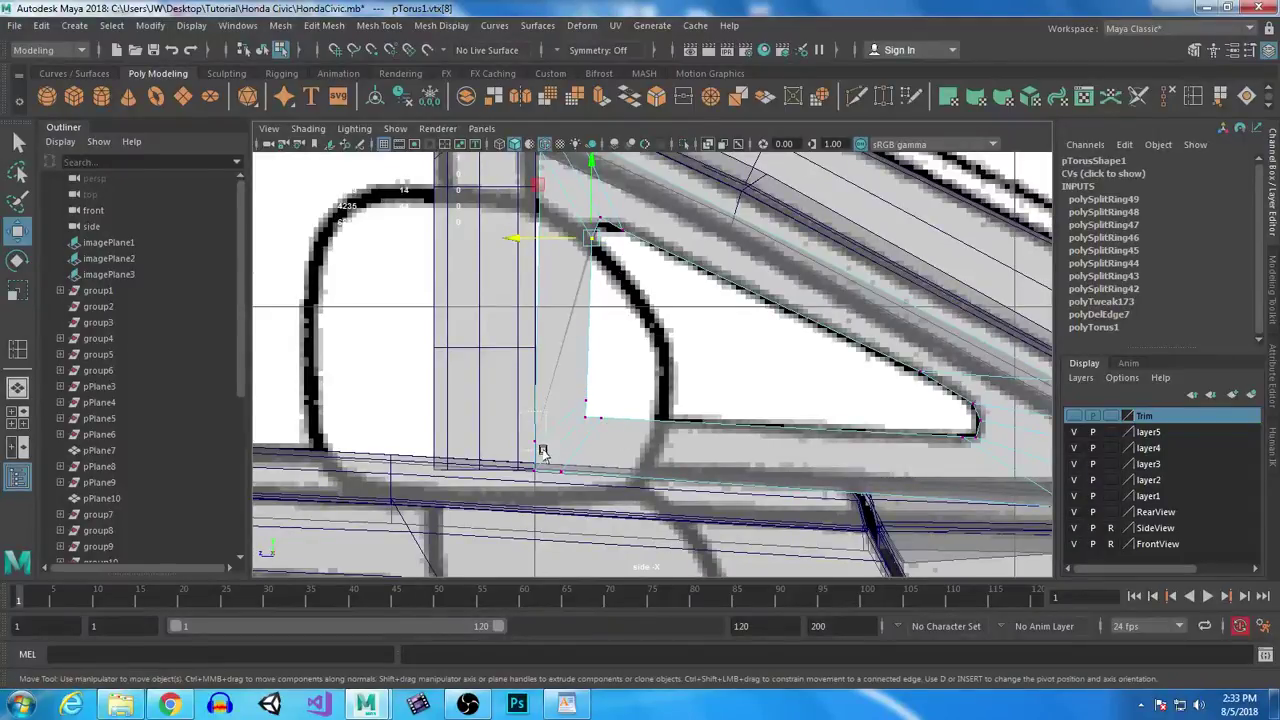
{"action": "left_click", "coordinate": [537, 414]}
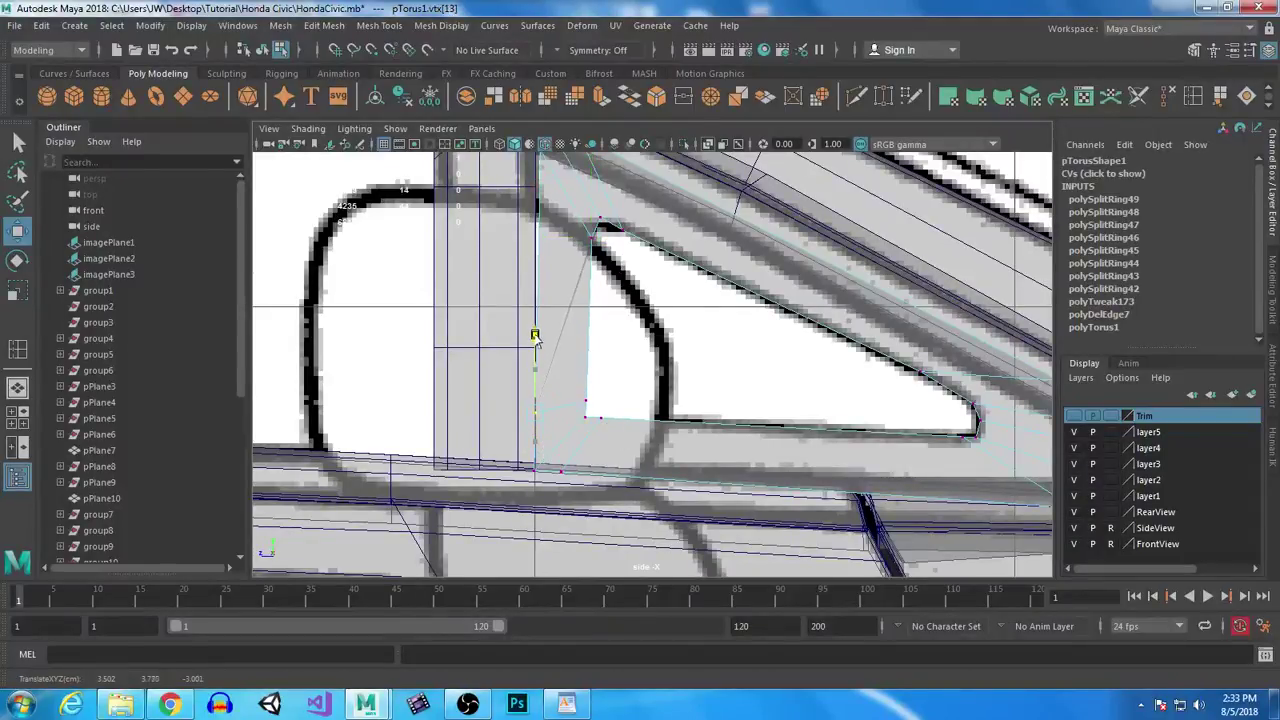
{"action": "left_click", "coordinate": [600, 220]}
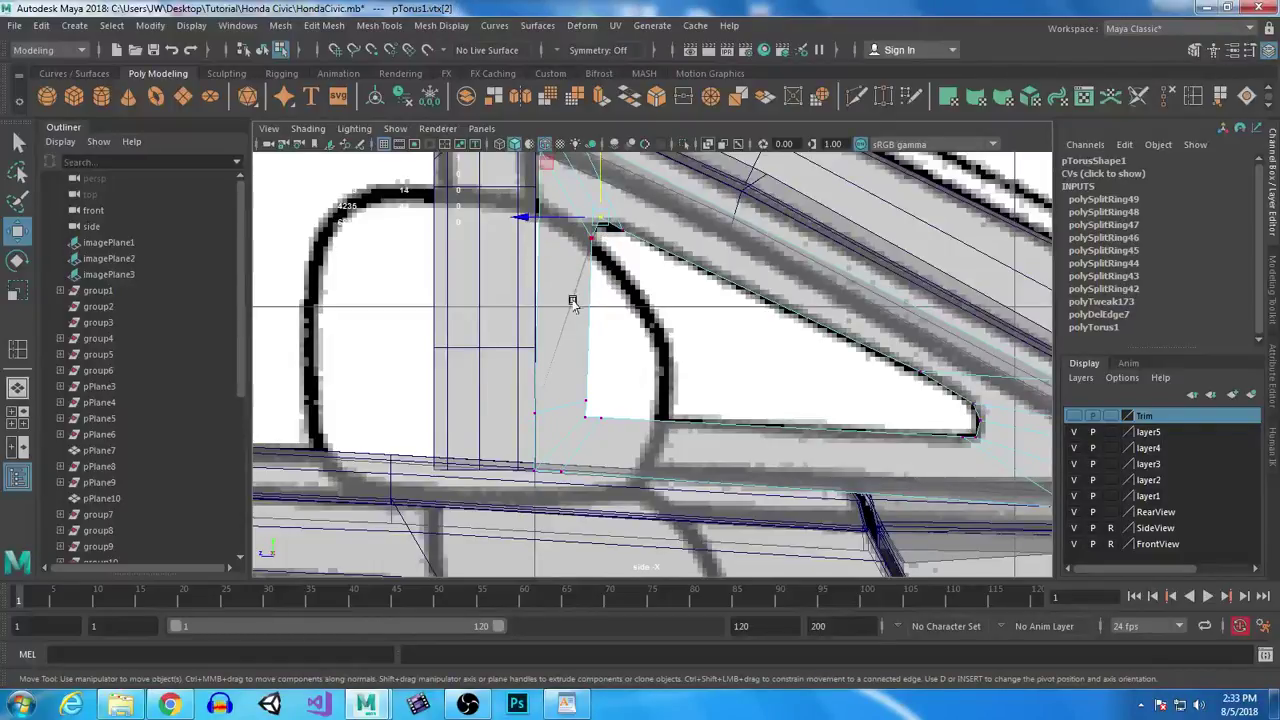
Step: Align the outer vertices at the frame's lower rear corner with the vertical divider and bring them close together at the corner
{"action": "middle_click_drag", "start_coordinate": [594, 373], "coordinate": [645, 415], "text": "alt"}
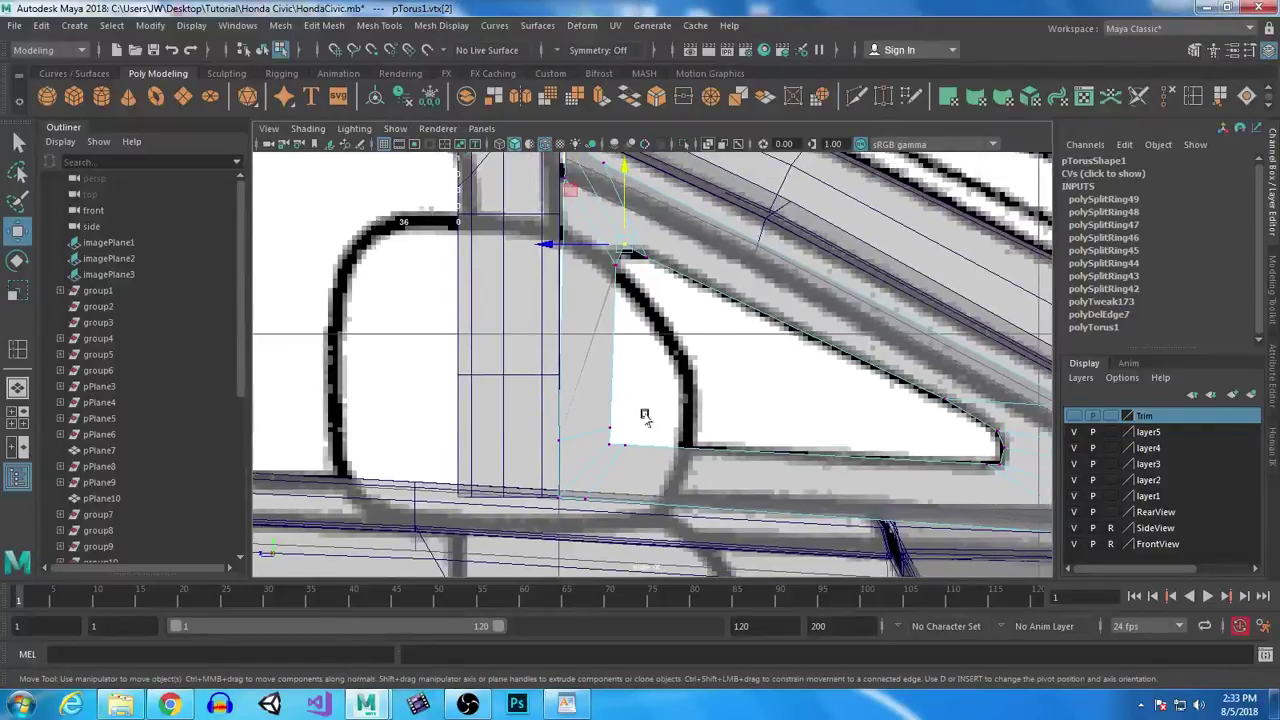
{"action": "left_click_drag", "start_coordinate": [517, 387], "coordinate": [551, 530]}
{"action": "left_click_drag", "start_coordinate": [483, 468], "coordinate": [487, 470]}
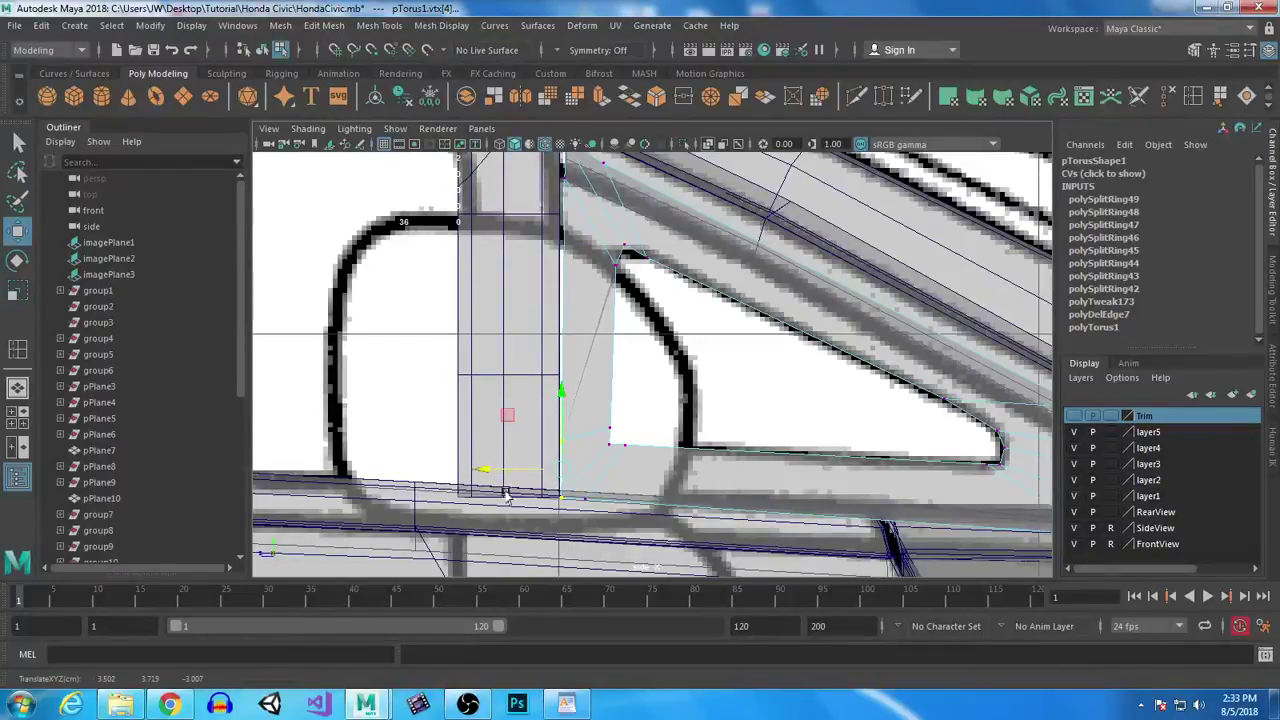
{"action": "middle_click_drag", "start_coordinate": [637, 477], "coordinate": [712, 370], "text": "alt"}
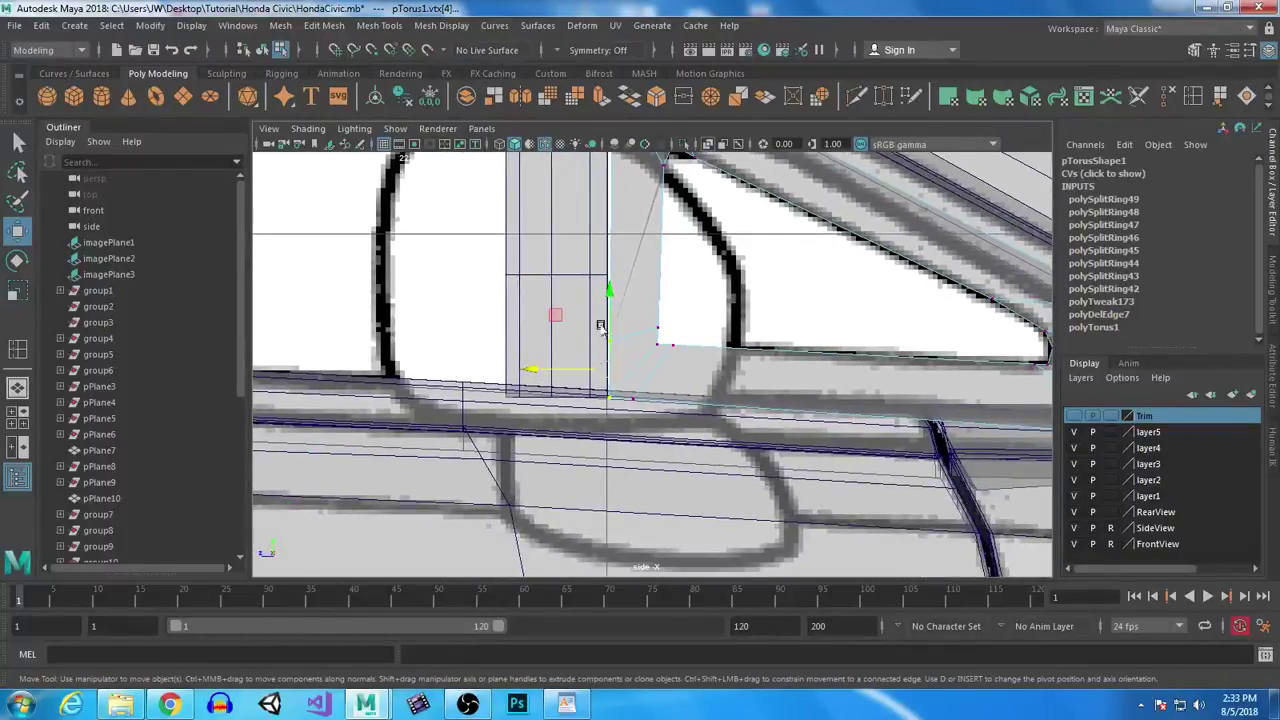
{"action": "left_click_drag", "start_coordinate": [617, 345], "coordinate": [621, 347]}
{"action": "left_click_drag", "start_coordinate": [609, 264], "coordinate": [608, 312]}
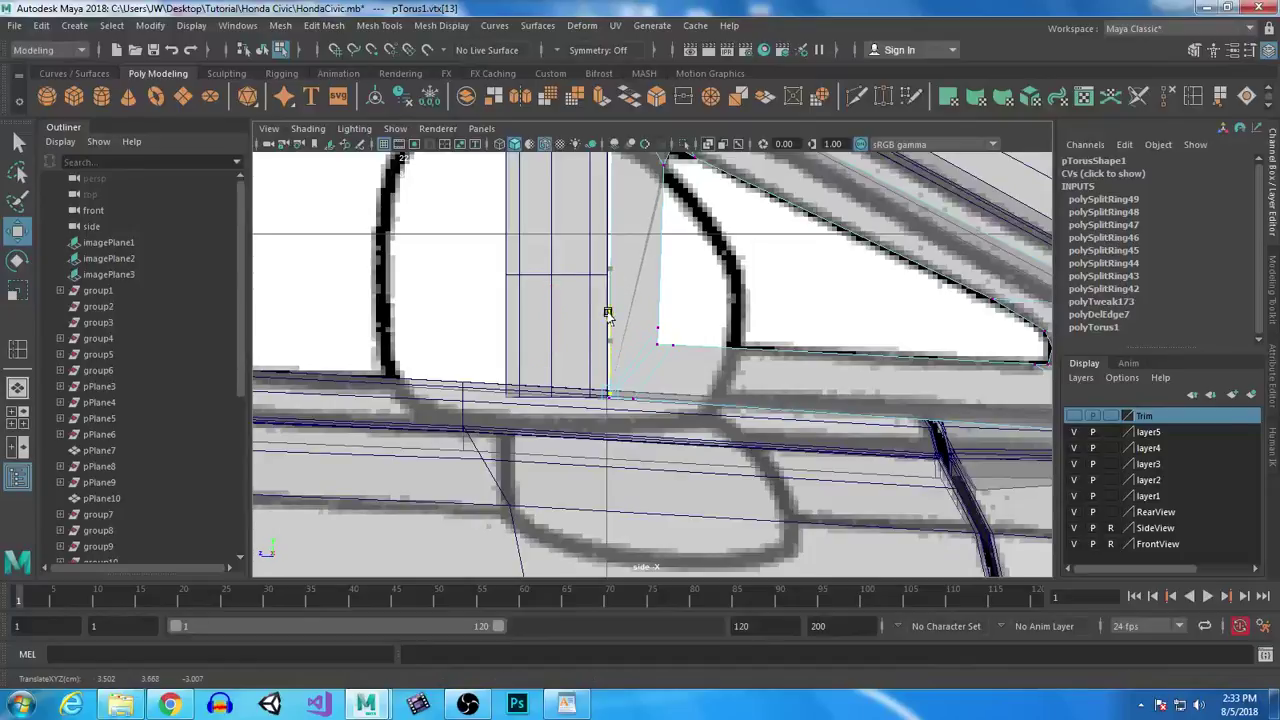
{"action": "left_click_drag", "start_coordinate": [527, 388], "coordinate": [531, 388]}
Step: Refine the inner vertex at the opening's upper rear corner to follow the blueprint, and check the frame in smooth preview
{"action": "middle_click_drag", "start_coordinate": [676, 329], "coordinate": [656, 486], "text": "alt"}
{"action": "right_click_drag", "start_coordinate": [681, 336], "coordinate": [762, 492], "text": "alt"}
{"action": "left_click", "coordinate": [660, 271]}
{"action": "mouse_move", "coordinate": [657, 269]}
{"action": "left_mouse_down"}
{"action": "mouse_move", "coordinate": [646, 257]}
{"action": "mouse_move", "coordinate": [659, 292]}
{"action": "mouse_move", "coordinate": [649, 275]}
{"action": "left_mouse_up"}
{"action": "scroll", "coordinate": [650, 280], "scroll_direction": "down", "scroll_amount": 5}
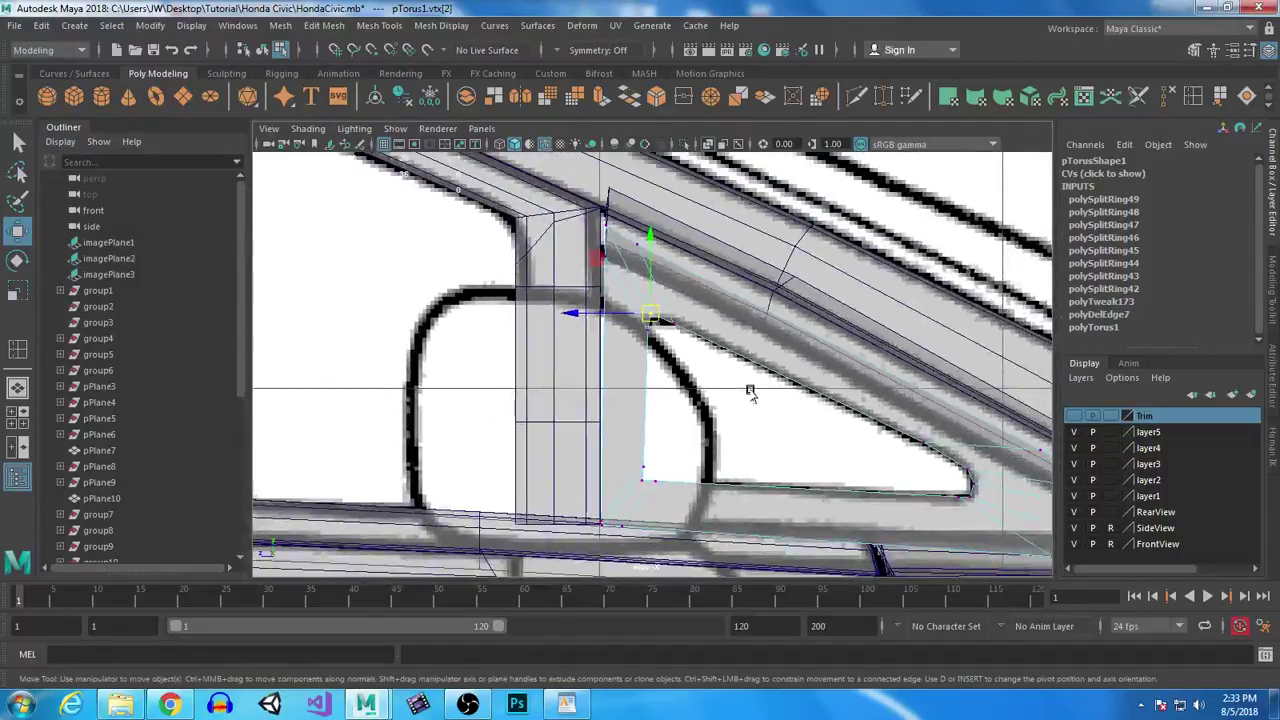
{"action": "key", "text": "3"}
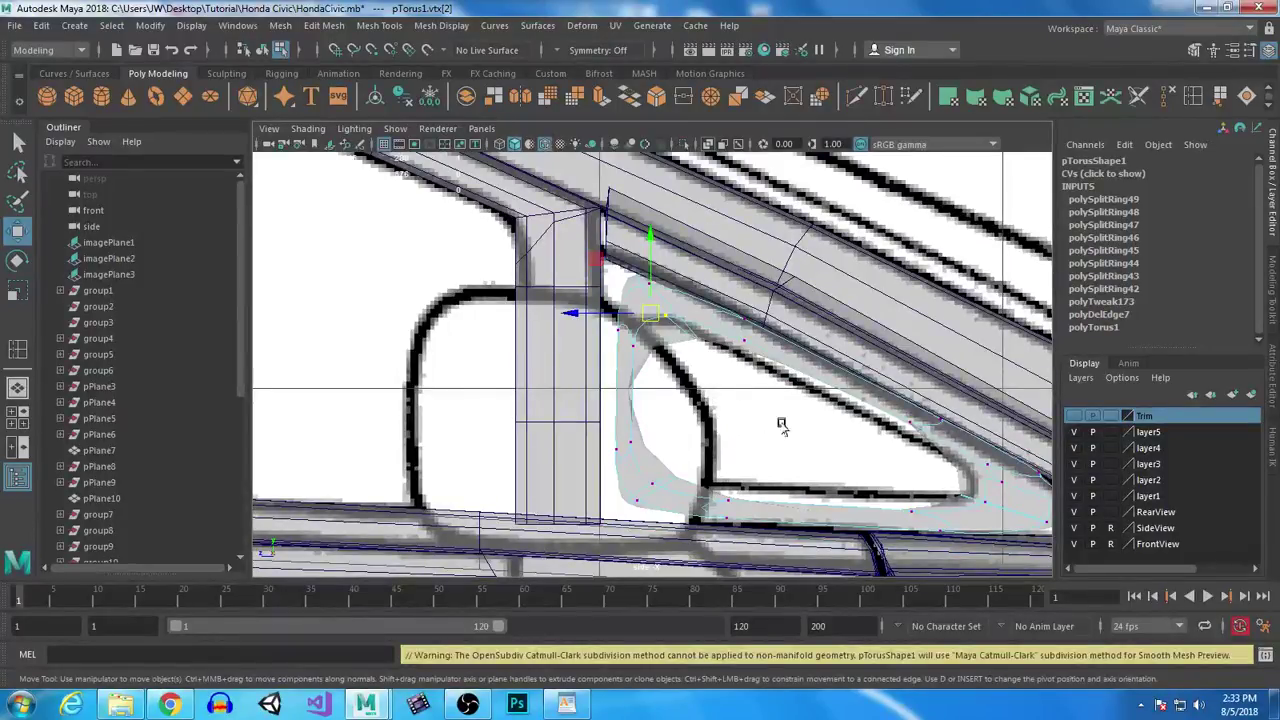
{"action": "scroll", "coordinate": [760, 400], "scroll_direction": "up", "scroll_amount": 2}
{"action": "key", "text": "1"}
Step: Extrude all inner and outer border edges of the triangular frame slightly inward toward the car body
{"action": "right_click_drag", "start_coordinate": [695, 279], "coordinate": [699, 219]}
{"action": "left_click", "coordinate": [695, 231]}
{"action": "left_click", "coordinate": [681, 300], "text": "shift"}
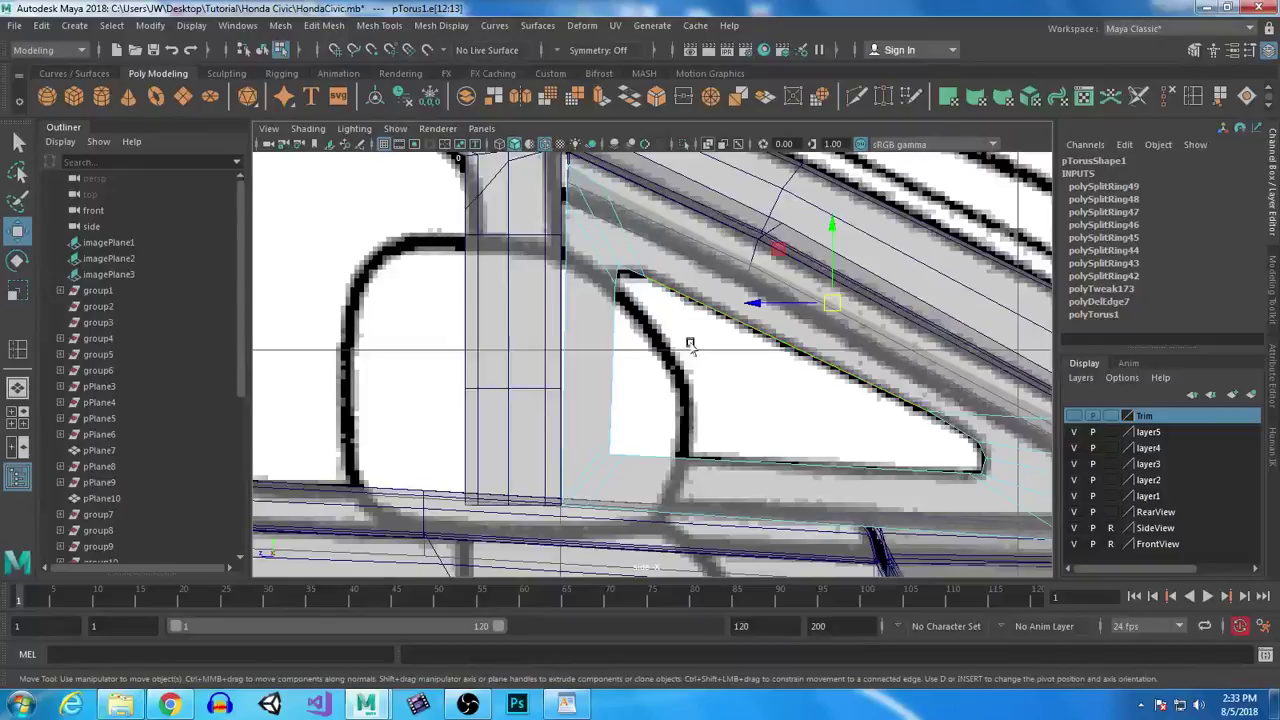
{"action": "left_click", "coordinate": [793, 464], "text": "shift"}
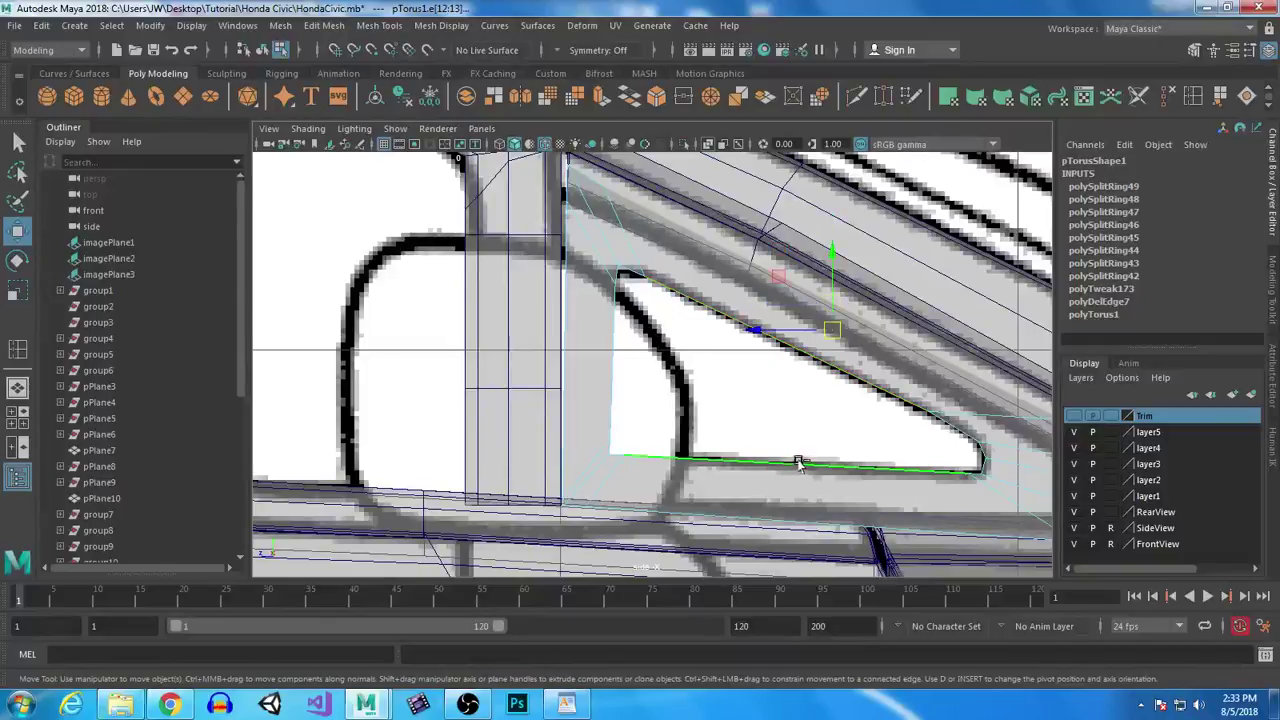
{"action": "left_click", "coordinate": [974, 468], "text": "shift"}
{"action": "left_click", "coordinate": [617, 276]}
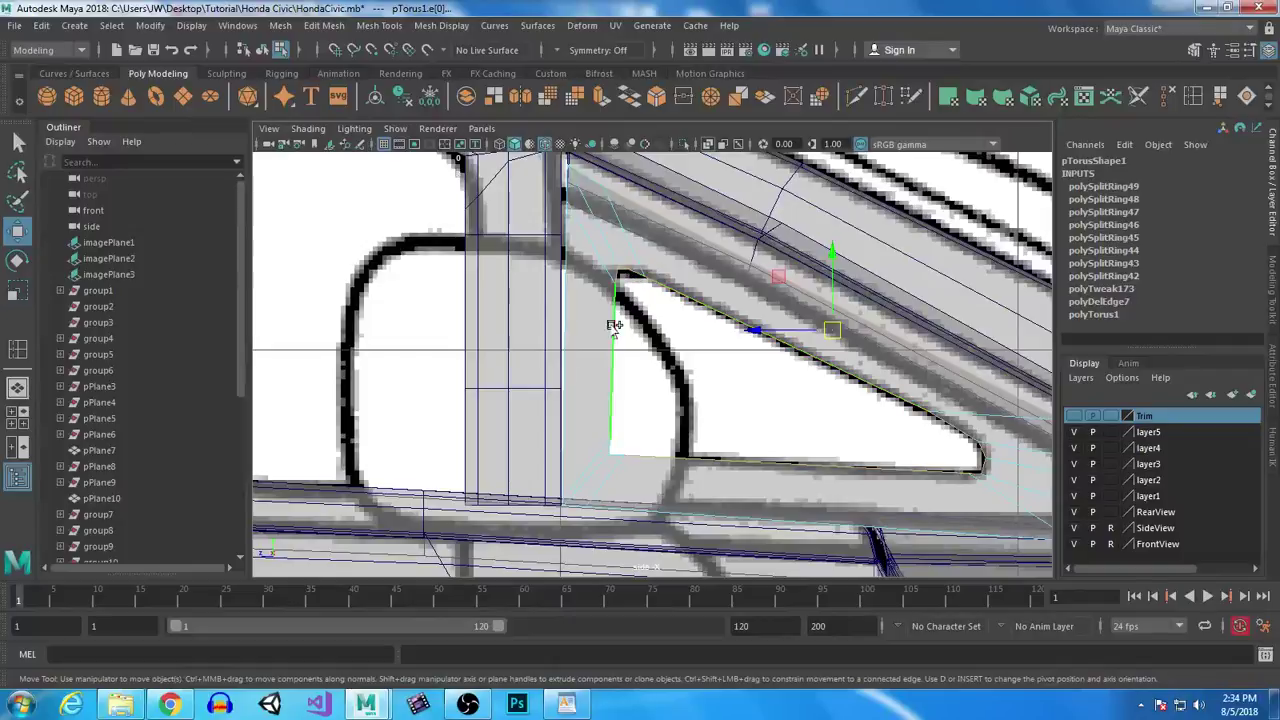
{"action": "scroll", "coordinate": [734, 537], "scroll_direction": "down", "scroll_amount": 6}
{"action": "left_click_drag", "start_coordinate": [580, 286], "coordinate": [854, 494]}
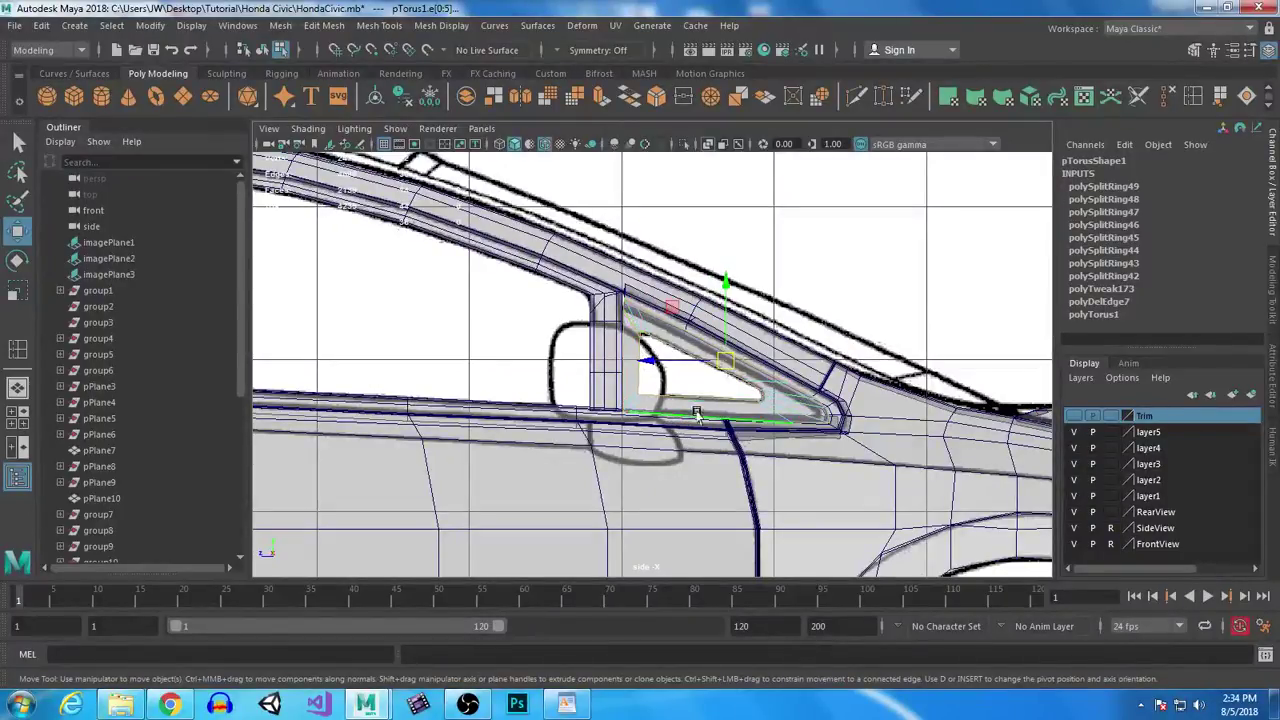
{"action": "key", "text": "space"}
{"action": "key", "text": "space"}
{"action": "left_click_drag", "start_coordinate": [657, 309], "coordinate": [733, 430], "text": "alt"}
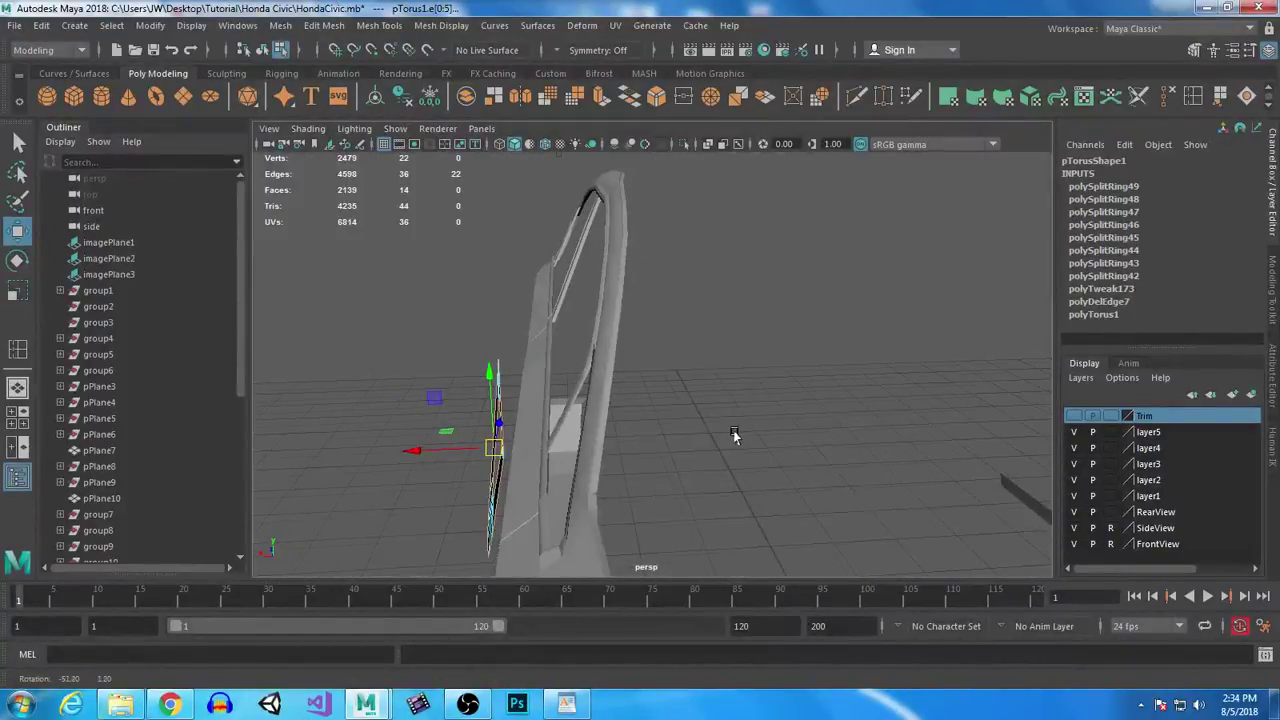
{"action": "key", "text": "f"}
{"action": "scroll", "coordinate": [733, 430], "scroll_direction": "down", "scroll_amount": 2}
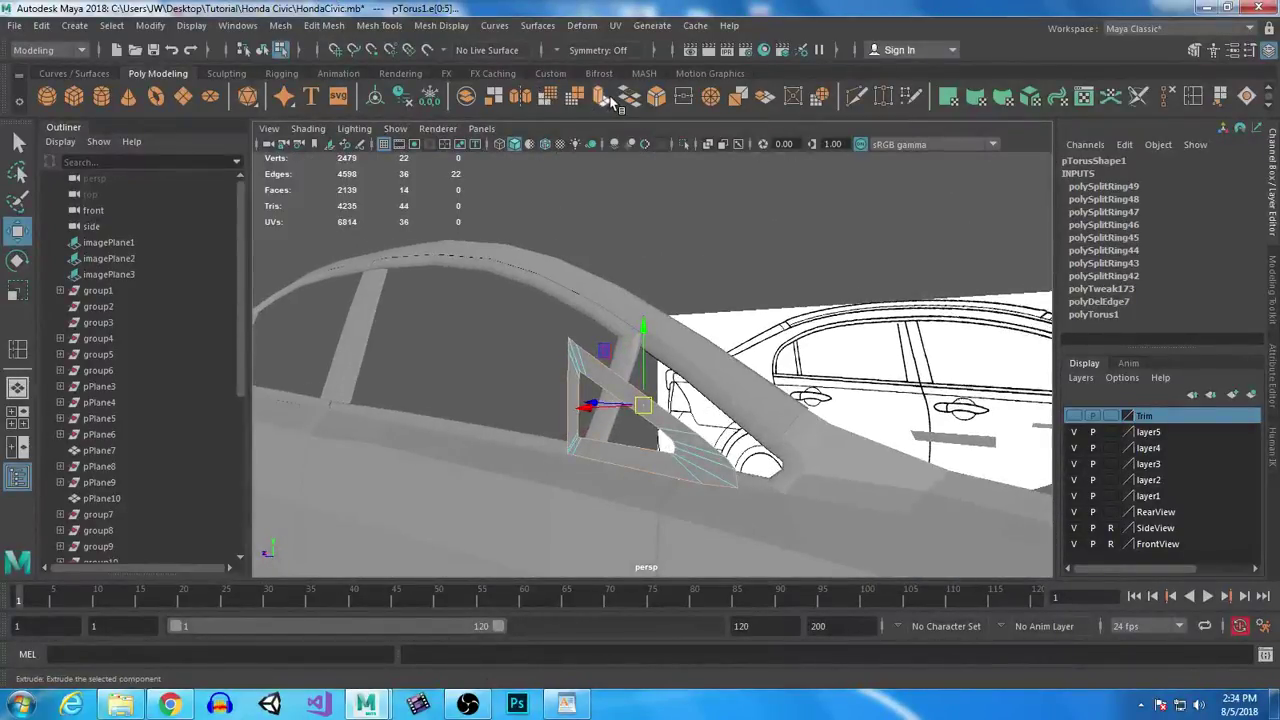
{"action": "left_click", "coordinate": [603, 99]}
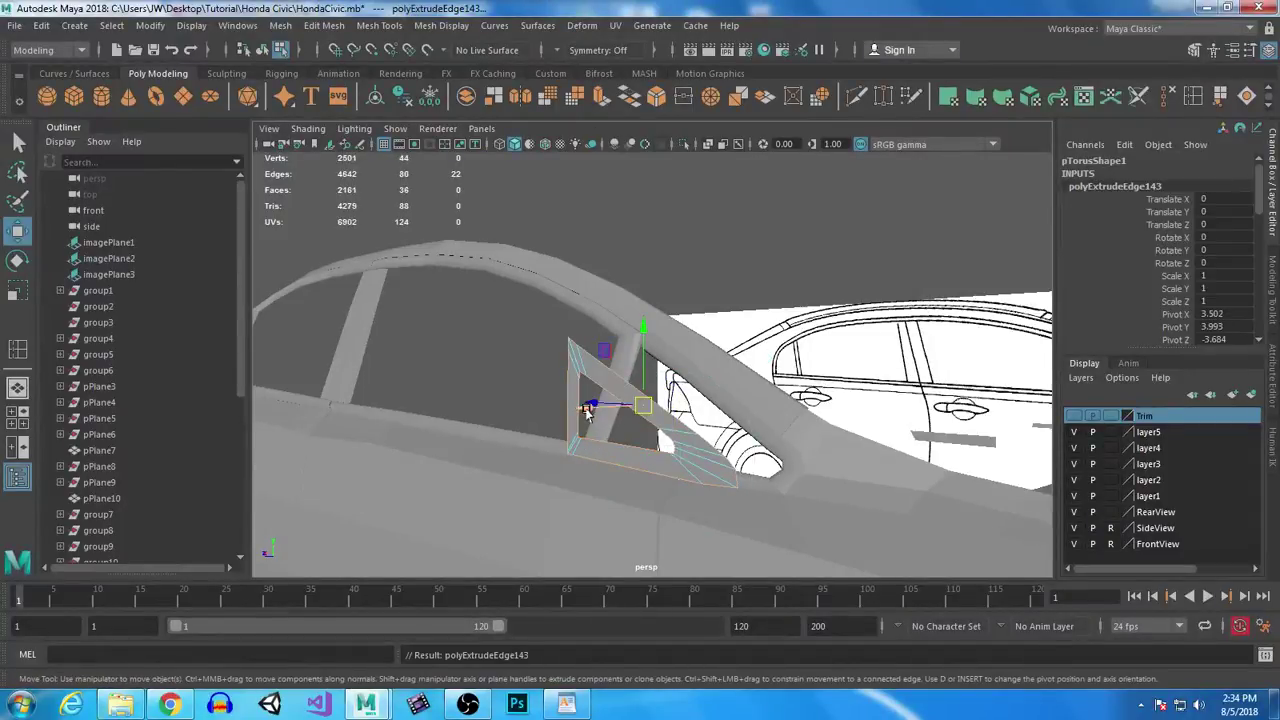
{"action": "mouse_move", "coordinate": [616, 420]}
{"action": "left_mouse_down", "text": "alt"}
{"action": "mouse_move", "coordinate": [500, 460]}
{"action": "mouse_move", "coordinate": [563, 474]}
{"action": "mouse_move", "coordinate": [631, 457]}
{"action": "mouse_move", "coordinate": [617, 436]}
{"action": "left_mouse_up", "text": "alt"}
Step: Extrude the frame's border edges again toward the body for side-wall depth, and inspect the shape in smooth preview
{"action": "key", "text": "g"}
{"action": "key", "text": "w"}
{"action": "key", "text": "3"}
{"action": "middle_click_drag", "start_coordinate": [617, 436], "coordinate": [620, 436], "text": "alt"}
{"action": "left_click_drag", "start_coordinate": [620, 437], "coordinate": [640, 385], "text": "alt"}
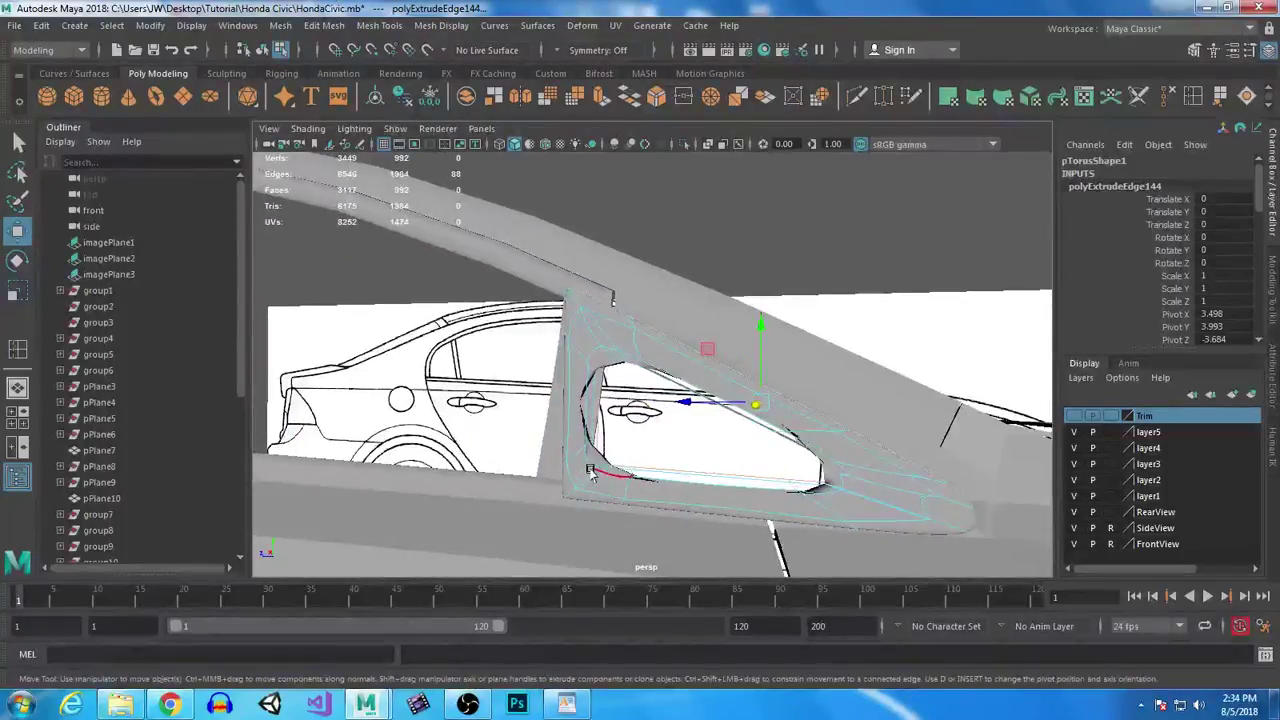
{"action": "key", "text": "1"}
{"action": "left_click_drag", "start_coordinate": [648, 423], "coordinate": [720, 451], "text": "alt"}
Step: Select only the side-wall faces lining the frame's triangular opening and reverse their normals
{"action": "right_click_drag", "start_coordinate": [483, 332], "coordinate": [491, 286]}
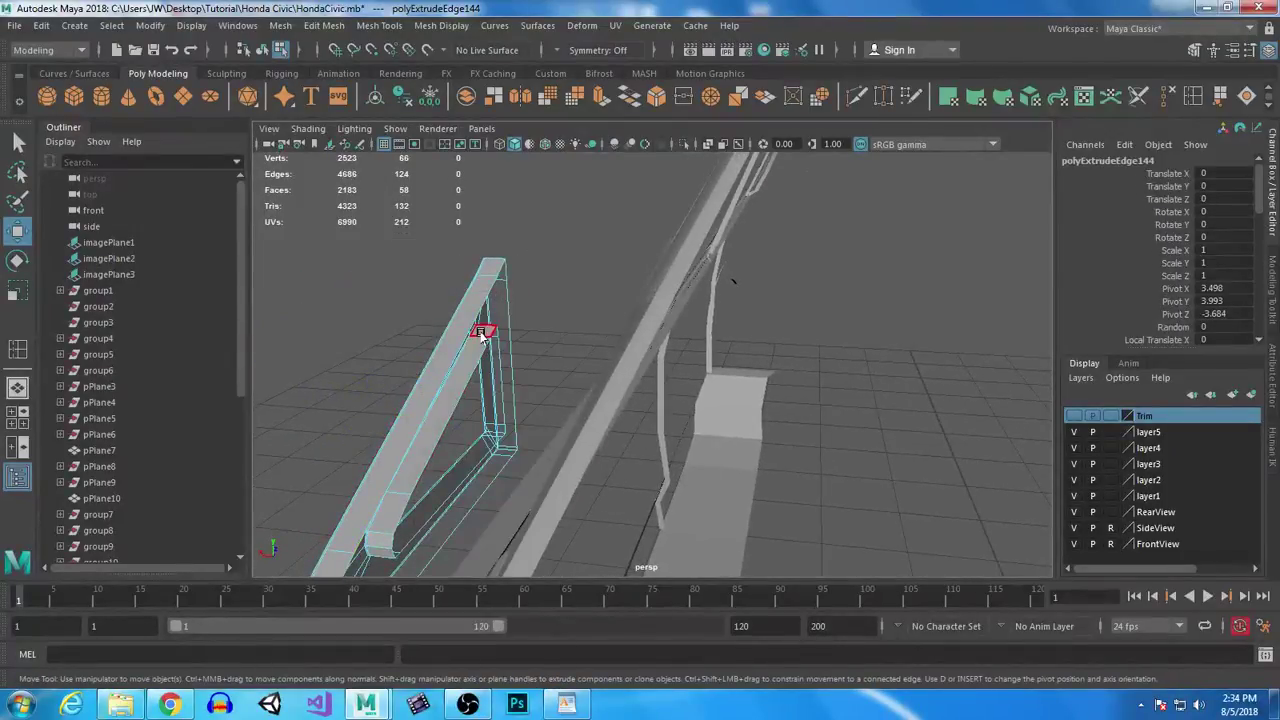
{"action": "key", "text": "space"}
{"action": "key", "text": "space"}
{"action": "key", "text": "space"}
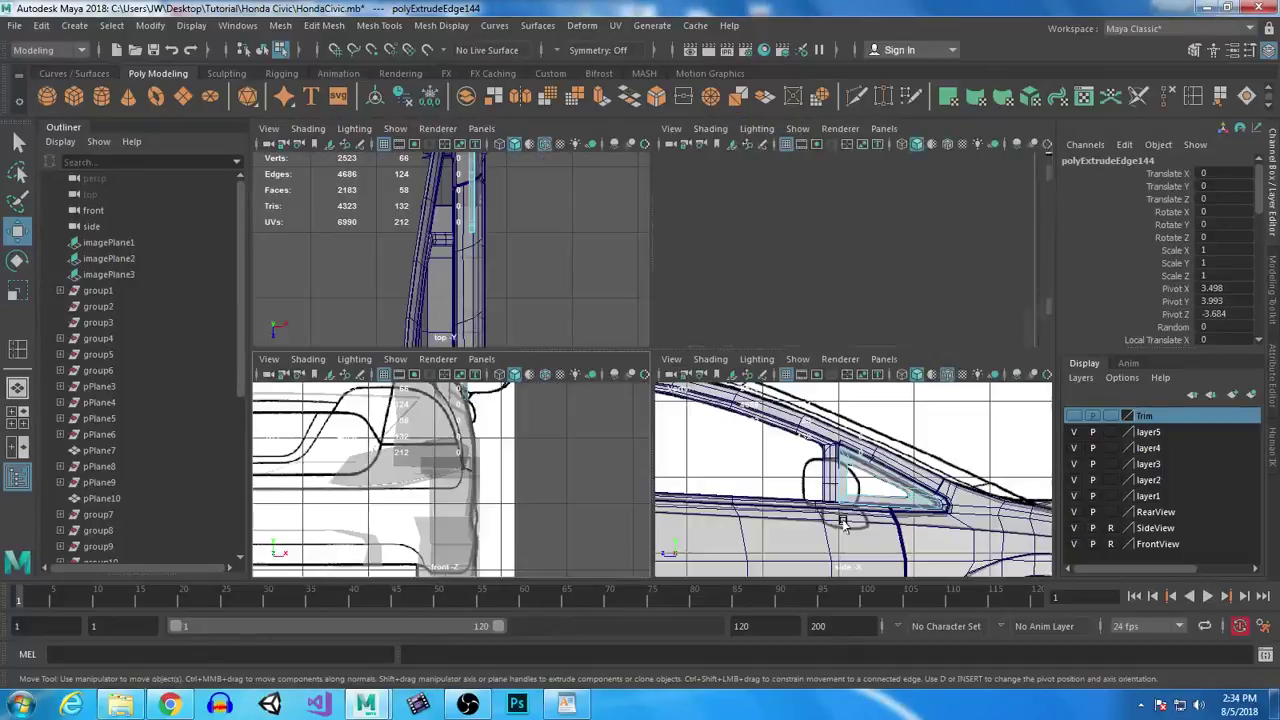
{"action": "key", "text": "space"}
{"action": "scroll", "coordinate": [846, 480], "scroll_direction": "up", "scroll_amount": 5}
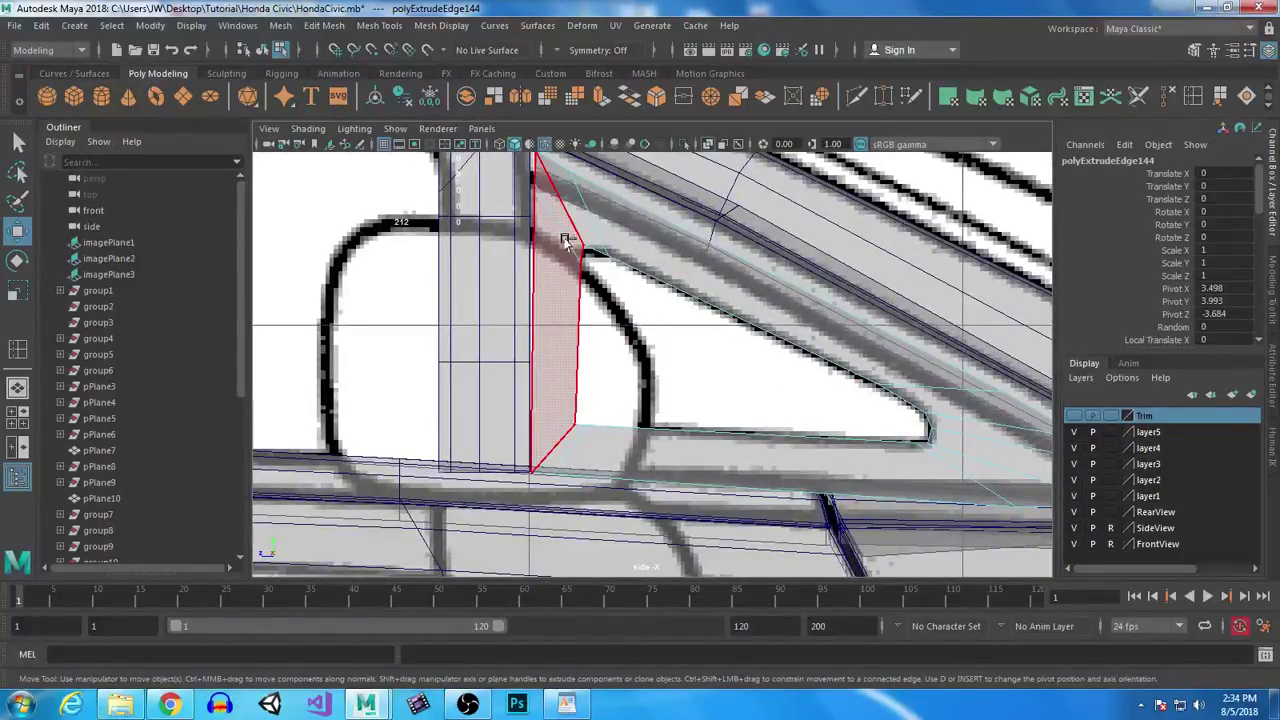
{"action": "left_click_drag", "start_coordinate": [557, 223], "coordinate": [620, 283]}
{"action": "middle_click_drag", "start_coordinate": [661, 410], "coordinate": [560, 357], "text": "alt"}
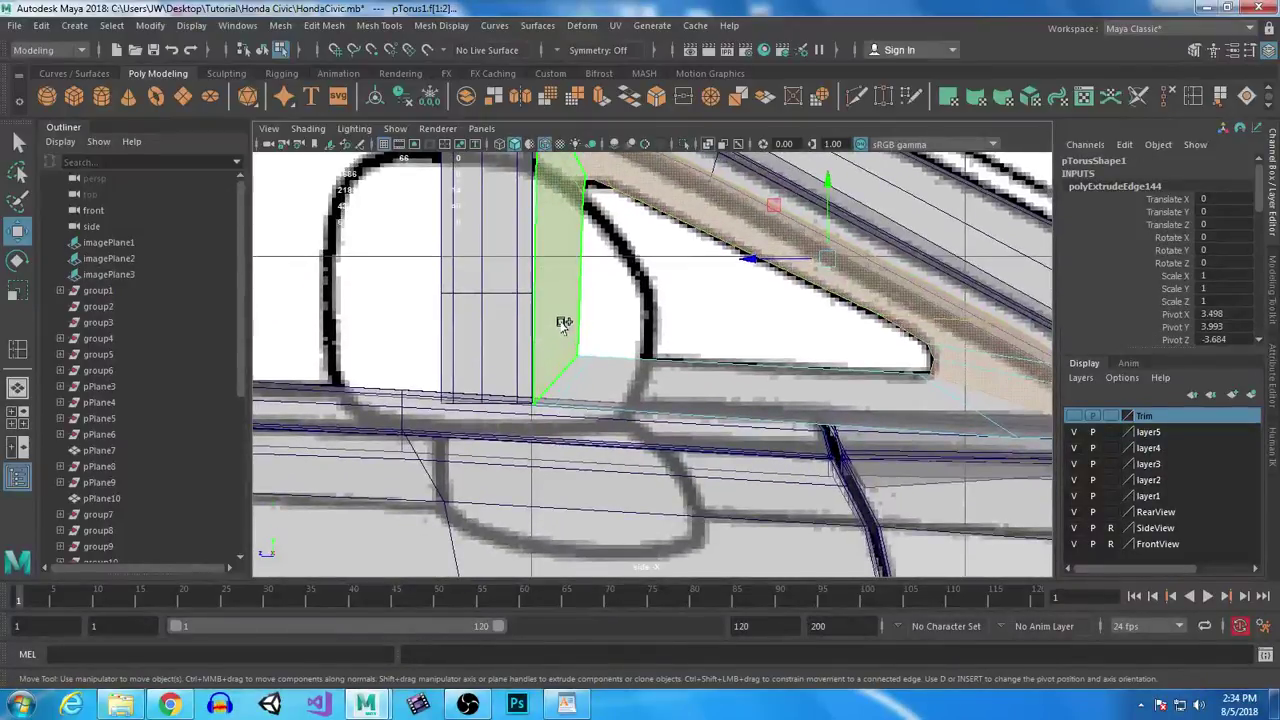
{"action": "left_click", "coordinate": [625, 375], "text": "shift"}
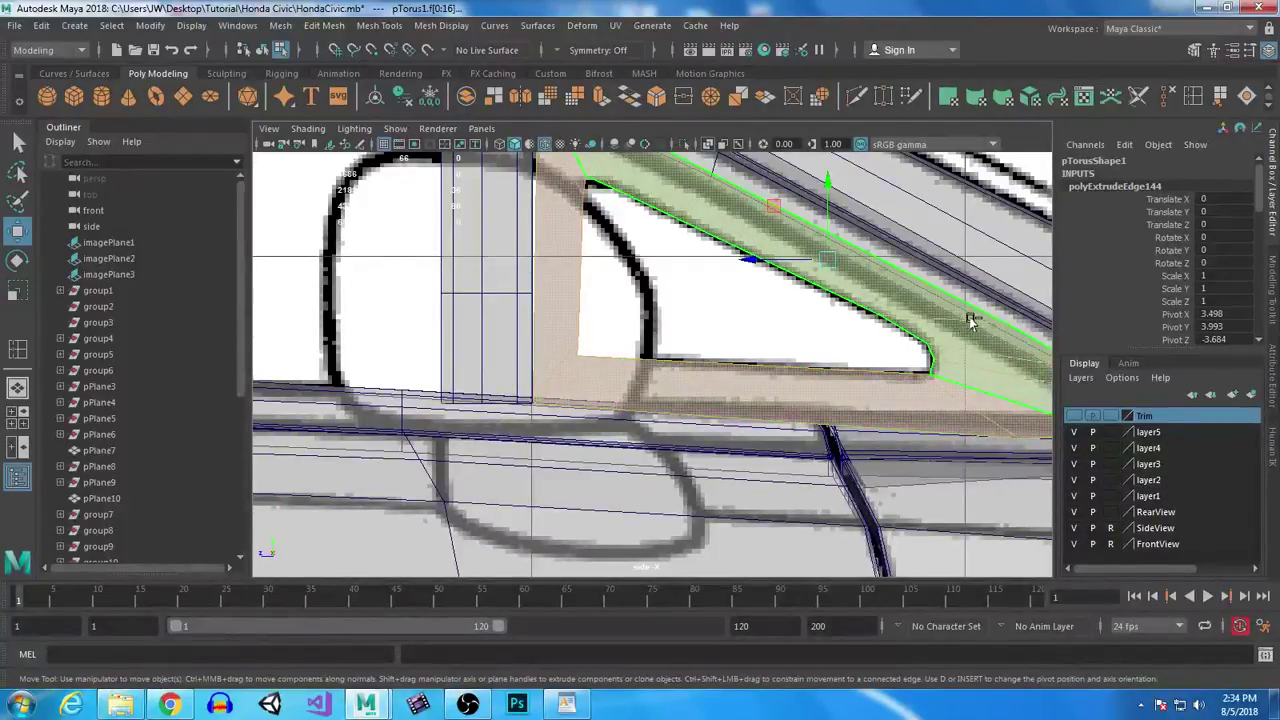
{"action": "left_click", "coordinate": [958, 407]}
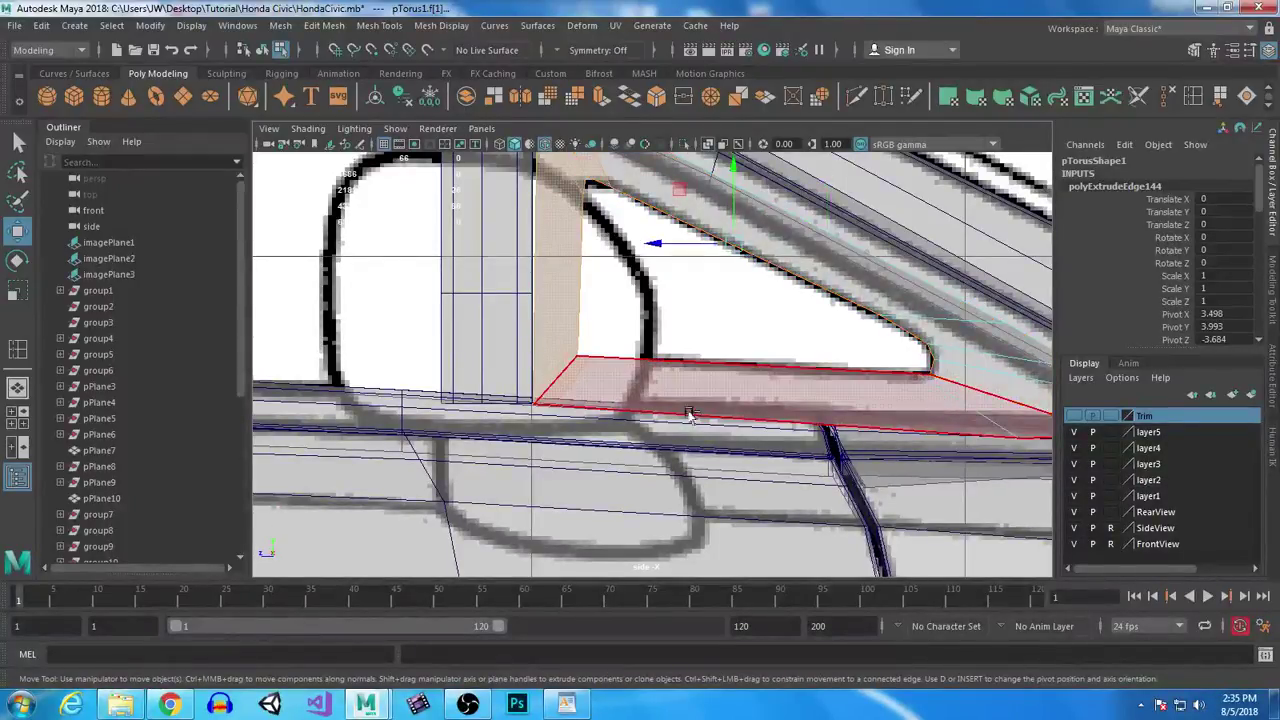
{"action": "left_click_drag", "start_coordinate": [571, 407], "coordinate": [568, 390], "text": "ctrl"}
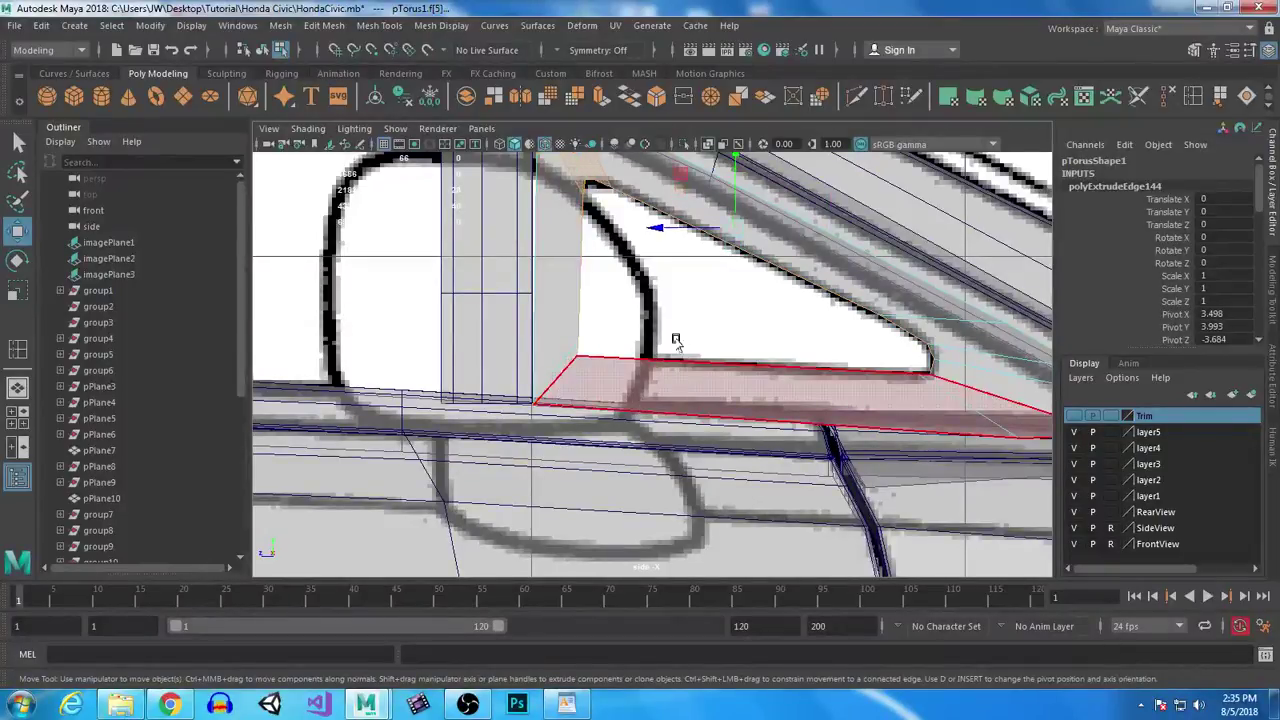
{"action": "middle_click_drag", "start_coordinate": [583, 157], "coordinate": [605, 266], "text": "alt"}
{"action": "left_click", "coordinate": [616, 259], "text": "ctrl"}
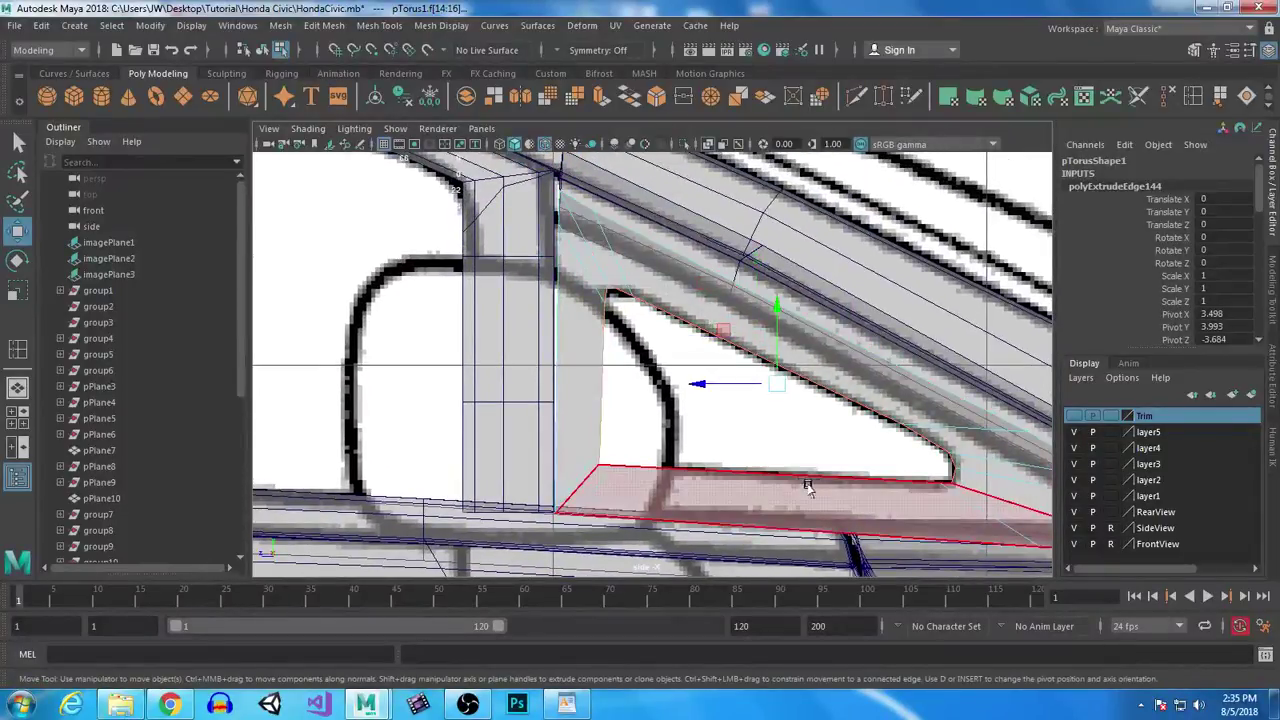
{"action": "key", "text": "space"}
{"action": "key", "text": "space"}
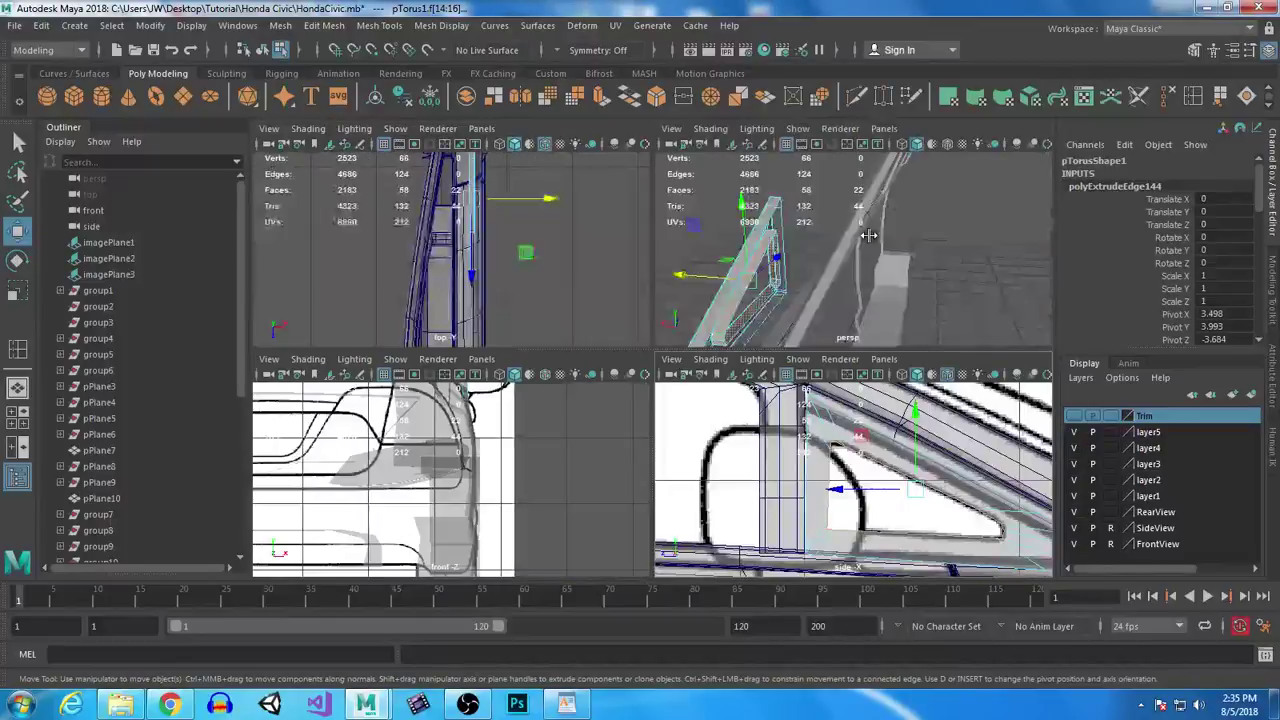
{"action": "left_click_drag", "start_coordinate": [625, 390], "coordinate": [510, 60], "text": "alt"}
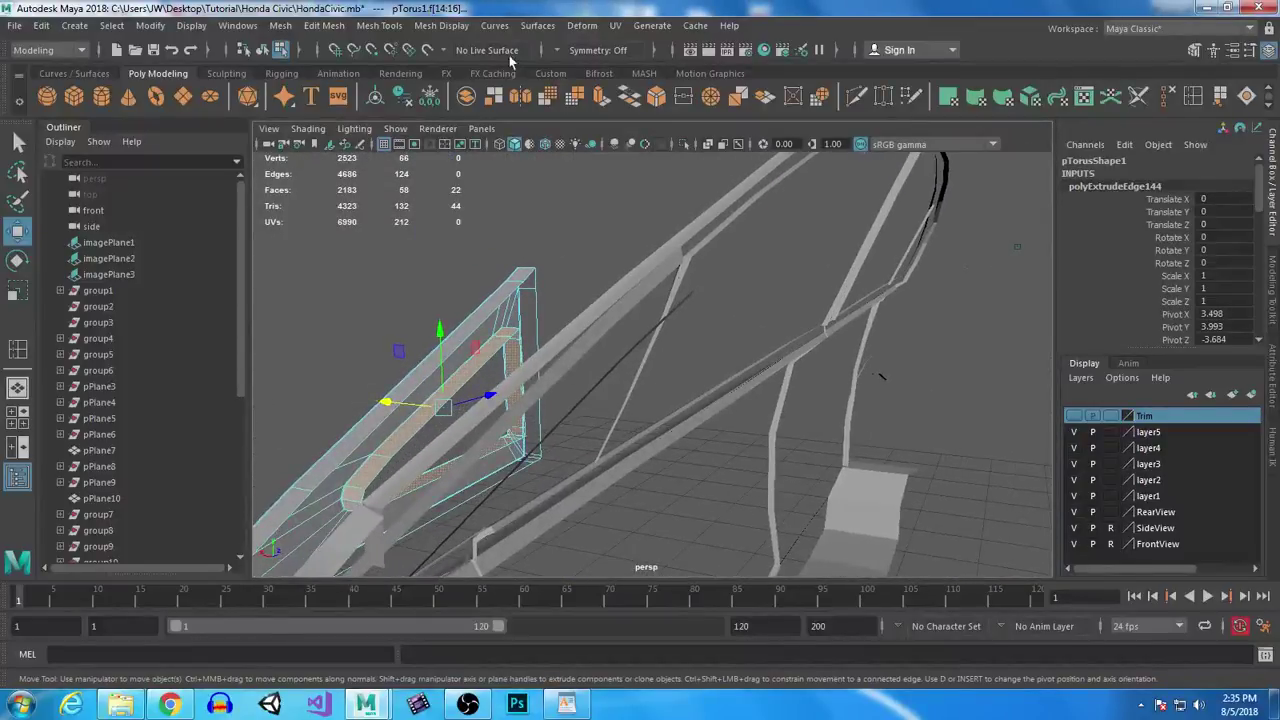
{"action": "left_click", "coordinate": [450, 27]}
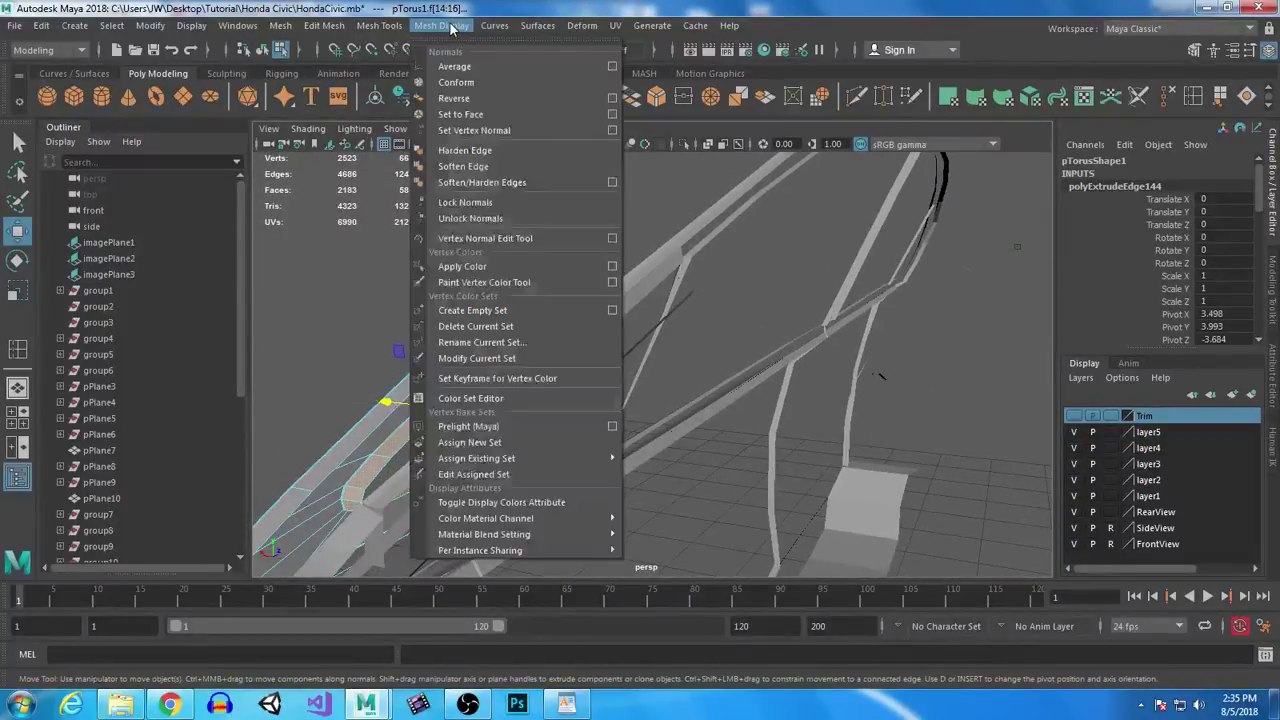
{"action": "left_click", "coordinate": [465, 98]}
Step: Examine the front and back of the triangular frame to check how its faces are oriented
{"action": "right_click_drag", "start_coordinate": [502, 242], "coordinate": [566, 228]}
{"action": "left_click_drag", "start_coordinate": [566, 228], "coordinate": [489, 349], "text": "alt"}
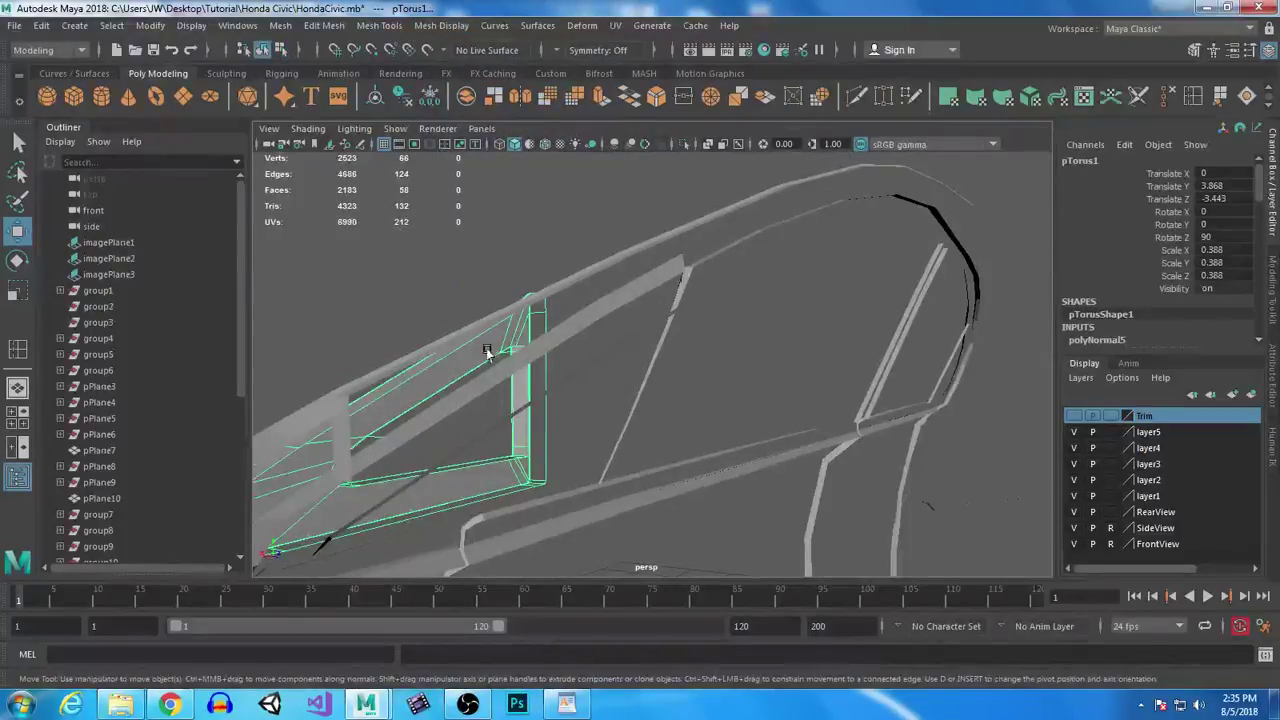
{"action": "key", "text": "f"}
{"action": "right_click_drag", "start_coordinate": [668, 250], "coordinate": [672, 292]}
{"action": "left_click", "coordinate": [675, 280]}
{"action": "right_click_drag", "start_coordinate": [836, 546], "coordinate": [705, 365], "text": "alt"}
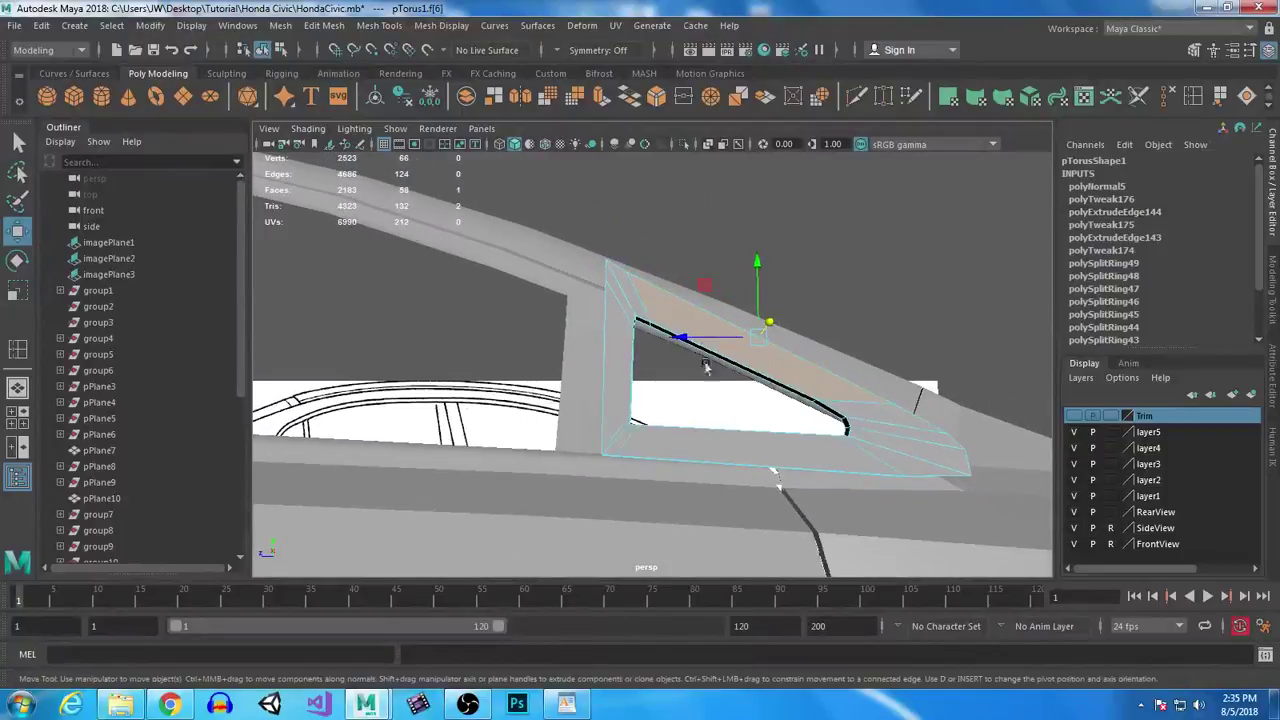
{"action": "left_click_drag", "start_coordinate": [800, 500], "coordinate": [534, 269], "text": "alt"}
{"action": "left_click", "coordinate": [557, 335]}
{"action": "left_click_drag", "start_coordinate": [557, 335], "coordinate": [636, 400], "text": "alt"}
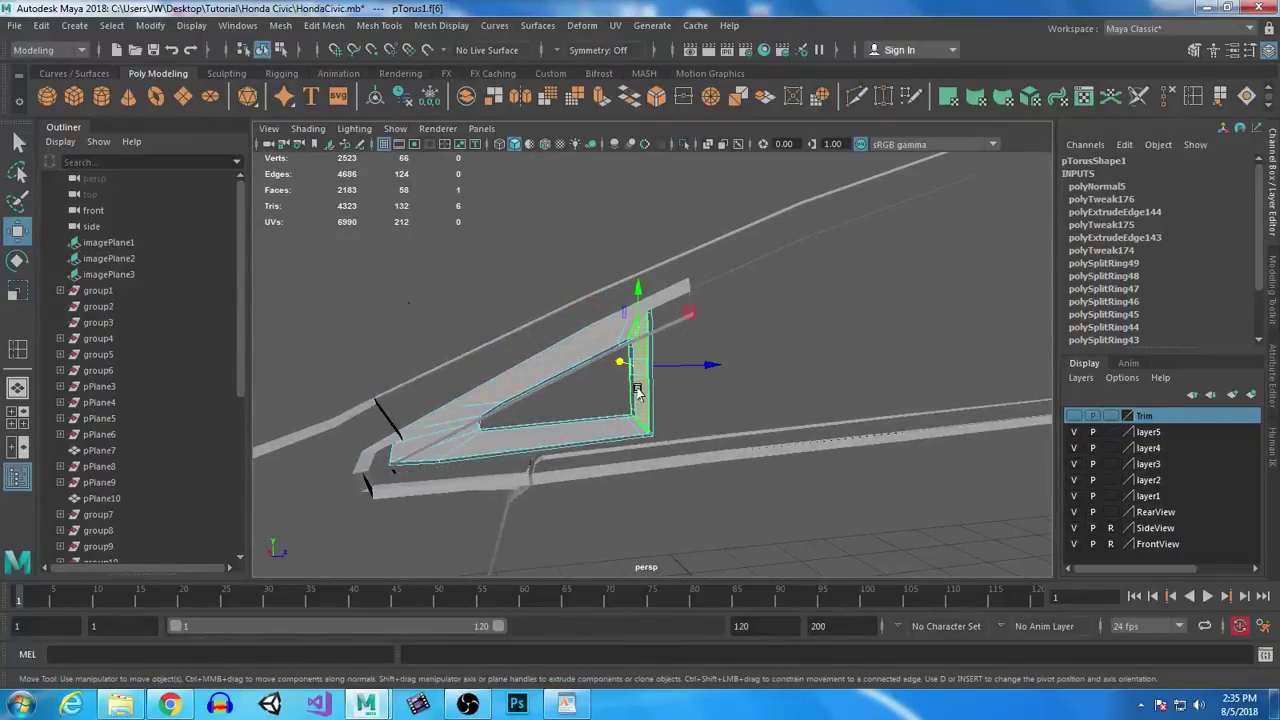
Step: Try moving the frame's rear vertical face sideways toward the body, and undo the move
{"action": "left_click_drag", "start_coordinate": [743, 483], "coordinate": [641, 433], "text": "alt"}
{"action": "left_click_drag", "start_coordinate": [766, 445], "coordinate": [736, 447]}
{"action": "key", "text": "ctrl+z"}
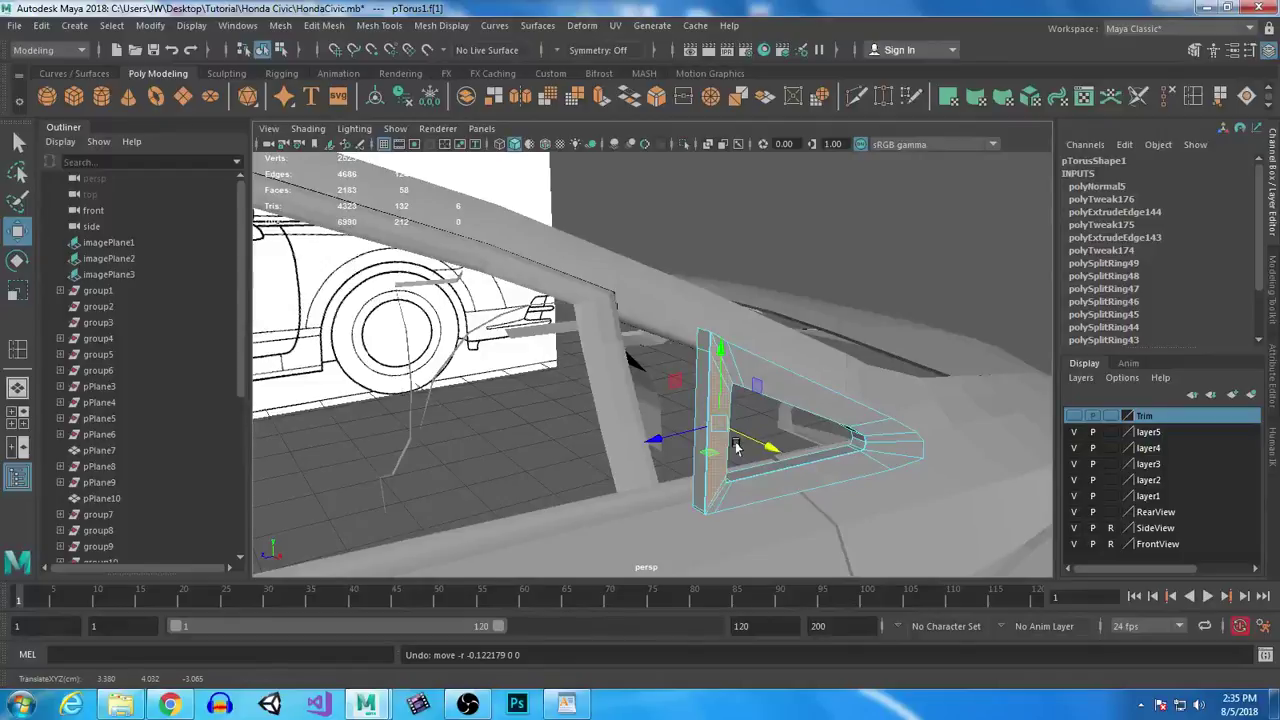
Step: Try shifting the frame's three long outer faces across the car's width in smooth preview, and undo the move
{"action": "key", "text": "3"}
{"action": "left_click_drag", "start_coordinate": [846, 443], "coordinate": [783, 428], "text": "alt"}
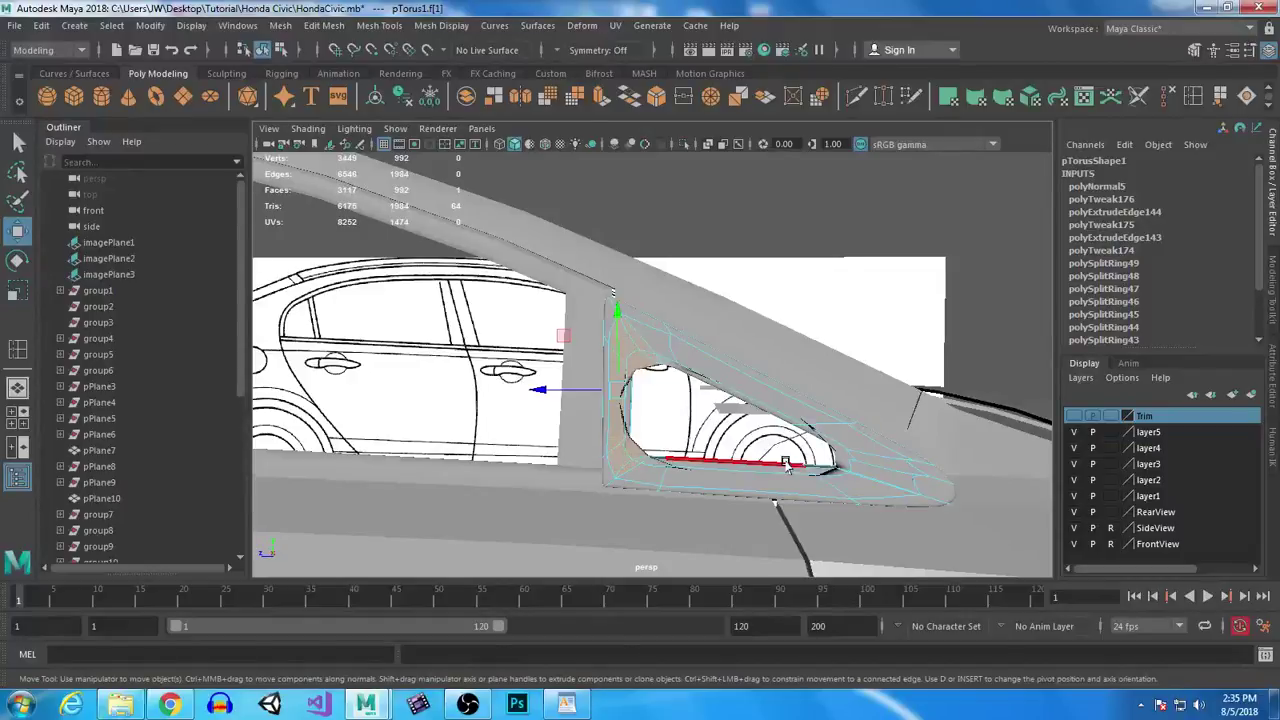
{"action": "left_click_drag", "start_coordinate": [849, 463], "coordinate": [585, 452], "text": "alt"}
{"action": "left_click", "coordinate": [519, 350], "text": "shift"}
{"action": "left_click", "coordinate": [522, 446], "text": "shift"}
{"action": "left_click_drag", "start_coordinate": [590, 510], "coordinate": [914, 400], "text": "alt"}
{"action": "key", "text": "ctrl+z"}
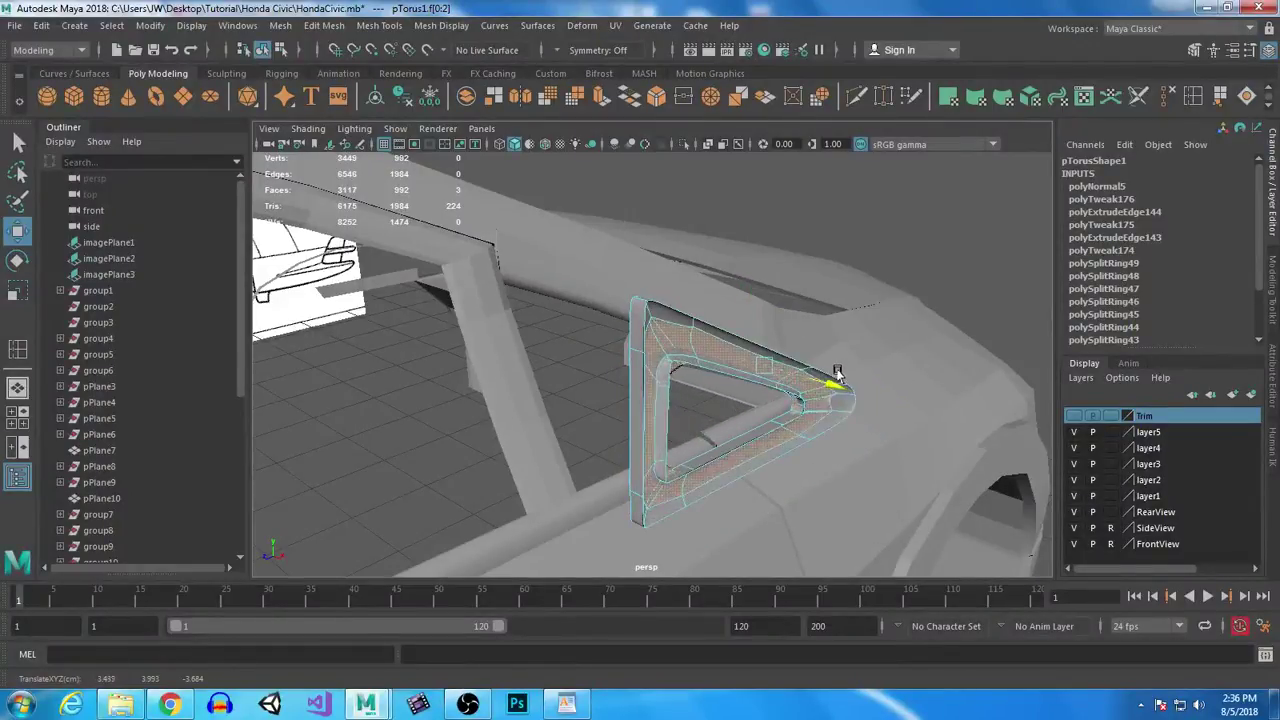
Step: Undo the last sideways move and delete the frame's selected outer faces
{"action": "key", "text": "ctrl+z"}
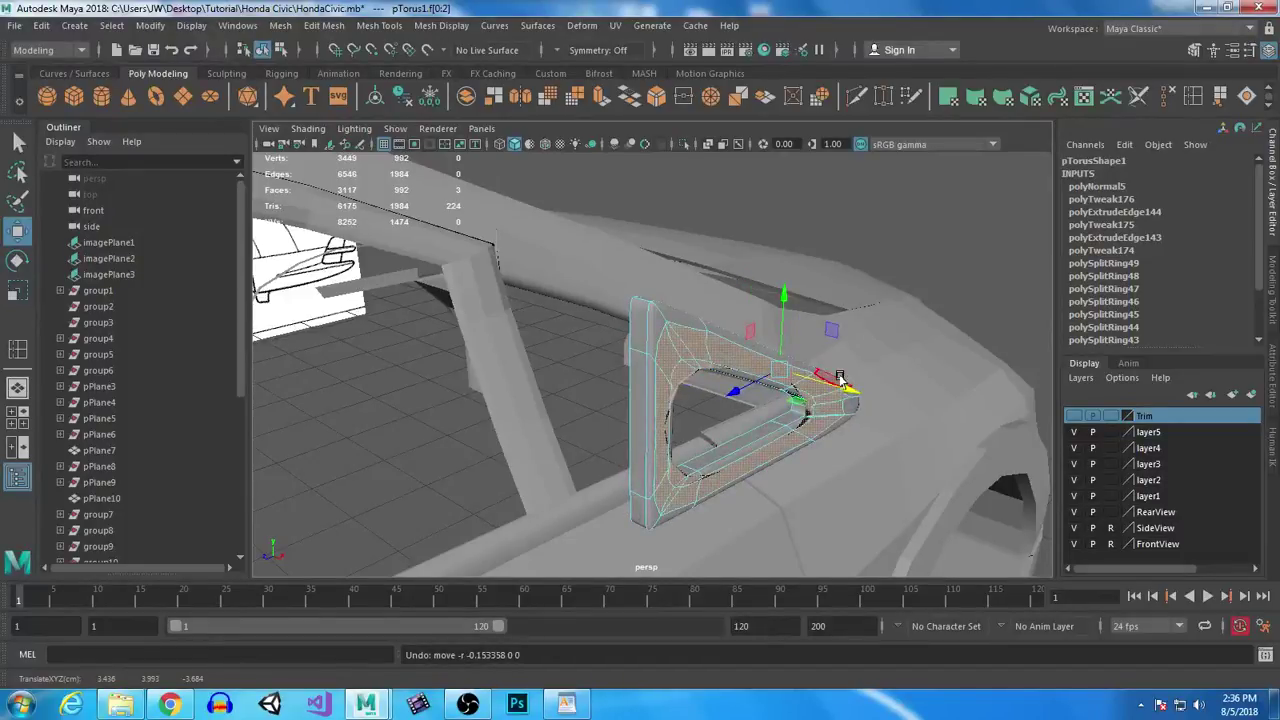
{"action": "key", "text": "Delete"}
{"action": "left_click_drag", "start_coordinate": [877, 557], "coordinate": [660, 487], "text": "alt"}
{"action": "left_click_drag", "start_coordinate": [620, 373], "coordinate": [760, 414], "text": "alt"}
Step: Select the triangular frame's lower vertices in the side view and shift the front group sideways toward the body in perspective
{"action": "right_click_drag", "start_coordinate": [525, 314], "coordinate": [452, 243]}
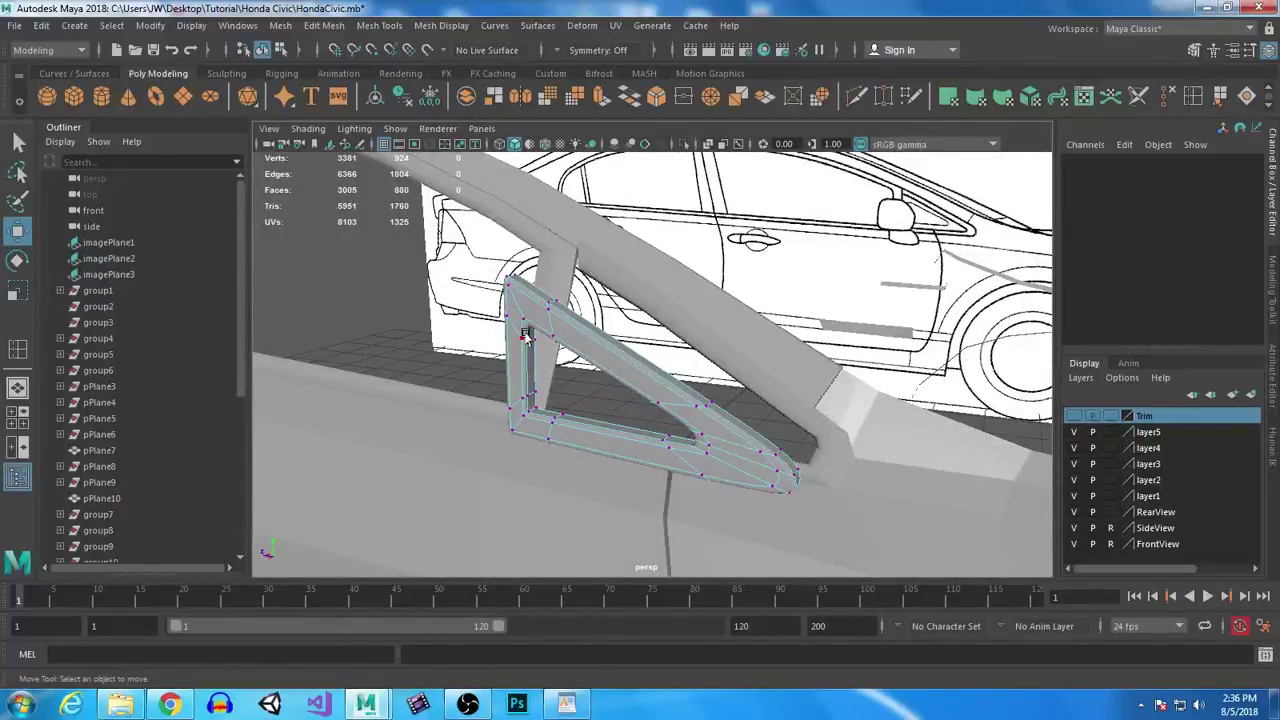
{"action": "key", "text": "space"}
{"action": "key", "text": "space"}
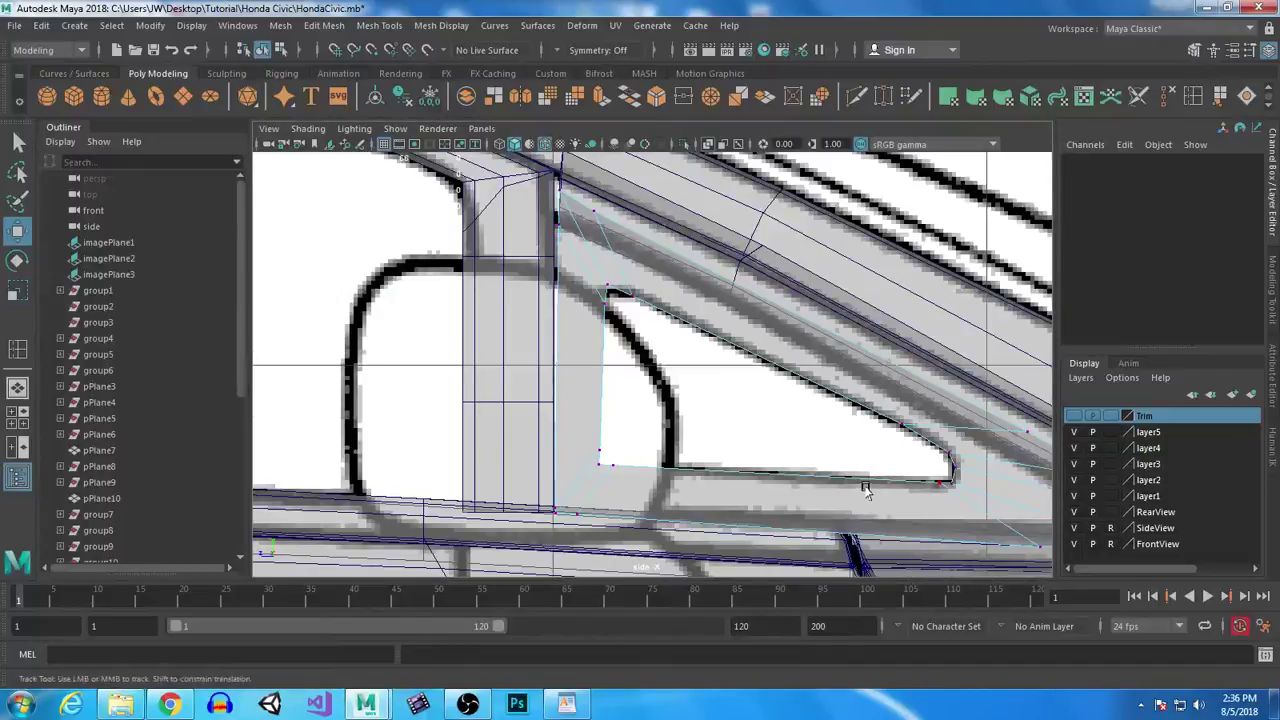
{"action": "middle_click_drag", "start_coordinate": [865, 487], "coordinate": [815, 410], "text": "alt"}
{"action": "right_click_drag", "start_coordinate": [815, 410], "coordinate": [785, 423], "text": "alt"}
{"action": "left_click_drag", "start_coordinate": [506, 332], "coordinate": [583, 465]}
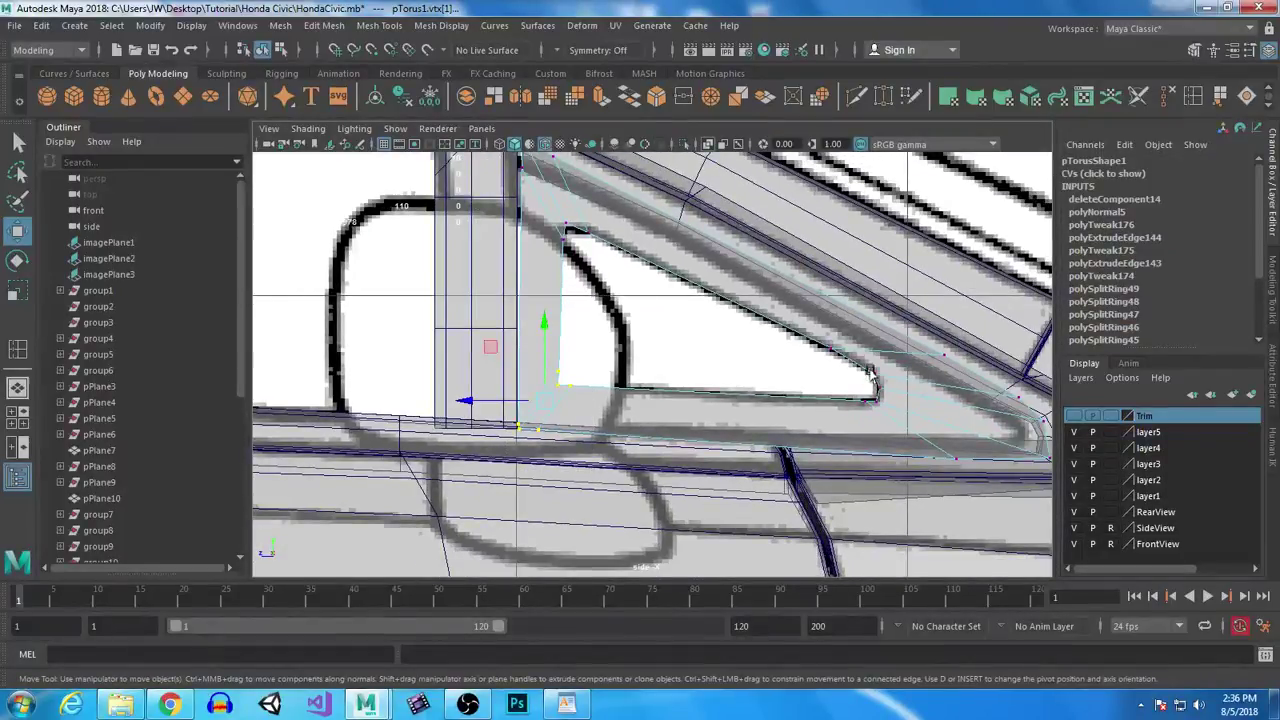
{"action": "left_click_drag", "start_coordinate": [815, 335], "coordinate": [905, 463]}
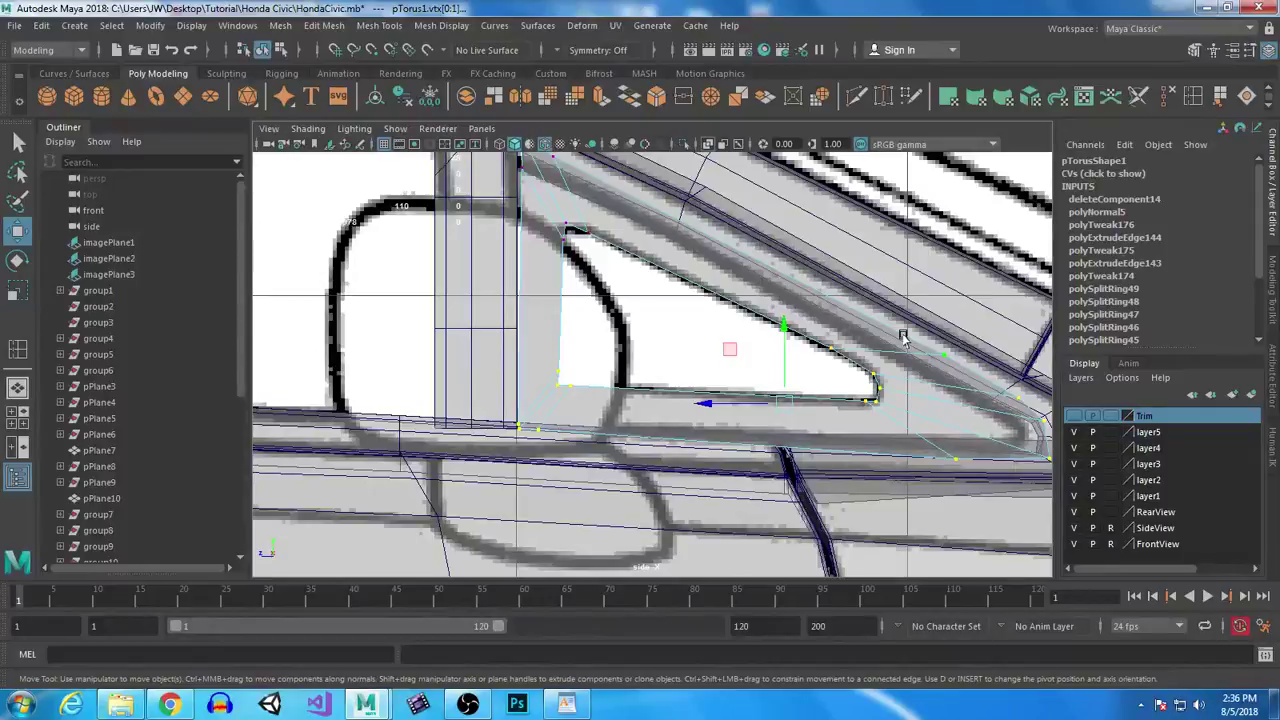
{"action": "key", "text": "space"}
{"action": "key", "text": "space"}
{"action": "left_click_drag", "start_coordinate": [895, 320], "coordinate": [600, 345], "text": "alt"}
{"action": "left_click_drag", "start_coordinate": [508, 410], "coordinate": [711, 469]}
{"action": "left_click_drag", "start_coordinate": [508, 411], "coordinate": [796, 491], "text": "ctrl"}
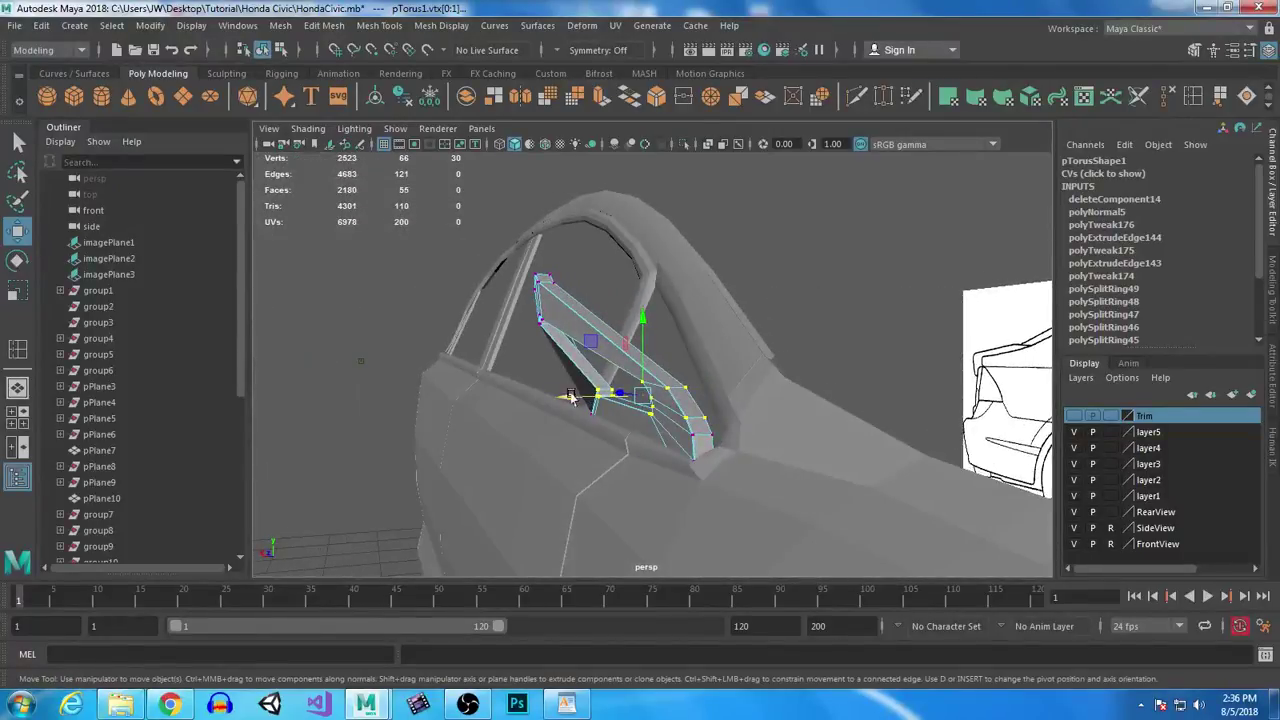
{"action": "left_click_drag", "start_coordinate": [566, 397], "coordinate": [589, 394]}
Step: Move the vertices of the frame's upper rear corner sideways to meet the roof pillar
{"action": "left_click_drag", "start_coordinate": [607, 444], "coordinate": [701, 454], "text": "alt"}
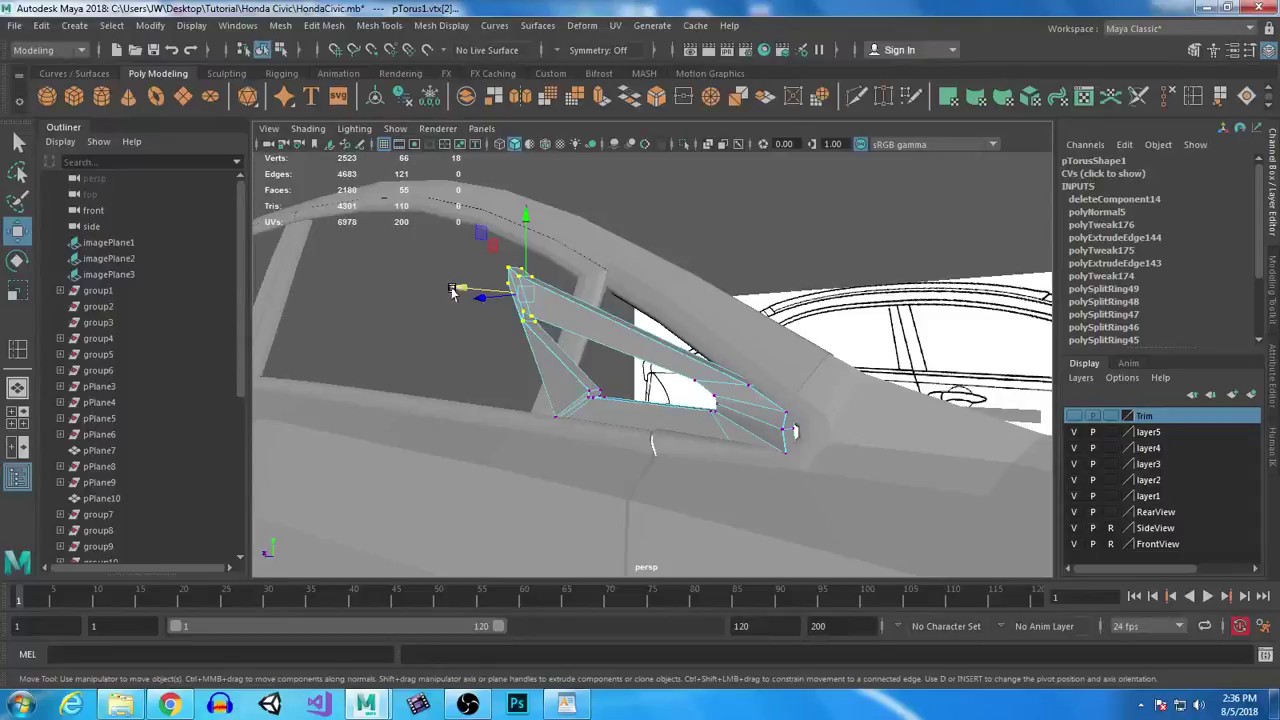
{"action": "left_click_drag", "start_coordinate": [465, 287], "coordinate": [516, 287]}
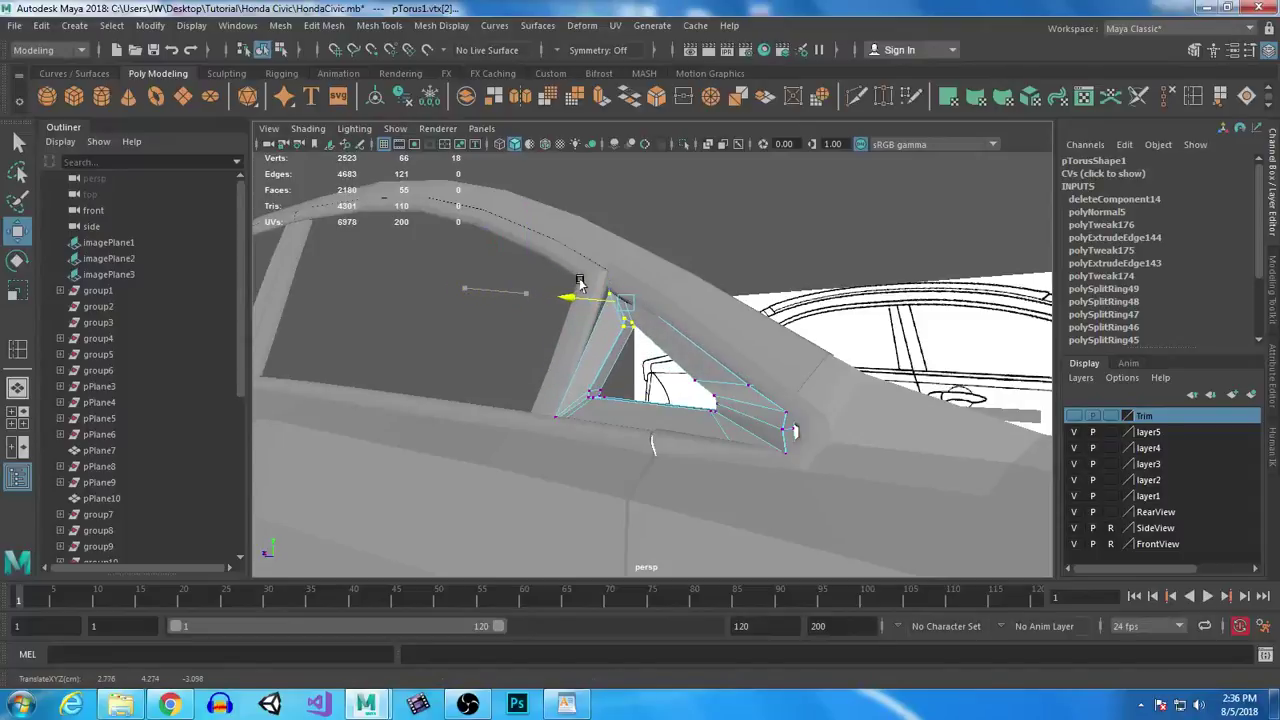
{"action": "left_click_drag", "start_coordinate": [566, 362], "coordinate": [759, 381], "text": "alt"}
Step: Shift individual vertex groups around the frame's front tip sideways so they follow the window opening
{"action": "left_click_drag", "start_coordinate": [590, 290], "coordinate": [689, 464], "text": "alt"}
{"action": "left_click_drag", "start_coordinate": [891, 464], "coordinate": [617, 428], "text": "alt"}
{"action": "left_click_drag", "start_coordinate": [534, 426], "coordinate": [578, 427]}
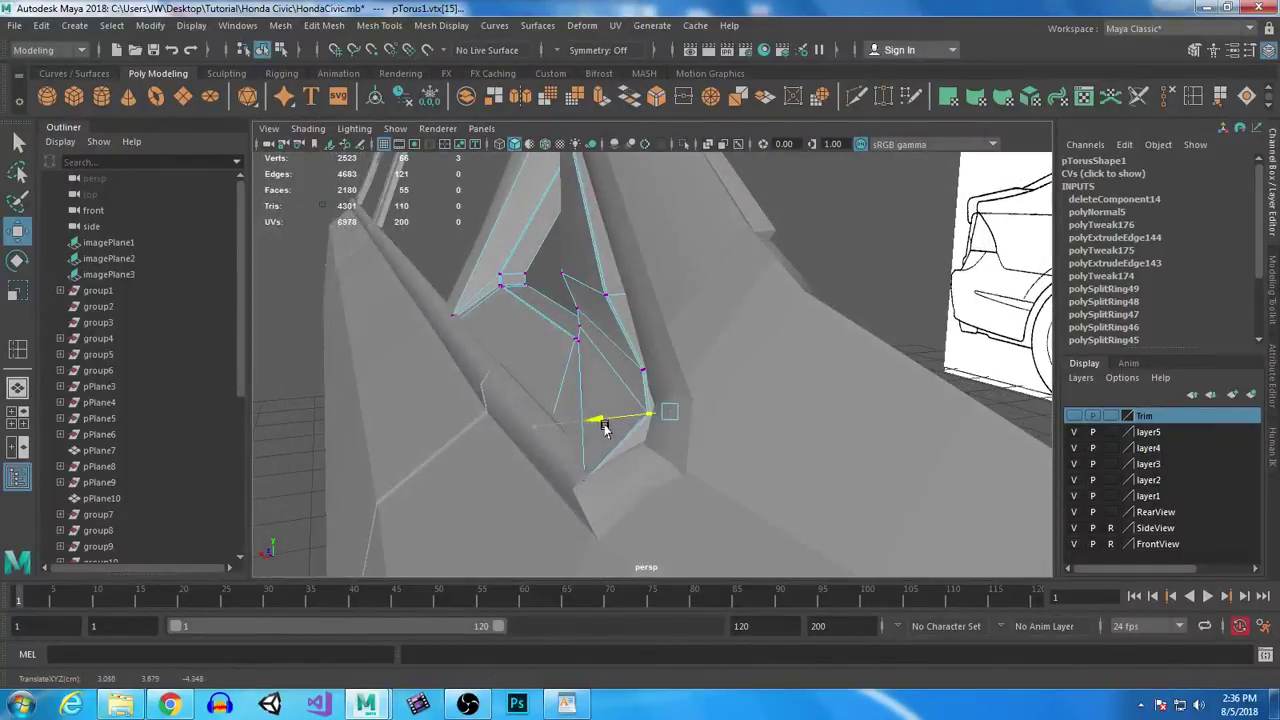
{"action": "left_click_drag", "start_coordinate": [591, 319], "coordinate": [537, 337], "text": "alt"}
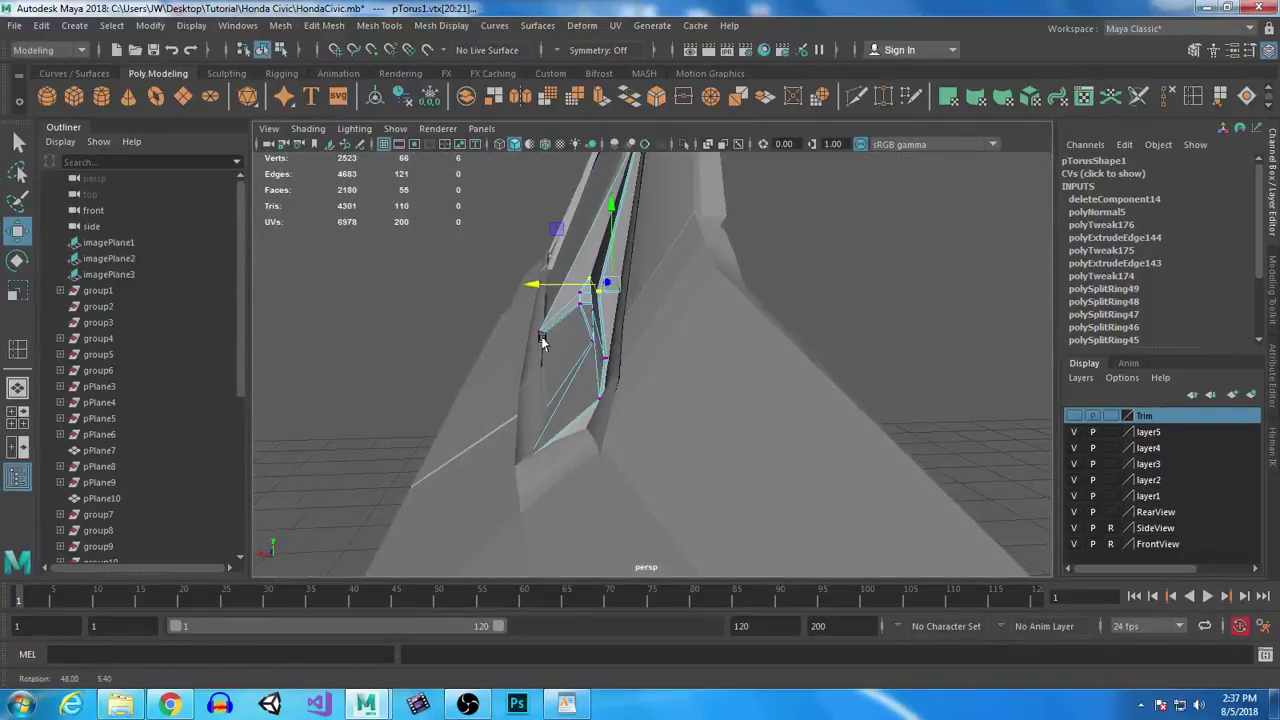
{"action": "left_click_drag", "start_coordinate": [531, 286], "coordinate": [549, 284]}
{"action": "left_click_drag", "start_coordinate": [560, 437], "coordinate": [621, 509], "text": "alt"}
{"action": "left_click_drag", "start_coordinate": [467, 482], "coordinate": [497, 488]}
{"action": "left_click_drag", "start_coordinate": [486, 543], "coordinate": [477, 515], "text": "alt"}
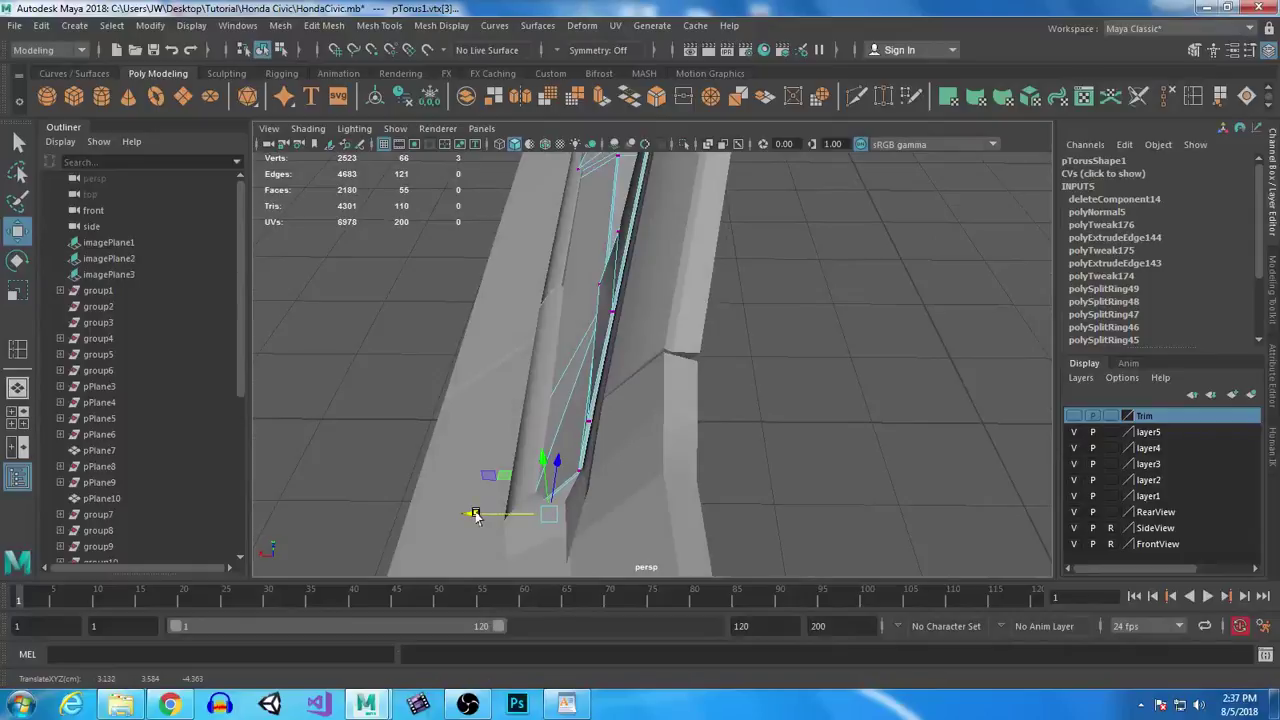
Step: Select the vertices at the opening's lower rear corner and align them with the neighbouring frame surface
{"action": "left_click_drag", "start_coordinate": [476, 515], "coordinate": [667, 483], "text": "alt"}
{"action": "left_click", "coordinate": [757, 349]}
{"action": "left_click", "coordinate": [553, 303], "text": "shift"}
{"action": "left_click_drag", "start_coordinate": [689, 357], "coordinate": [617, 348], "text": "alt"}
{"action": "left_click_drag", "start_coordinate": [513, 318], "coordinate": [595, 405]}
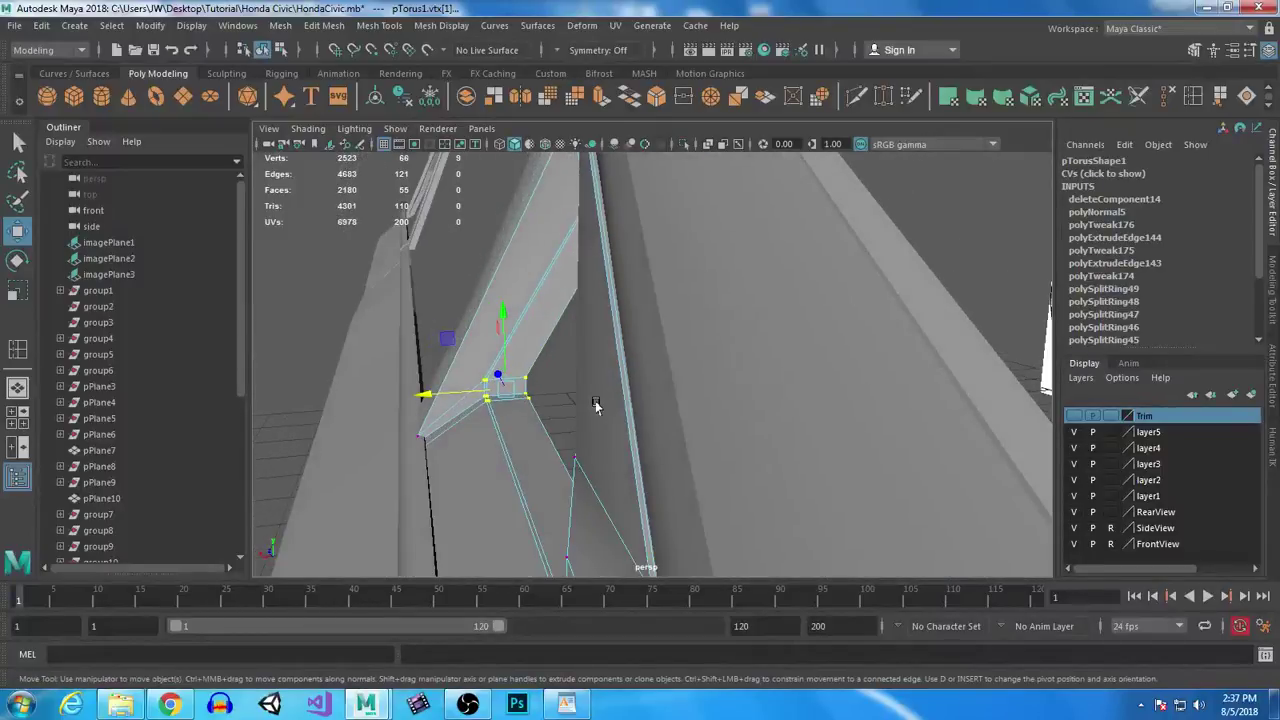
{"action": "left_click_drag", "start_coordinate": [595, 405], "coordinate": [505, 458], "text": "alt"}
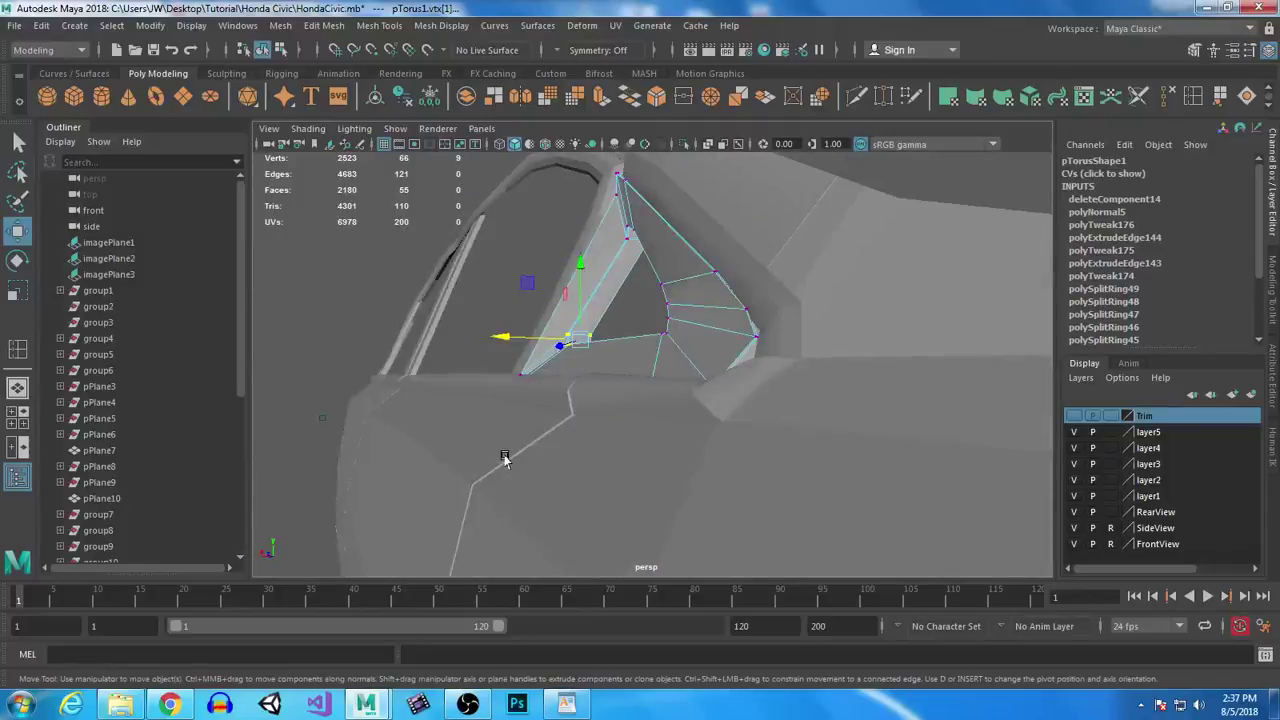
Step: Examine the edge loop and vertices around the frame's opening from several angles for alignment with the body
{"action": "right_click_drag", "start_coordinate": [624, 249], "coordinate": [625, 205]}
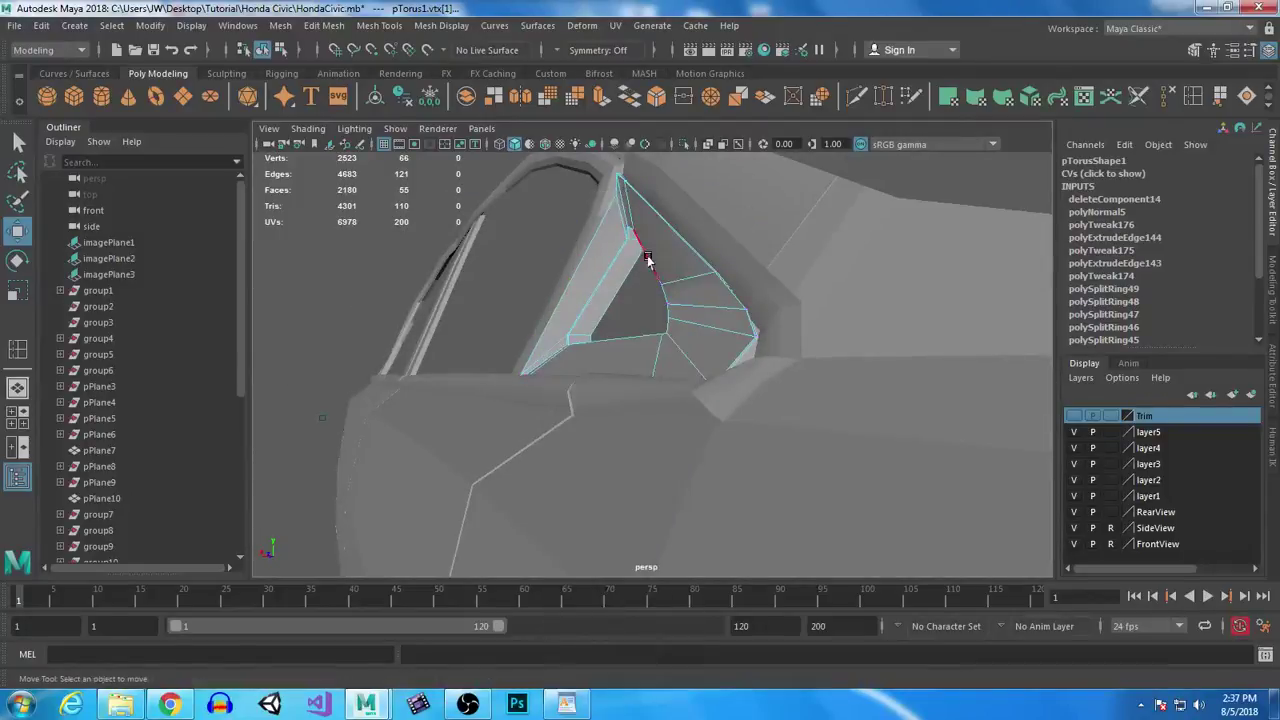
{"action": "double_click", "coordinate": [626, 274]}
{"action": "left_click_drag", "start_coordinate": [609, 281], "coordinate": [648, 418]}
{"action": "right_click_drag", "start_coordinate": [645, 413], "coordinate": [650, 427]}
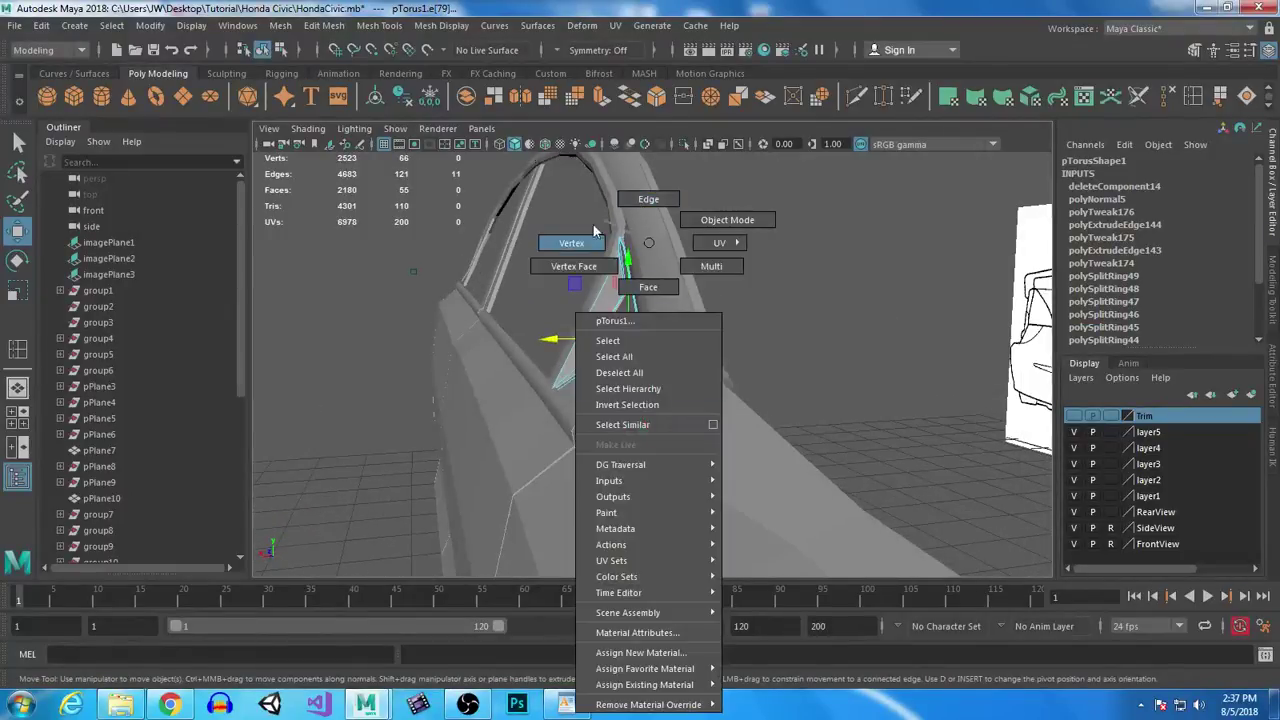
{"action": "right_click_drag", "start_coordinate": [583, 241], "coordinate": [578, 240]}
{"action": "left_click_drag", "start_coordinate": [666, 313], "coordinate": [740, 514]}
{"action": "right_click_drag", "start_coordinate": [610, 262], "coordinate": [530, 270]}
{"action": "left_click_drag", "start_coordinate": [580, 480], "coordinate": [674, 394], "text": "alt"}
{"action": "right_click_drag", "start_coordinate": [689, 306], "coordinate": [700, 309]}
{"action": "left_click_drag", "start_coordinate": [811, 433], "coordinate": [776, 422], "text": "alt"}
{"action": "scroll", "coordinate": [752, 320], "scroll_direction": "up", "scroll_amount": 4}
Step: Select the frame's inner and outer edge loops together and pull them outward across the car's width to give it depth
{"action": "right_click_drag", "start_coordinate": [750, 243], "coordinate": [714, 210]}
{"action": "left_click", "coordinate": [716, 212]}
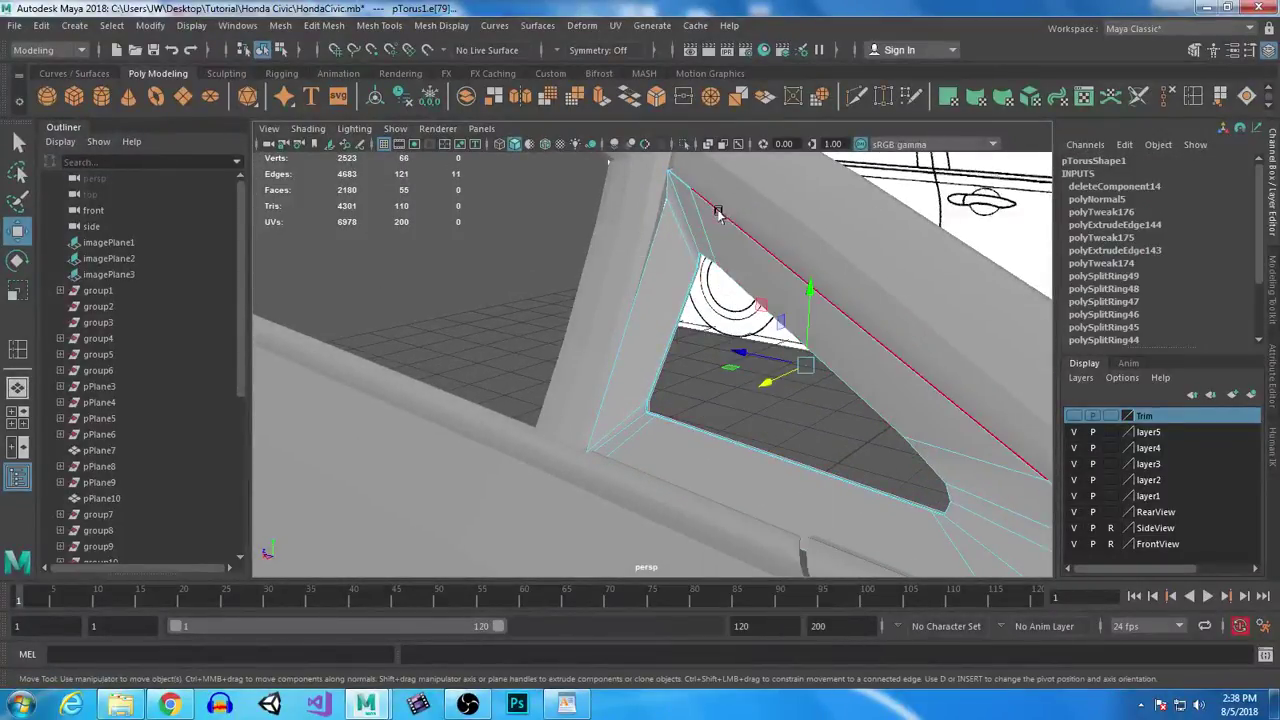
{"action": "left_click", "coordinate": [683, 425], "text": "shift"}
{"action": "left_click_drag", "start_coordinate": [735, 456], "coordinate": [675, 388], "text": "alt"}
{"action": "key", "text": "r"}
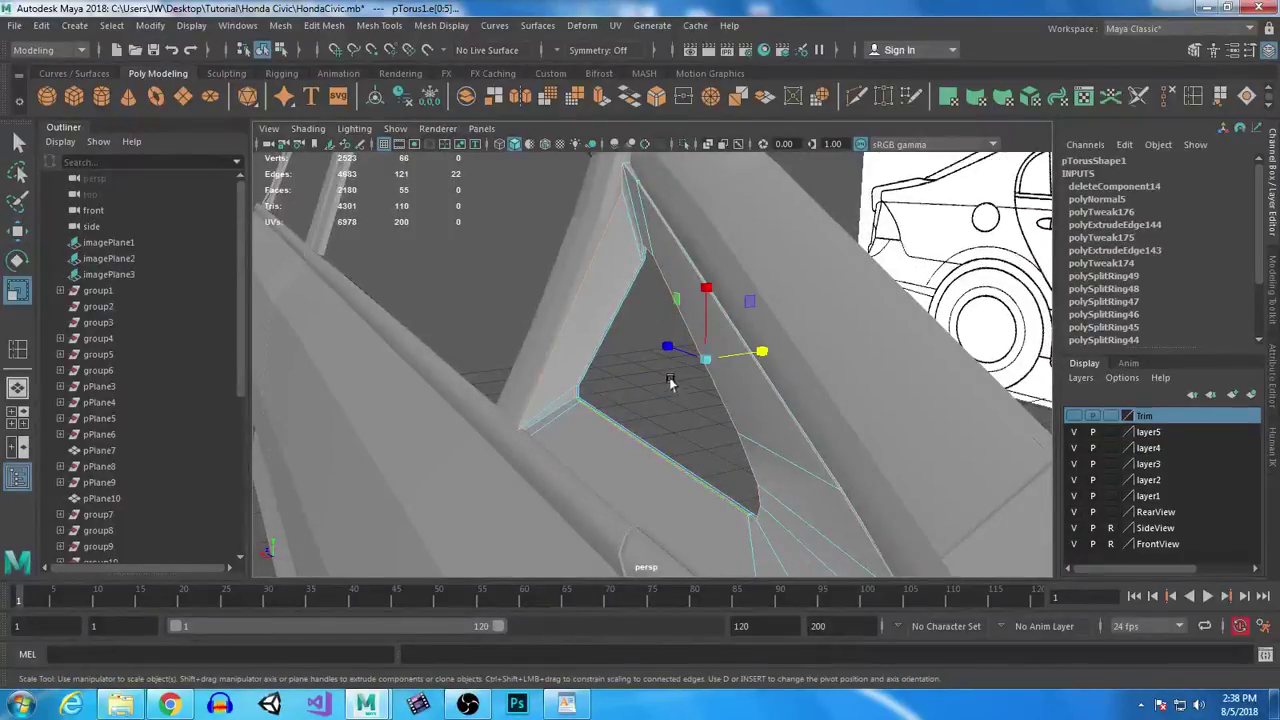
{"action": "left_click_drag", "start_coordinate": [765, 349], "coordinate": [540, 380], "text": "shift"}
{"action": "key", "text": "w"}
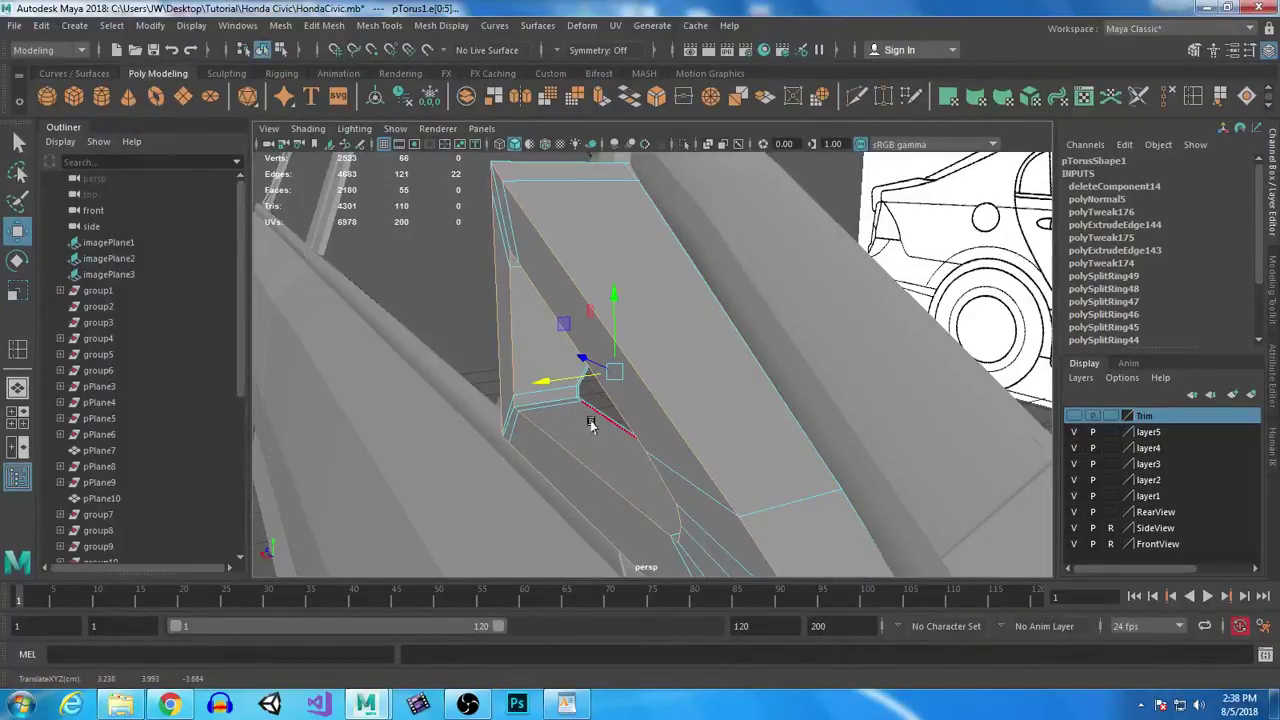
Step: Step back through the last changes and pull the frame's outer back edge loop outward across the car's width
{"action": "key", "text": "ctrl+z"}
{"action": "key", "text": "ctrl+z"}
{"action": "key", "text": "ctrl+z"}
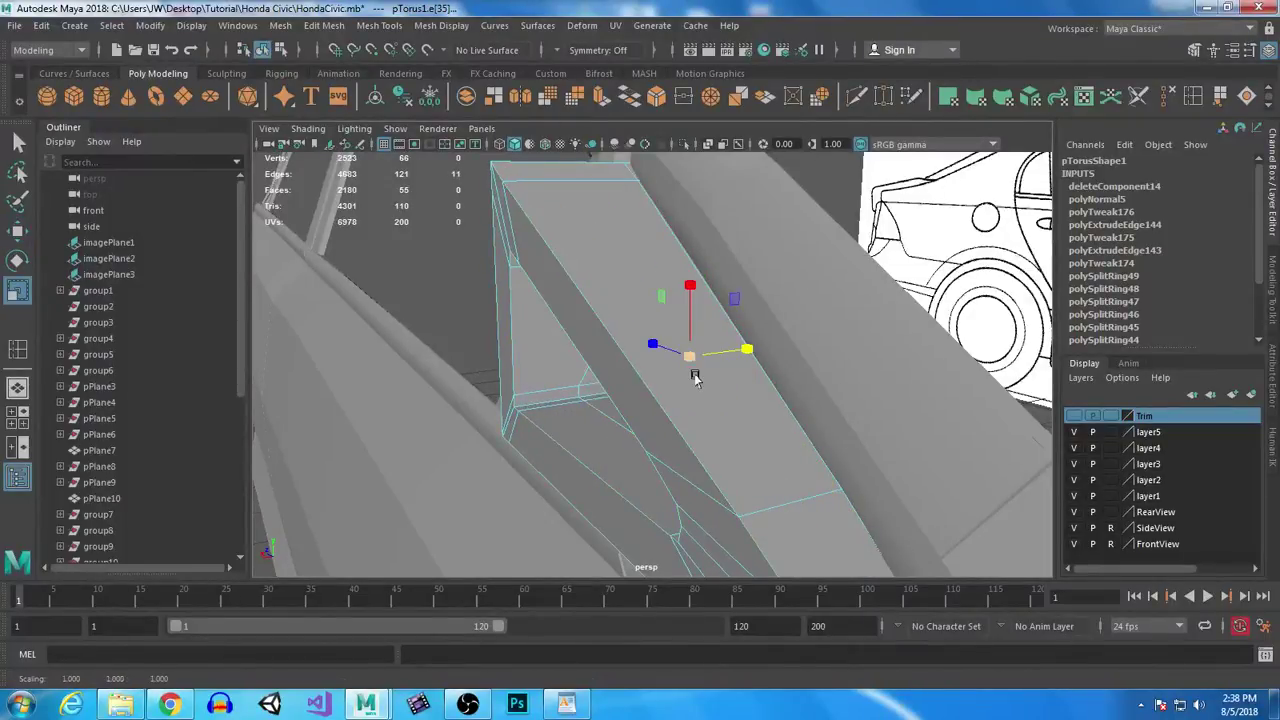
{"action": "key", "text": "w"}
{"action": "left_click_drag", "start_coordinate": [625, 366], "coordinate": [510, 390]}
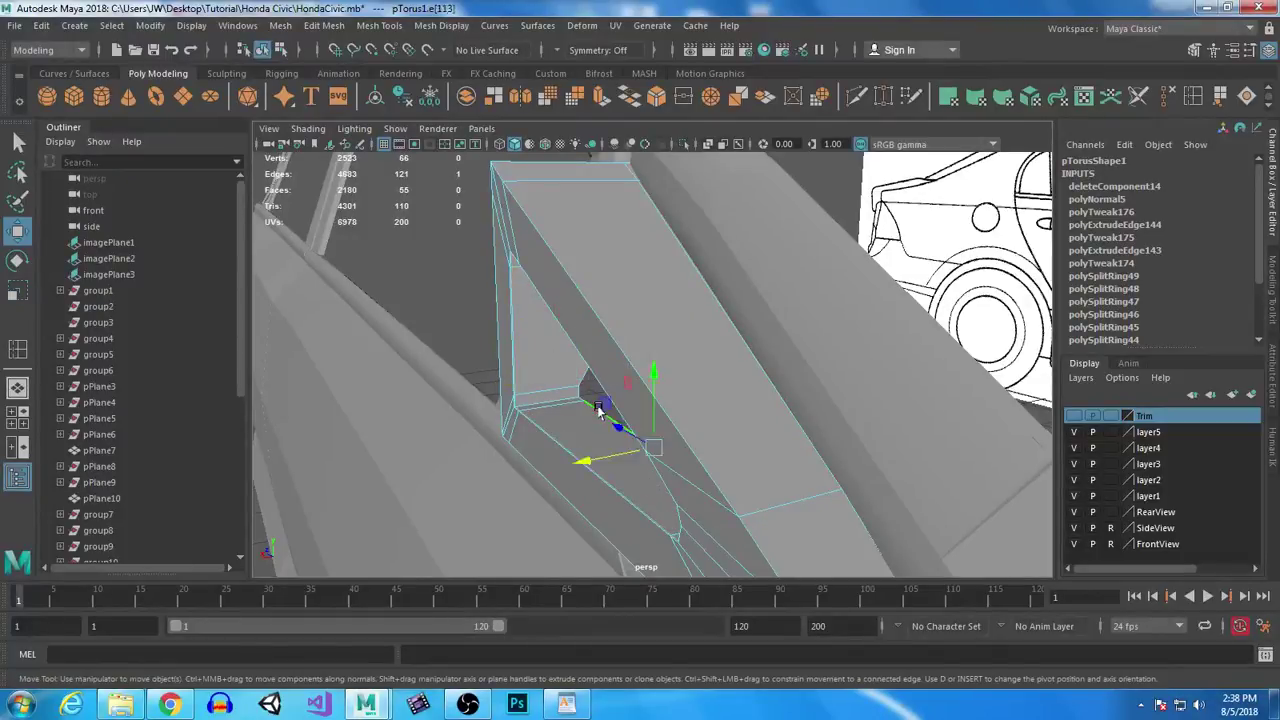
{"action": "key", "text": "r"}
{"action": "left_click", "coordinate": [625, 376]}
{"action": "key", "text": "w"}
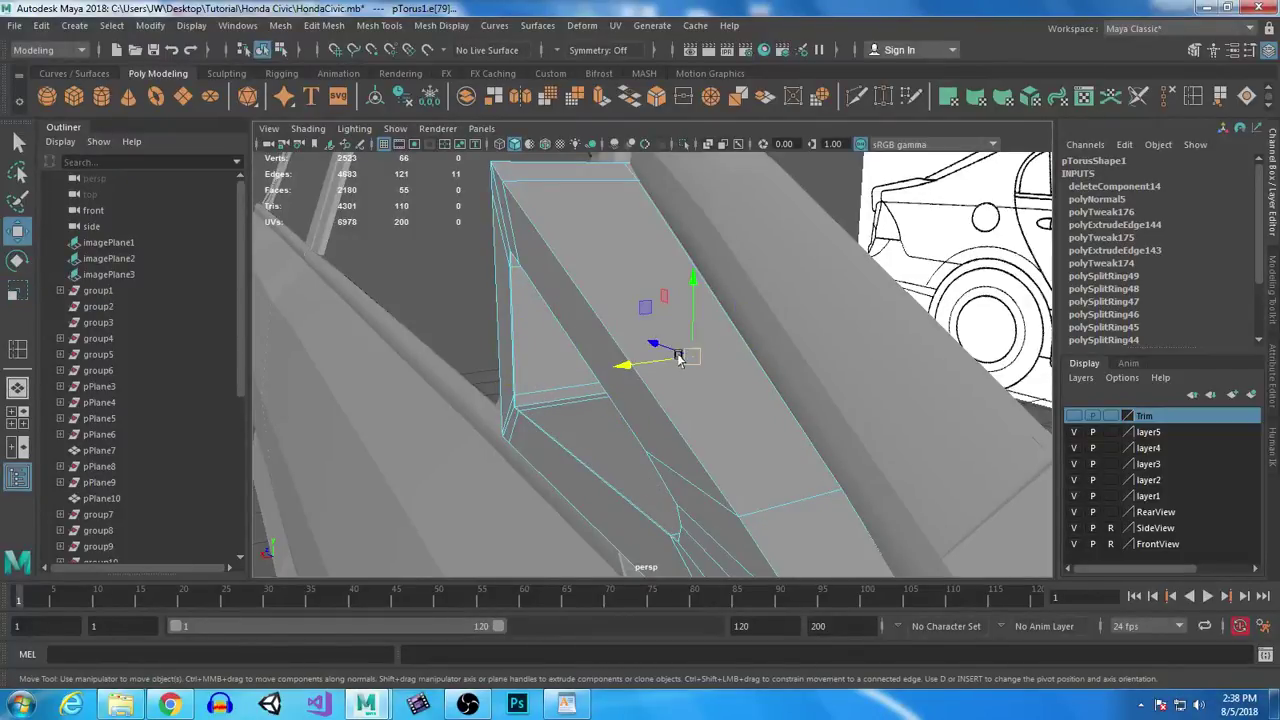
{"action": "left_click_drag", "start_coordinate": [640, 364], "coordinate": [531, 376]}
Step: Select the edge loop on the frame's body-facing rim and move it sideways in line with the front loops
{"action": "left_click_drag", "start_coordinate": [797, 394], "coordinate": [953, 427], "text": "alt"}
{"action": "left_click_drag", "start_coordinate": [812, 348], "coordinate": [606, 322], "text": "alt"}
{"action": "double_click", "coordinate": [610, 316]}
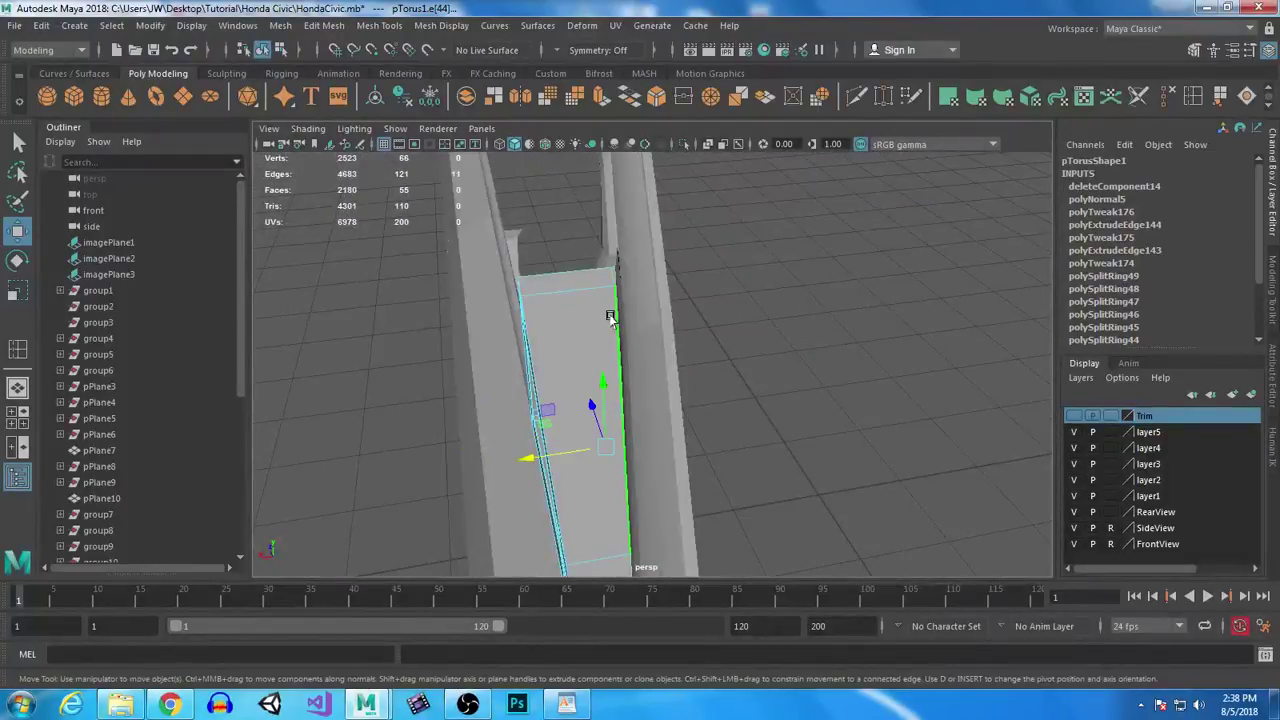
{"action": "key", "text": "r"}
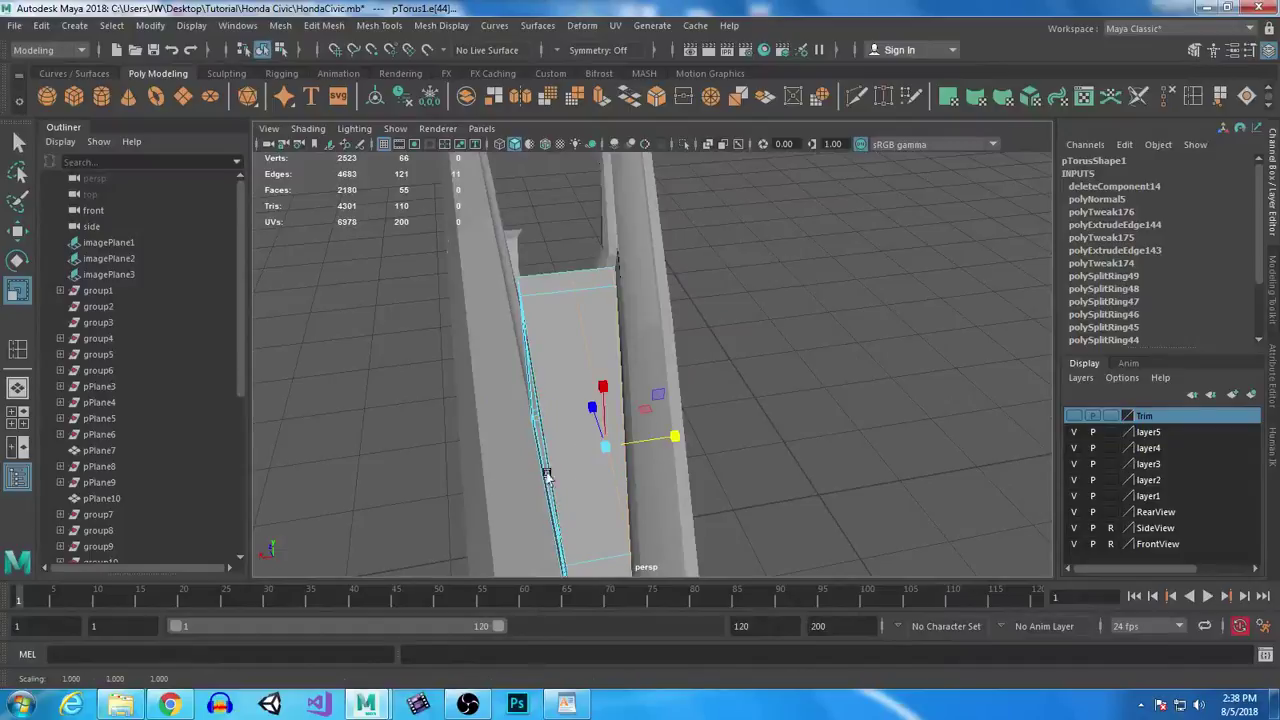
{"action": "key", "text": "w"}
{"action": "left_click_drag", "start_coordinate": [500, 452], "coordinate": [464, 460]}
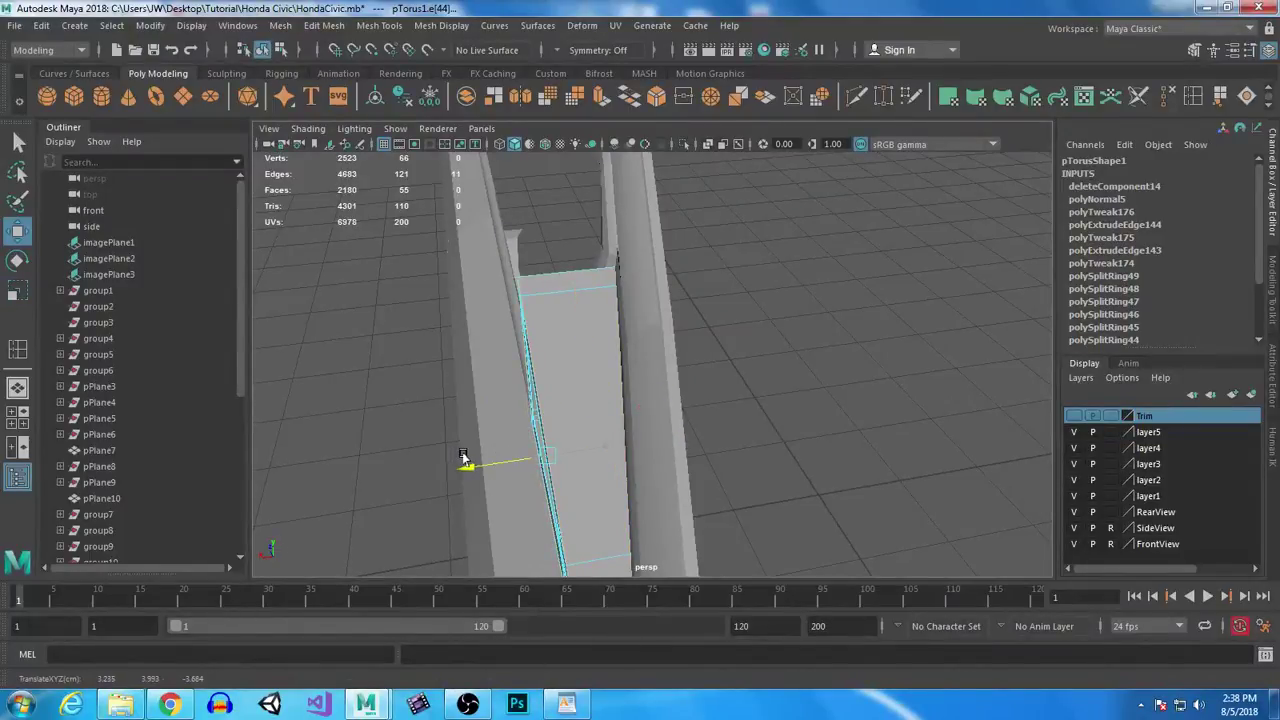
Step: Use X-ray shading to pick the remaining back edge loop, scale it across the car's width, and restore solid shading
{"action": "left_click", "coordinate": [733, 145]}
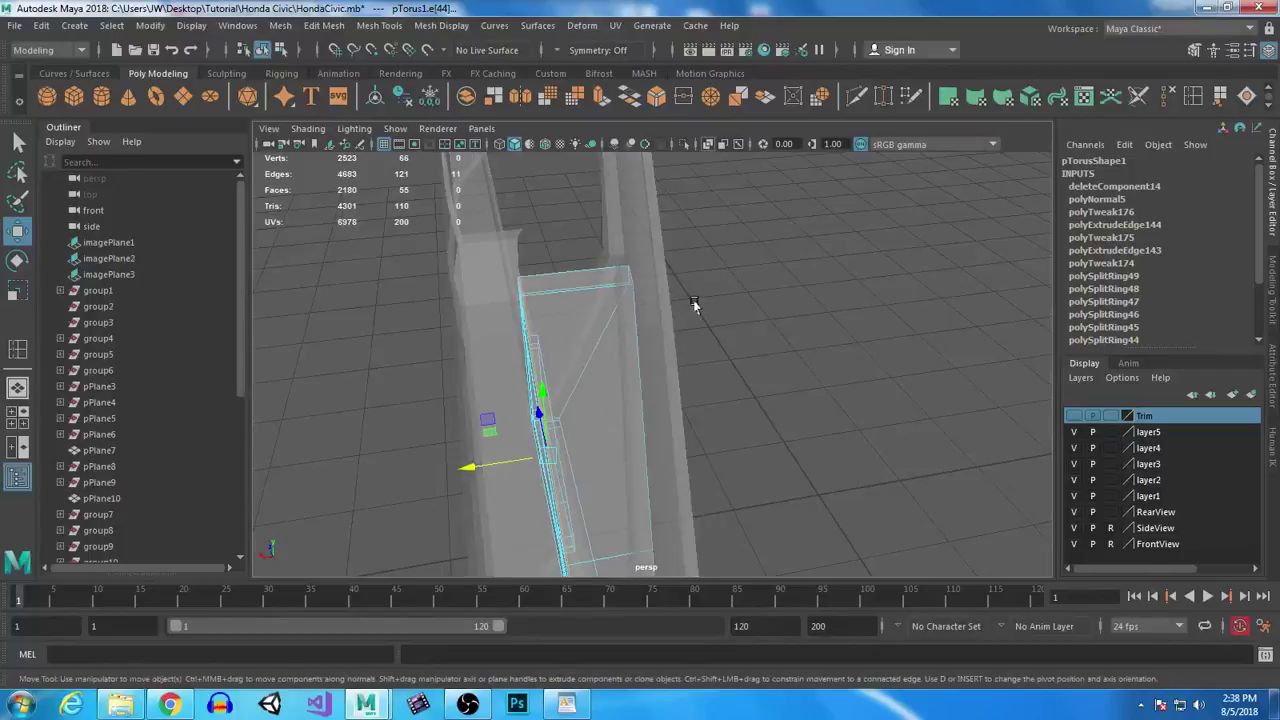
{"action": "left_click", "coordinate": [636, 310]}
{"action": "key", "text": "r"}
{"action": "left_click_drag", "start_coordinate": [695, 433], "coordinate": [502, 467]}
{"action": "key", "text": "w"}
{"action": "left_click", "coordinate": [707, 145]}
Step: Center the triangular frame's pivot and rotate the whole frame to follow the slope of the window opening
{"action": "left_click_drag", "start_coordinate": [540, 350], "coordinate": [745, 423], "text": "alt"}
{"action": "right_click_drag", "start_coordinate": [658, 265], "coordinate": [755, 222]}
{"action": "left_click_drag", "start_coordinate": [755, 222], "coordinate": [643, 270], "text": "alt"}
{"action": "left_click", "coordinate": [376, 98]}
{"action": "right_click_drag", "start_coordinate": [537, 249], "coordinate": [630, 430], "text": "alt"}
{"action": "left_click_drag", "start_coordinate": [600, 413], "coordinate": [474, 517], "text": "alt"}
{"action": "key", "text": "e"}
{"action": "key", "text": "w"}
{"action": "key", "text": "e"}
Step: Lower the frame's bottom outer vertices in the side view to meet the window sill
{"action": "key", "text": "space"}
{"action": "key", "text": "space"}
{"action": "right_click_drag", "start_coordinate": [875, 295], "coordinate": [845, 280]}
{"action": "left_click_drag", "start_coordinate": [1160, 568], "coordinate": [1160, 568]}
{"action": "middle_click_drag", "start_coordinate": [857, 429], "coordinate": [658, 396], "text": "alt"}
{"action": "key", "text": "w"}
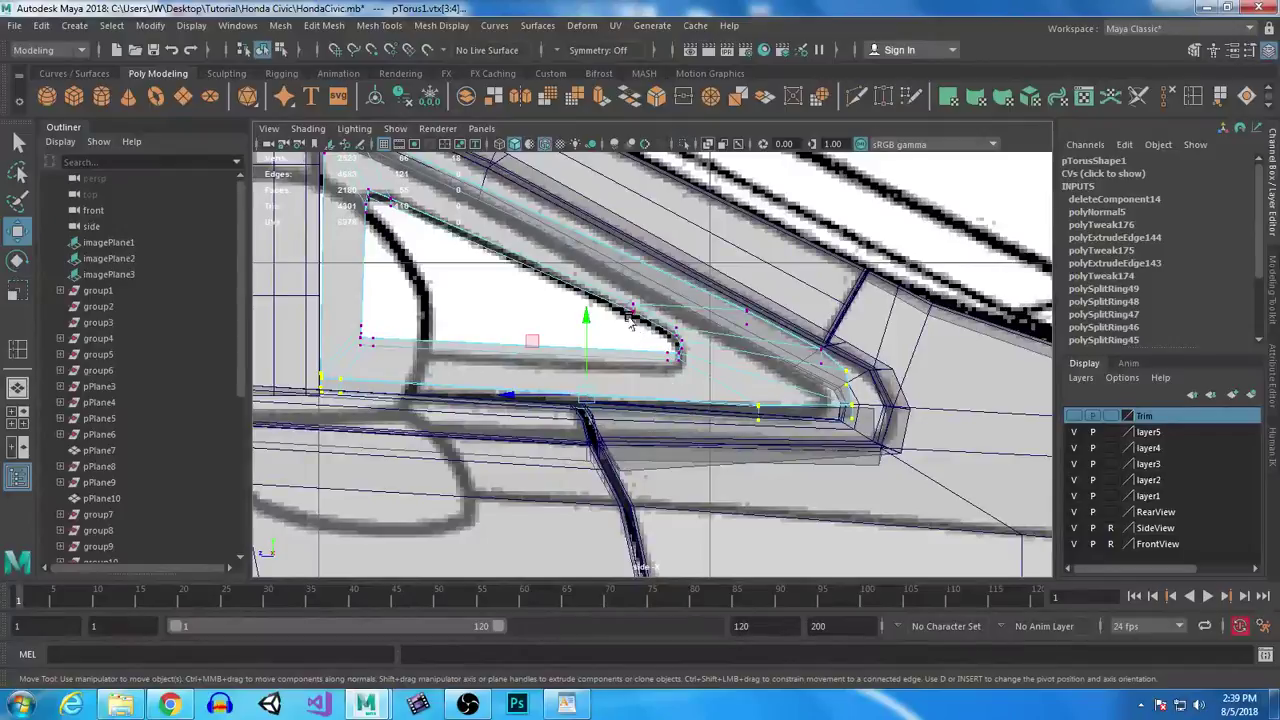
{"action": "left_click_drag", "start_coordinate": [586, 317], "coordinate": [585, 330]}
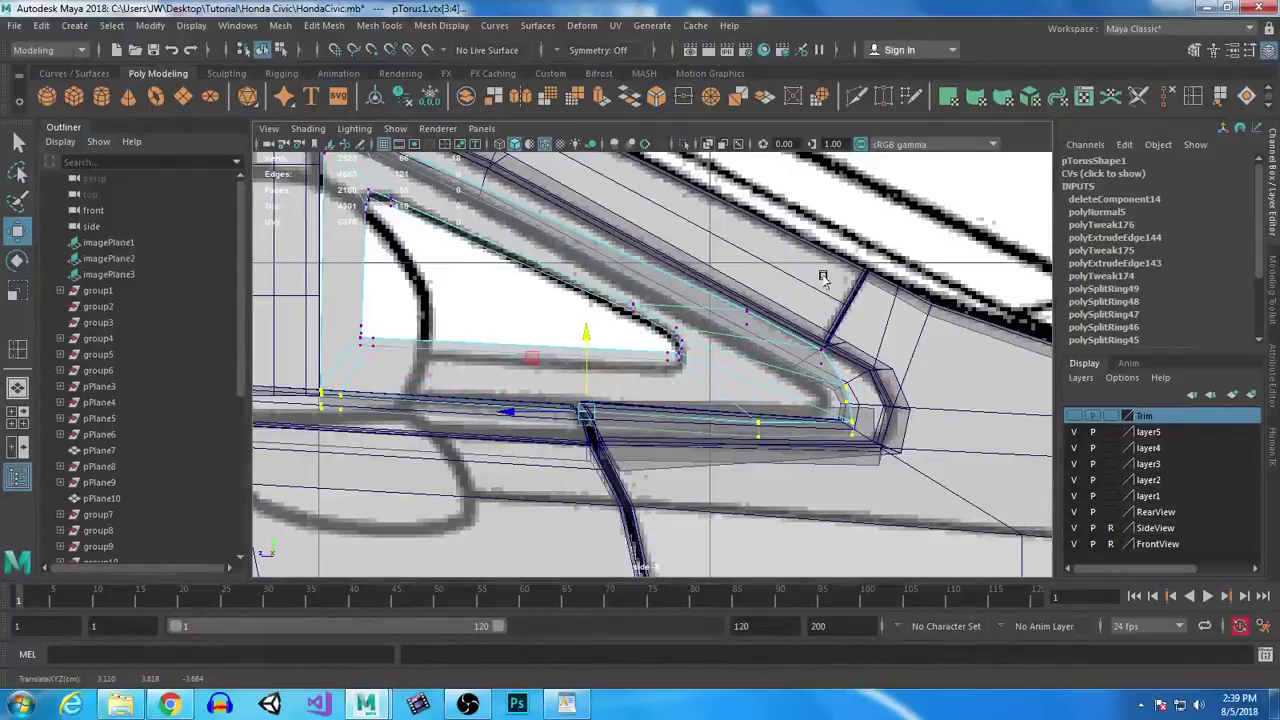
Step: Move the vertices at the frame's front end sideways in perspective to sit within the body opening
{"action": "key", "text": "space"}
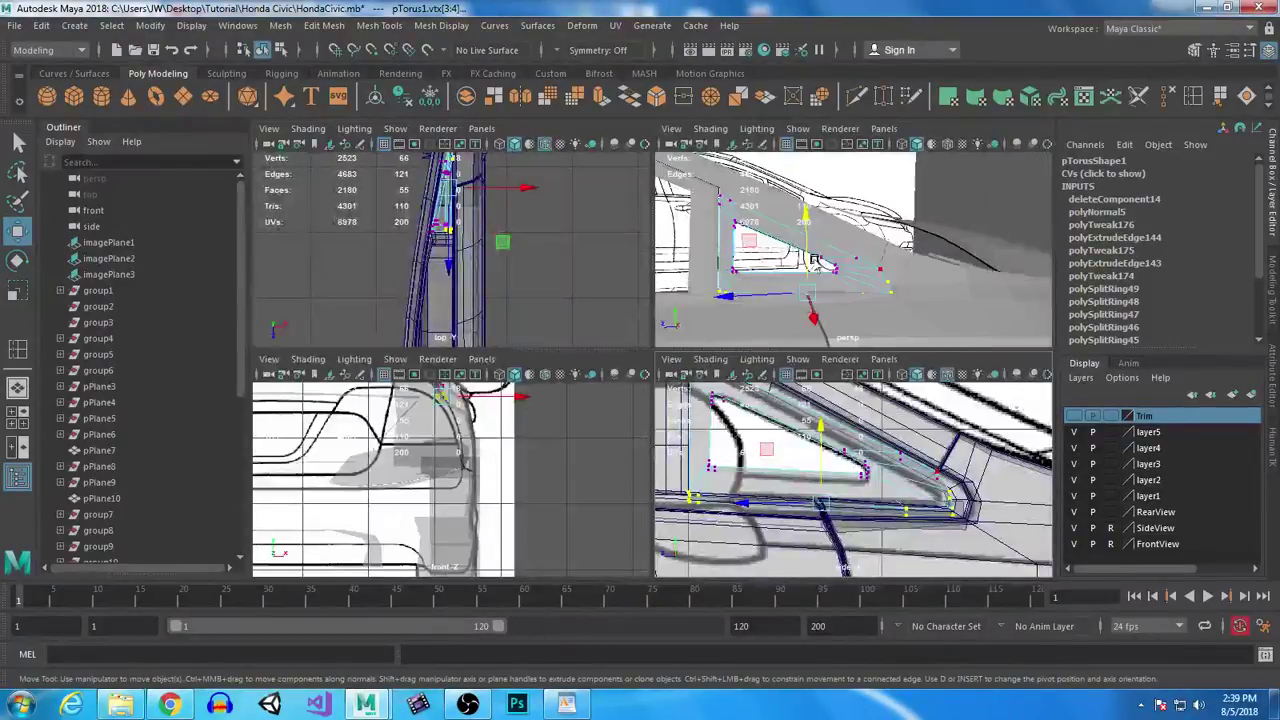
{"action": "key", "text": "space"}
{"action": "left_click_drag", "start_coordinate": [757, 367], "coordinate": [818, 398], "text": "alt"}
{"action": "left_click_drag", "start_coordinate": [789, 517], "coordinate": [608, 500], "text": "alt"}
{"action": "left_click_drag", "start_coordinate": [630, 420], "coordinate": [635, 424]}
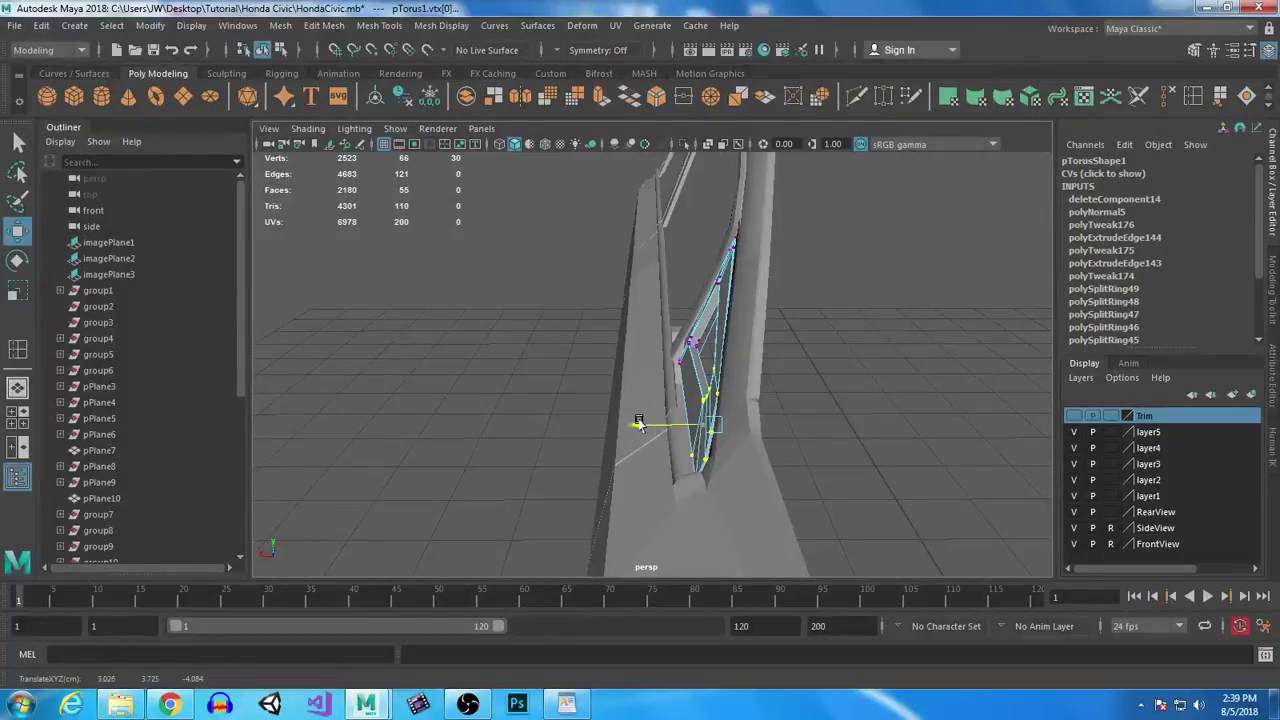
Step: Shift the frame's lower rear corner vertices sideways to line up with the window divider
{"action": "left_click_drag", "start_coordinate": [578, 540], "coordinate": [903, 520], "text": "alt"}
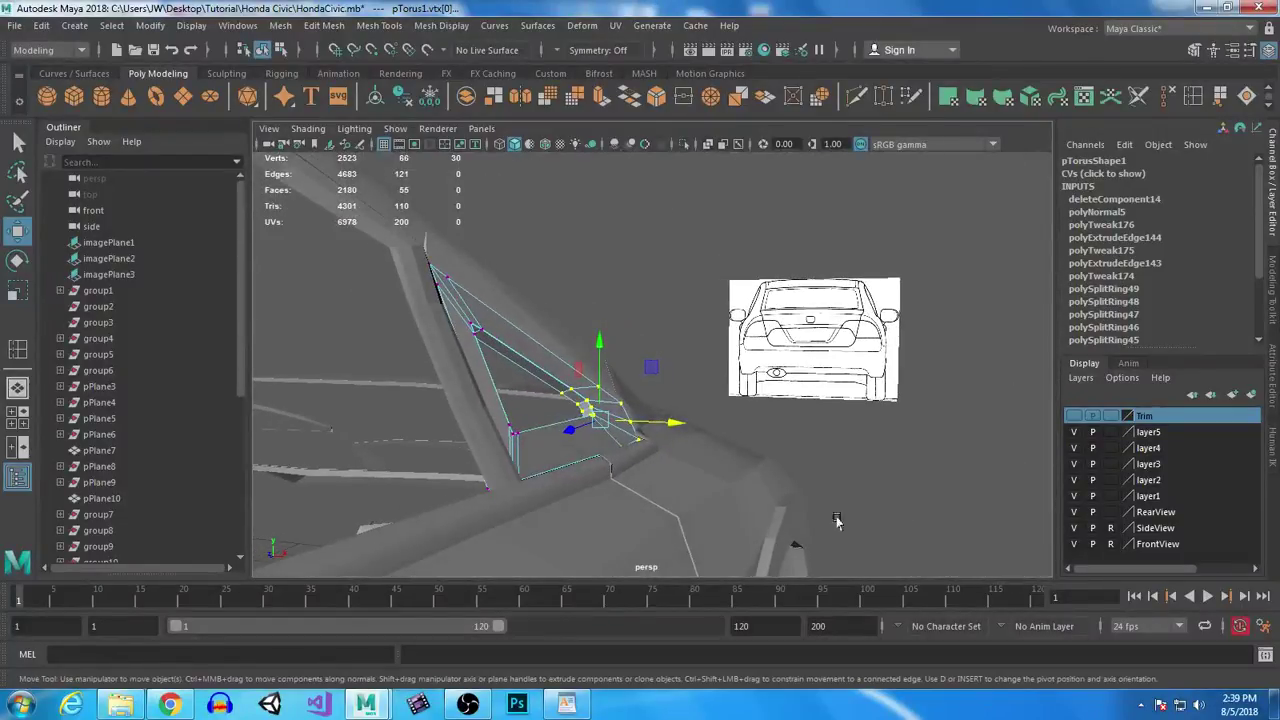
{"action": "left_click_drag", "start_coordinate": [530, 555], "coordinate": [531, 555]}
{"action": "left_click", "coordinate": [580, 463]}
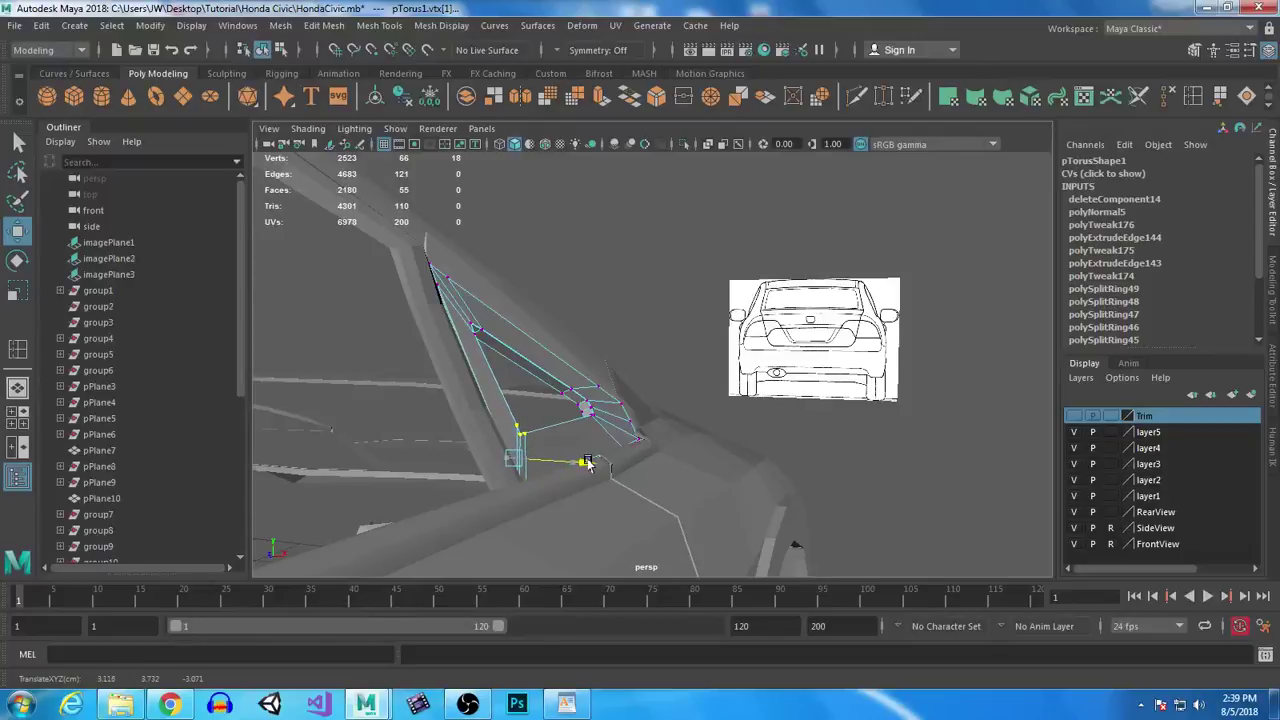
Step: Fine-tune the sideways position of the front and lower rear corner vertices, and save the scene
{"action": "left_click_drag", "start_coordinate": [598, 503], "coordinate": [573, 487], "text": "alt"}
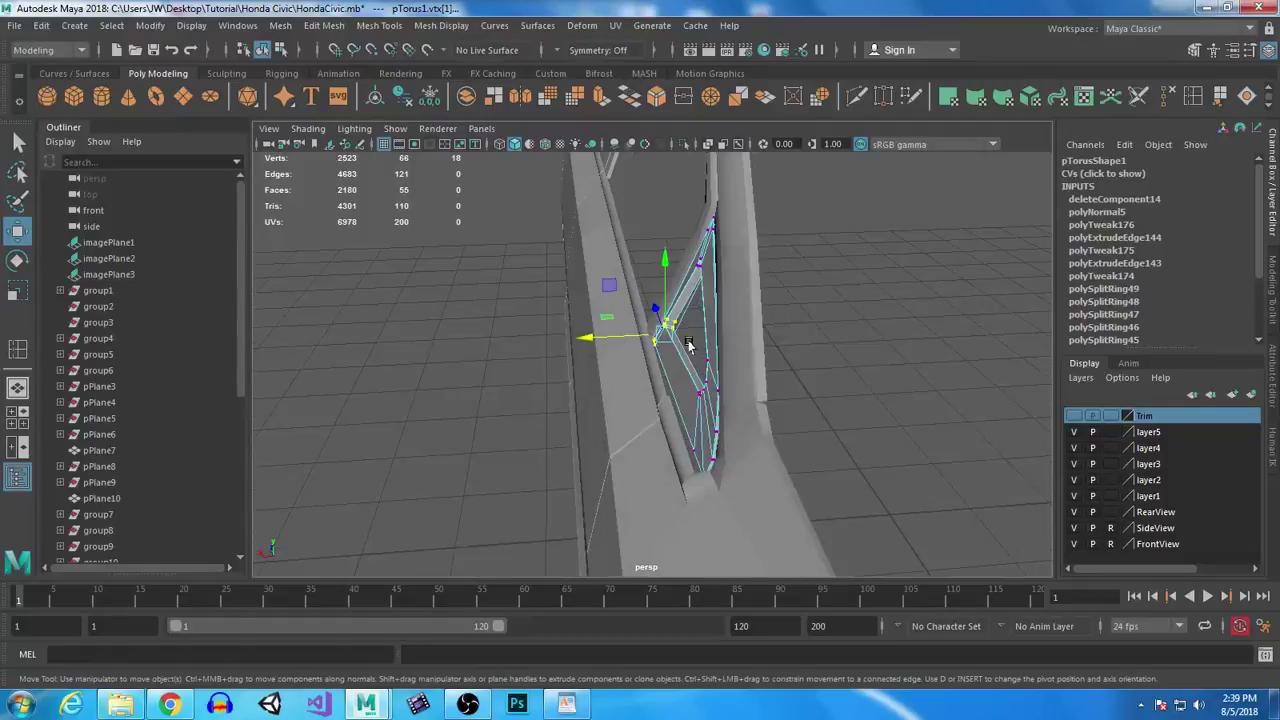
{"action": "left_click_drag", "start_coordinate": [793, 524], "coordinate": [638, 422], "text": "alt"}
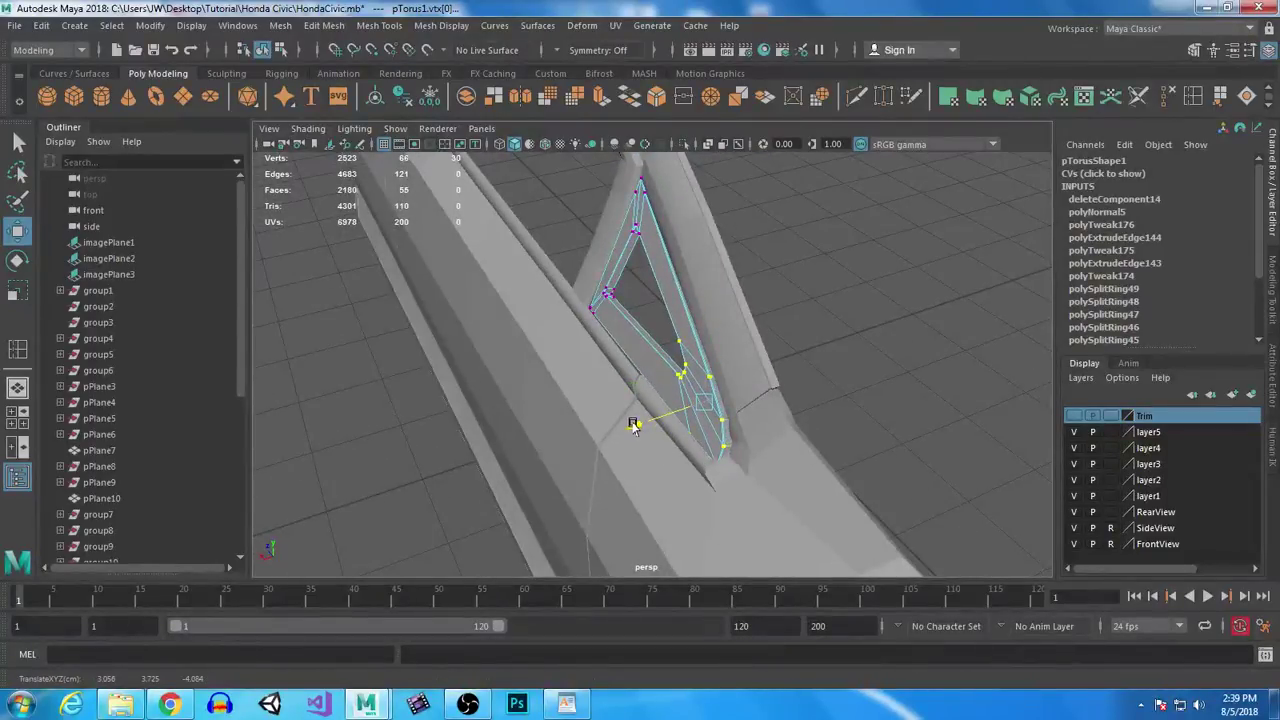
{"action": "left_click_drag", "start_coordinate": [767, 447], "coordinate": [728, 462], "text": "alt"}
{"action": "left_click_drag", "start_coordinate": [622, 478], "coordinate": [676, 361], "text": "alt"}
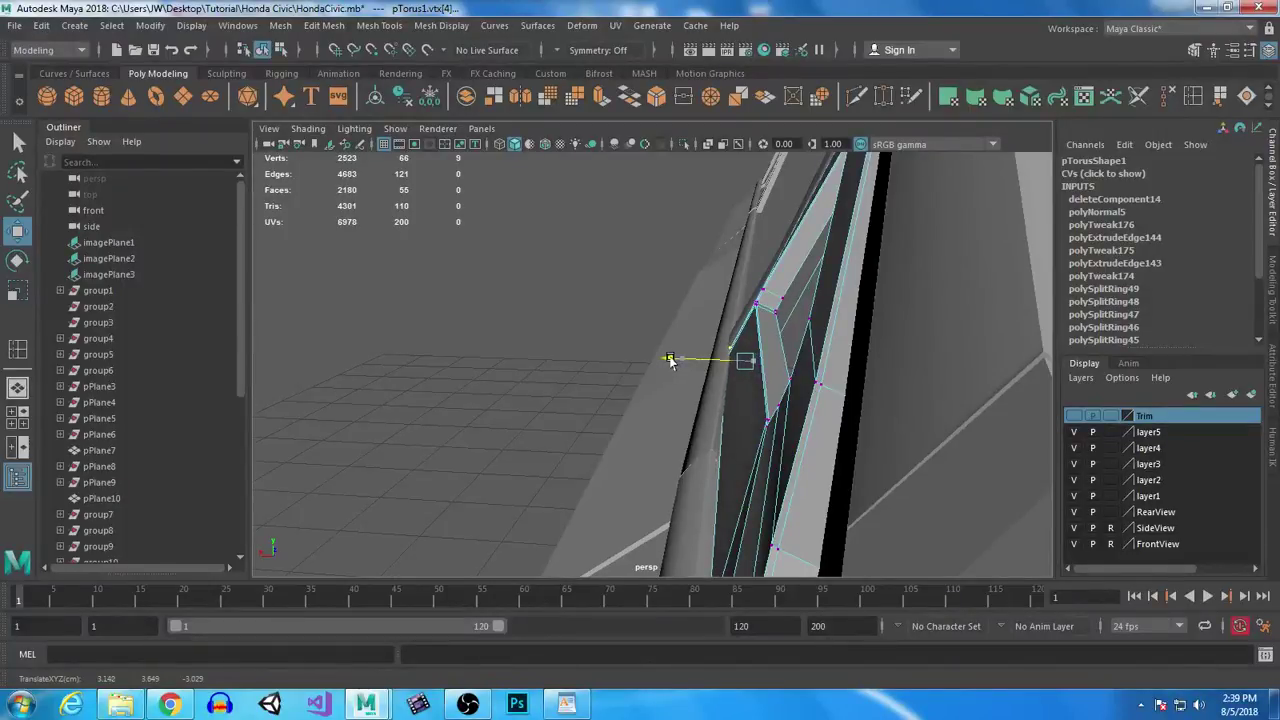
{"action": "left_click_drag", "start_coordinate": [688, 480], "coordinate": [652, 430], "text": "alt"}
{"action": "key", "text": "ctrl+s"}
Step: Return to object selection, adjust the triangular frame's sideways placement and group it
{"action": "right_click_drag", "start_coordinate": [680, 496], "coordinate": [468, 332], "text": "alt"}
{"action": "left_click", "coordinate": [493, 206]}
{"action": "left_click_drag", "start_coordinate": [712, 384], "coordinate": [640, 366], "text": "alt"}
{"action": "right_click_drag", "start_coordinate": [639, 362], "coordinate": [709, 259]}
{"action": "left_click", "coordinate": [550, 490]}
{"action": "left_click_drag", "start_coordinate": [550, 490], "coordinate": [505, 249], "text": "alt"}
{"action": "left_click_drag", "start_coordinate": [663, 488], "coordinate": [766, 491]}
{"action": "key", "text": "ctrl+g"}
Step: Deselect everything, review the whole car body with the fitted window frame, and save the scene
{"action": "left_click", "coordinate": [557, 491]}
{"action": "left_click_drag", "start_coordinate": [557, 491], "coordinate": [754, 426], "text": "alt"}
{"action": "right_click_drag", "start_coordinate": [754, 426], "coordinate": [900, 490], "text": "alt"}
{"action": "left_click_drag", "start_coordinate": [900, 490], "coordinate": [767, 447], "text": "alt"}
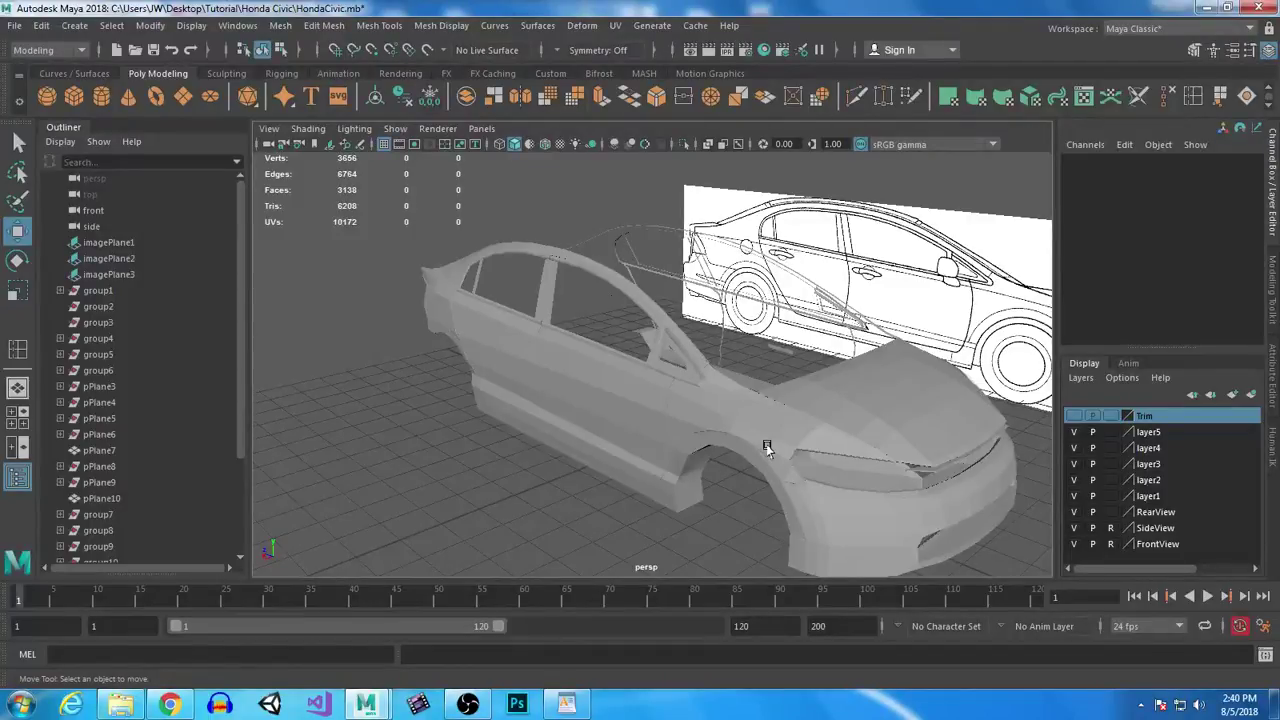
{"action": "scroll", "coordinate": [739, 428], "scroll_direction": "down", "scroll_amount": 3}
{"action": "key", "text": "ctrl+s"}
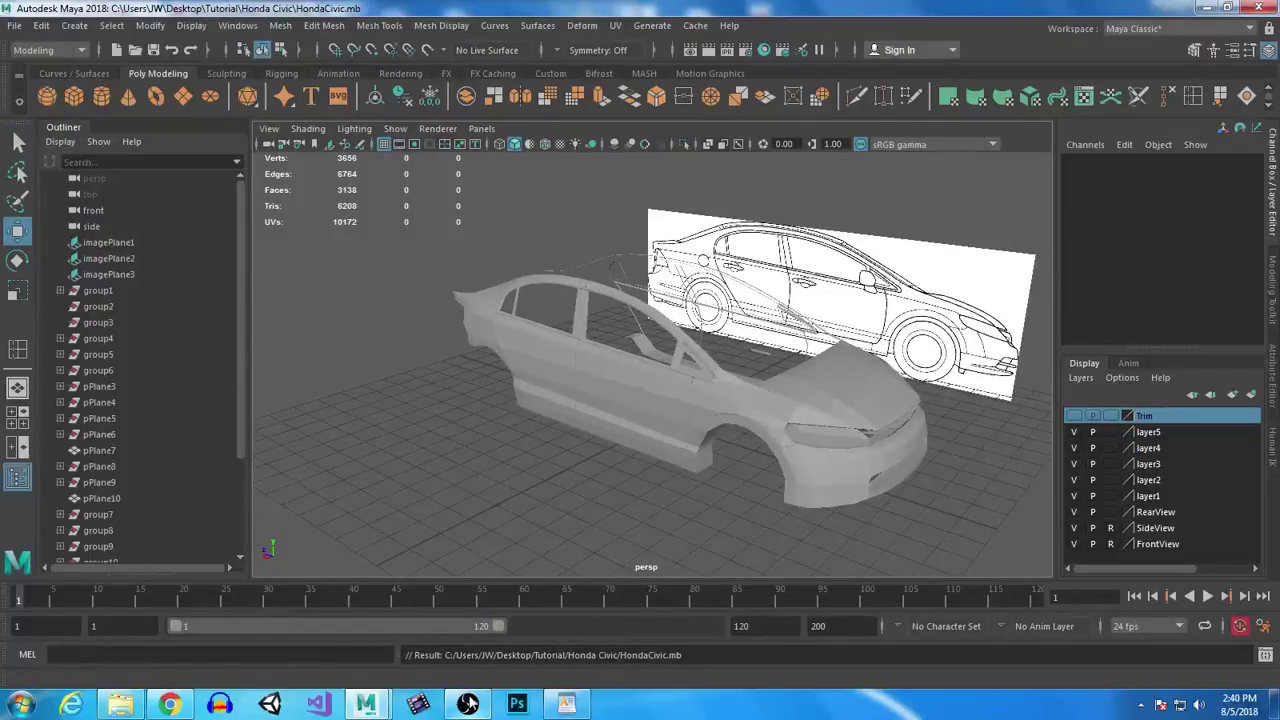